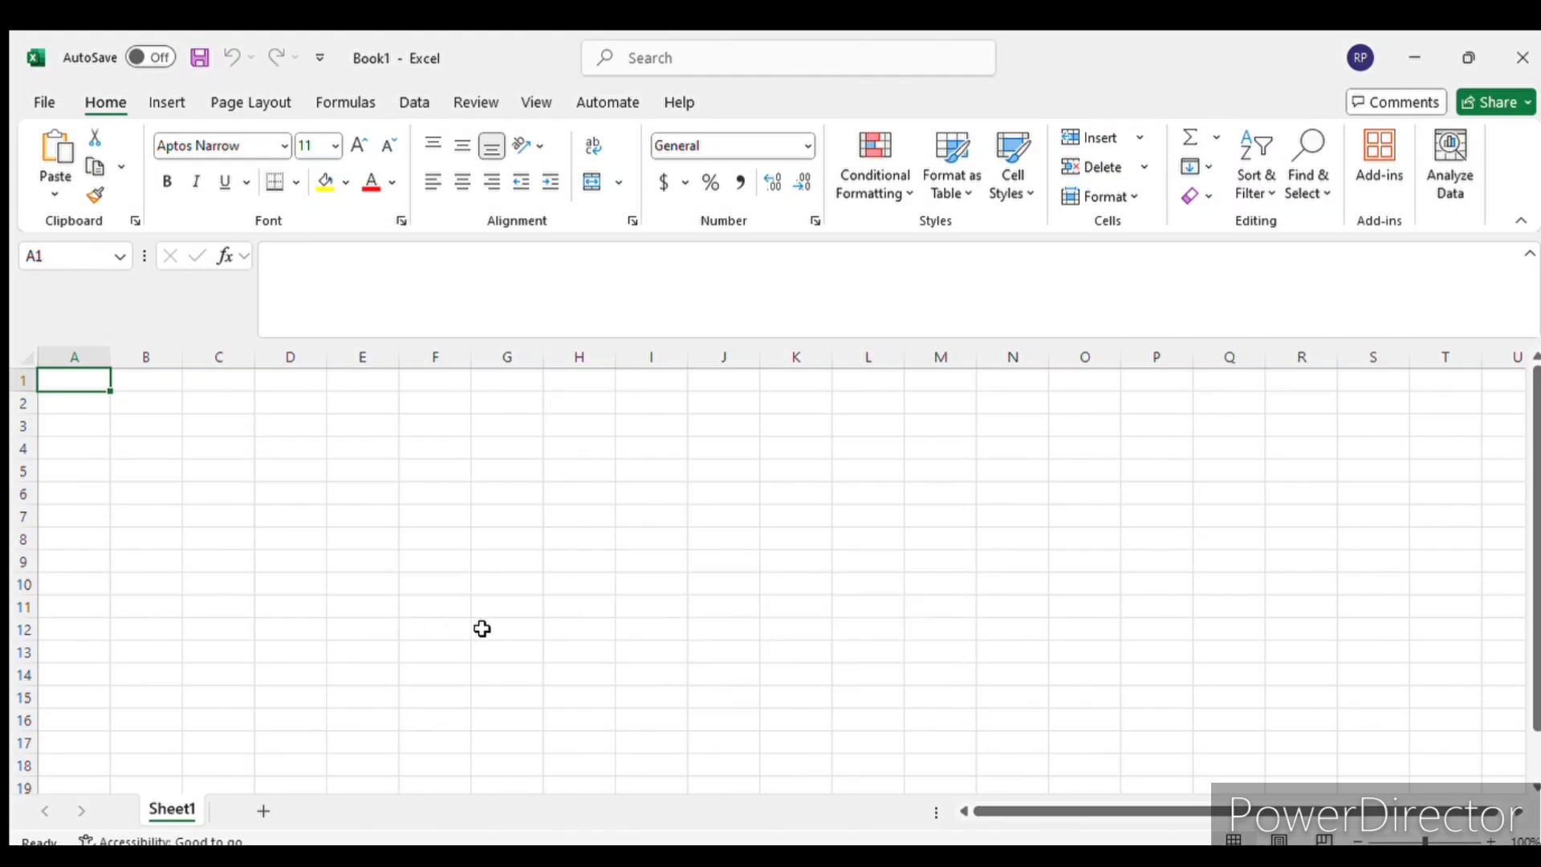
- Add three new worksheets after Sheet1, giving Sheet2, Sheet3 and Sheet4, and return to Sheet1
click(260, 812)
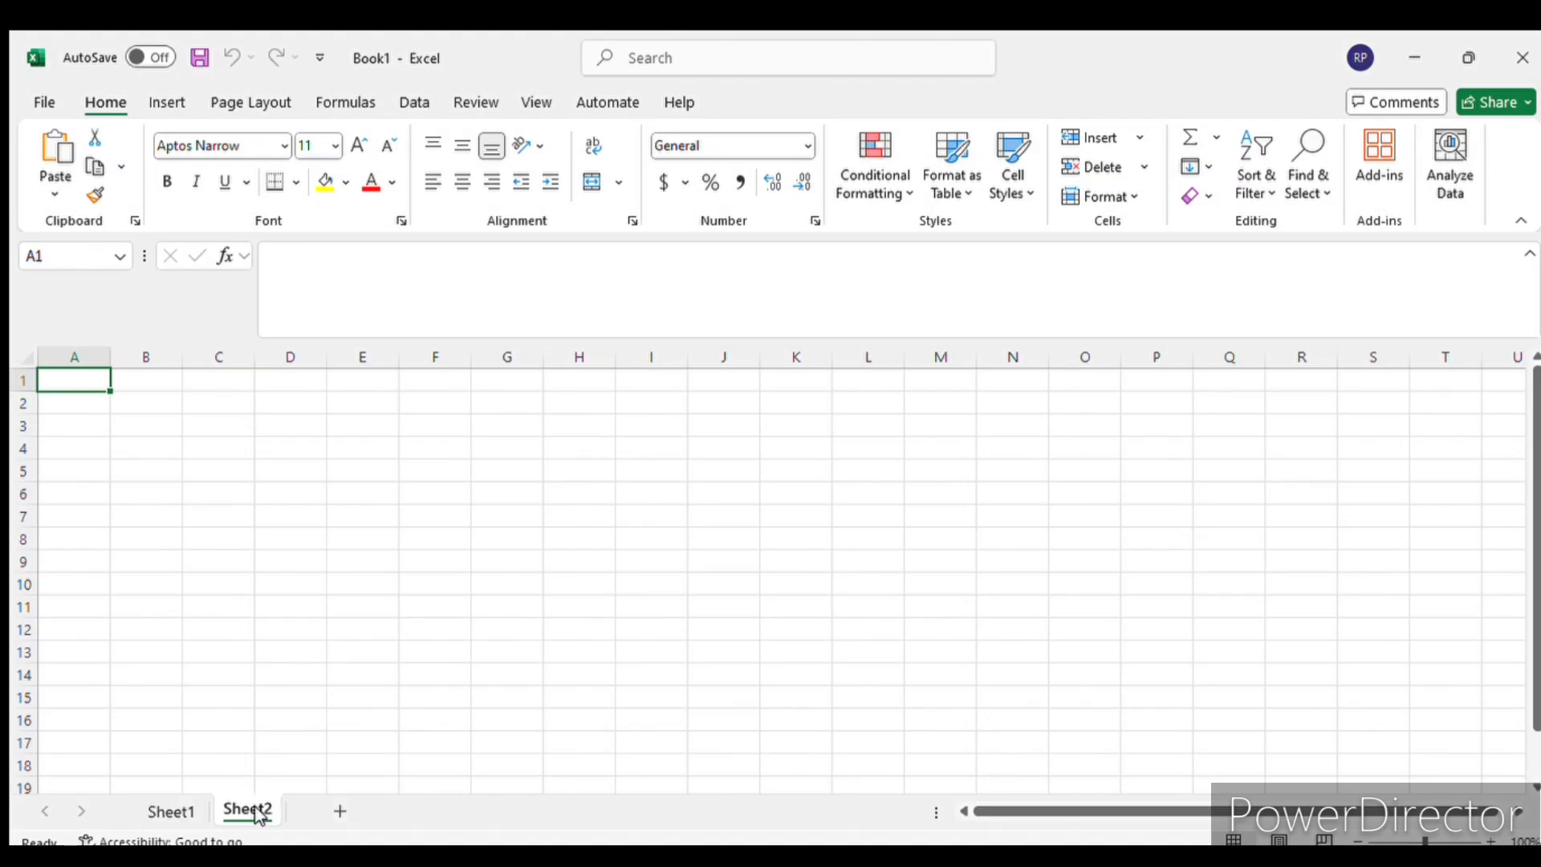
click(336, 812)
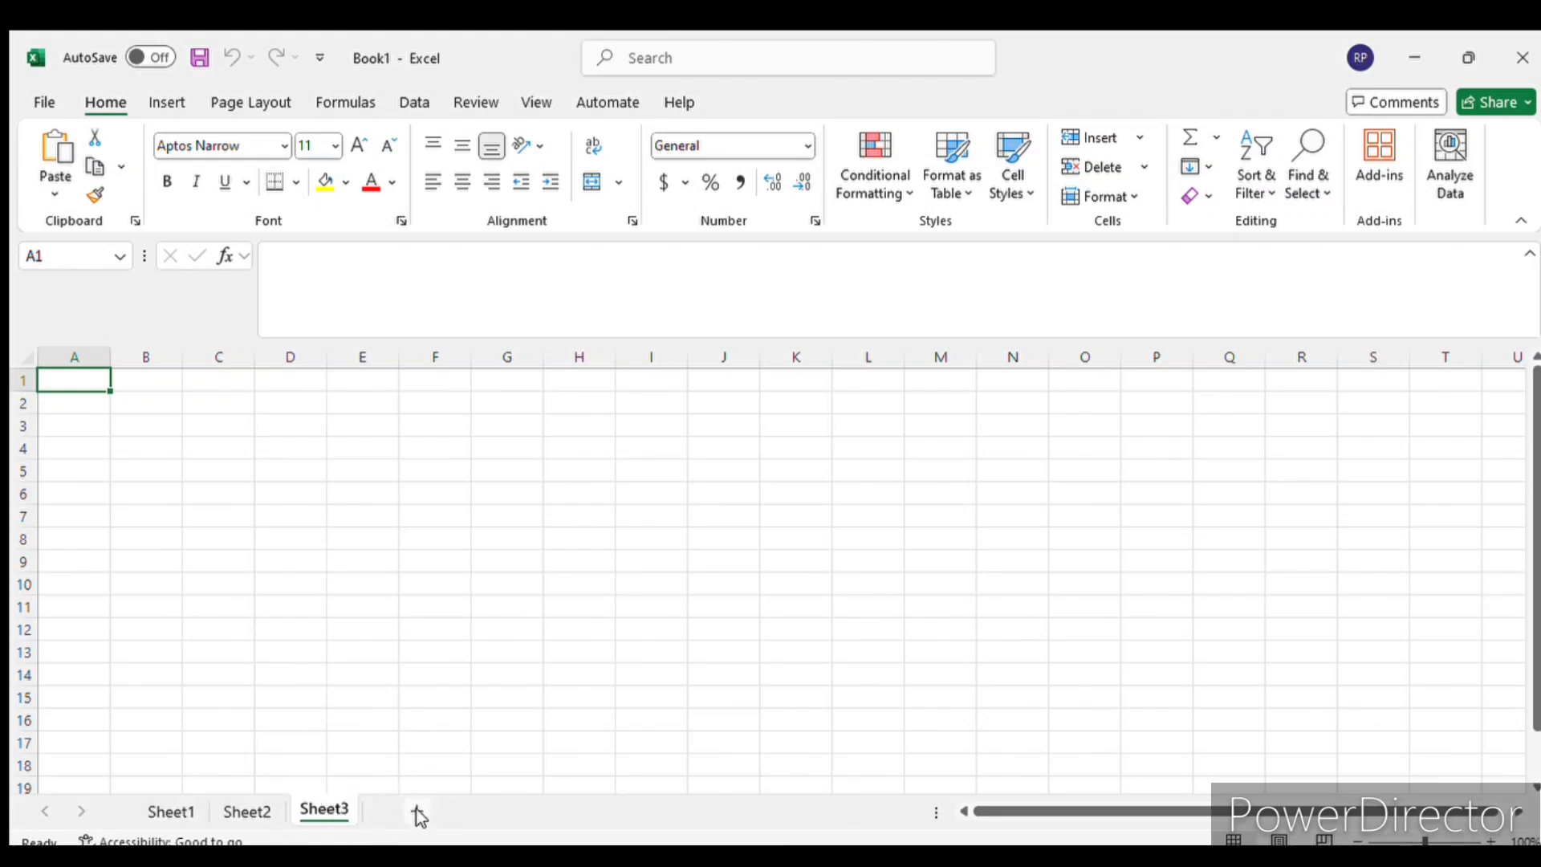
click(418, 813)
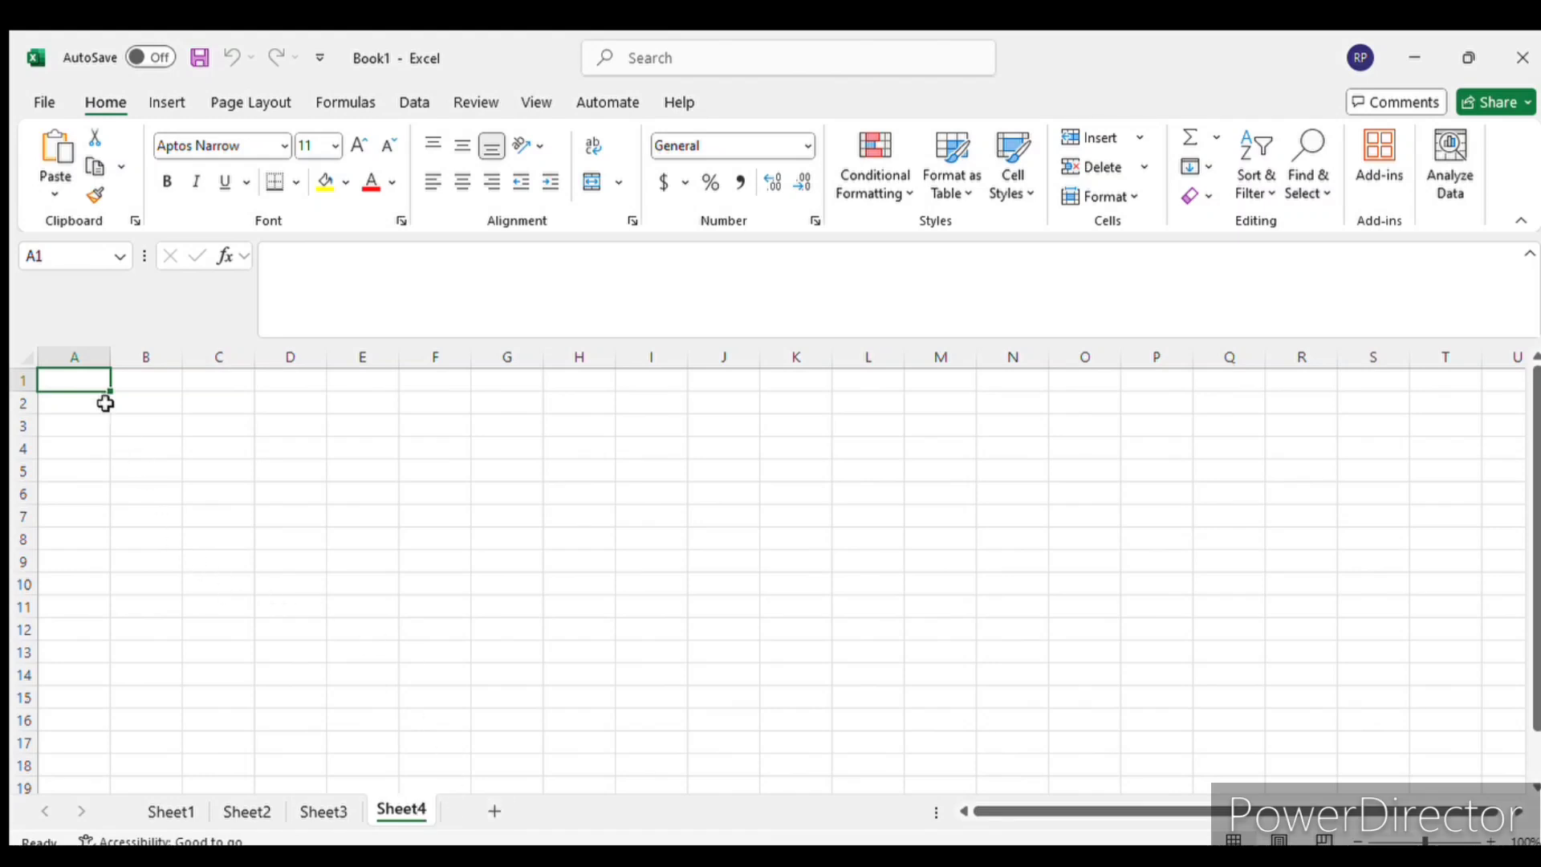
click(157, 813)
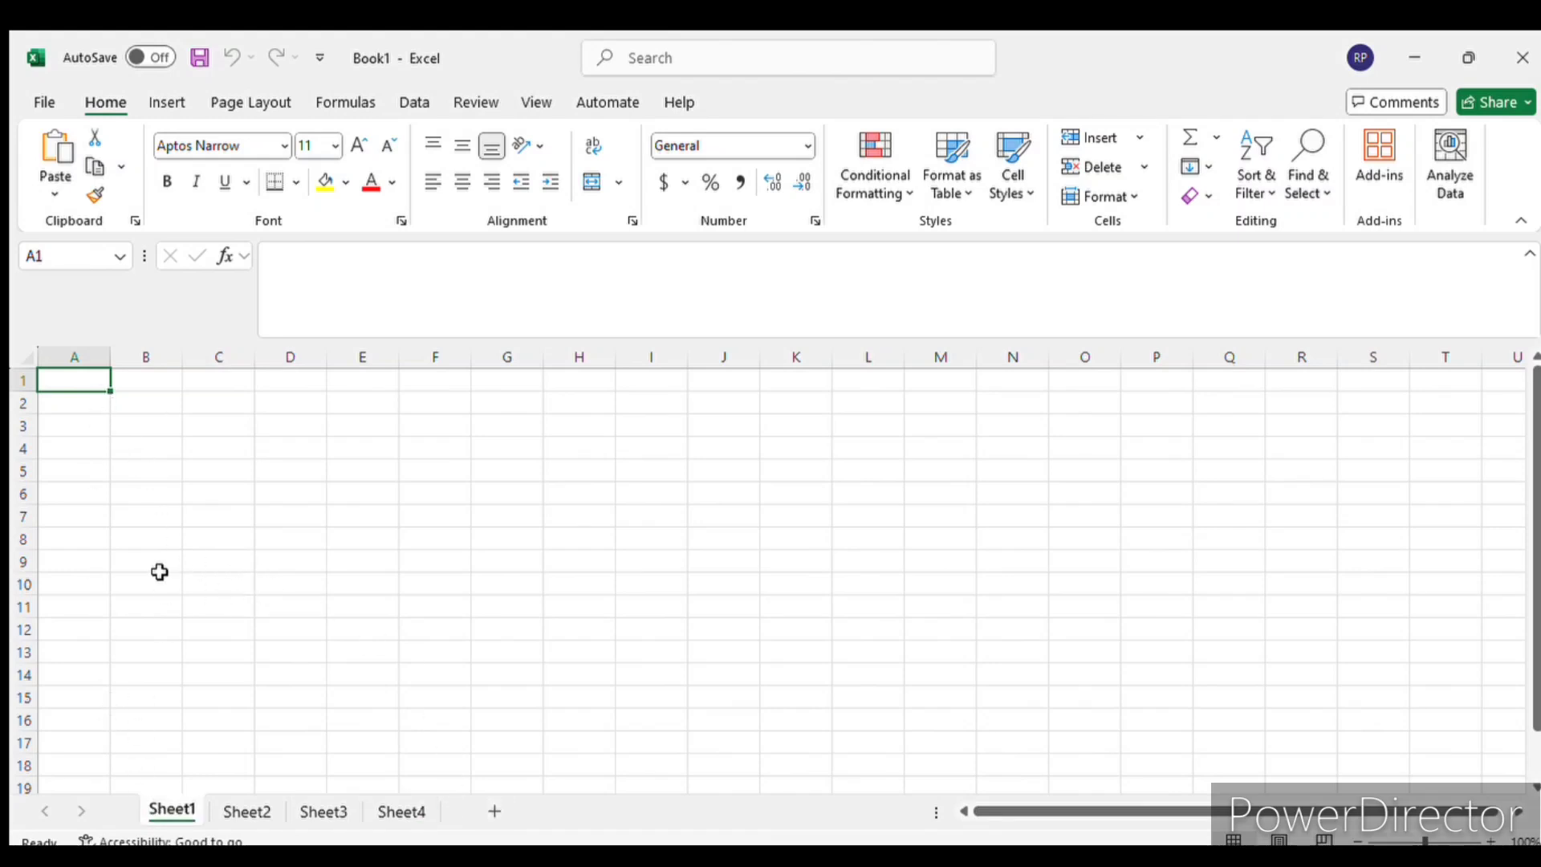
- Select entire columns A, B, C, D and J one at a time on Sheet1
click(87, 359)
click(141, 358)
click(218, 359)
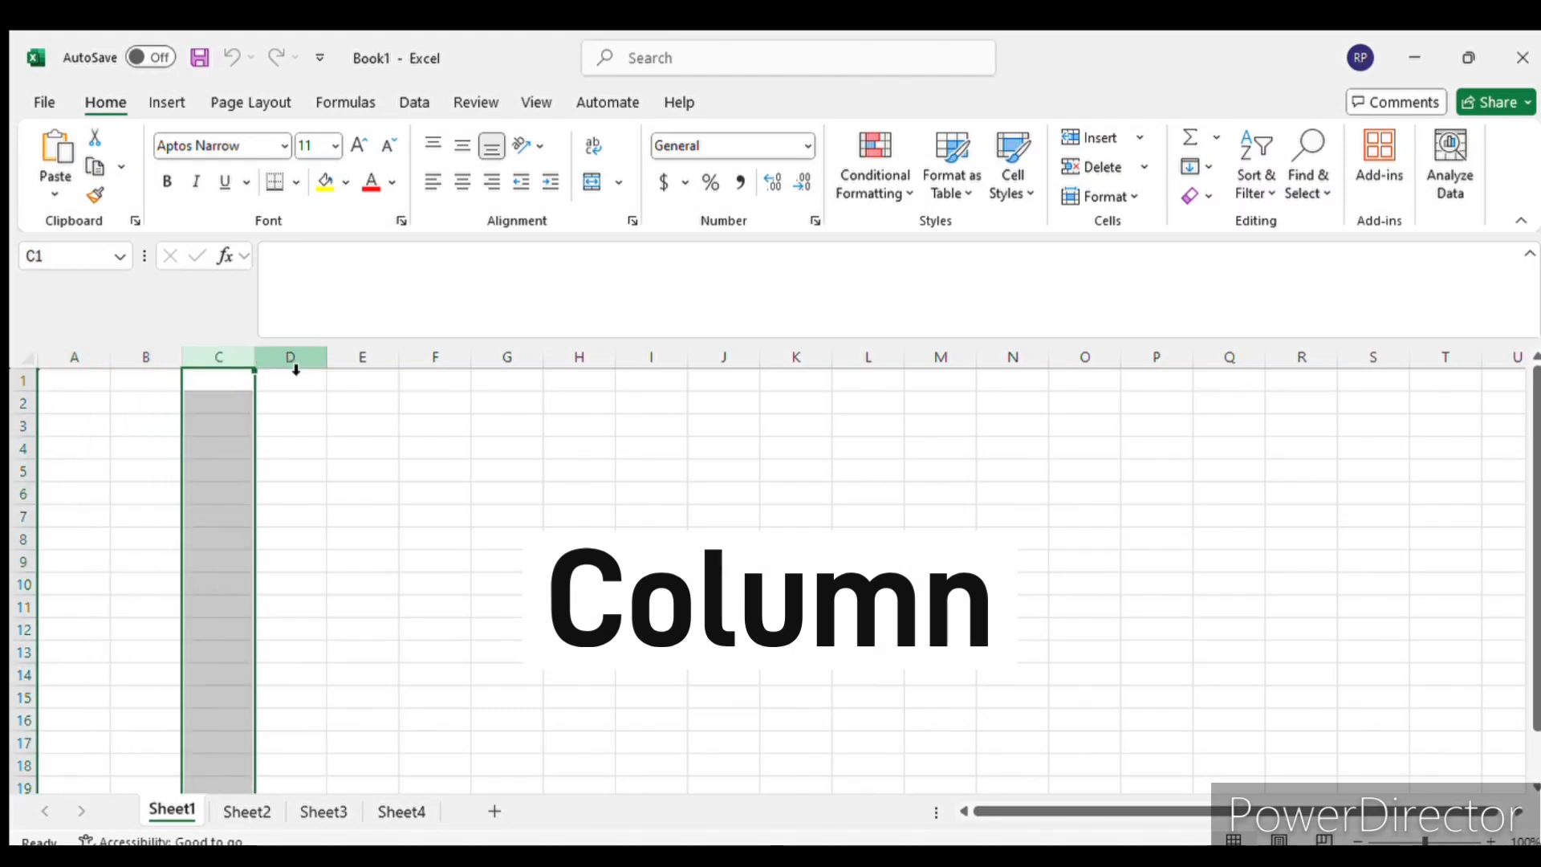
click(293, 359)
click(724, 358)
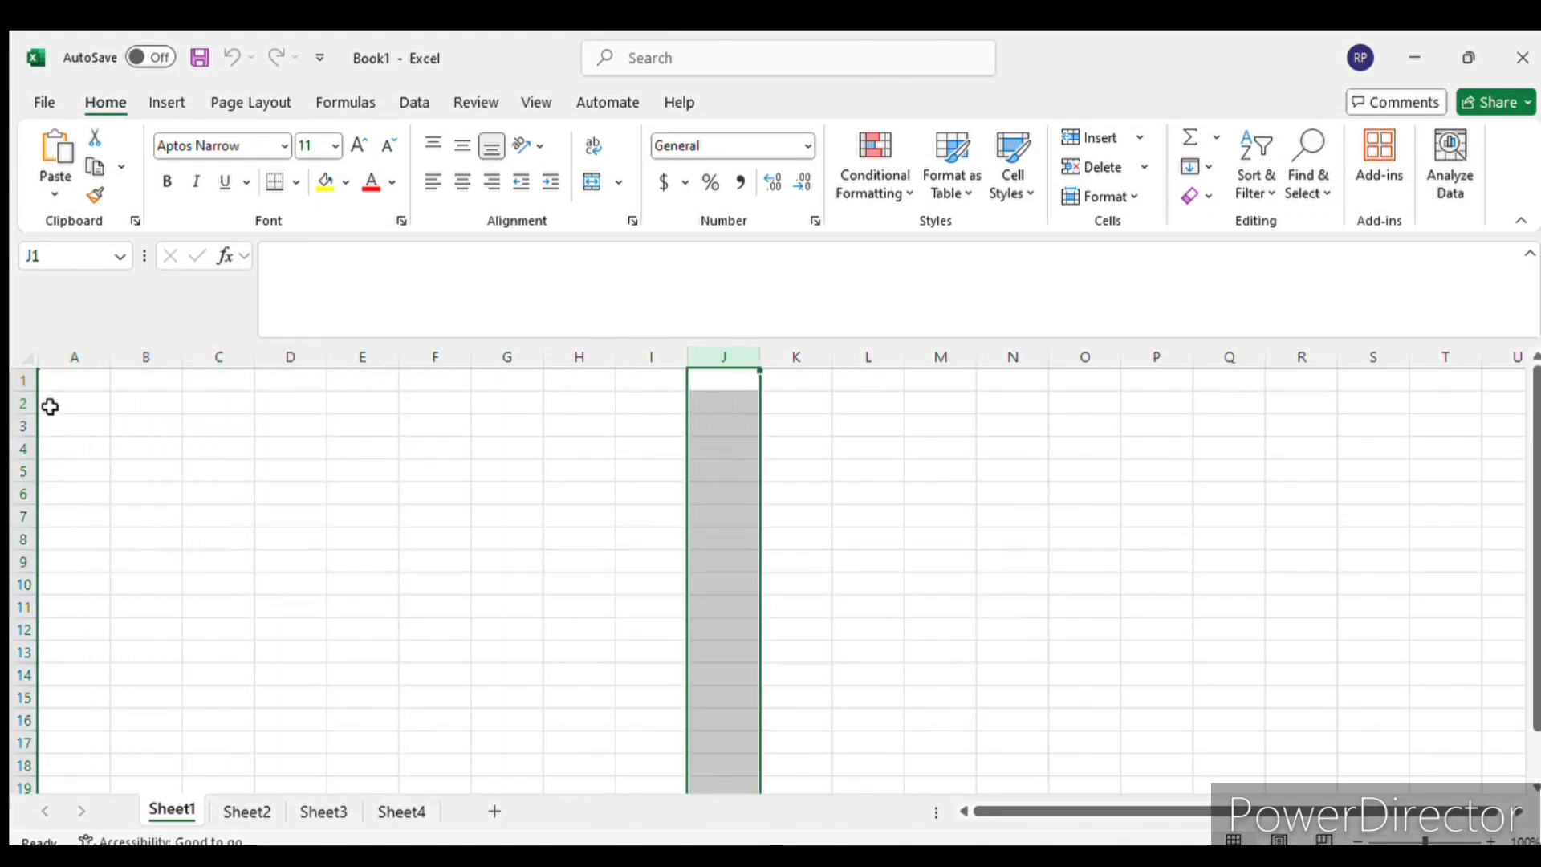
- Select entire rows 1, 4 and 10 one at a time
click(32, 387)
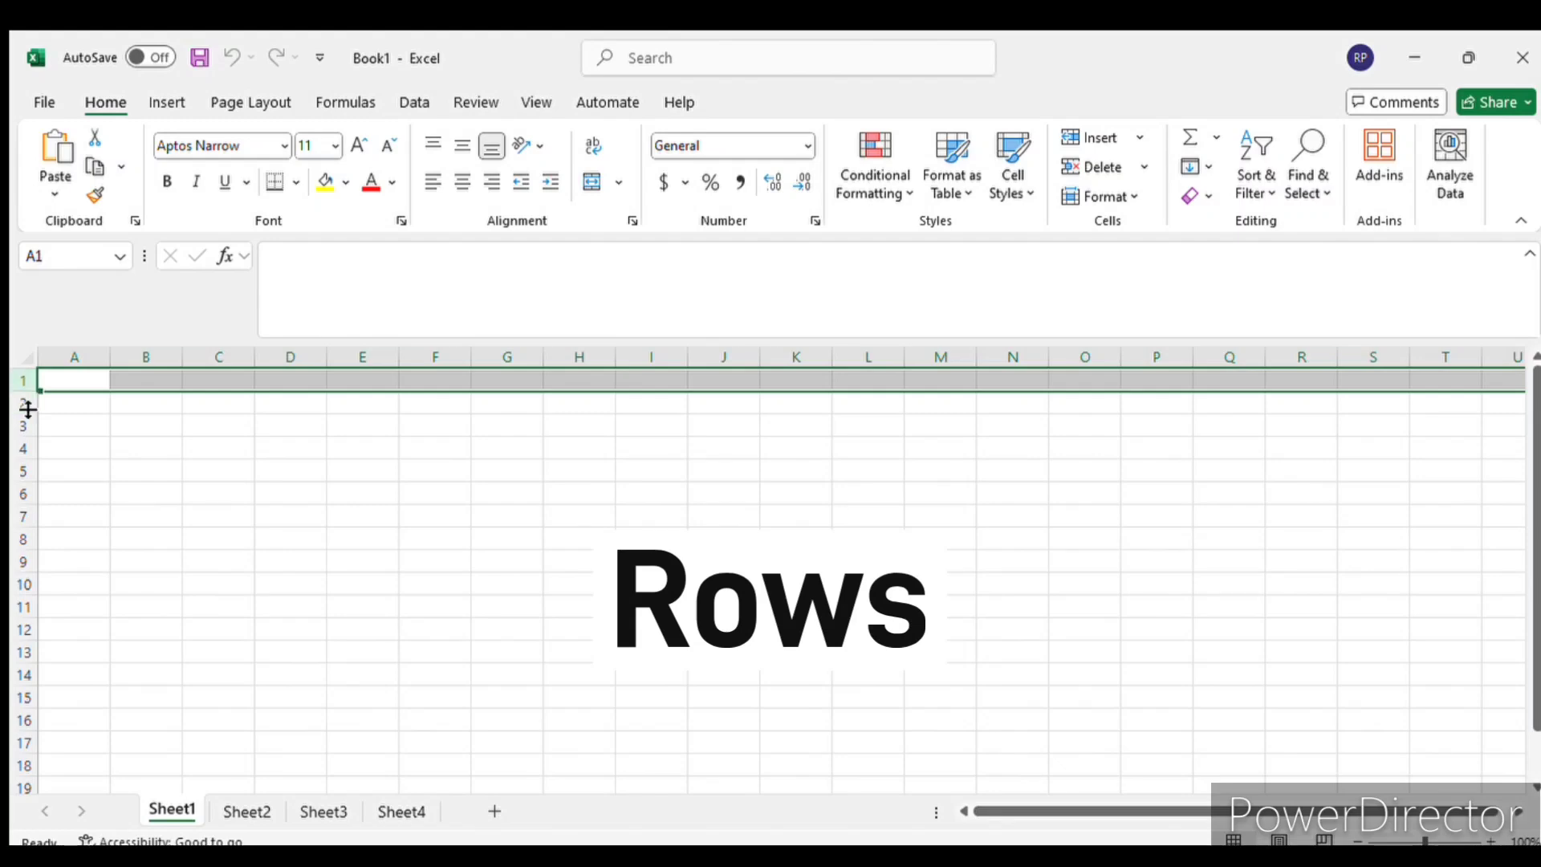
click(22, 448)
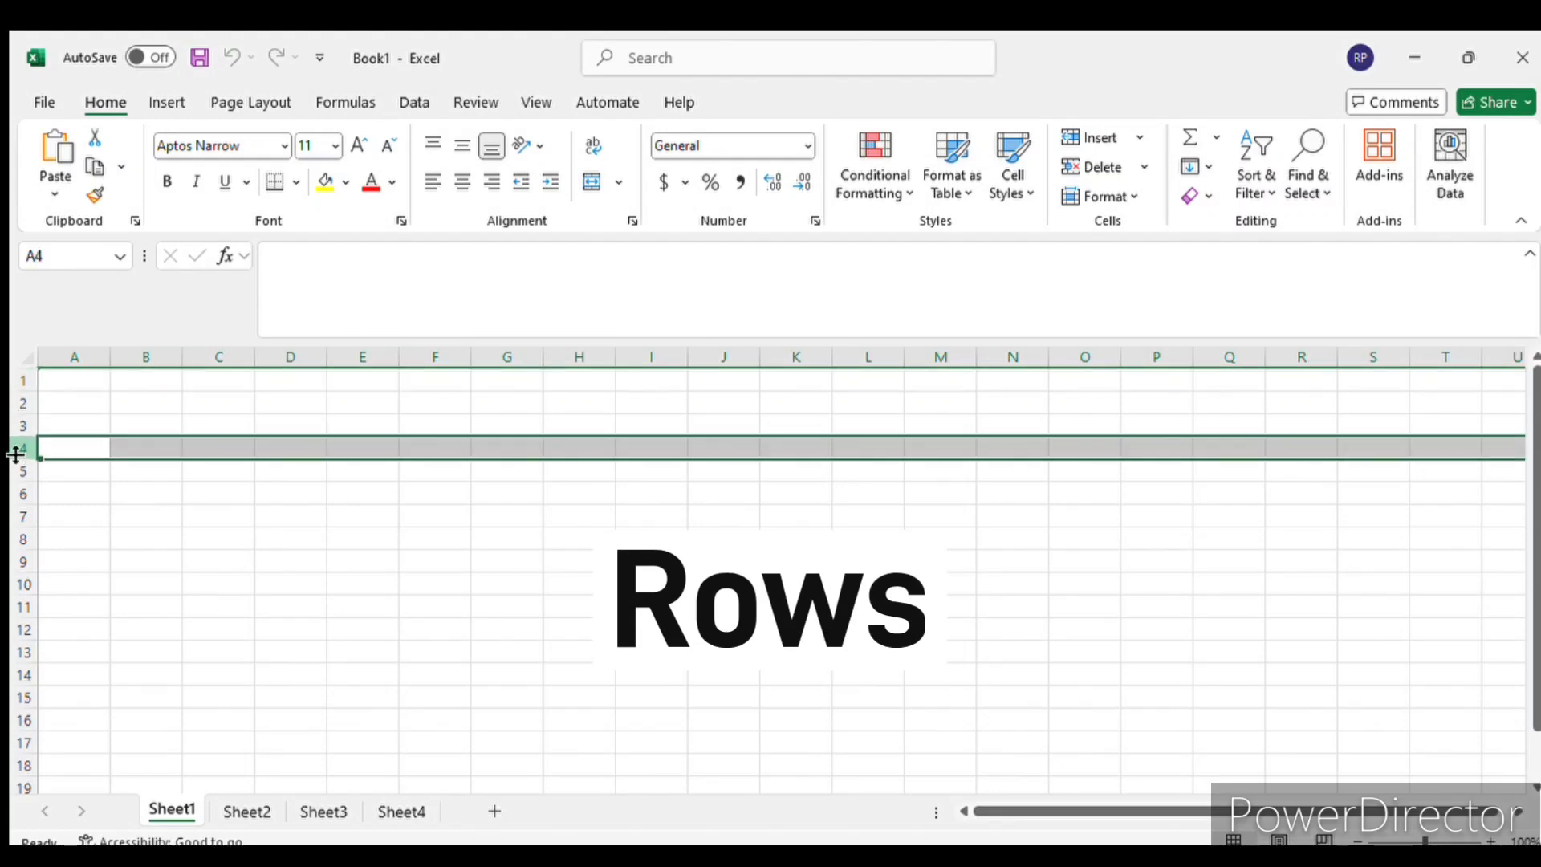
click(11, 579)
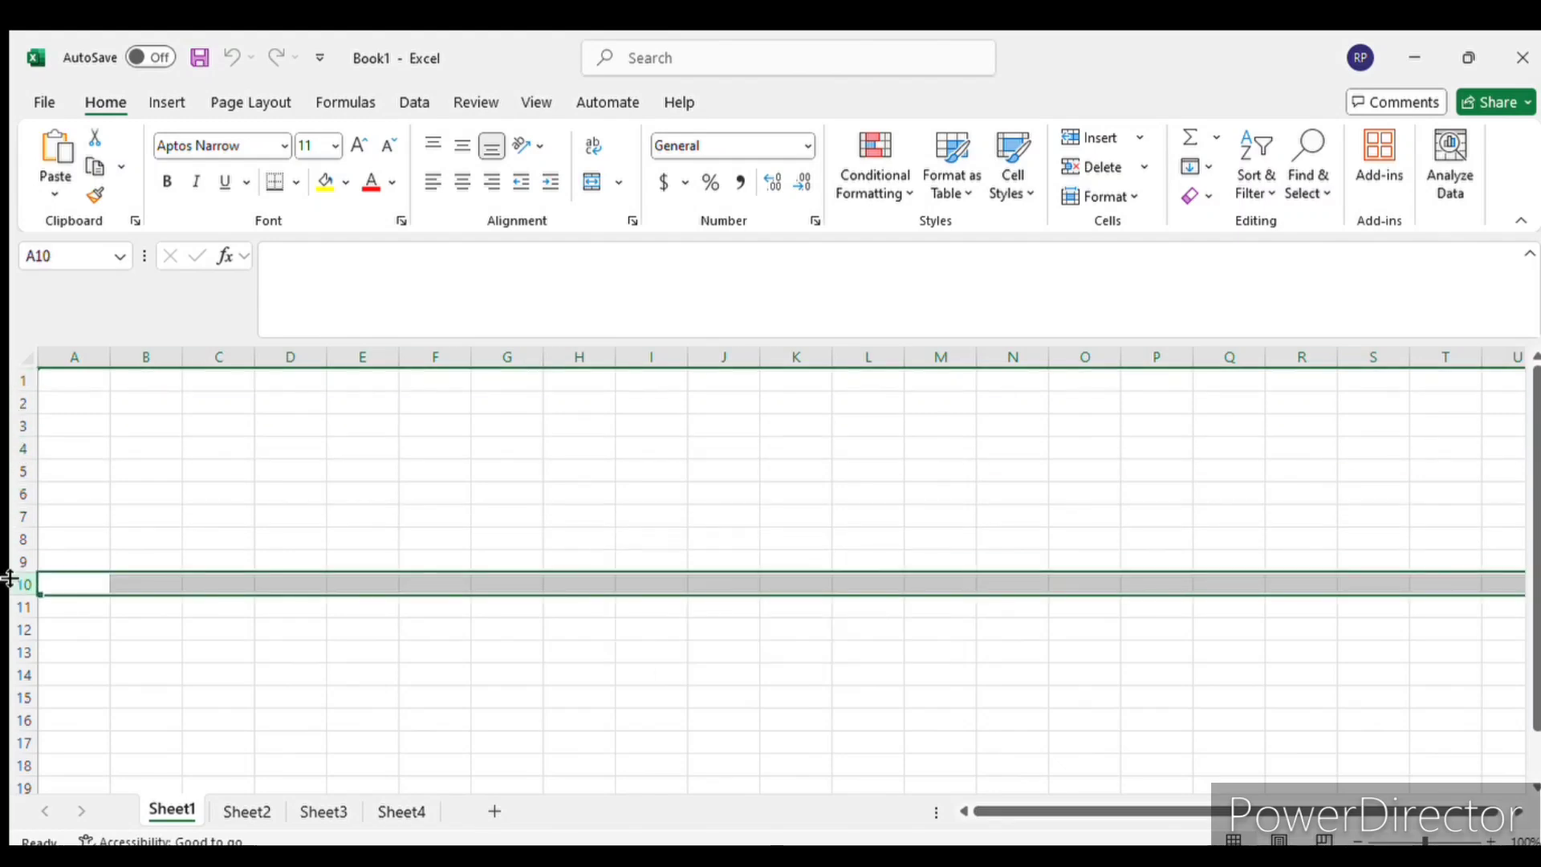
- Select cells C4, C2 and B2 individually, and show the column B and row 2 that intersect at B2
click(202, 448)
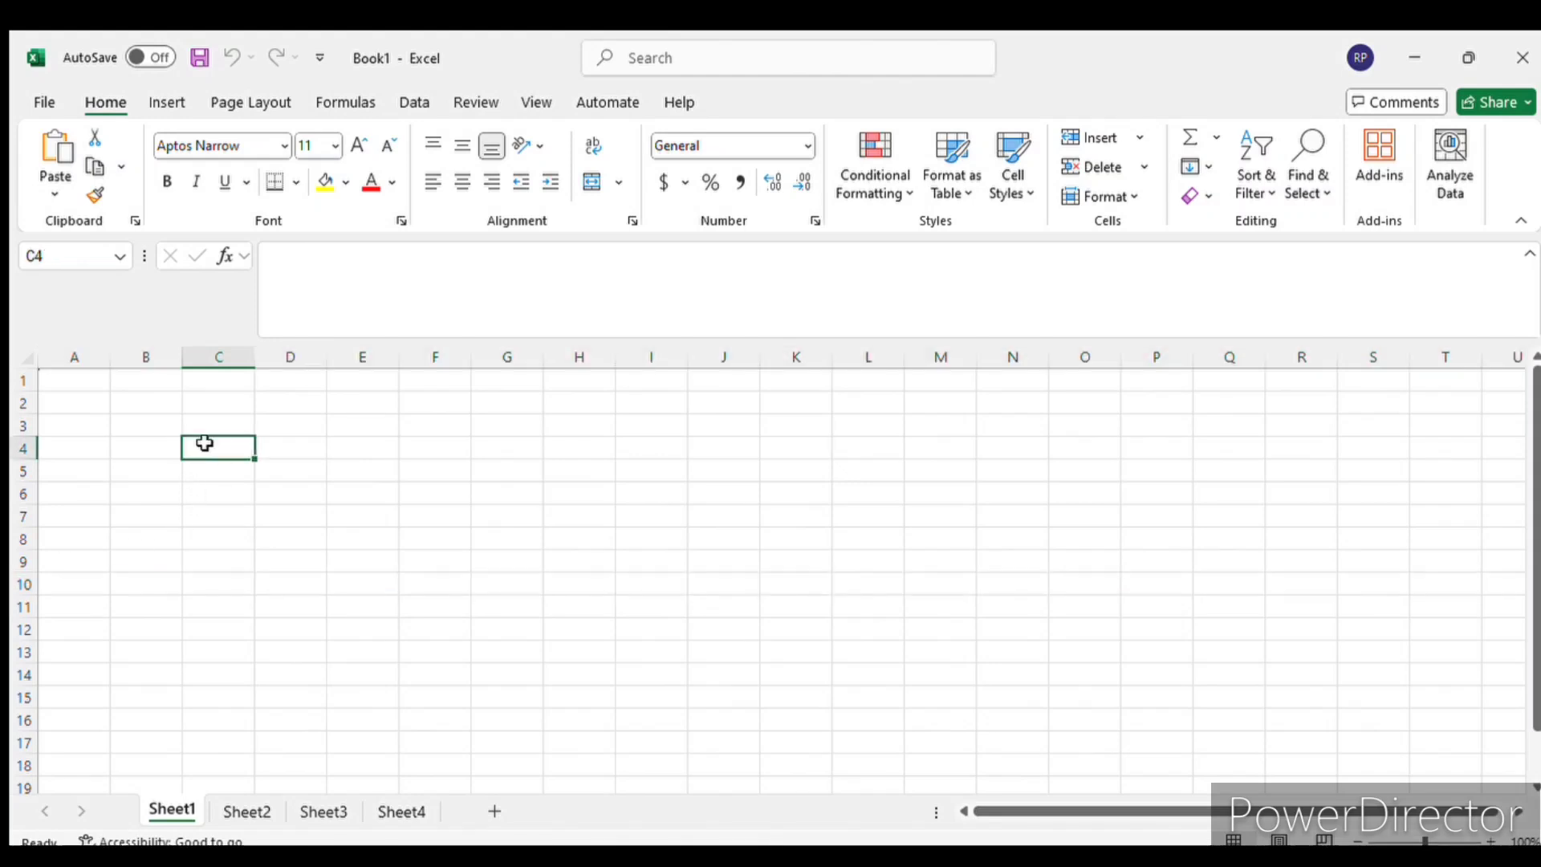
click(233, 411)
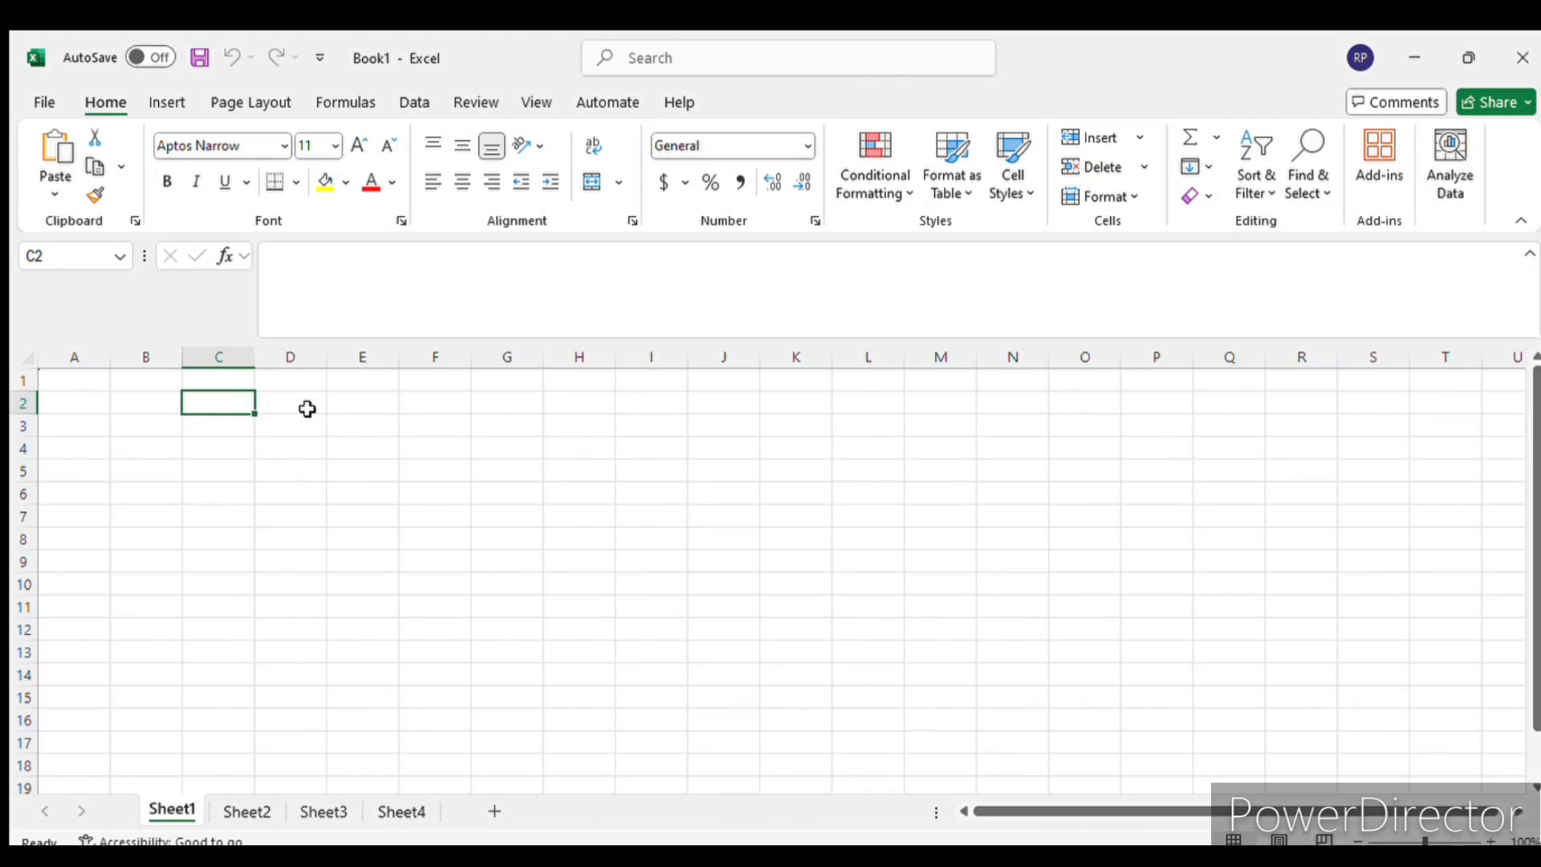
click(151, 402)
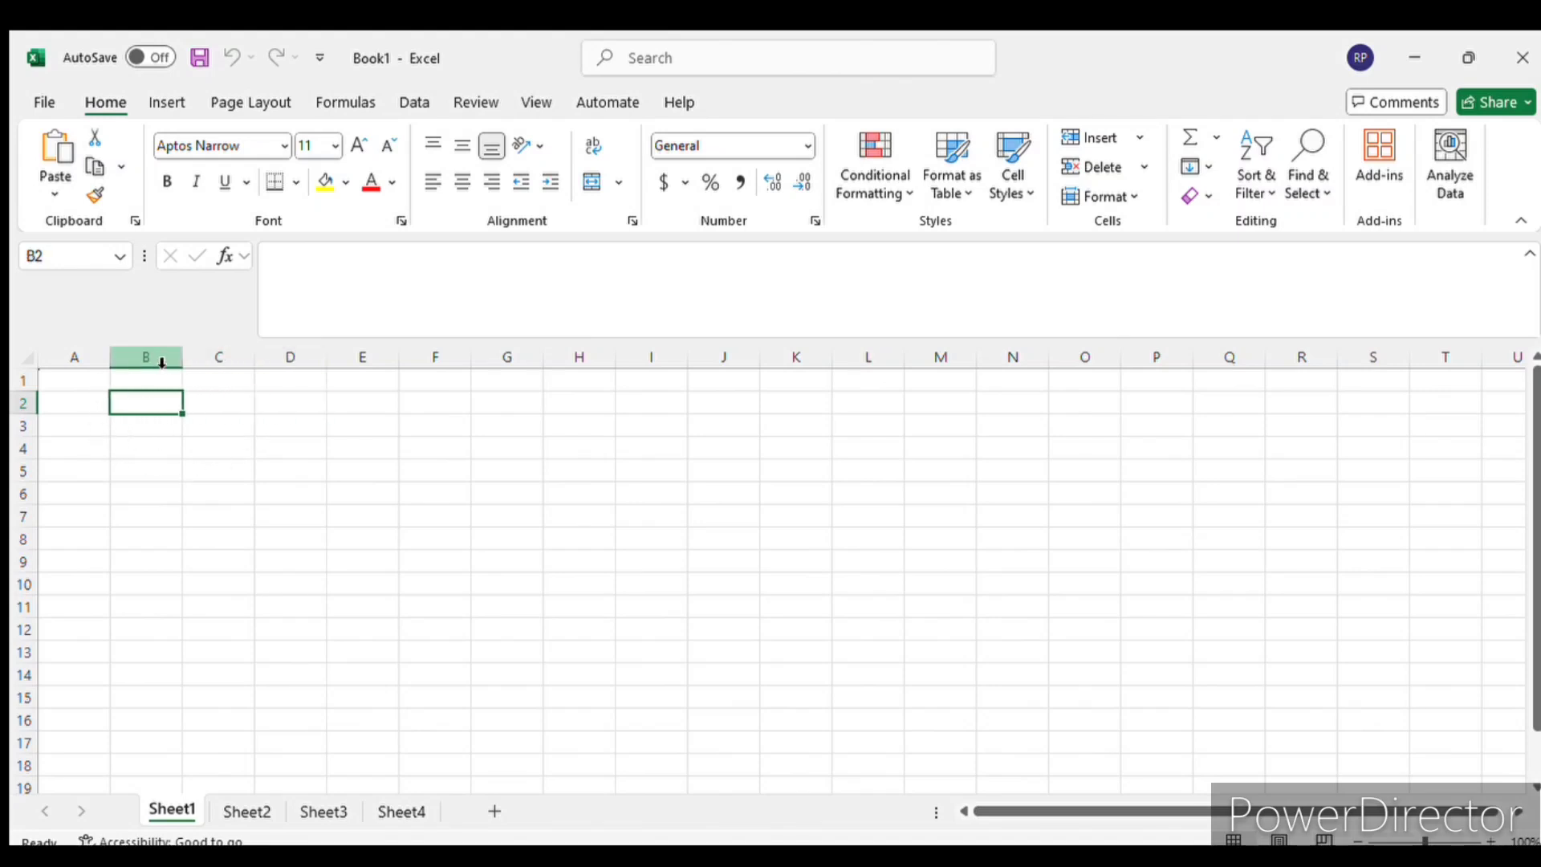
click(162, 363)
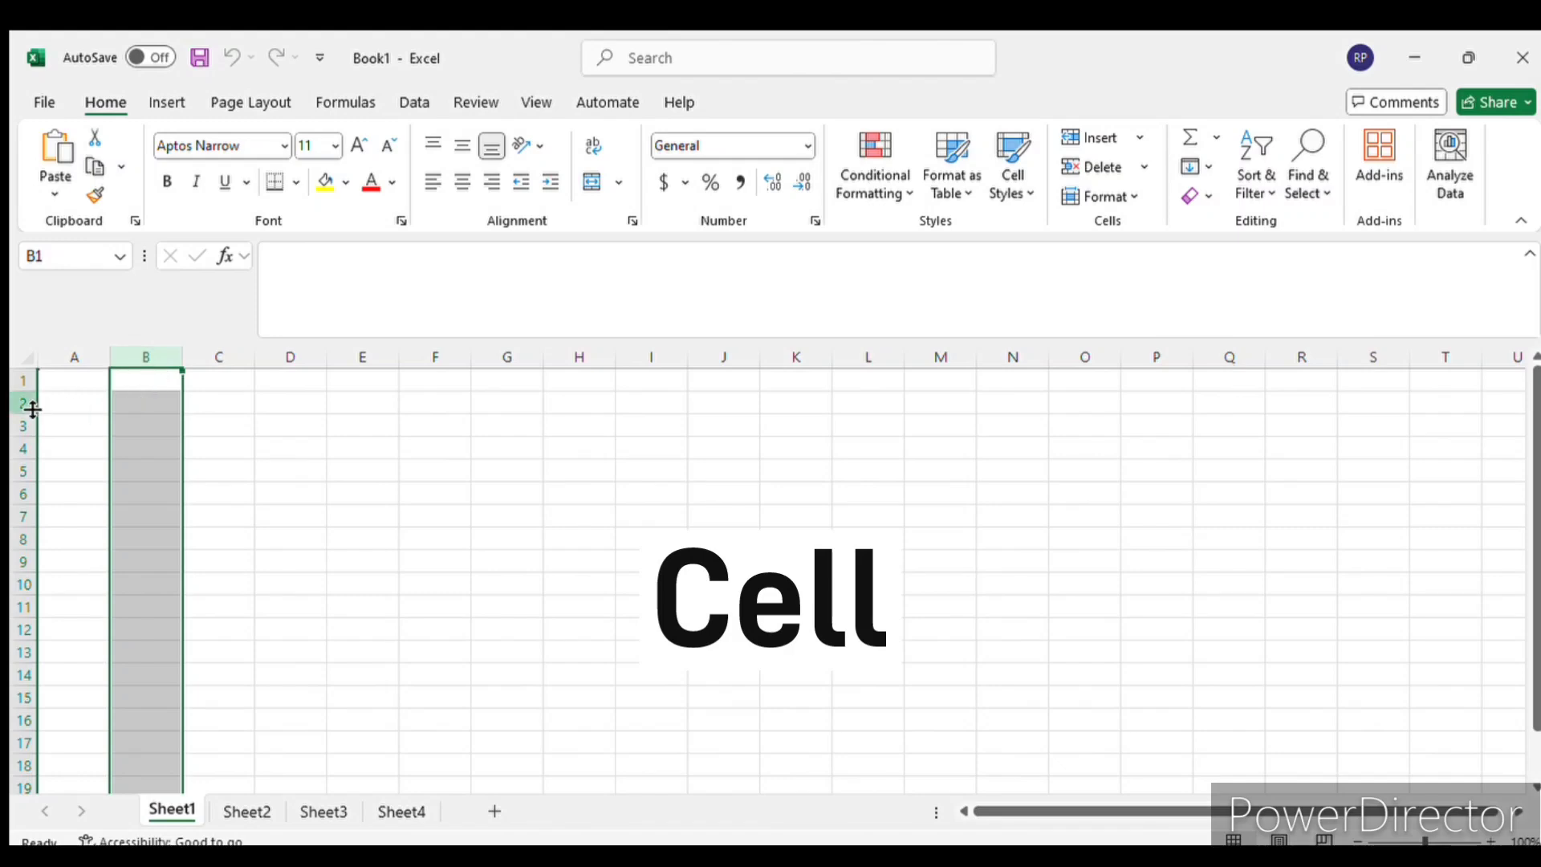
click(19, 403)
click(164, 359)
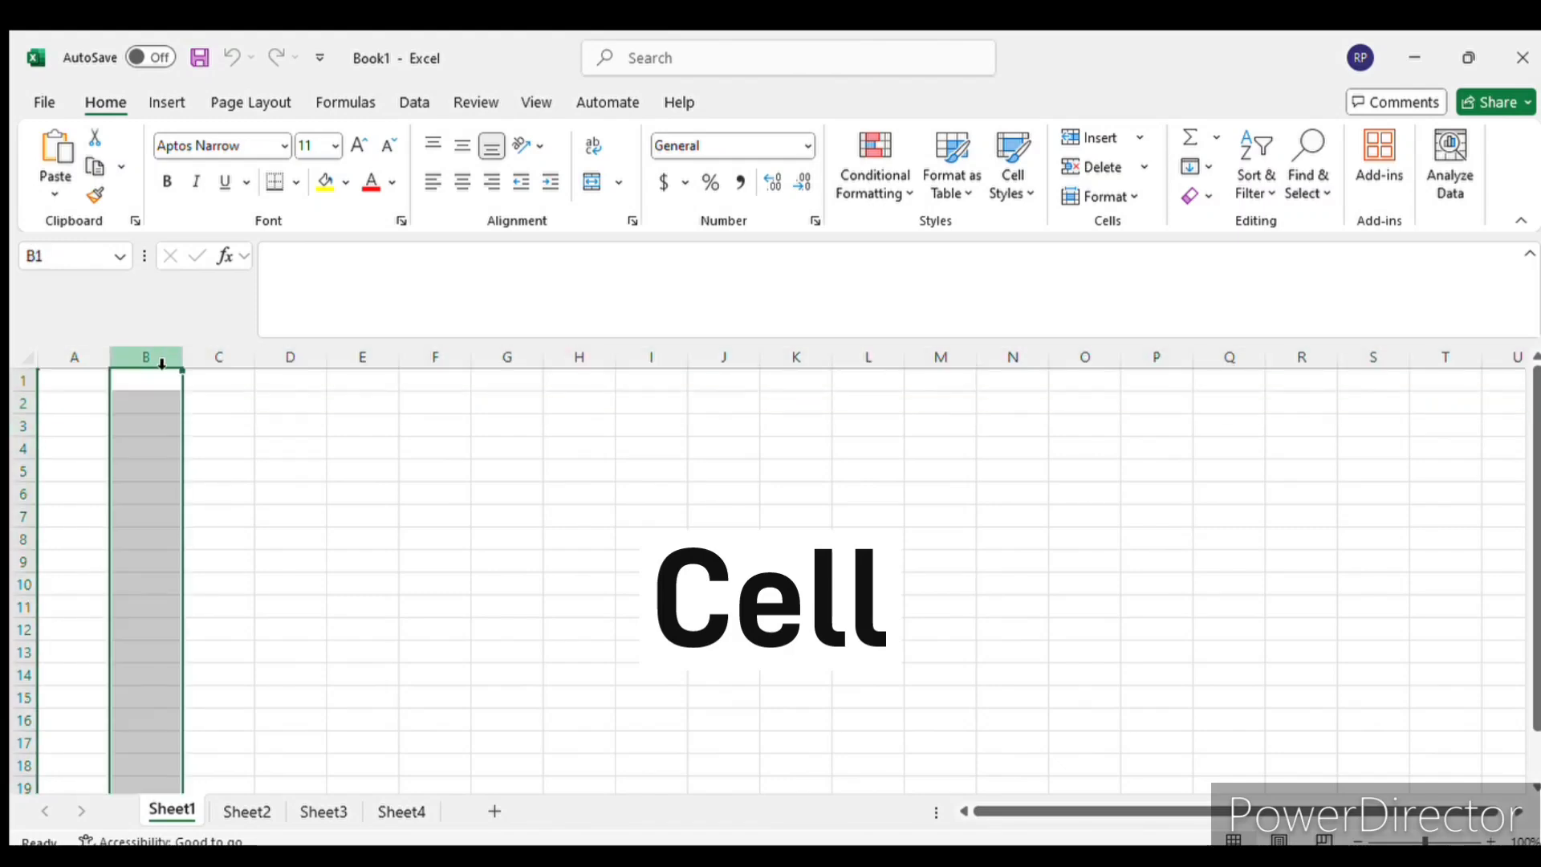
- Select cell B5, followed by its whole column B and whole row 5
click(155, 475)
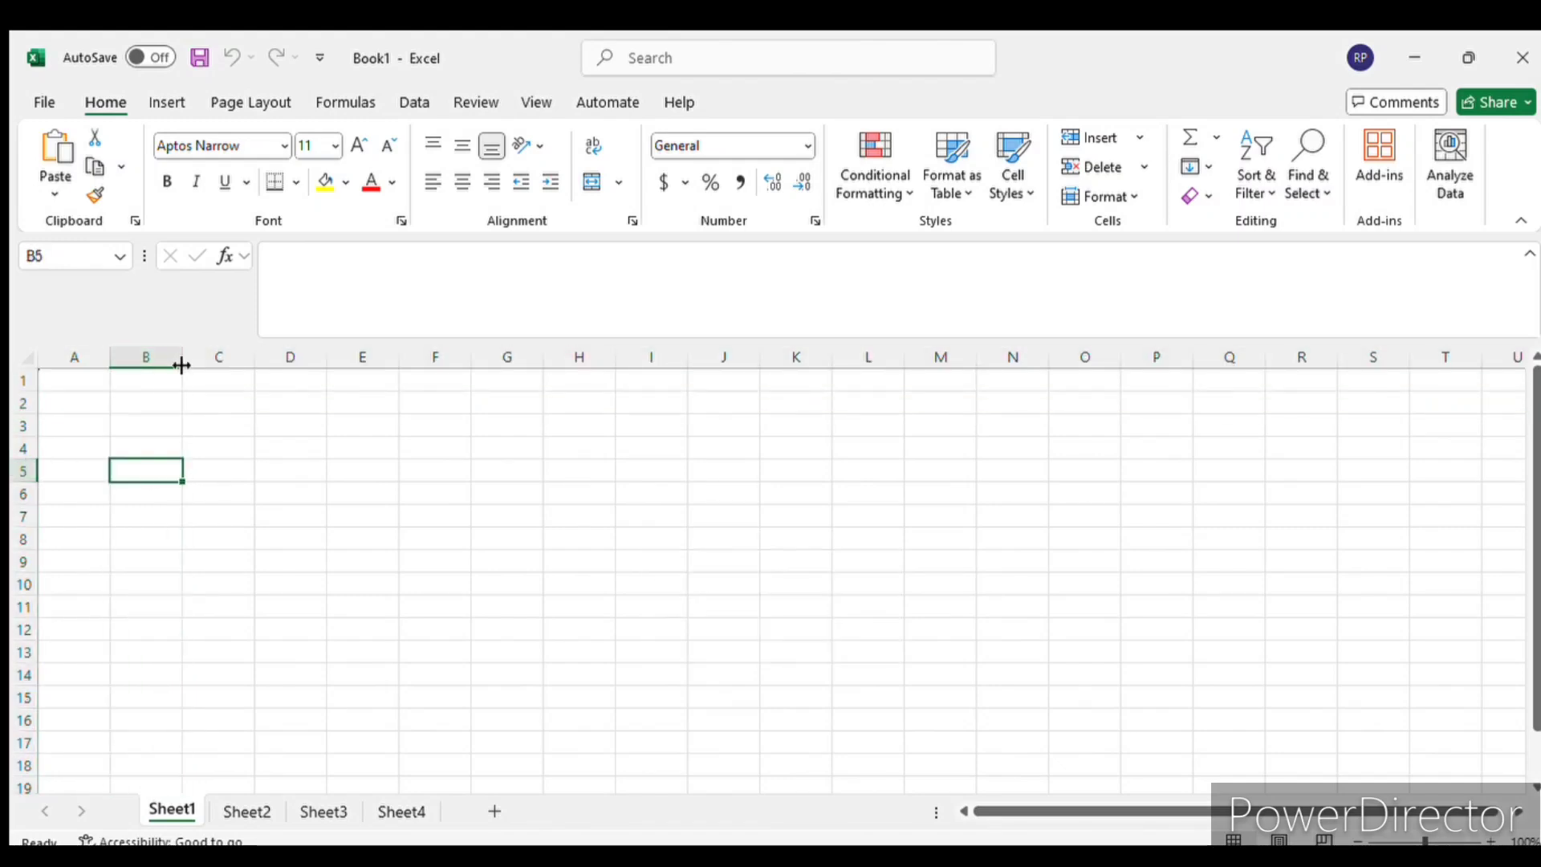
click(158, 358)
click(33, 473)
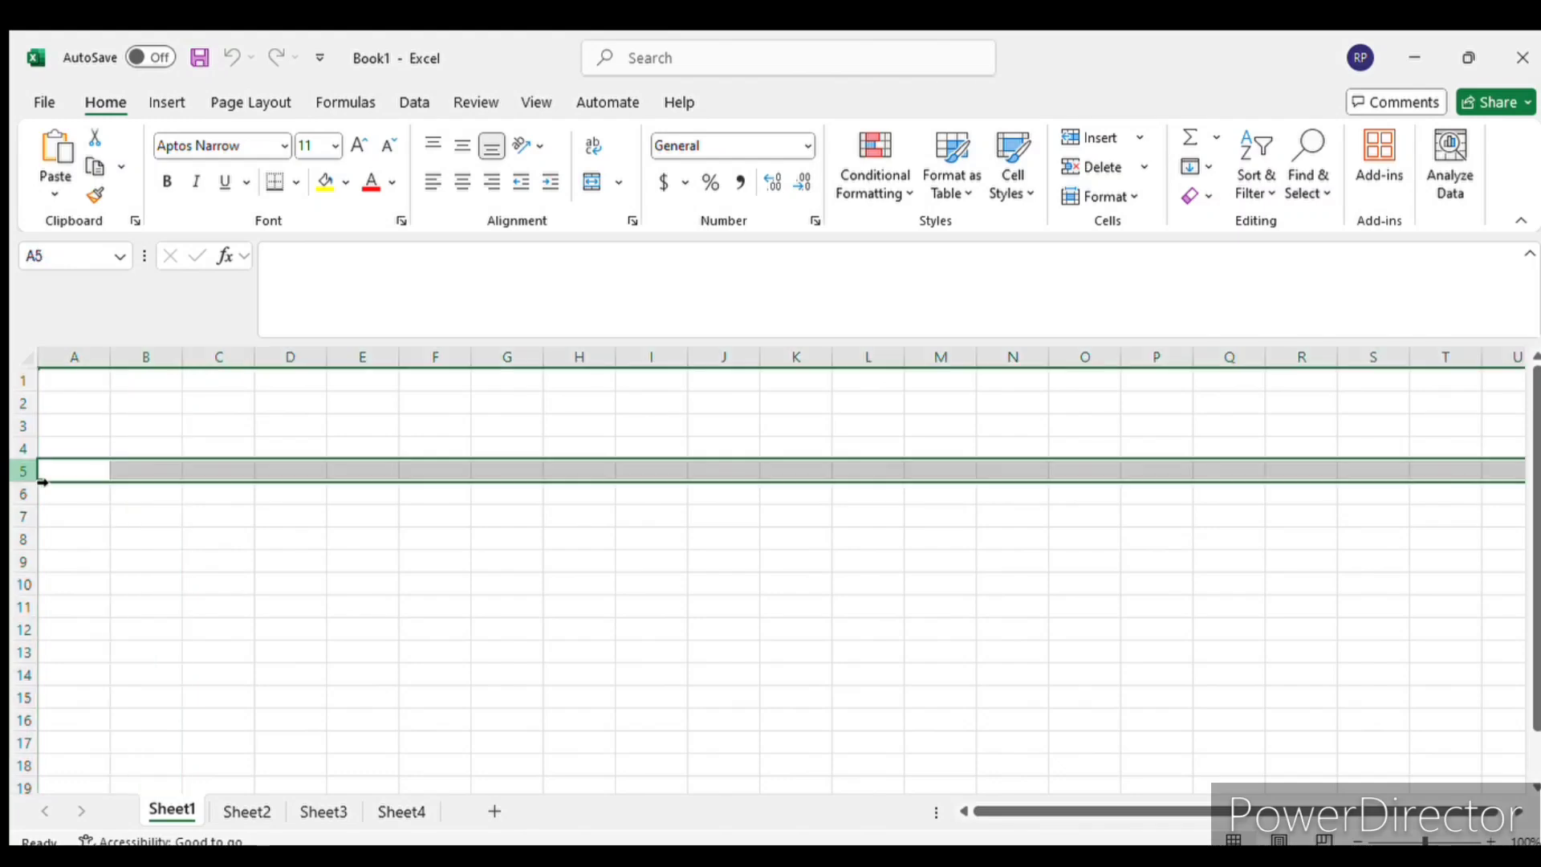
scroll(193, 451, down, 1)
scroll(195, 483, up, 1)
scroll(195, 483, up, 1)
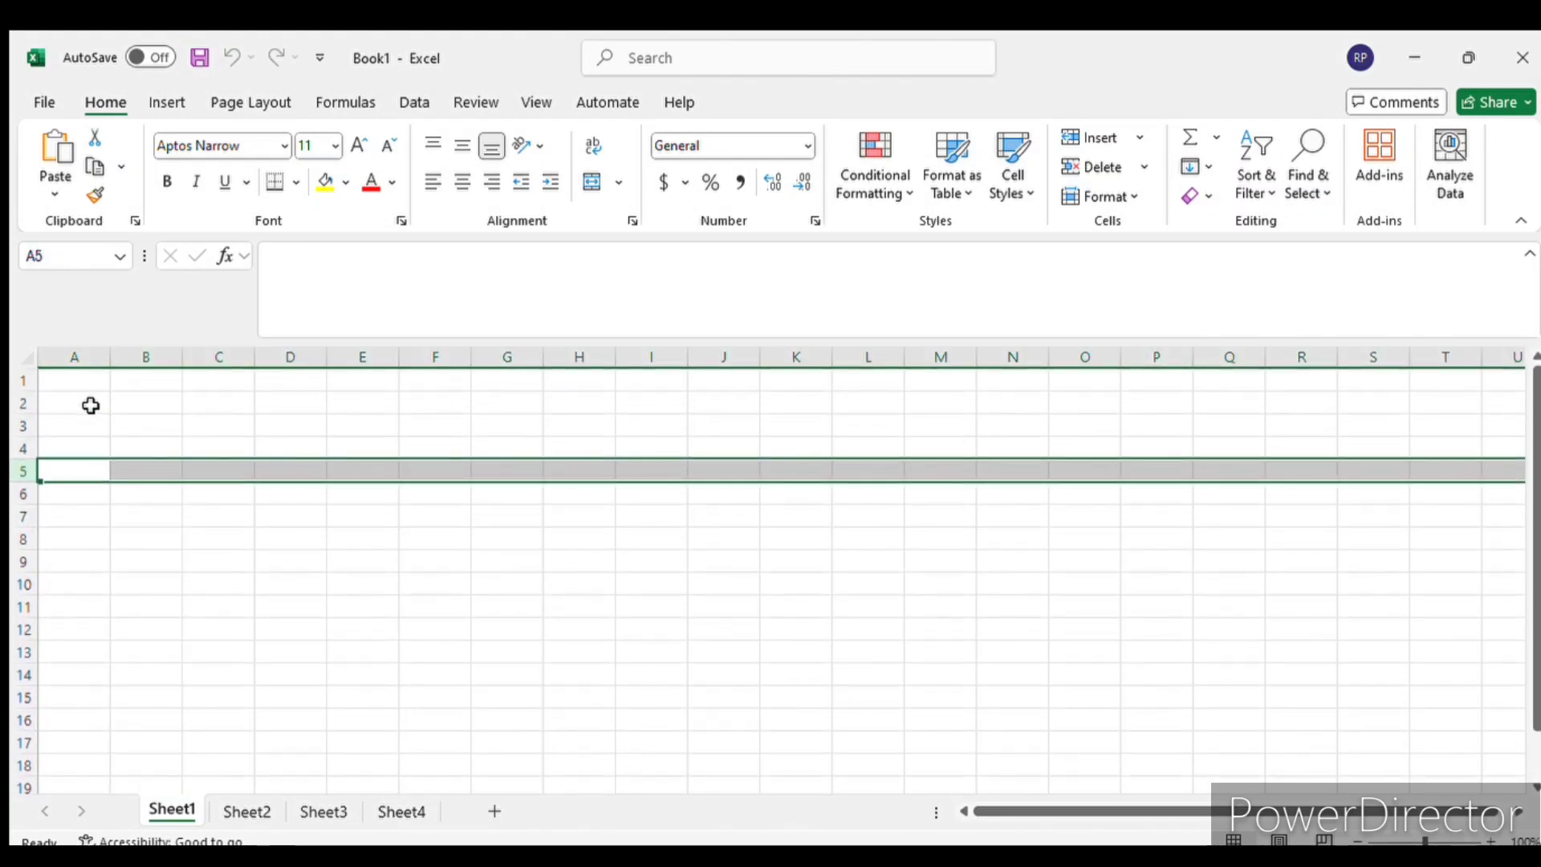
- Trace the name of cell A1 by selecting the cell, column A, row 1 and the cell again
click(87, 385)
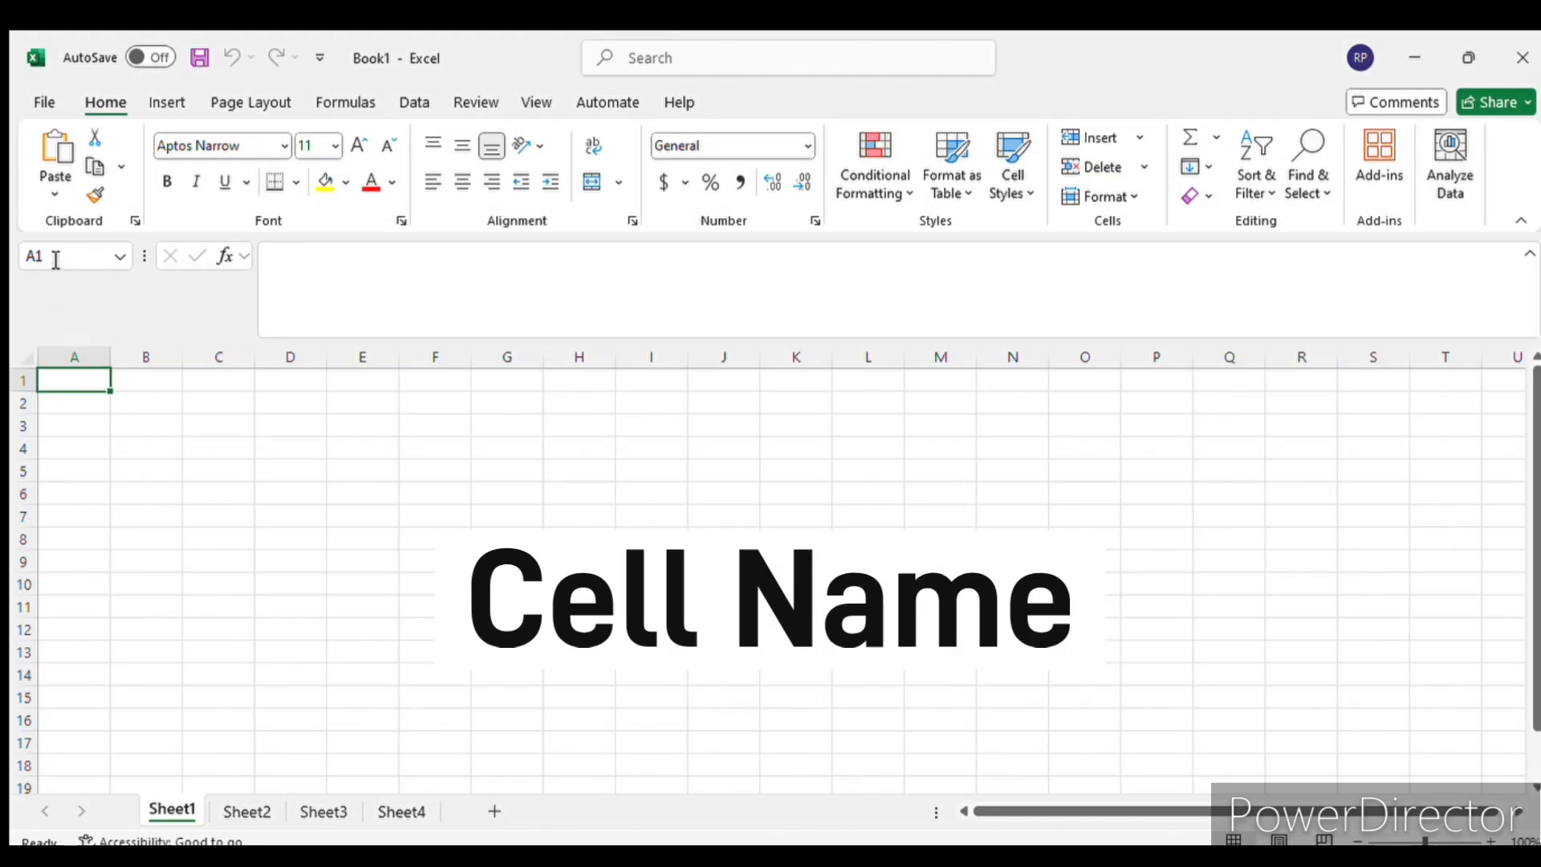
click(87, 356)
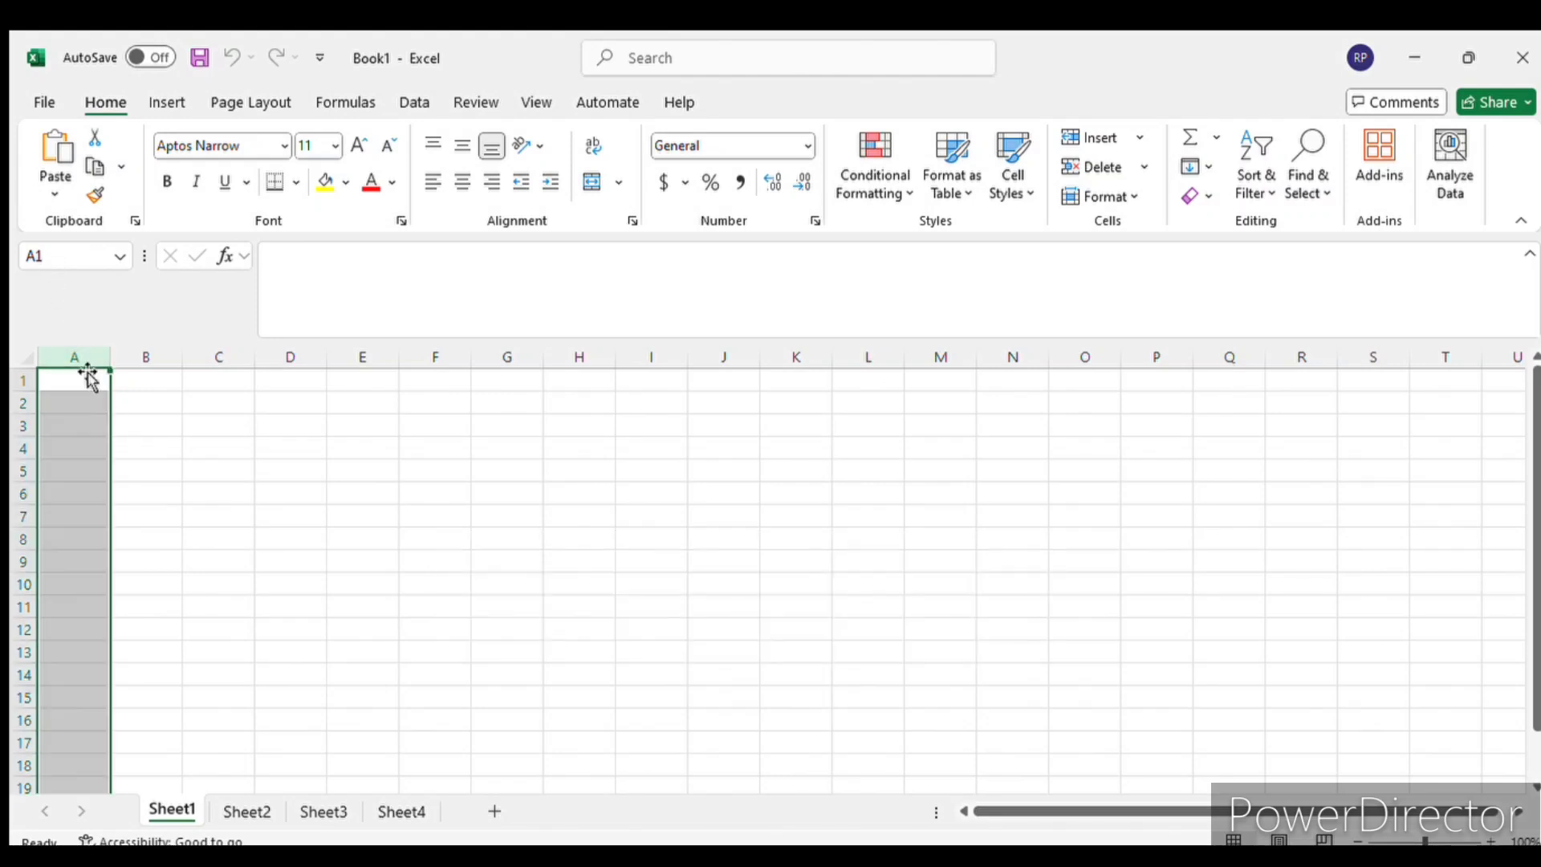
click(23, 380)
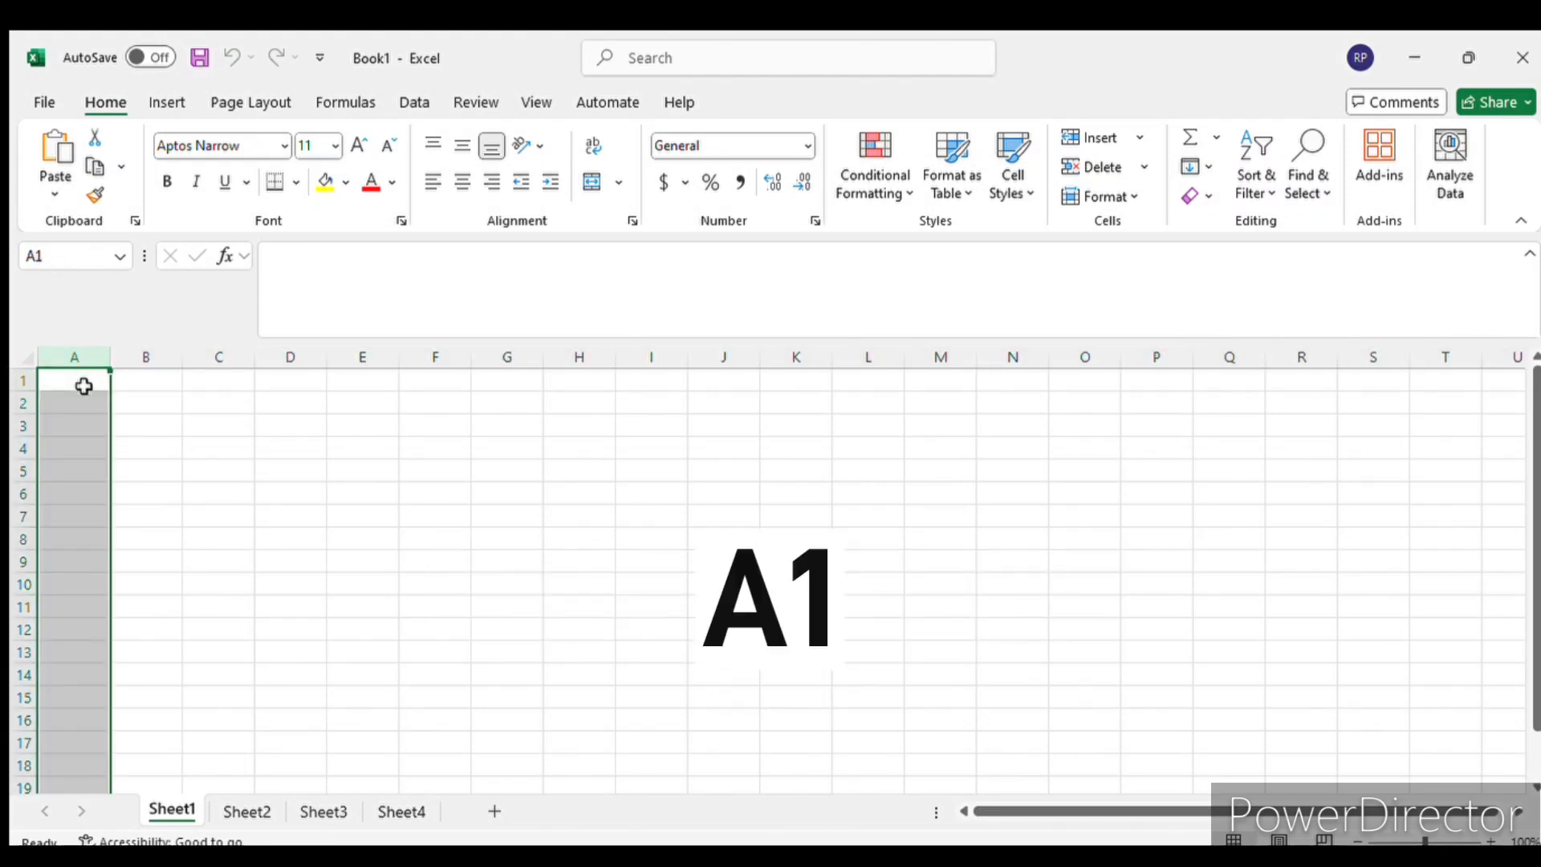
click(83, 386)
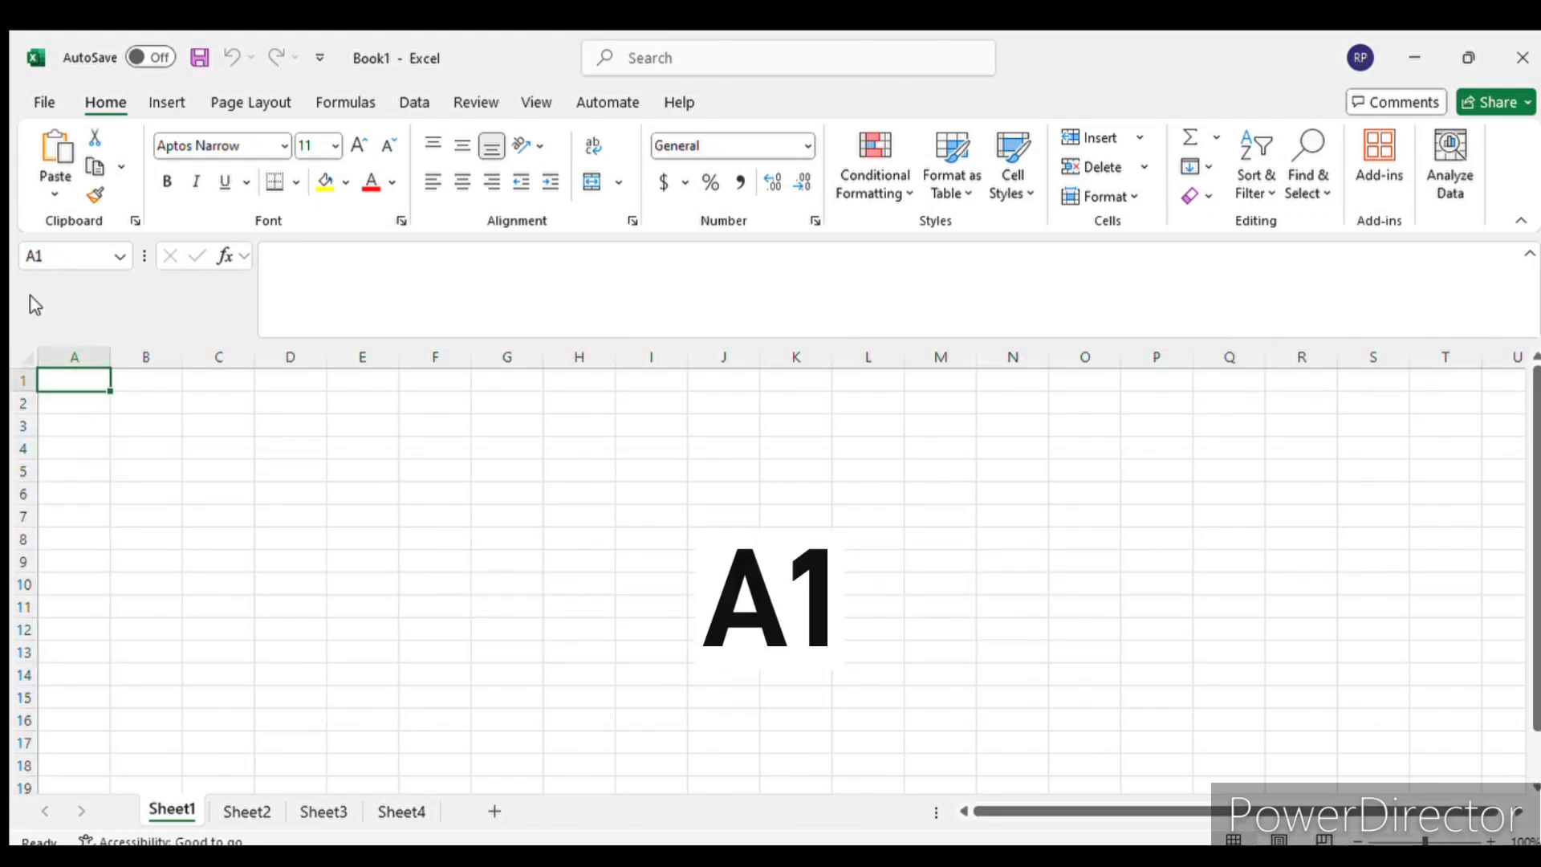
- Check cell names by selecting D6, column F, F5, E5, E4 and C4 in turn
click(290, 485)
click(437, 357)
click(445, 472)
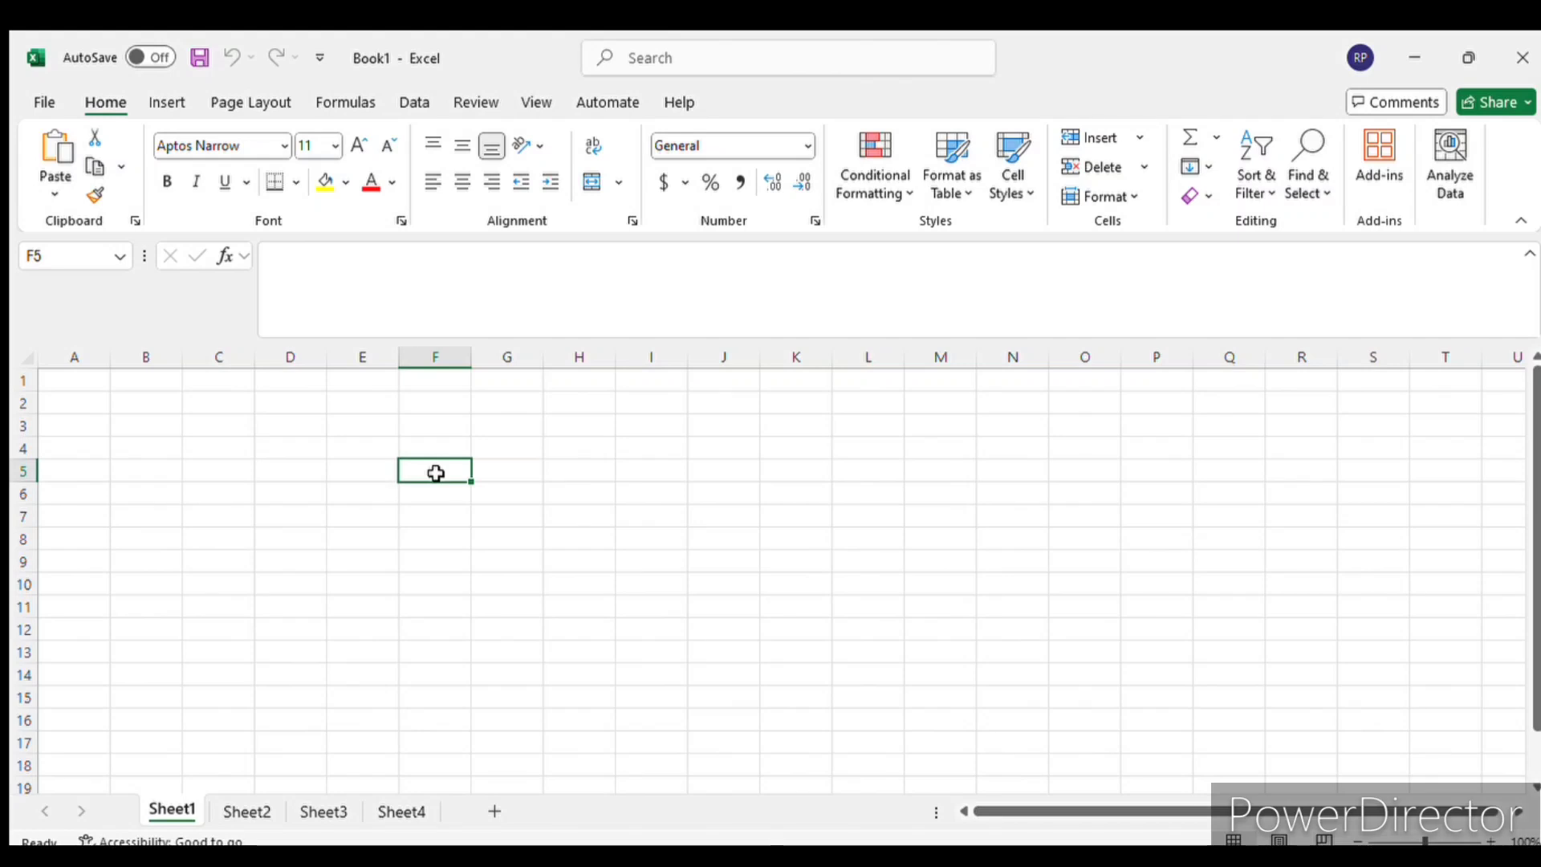
click(343, 469)
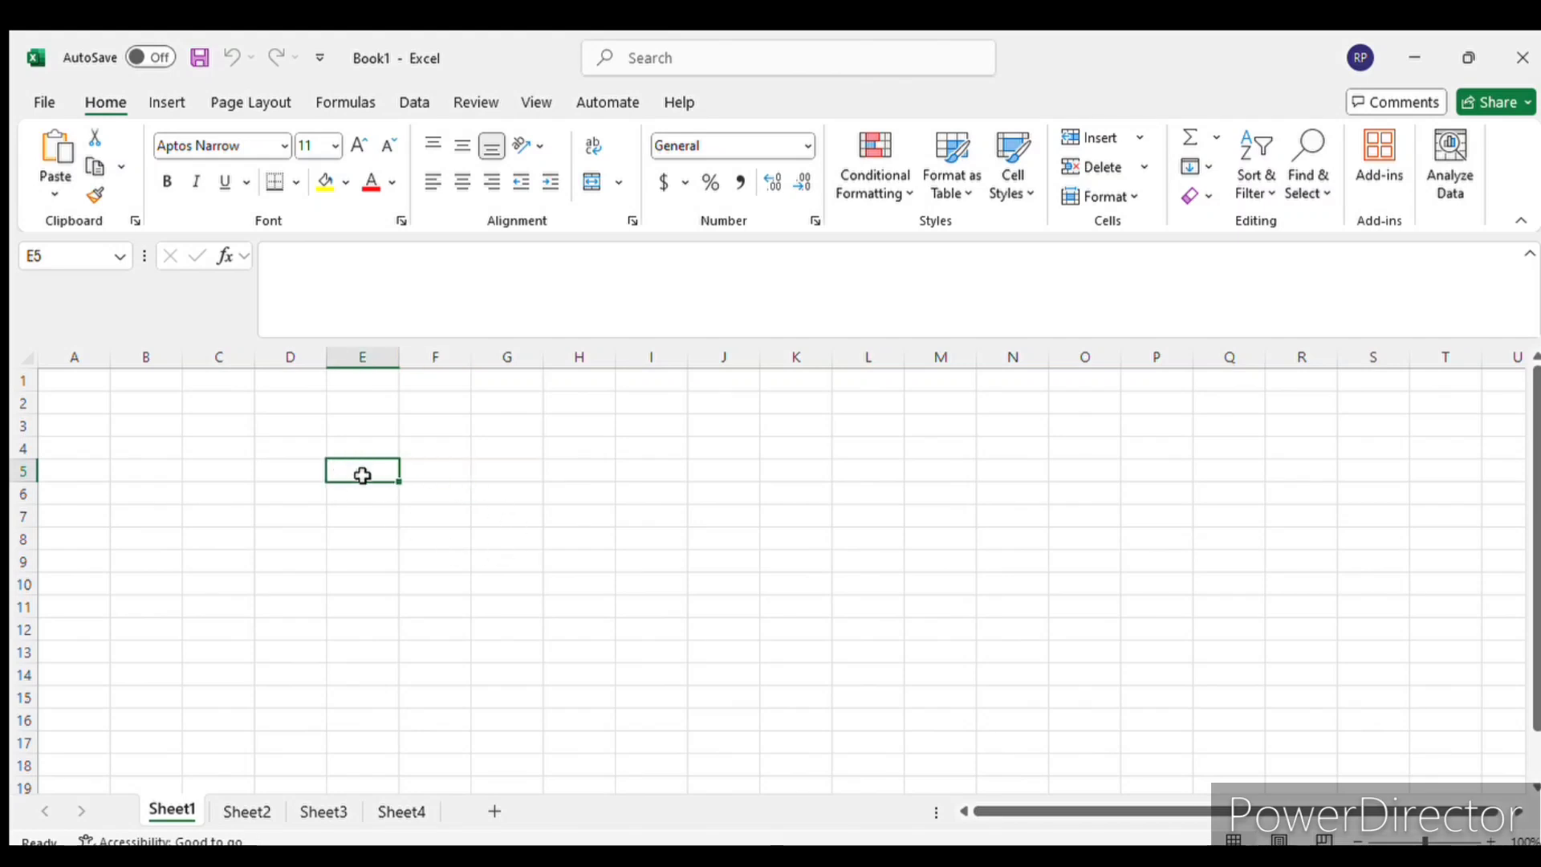
click(351, 443)
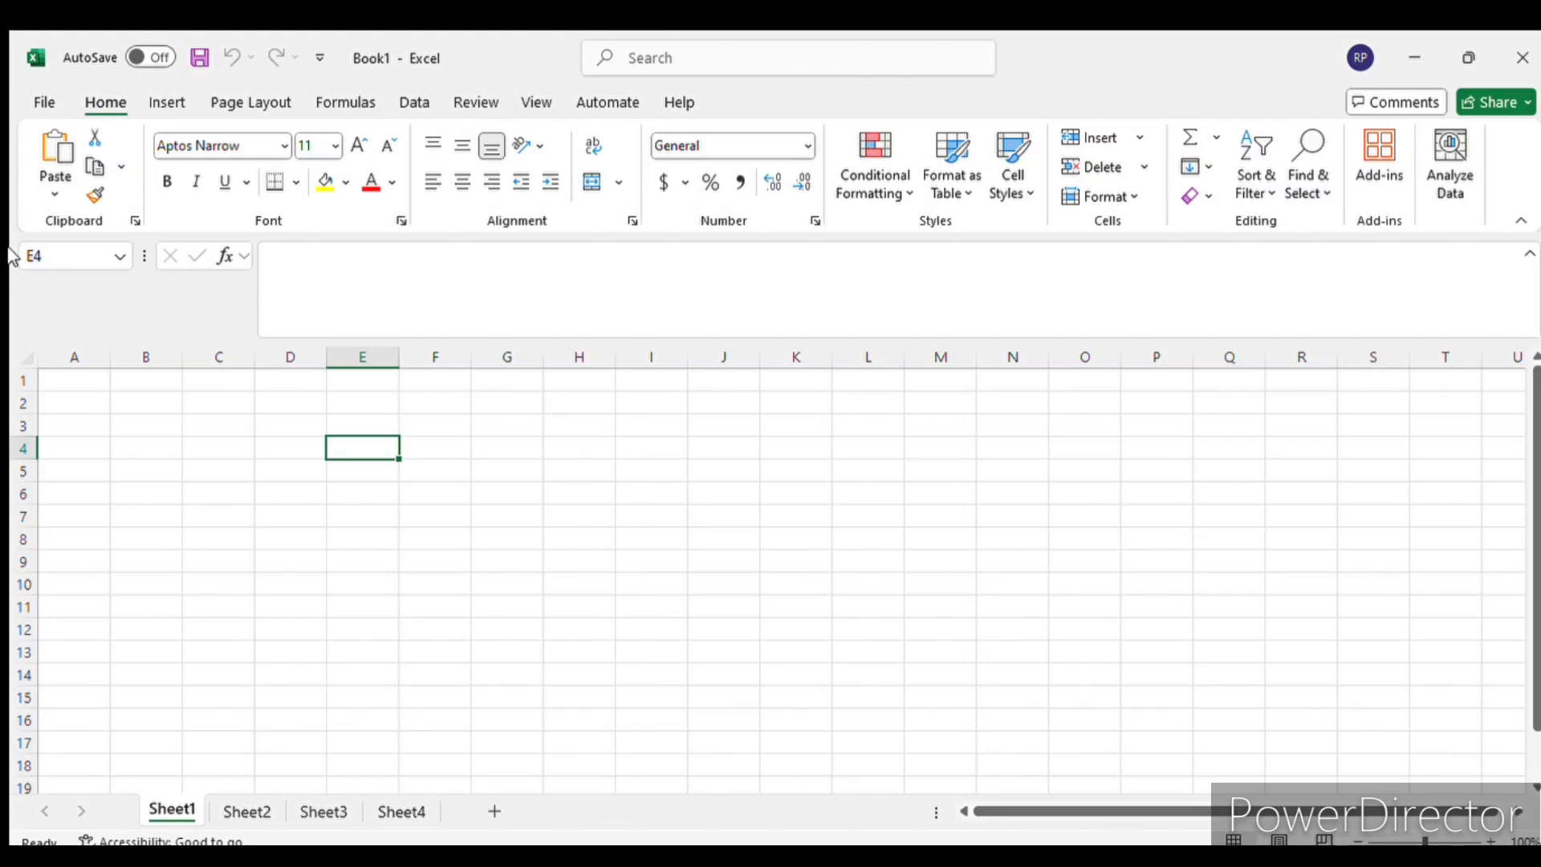
click(233, 451)
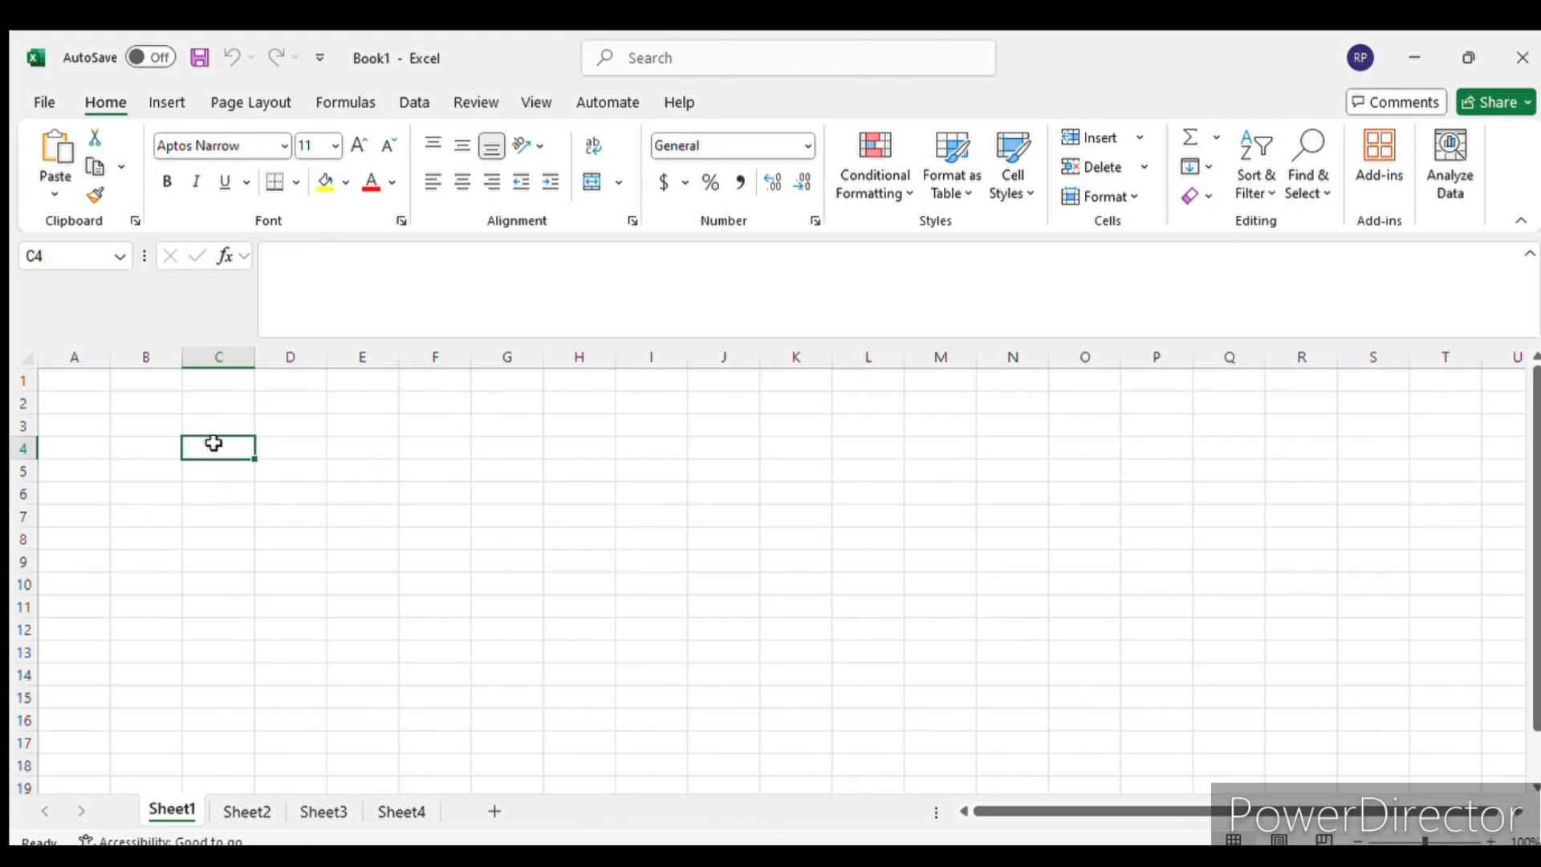
- Select the cell ranges C2:H9, C2:H10 and C2:G11 in turn, ending on the single cell C3
drag(214, 404, 553, 556)
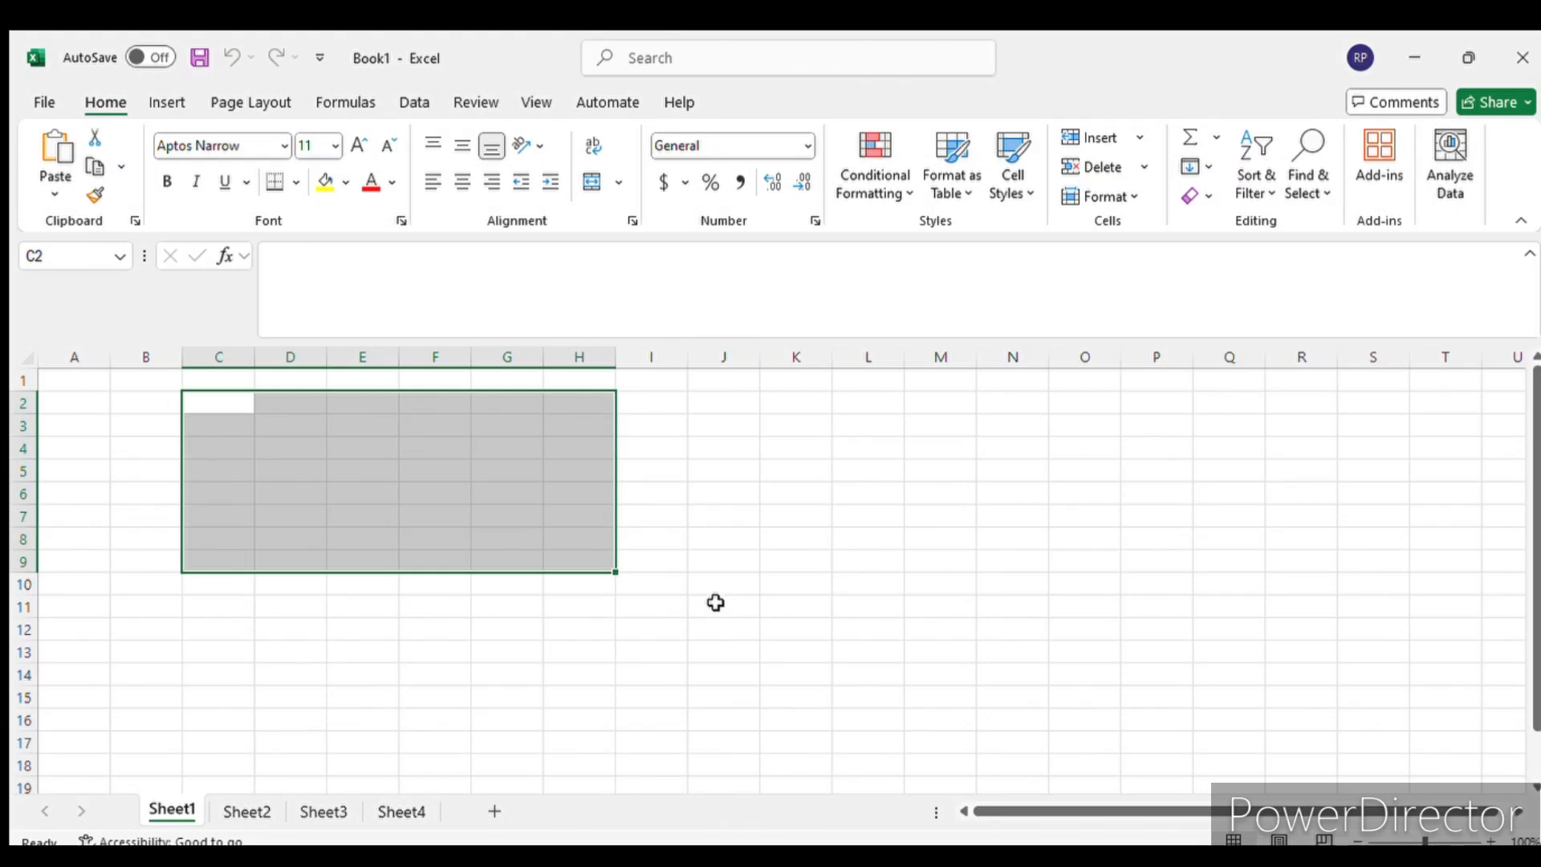
click(434, 493)
drag(215, 403, 597, 580)
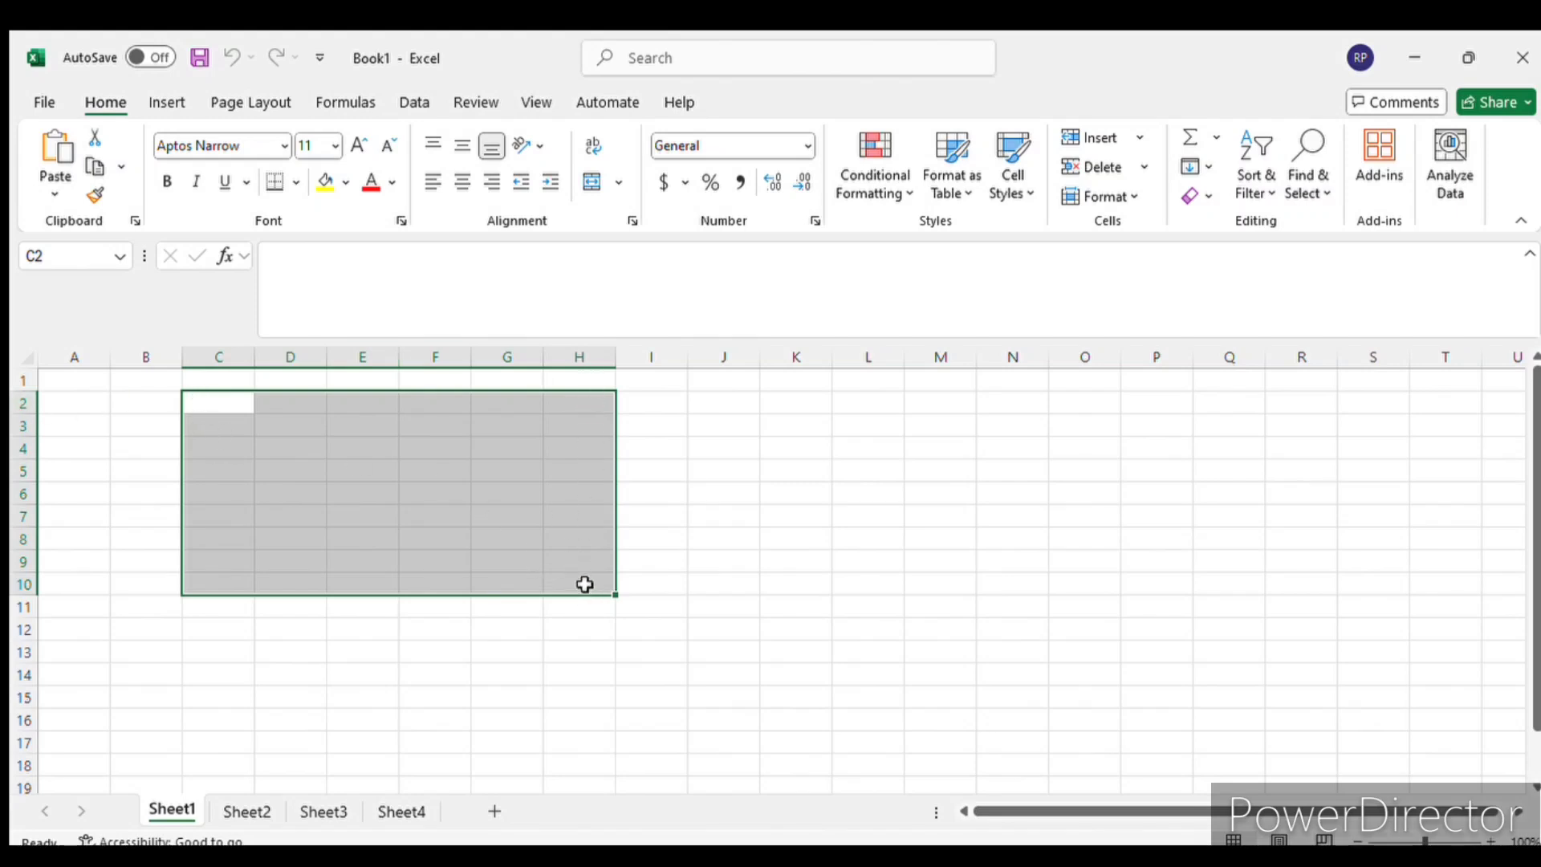
click(235, 406)
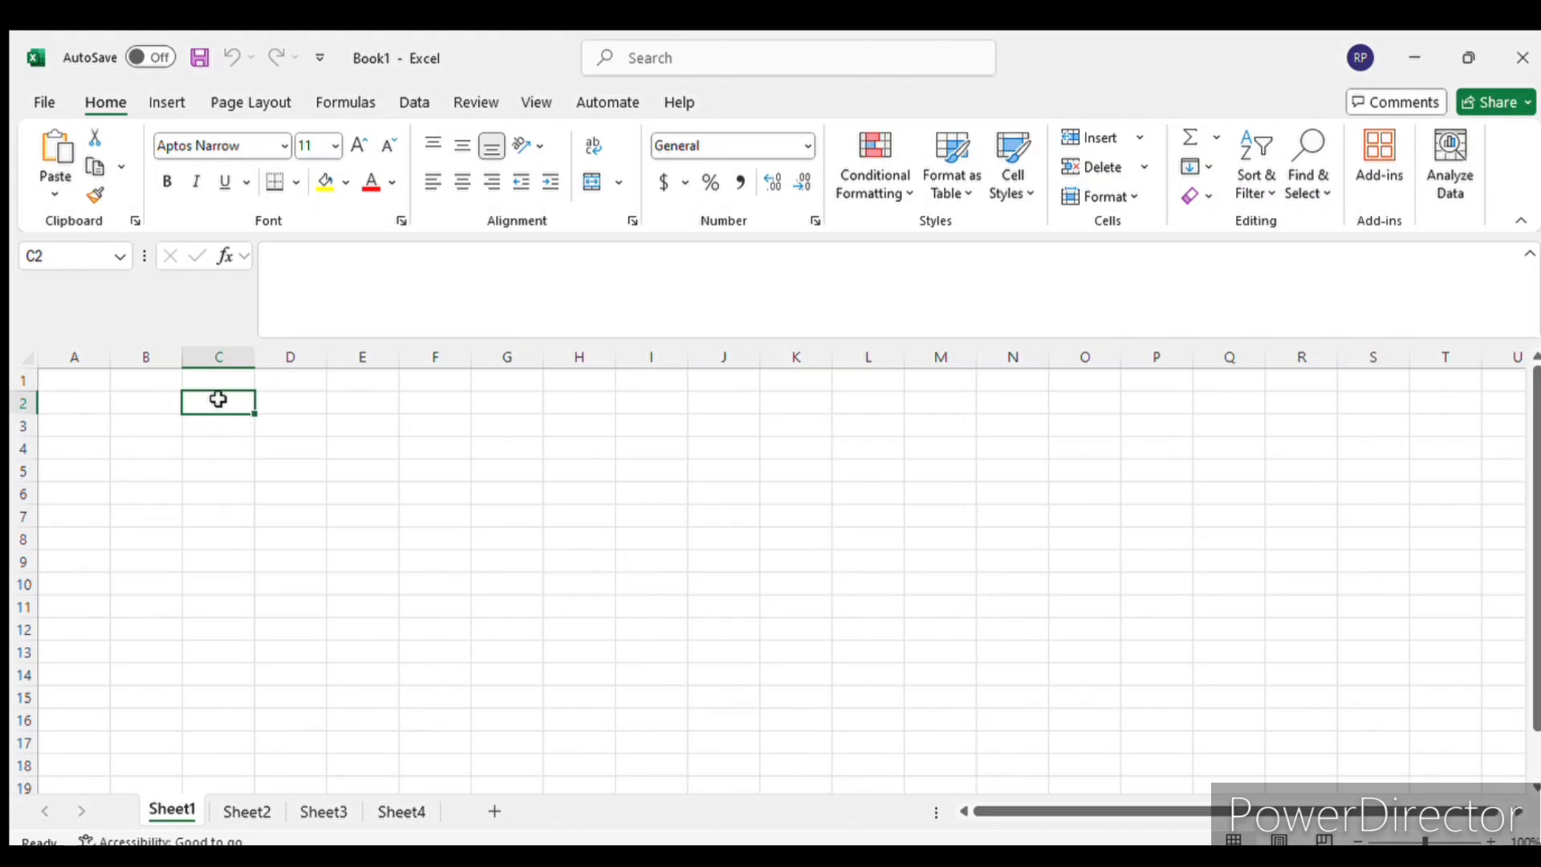
drag(218, 400, 490, 597)
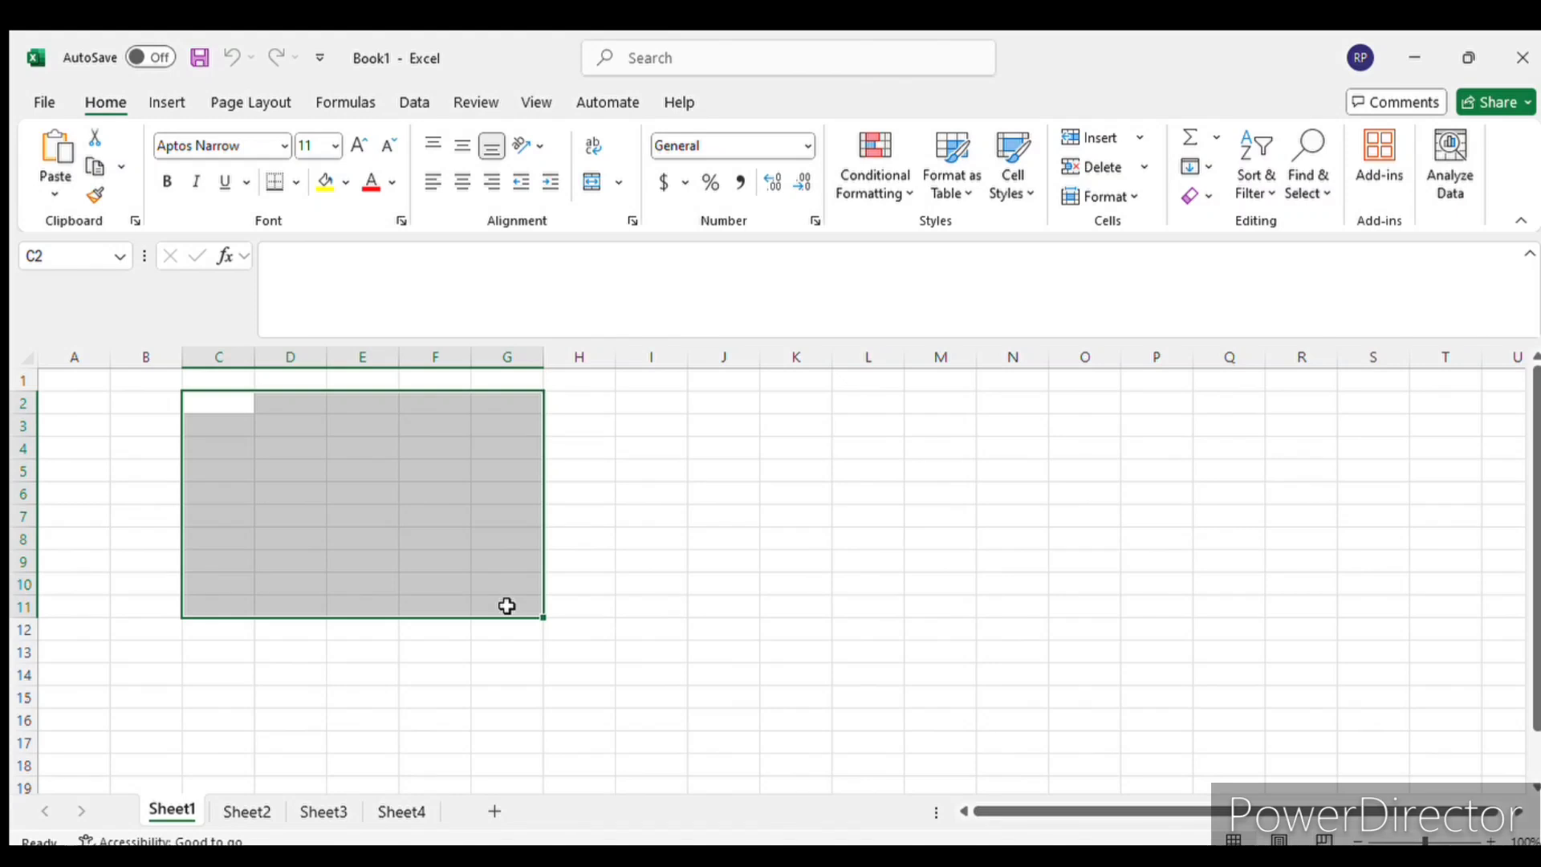
click(237, 420)
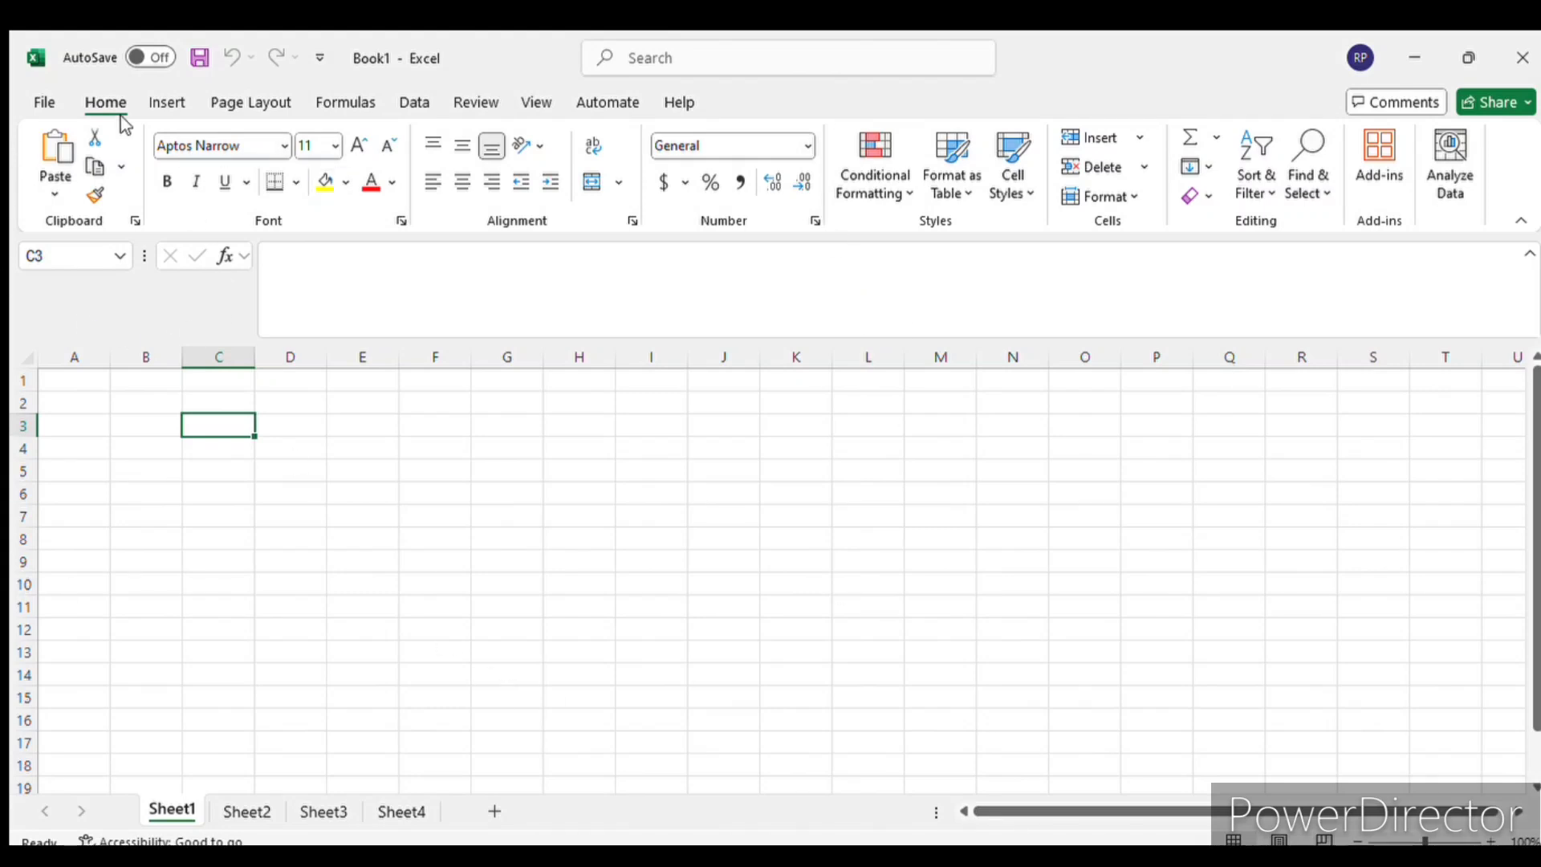
- Examine the ribbon's Insert, Page Layout, Formulas and Review command sets, ending on the Home set
click(167, 104)
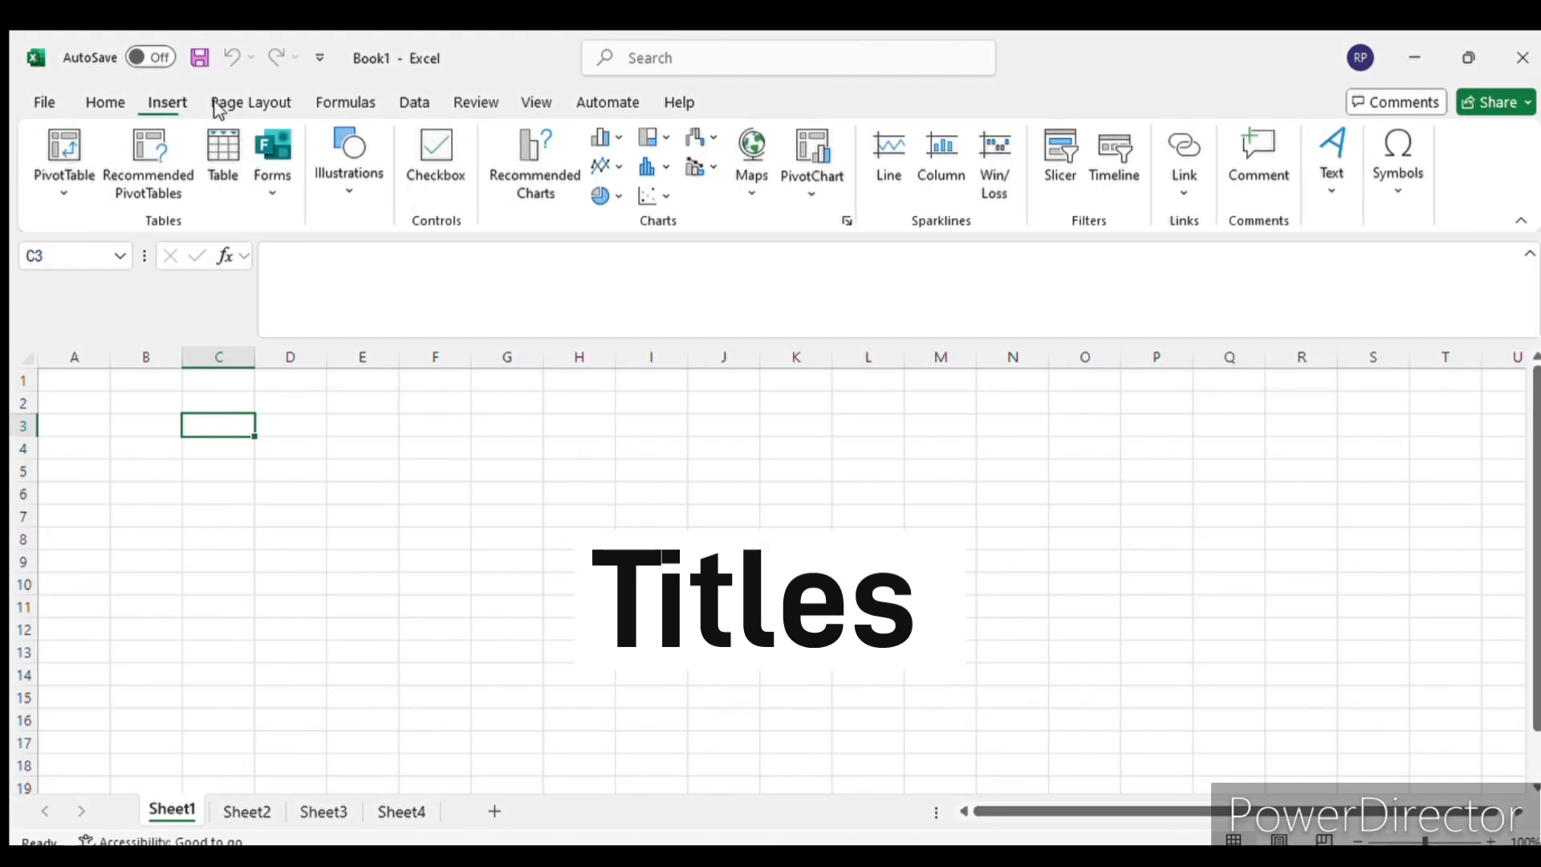
click(277, 104)
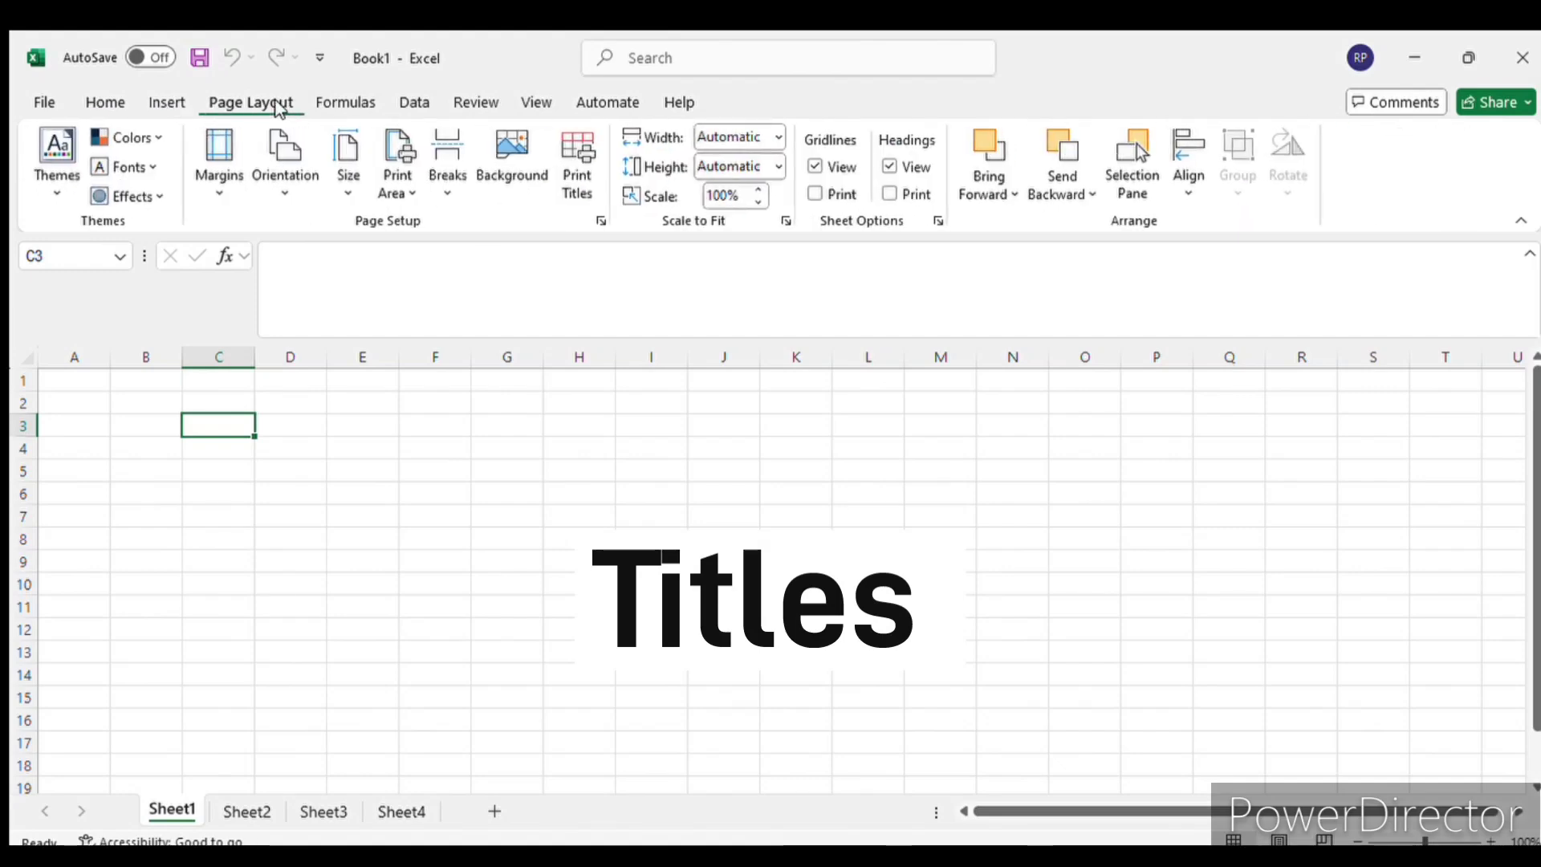
click(346, 103)
click(476, 103)
click(97, 109)
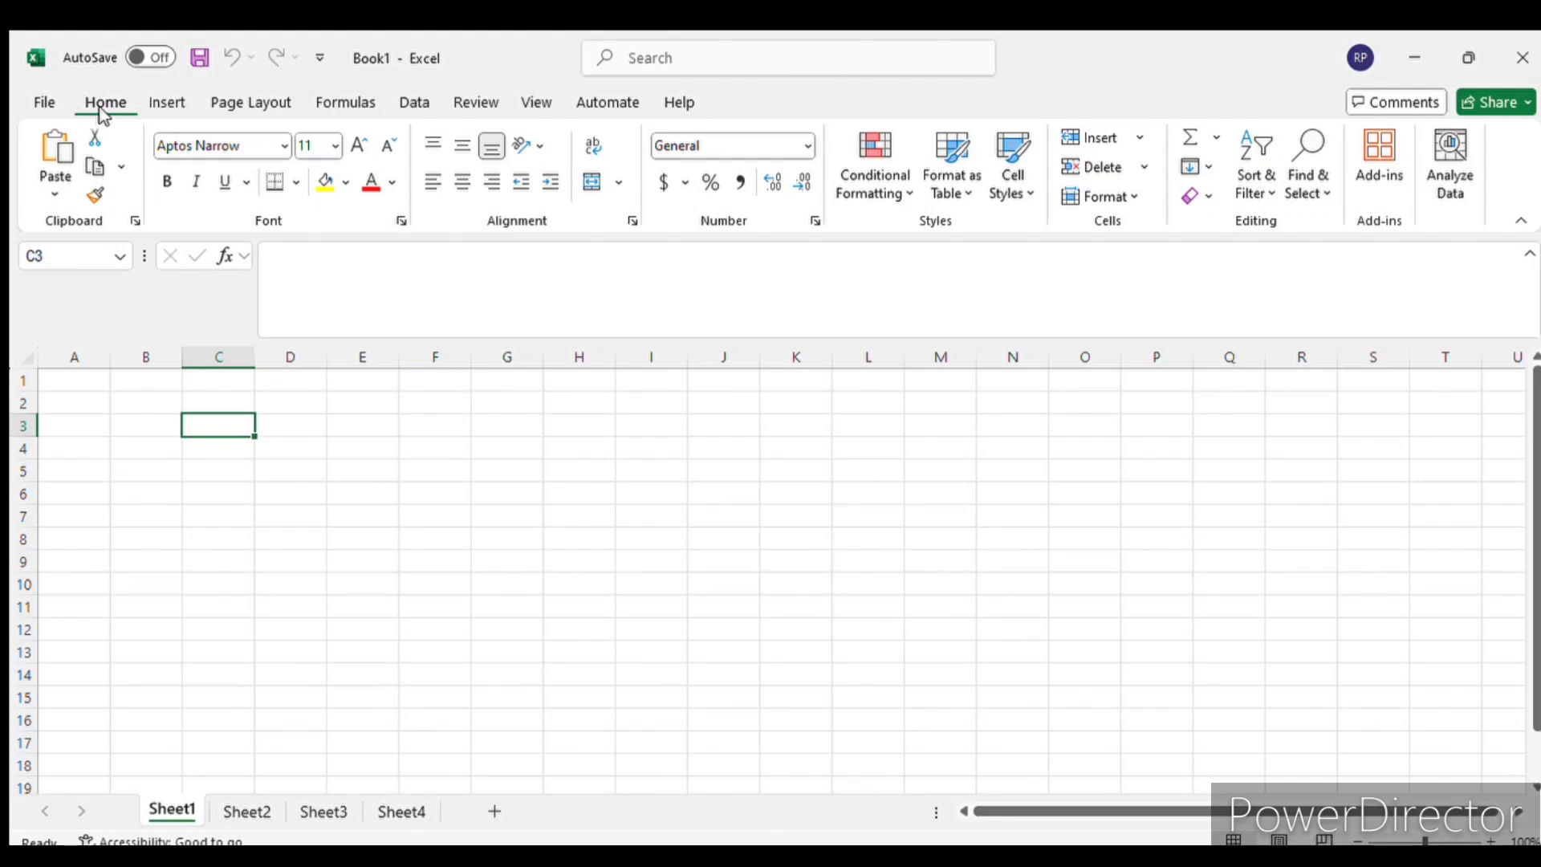
- Go through the ribbon commands for Insert, Page Layout, Formulas, Data, Review, View and Automate in turn
click(169, 107)
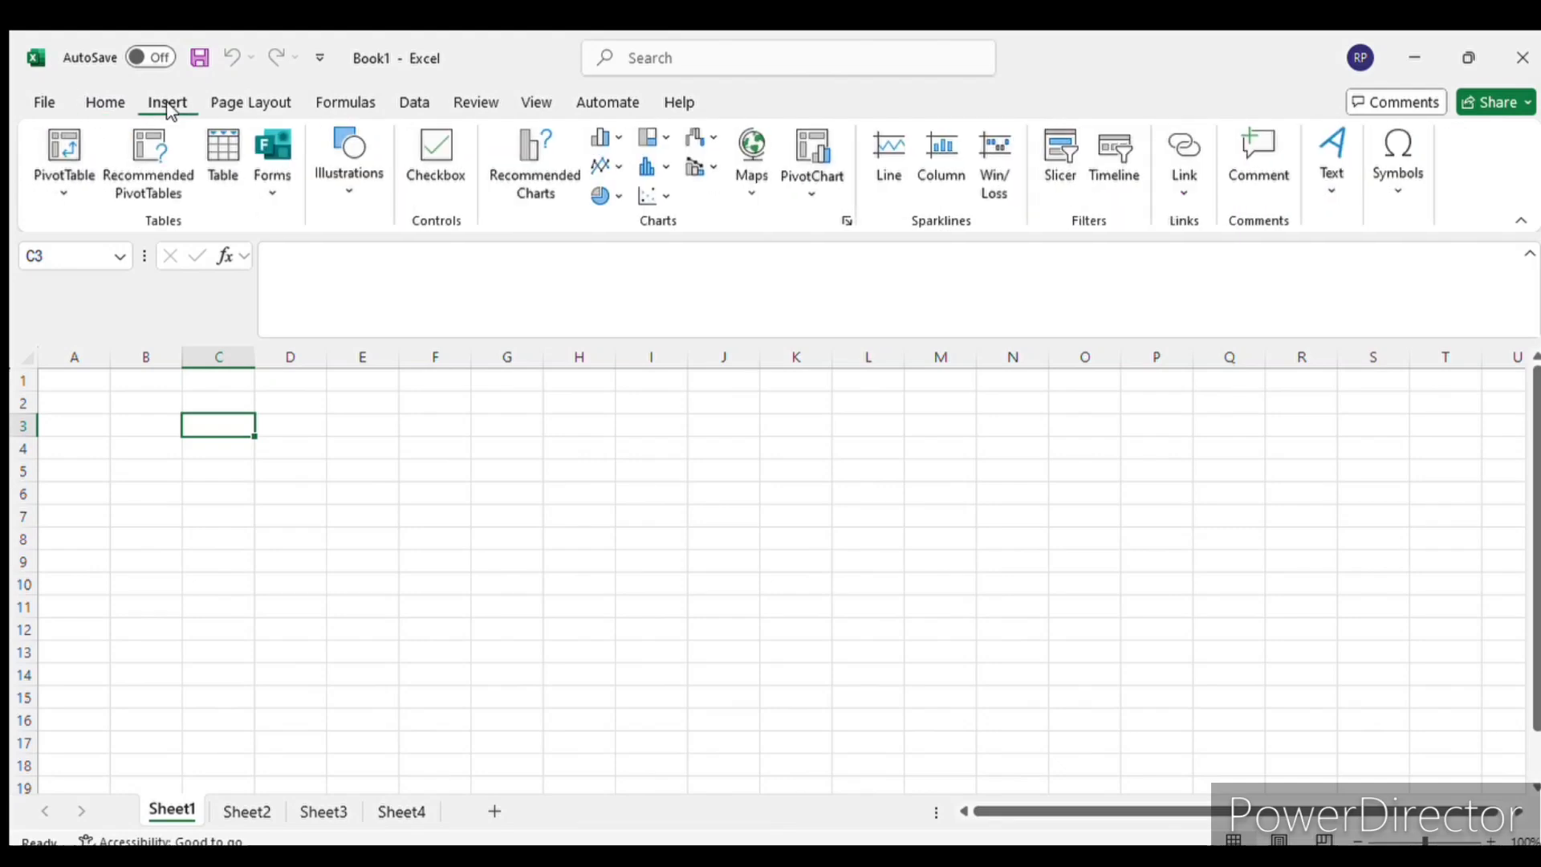
click(235, 110)
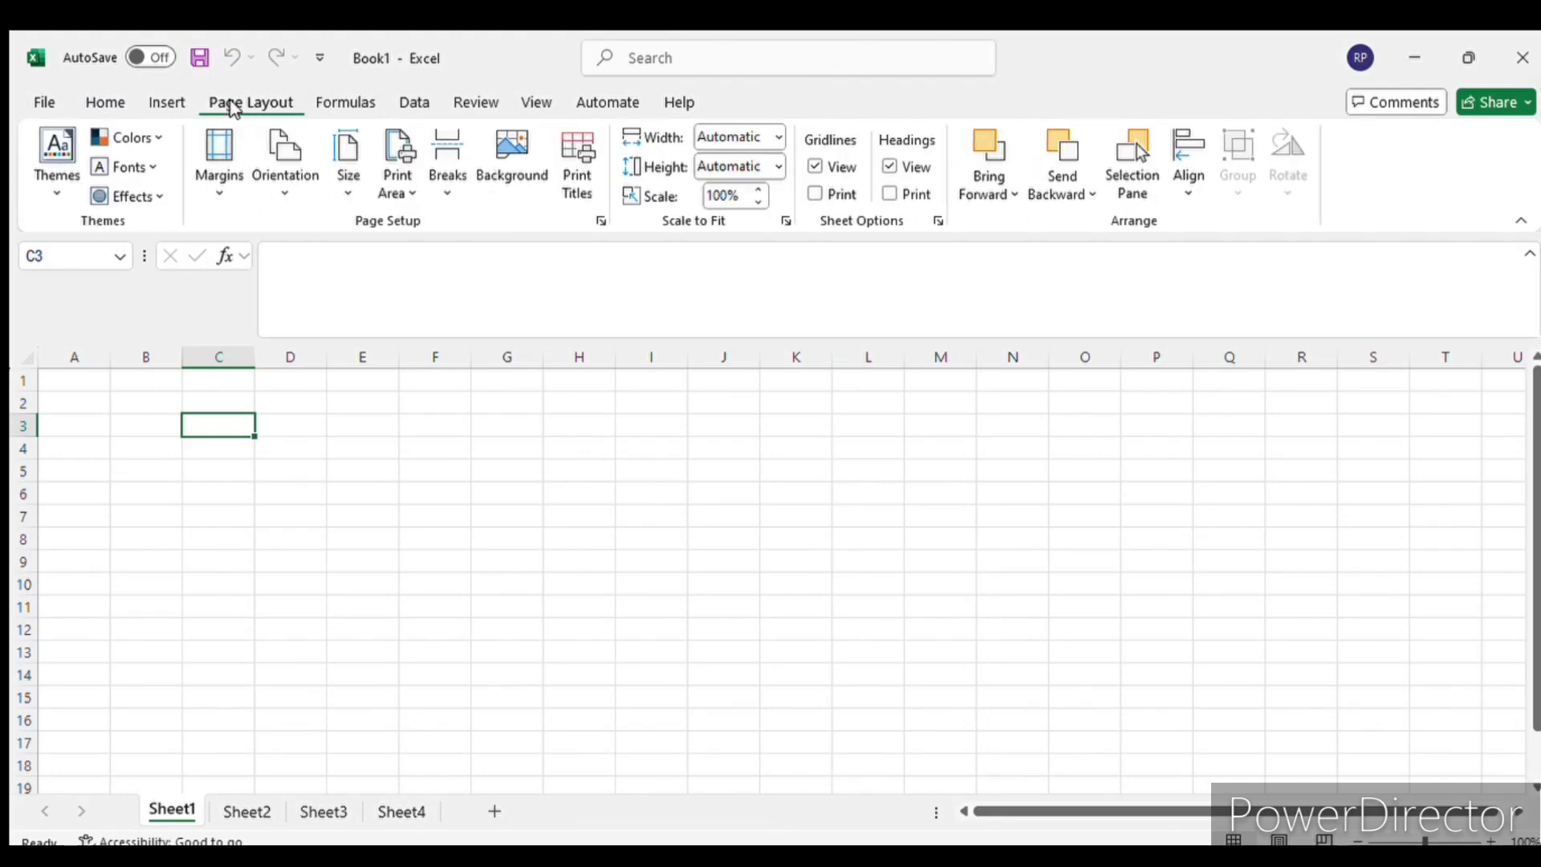
click(347, 106)
click(414, 104)
click(473, 103)
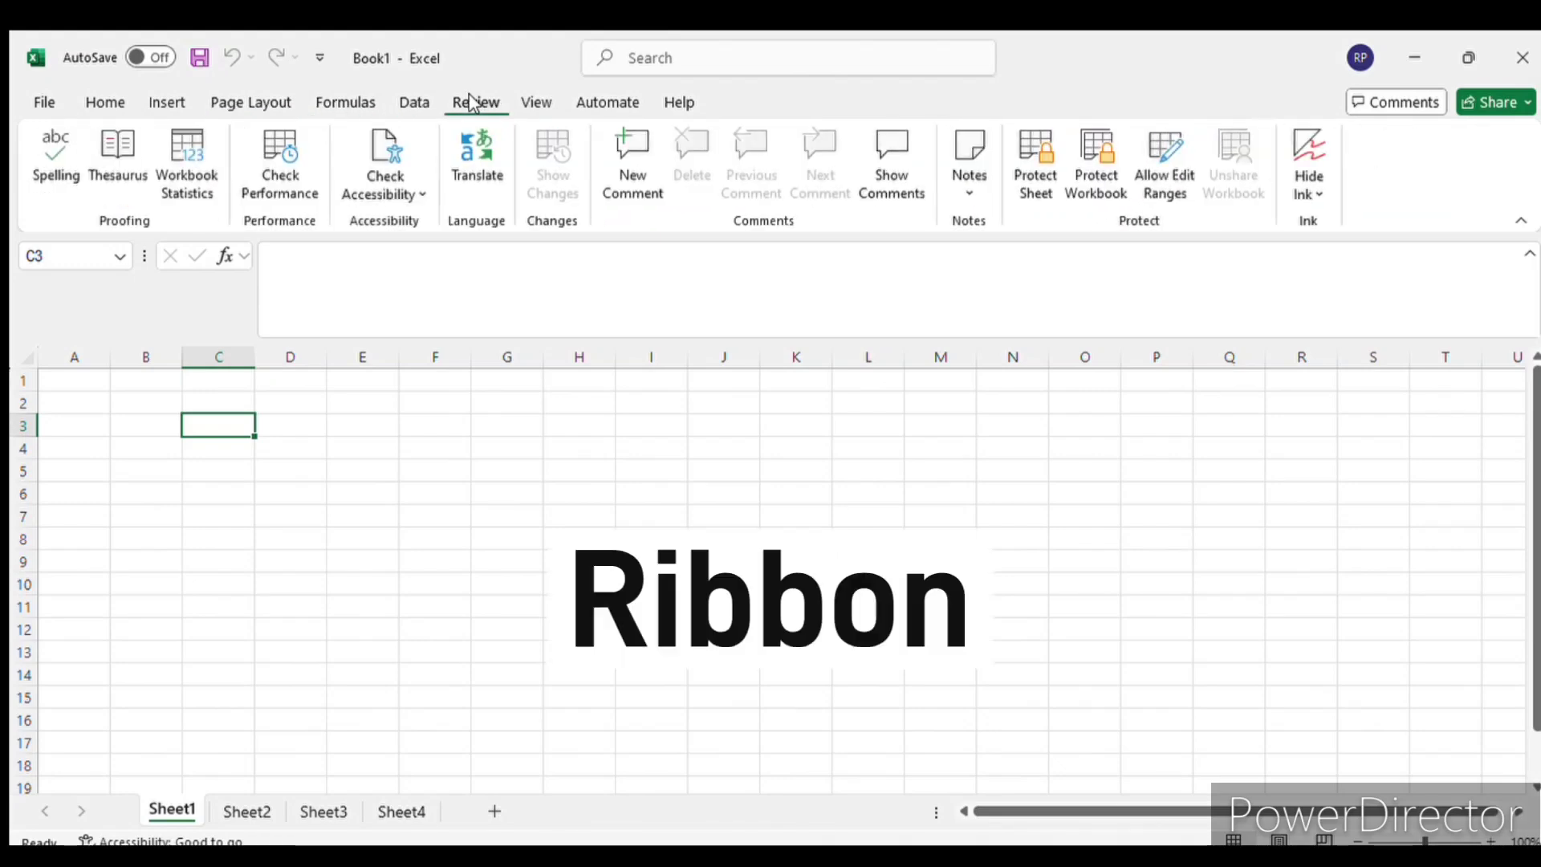
click(534, 104)
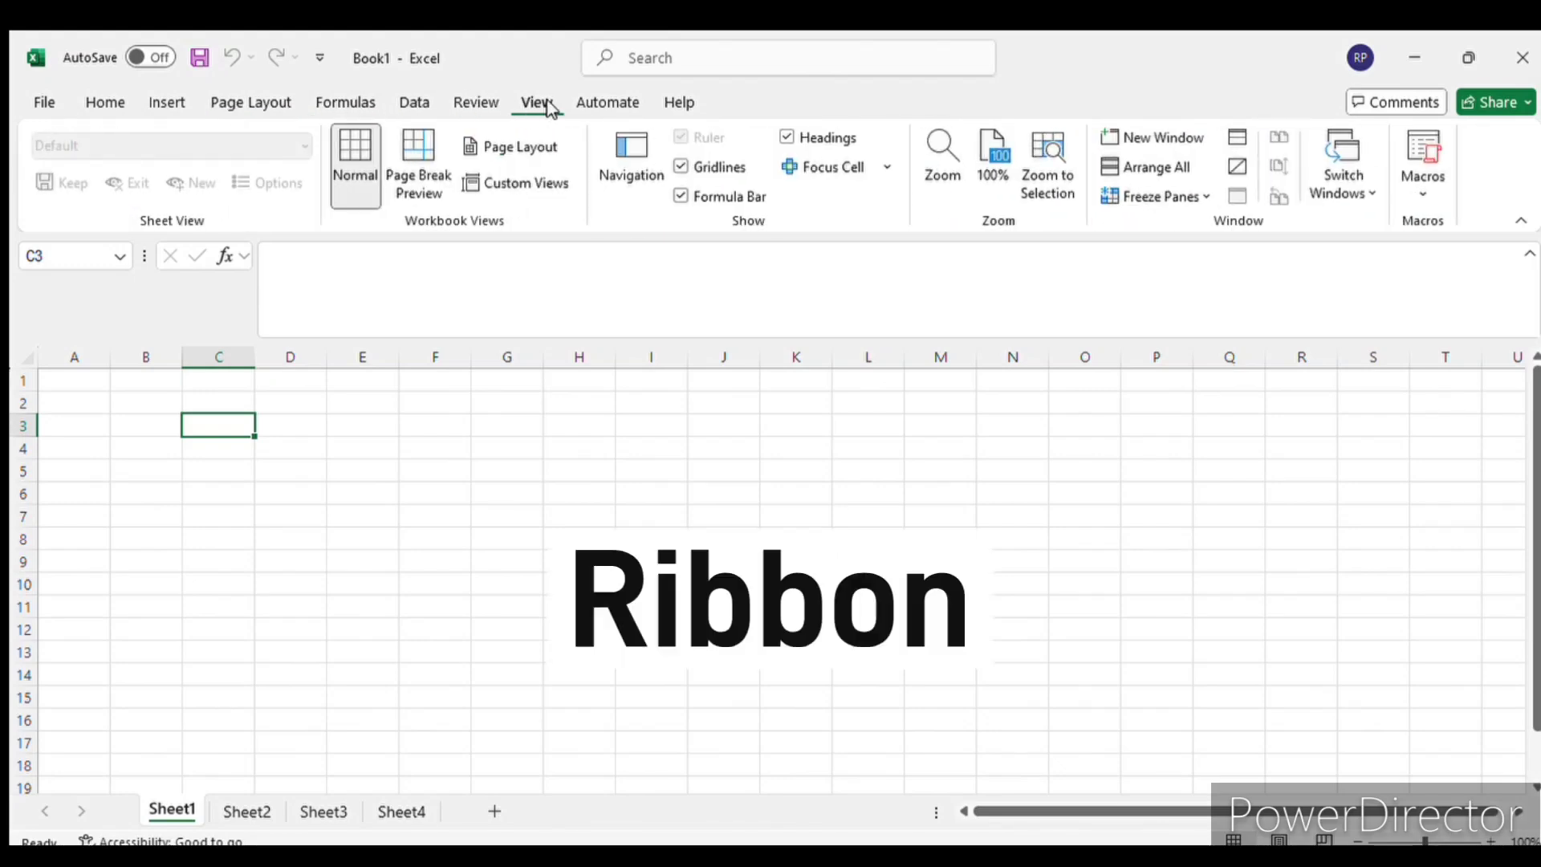
click(588, 102)
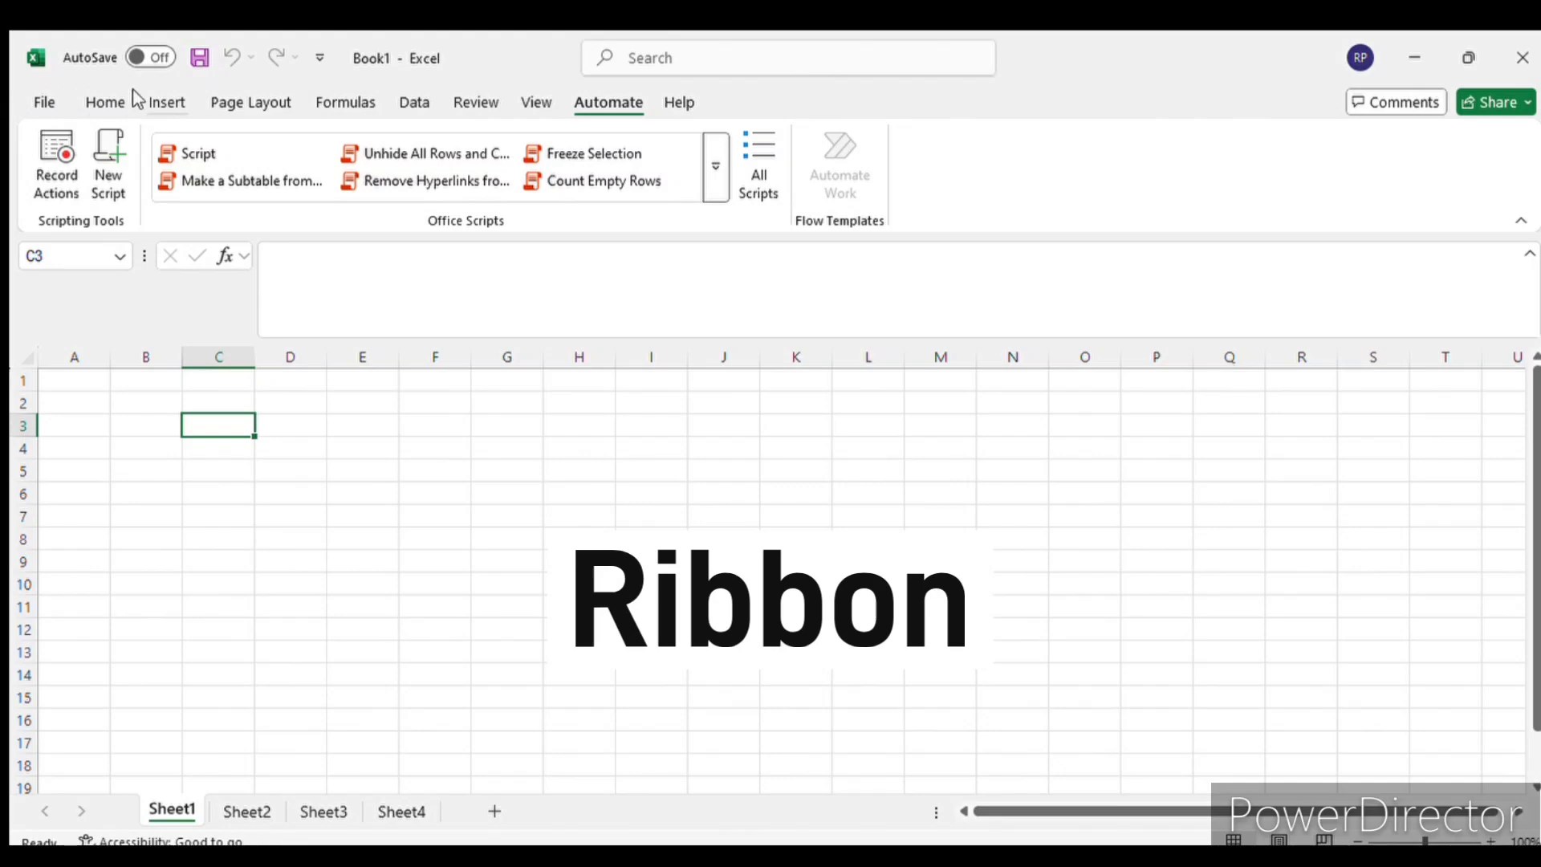
- Examine how commands are grouped in the Home, Formulas and Insert sets, ending on Home
click(103, 103)
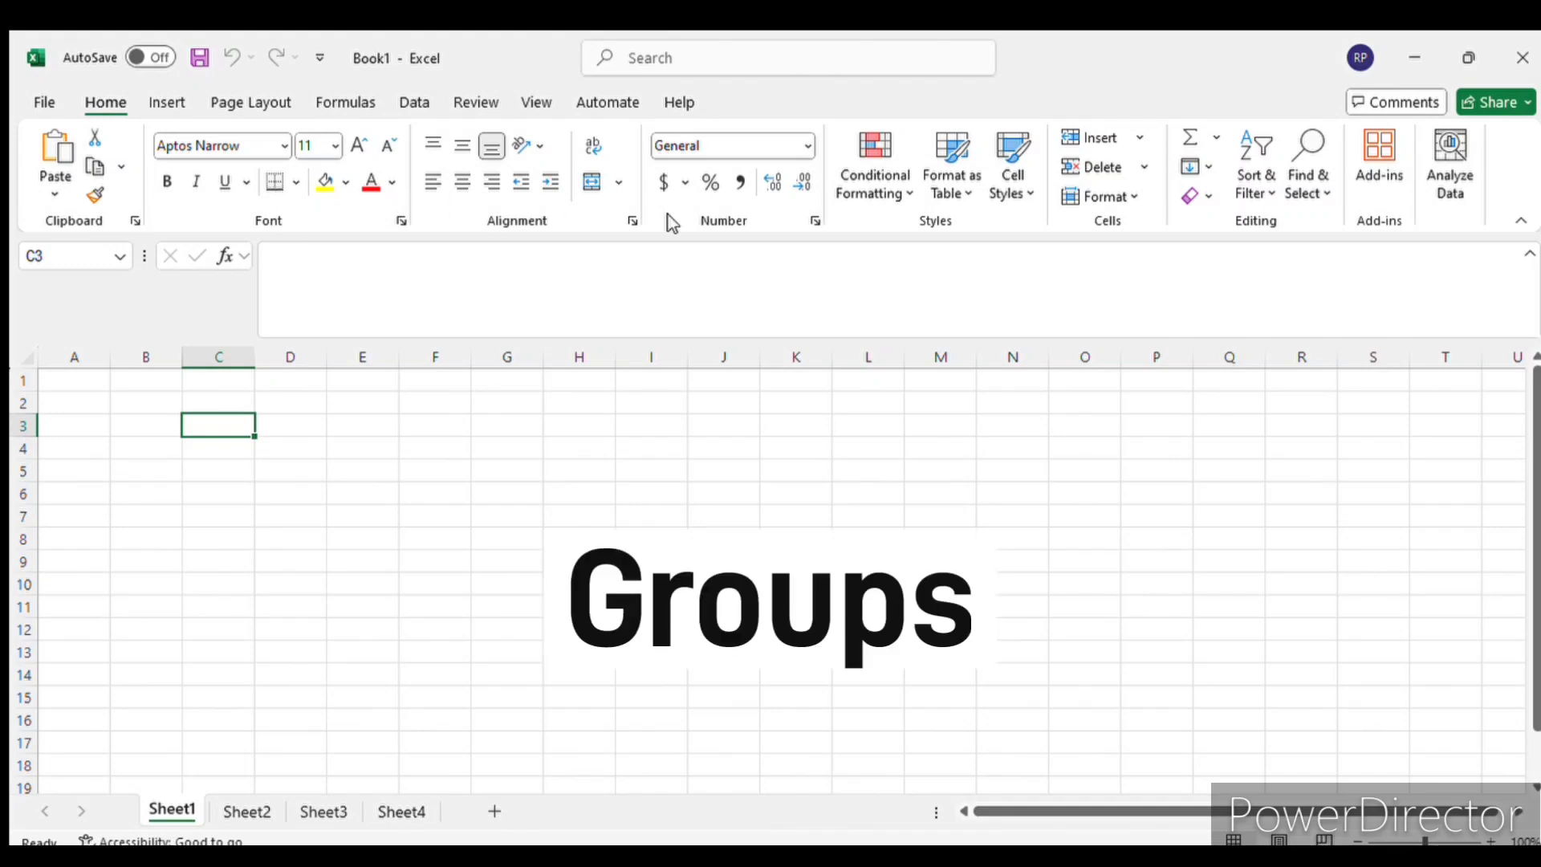
click(347, 104)
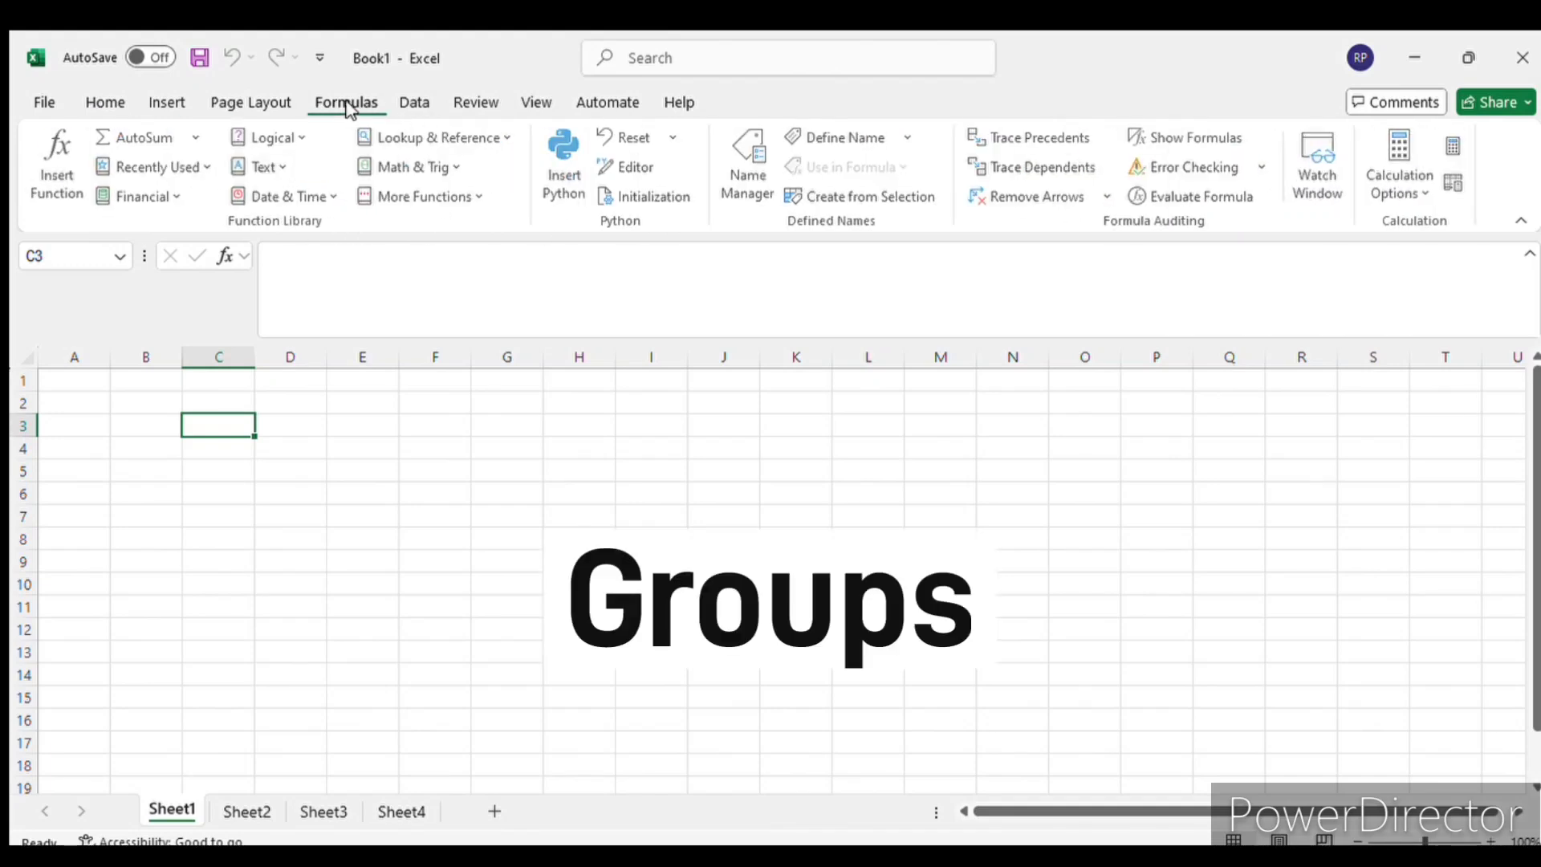
click(167, 102)
click(104, 103)
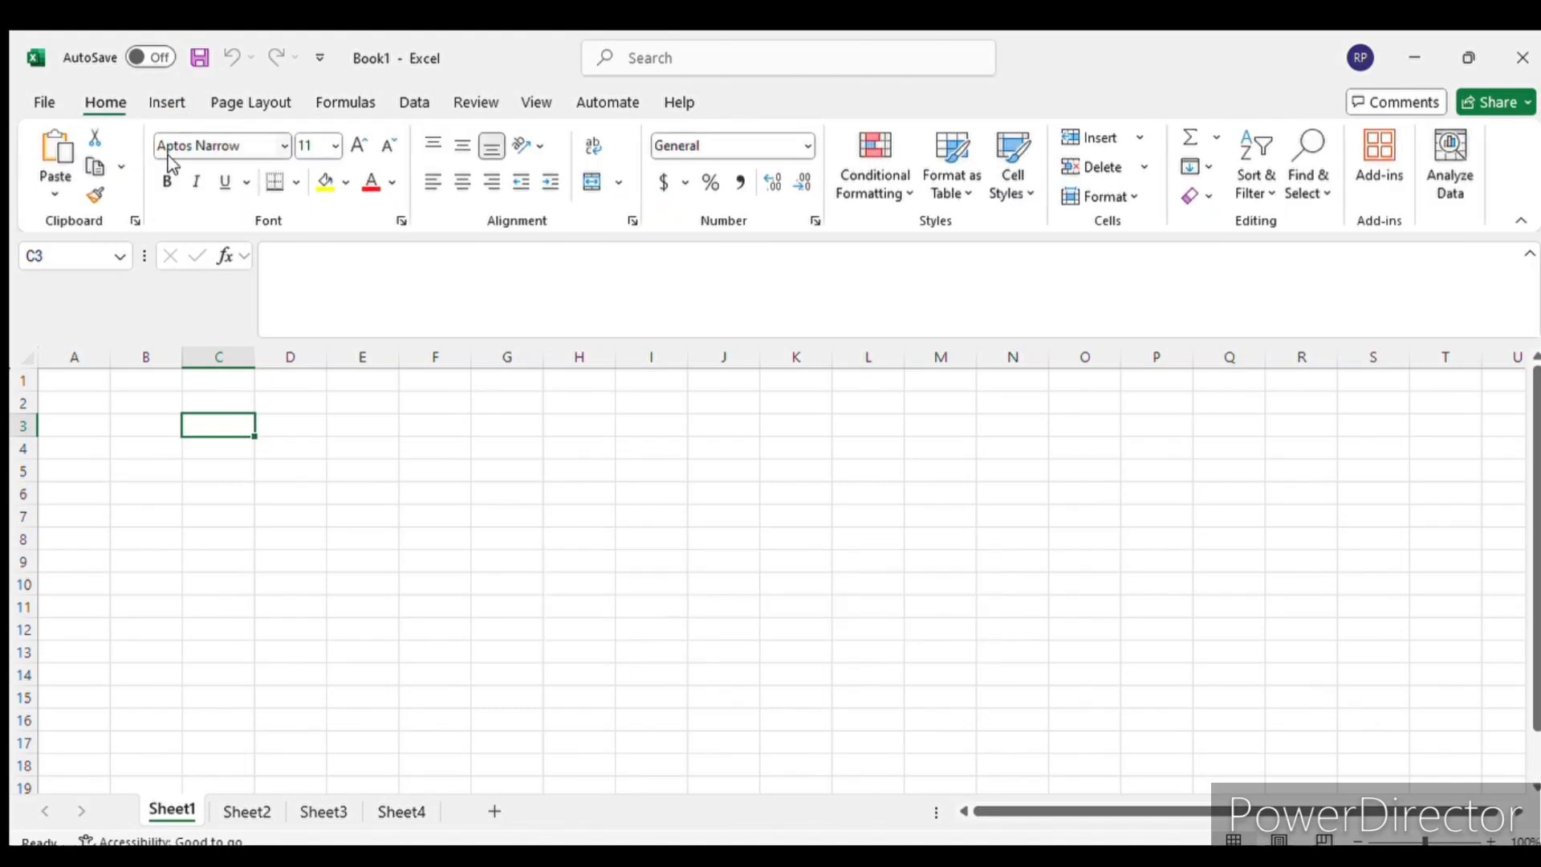
- Show and close the extra options of the Clipboard group and of the Font group
click(133, 222)
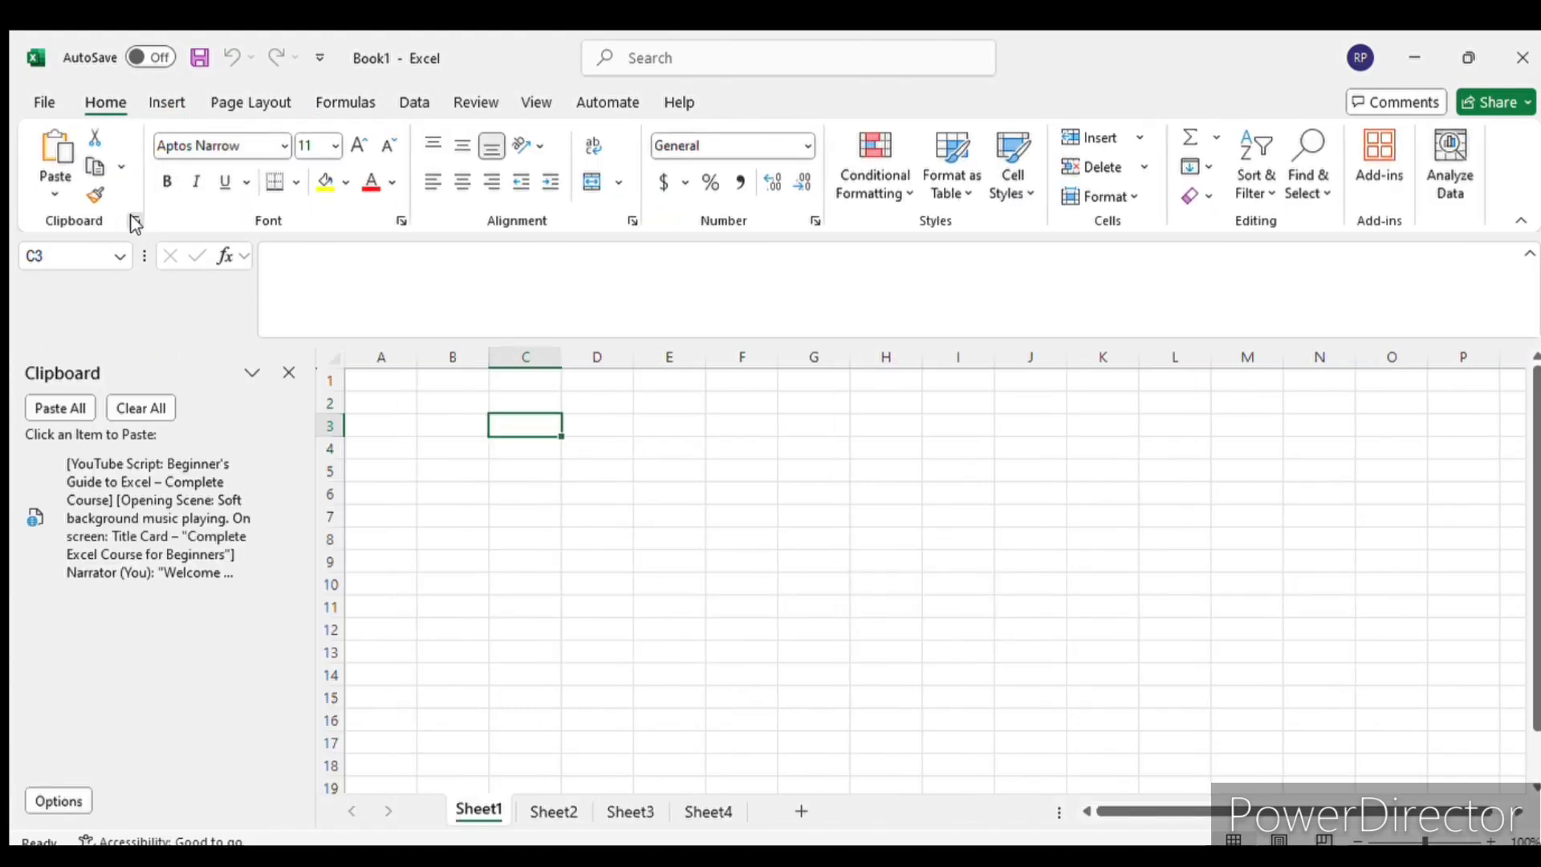
click(134, 223)
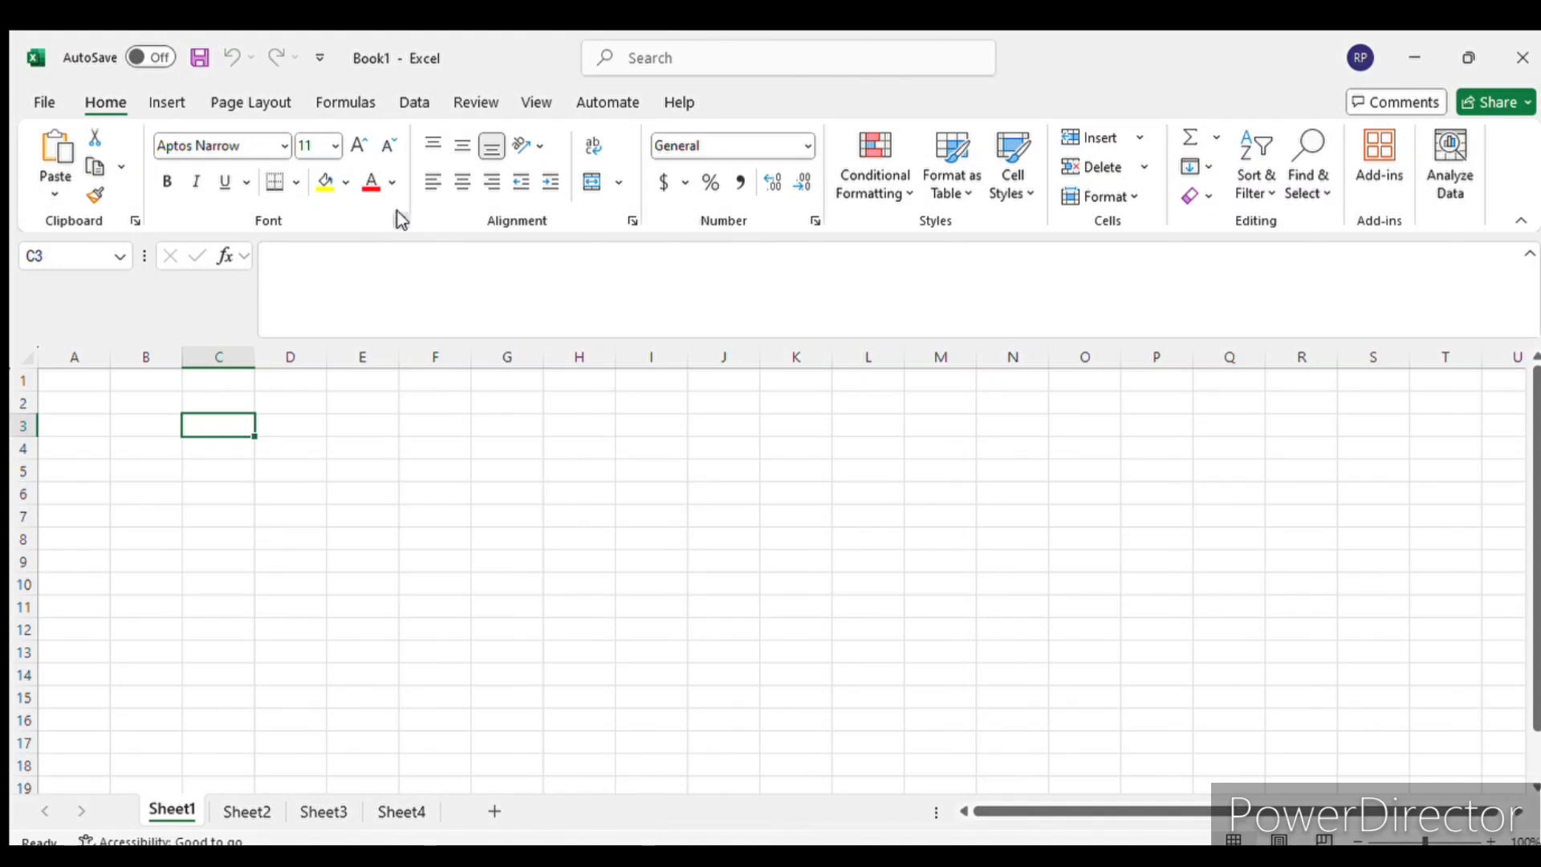
click(401, 221)
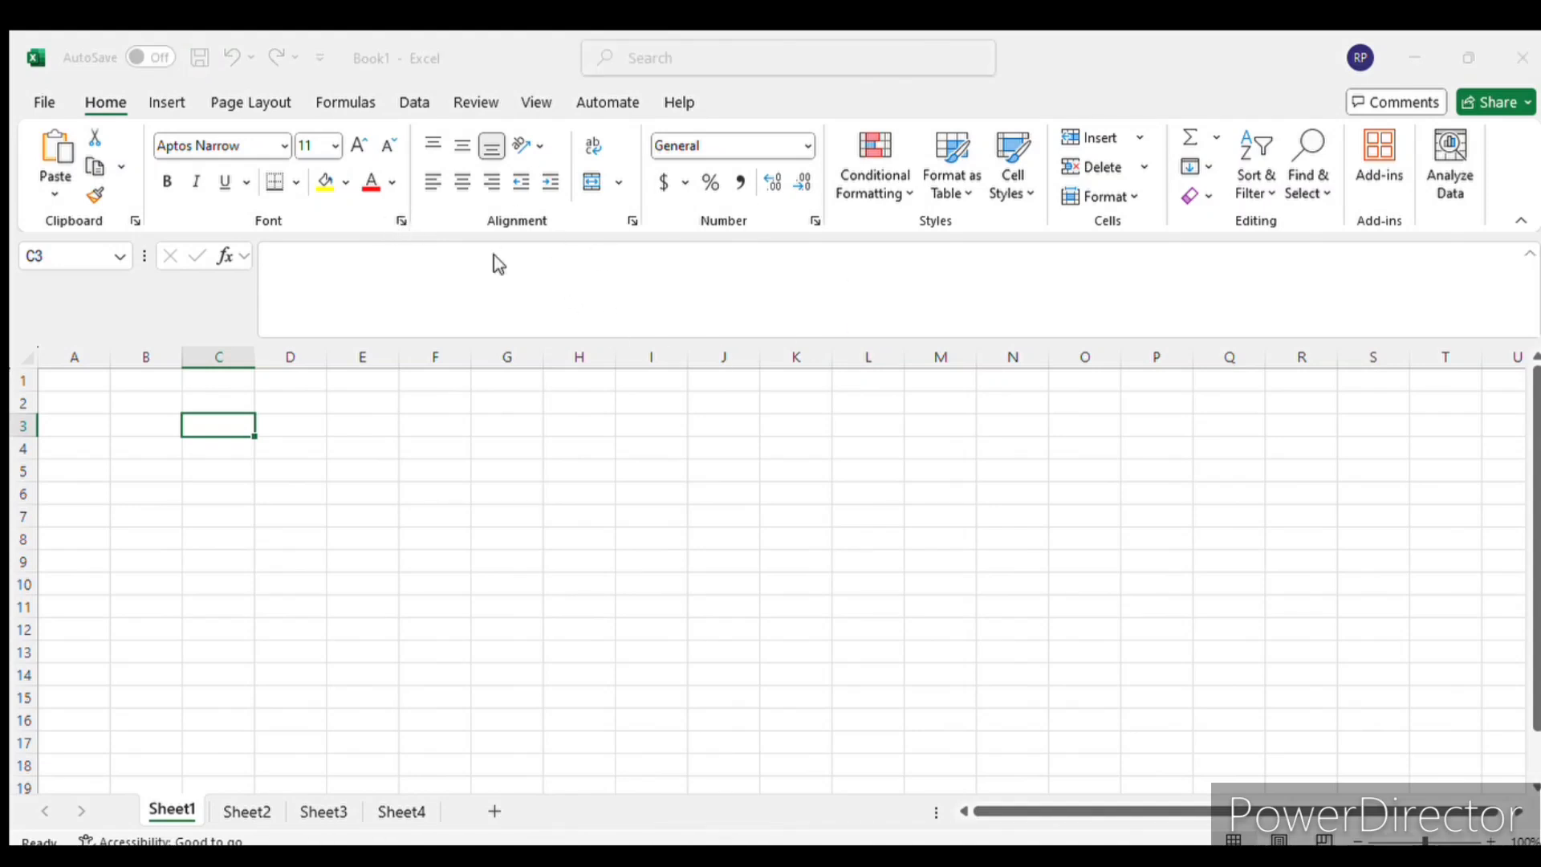
click(1066, 228)
- Look through the lower rows of Sheet1 and return to row 1
scroll(1481, 498, down, 5)
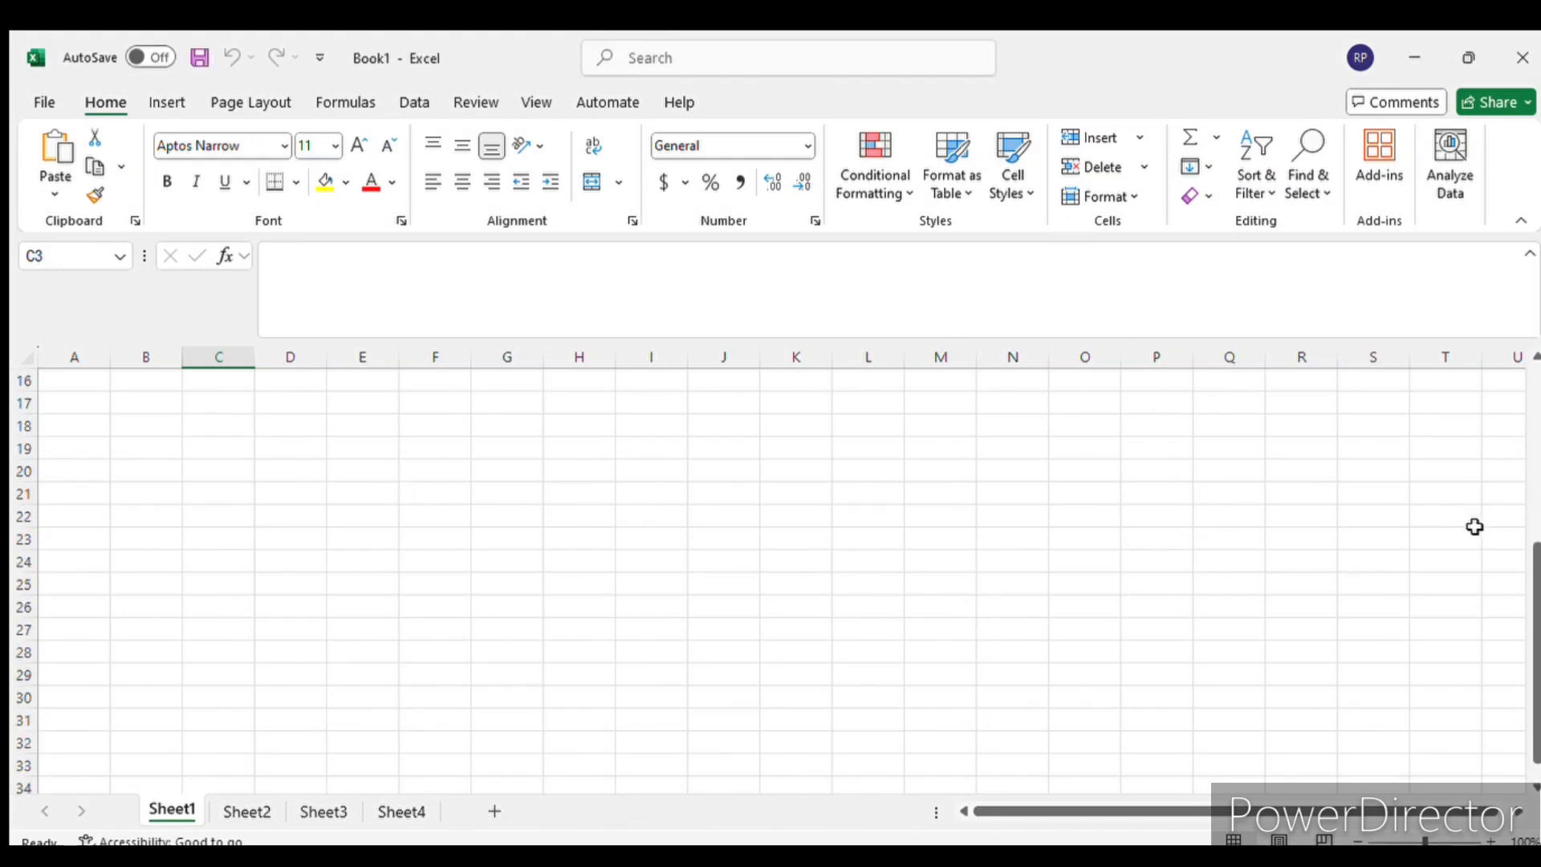
scroll(1474, 527, down, 10)
scroll(1448, 588, up, 9)
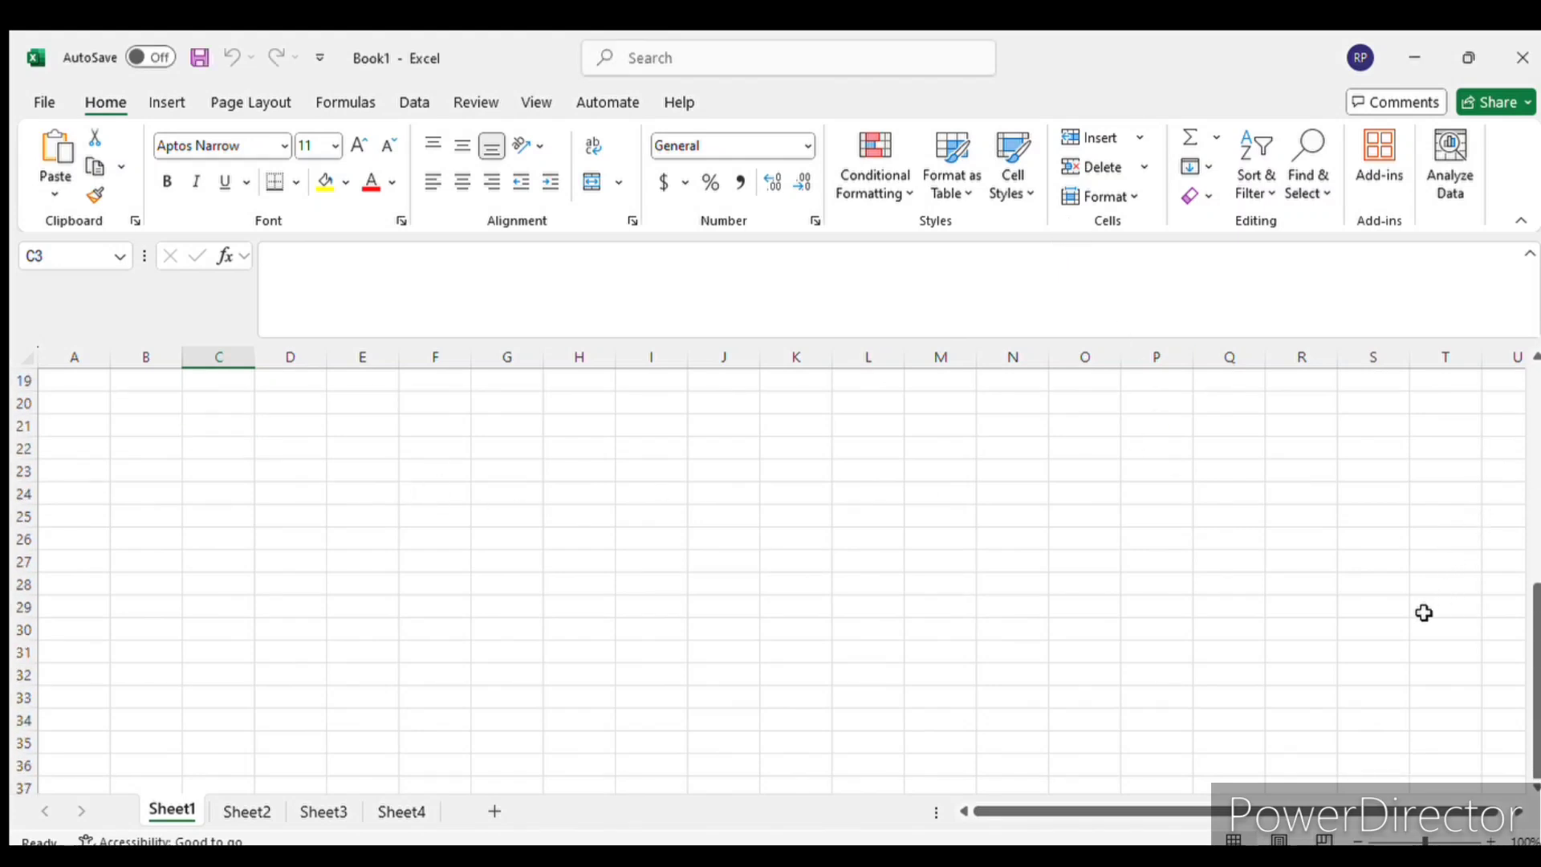
scroll(1424, 613, up, 6)
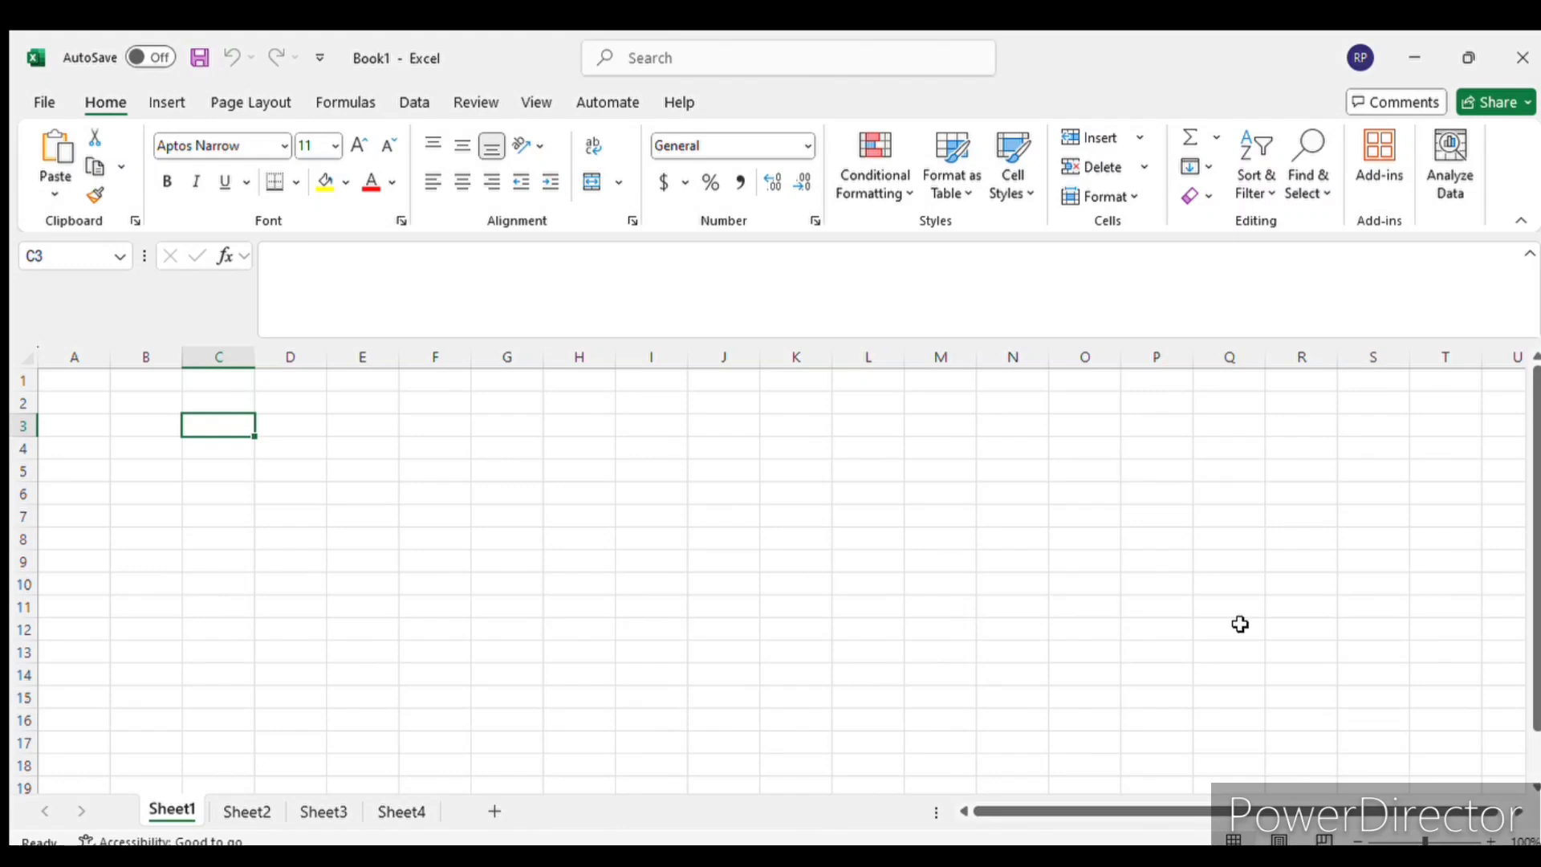
scroll(1293, 492, down, 10)
scroll(1285, 554, up, 10)
- Magnify the worksheet to beyond 140% and return the zoom to 100%
click(1493, 839)
click(1493, 839)
click(1493, 840)
click(1493, 840)
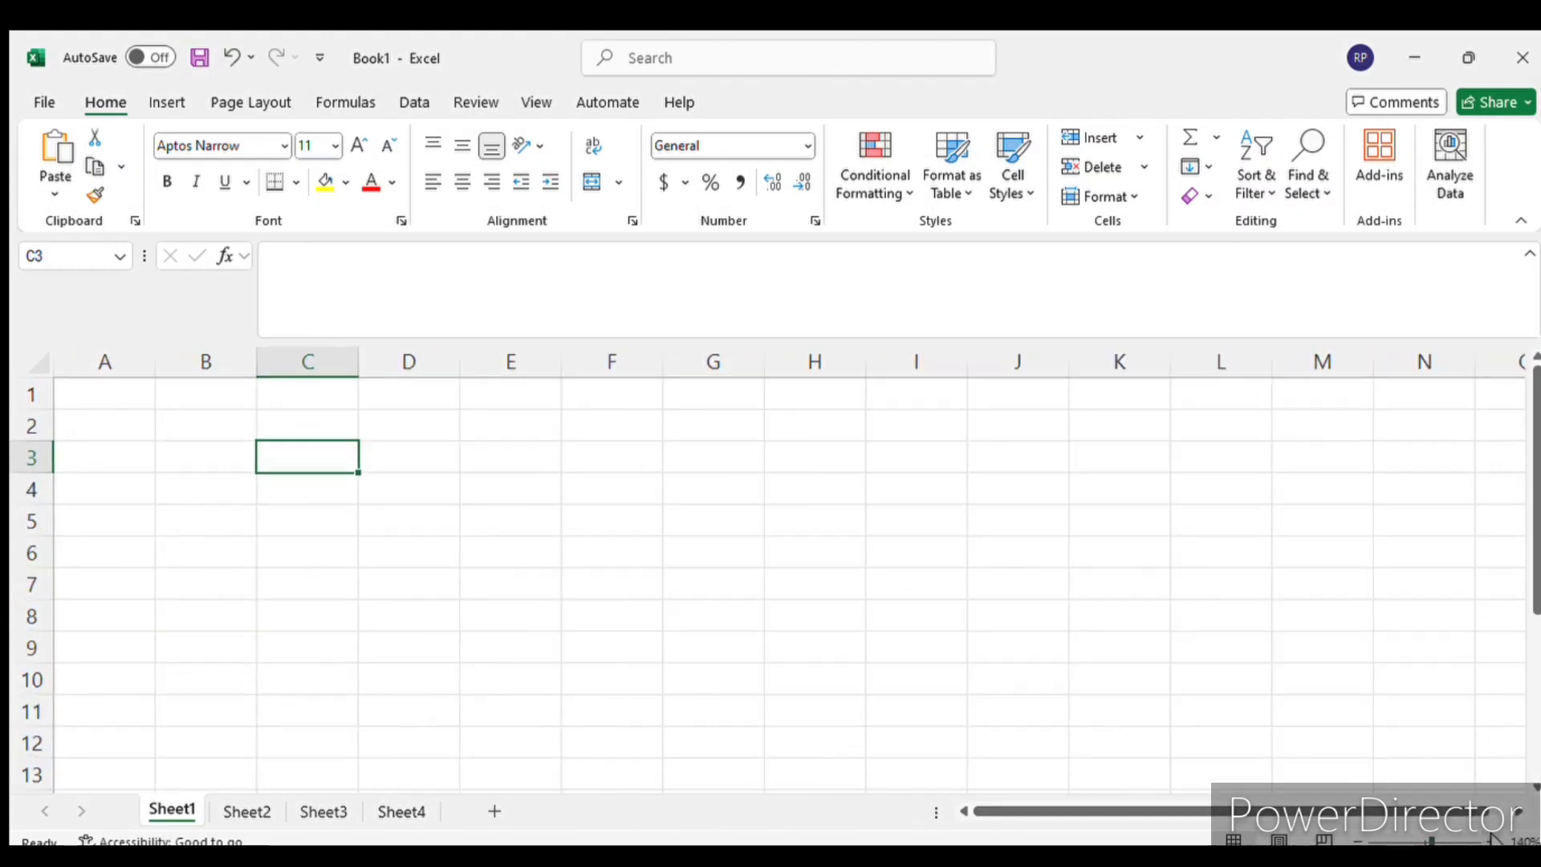
click(1493, 839)
click(1493, 839)
click(1493, 839)
click(1493, 840)
click(1355, 841)
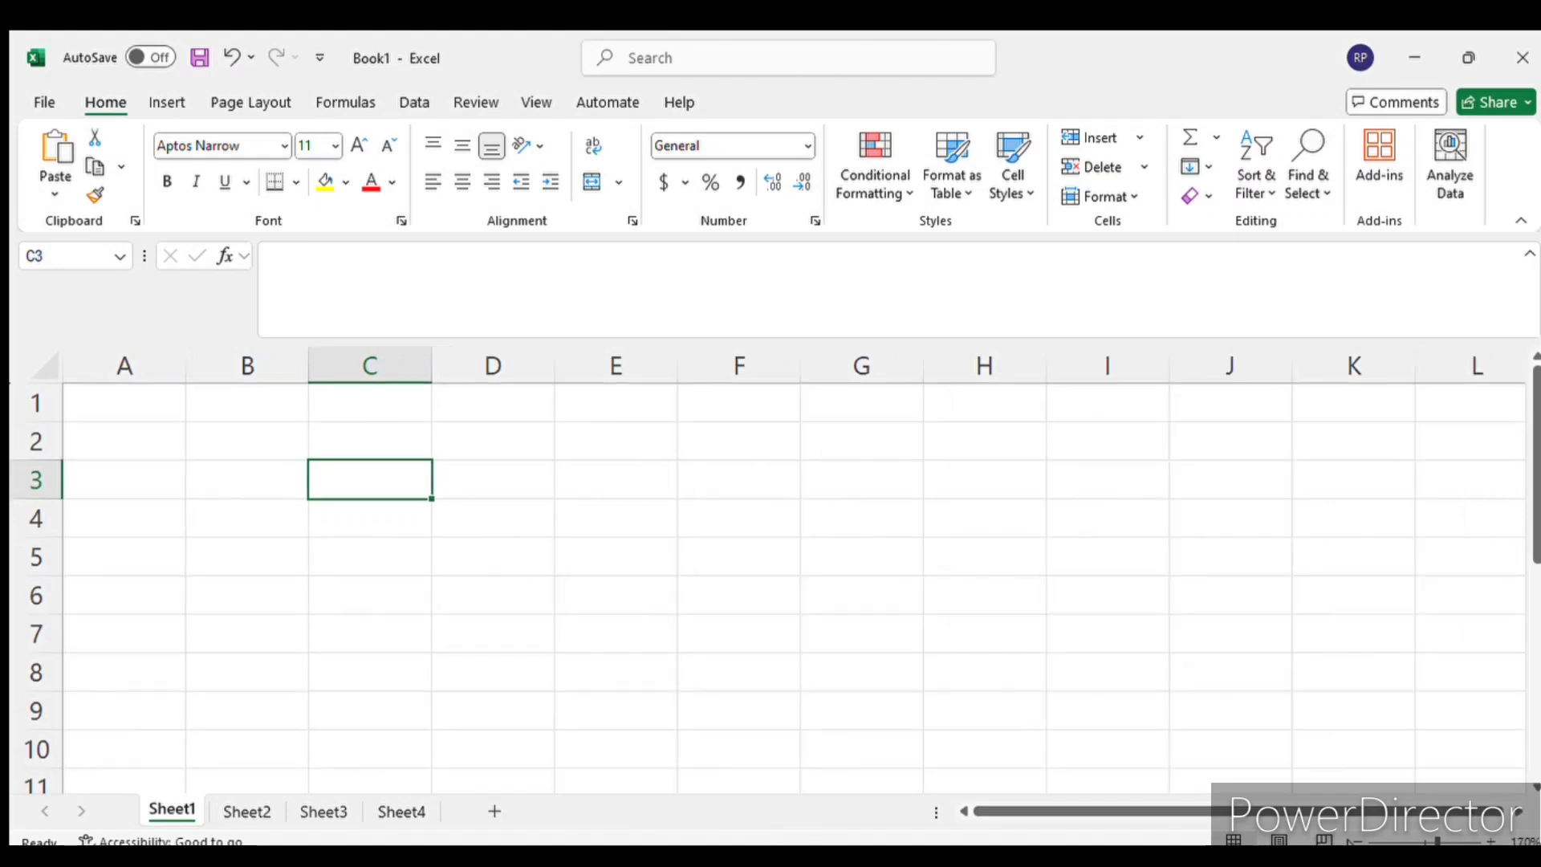
click(1355, 840)
click(1355, 840)
click(1355, 841)
click(1354, 840)
click(1355, 840)
click(1355, 841)
click(1355, 841)
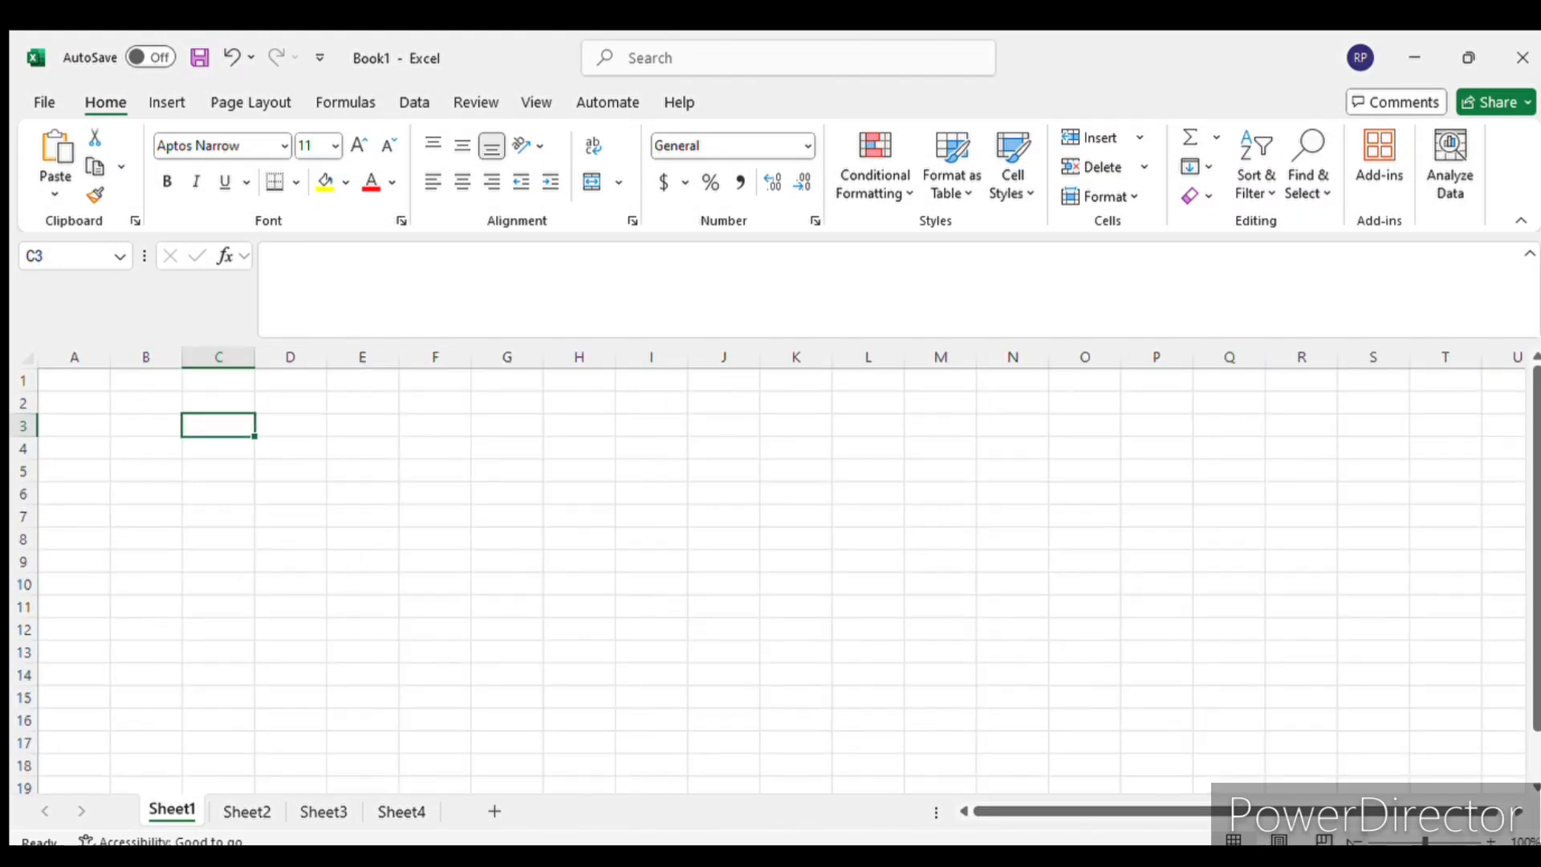
- Examine the formula bar for cell J10 and the options behind the Book1 workbook title
click(705, 587)
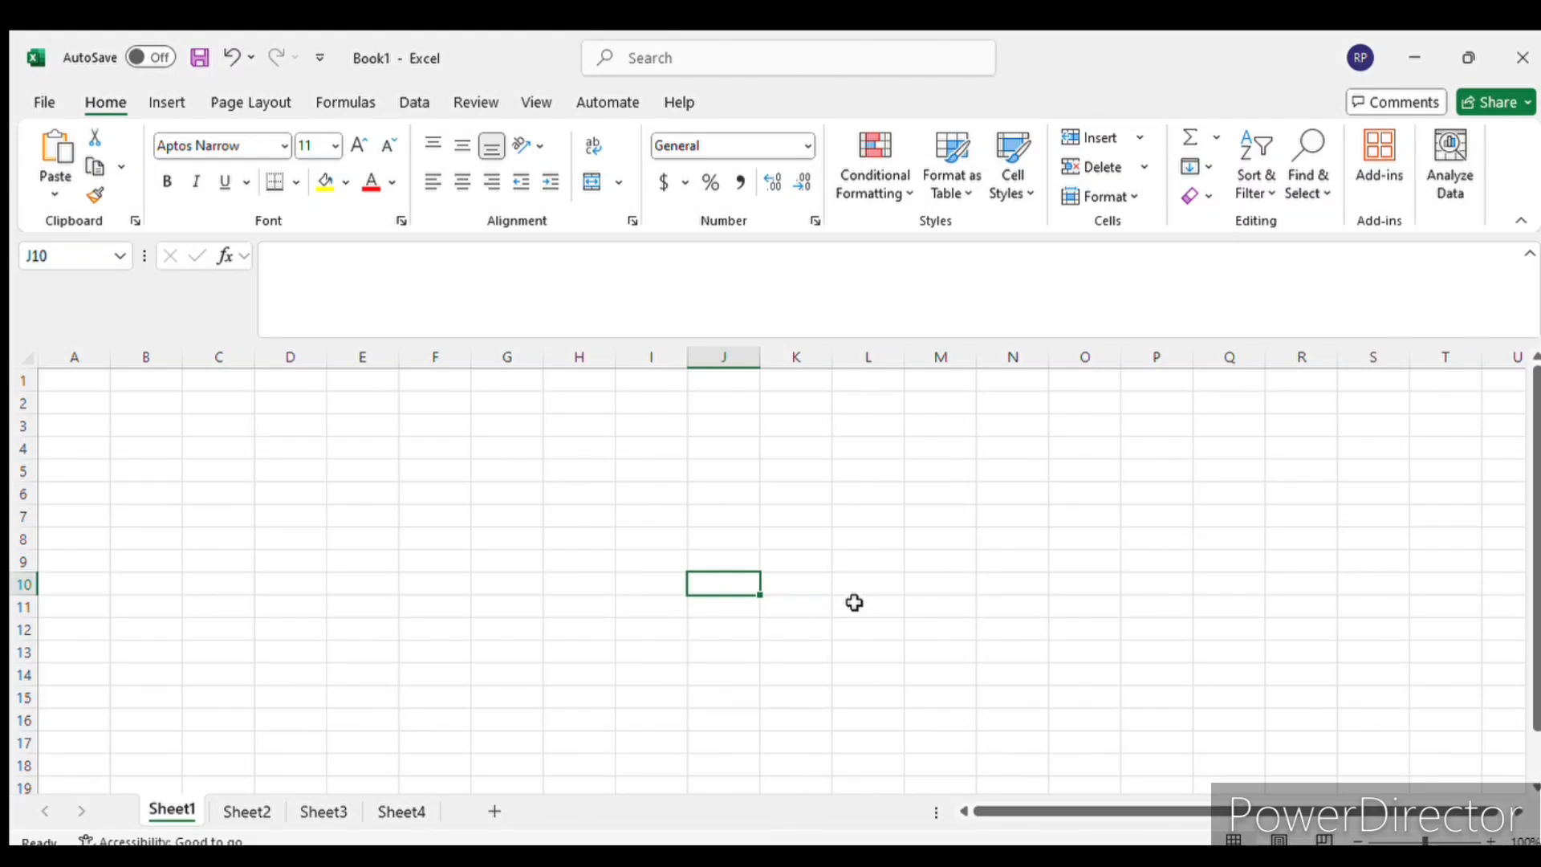
click(396, 277)
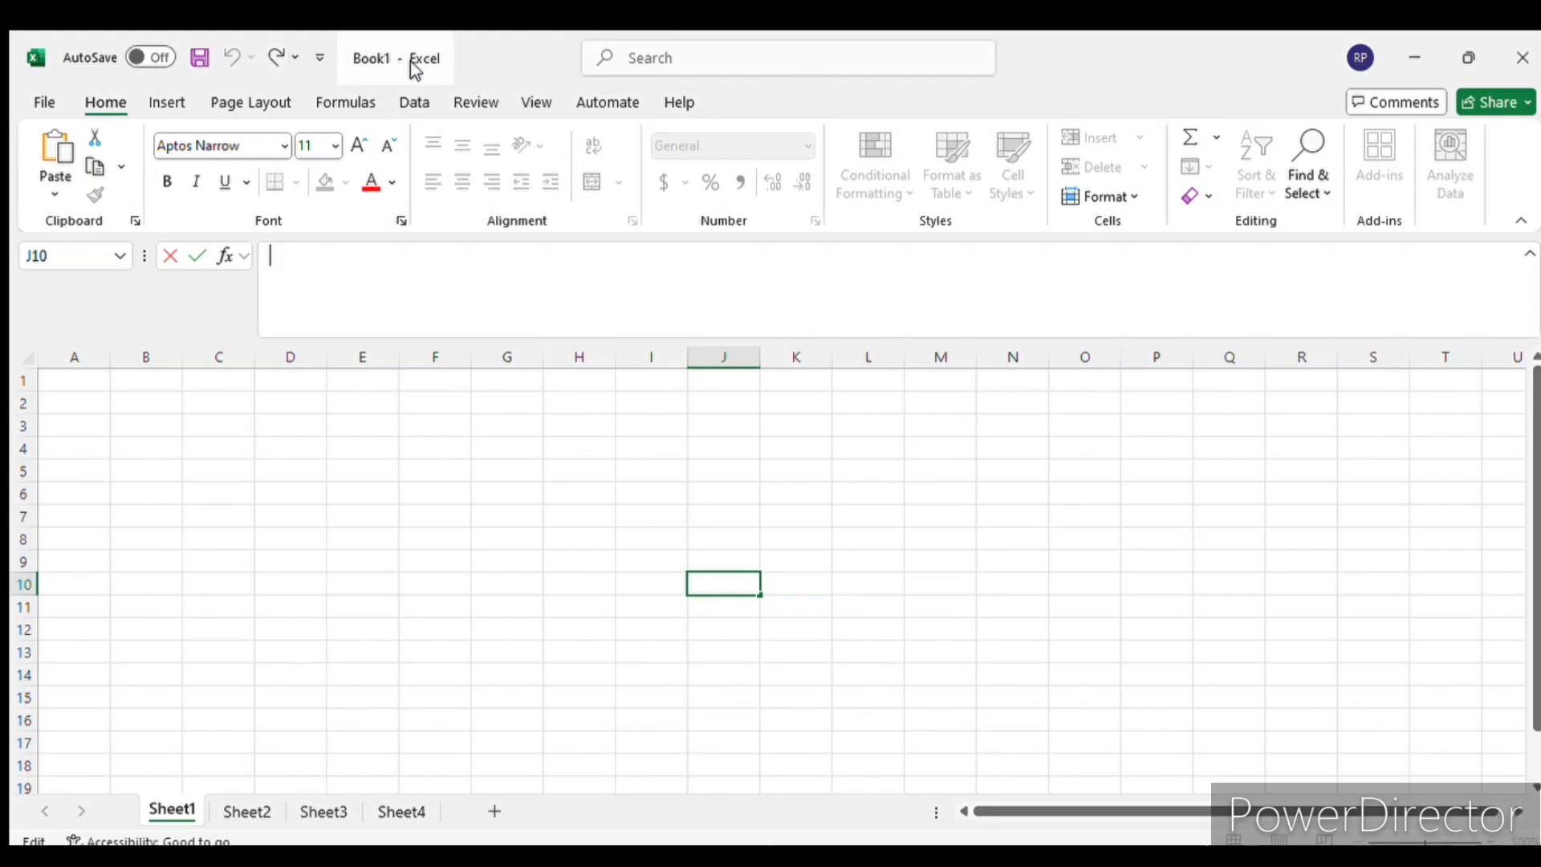
click(372, 54)
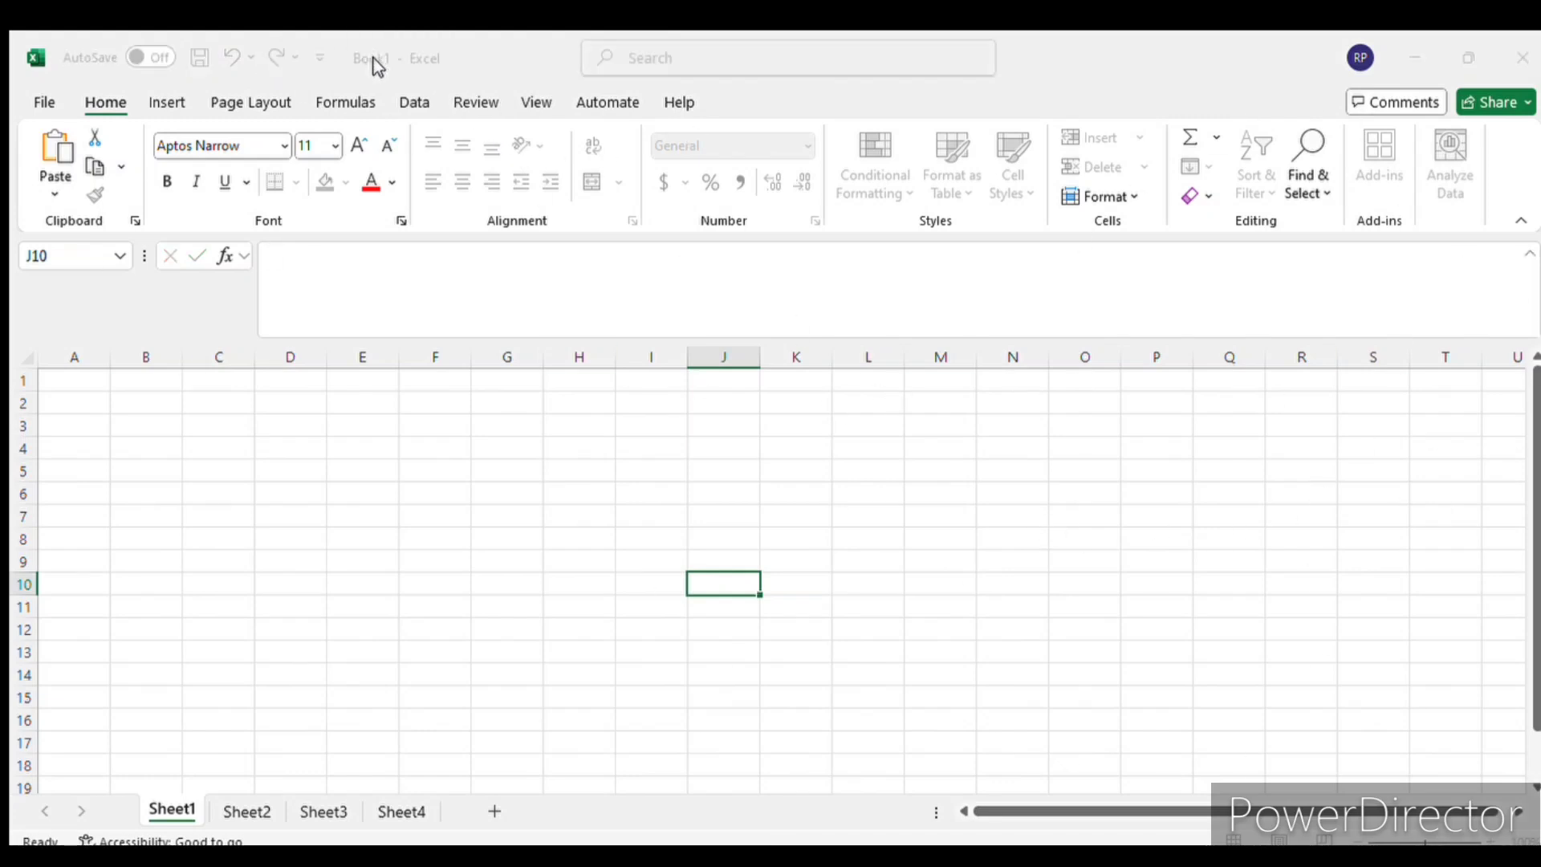
click(1008, 277)
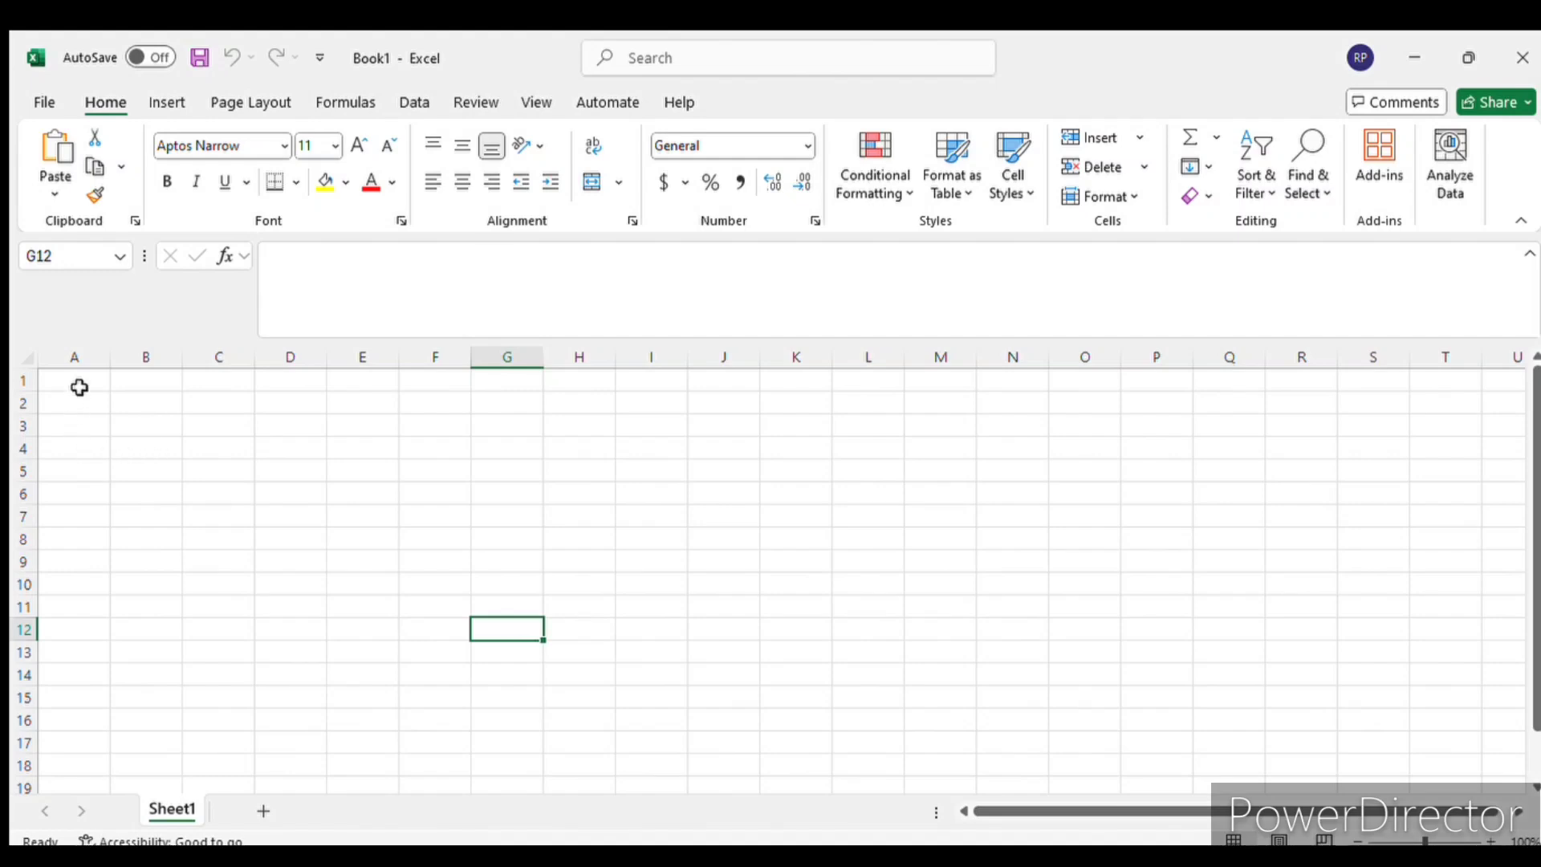
- Select a large block of cells starting at A1, ending on the single cell H10
drag(79, 385, 1032, 702)
click(578, 584)
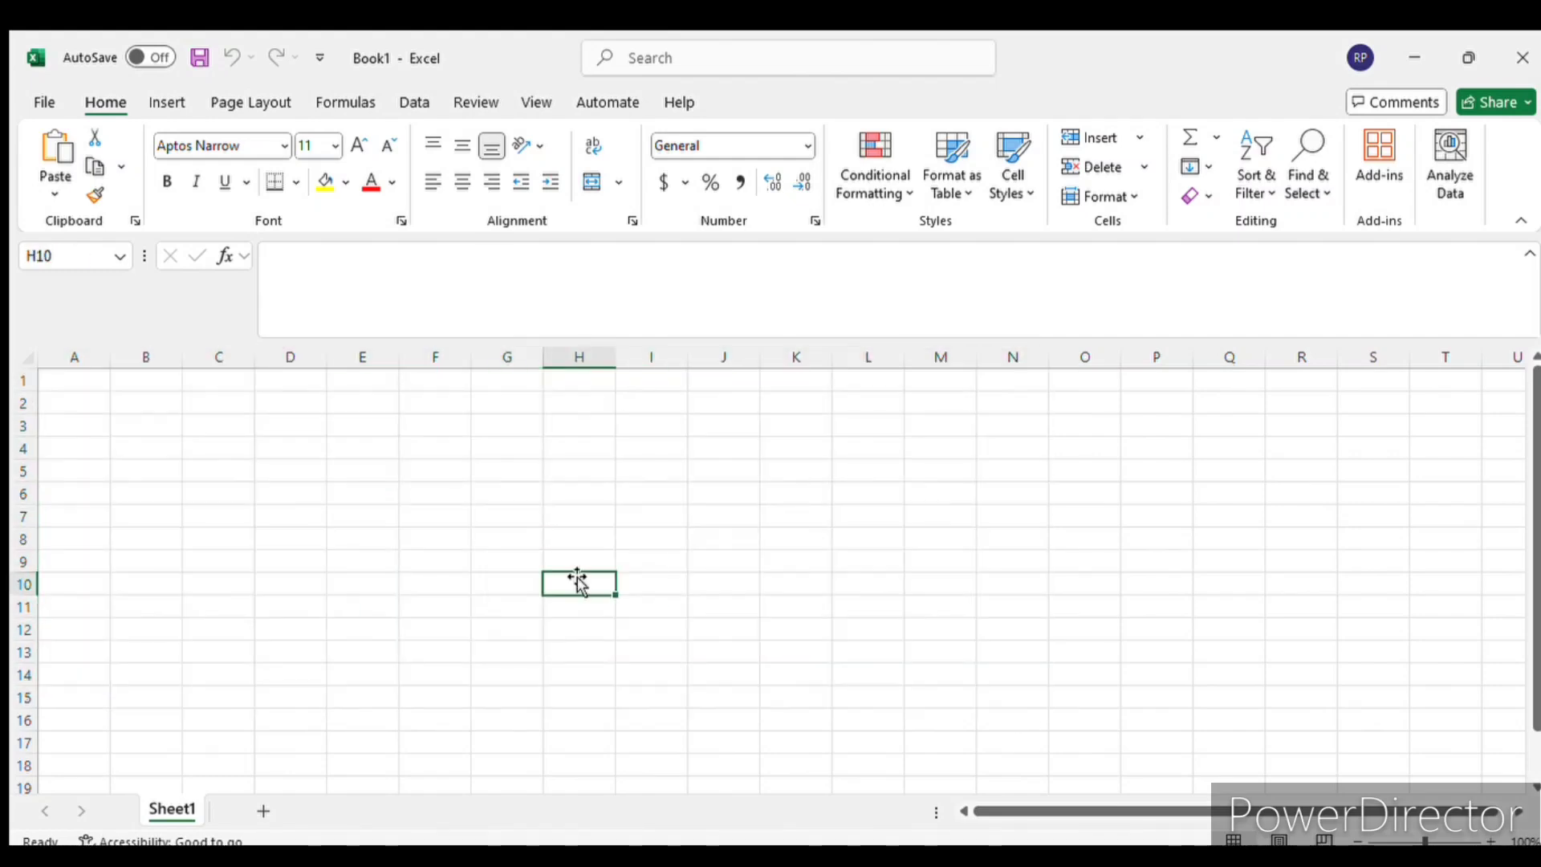
- Rename the Sheet1 worksheet as Class10th and select cell D9
double_click(181, 811)
click(227, 703)
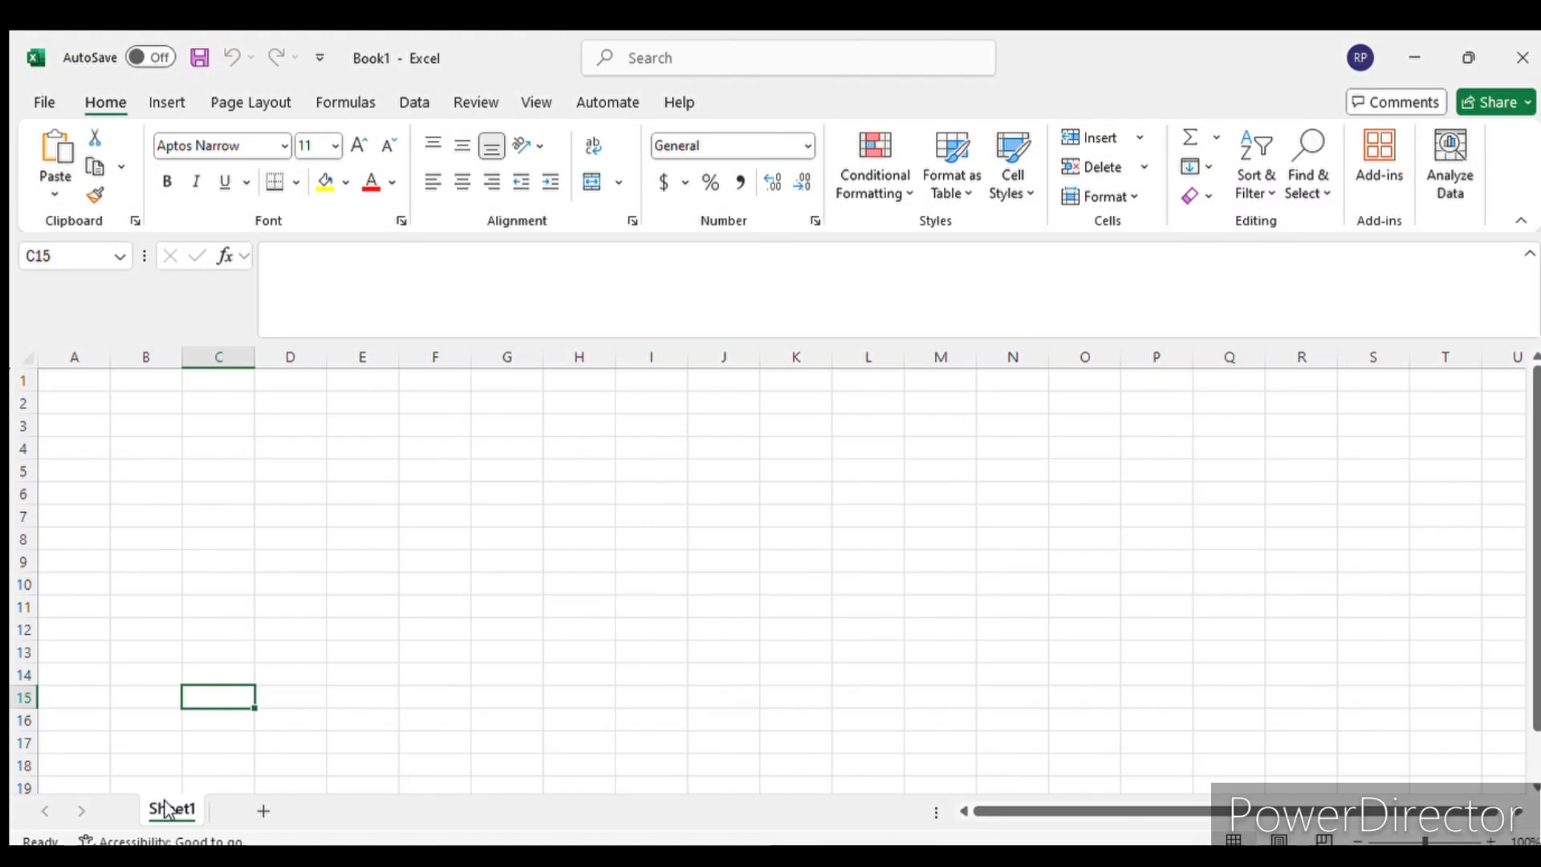
double_click(170, 811)
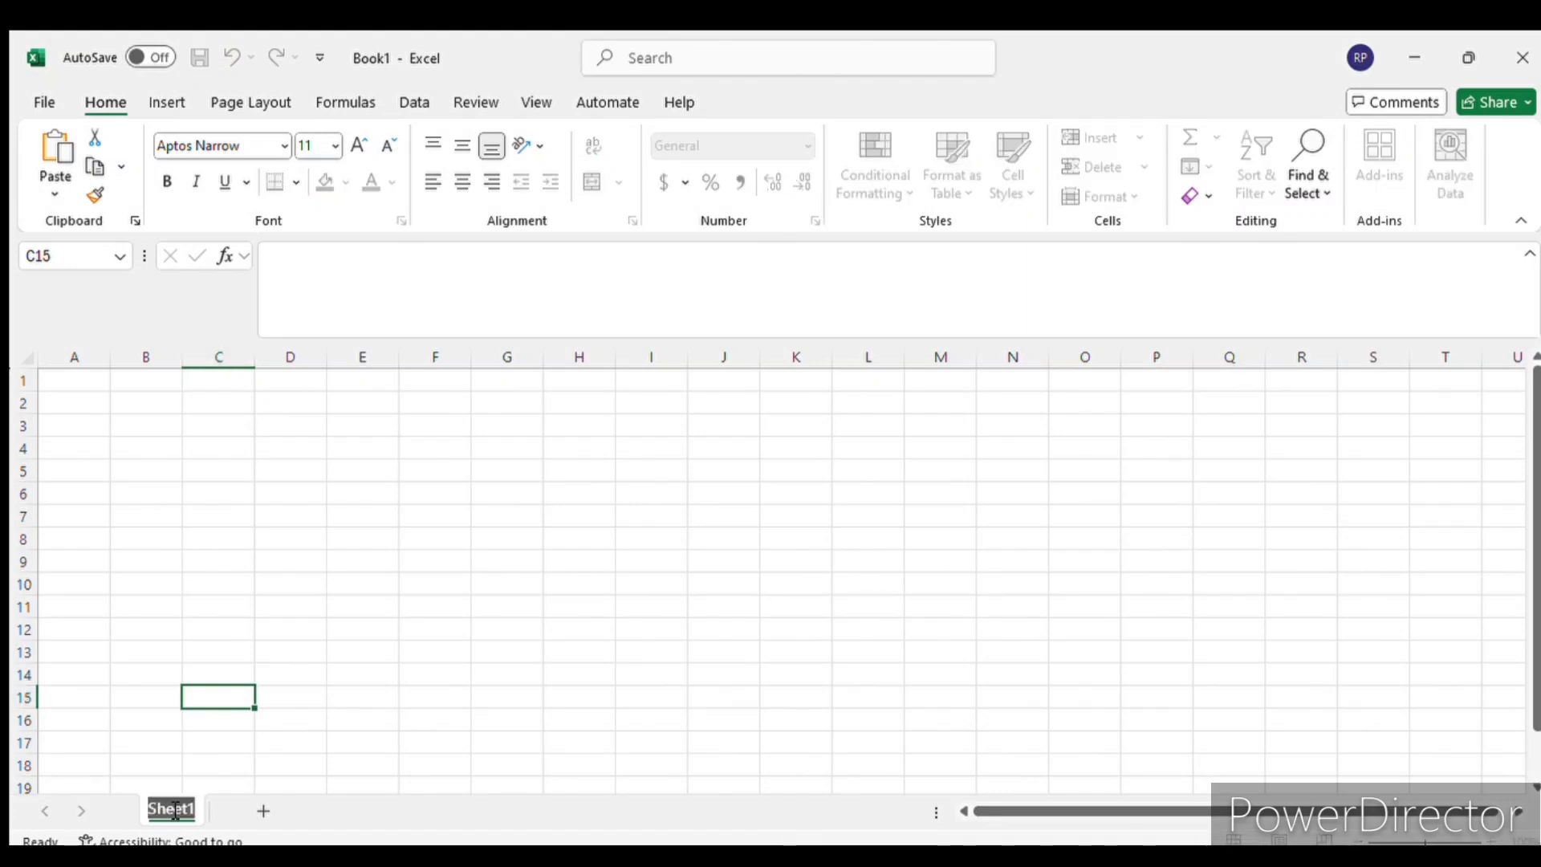
text(Class10th)
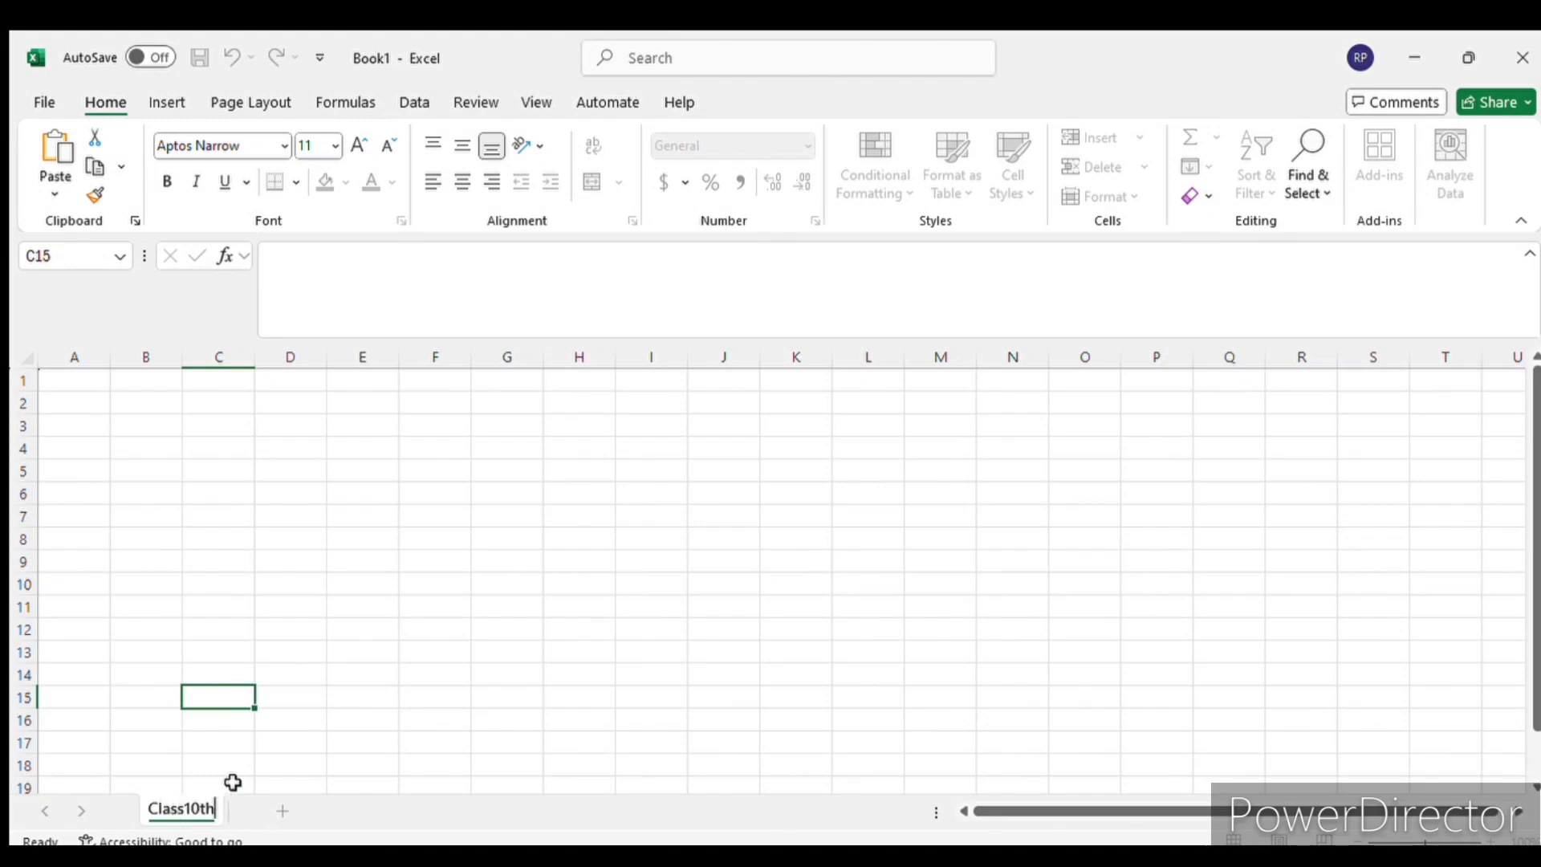
click(176, 414)
click(258, 554)
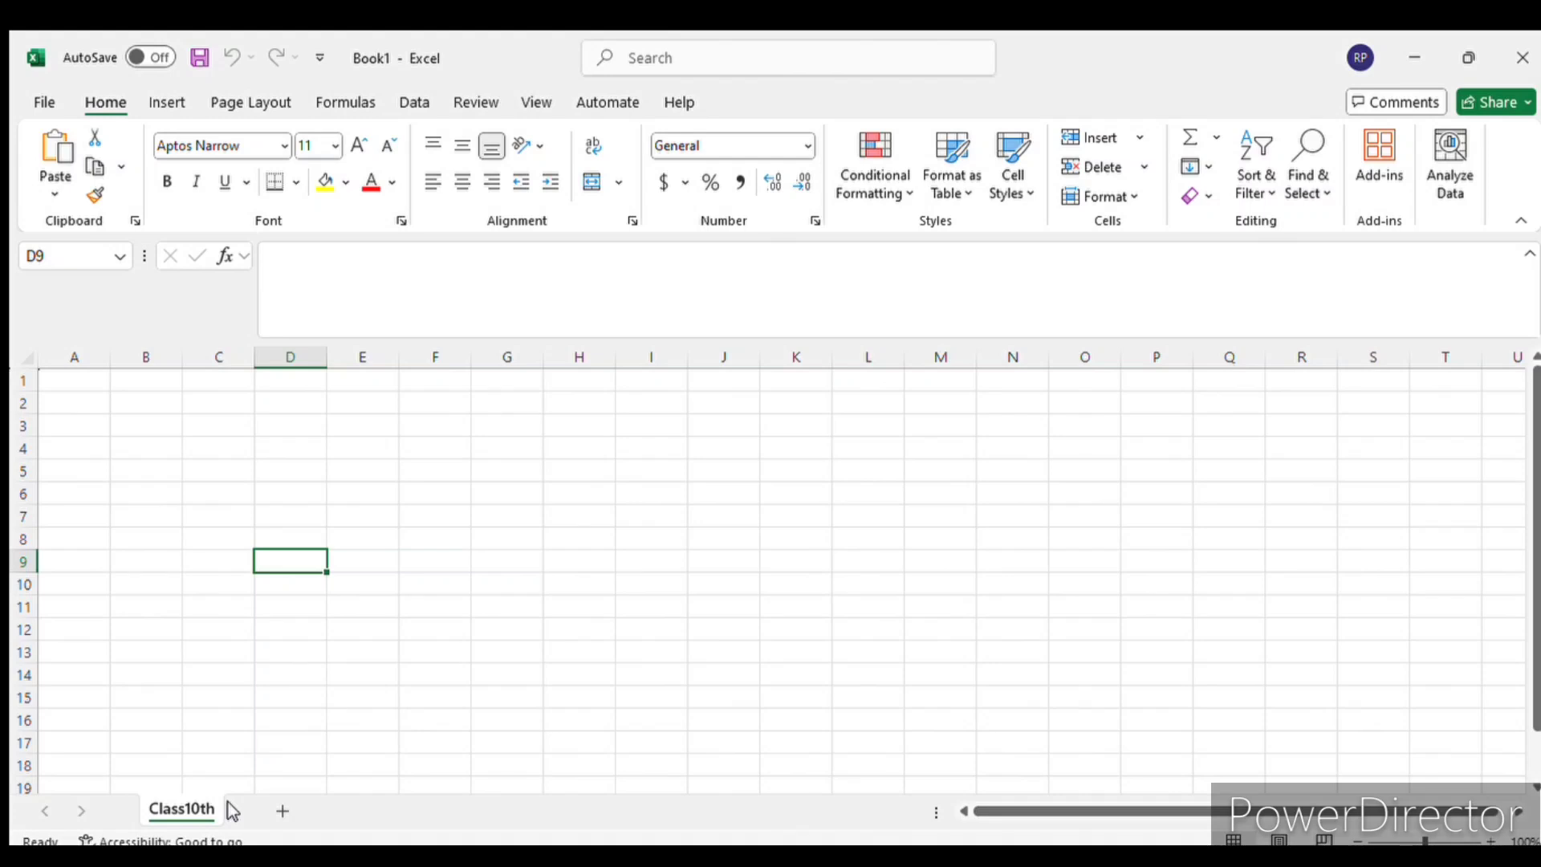
- Add five new worksheets after Class10th
click(283, 811)
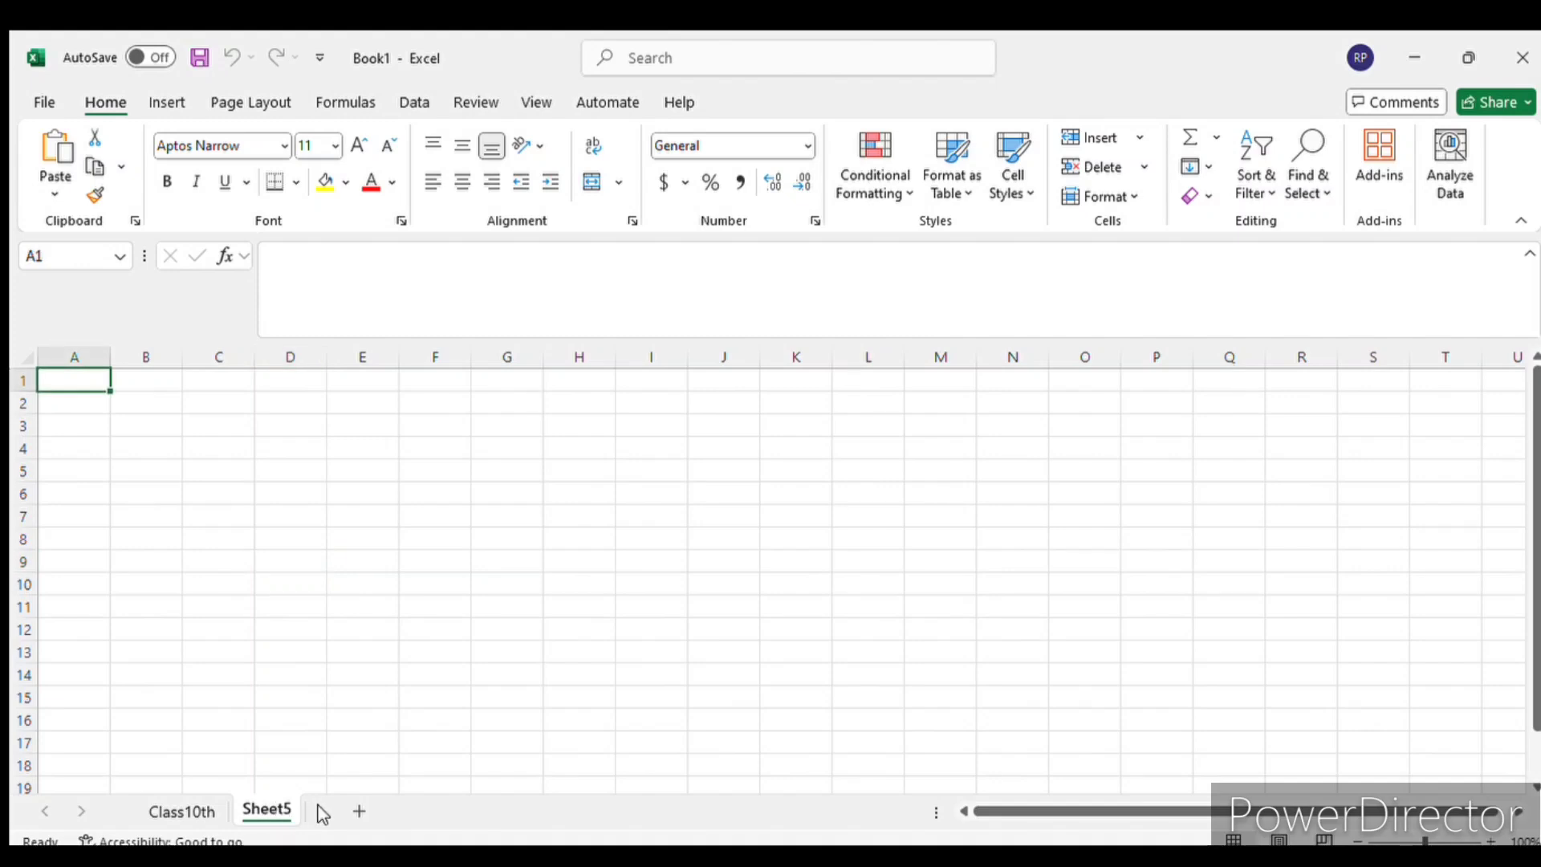
click(359, 811)
click(430, 810)
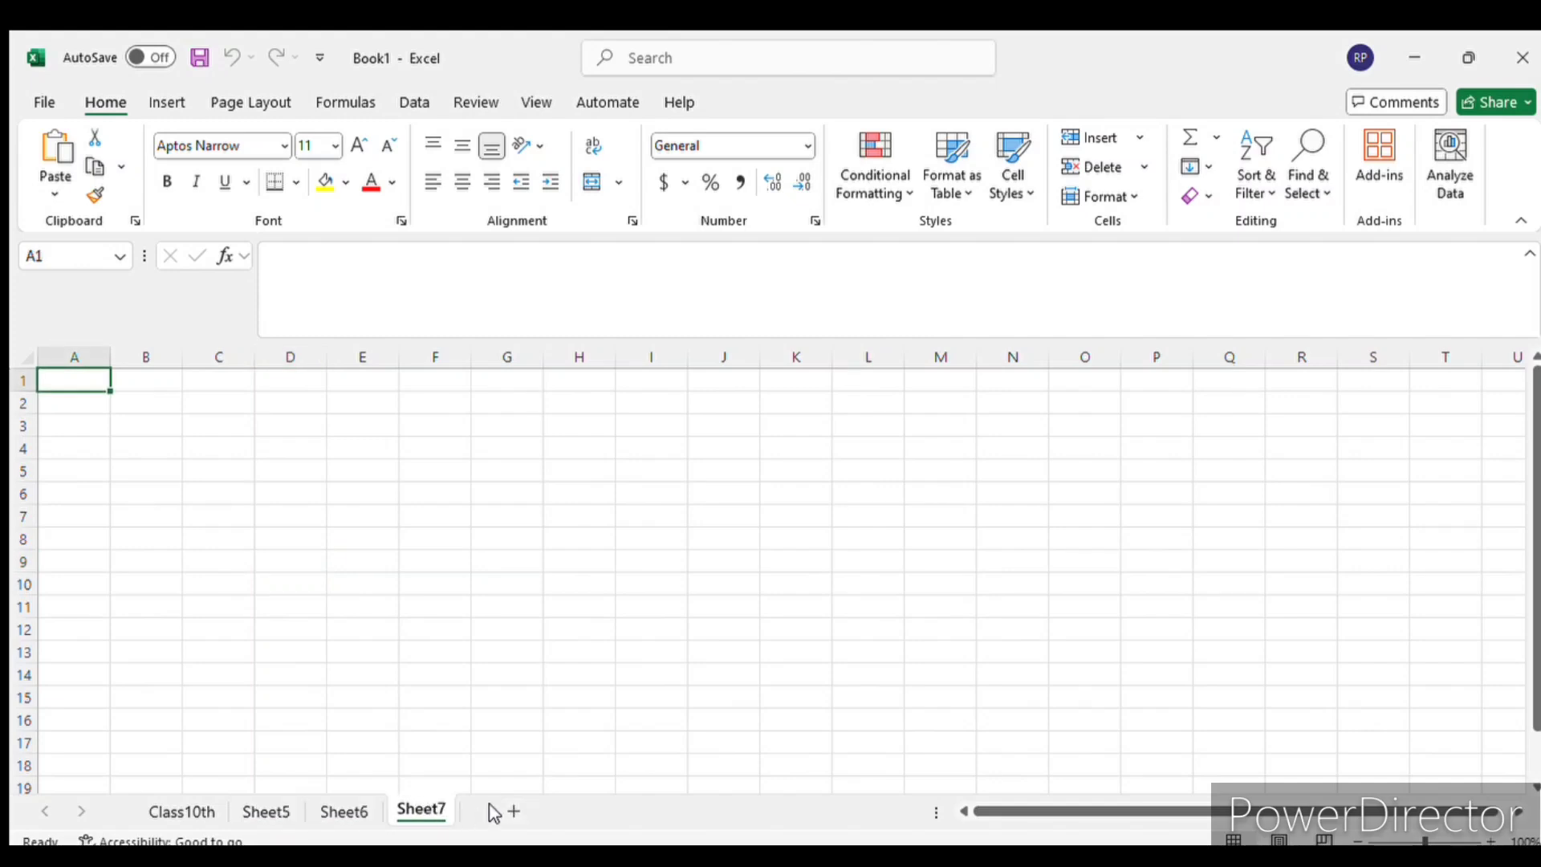
click(508, 811)
click(586, 812)
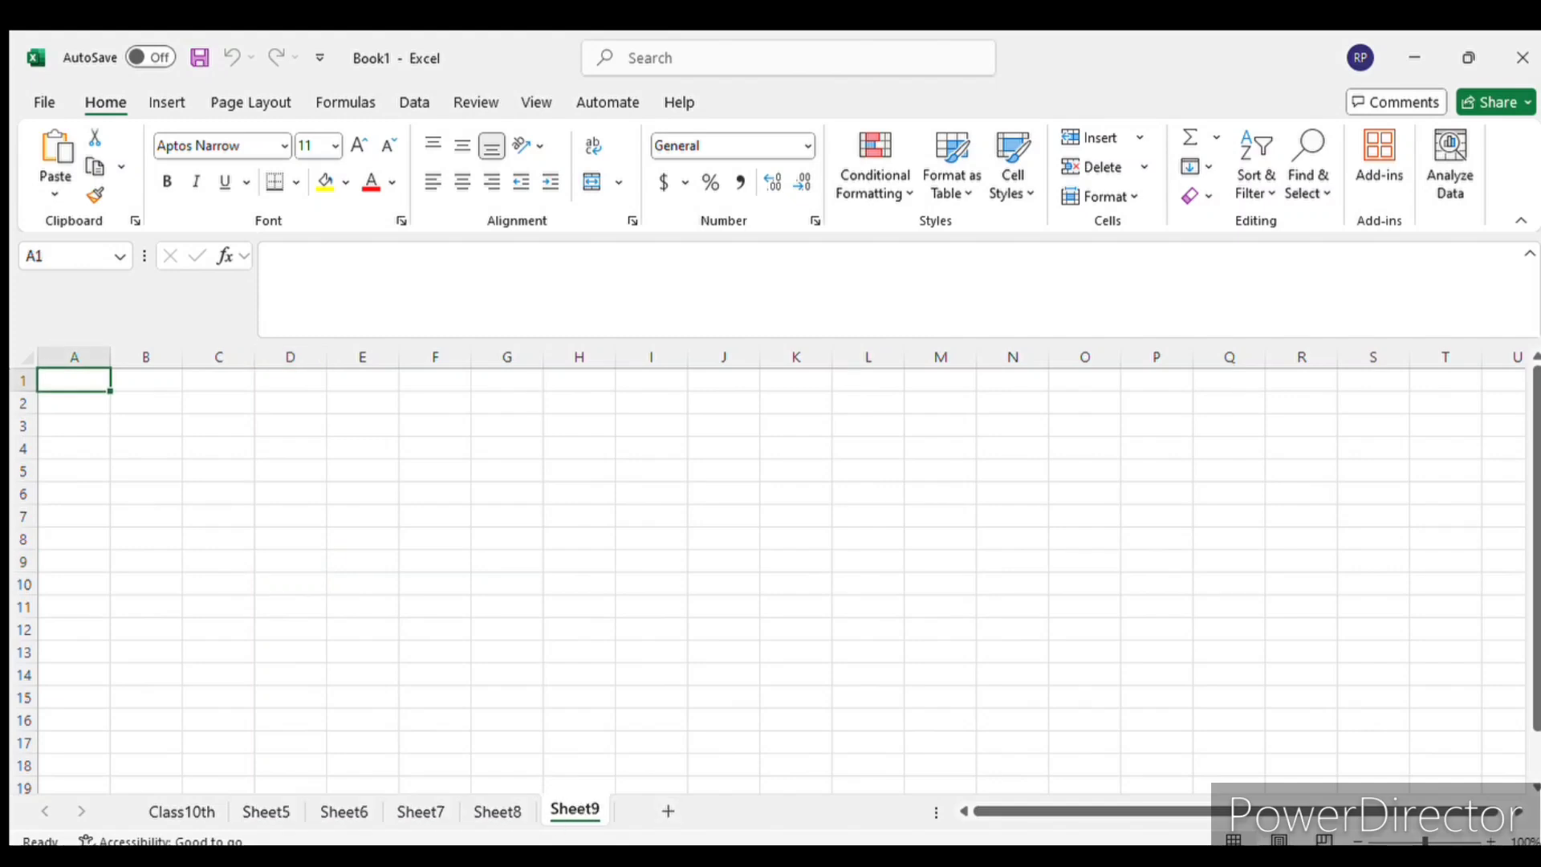
- Visit Sheet6, return to the Class10th worksheet and select the cell range B2:J9
click(356, 813)
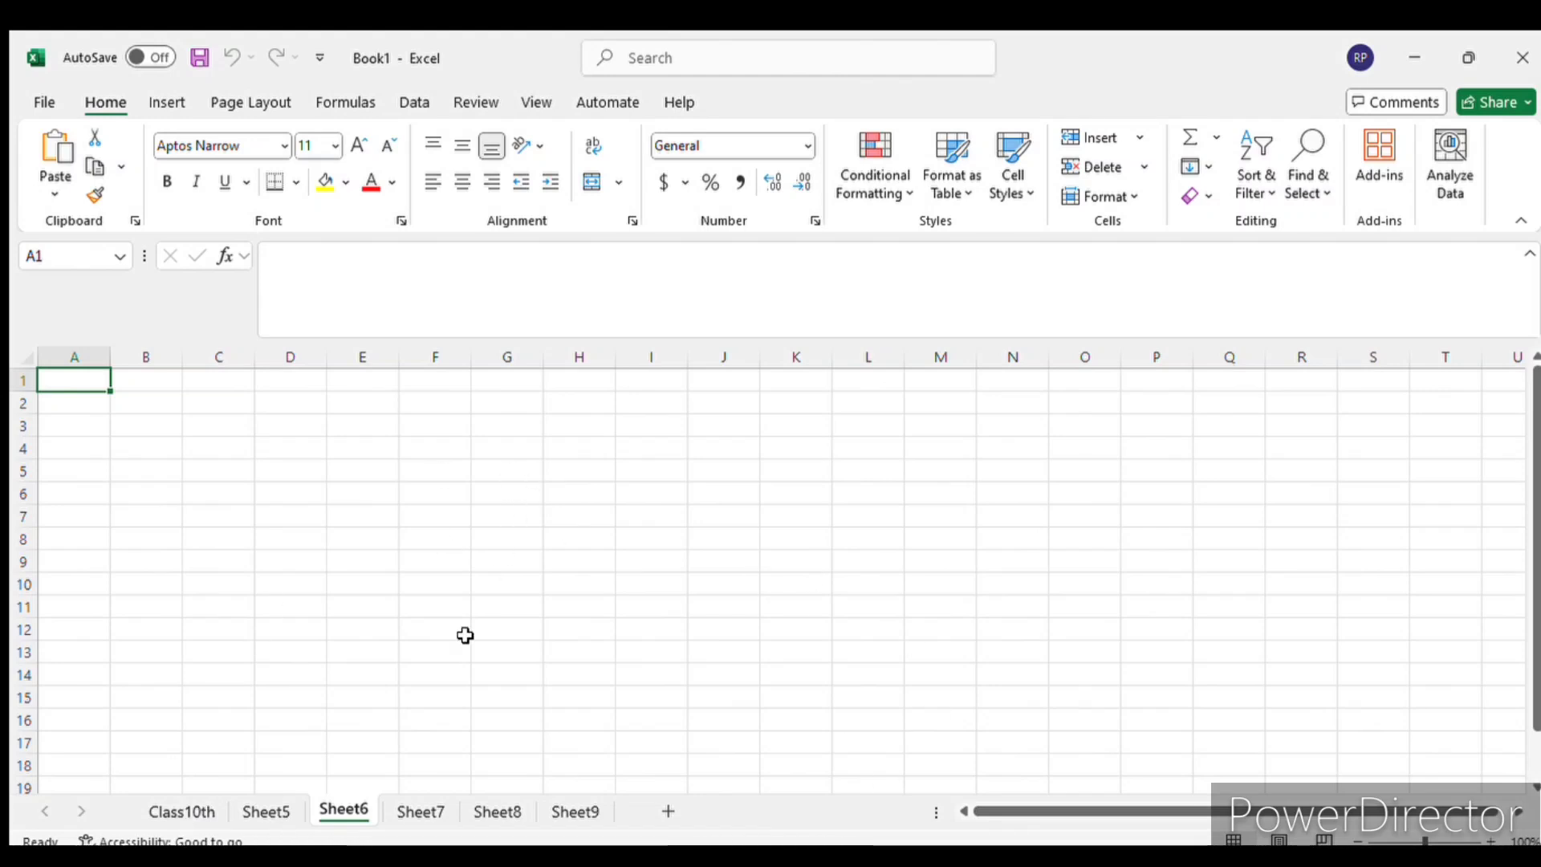
click(188, 812)
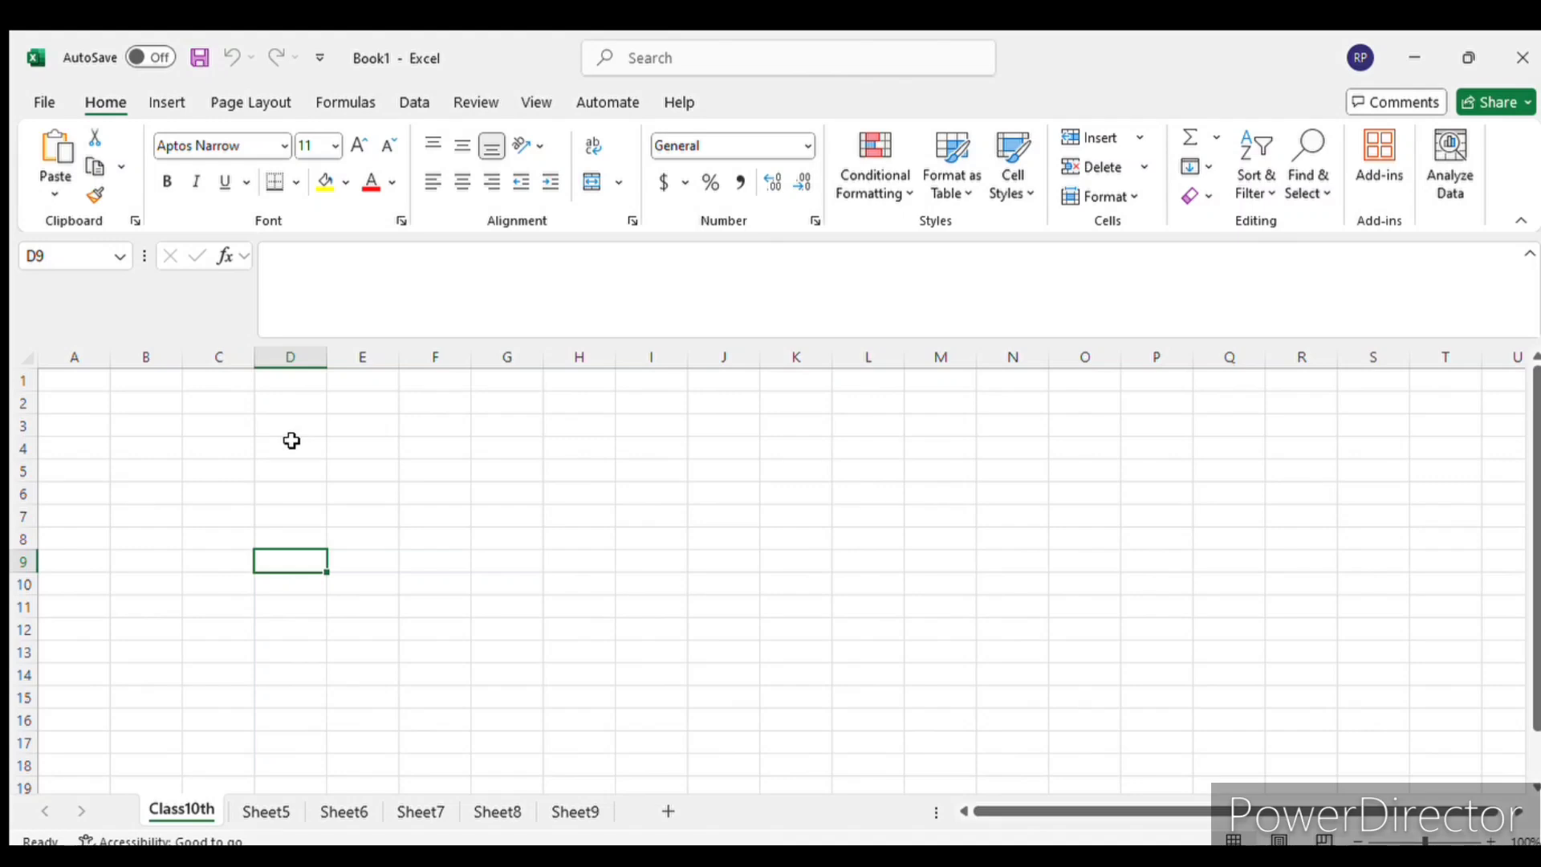
drag(149, 402, 695, 559)
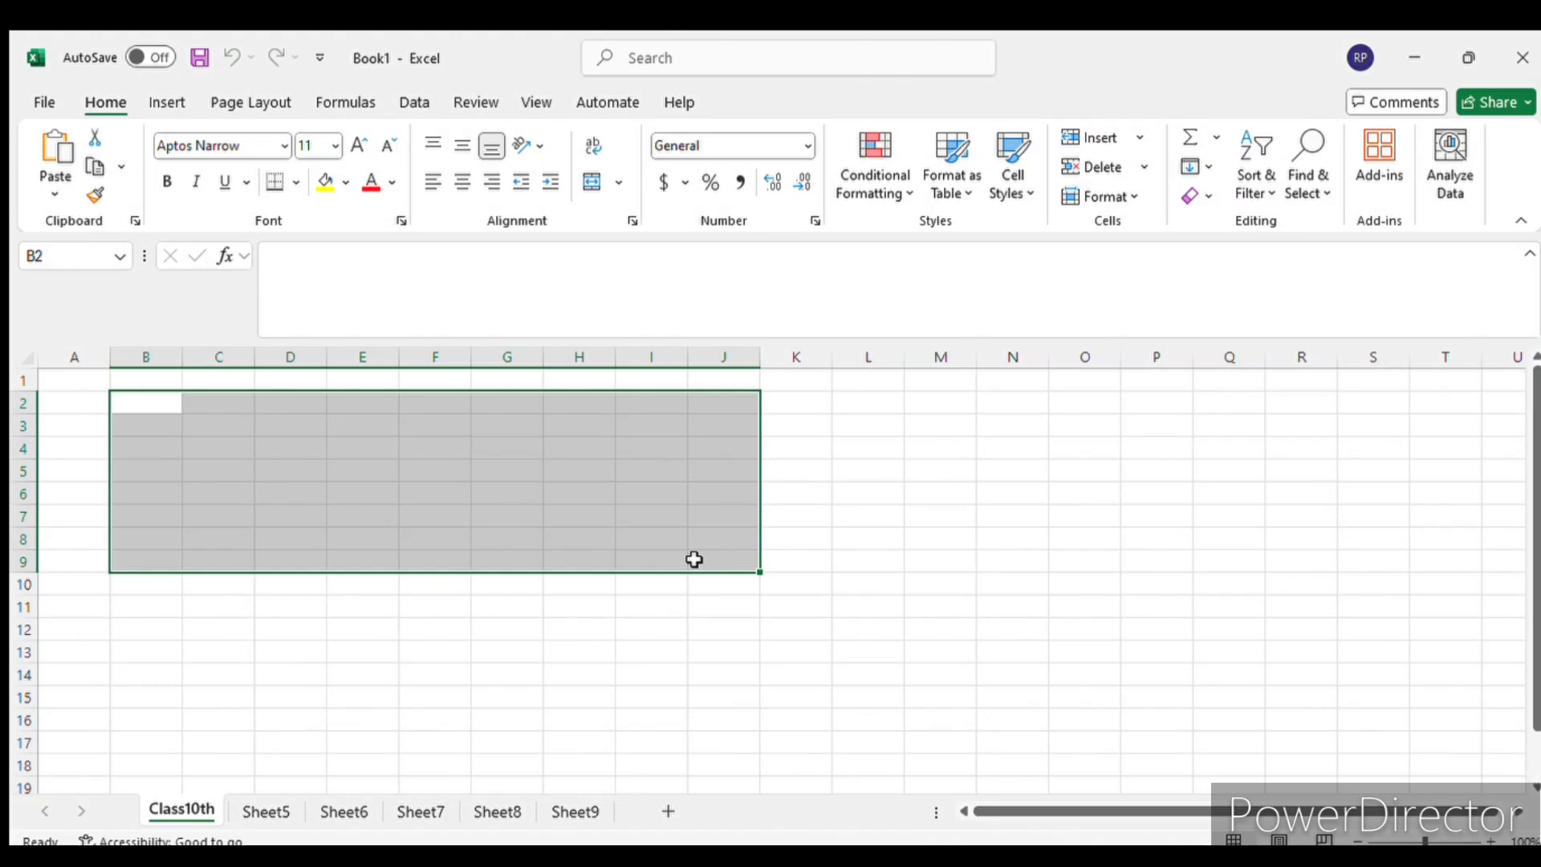
click(79, 380)
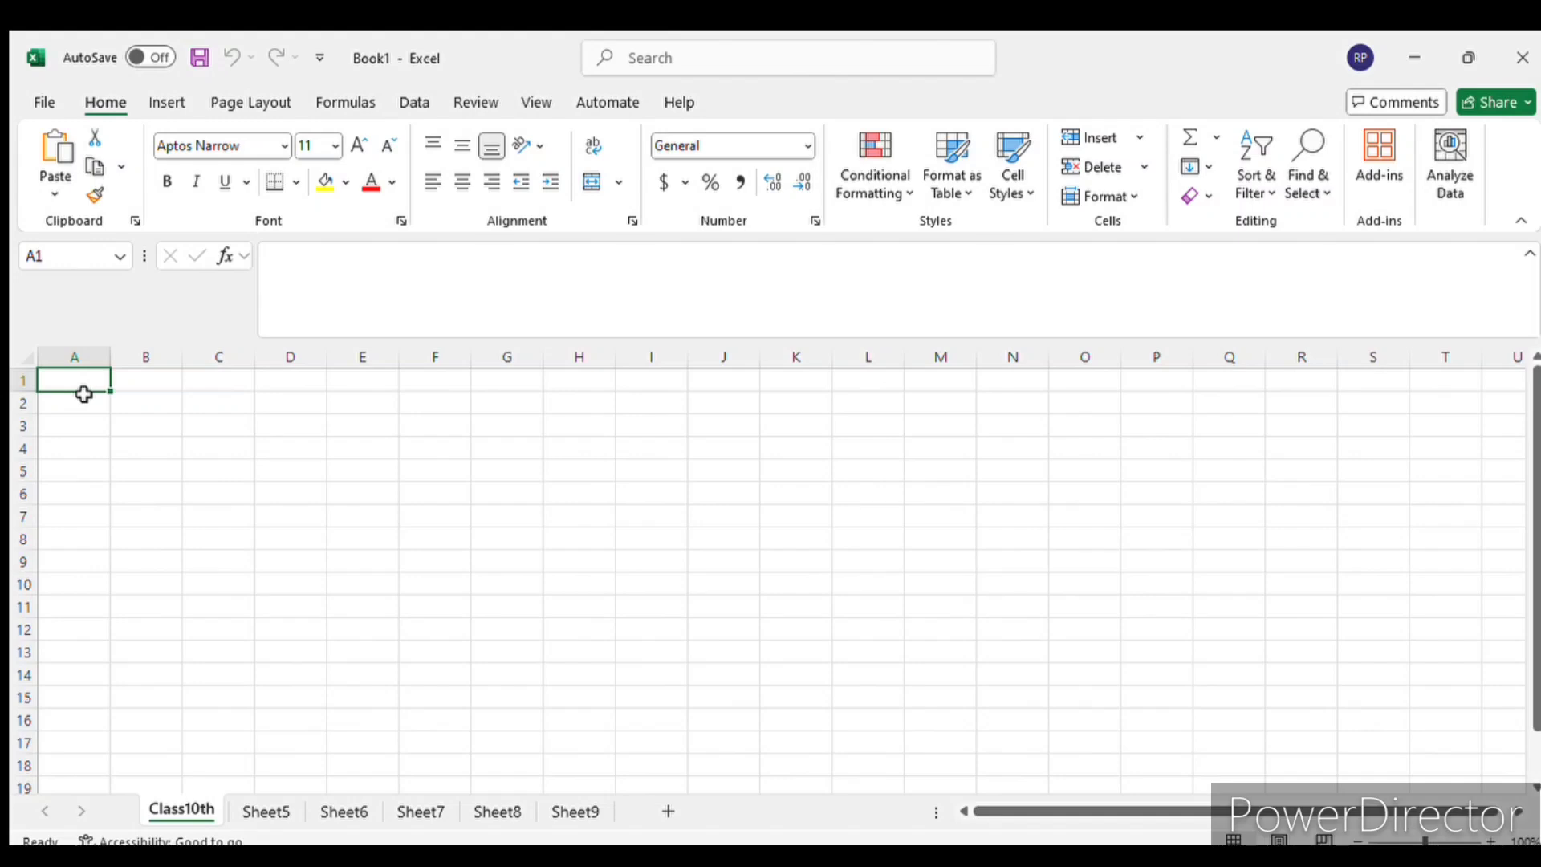
text(Ro)
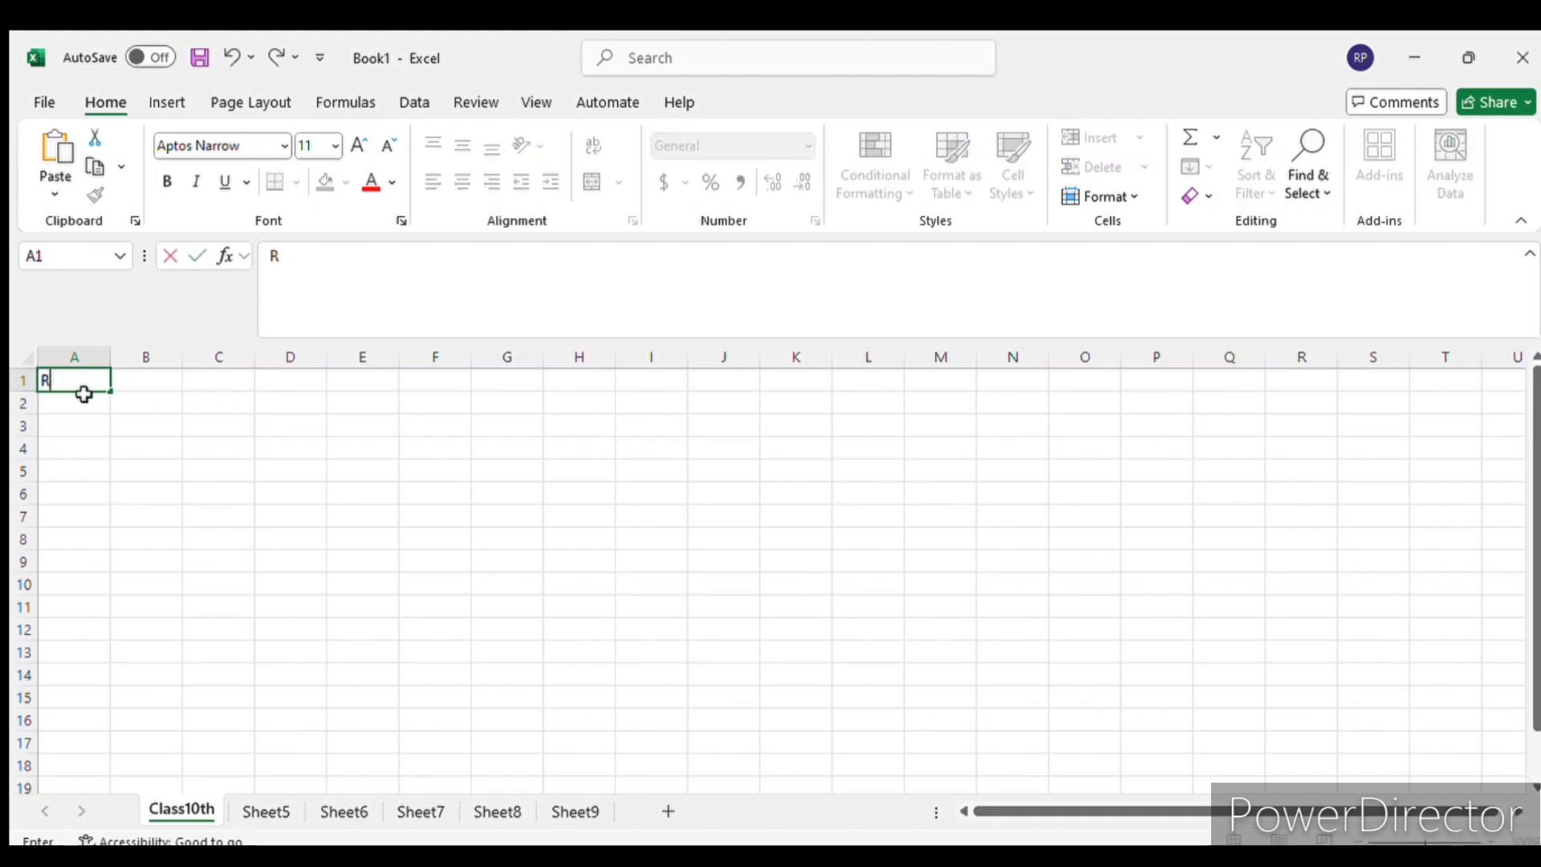
key(BackSpace)
key(Return)
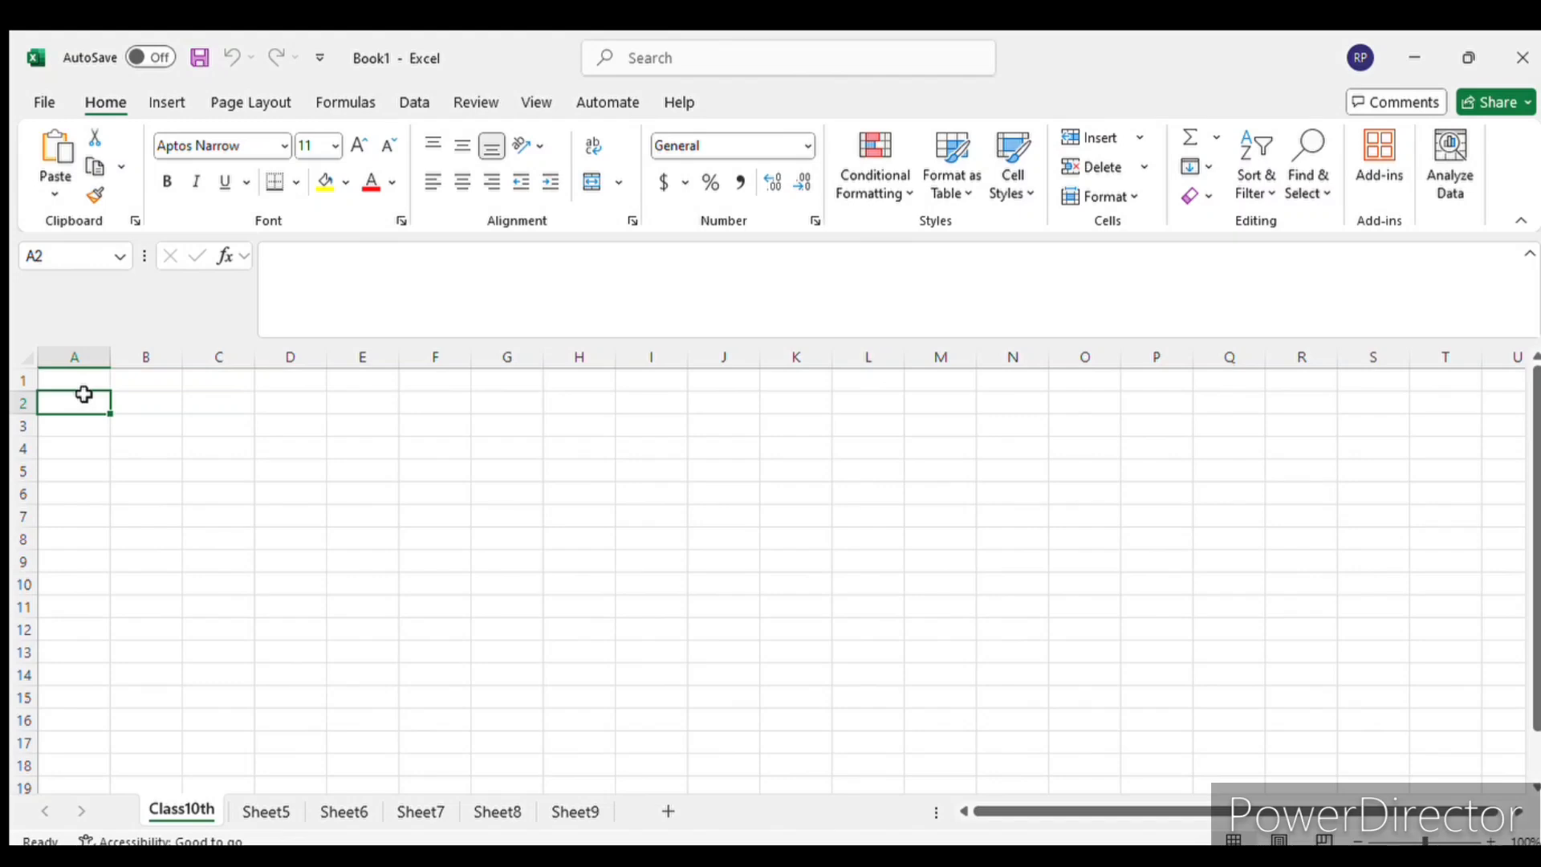
- Enter the numbers 1, 2, 3 and 4 in cells A1 to A4
click(85, 382)
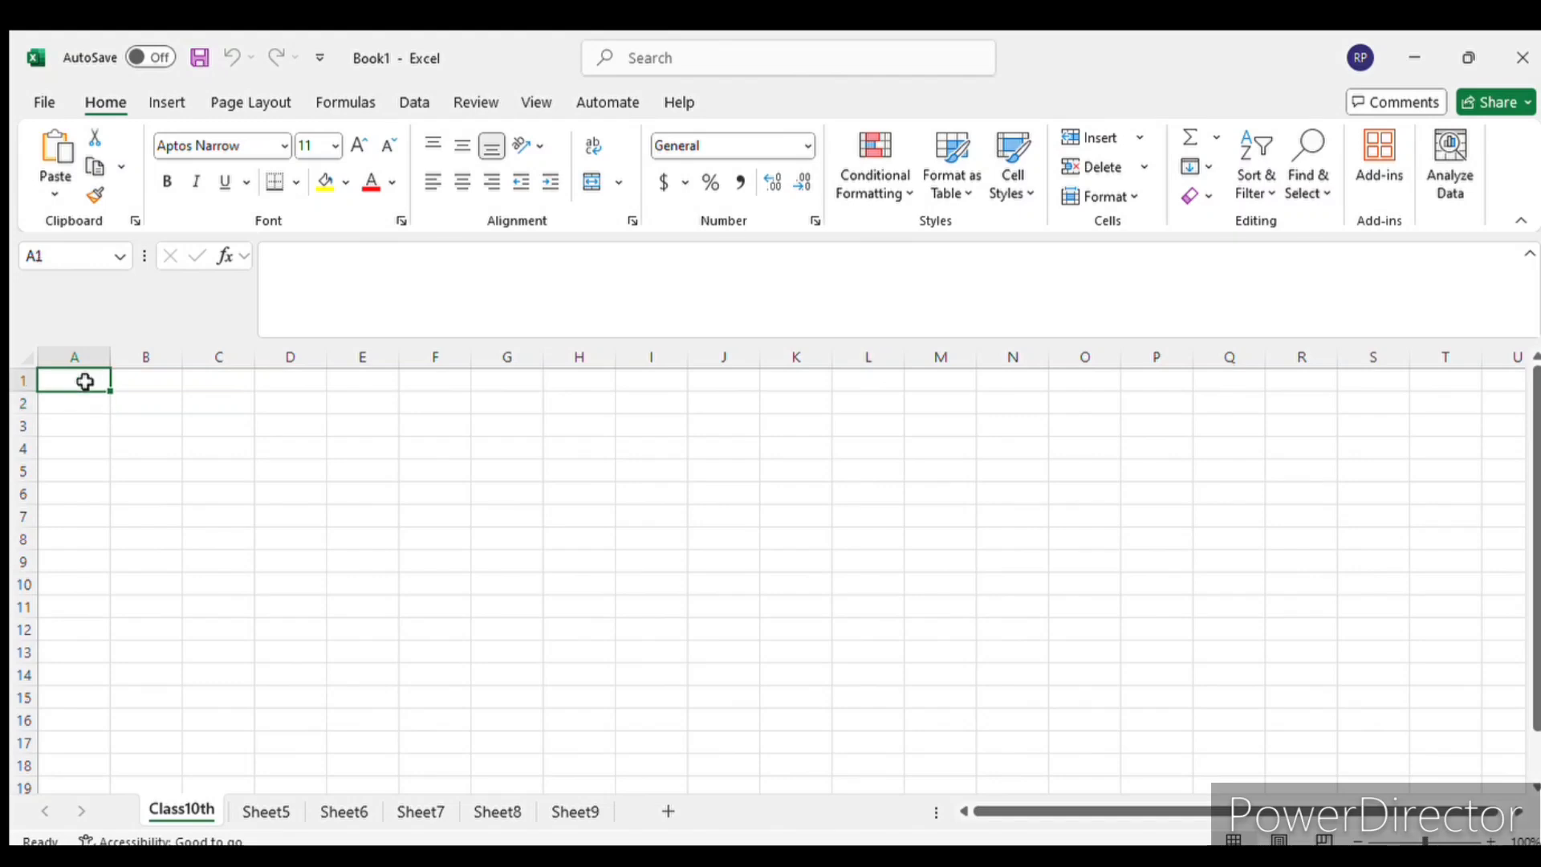
text(1)
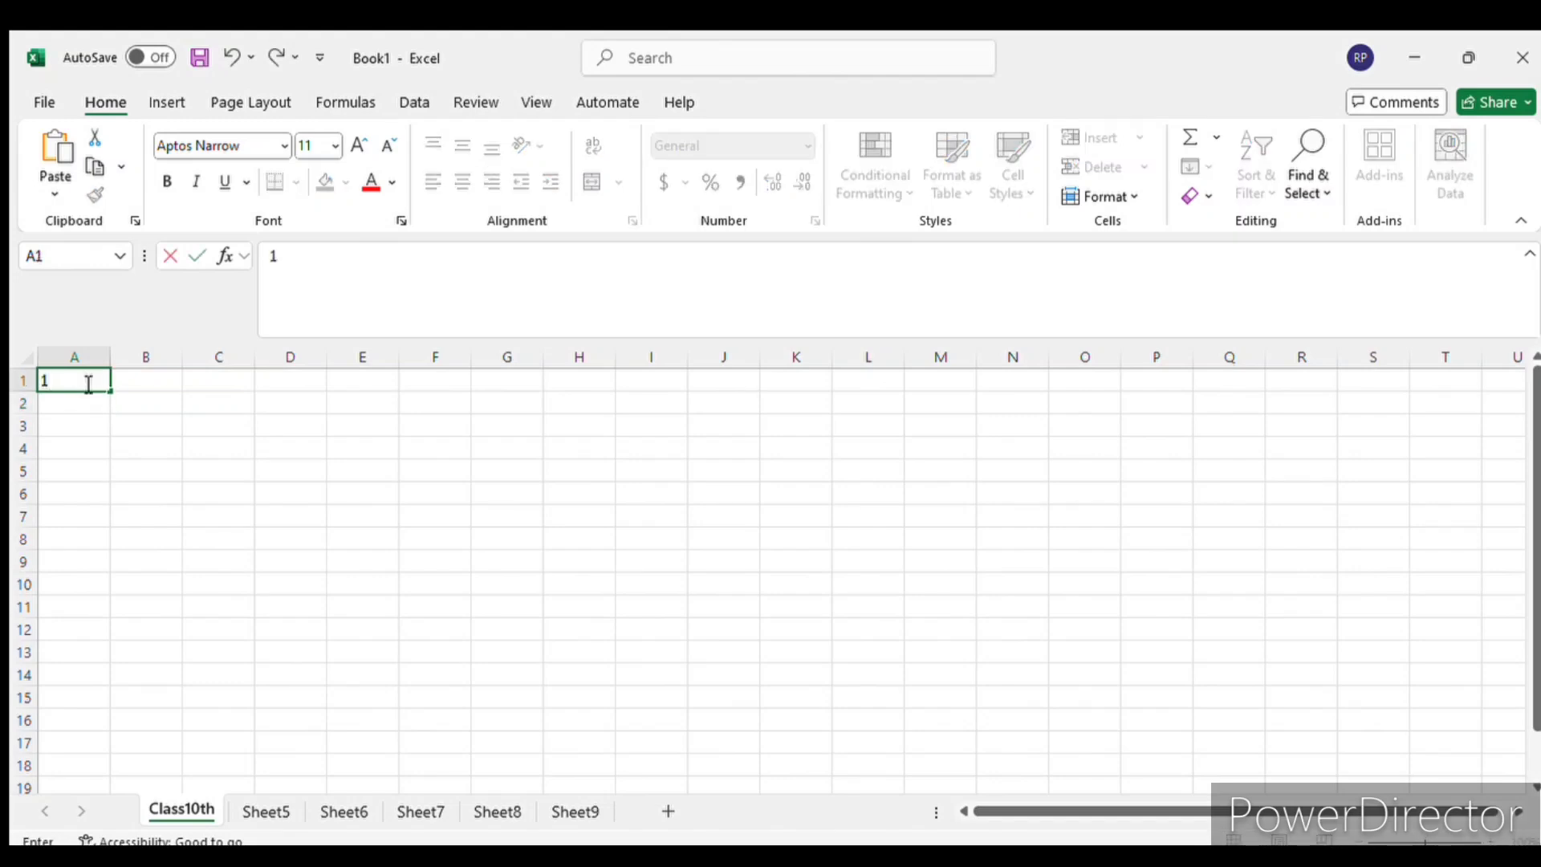
key(Return)
text(2)
key(Return)
text(3)
key(Return)
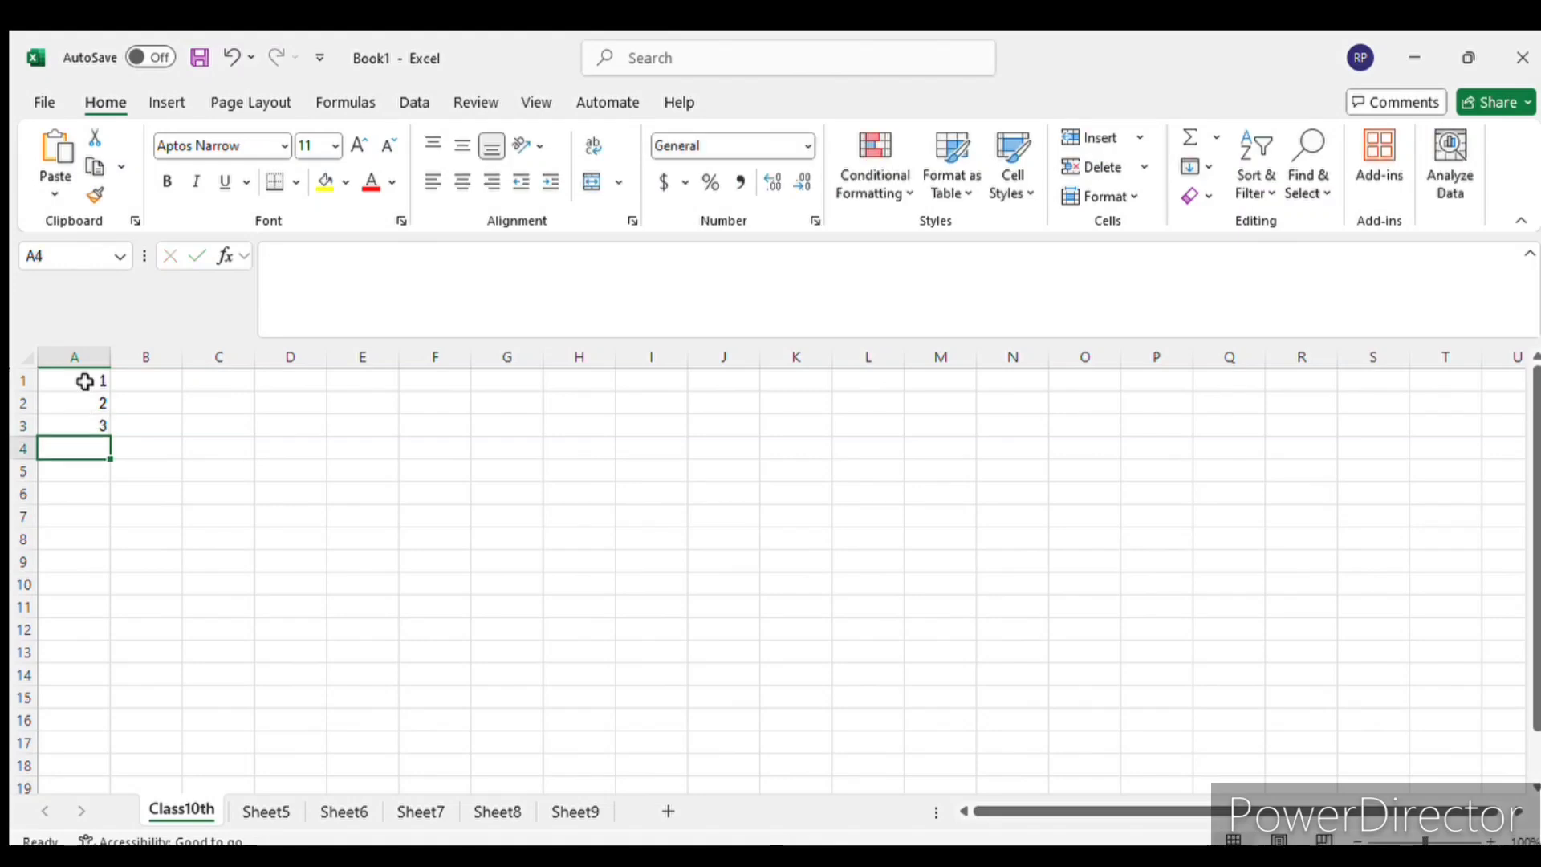
text(4)
key(Return)
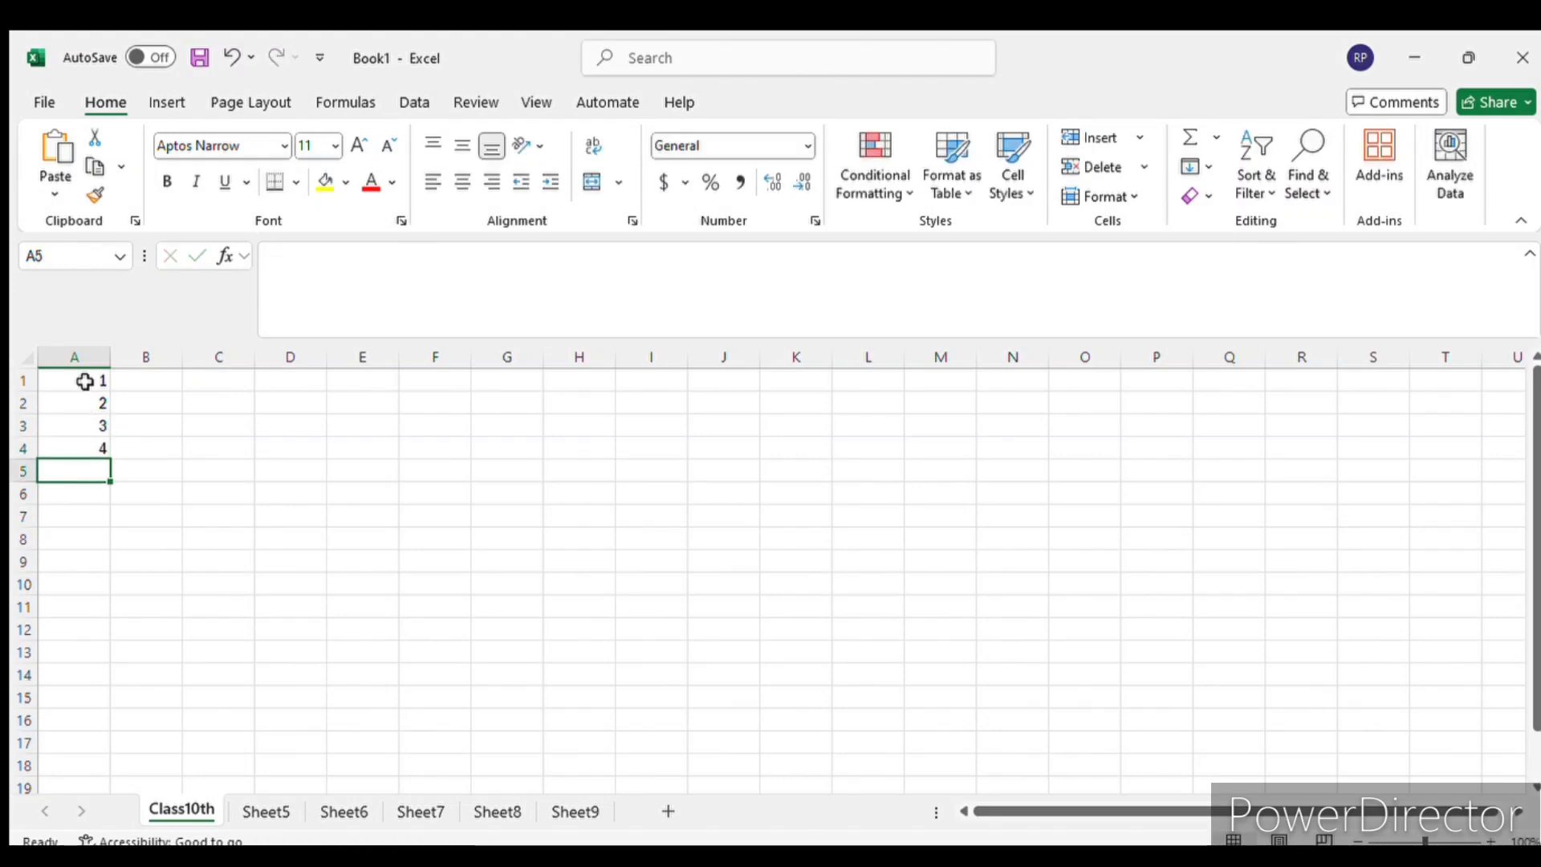
- Try selecting the numbers in A1:A4 and a longer run of cells down column A
drag(85, 382, 87, 446)
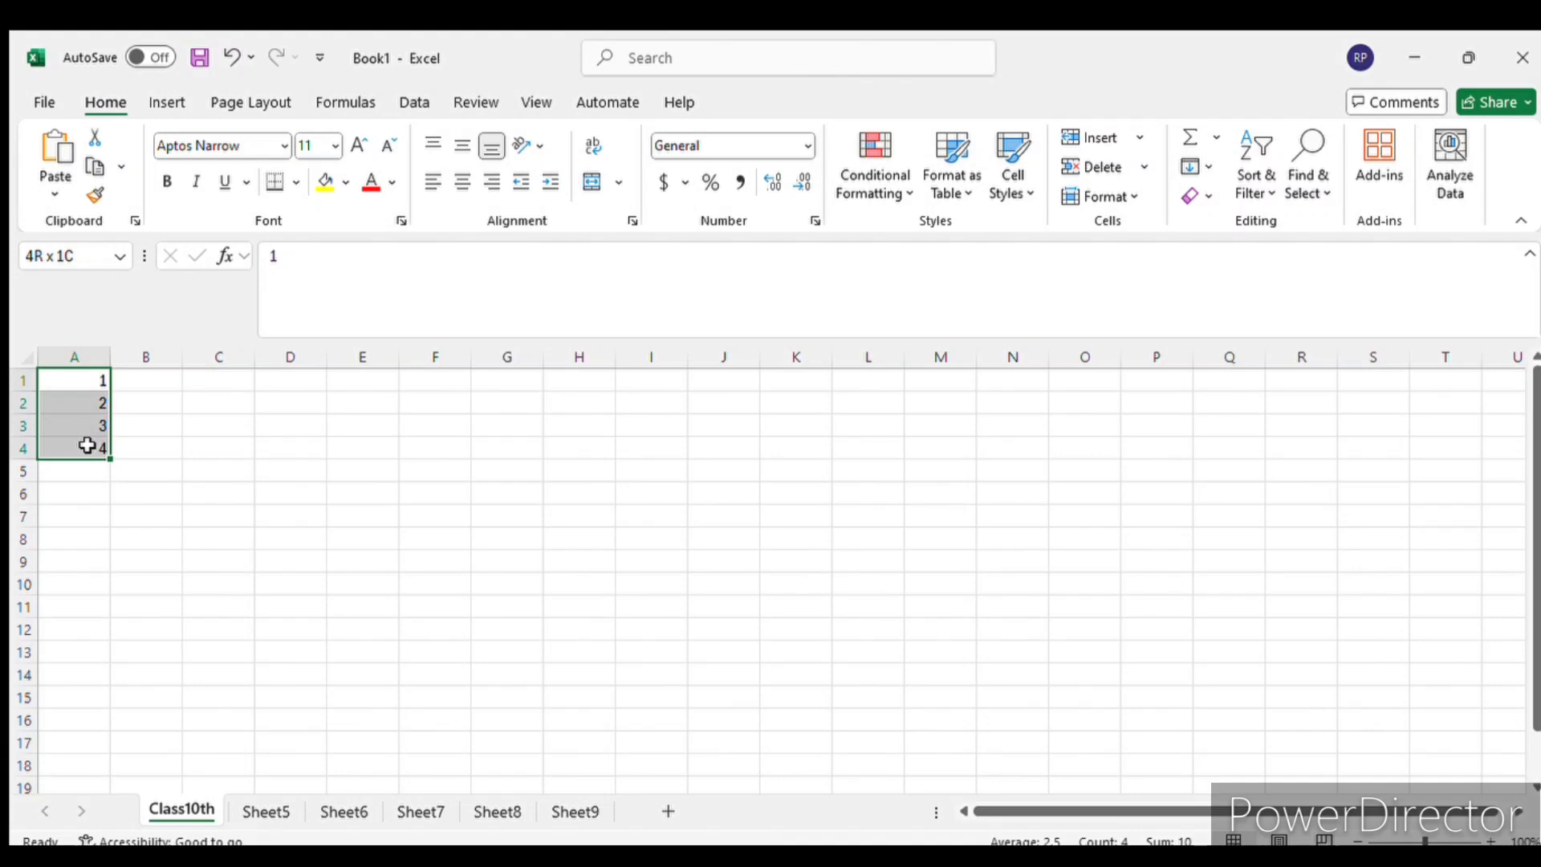
click(172, 523)
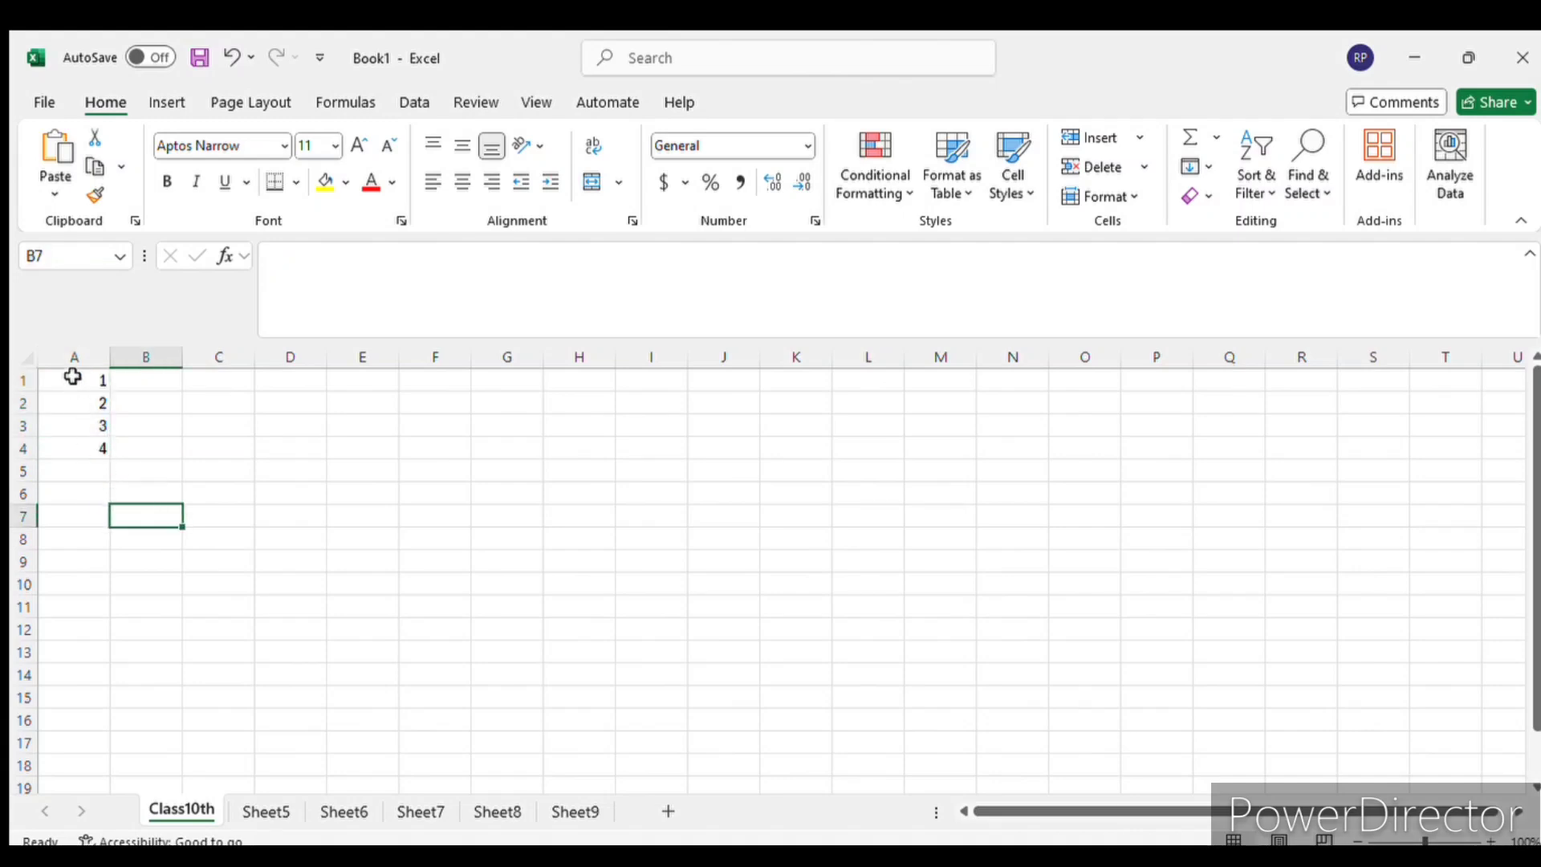
drag(72, 377, 79, 722)
click(164, 509)
drag(93, 378, 56, 390)
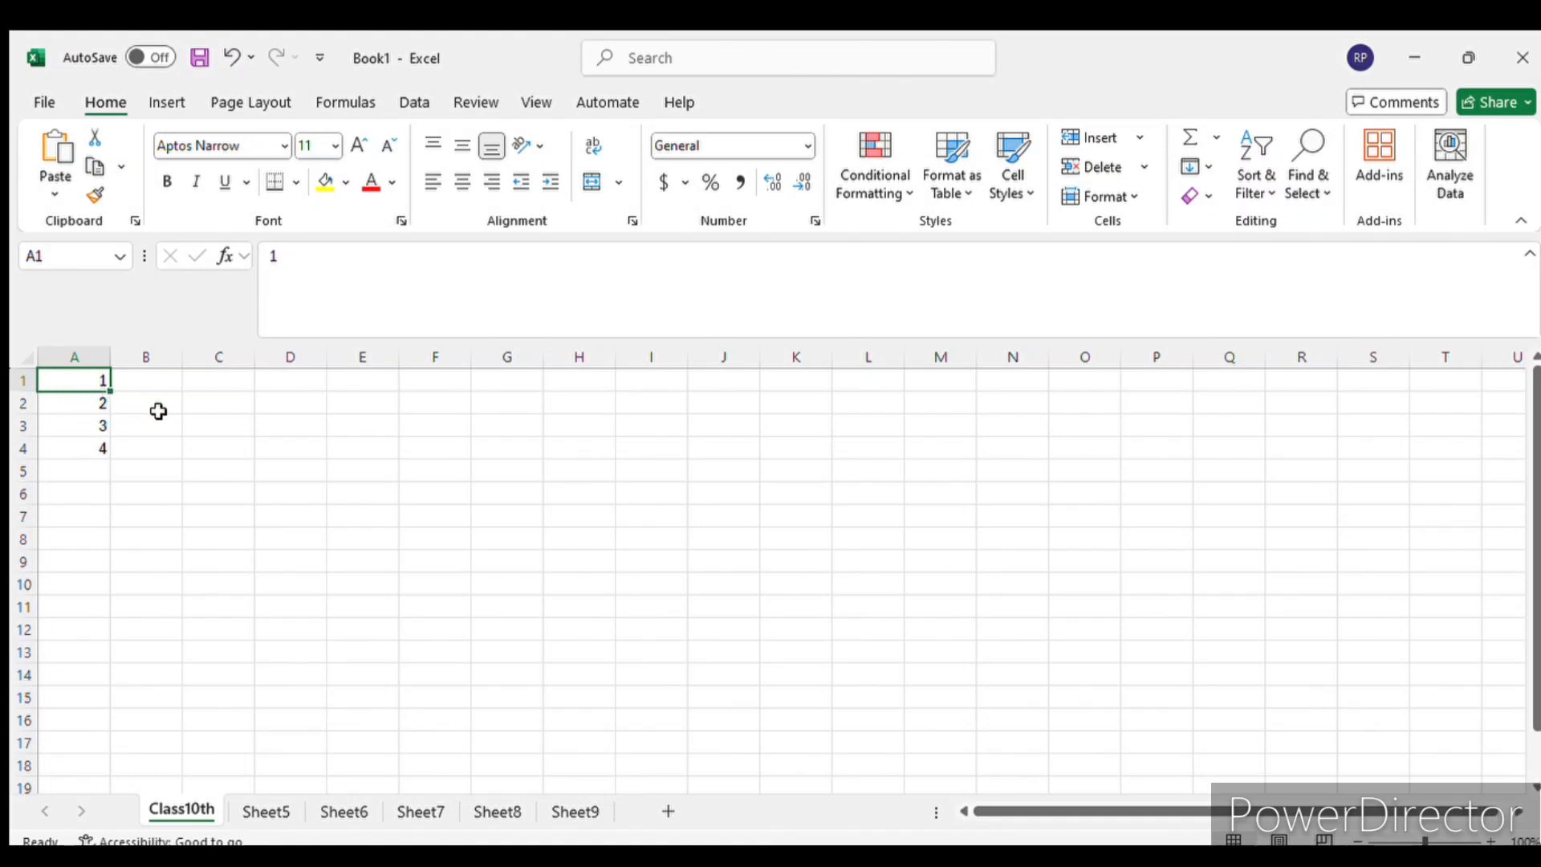
click(135, 432)
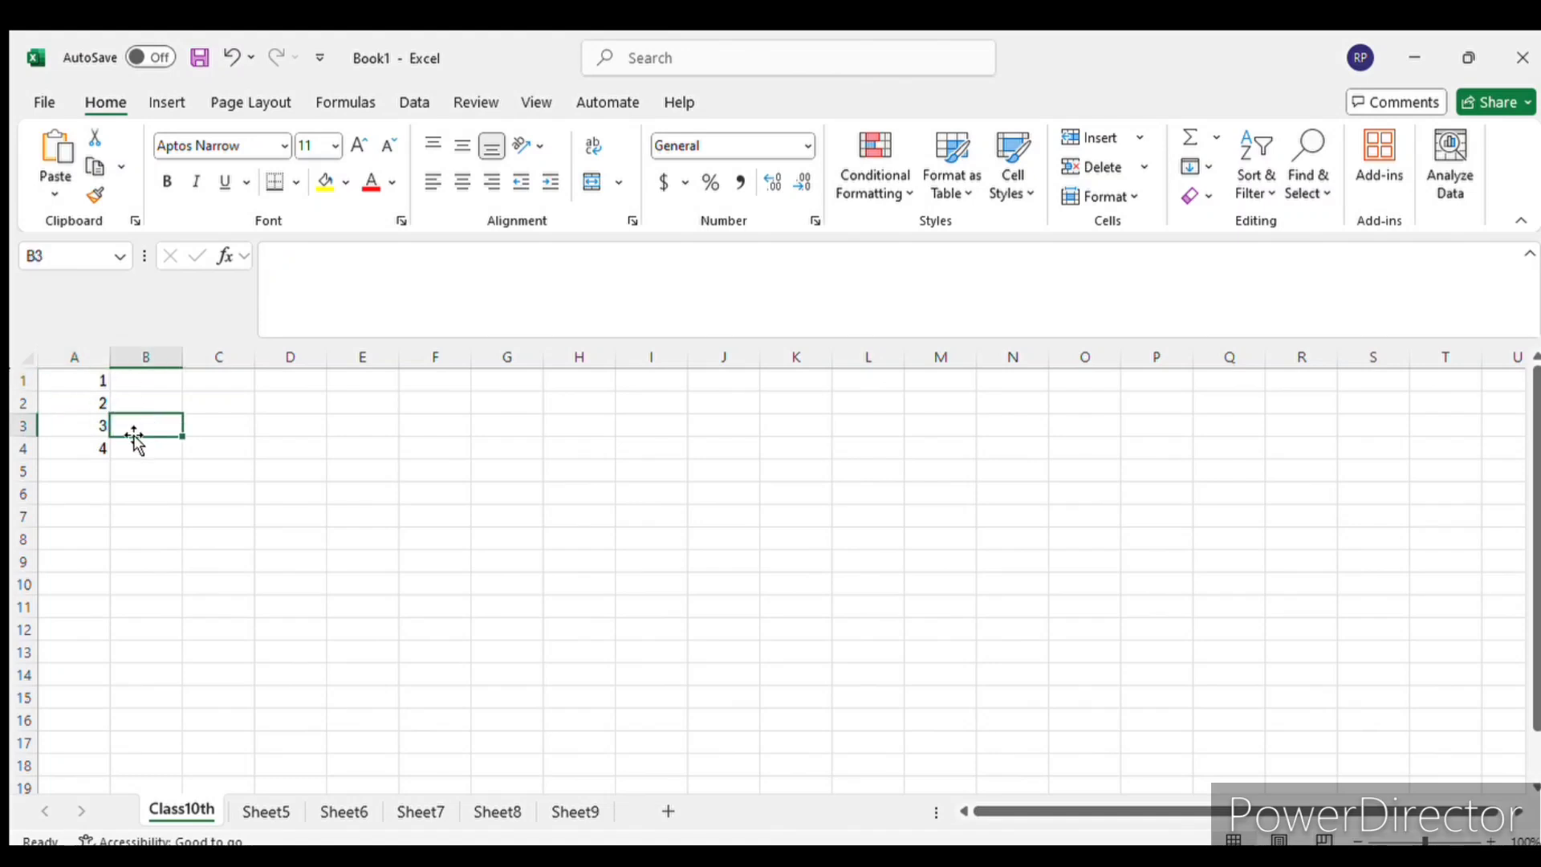
- Extend the number series in A1:A4 down to cell A15 with the fill handle
drag(79, 382, 78, 430)
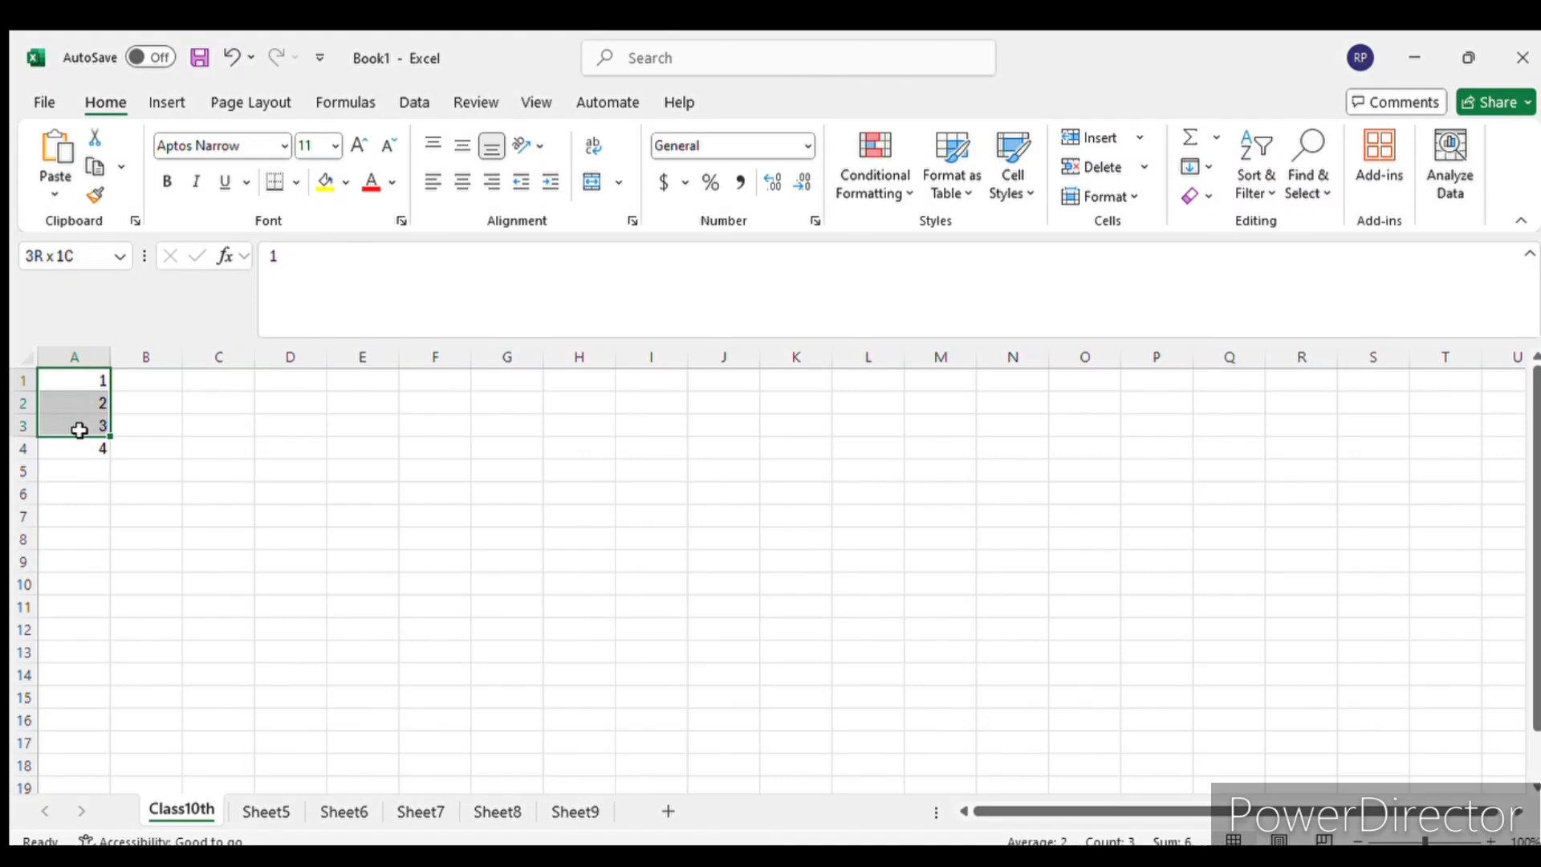
shift+click(96, 455)
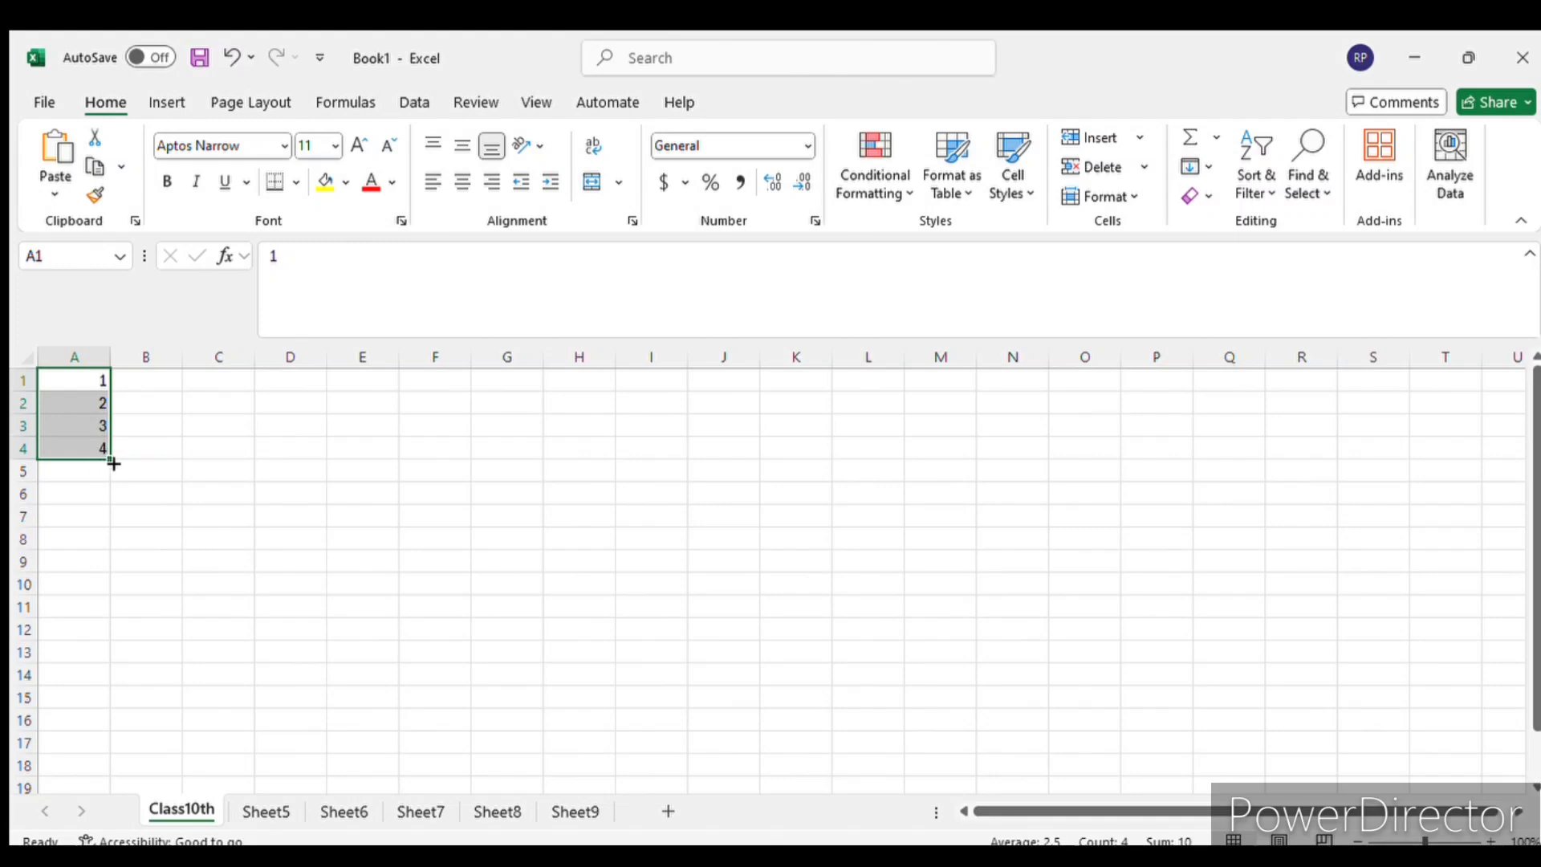
click(1490, 840)
click(1491, 841)
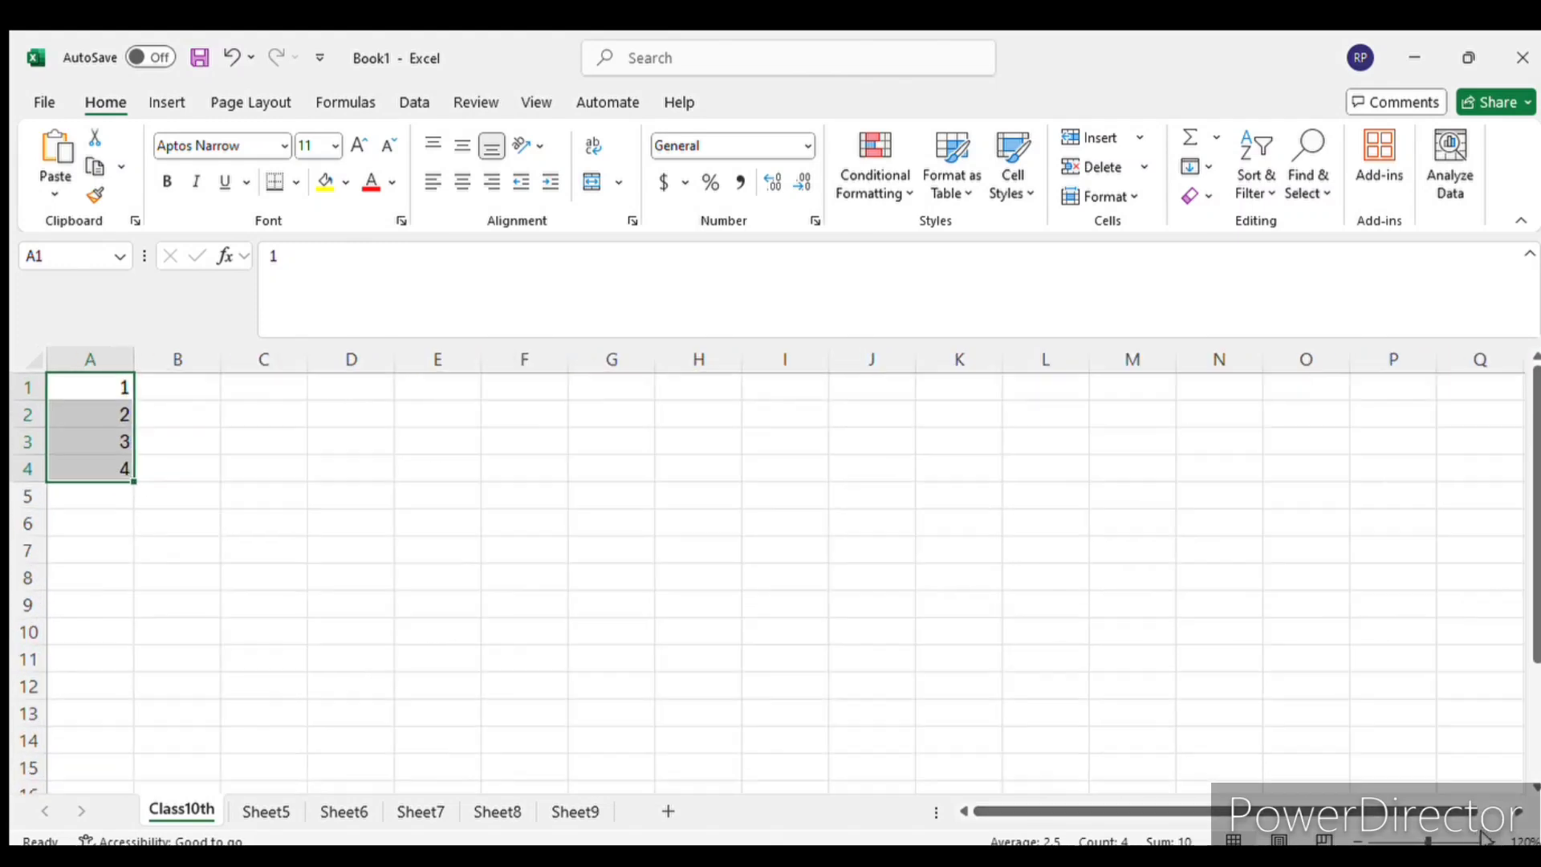
click(1487, 840)
click(1486, 840)
click(1487, 840)
click(1487, 840)
click(1487, 840)
click(1487, 839)
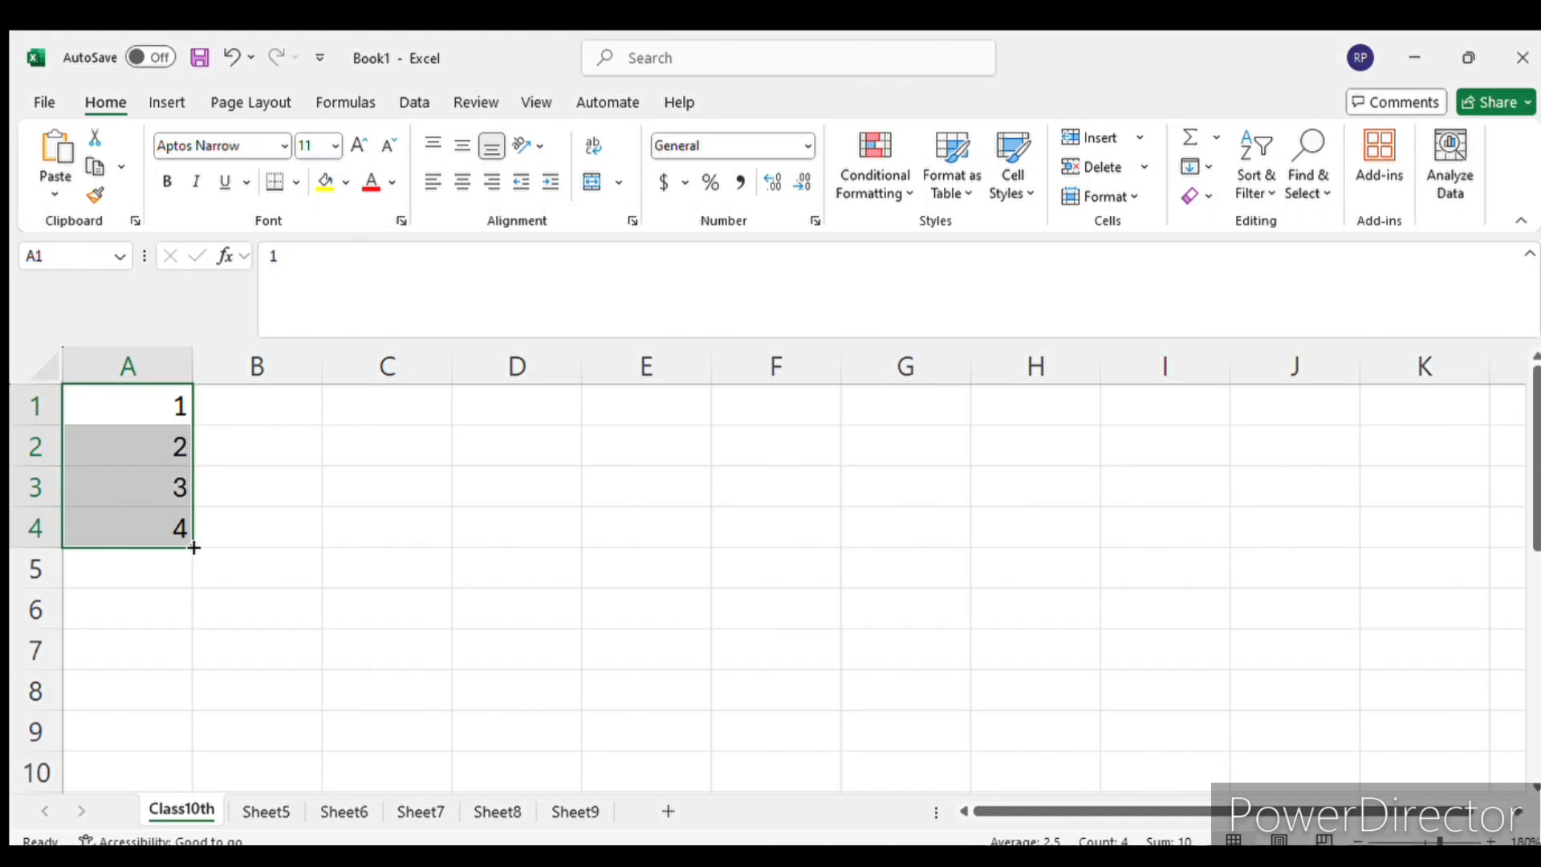
drag(193, 549, 151, 619)
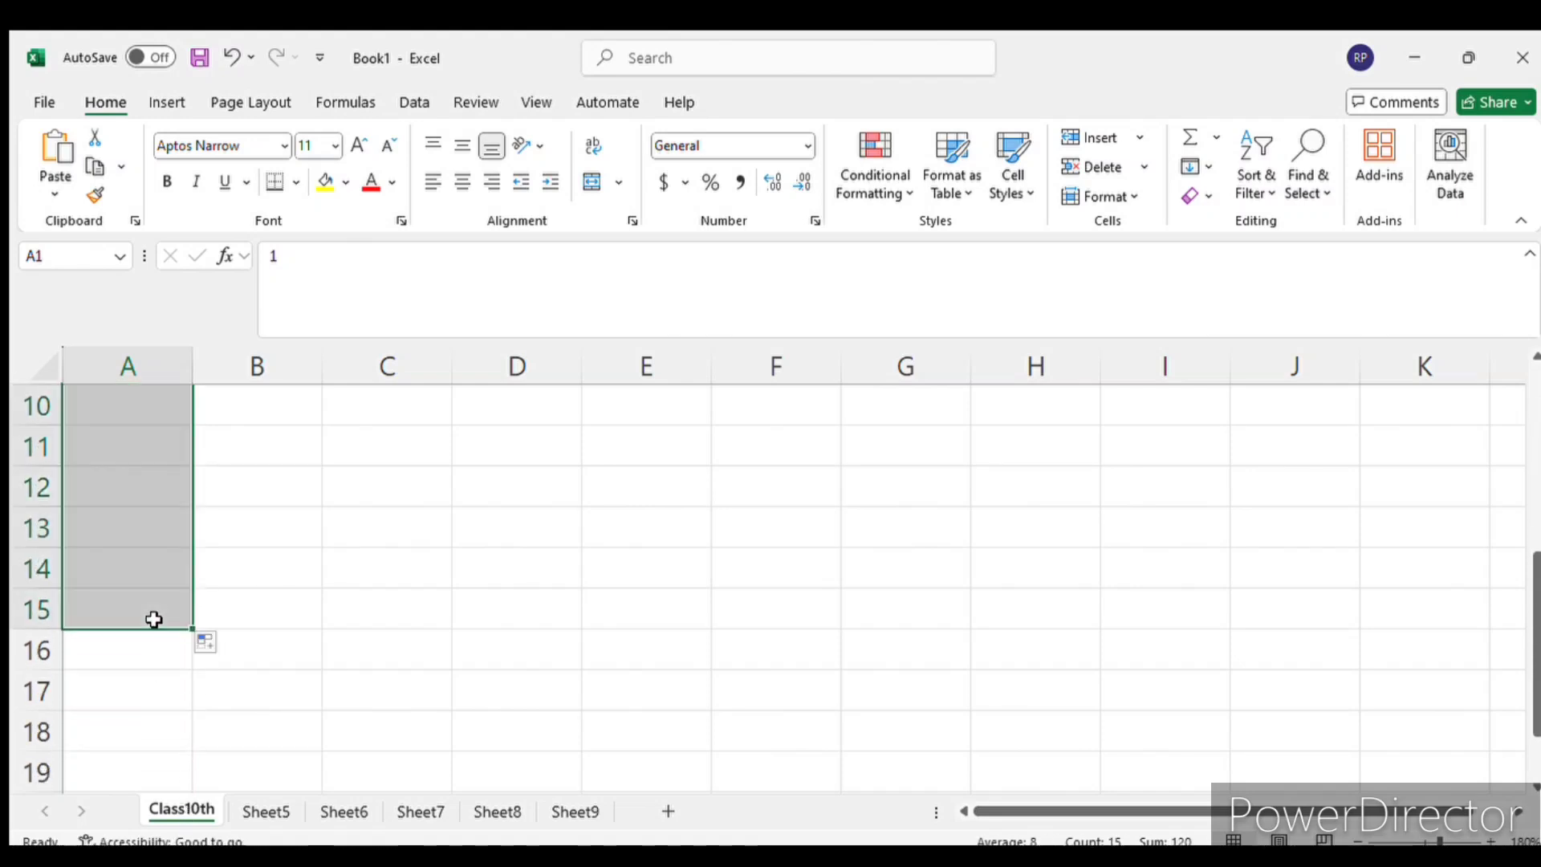
- Review the filled numbers in A1:A15 and reduce the worksheet zoom to 110%
scroll(263, 607, up, 3)
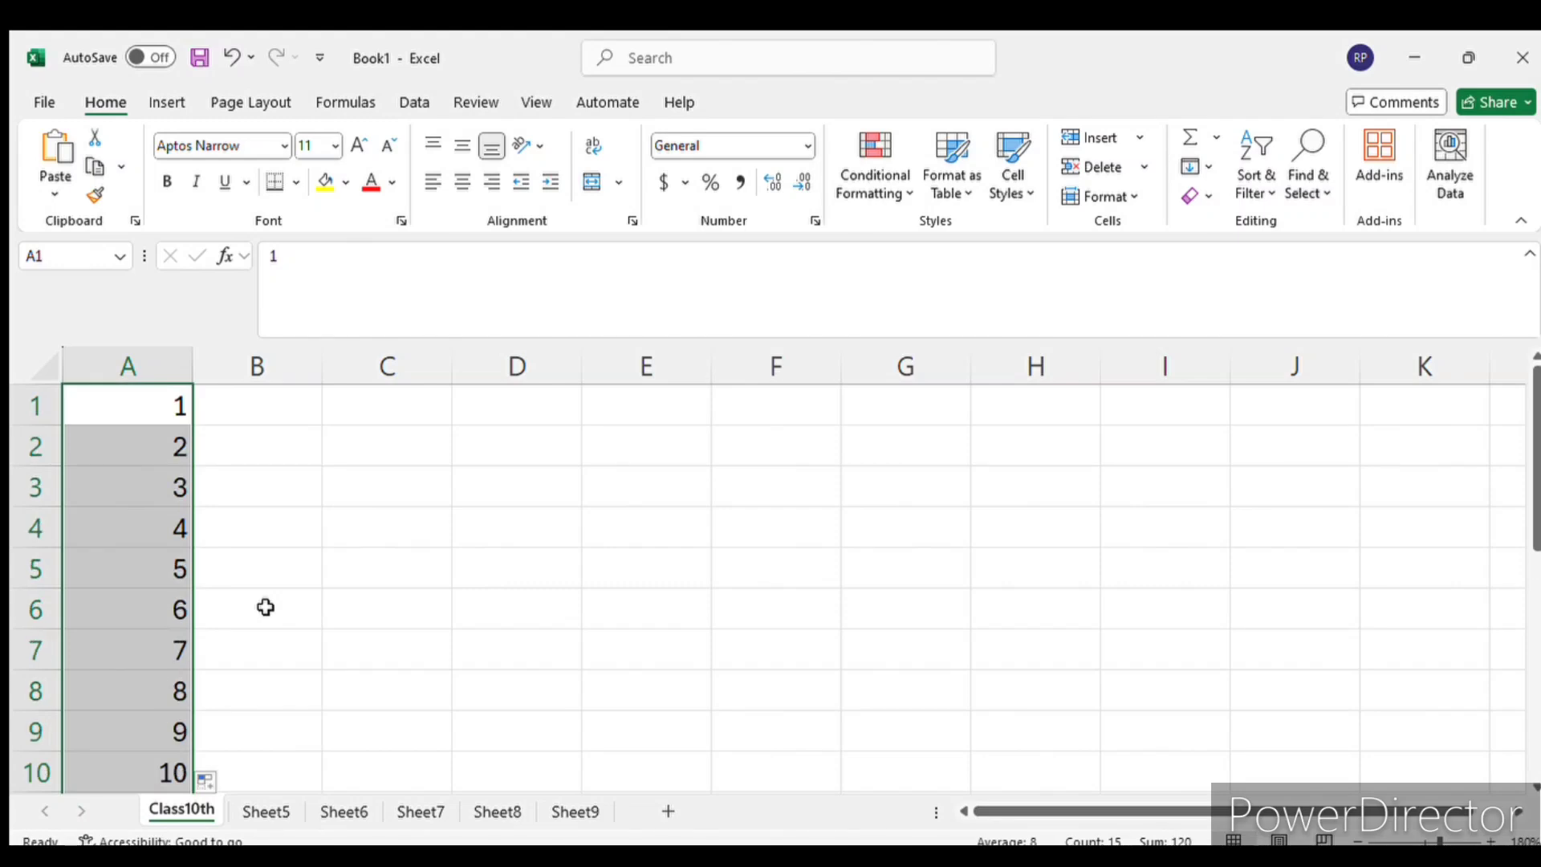
scroll(261, 610, down, 3)
scroll(261, 610, down, 3)
click(1357, 841)
click(1358, 841)
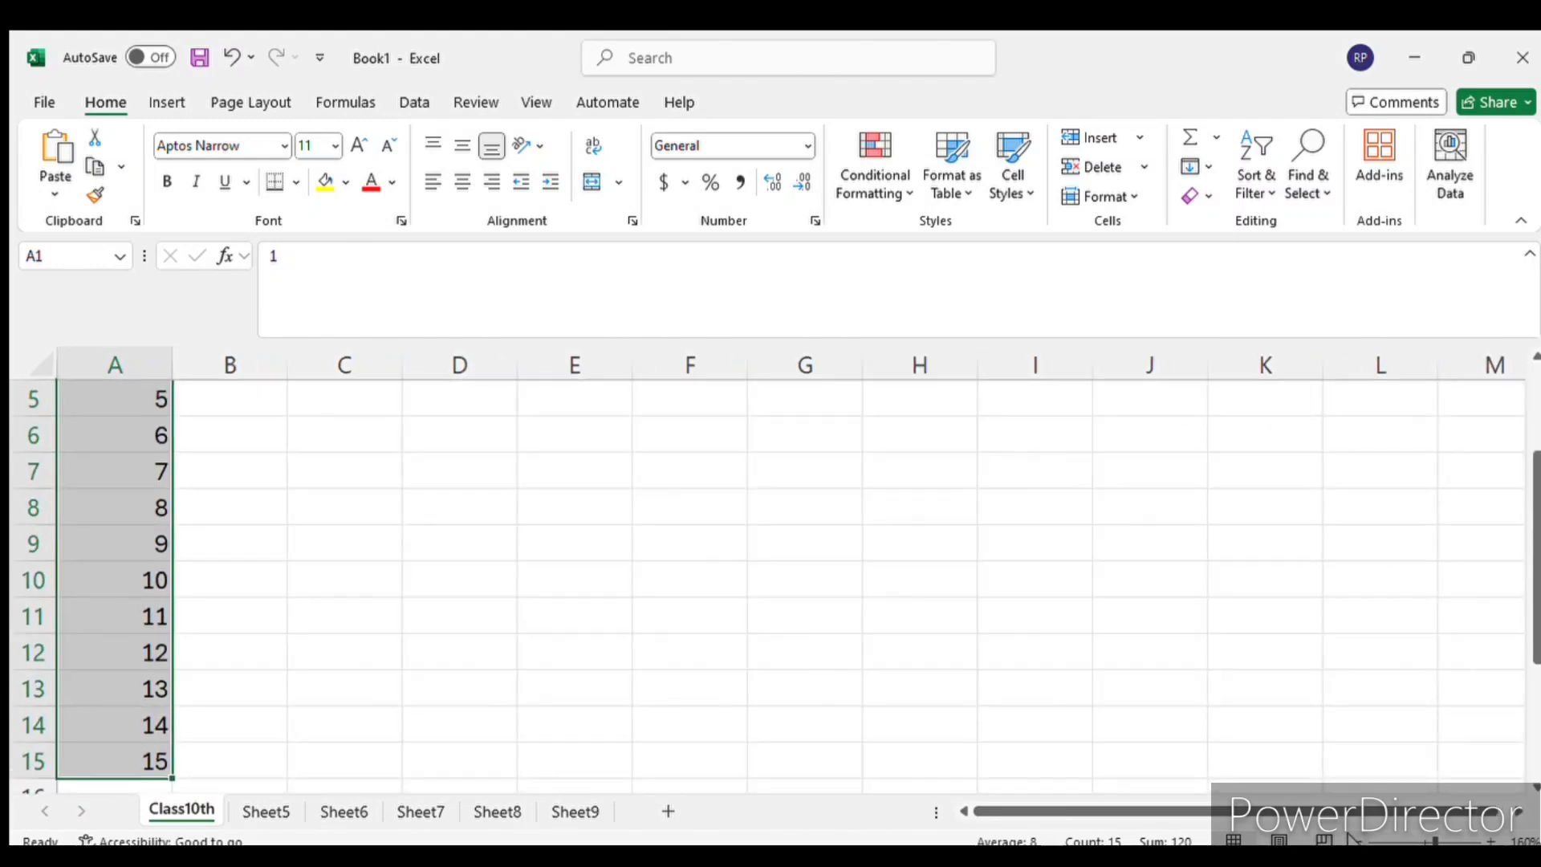
click(1358, 842)
click(1358, 842)
click(1357, 842)
click(1357, 841)
click(1357, 841)
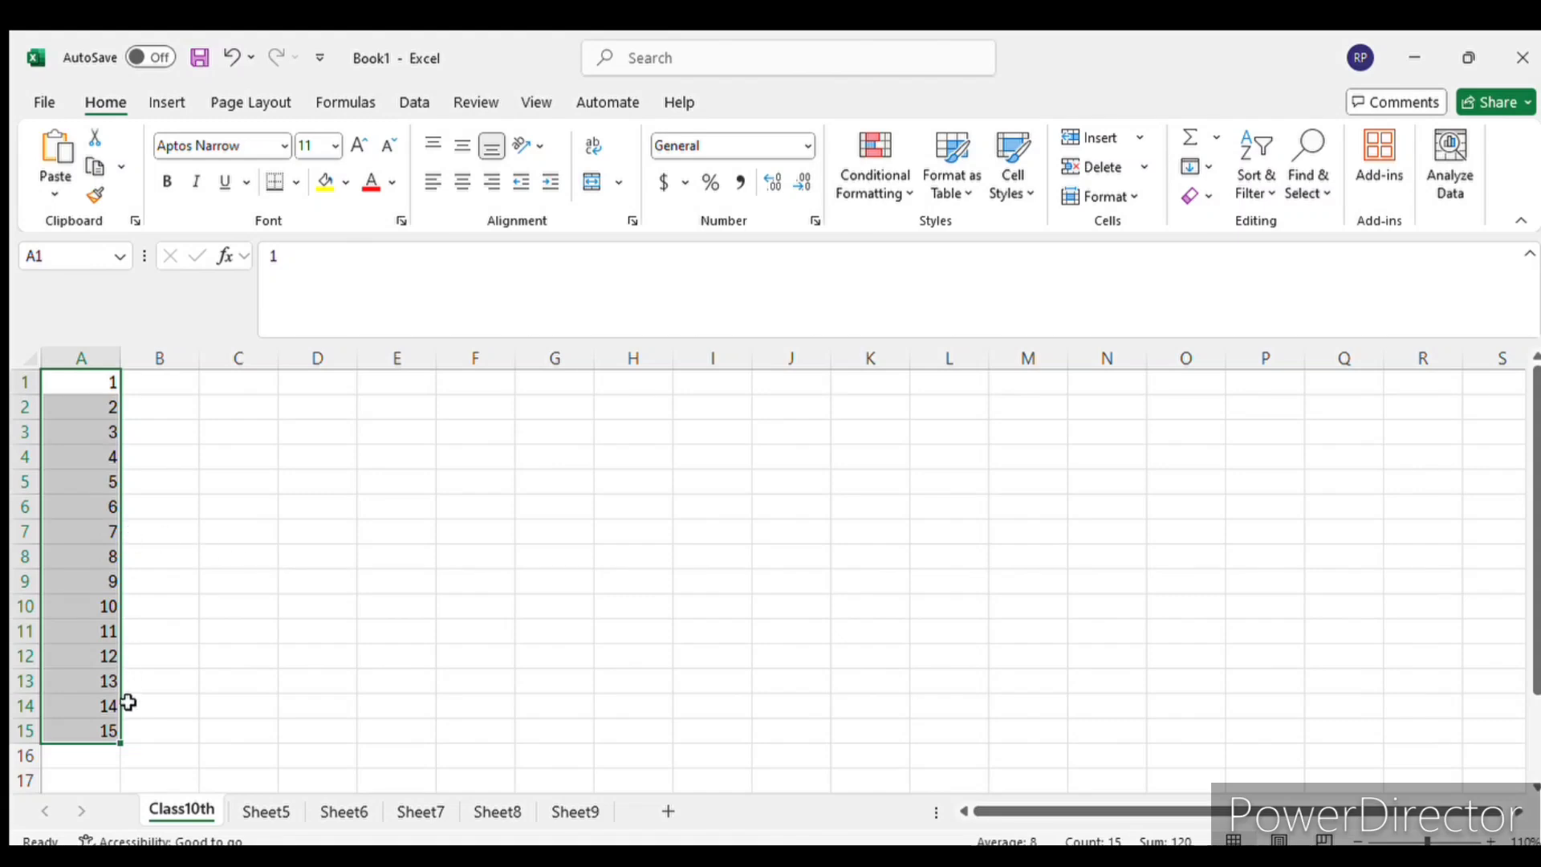
scroll(203, 585, down, 1)
scroll(203, 584, up, 1)
- Check individual numbers in column A, including A5, A8 and A14, and select the range A1:A15
click(85, 489)
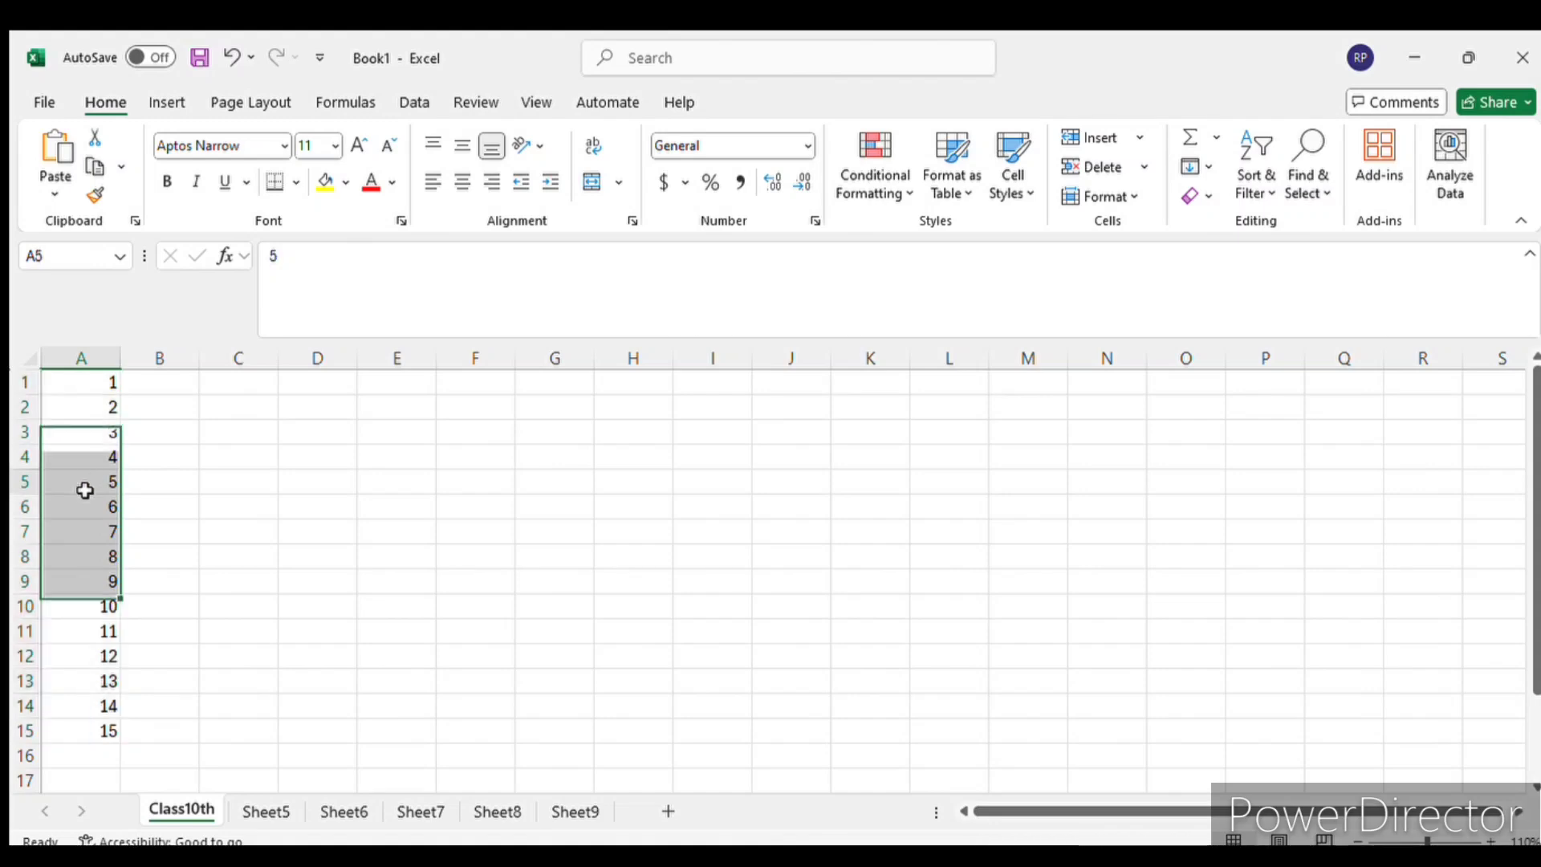
click(86, 558)
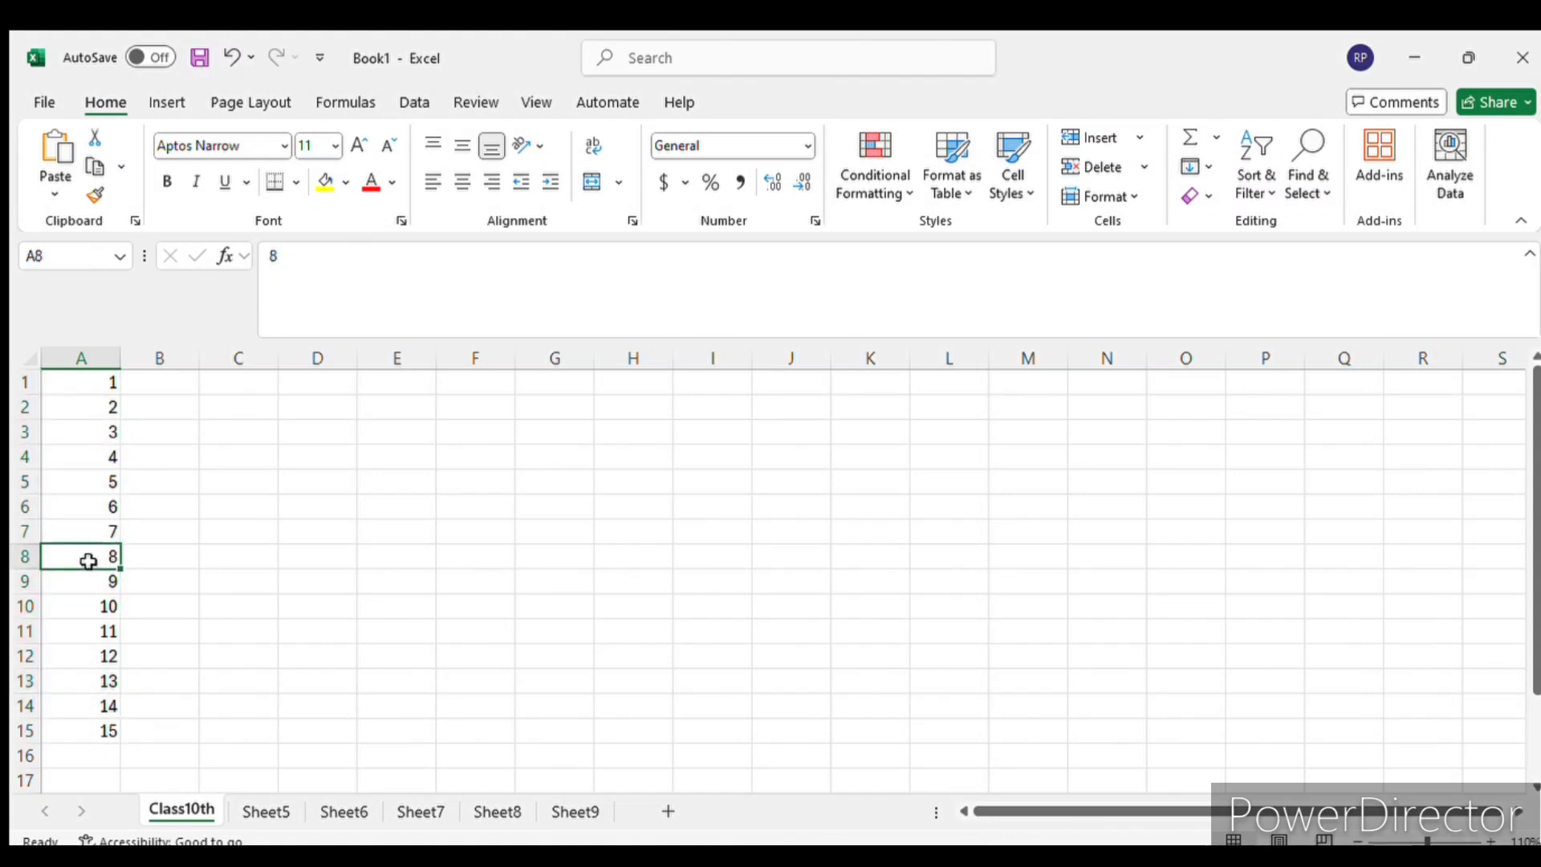
click(106, 679)
click(112, 727)
click(109, 706)
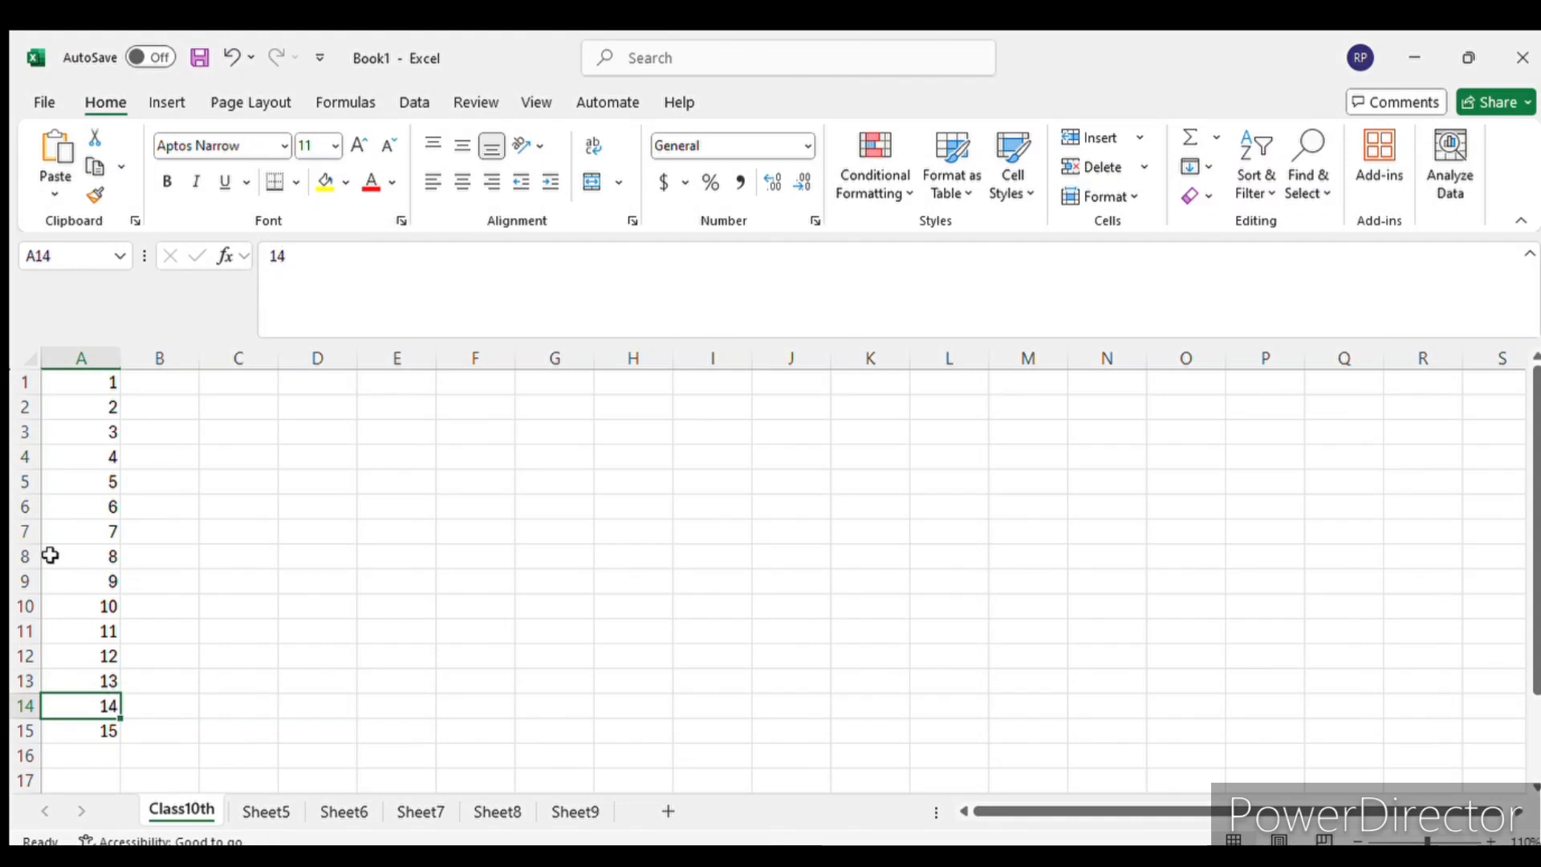
click(86, 430)
drag(79, 386, 64, 724)
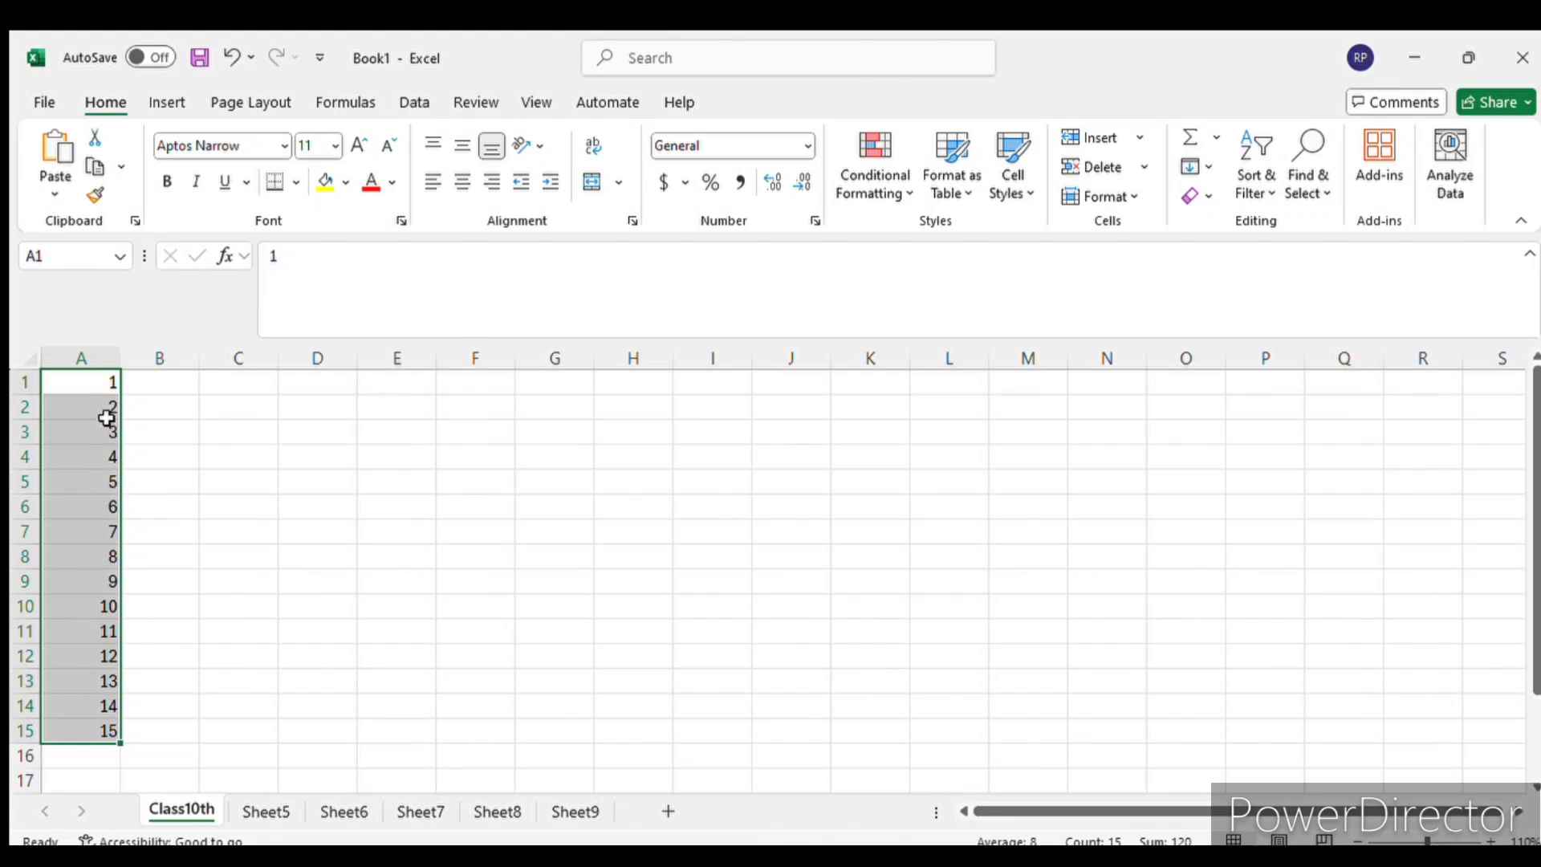
- Enter four people's first names in cells B1 to B4 beside the numbers 1 to 4
click(139, 383)
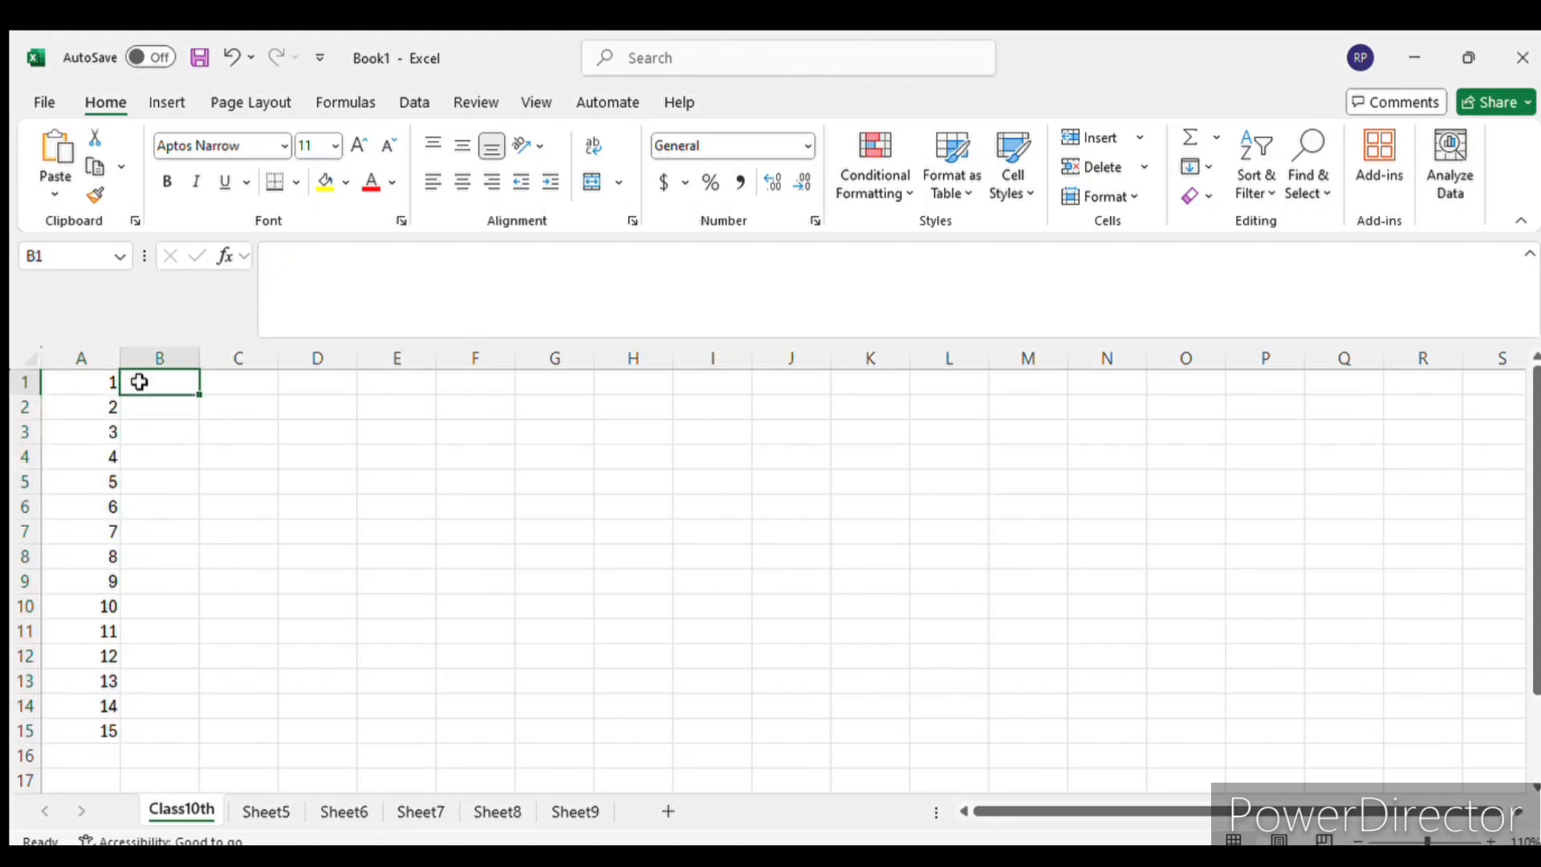
text(Ro)
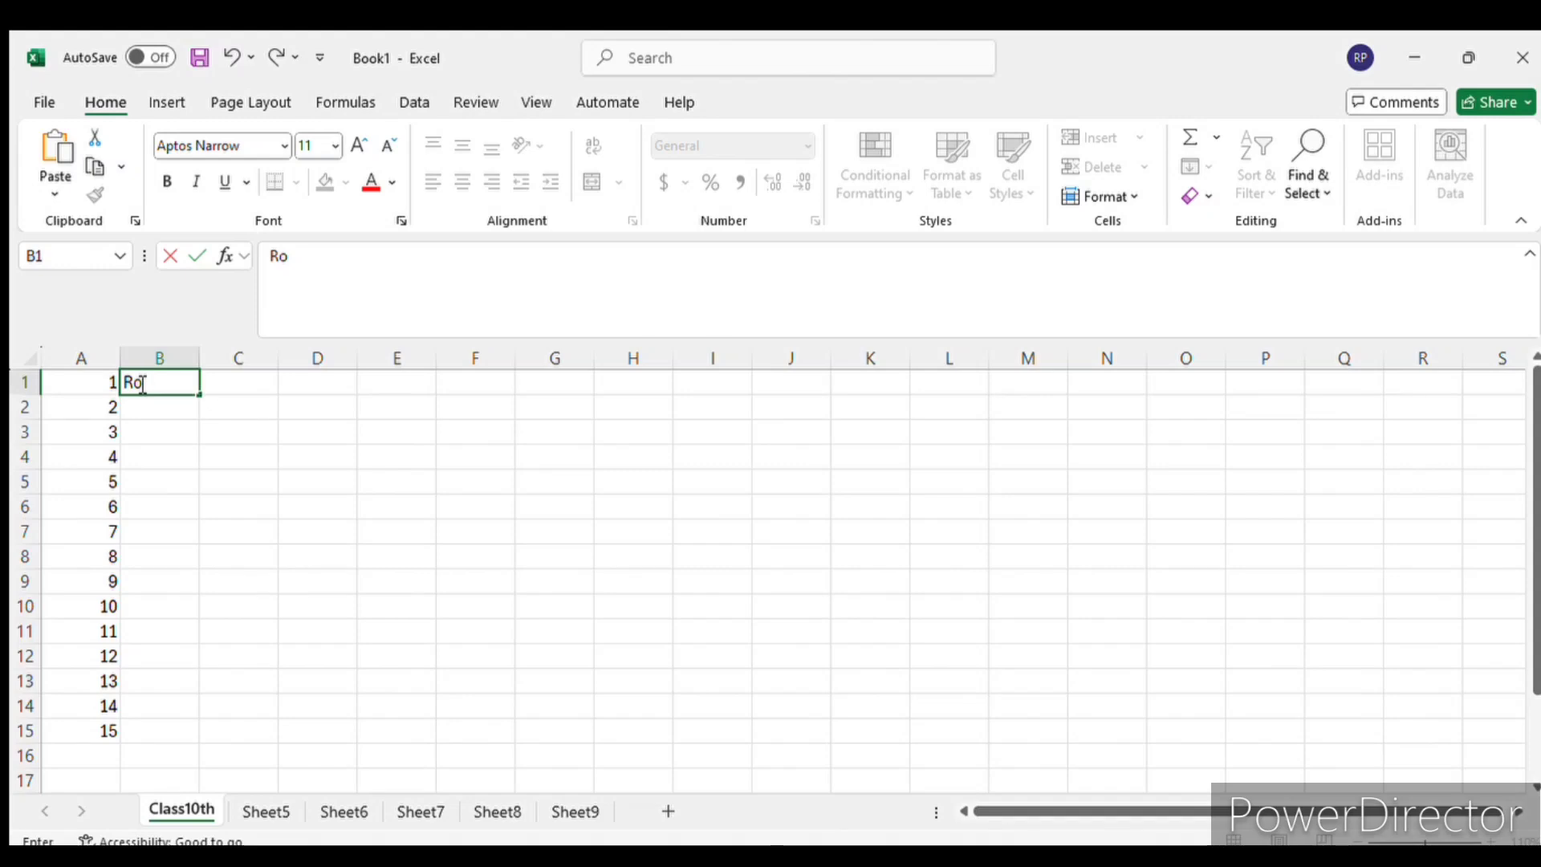
text(b)
key(Return)
text(Stark)
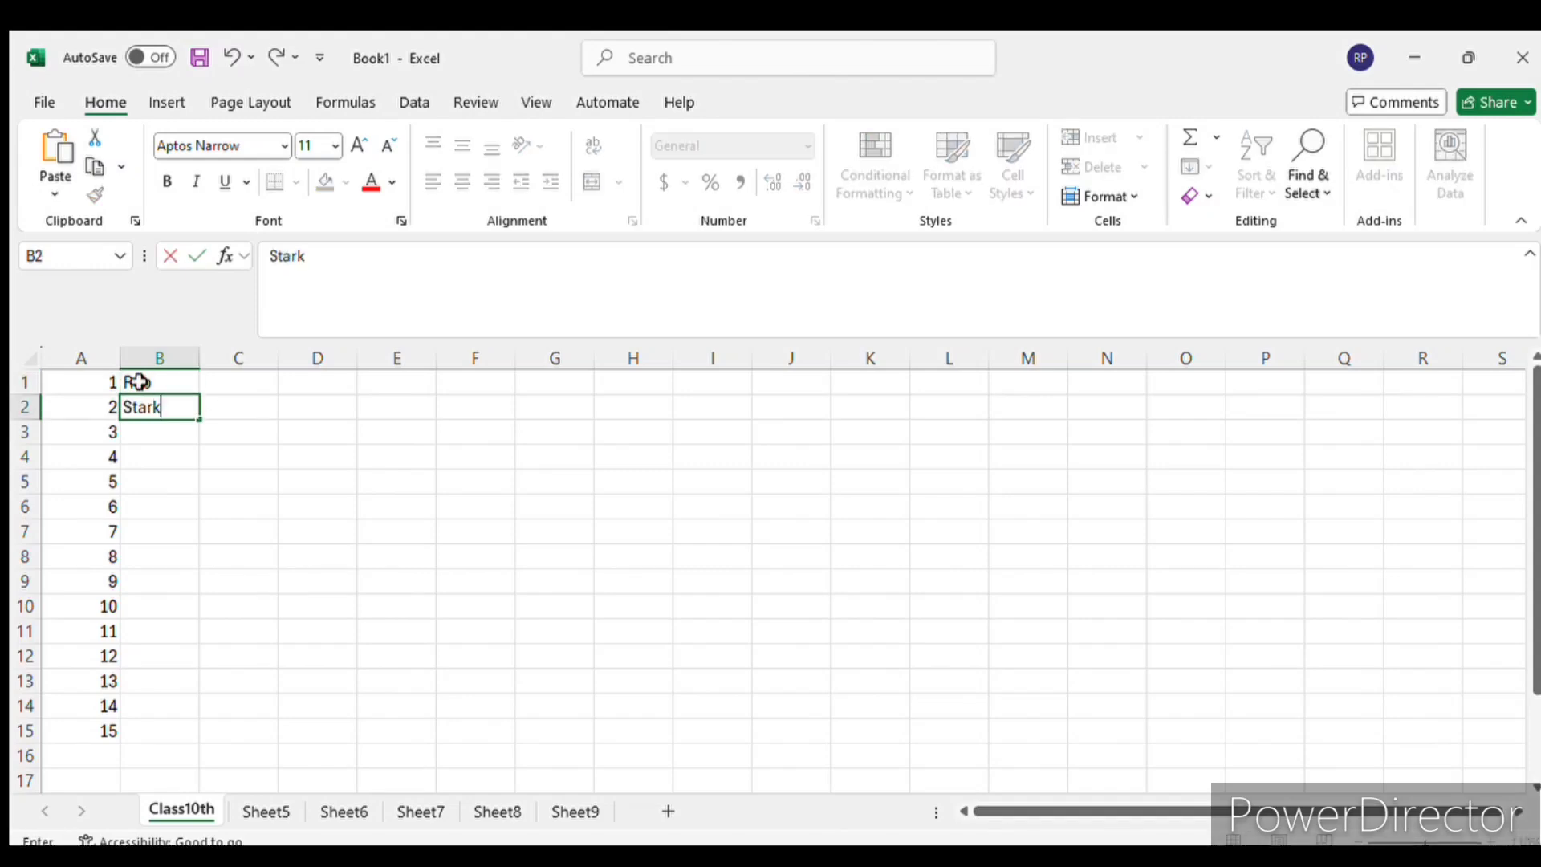
key(Return)
text(J)
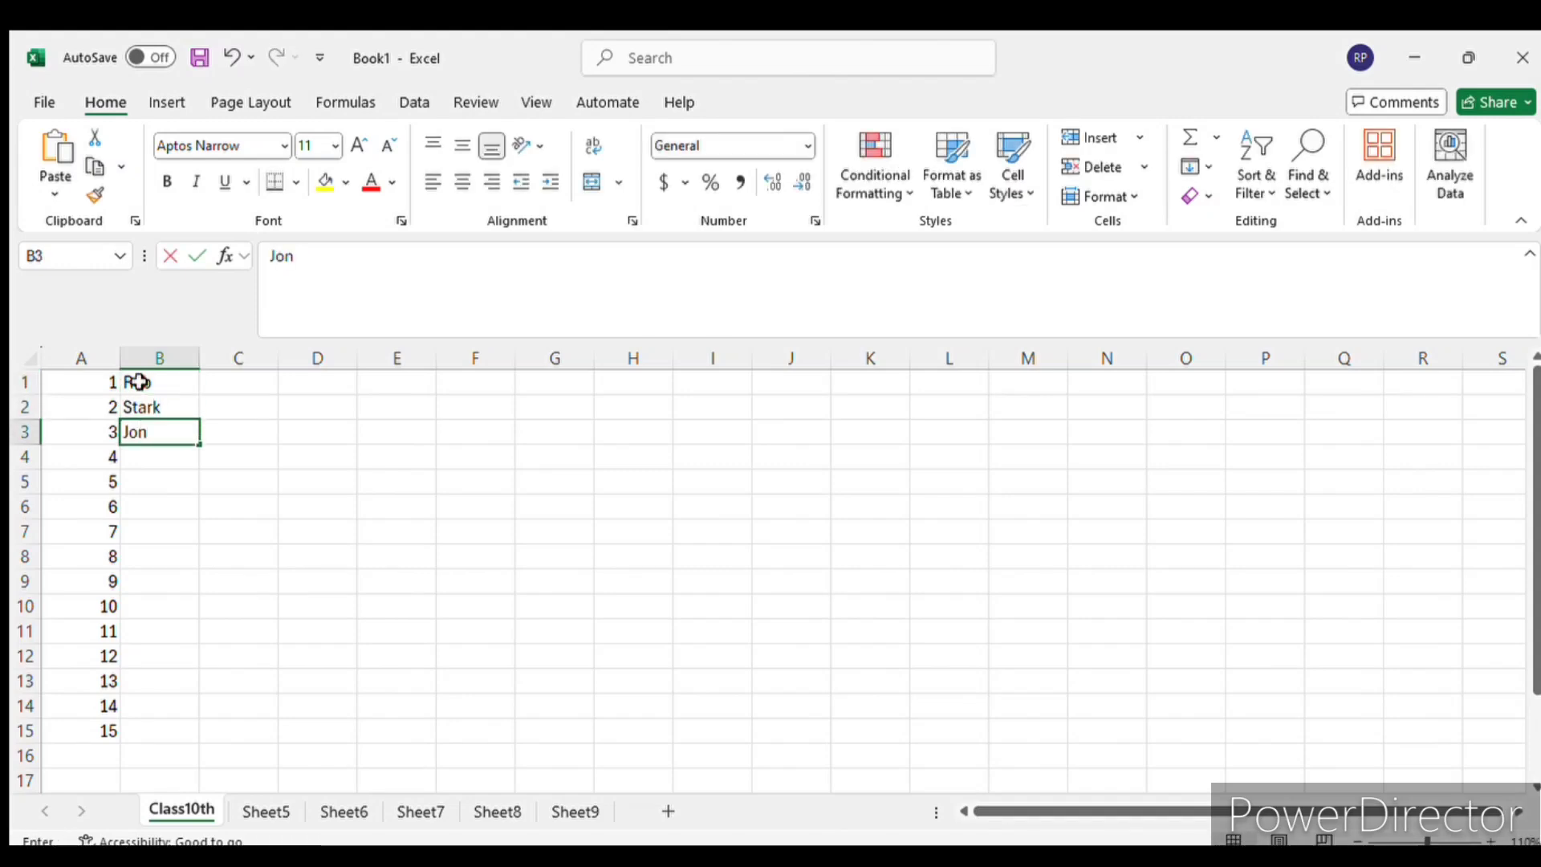
text(on)
key(Return)
text(Ar)
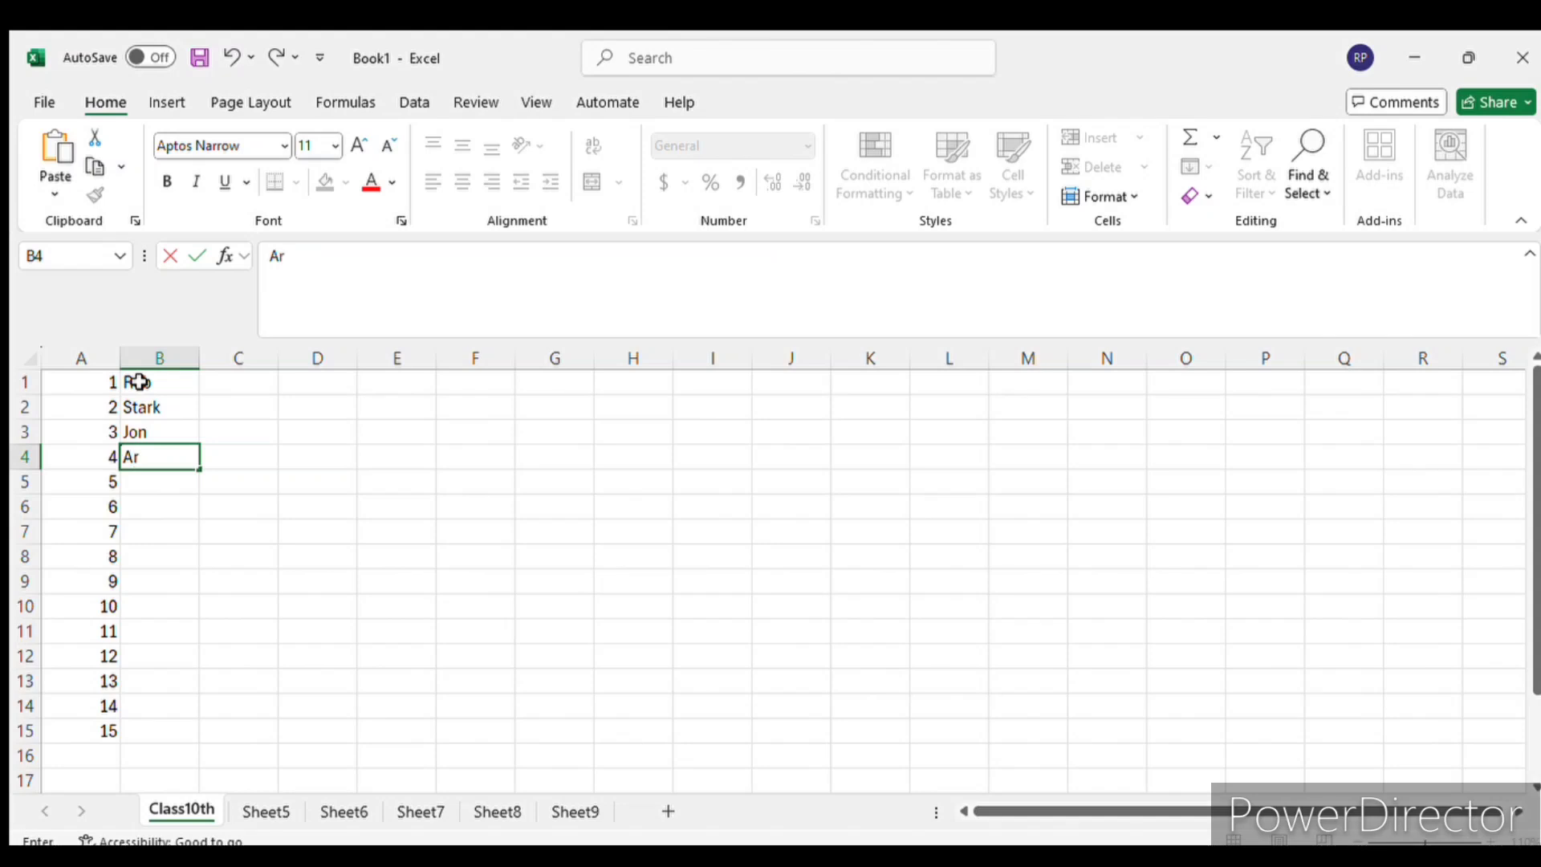
text(ya)
key(Return)
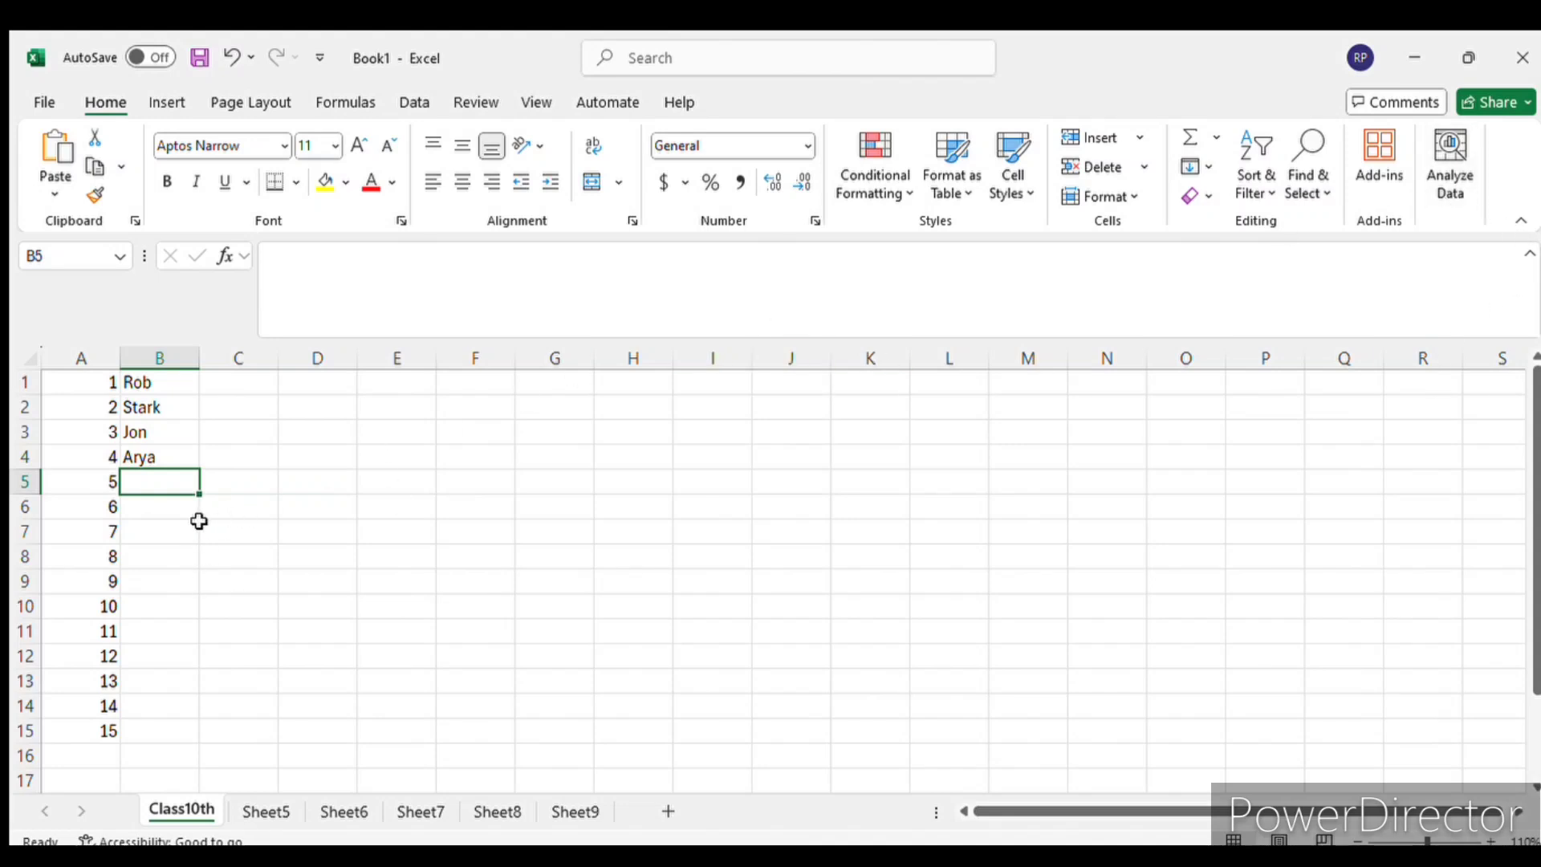
- Continue the name list in column B with four more first names in cells B5 to B8
text(Rahul)
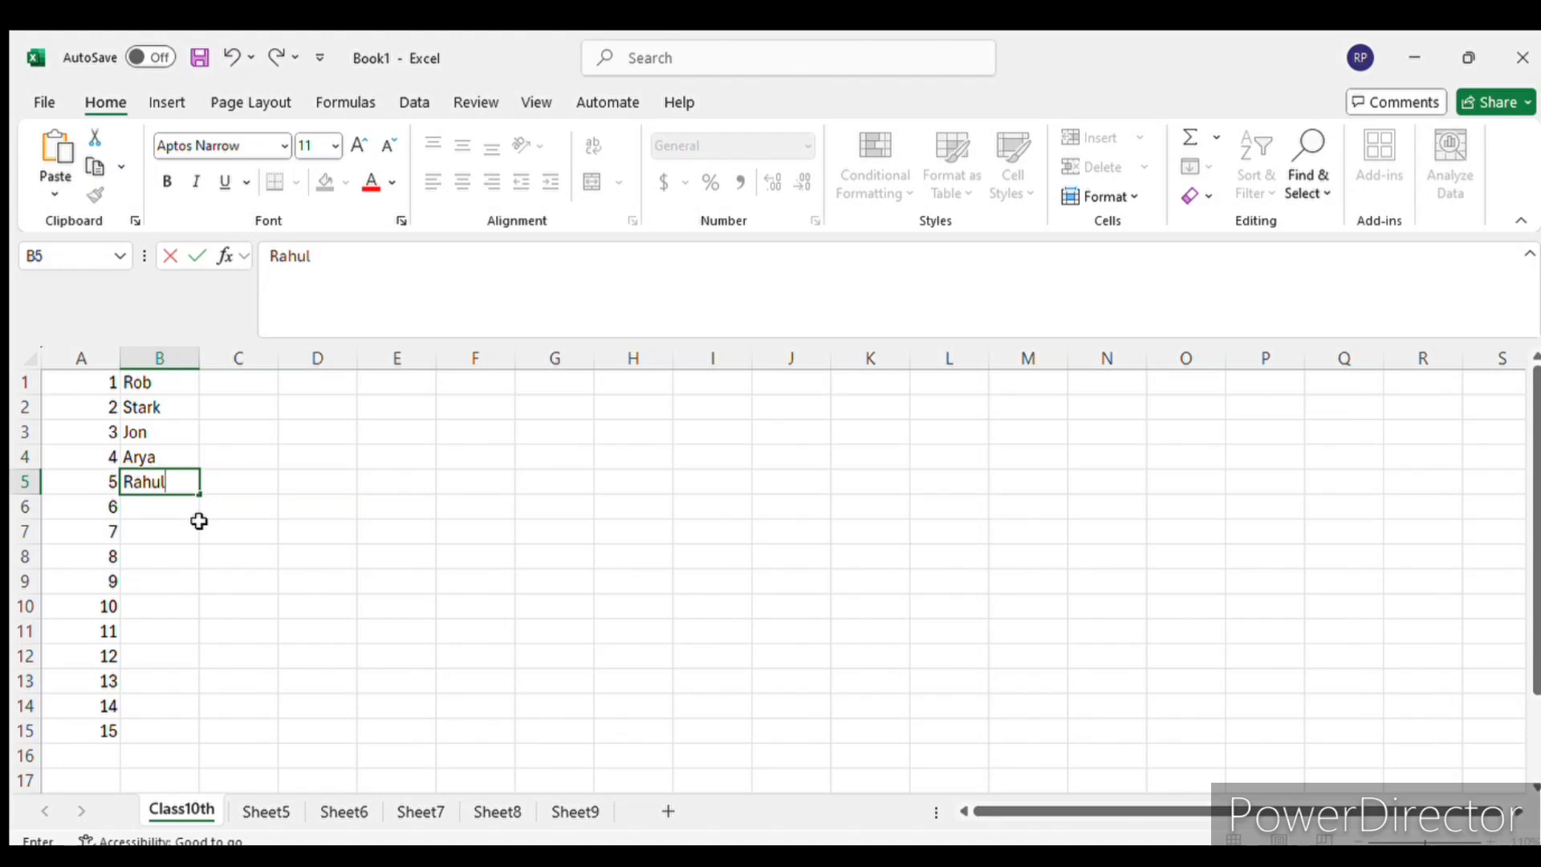
key(Return)
text(Arun)
key(Return)
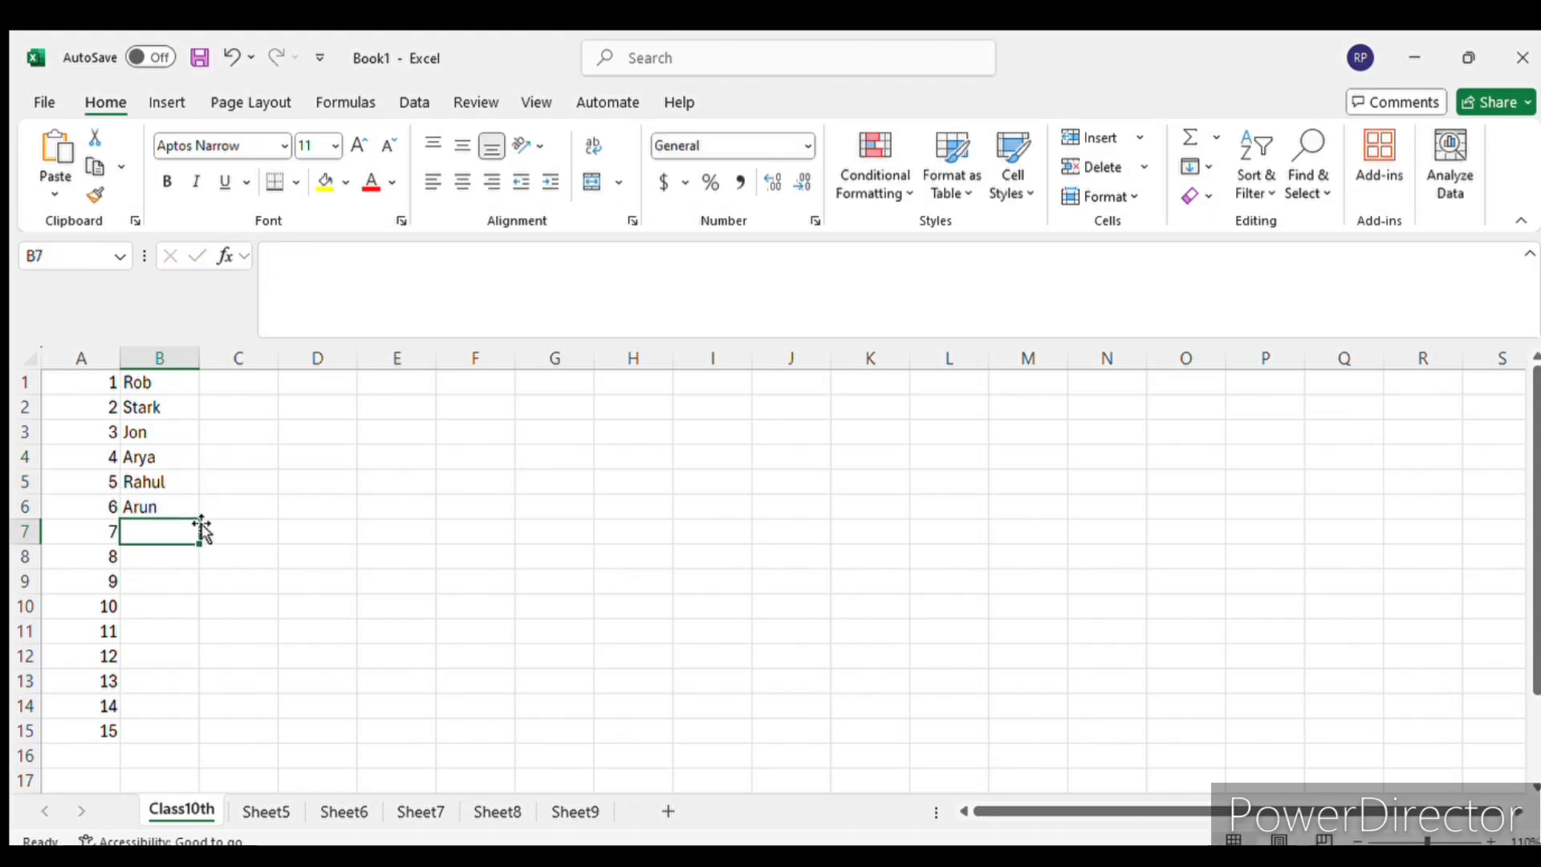
text(Alash)
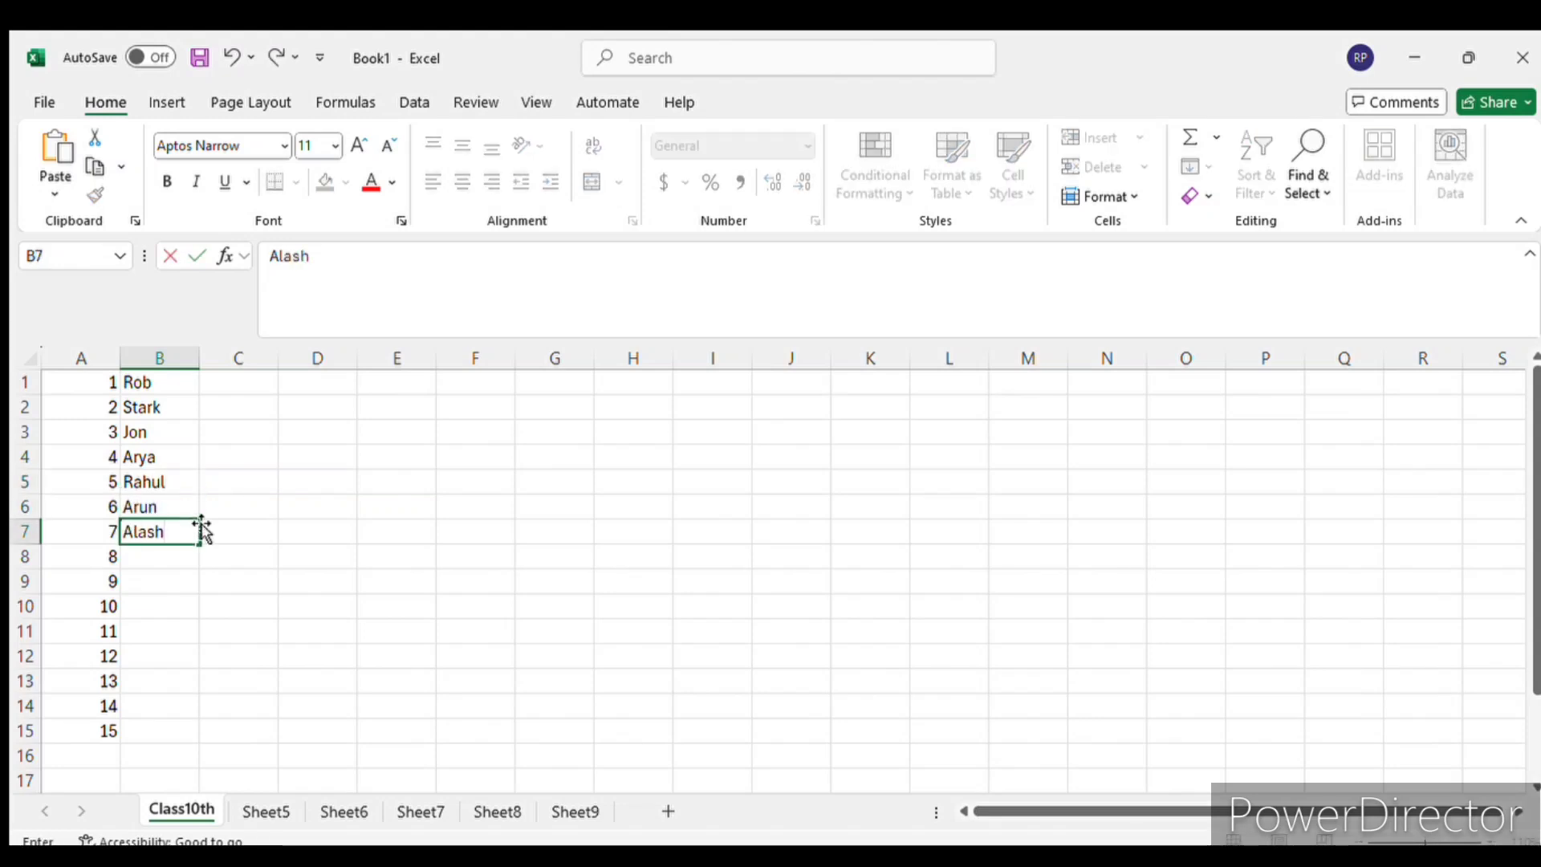
key(BackSpace)
text(ka)
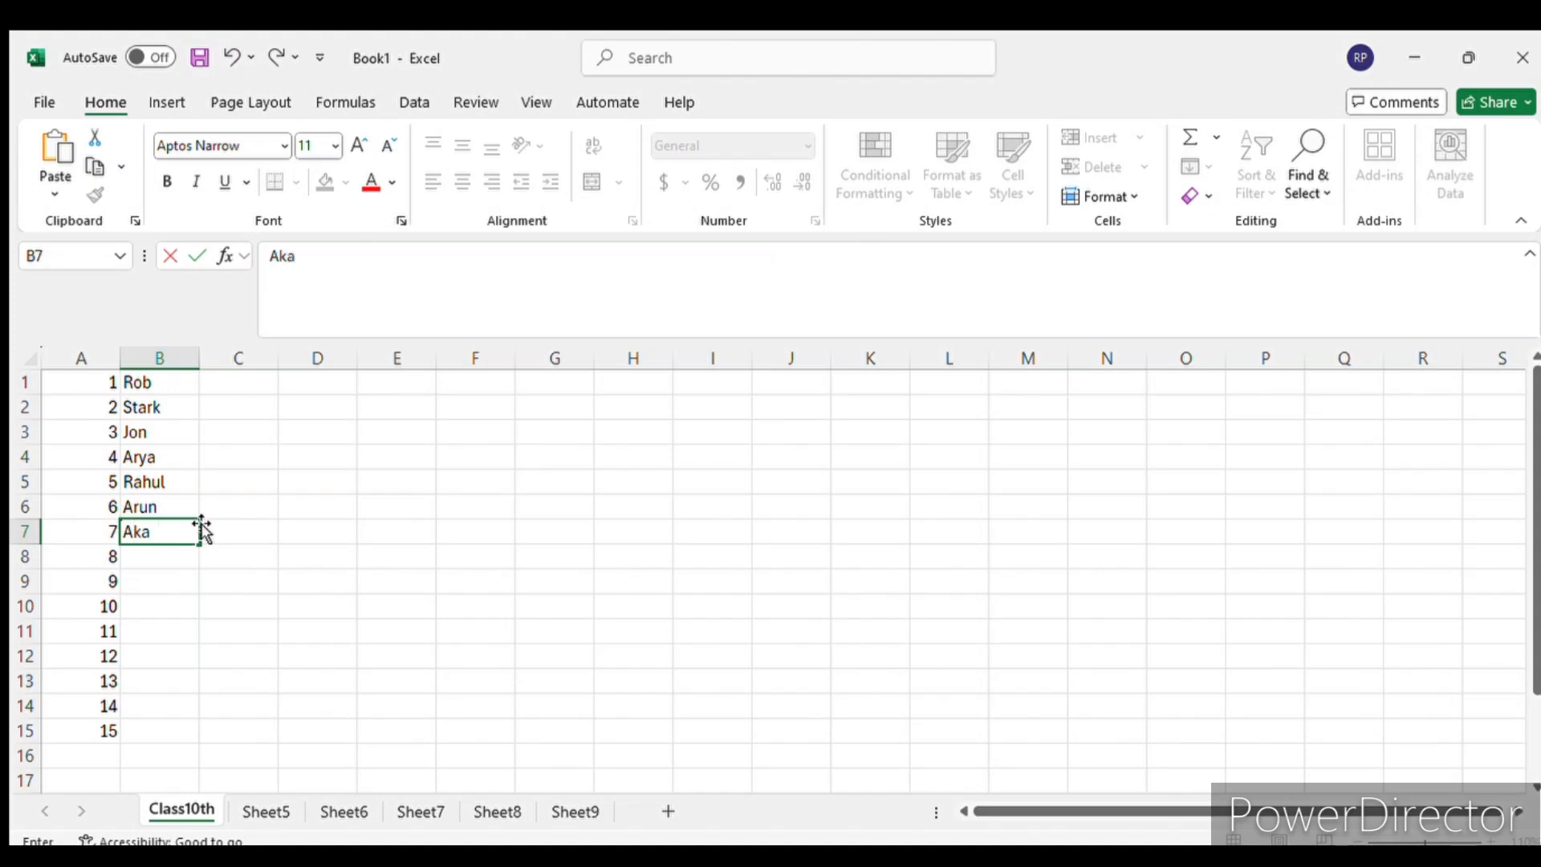
text(sh)
key(Return)
text(Raj)
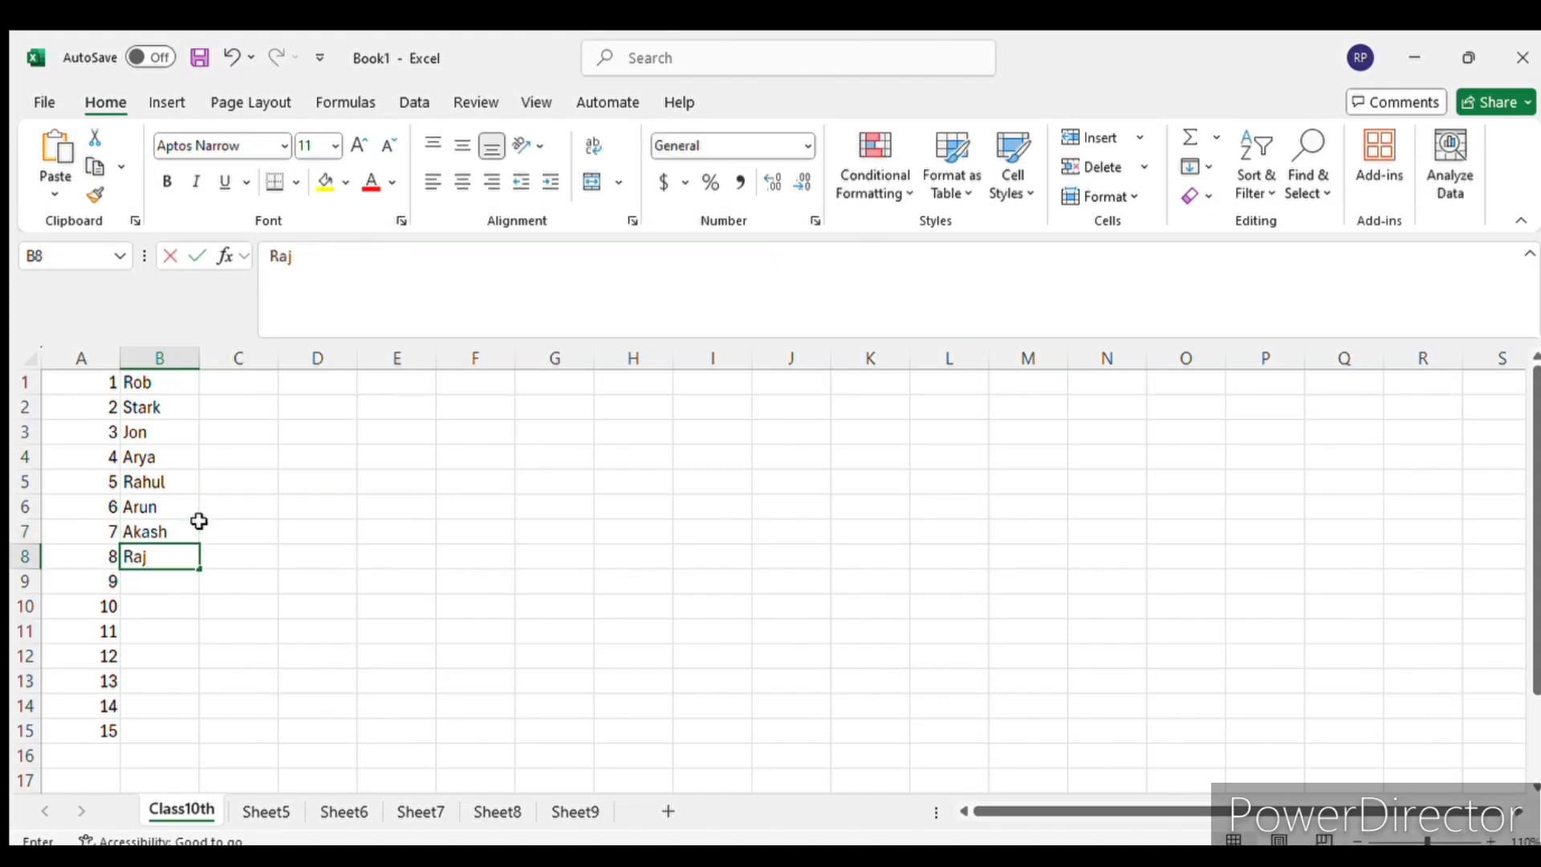
text(u)
key(Return)
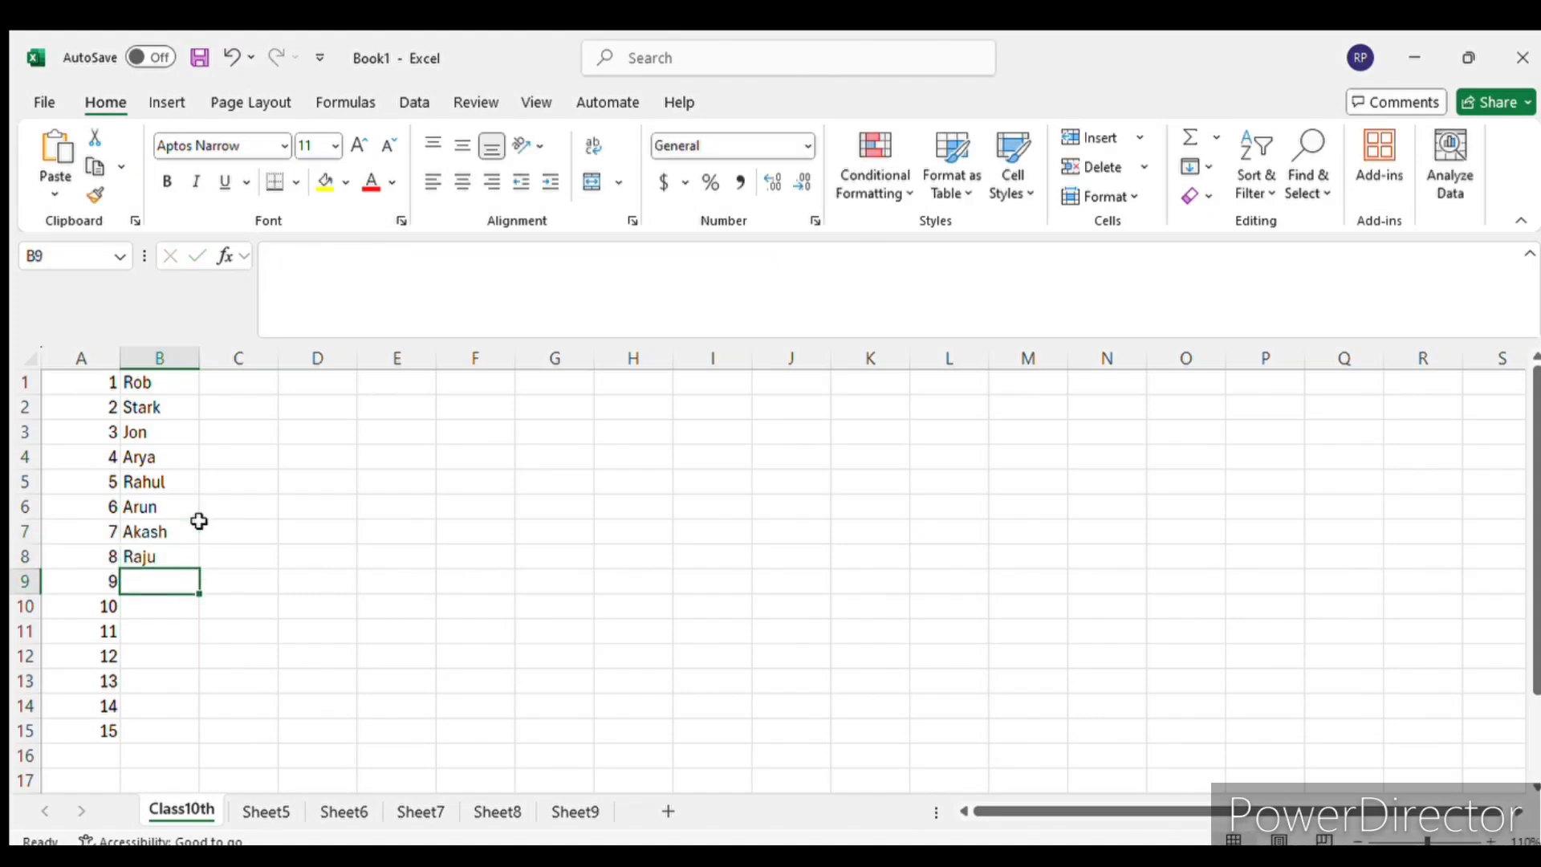
- Continue the name list in column B with three more first names in cells B9 to B11
text(Yola)
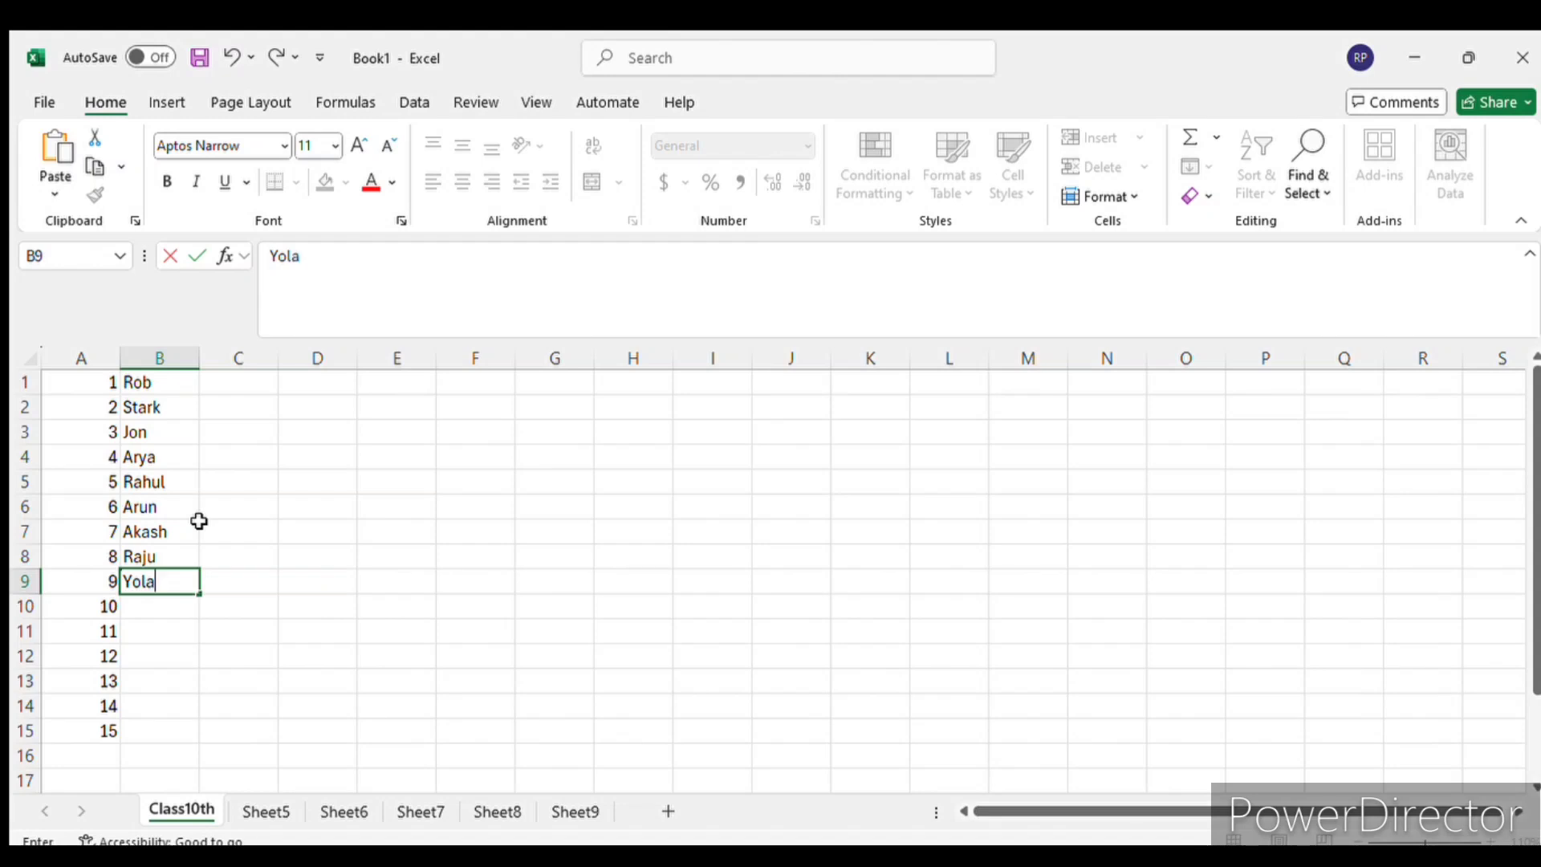
text(nda)
key(Return)
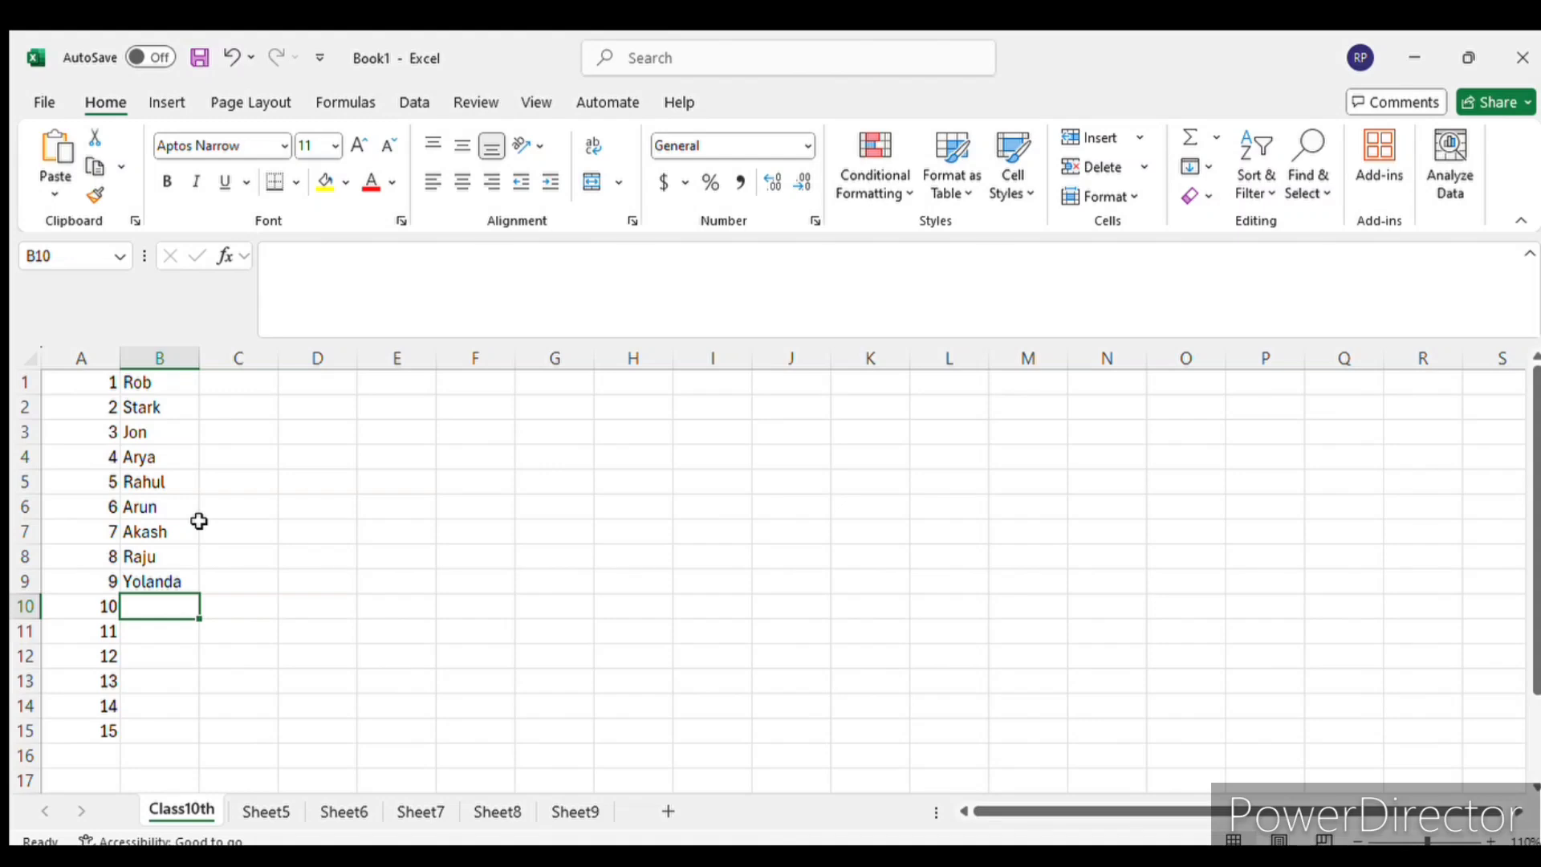
text(Suz)
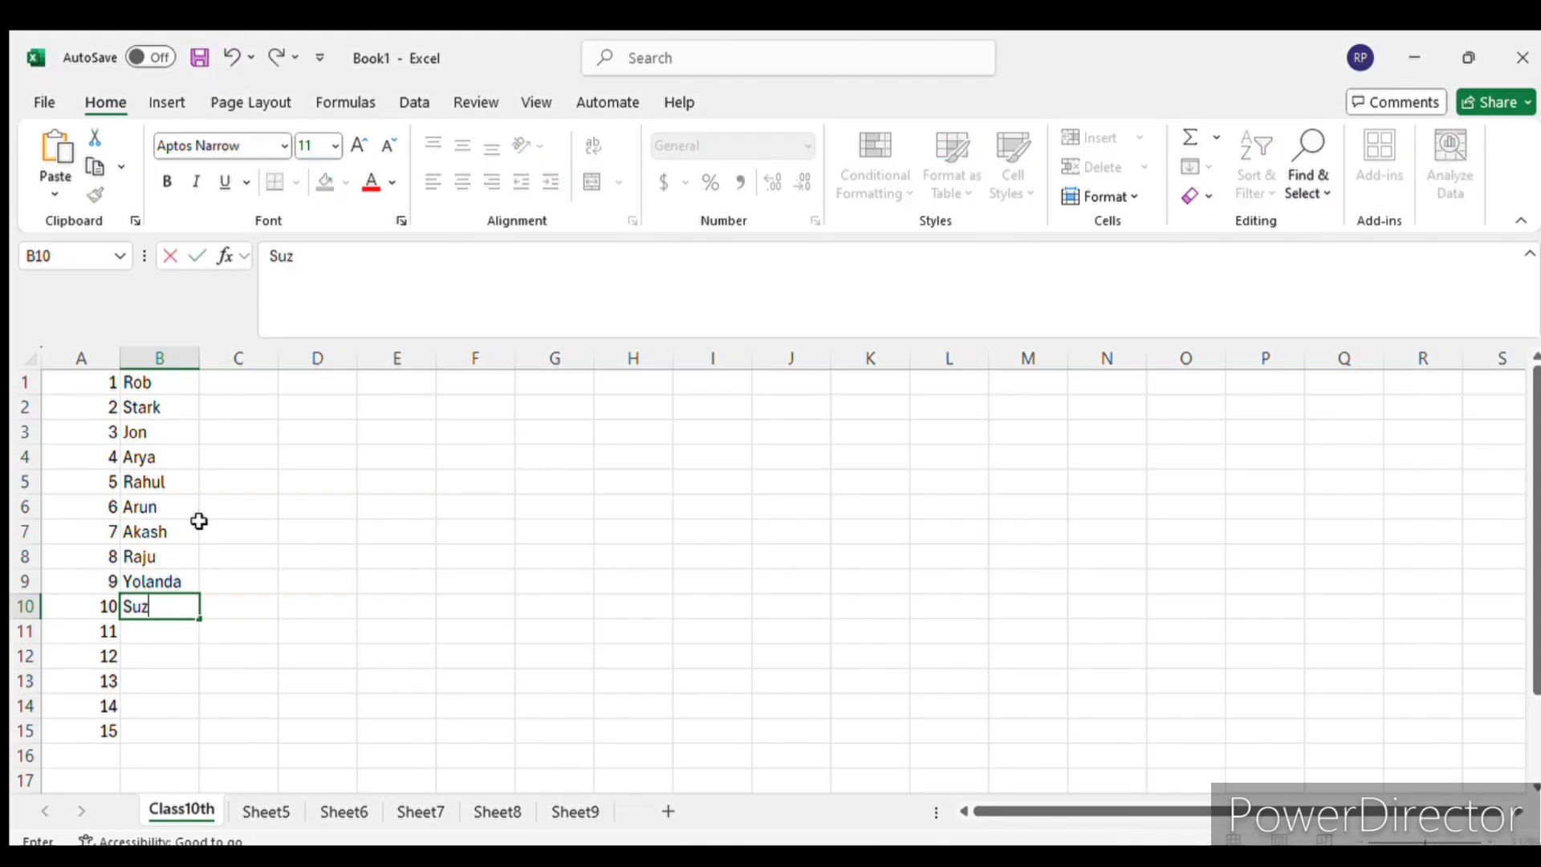
key(Return)
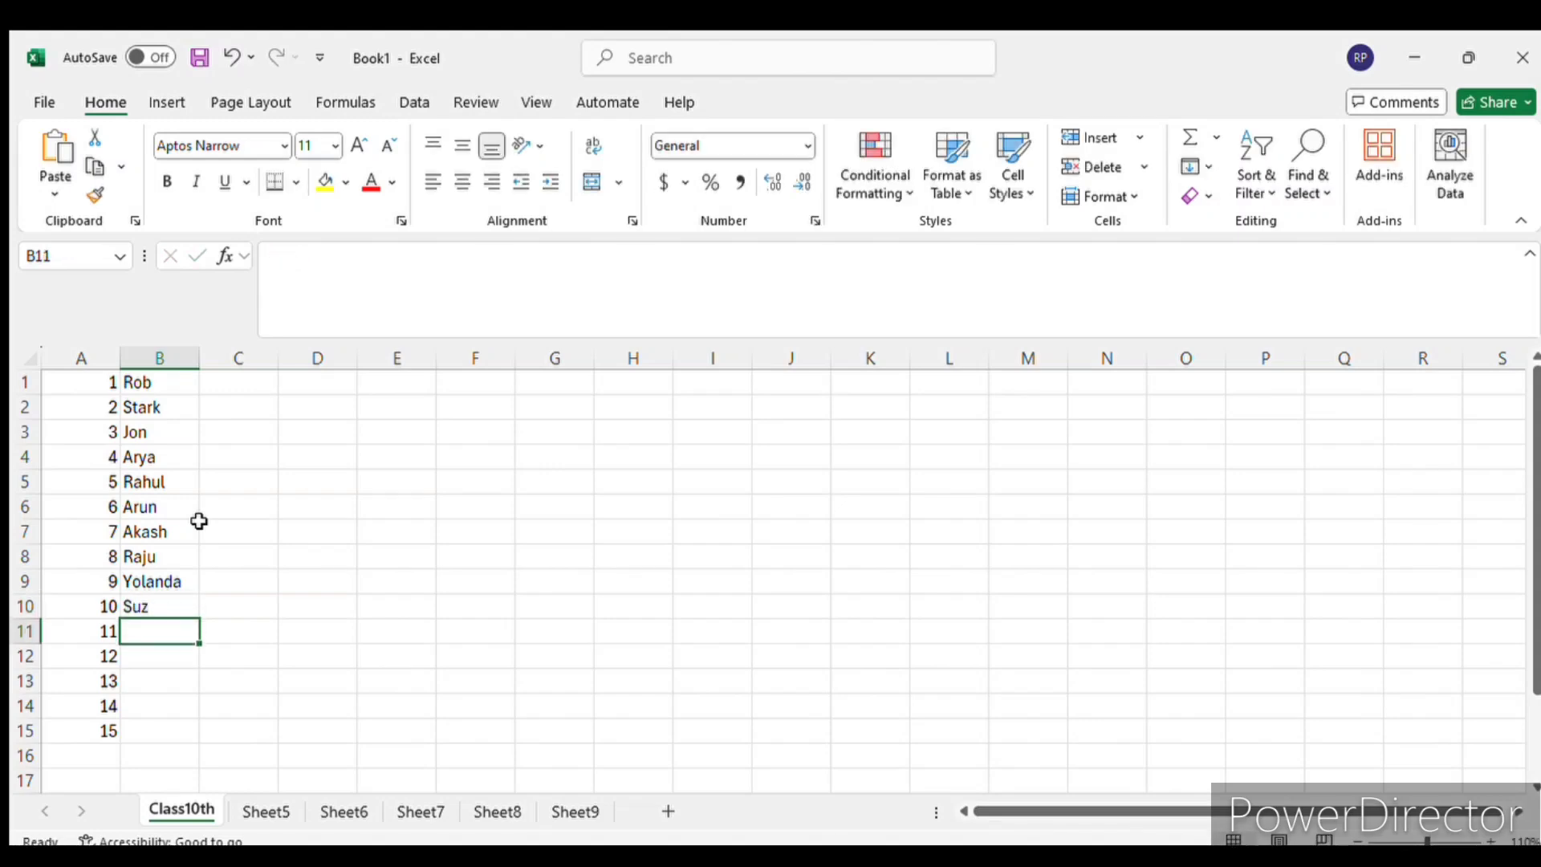
text(Rob)
key(Return)
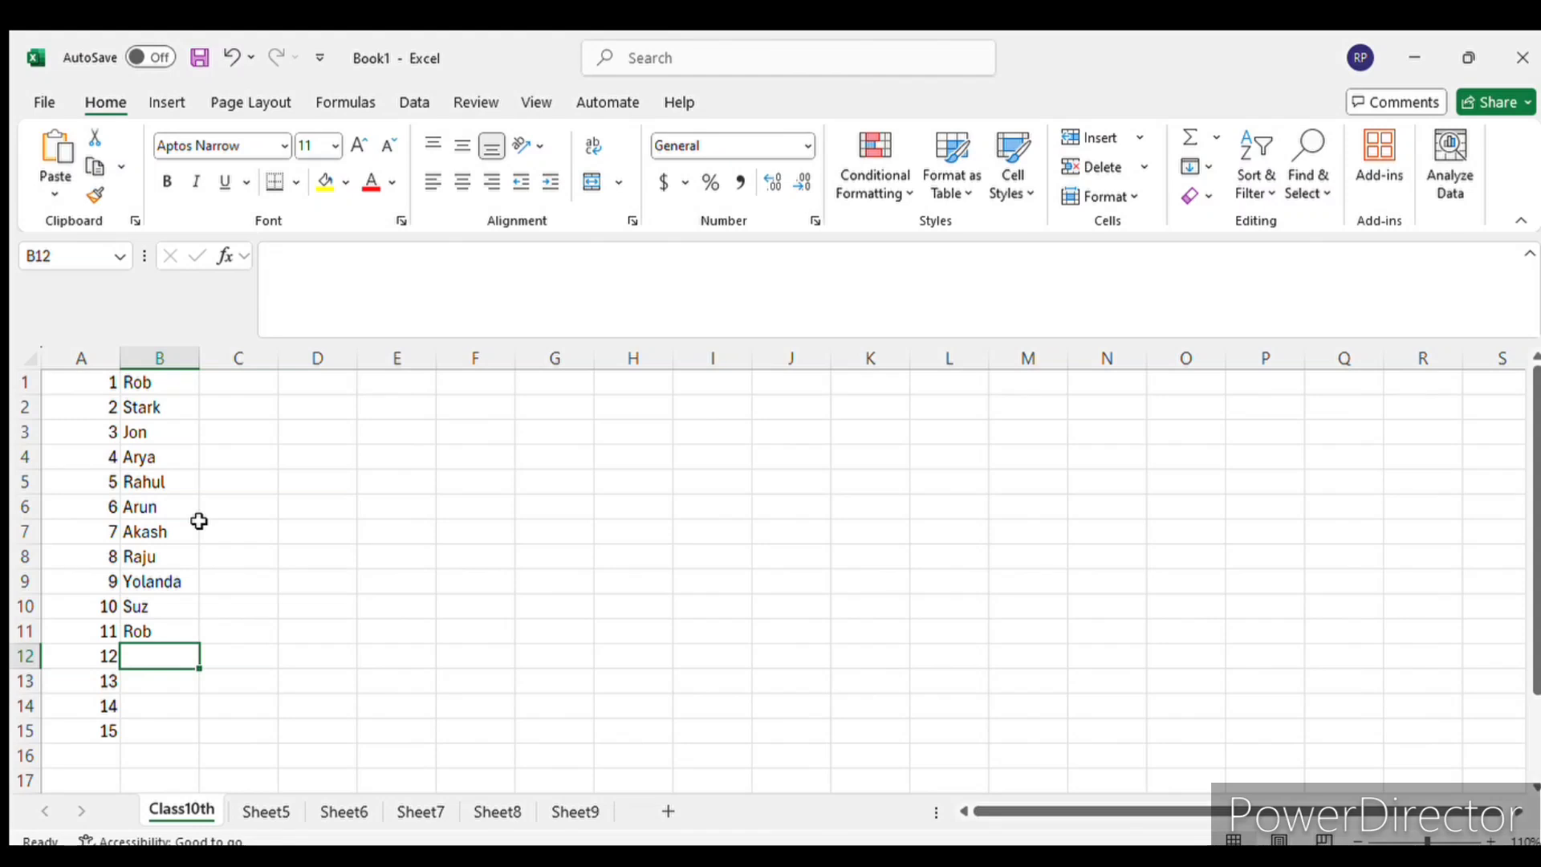
- Complete the name list with four first names in cells B12 to B15, beside the numbers 12 to 15
text(Ra)
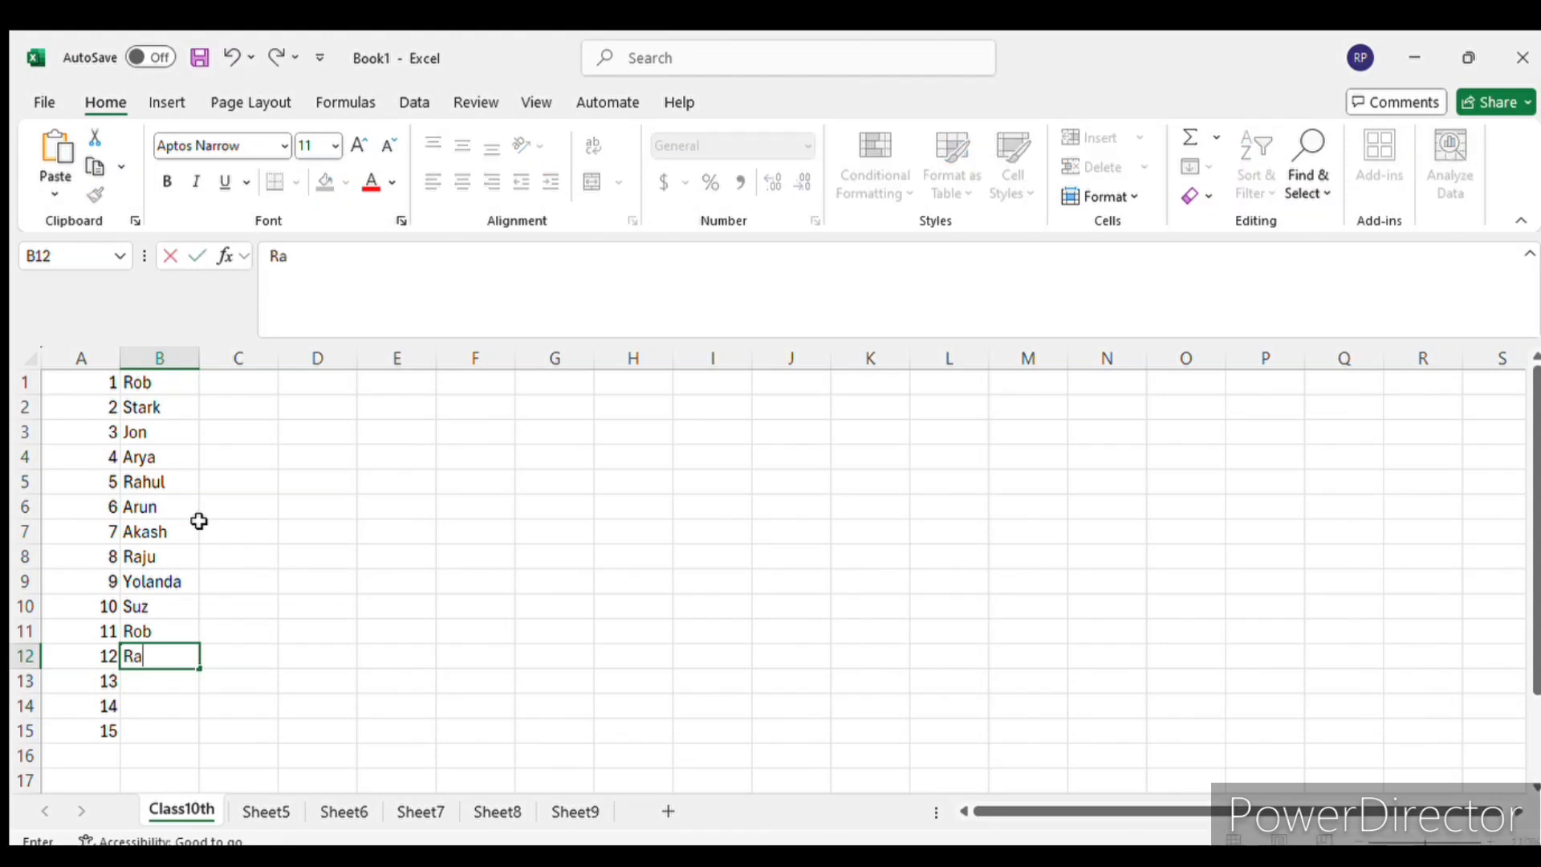
text(vi)
key(Return)
text(Ra)
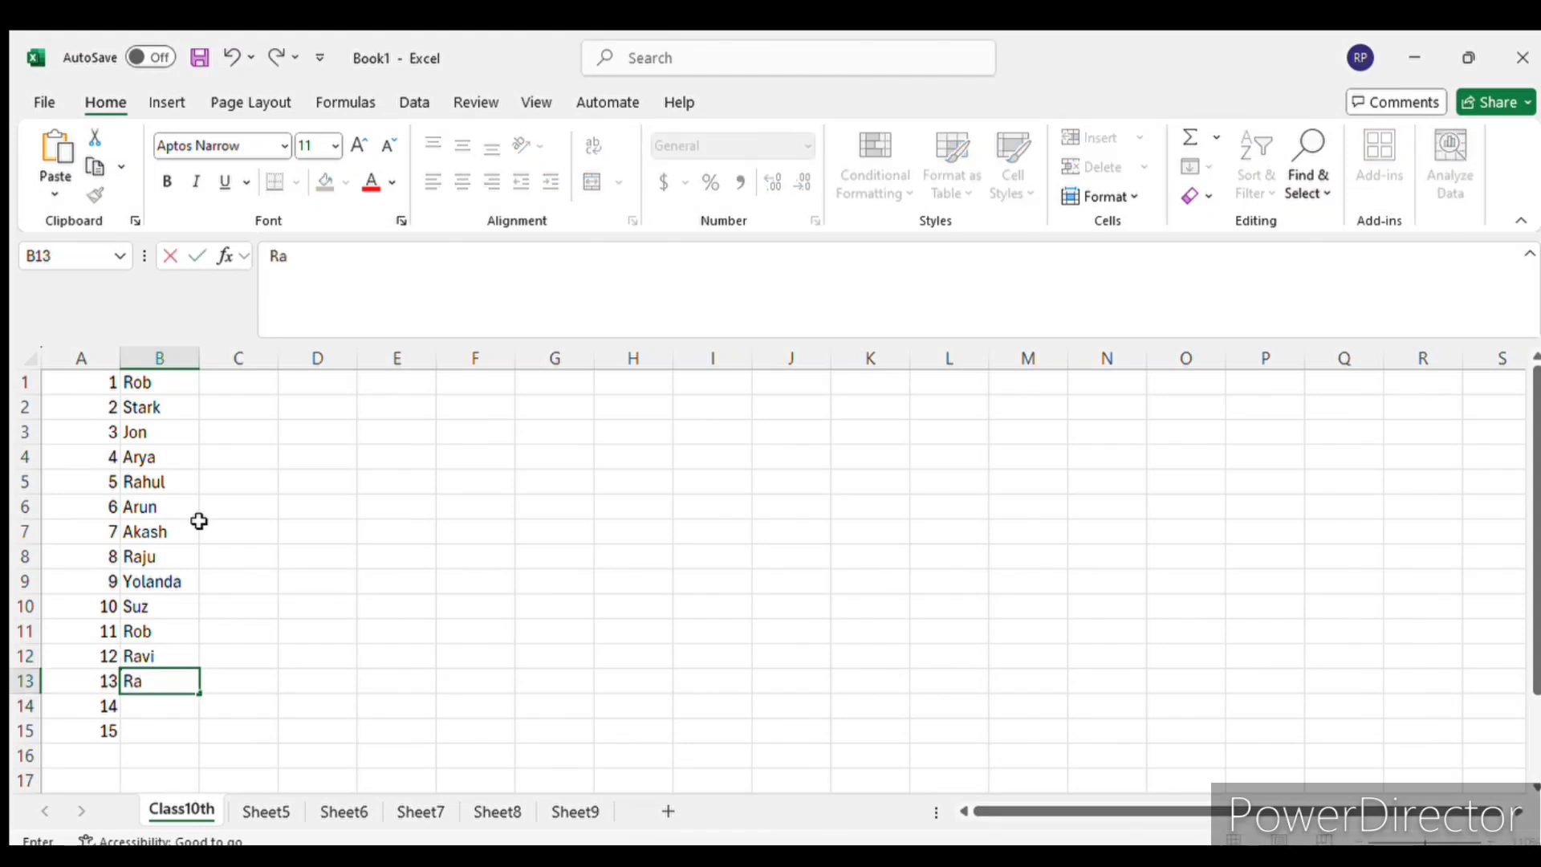
text(mesh)
key(Return)
text(Jon)
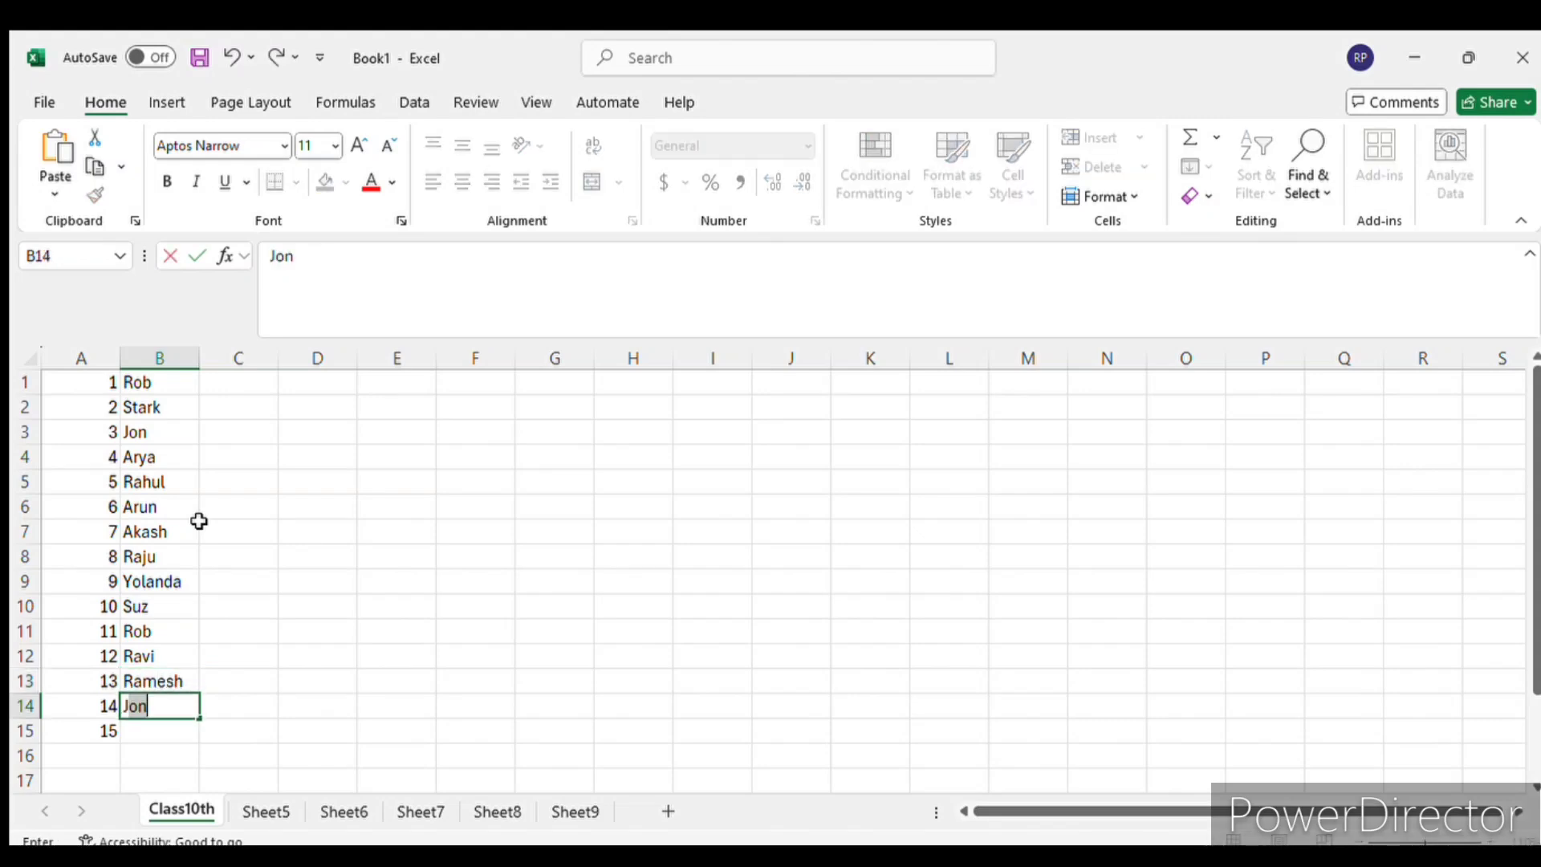
text(ny)
key(Return)
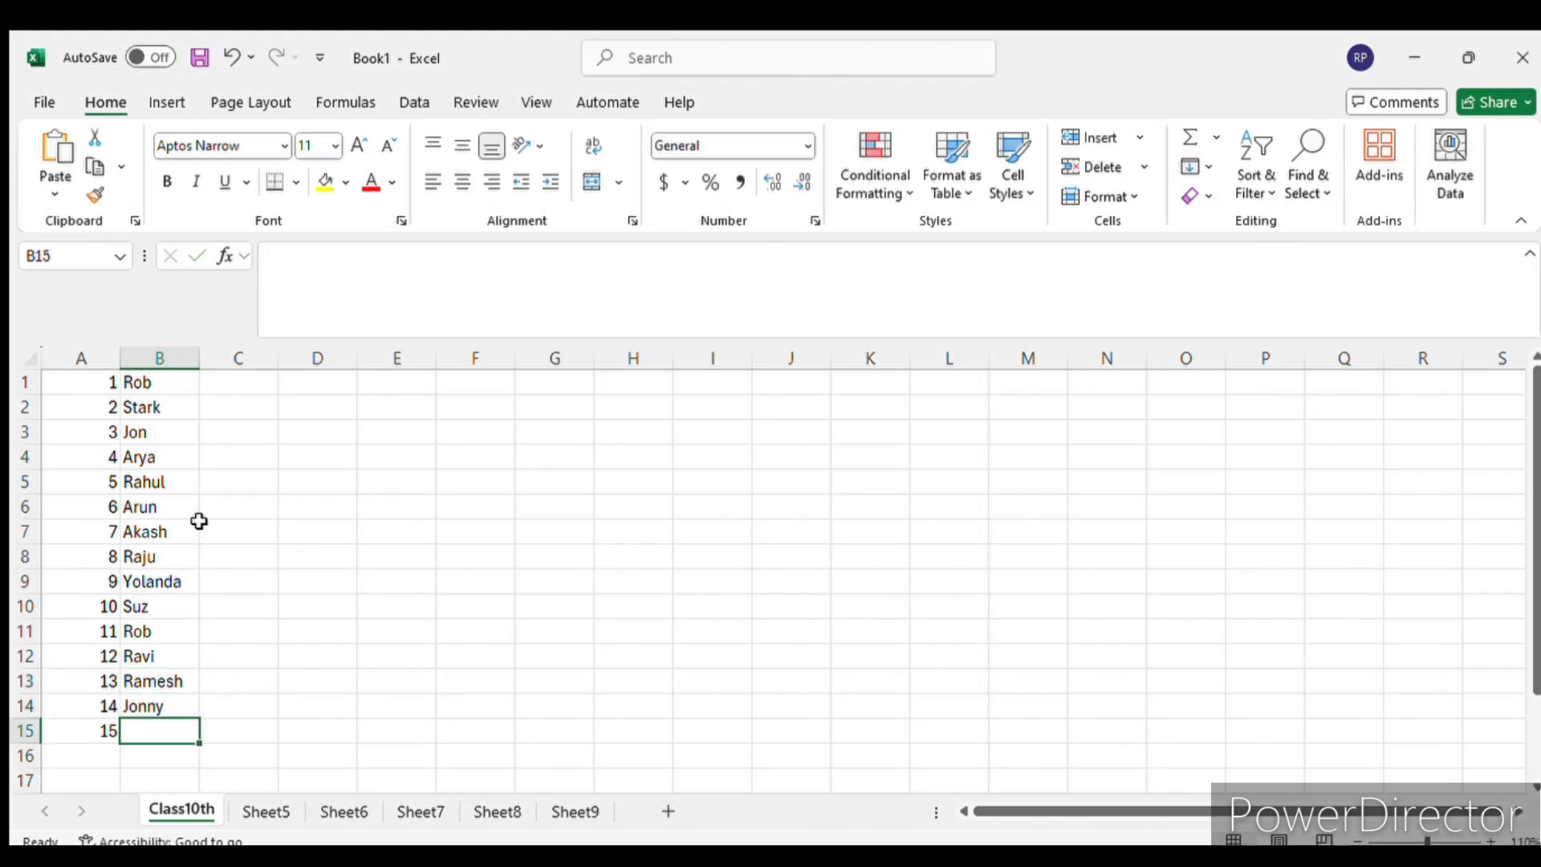
text(Dips)
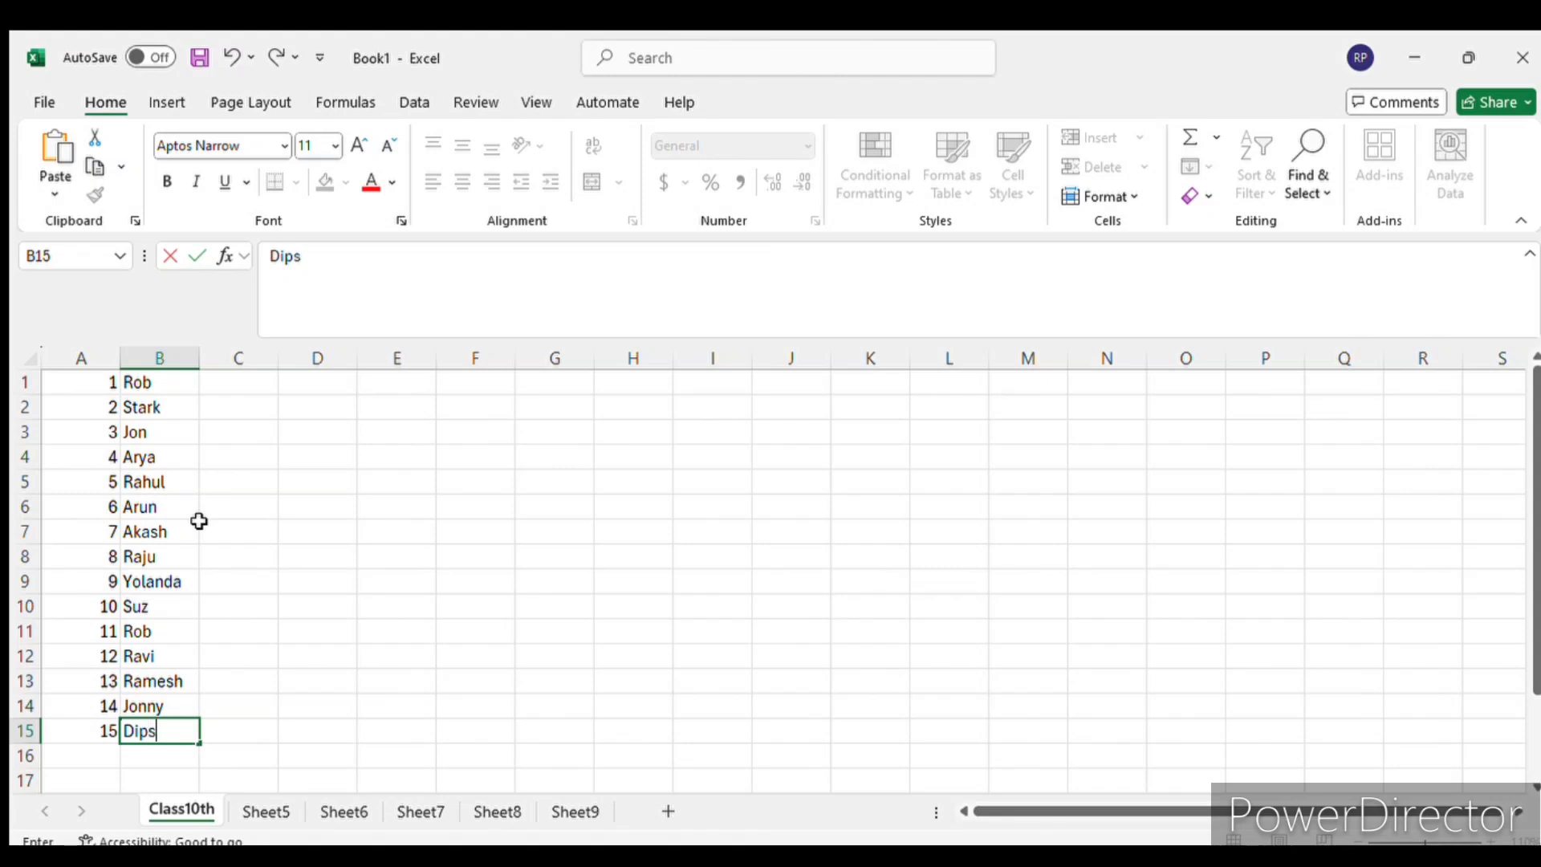
click(286, 455)
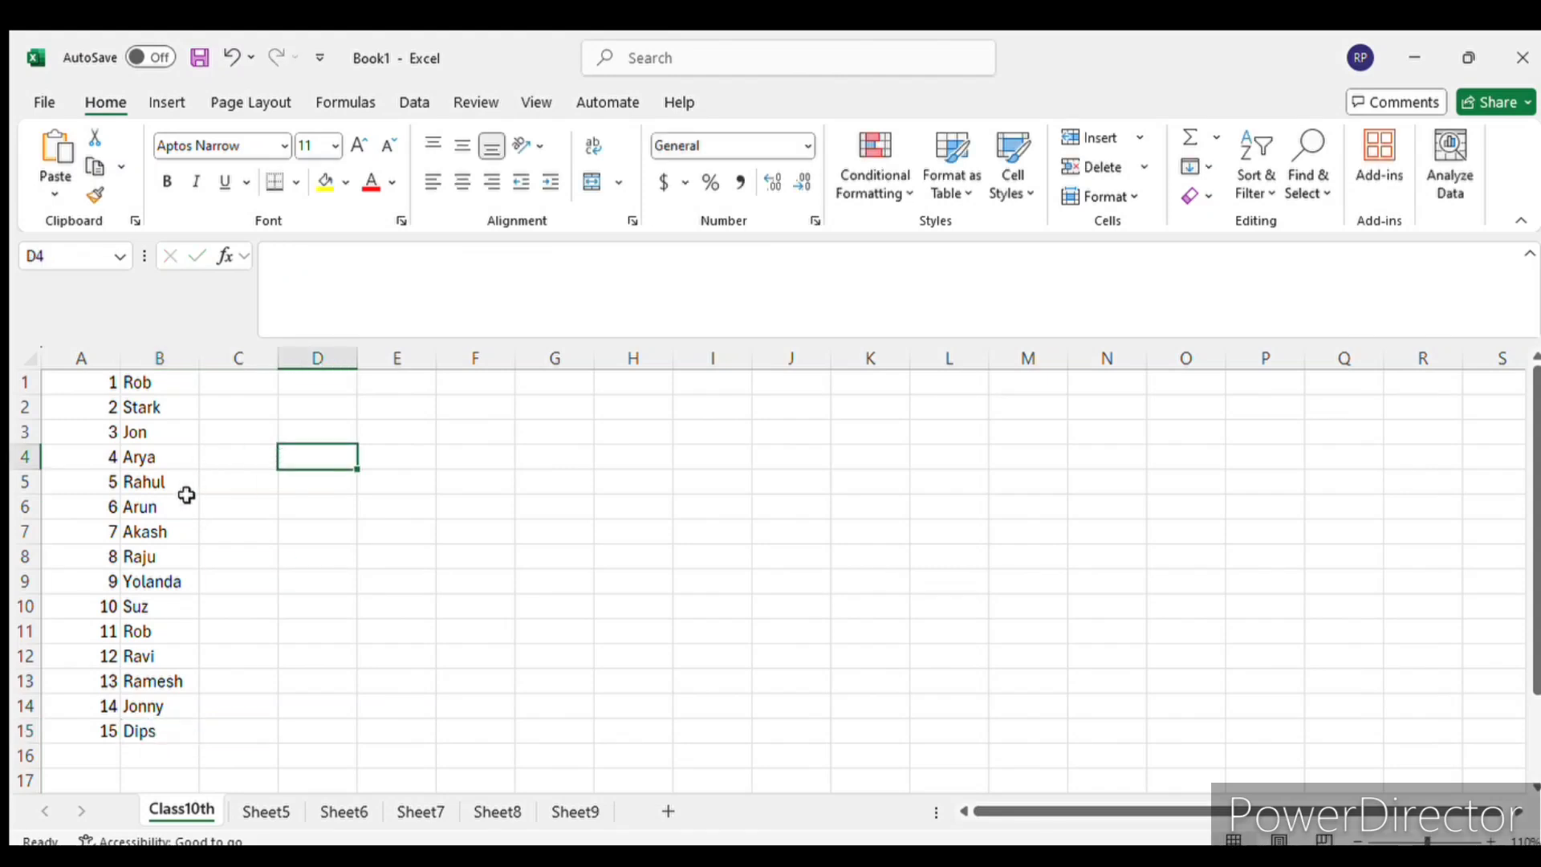
- Select the number range A1:A15 and check individual cells of the first row, including A1, B1 and C1
drag(84, 383, 75, 754)
drag(85, 383, 51, 722)
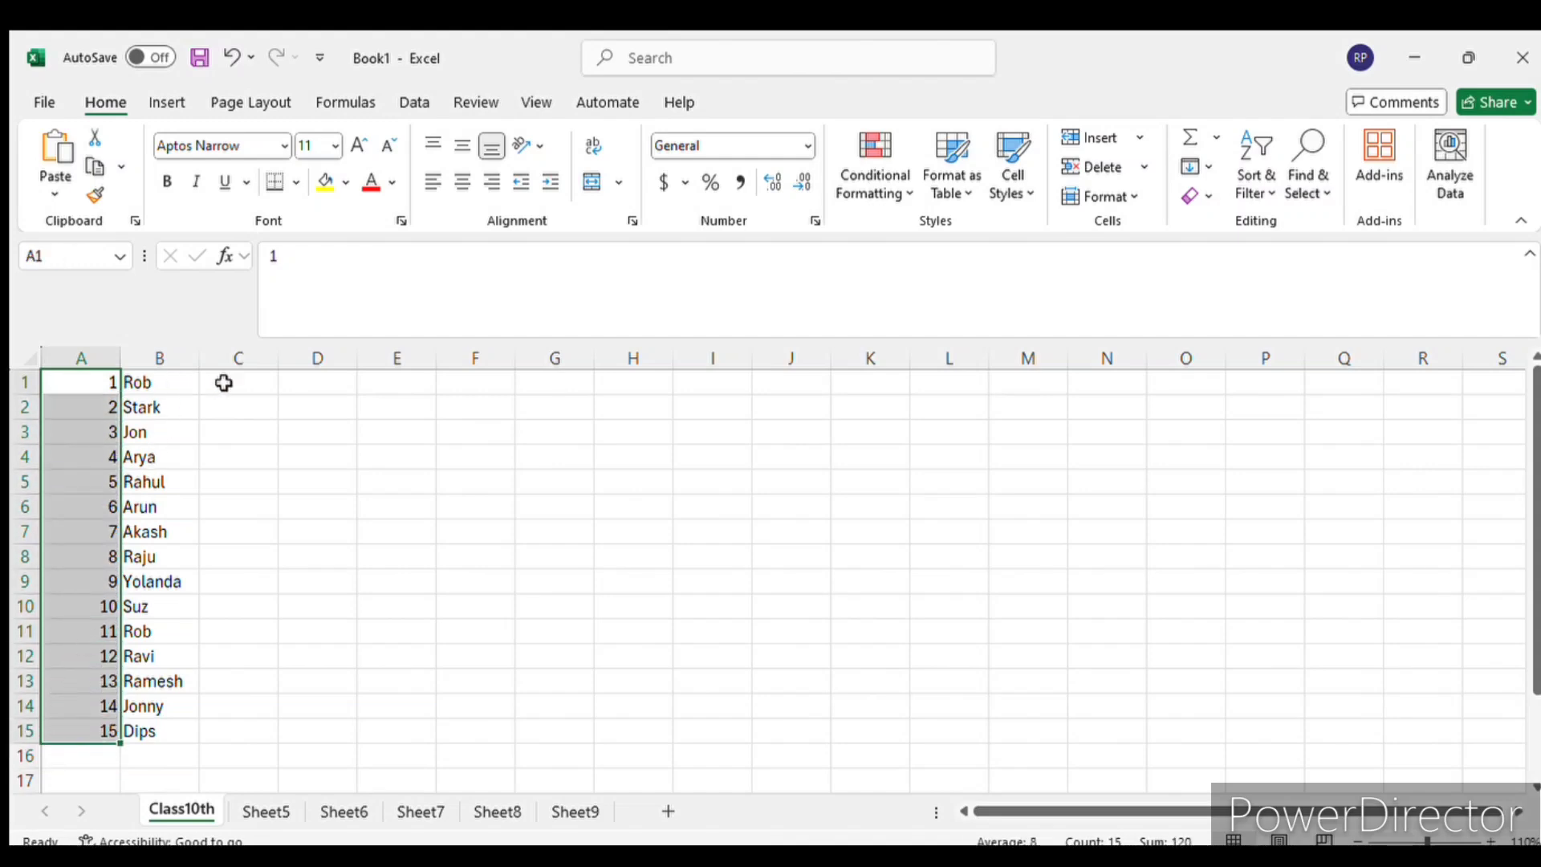
click(260, 381)
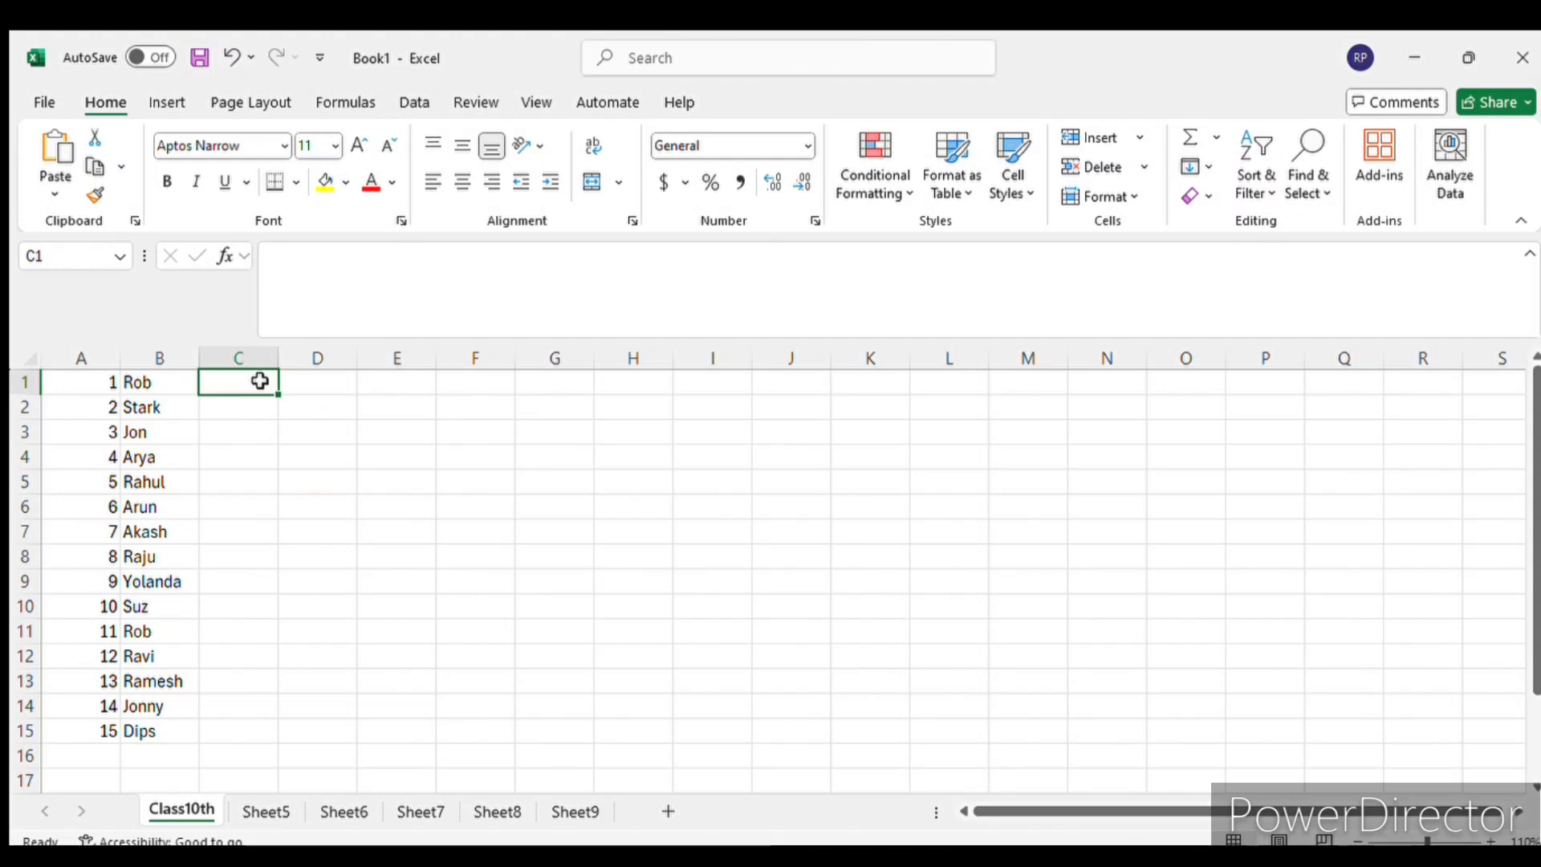
click(110, 384)
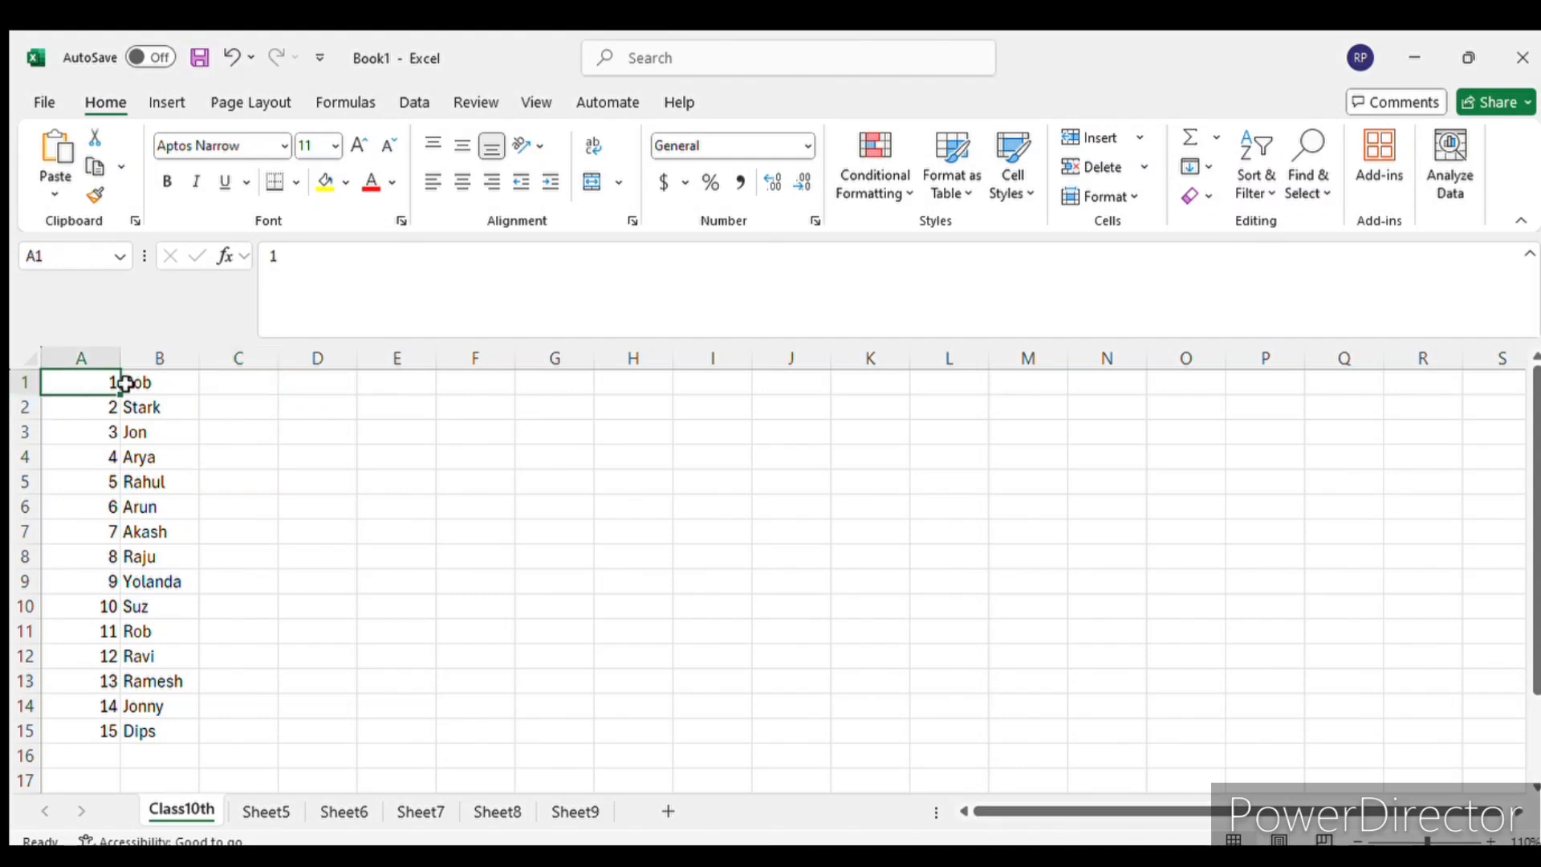
click(170, 382)
click(117, 383)
- Enter 50 in cell C1 and 40 in cell C2 beside the first two names
click(271, 383)
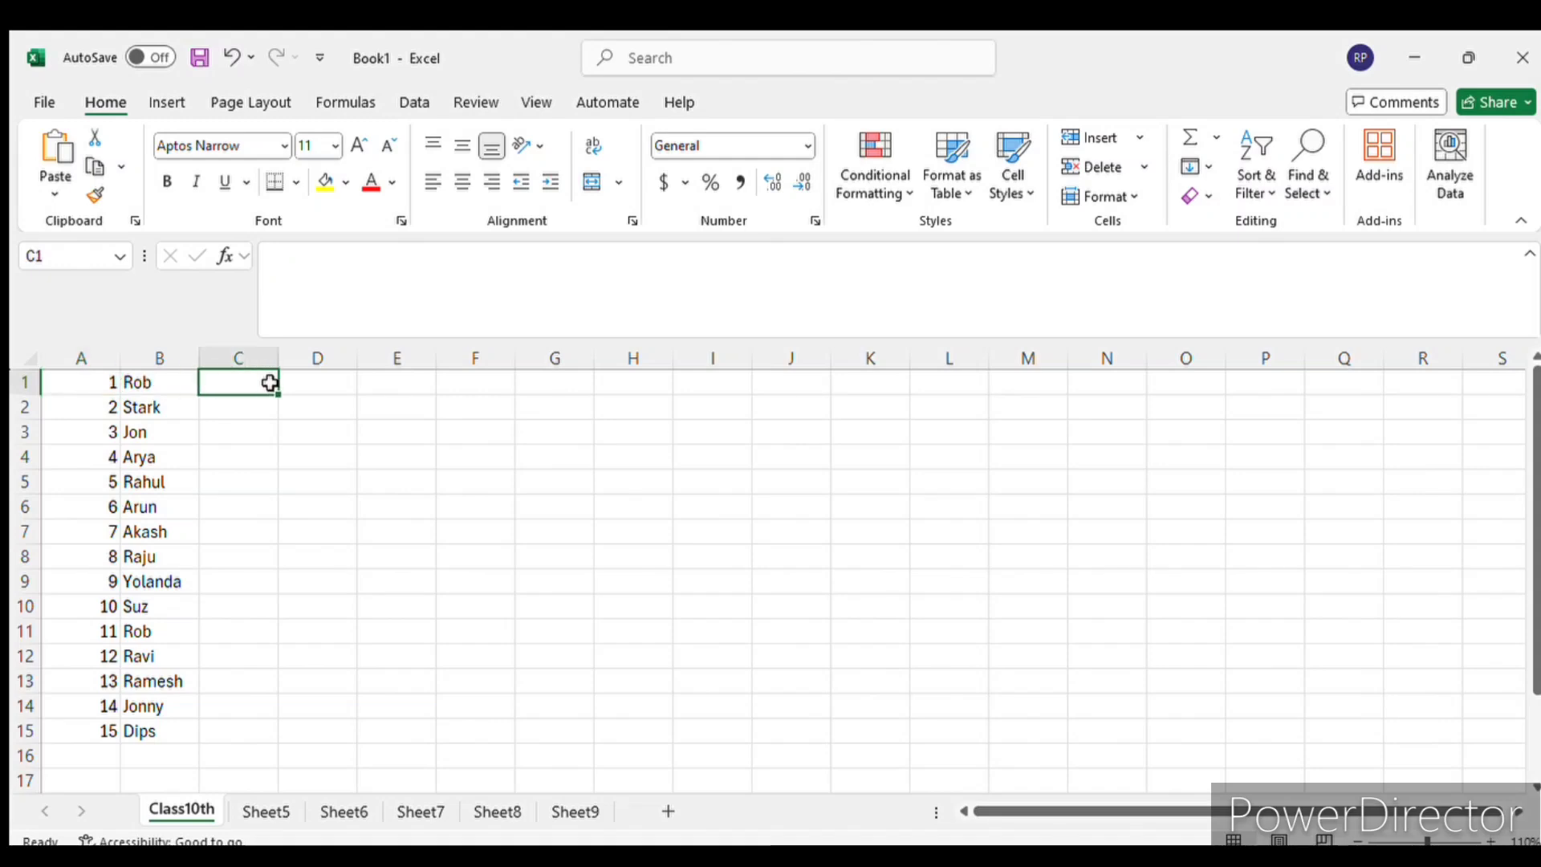
text(5)
key(Return)
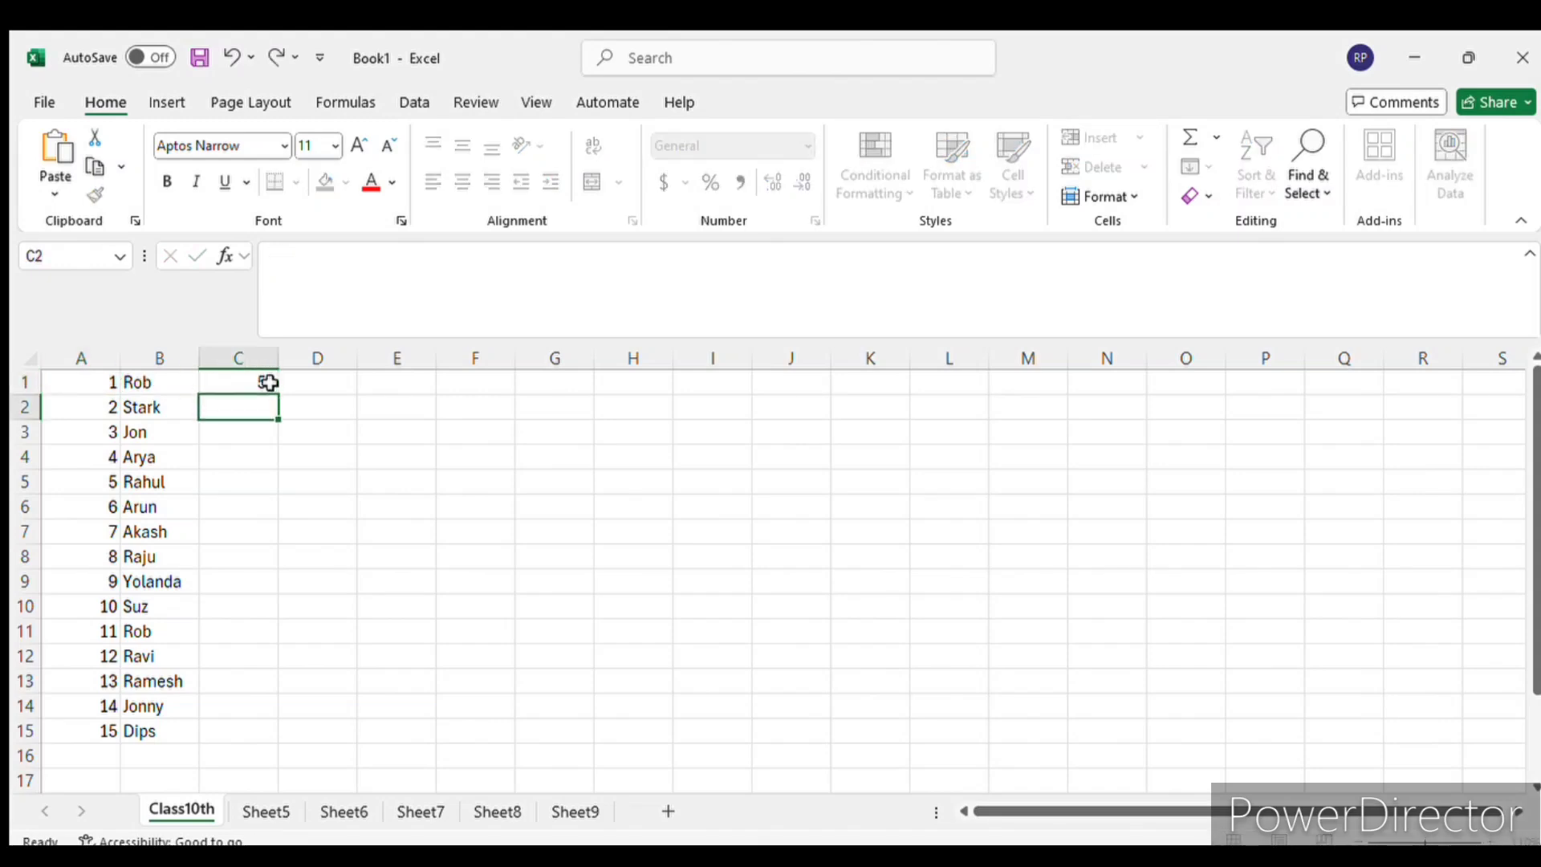
text(40)
- Enter 40 in cell D1 and 30 in cell D2 for the first two names
key(Tab)
key(Up)
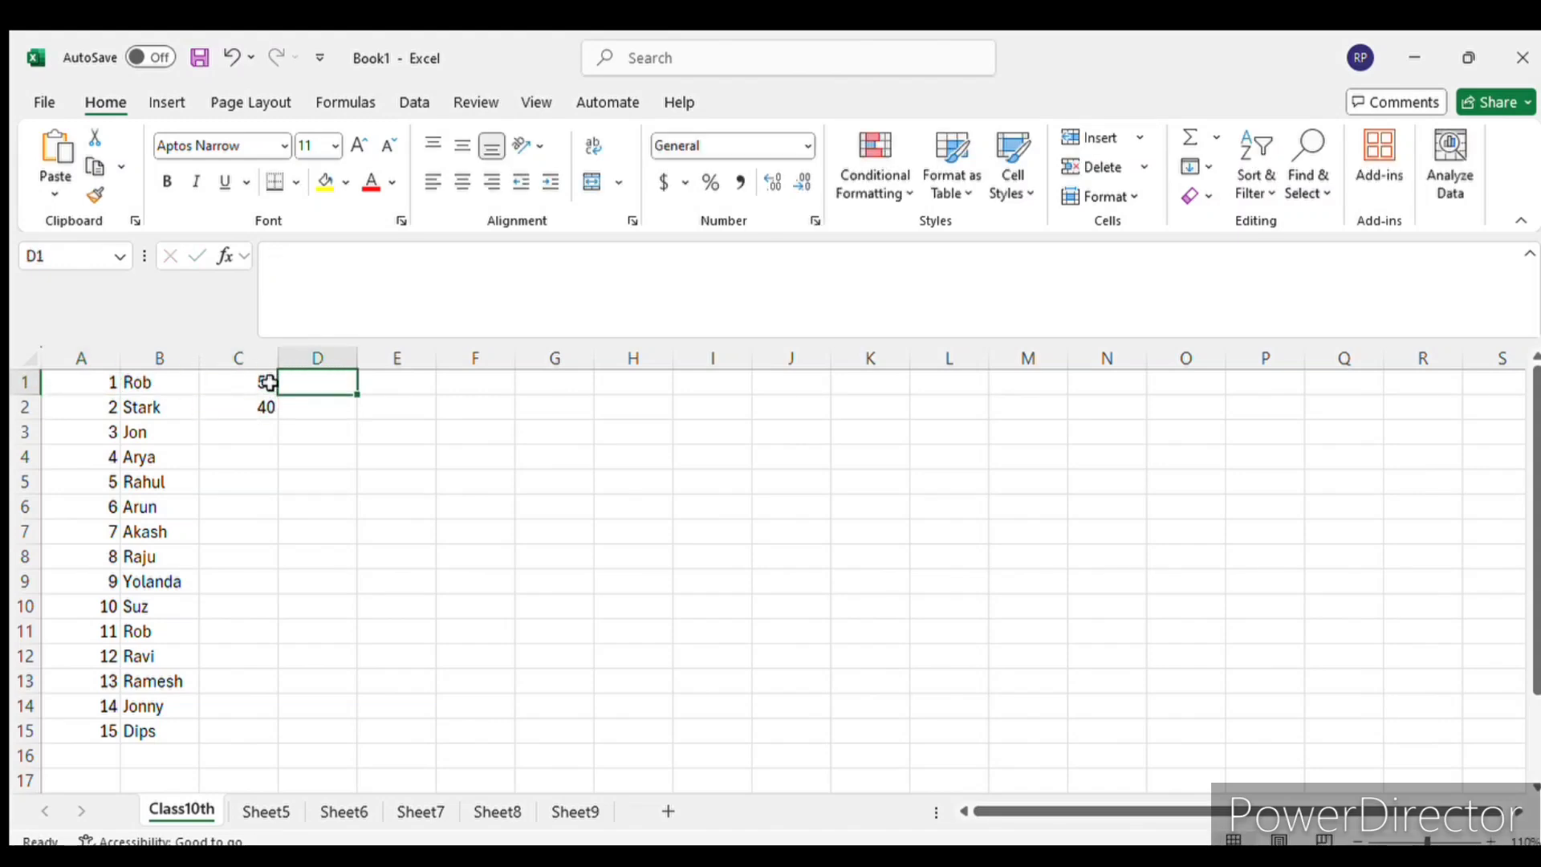
text(40)
key(Return)
text(3)
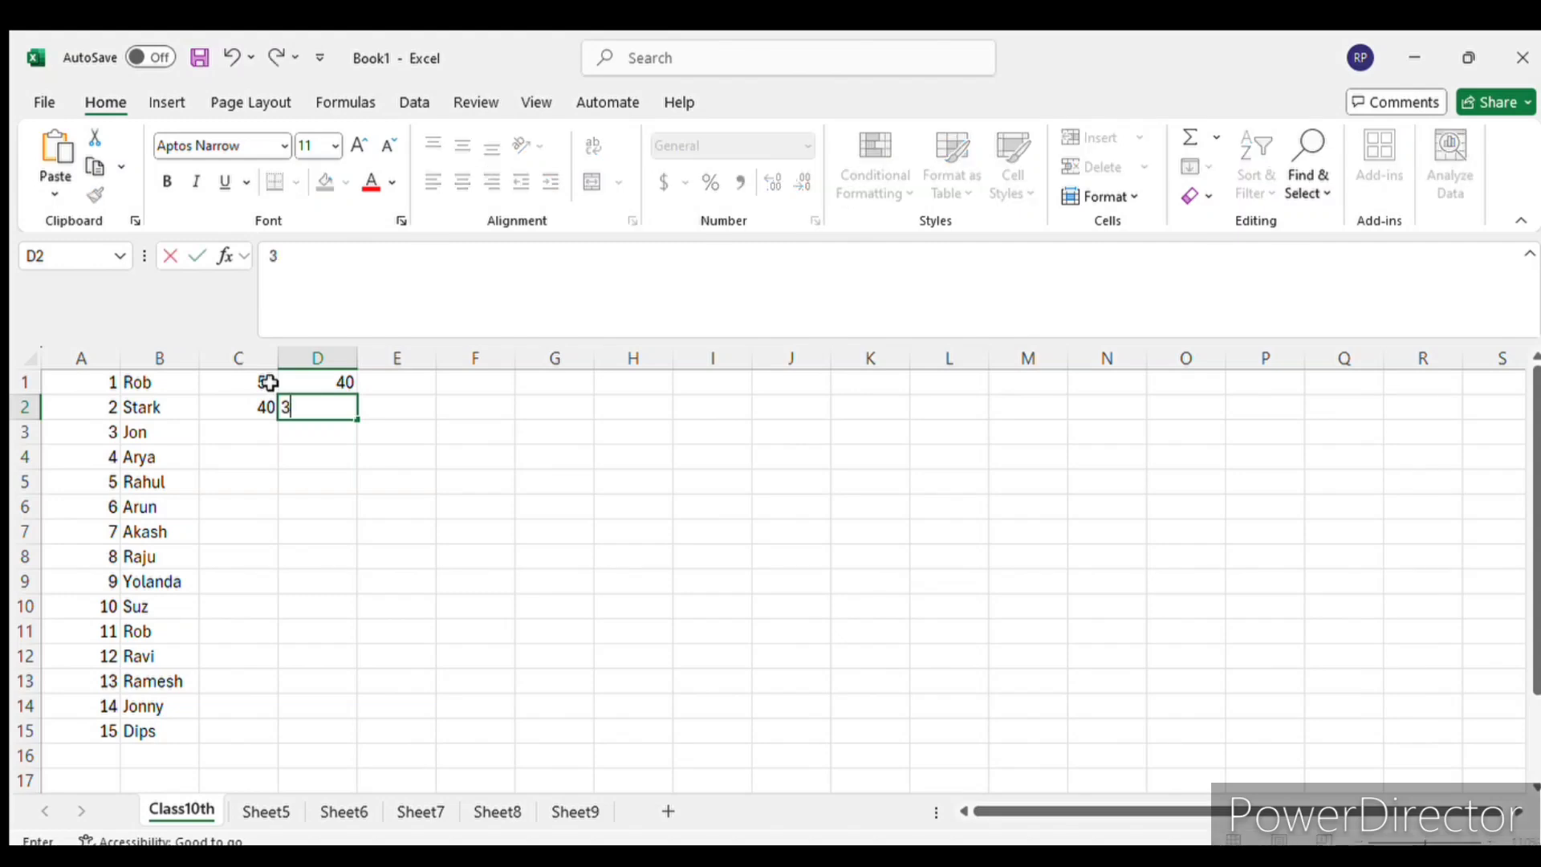
text(0)
key(Return)
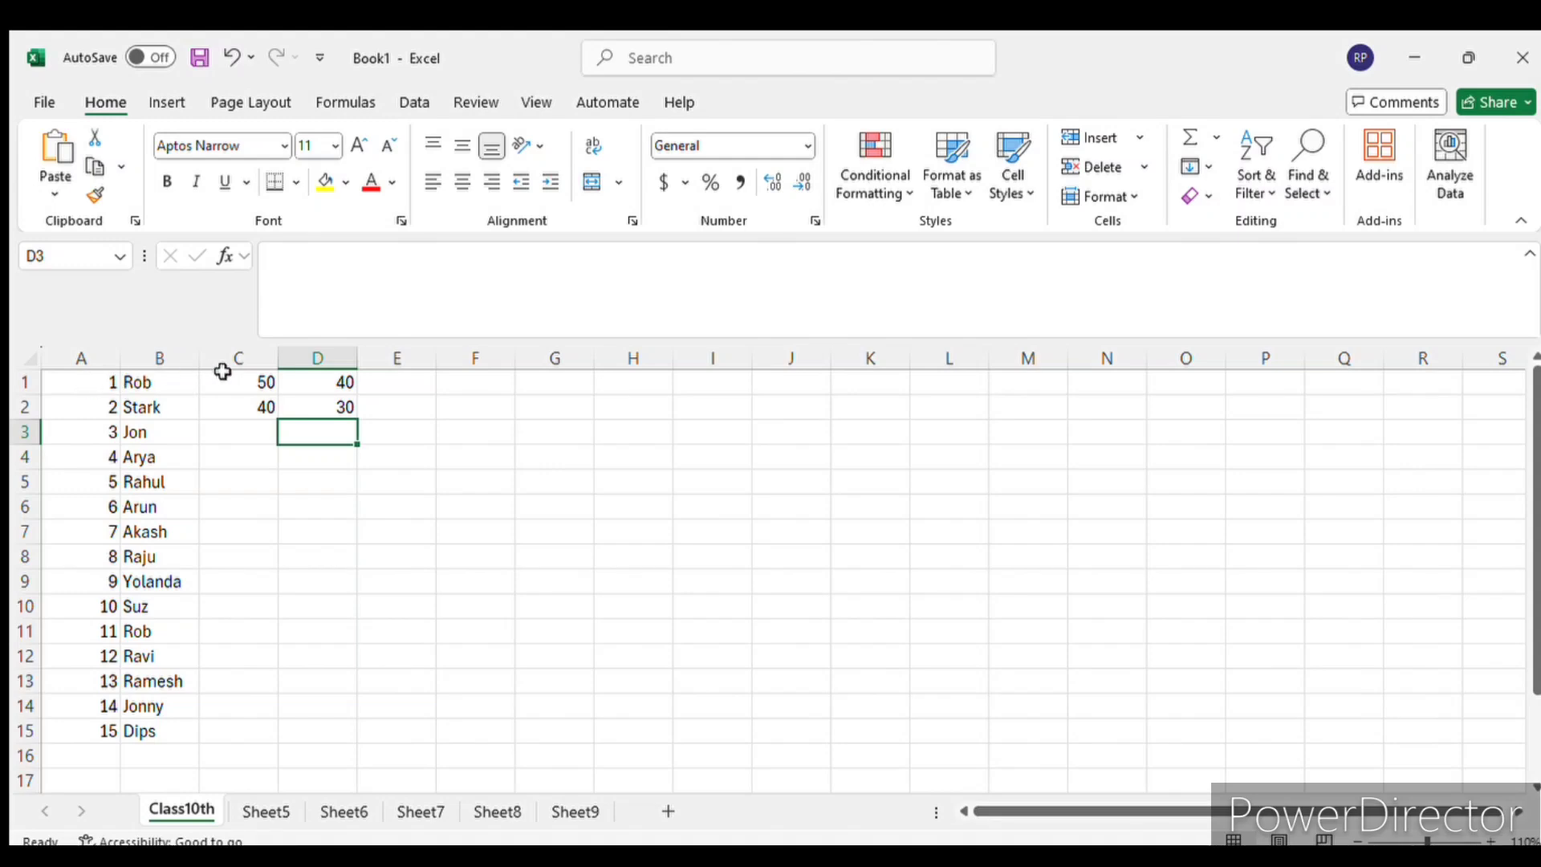
- Highlight columns B, C and D one after another and check the values in C1, D1 and D2
click(166, 358)
click(233, 358)
click(313, 358)
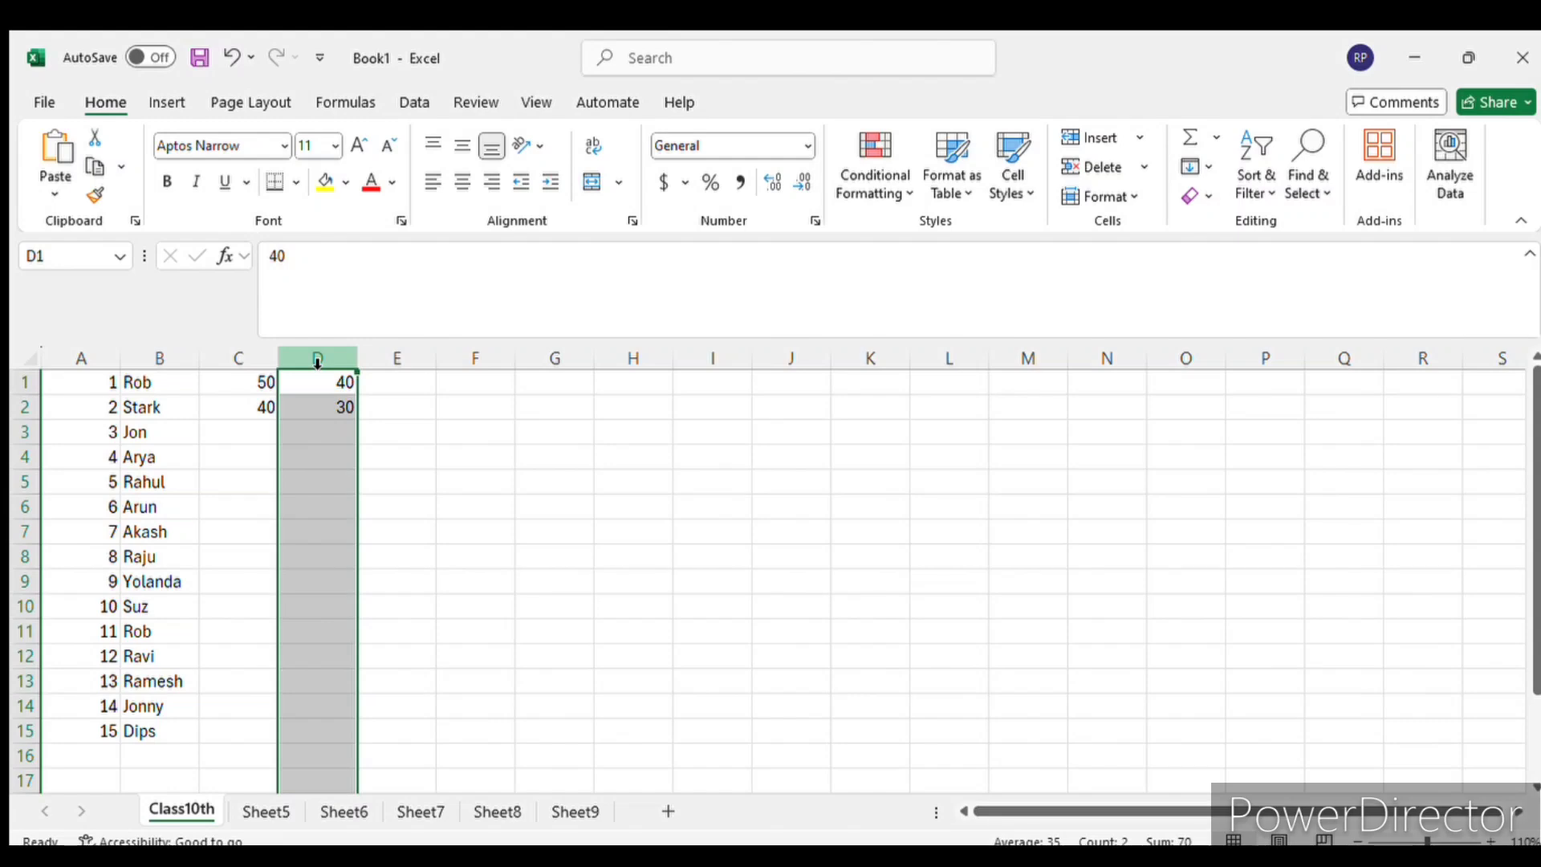
click(253, 389)
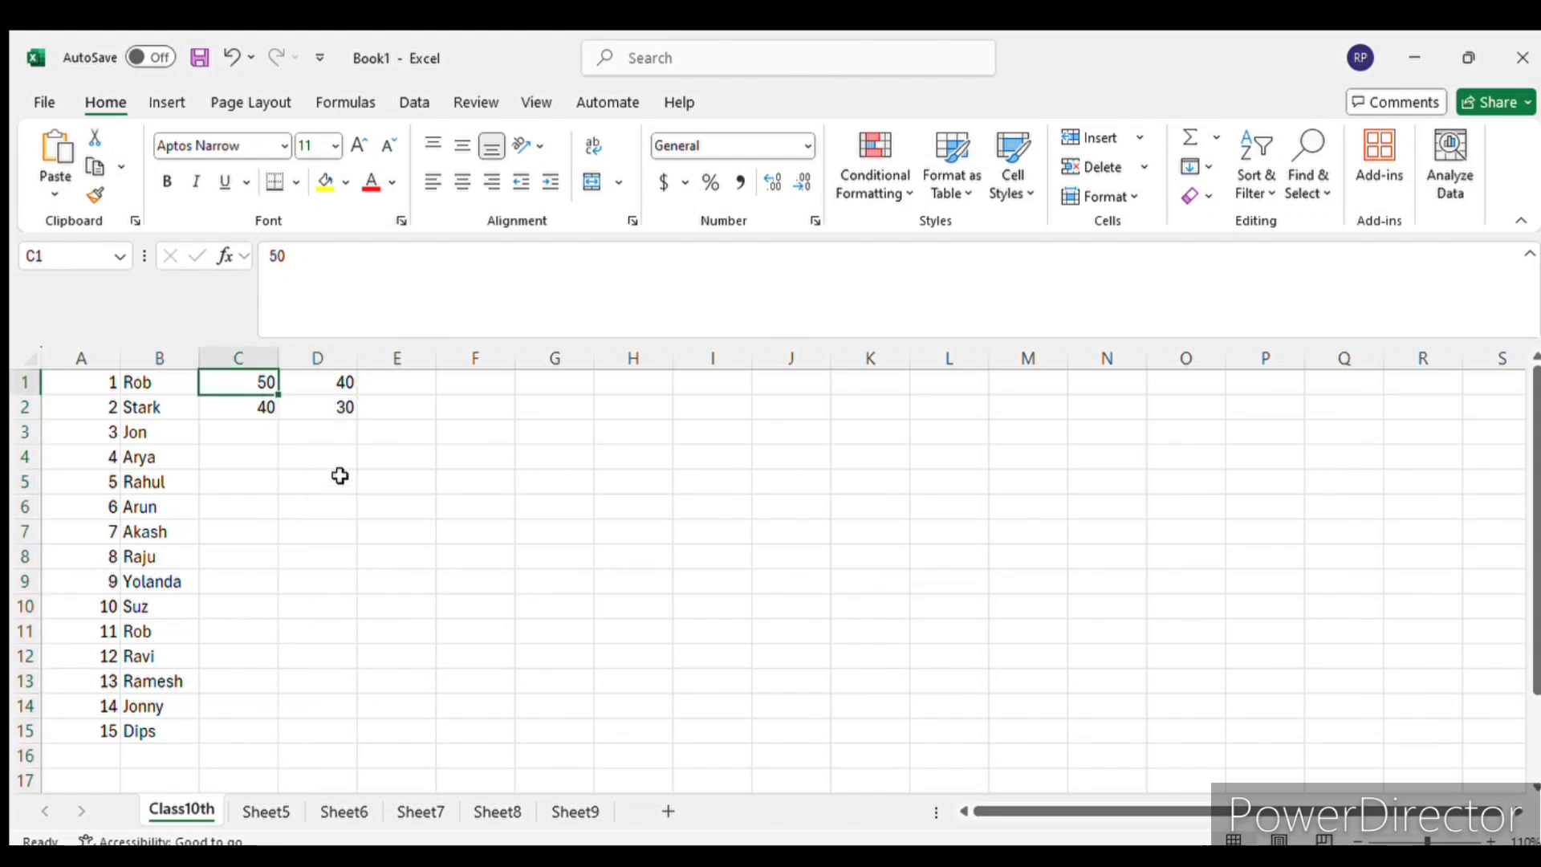
click(337, 387)
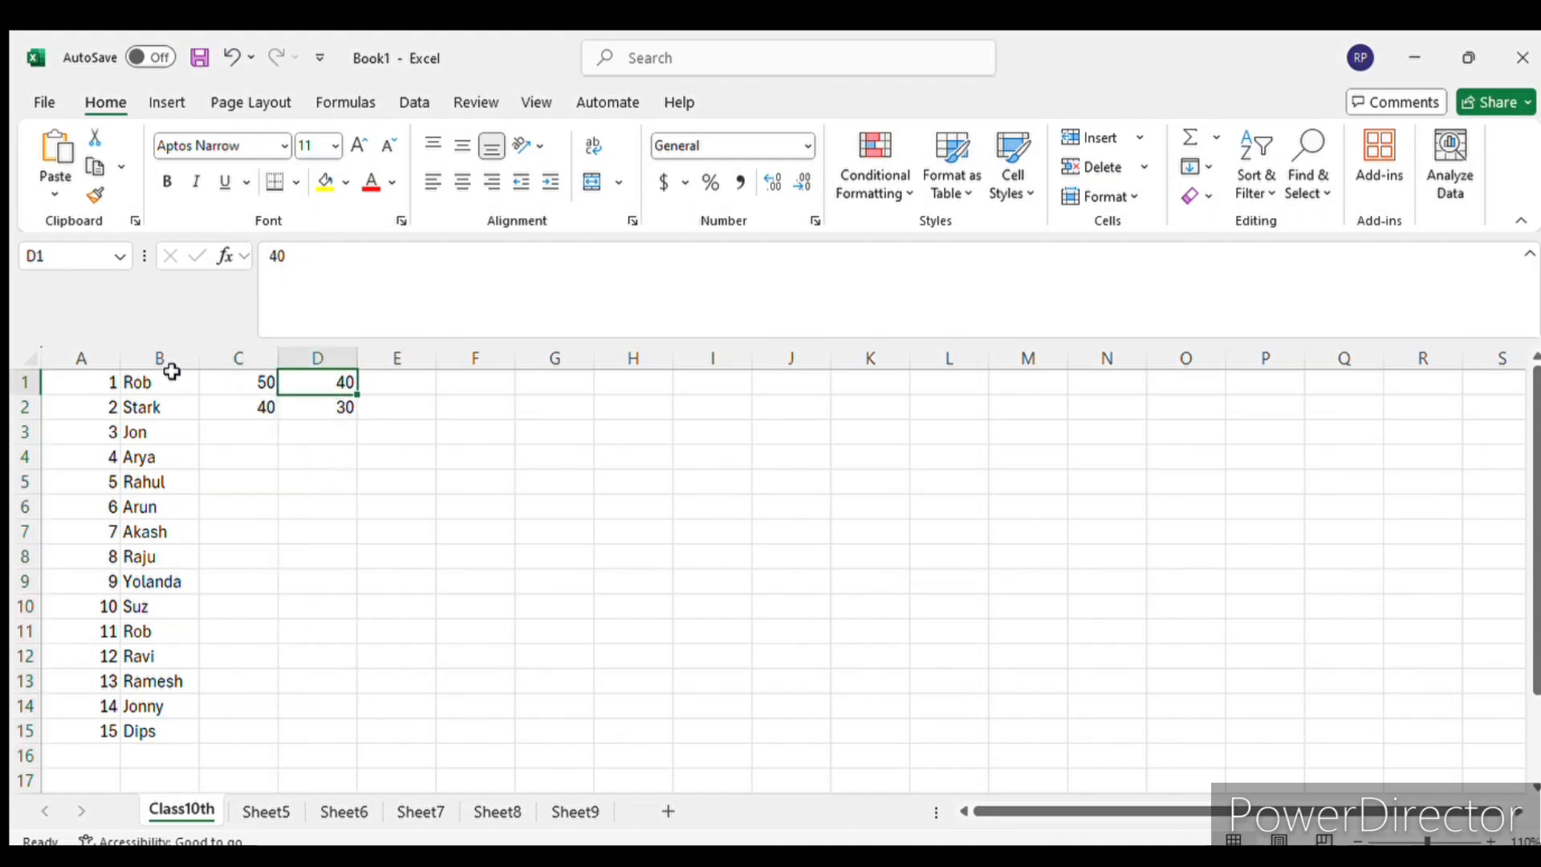
click(327, 415)
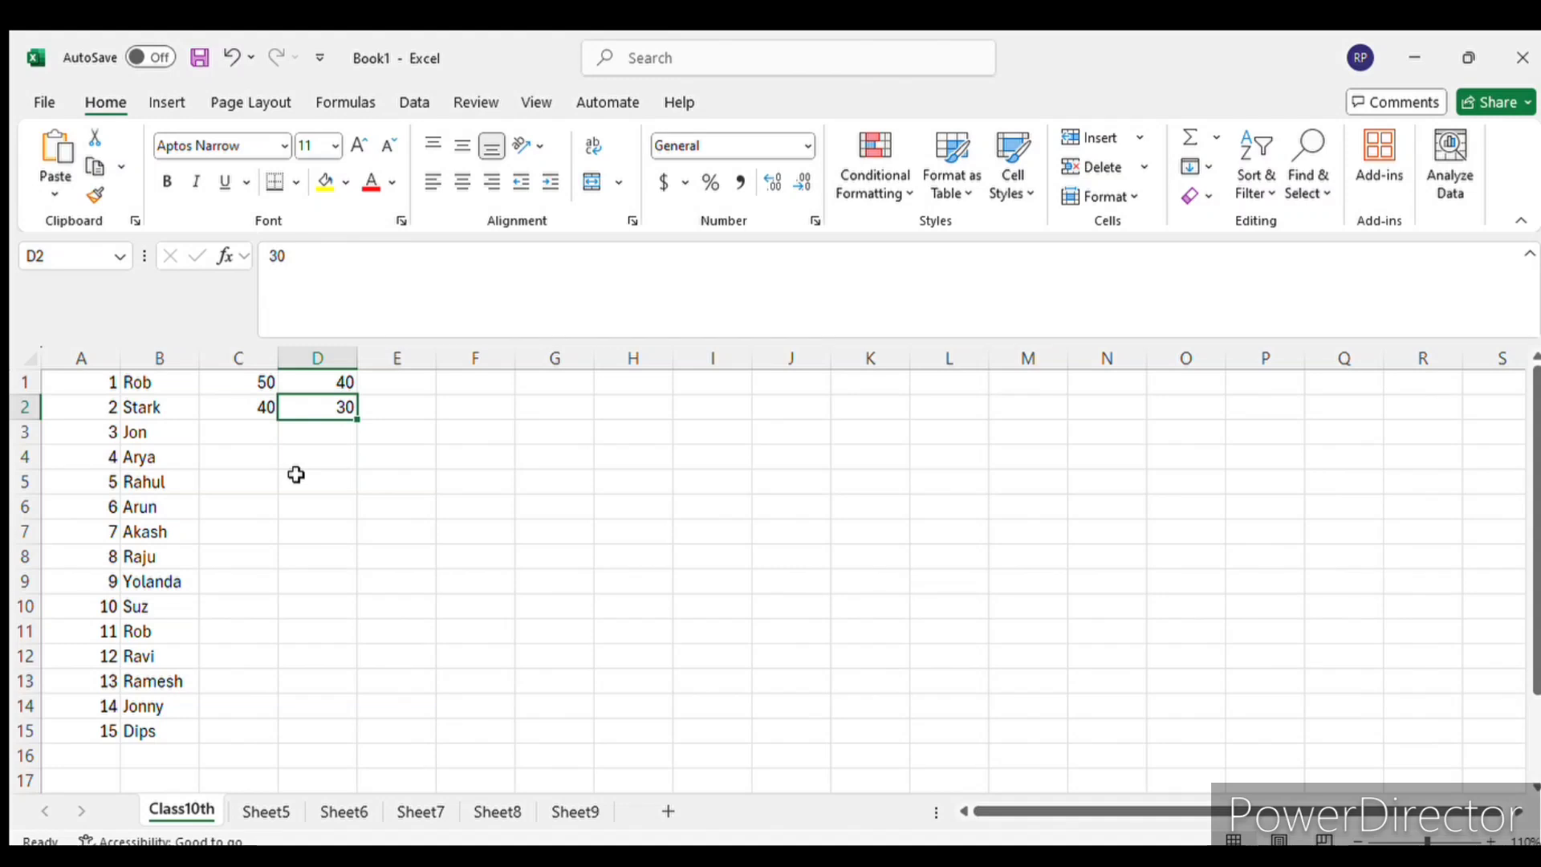
- Compare a whole row with a whole column by selecting row 1 and column A in turn
click(22, 382)
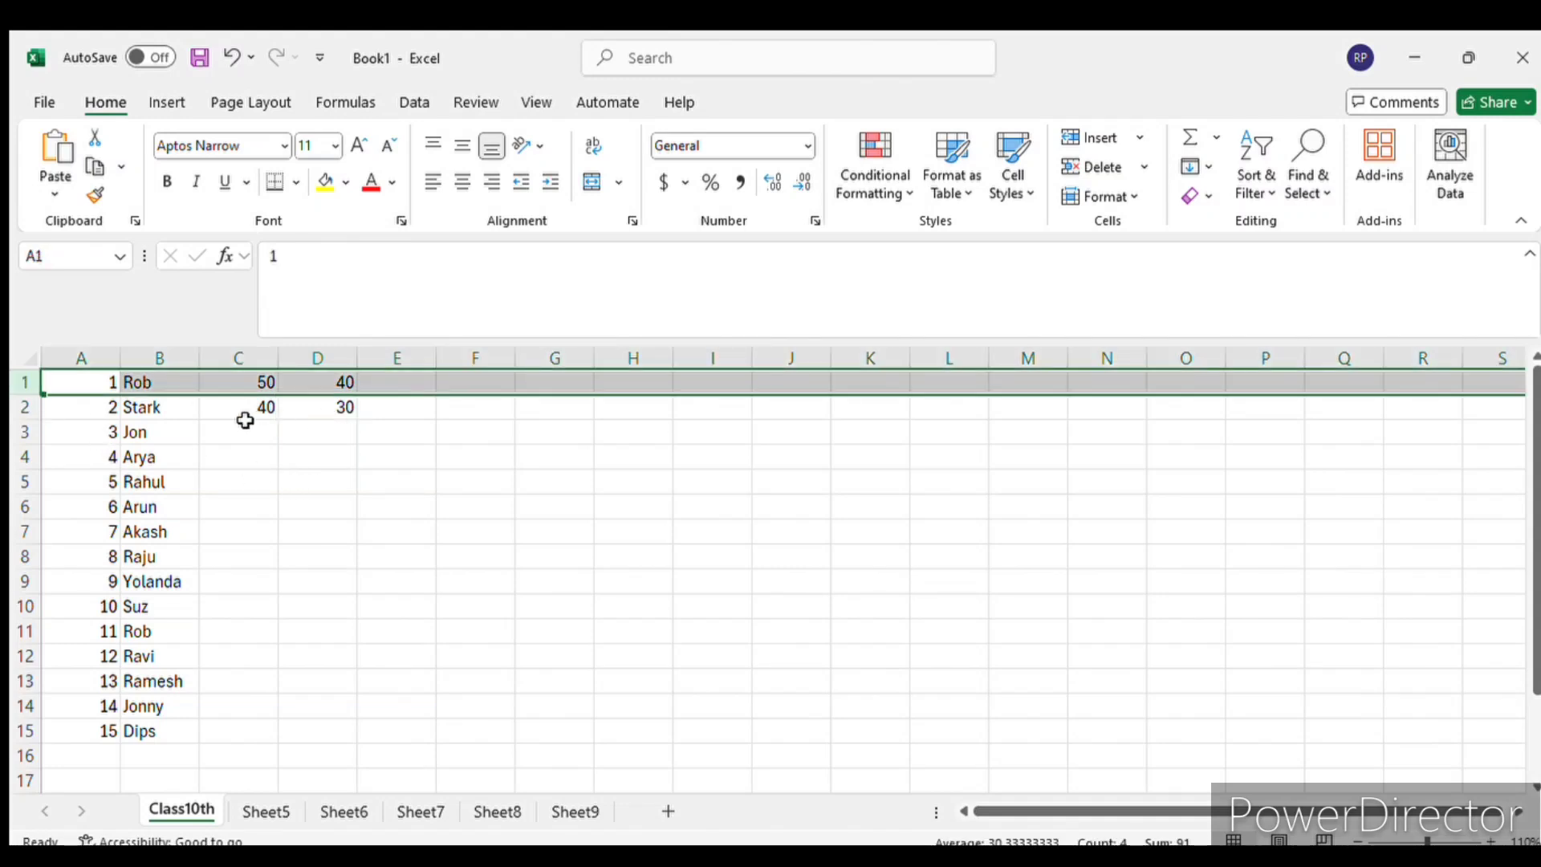
click(260, 477)
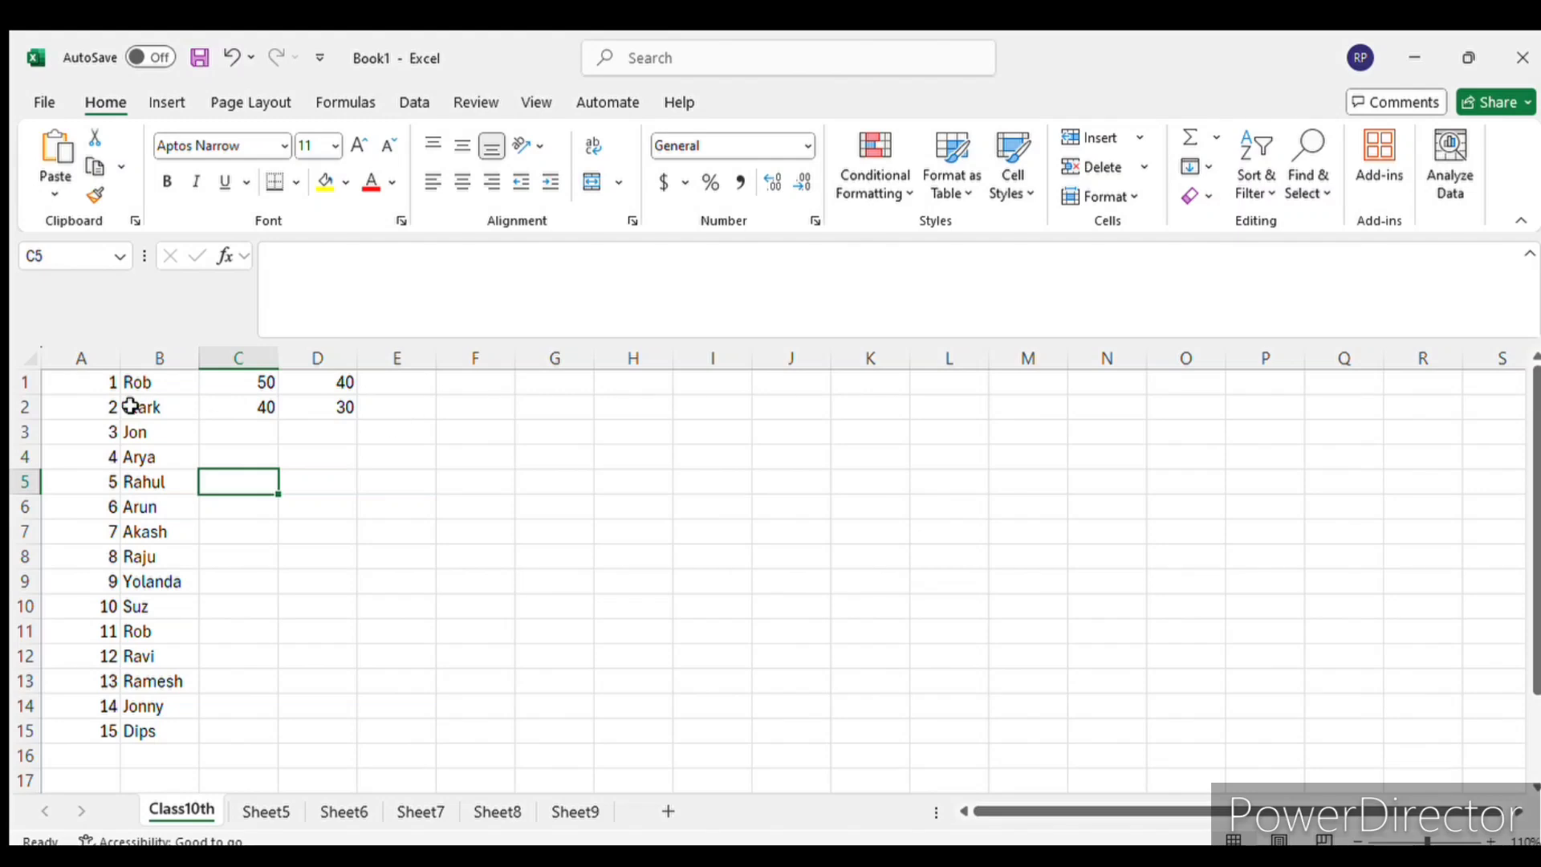
click(22, 382)
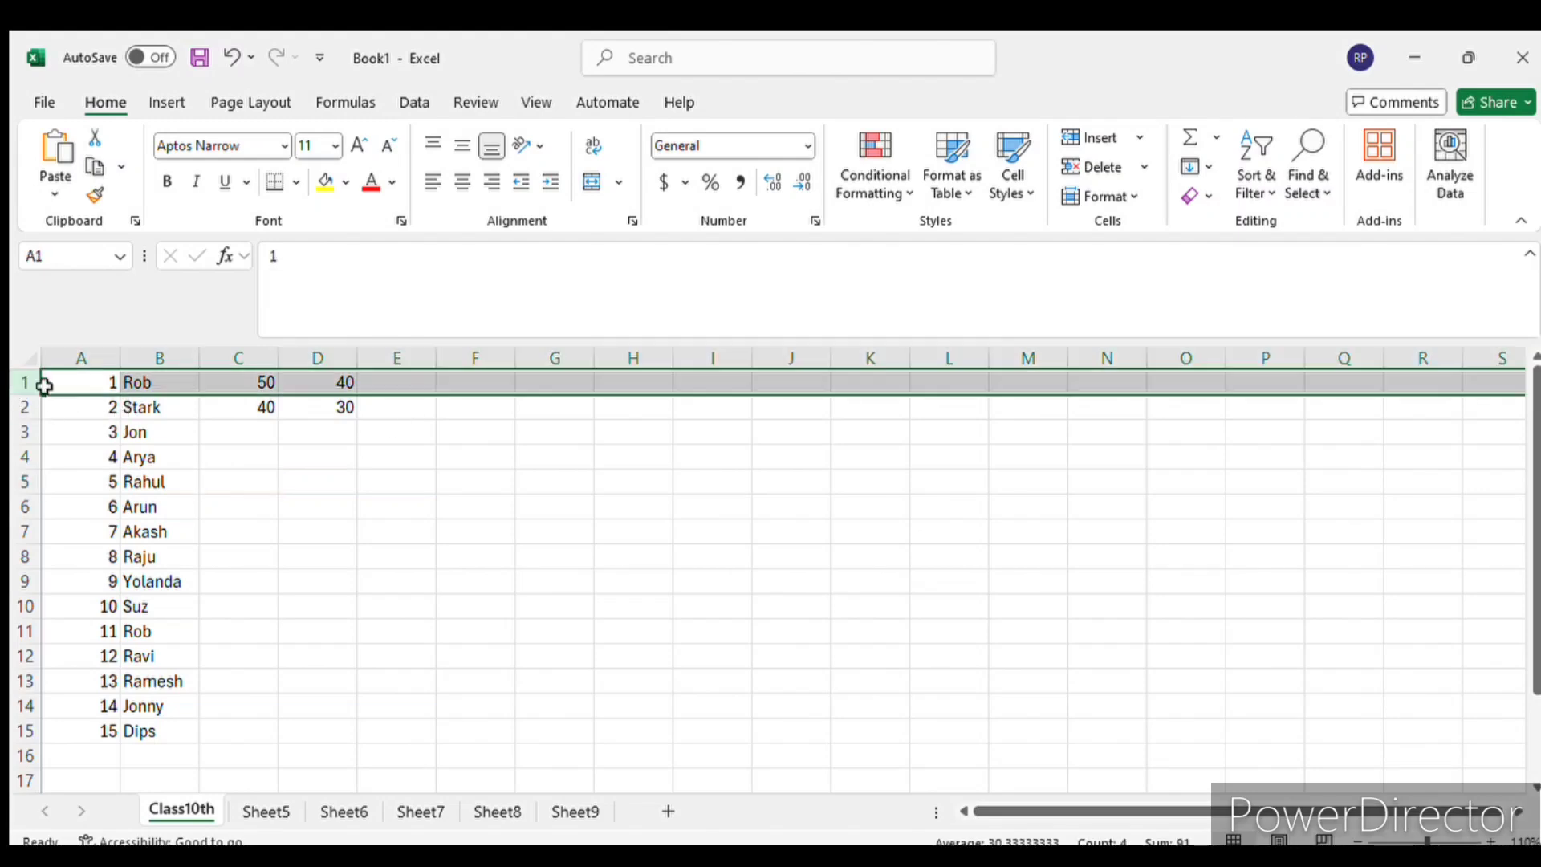
click(99, 370)
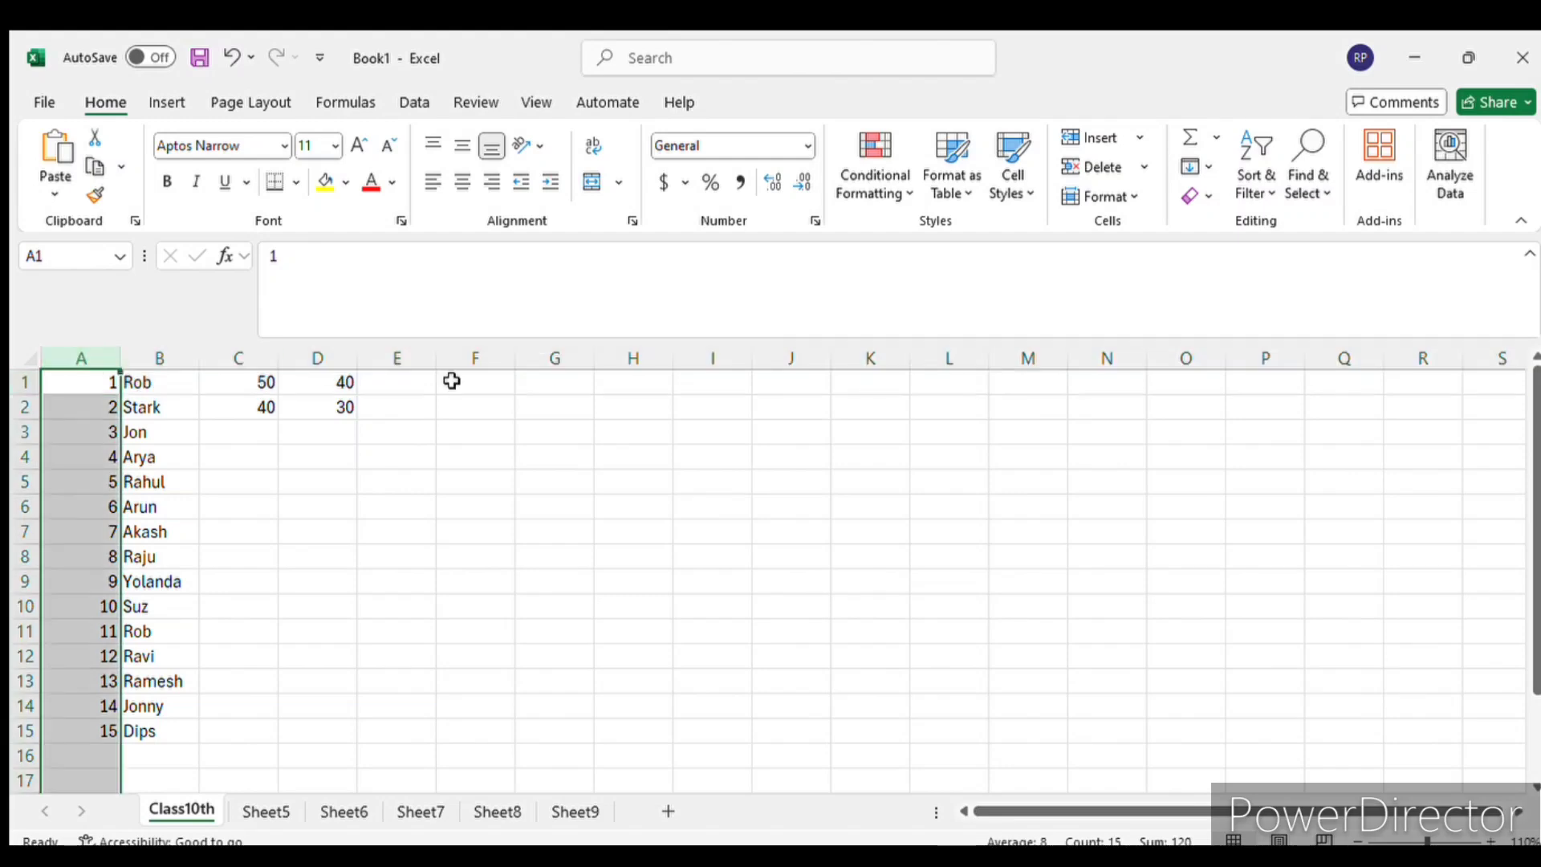
click(418, 382)
click(68, 385)
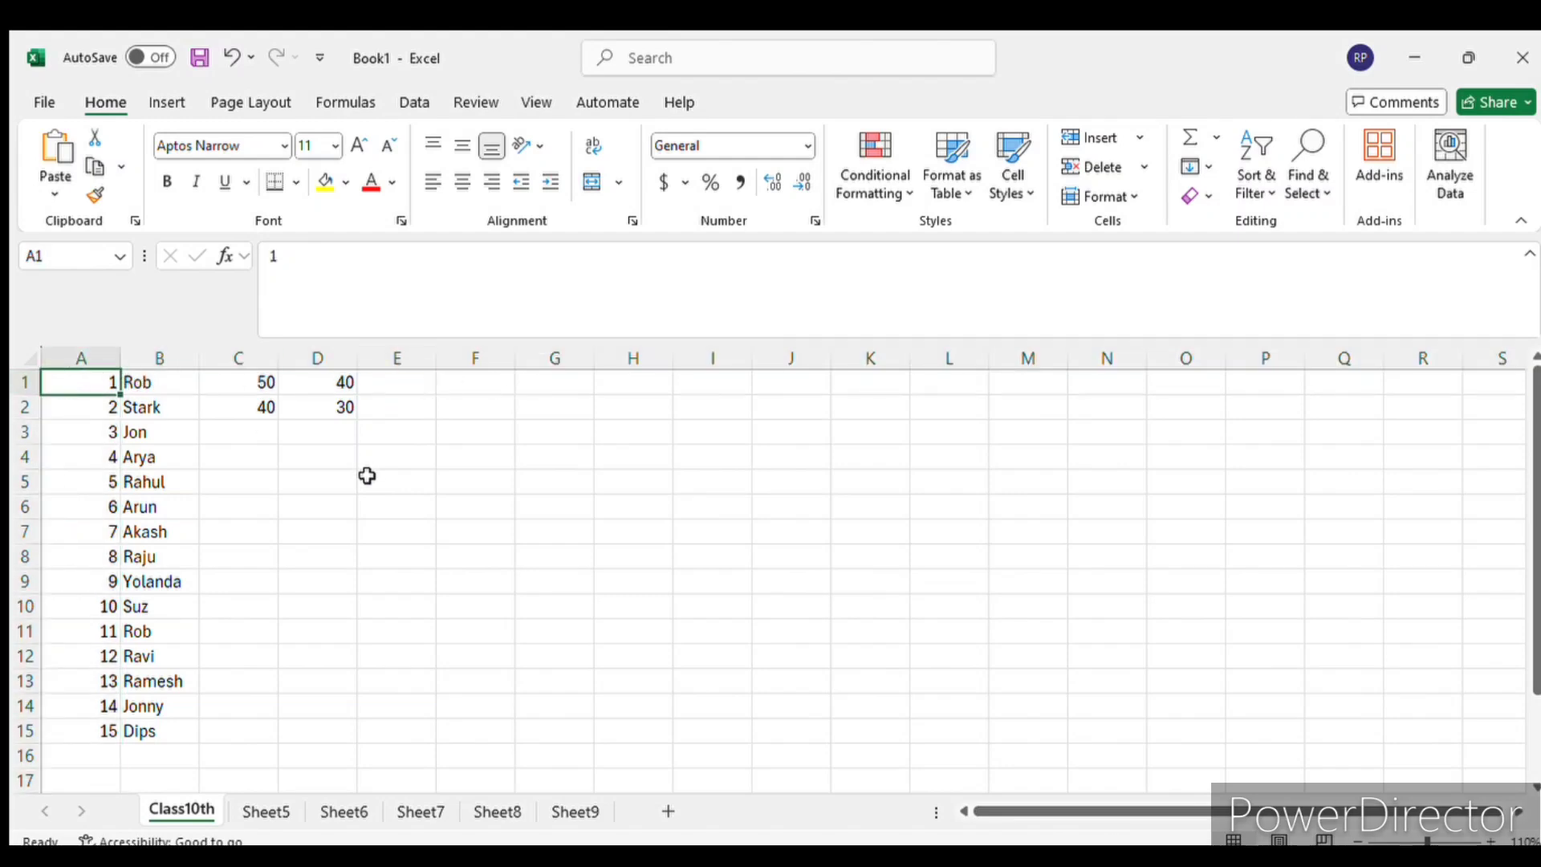
click(26, 384)
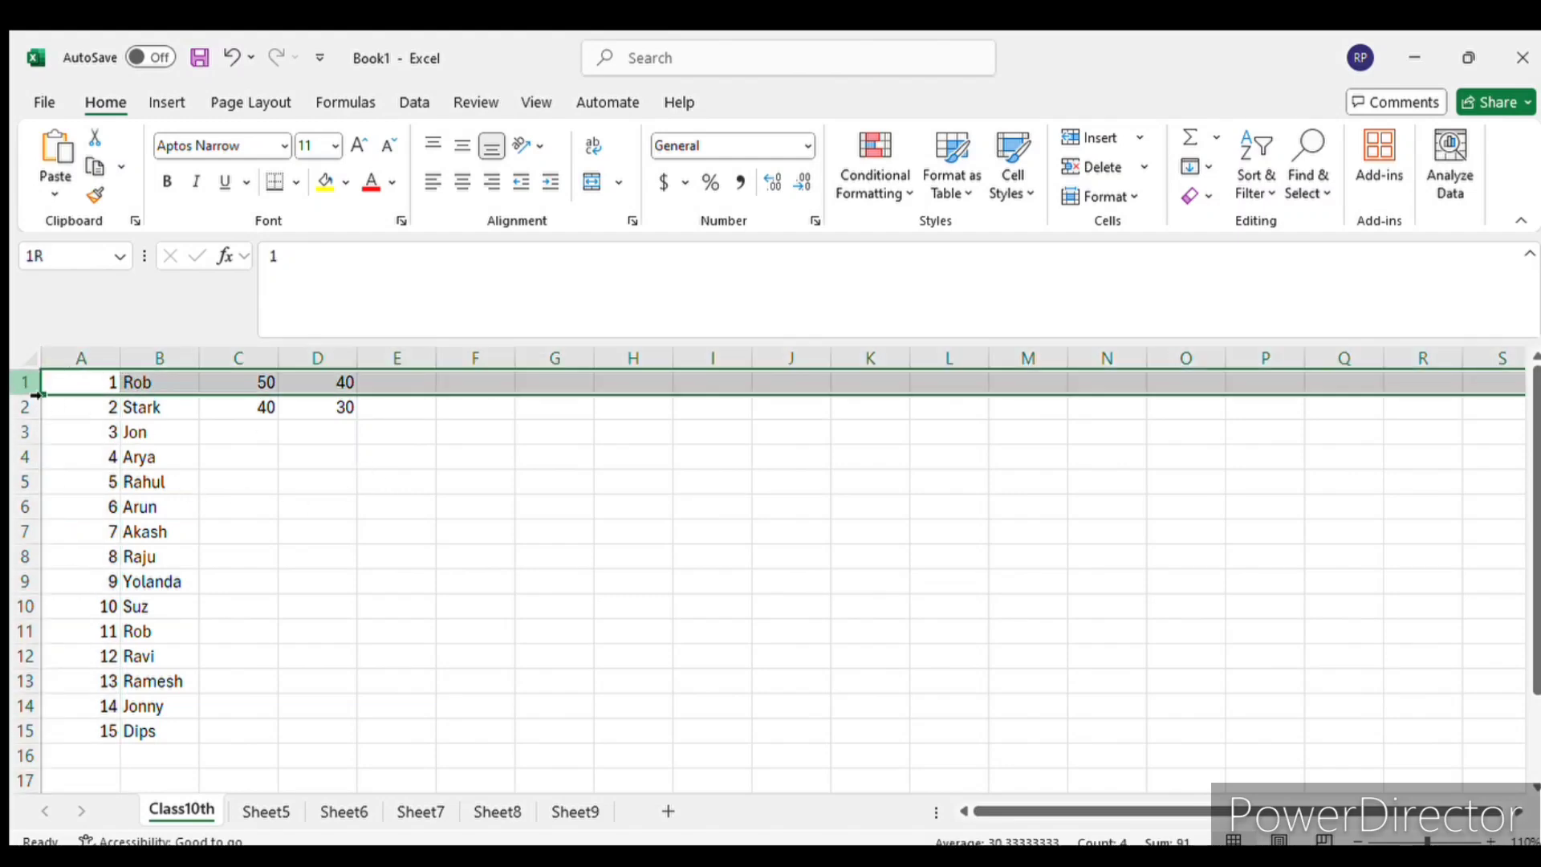
click(173, 495)
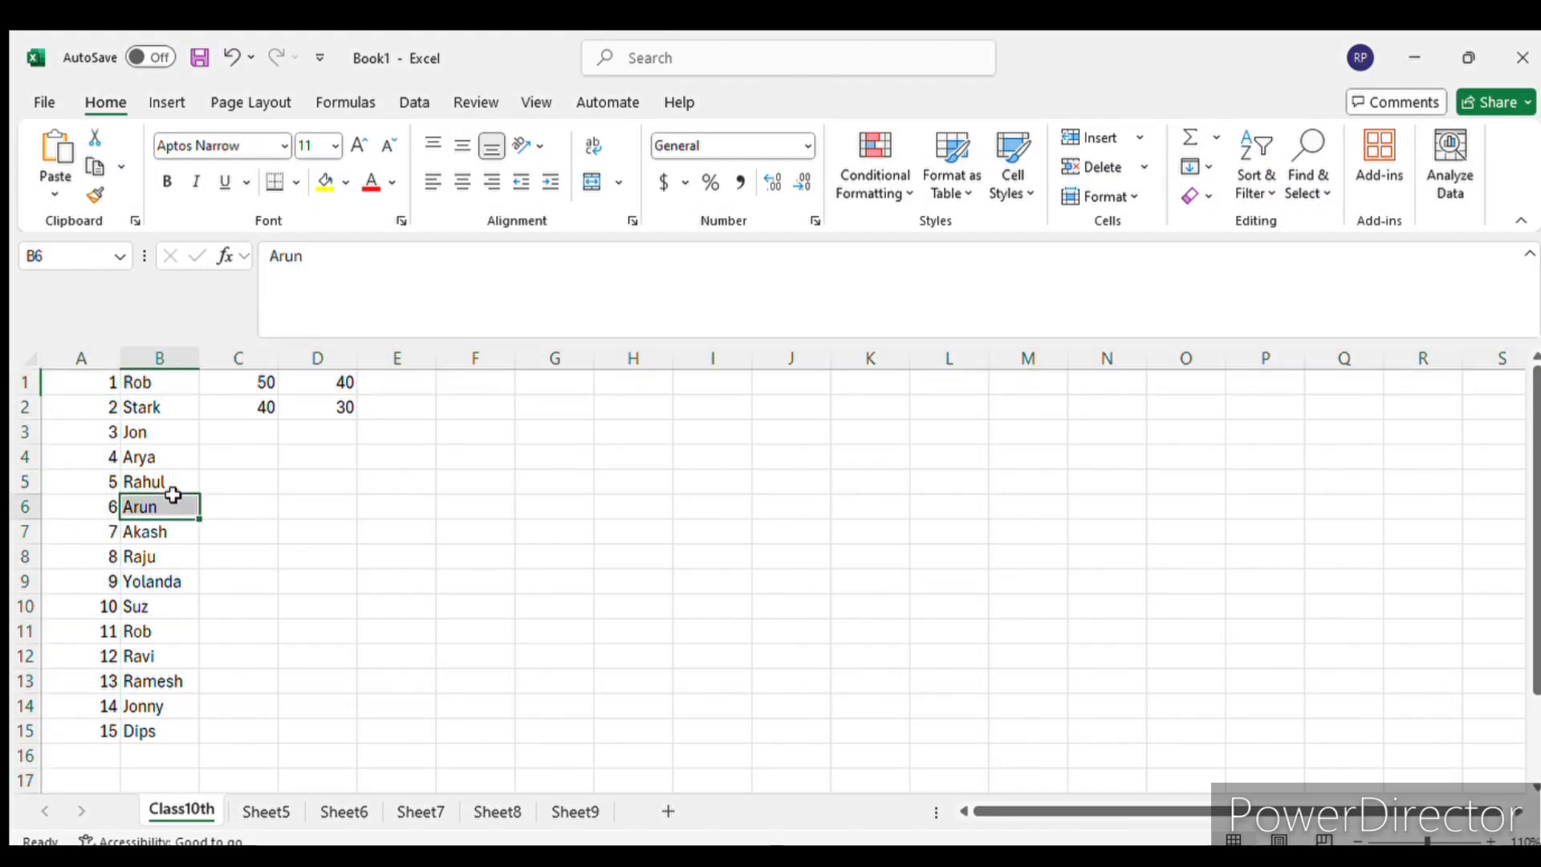
- Insert a blank row above the first row of the number and name list
click(27, 382)
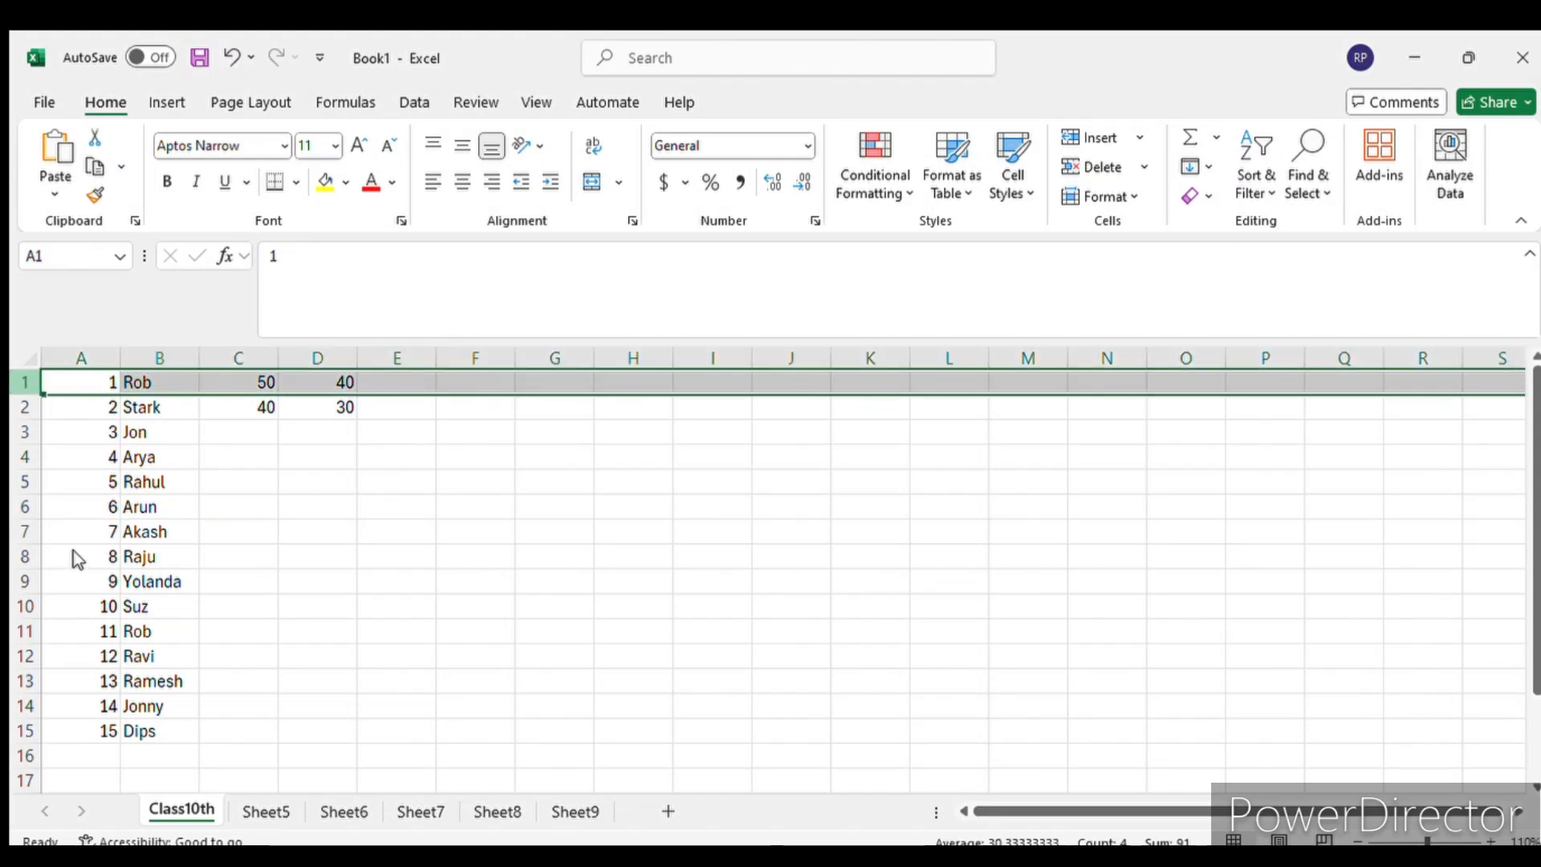
key(ctrl+shift+plus)
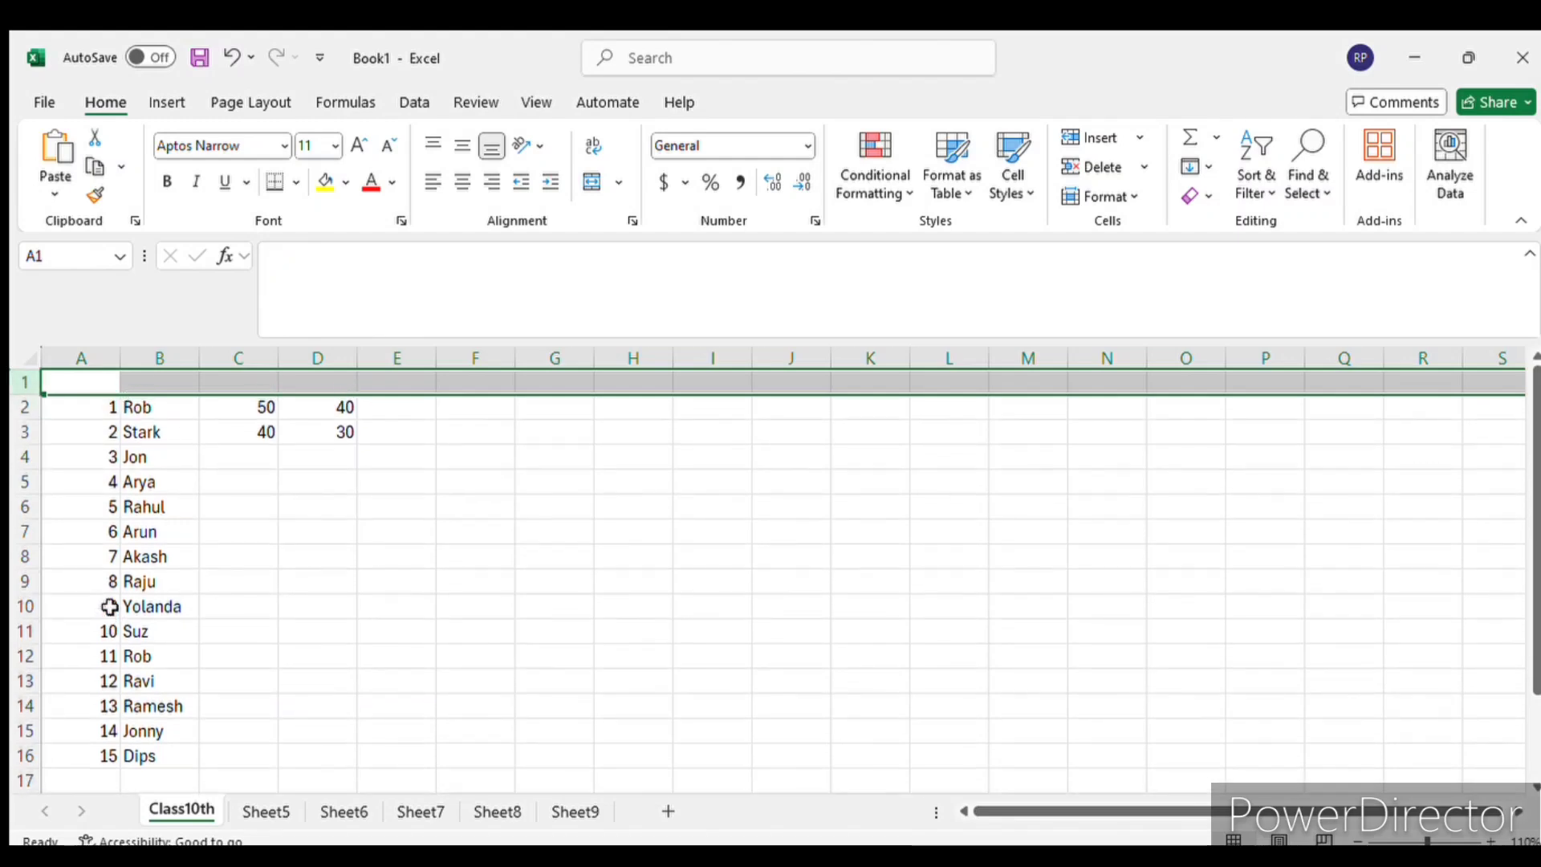
click(439, 485)
- Select the new blank row 1, its first cell A1 and the whole of column A in turn
click(22, 382)
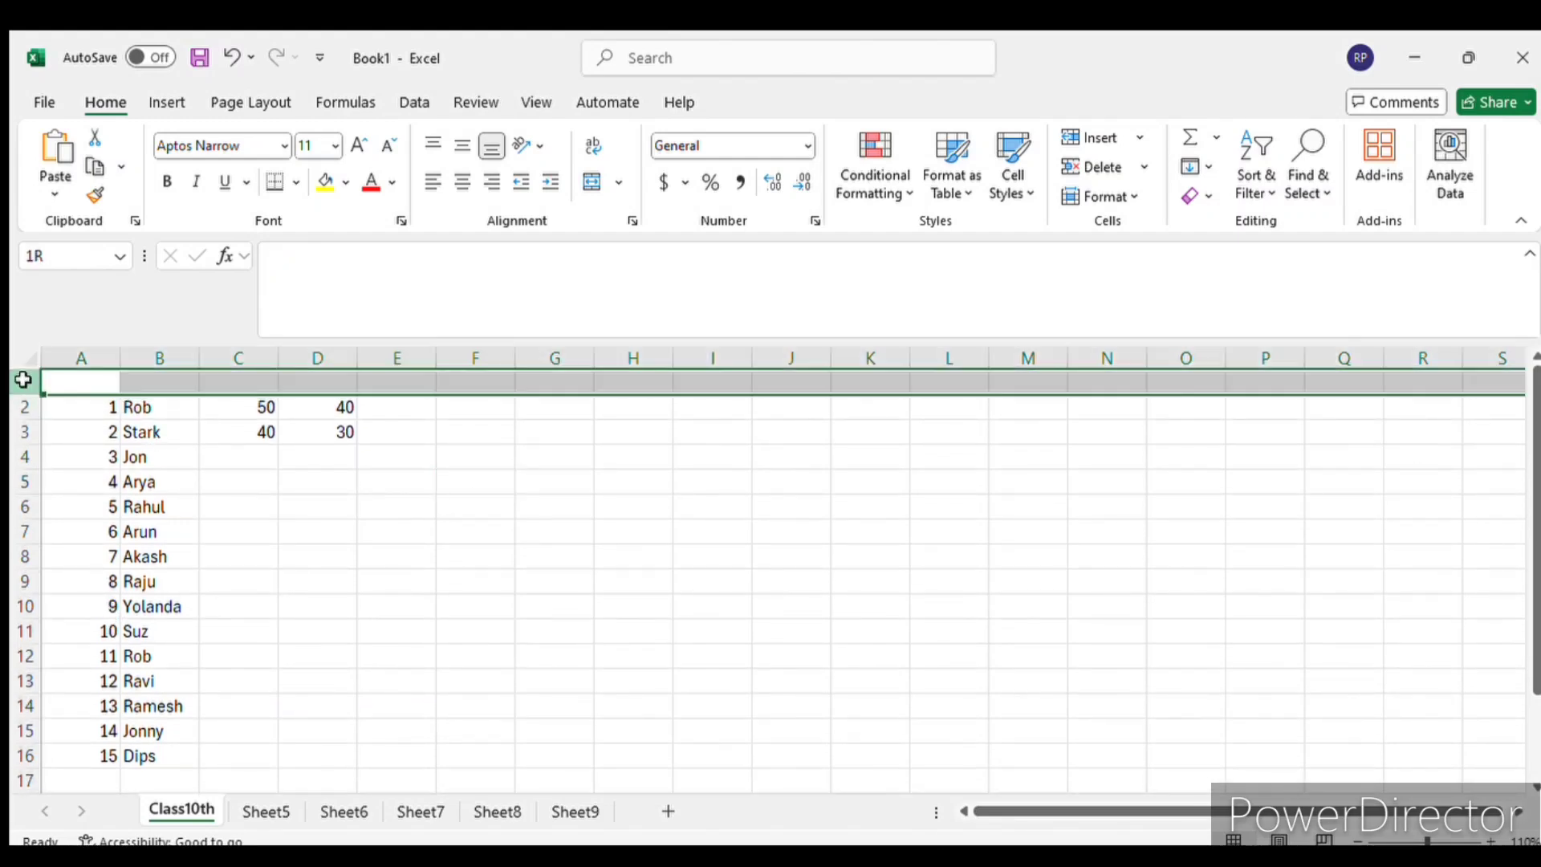
click(68, 383)
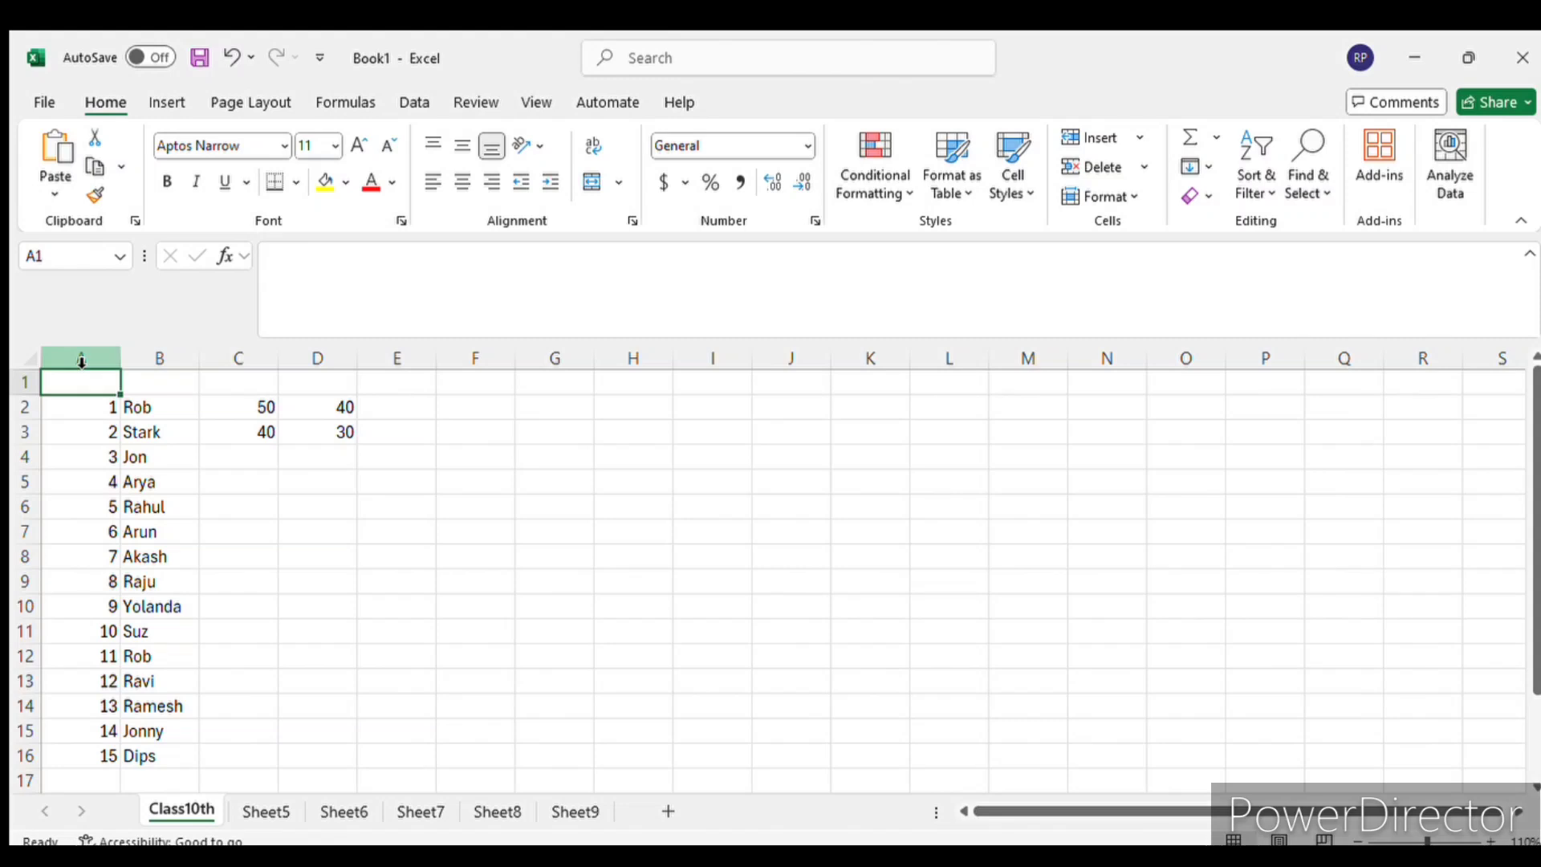
click(81, 361)
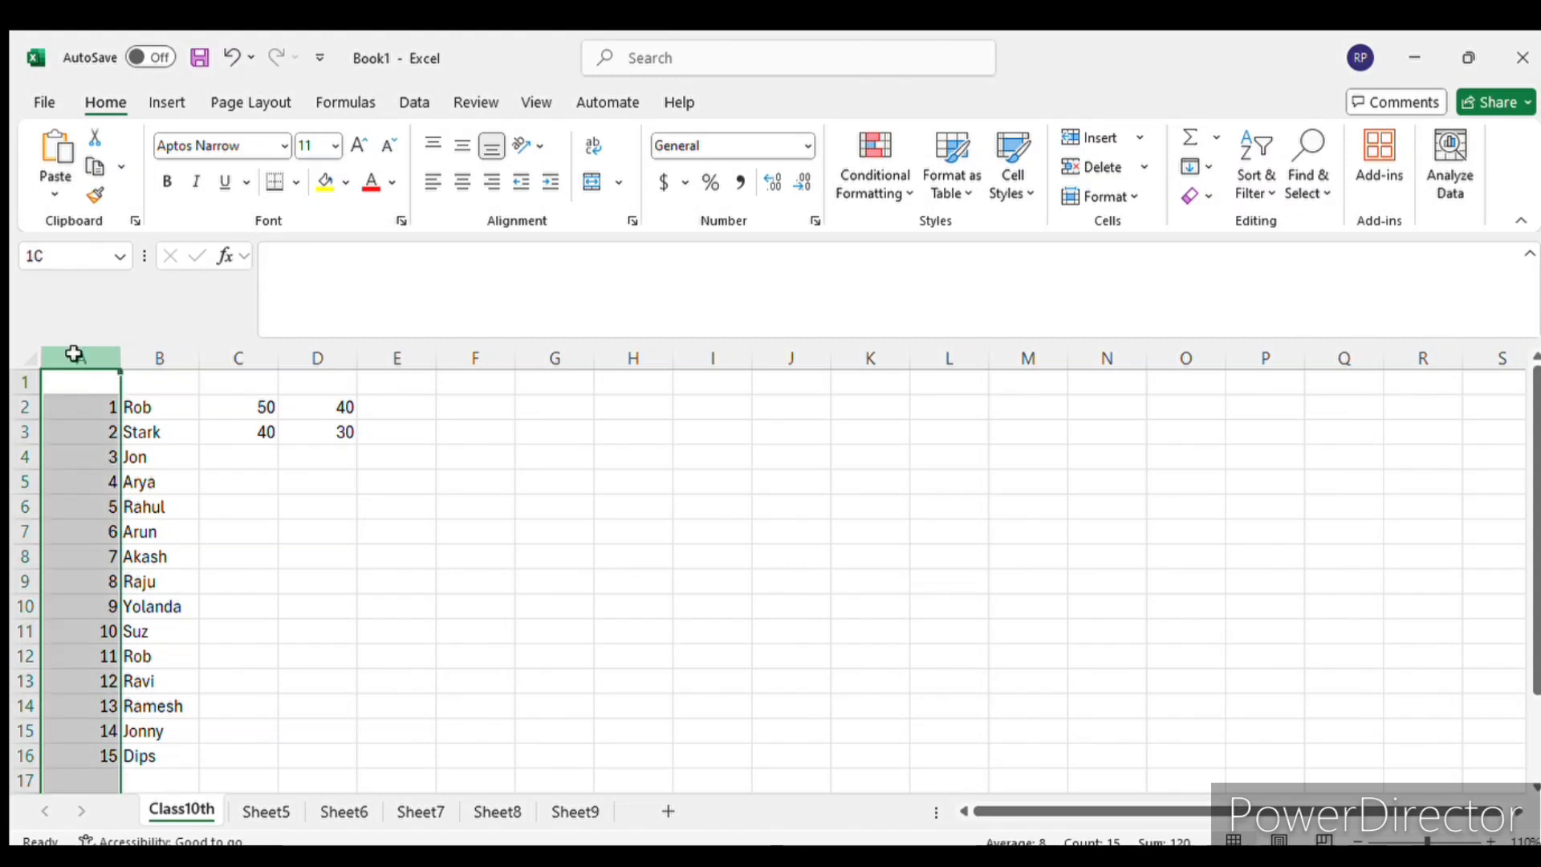
- Insert a blank column before column A and another before column B, deleting each one again
key(ctrl+shift+plus)
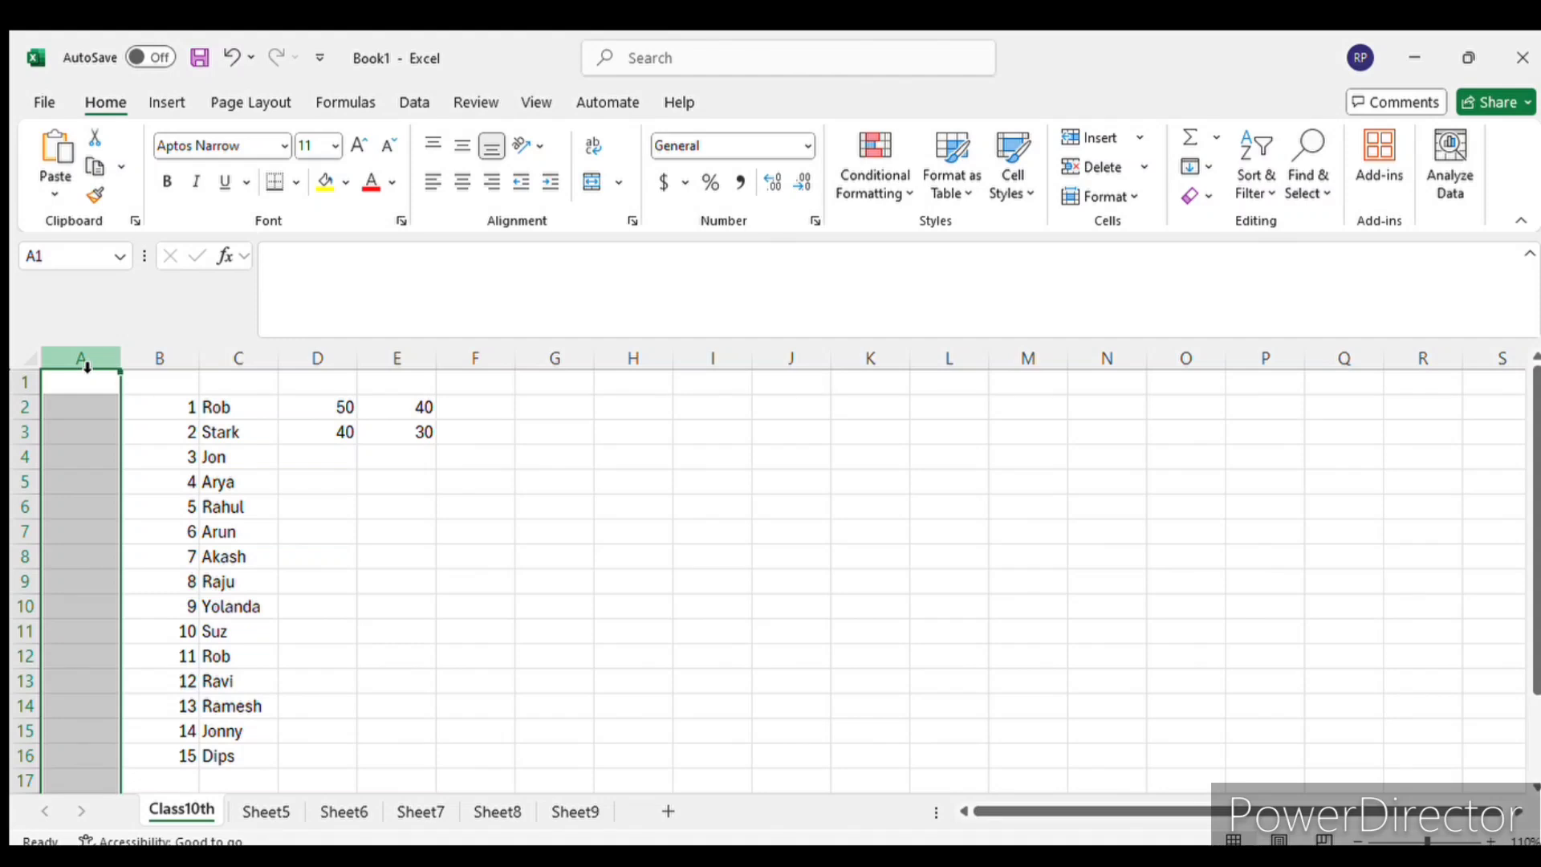
key(ctrl+minus)
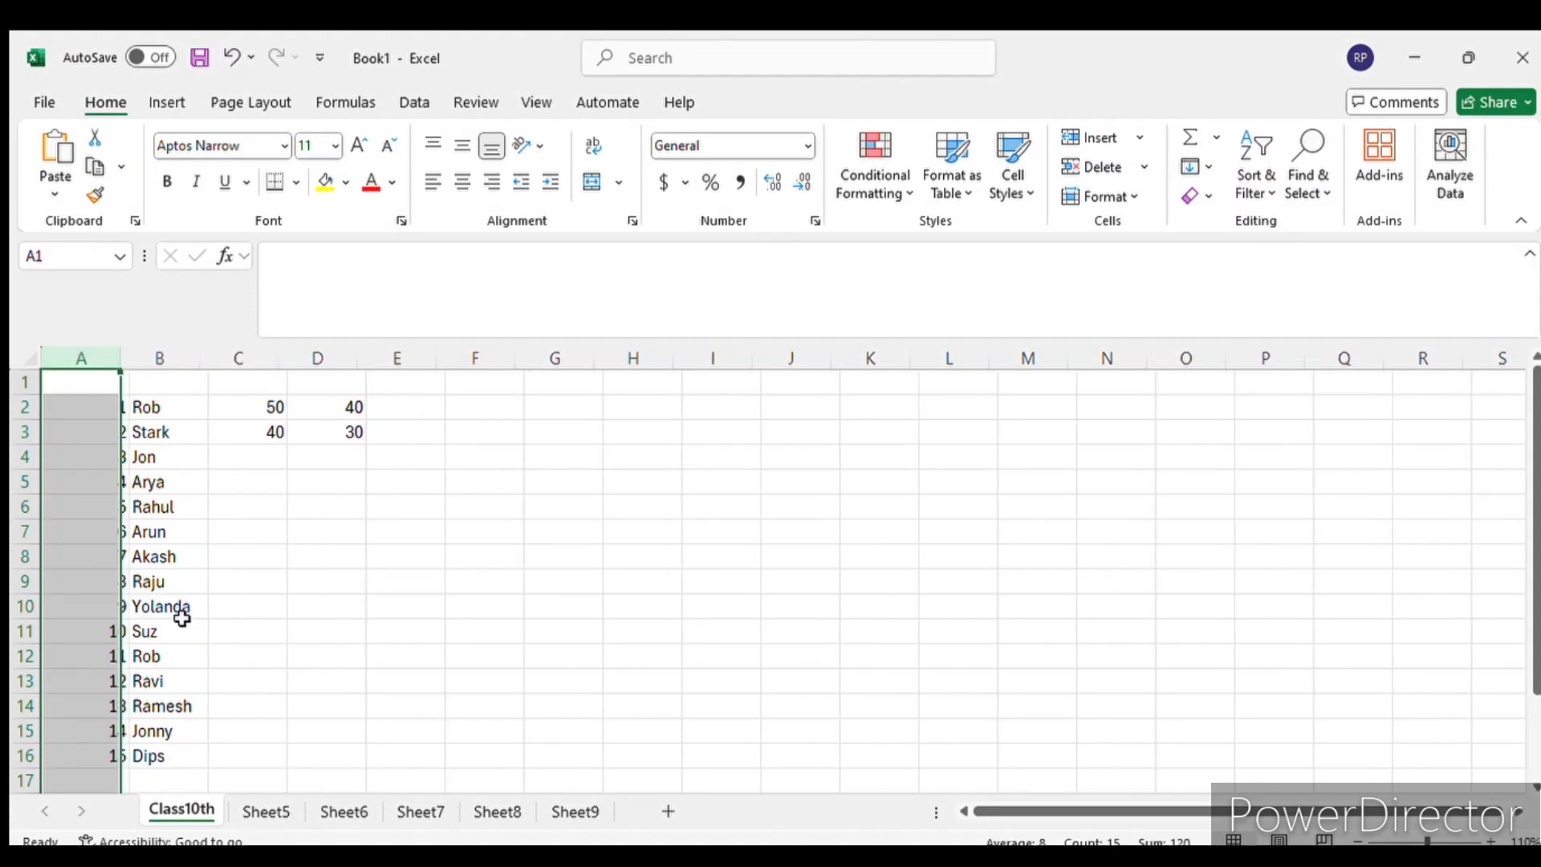
click(518, 612)
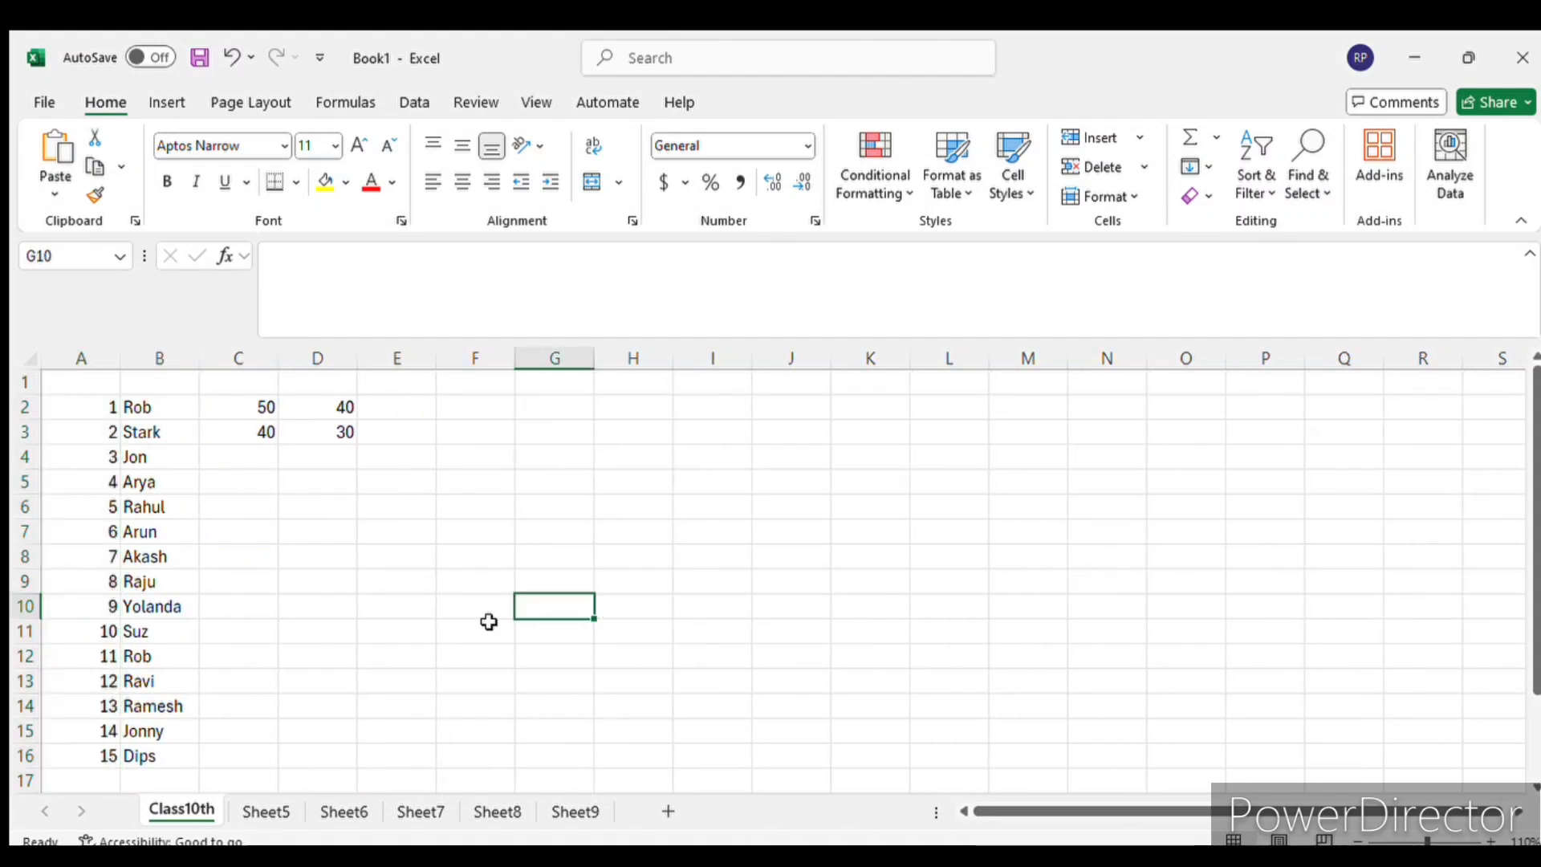
click(164, 365)
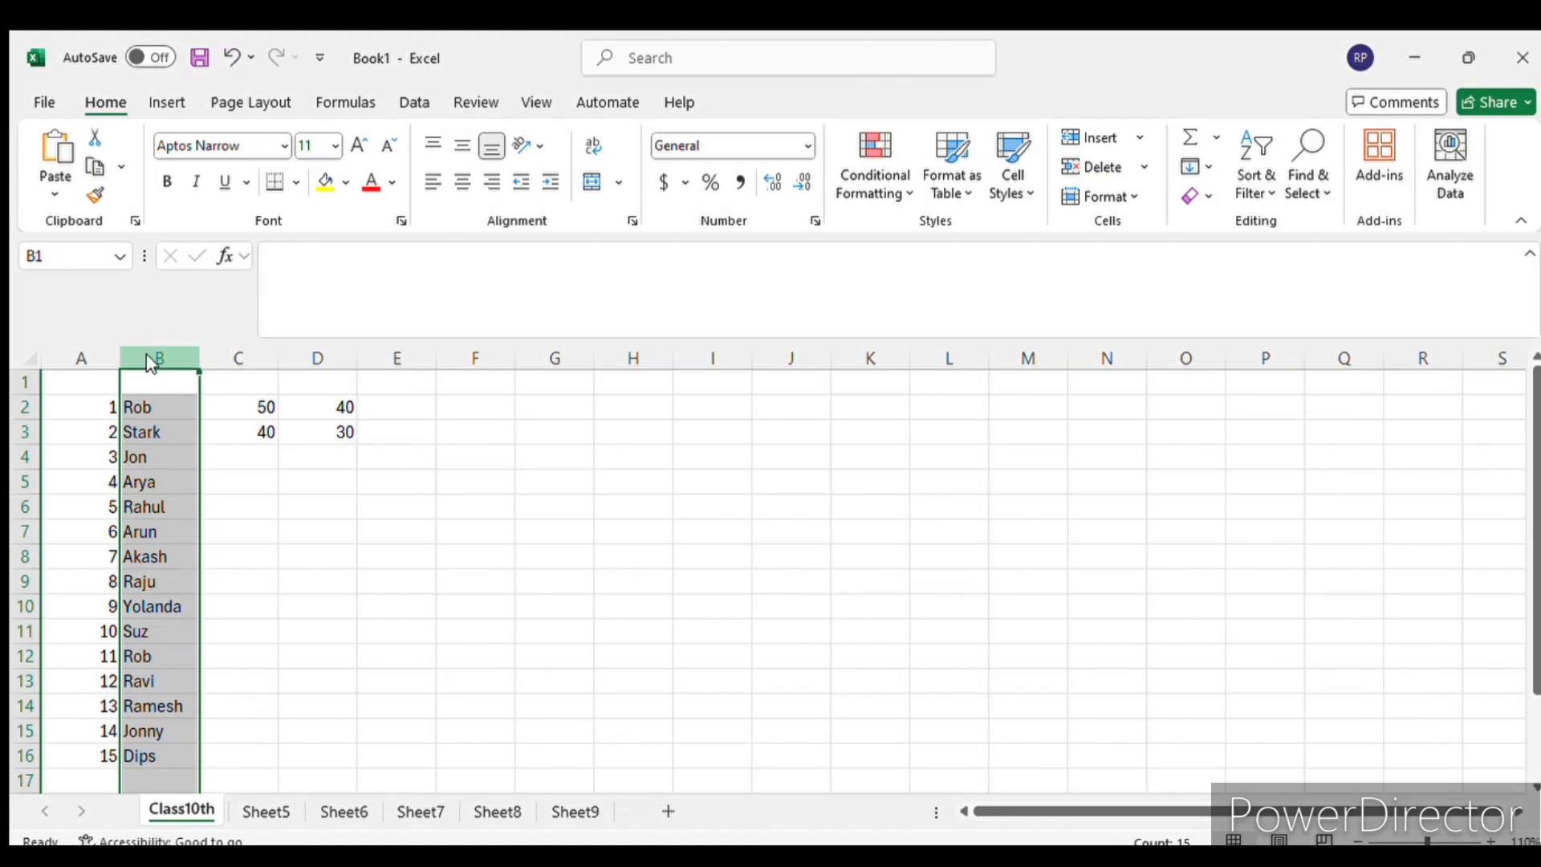
key(ctrl+plus)
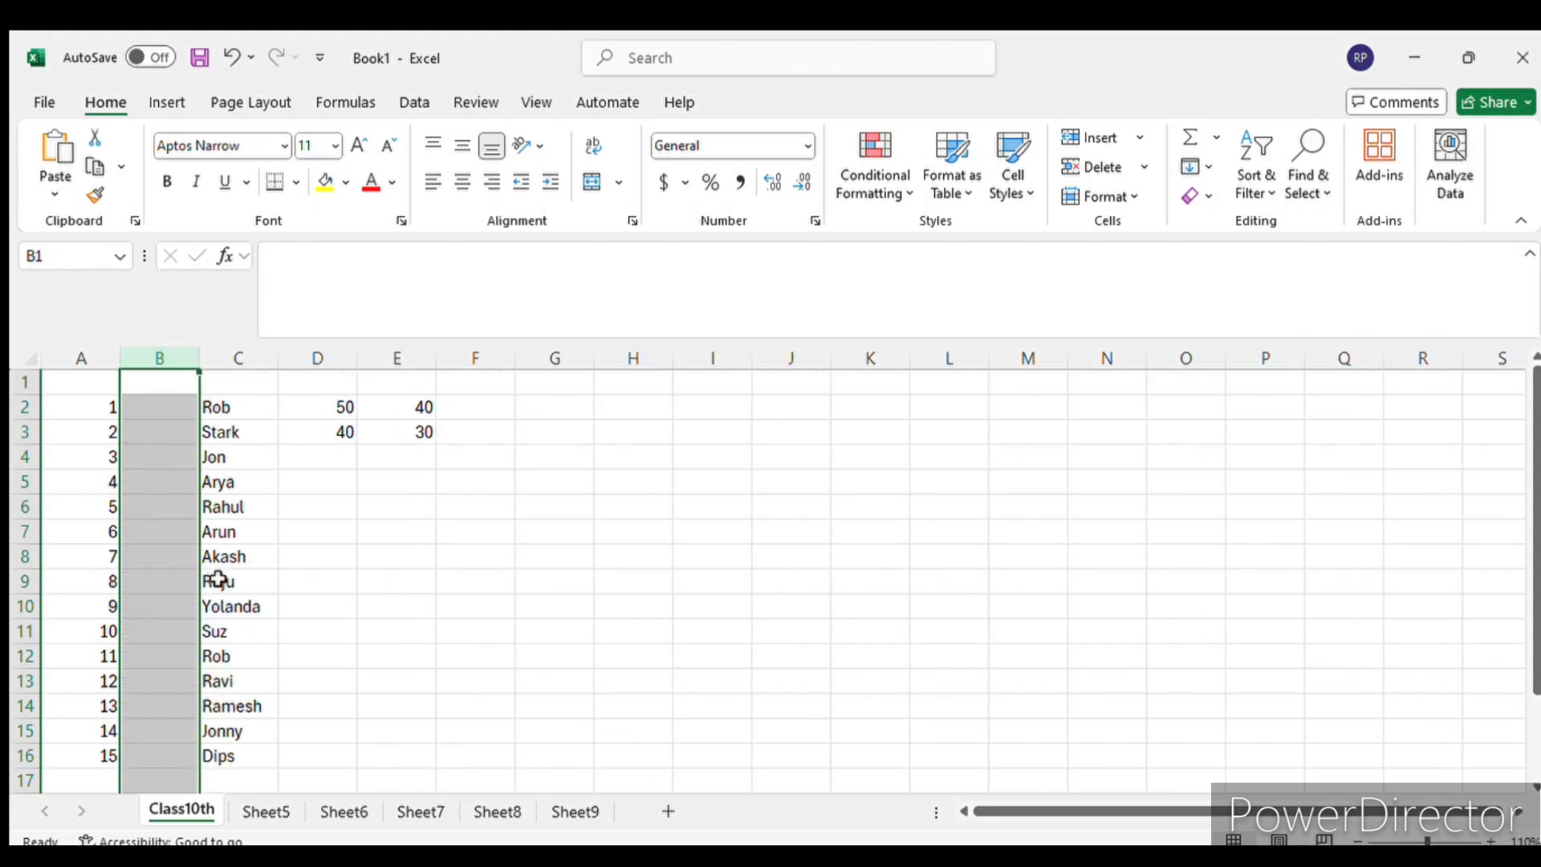
key(ctrl+minus)
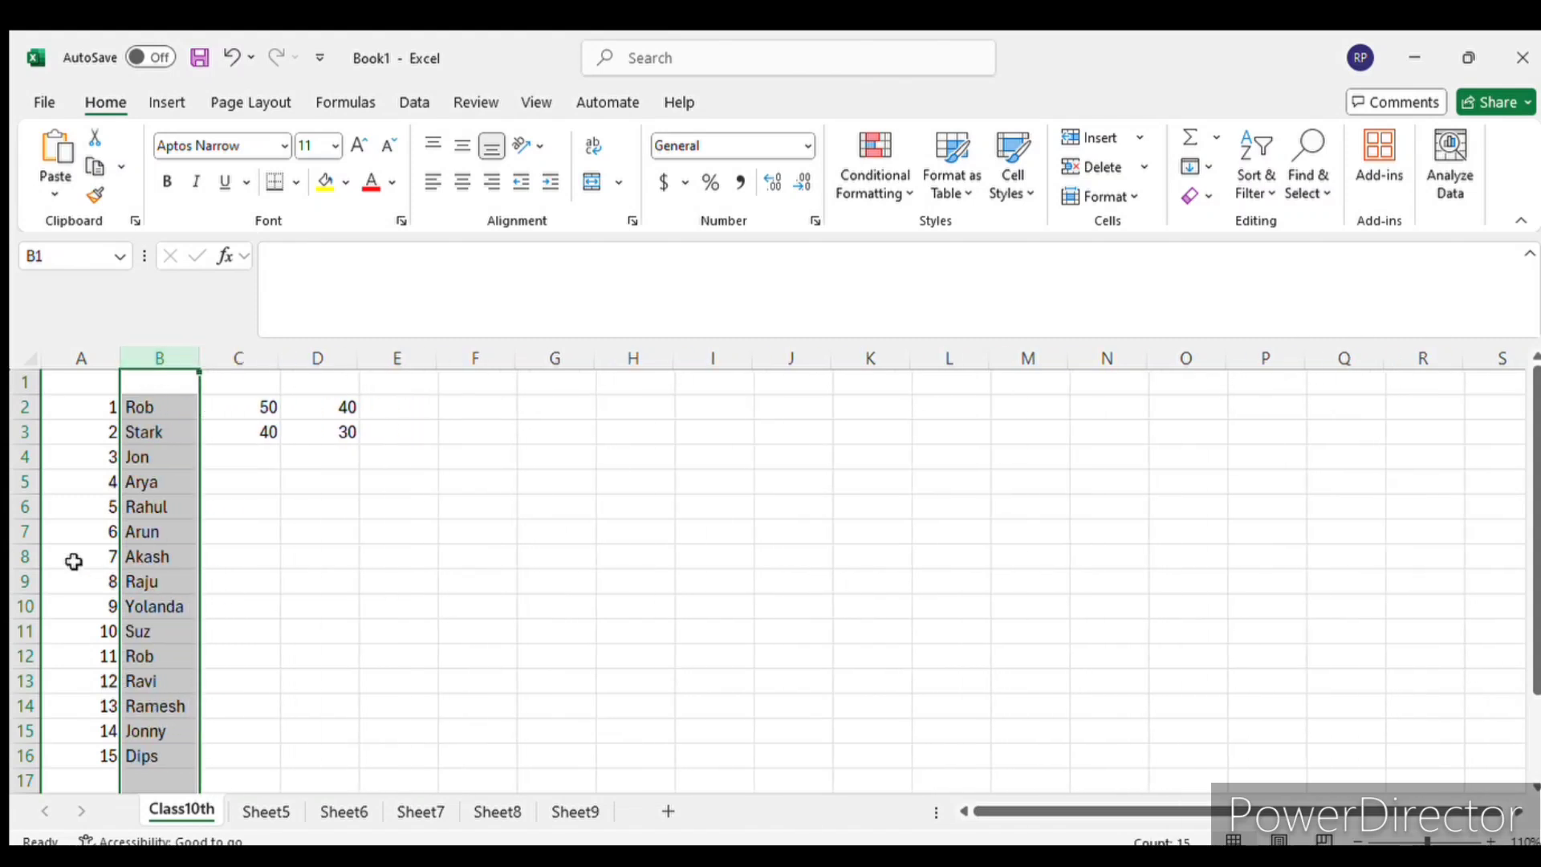
- Insert a blank row above row 6 and delete it again
click(25, 507)
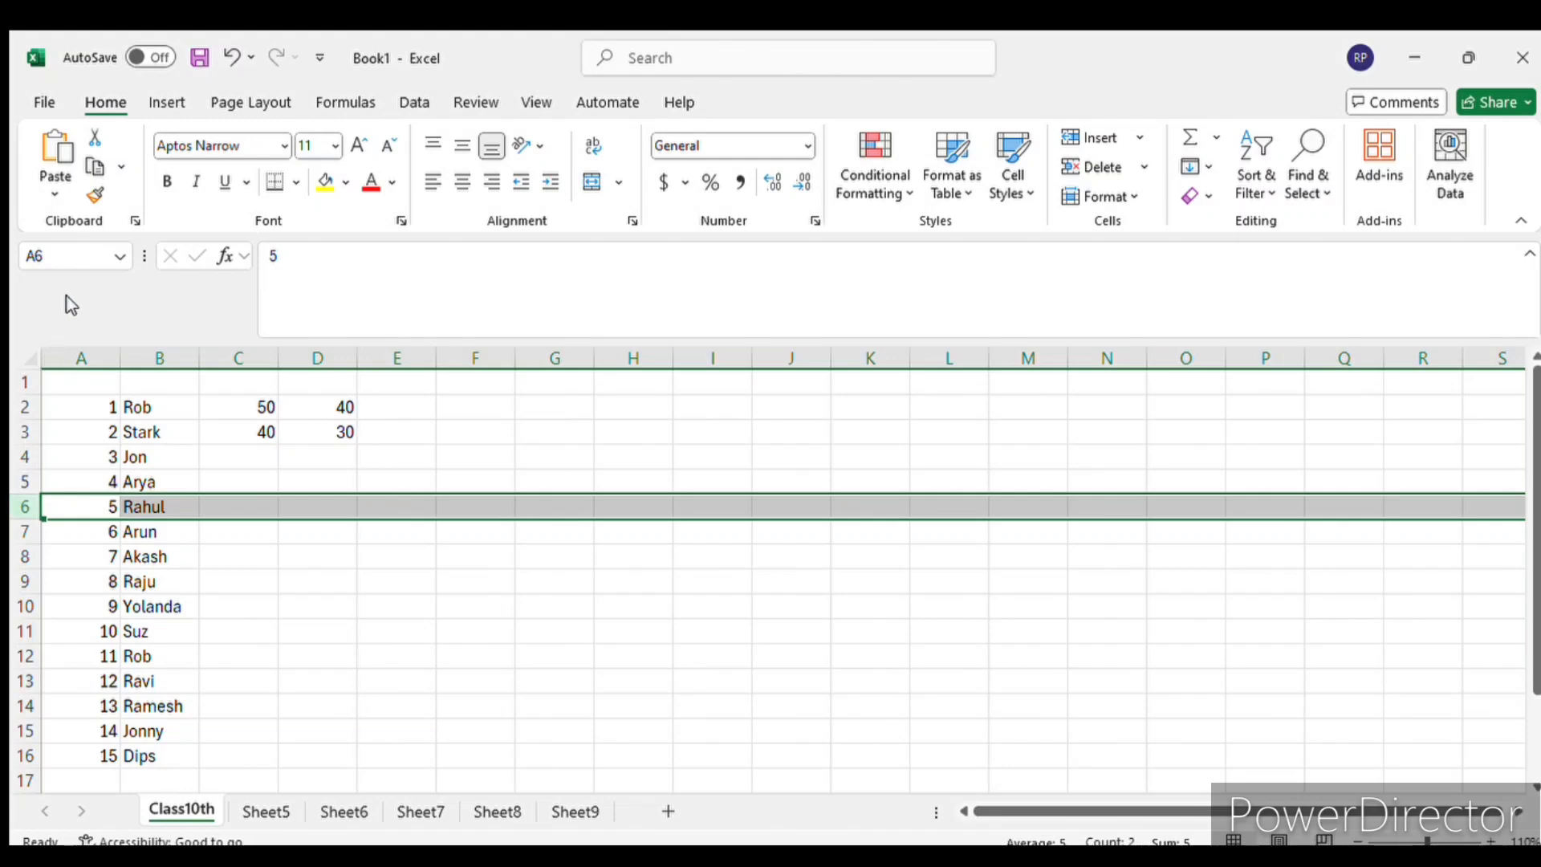
key(ctrl+plus)
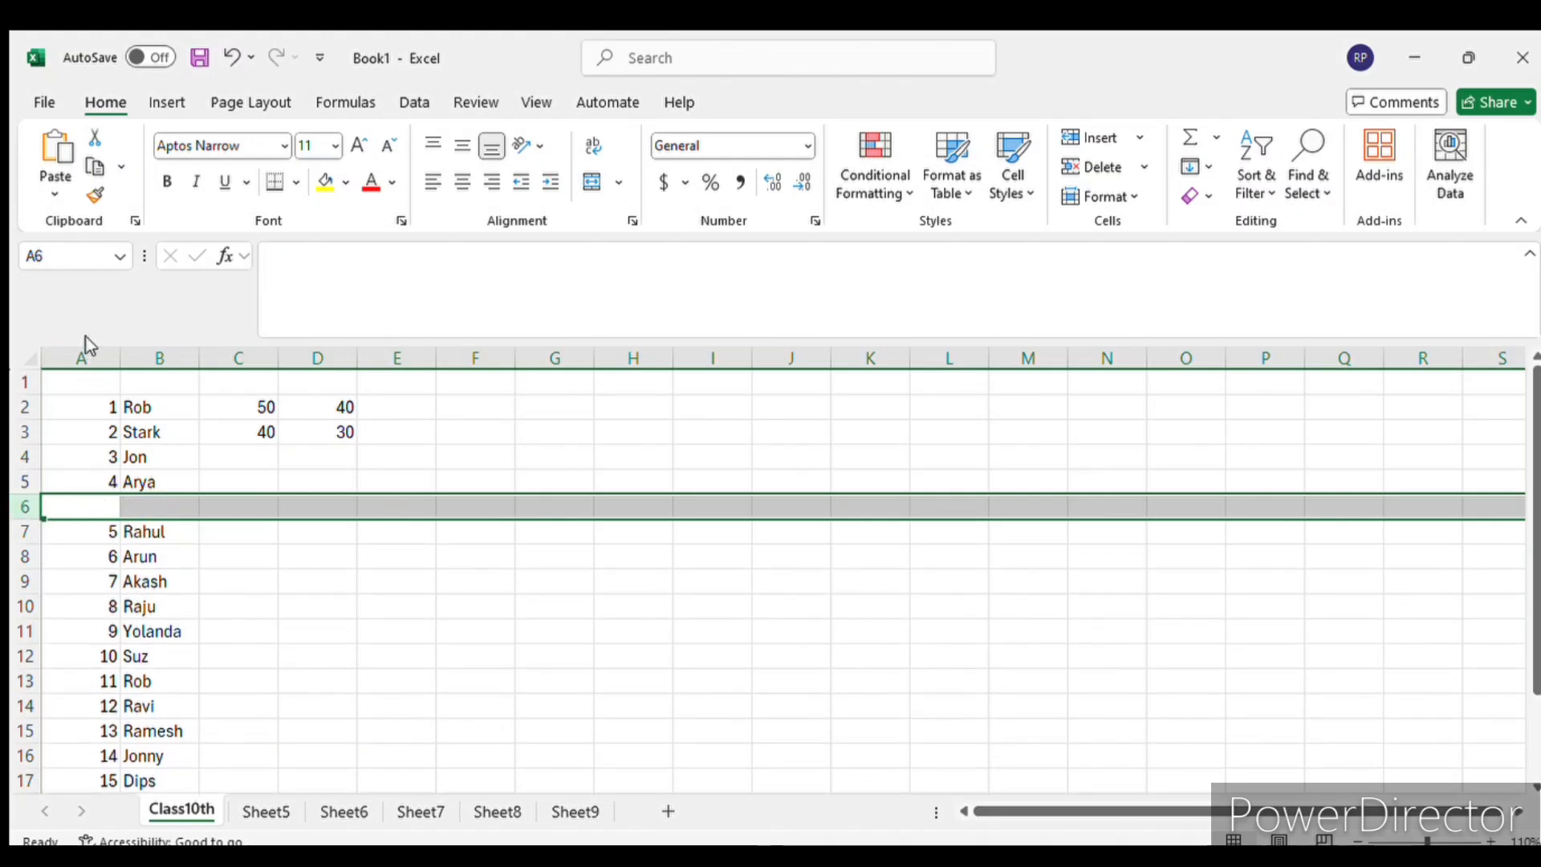
key(ctrl+minus)
click(420, 633)
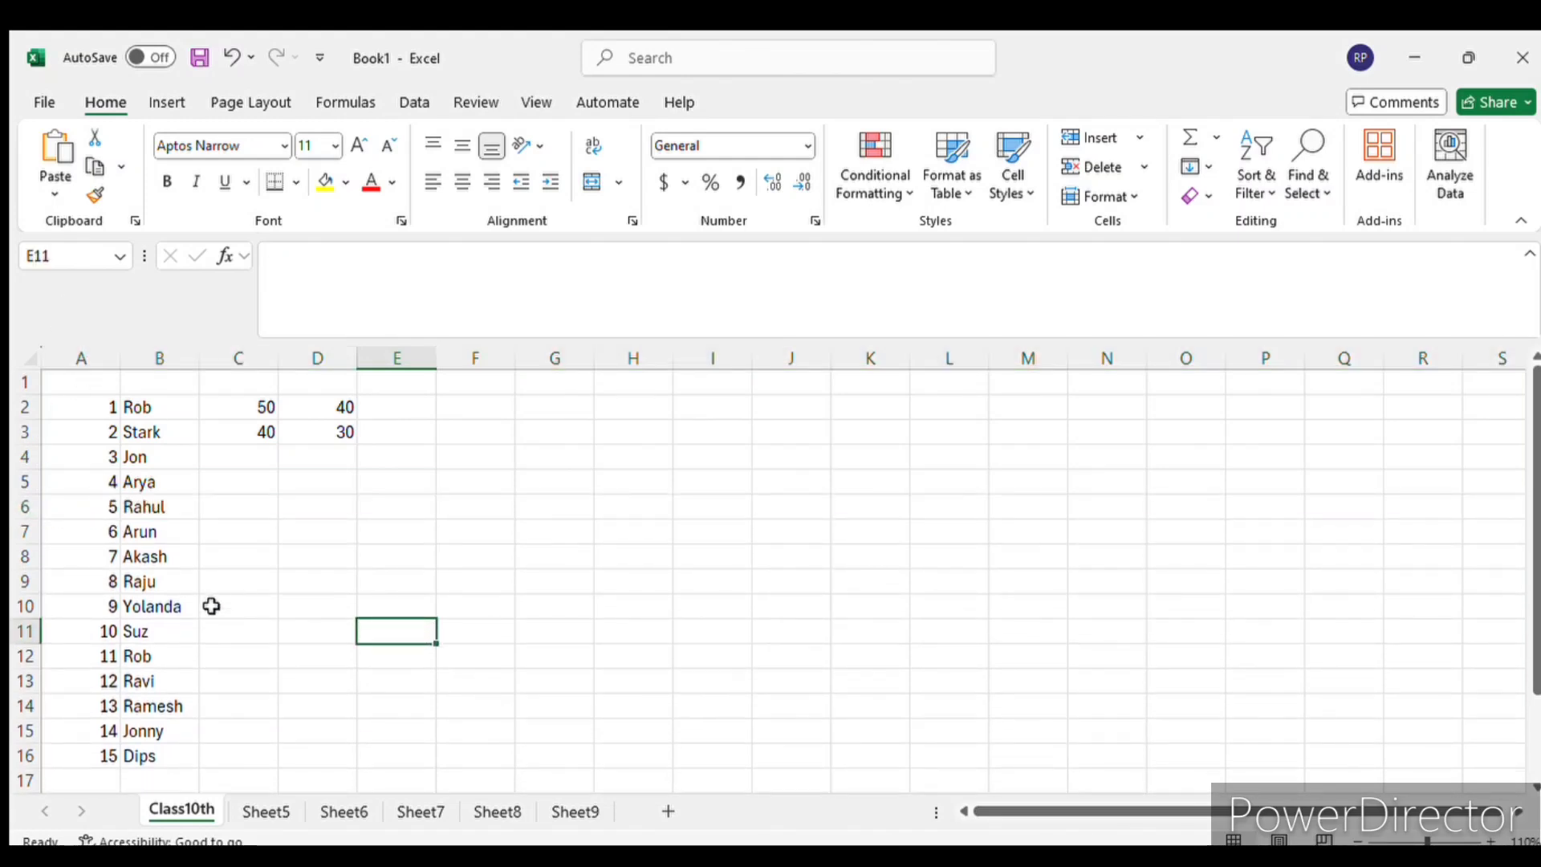
- Open the name in cell B11 for editing, leave the cell, and select it again
click(163, 631)
double_click(163, 632)
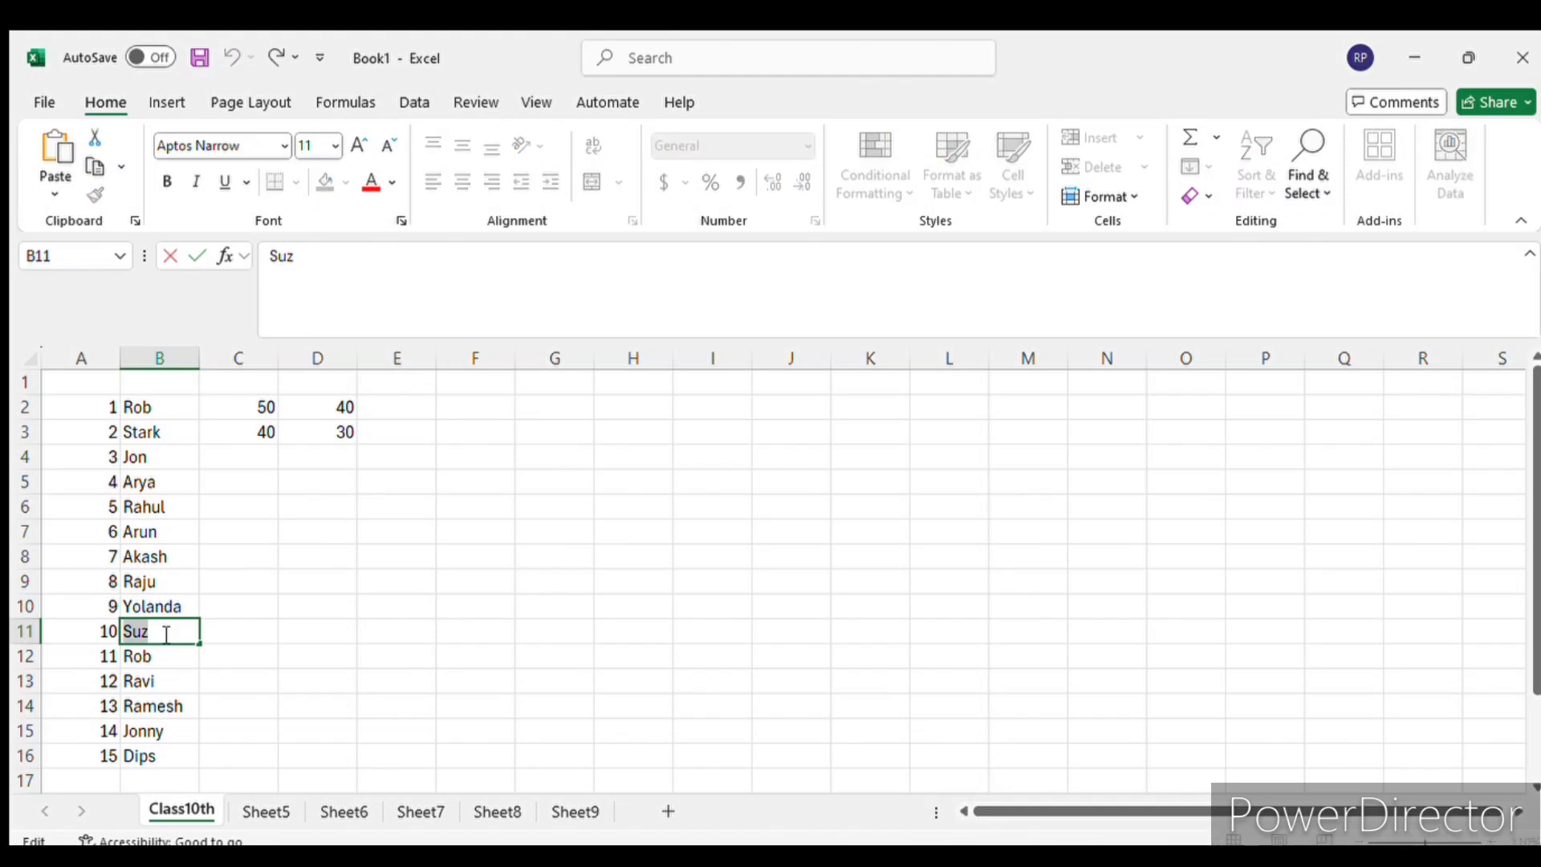
click(175, 674)
click(350, 682)
click(177, 633)
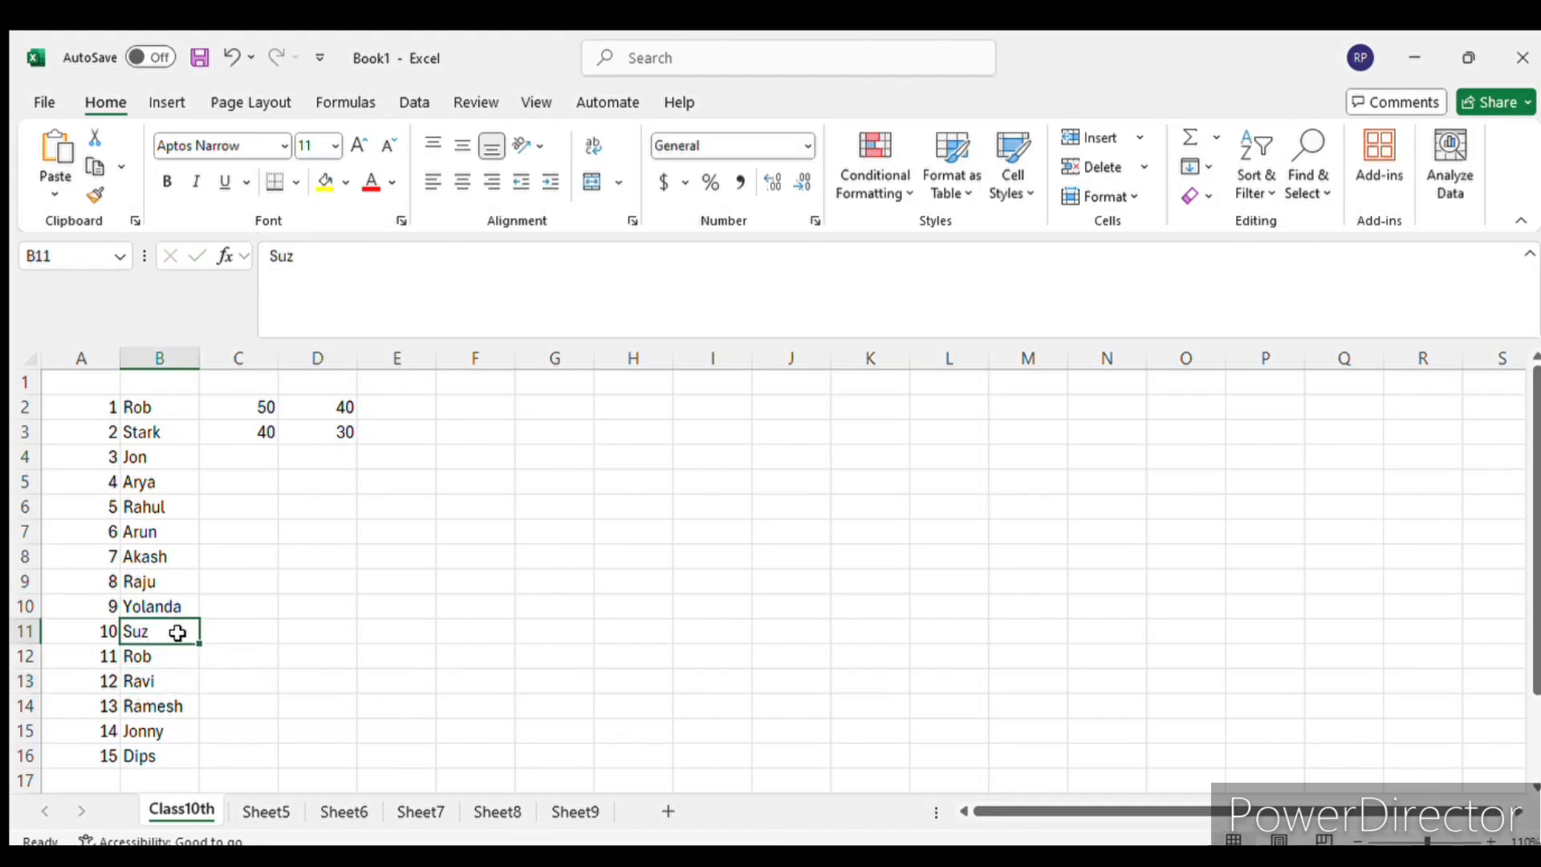
- Overwrite the name in B11 with the sample text "Suauuaa" and clear it again
text(Suauuaa)
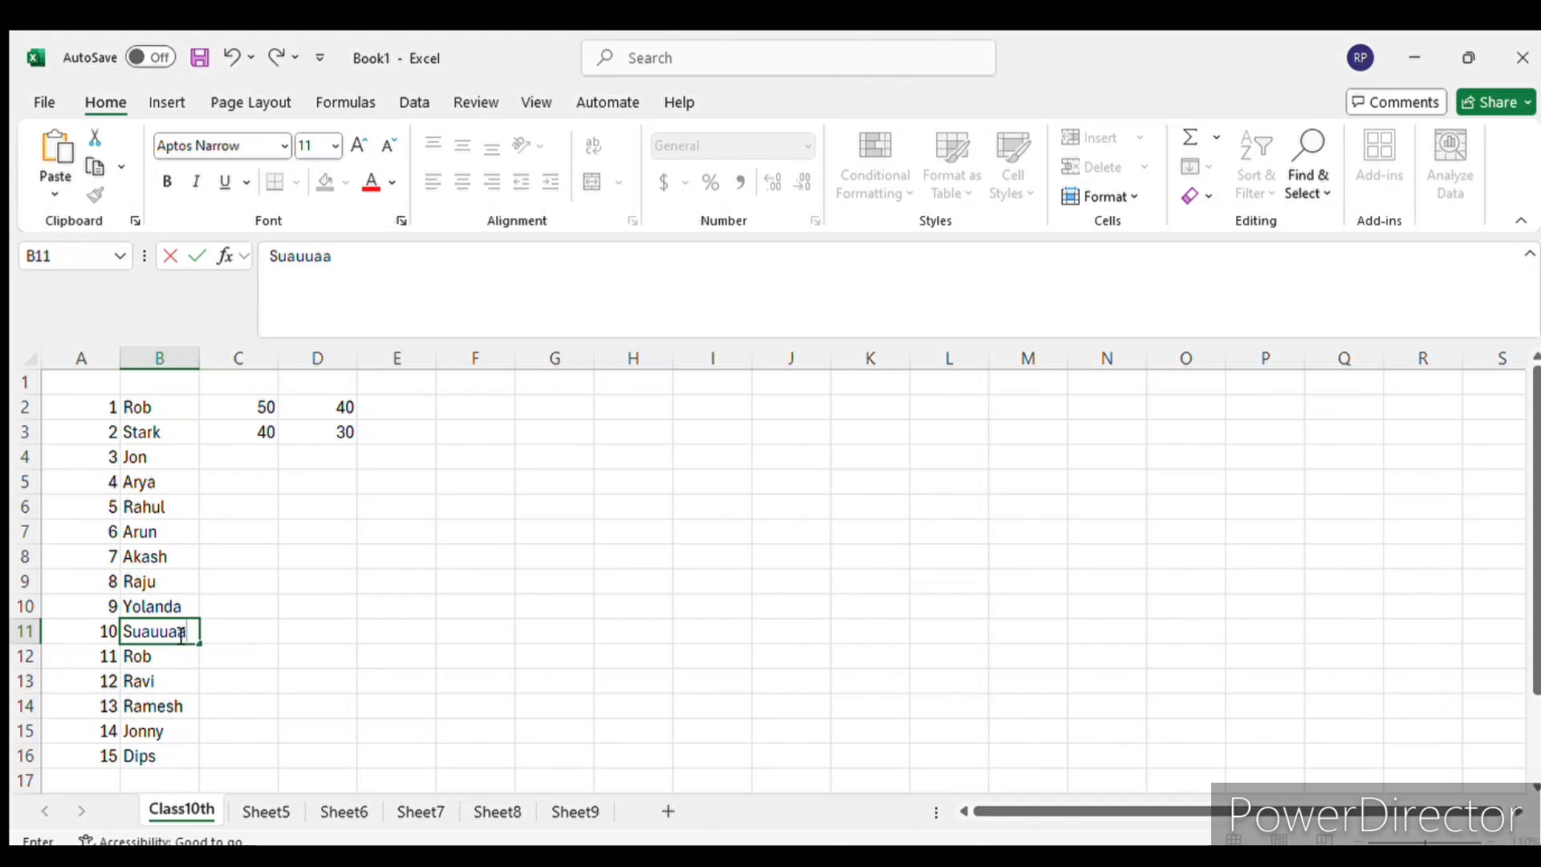
double_click(182, 633)
key(BackSpace)
click(282, 640)
- Enter the sample text "da" in cell B11 and reselect the cell
click(148, 626)
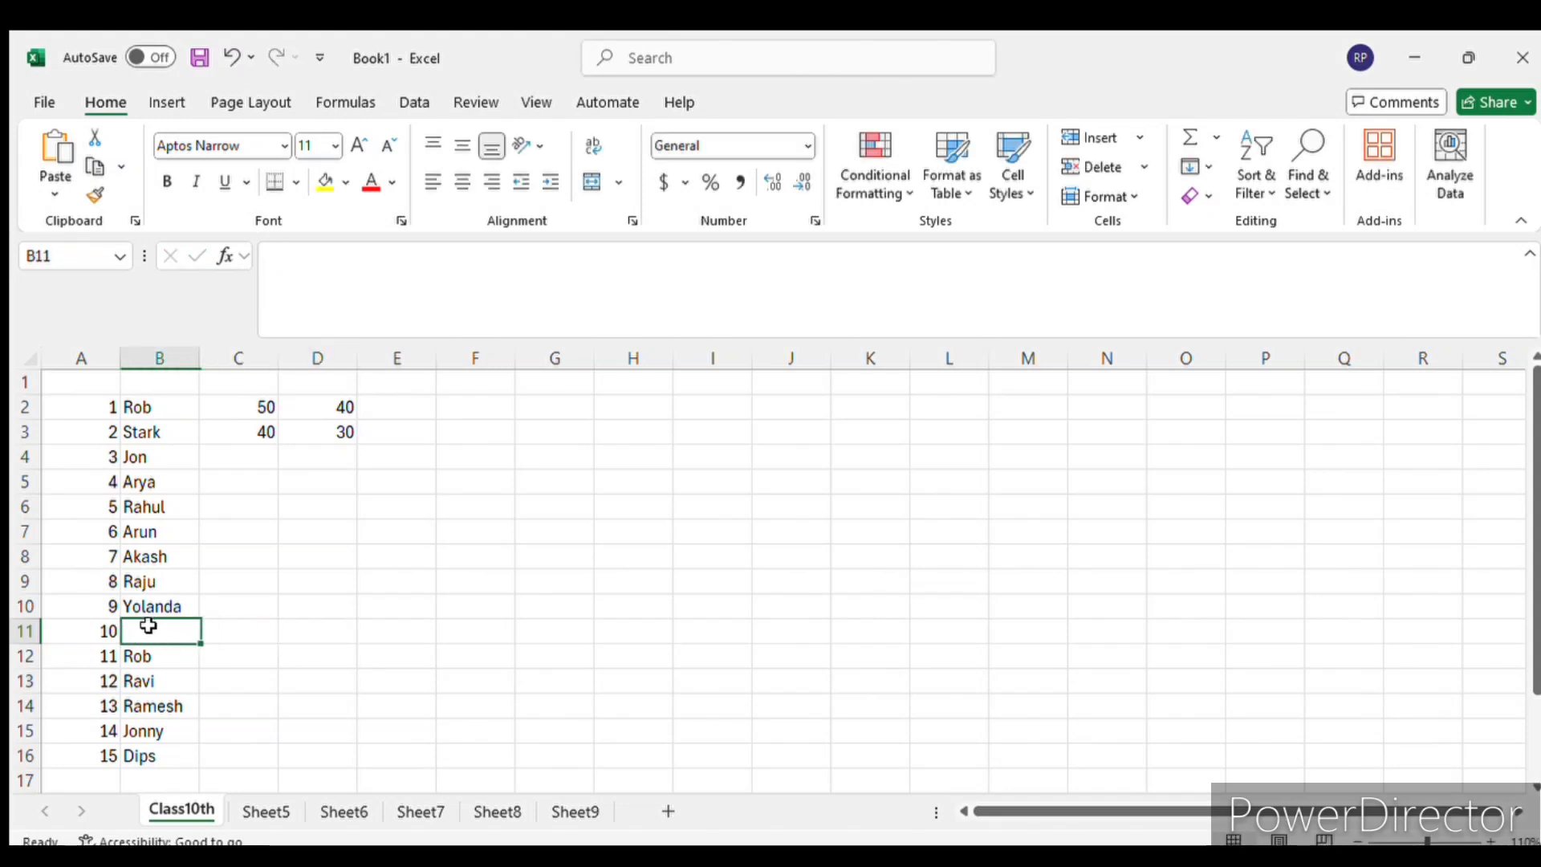
text(dada)
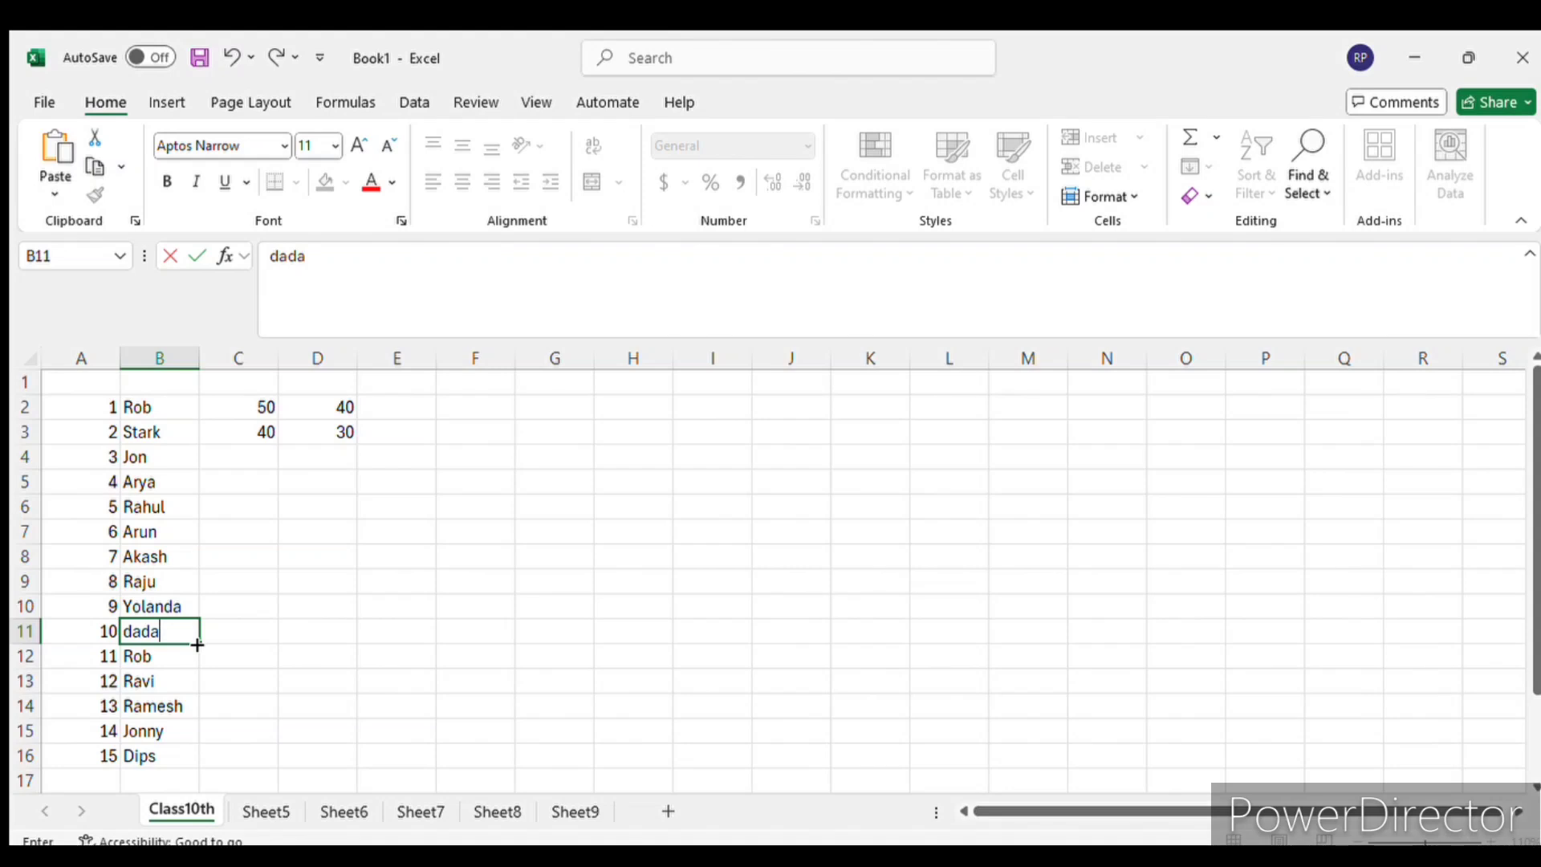
key(BackSpace)
key(Return)
key(Up)
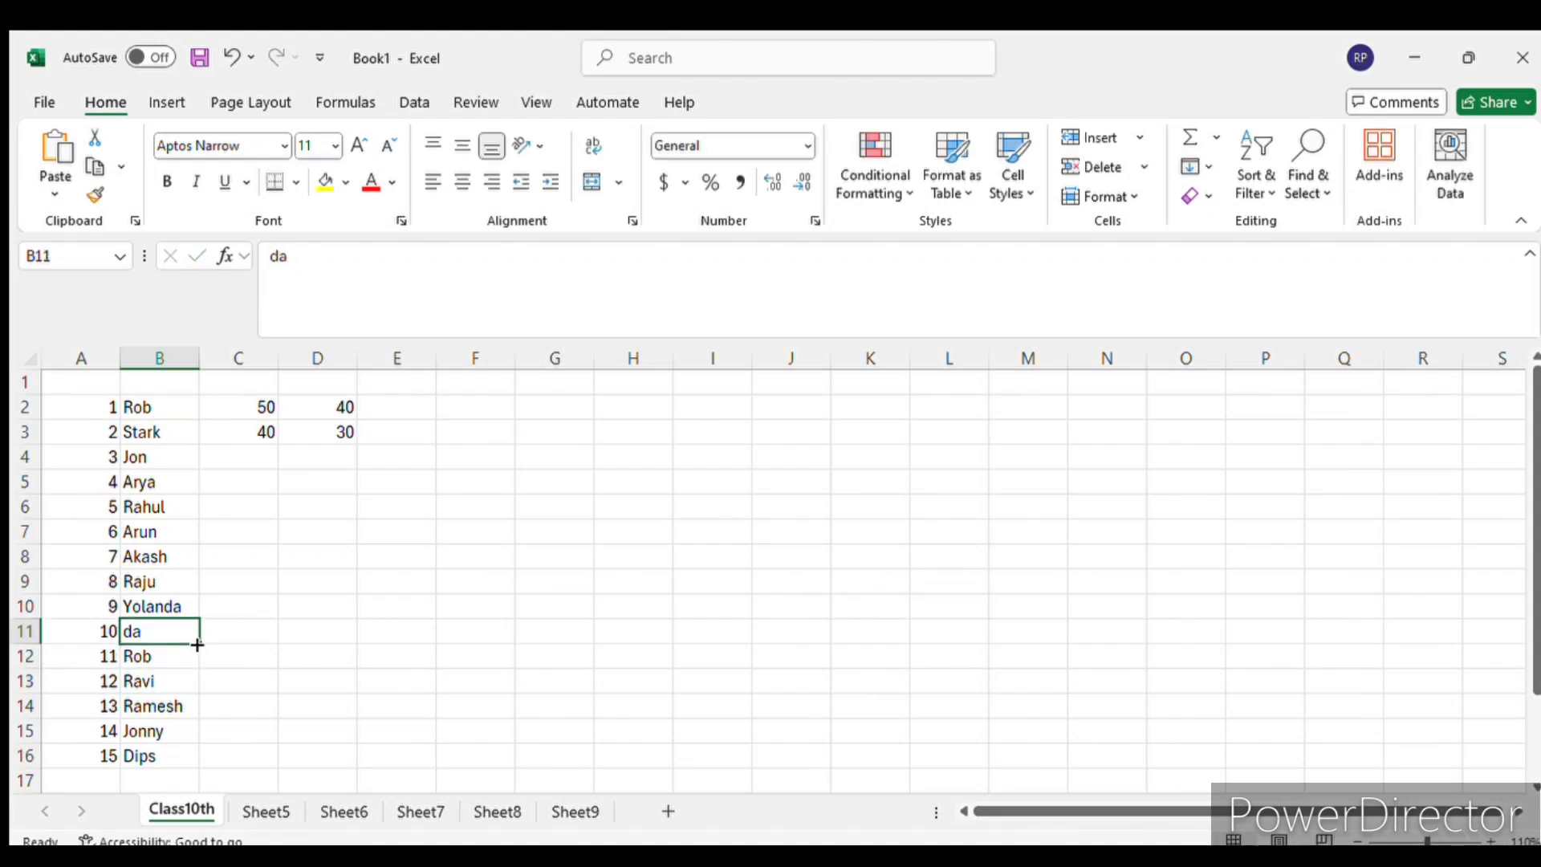
- Overwrite the sample text in B11 with the short first name it originally held
text(S)
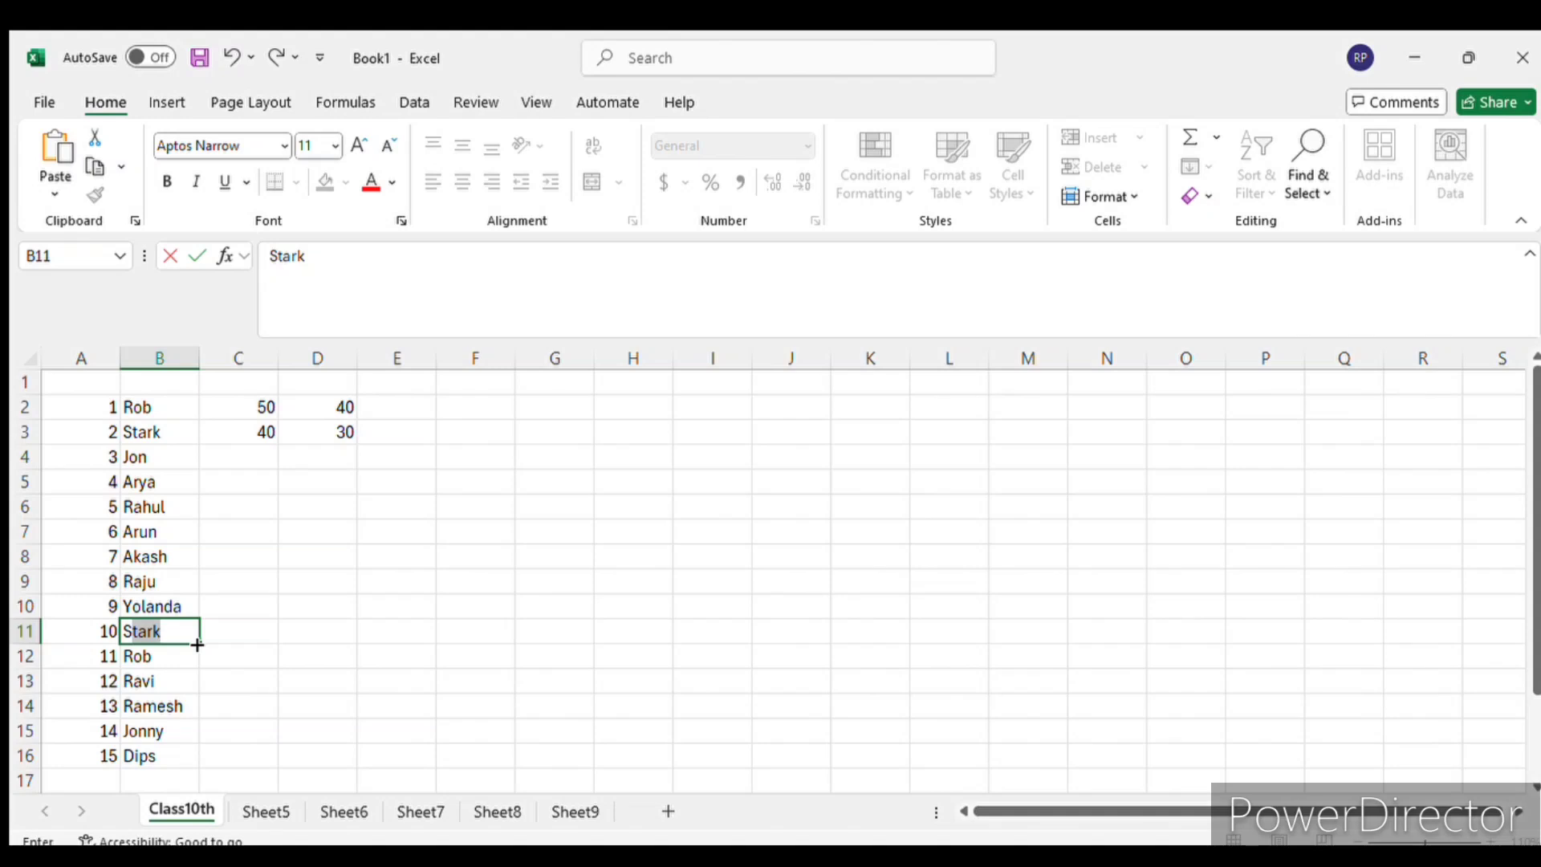
text(uz)
key(Return)
key(Up)
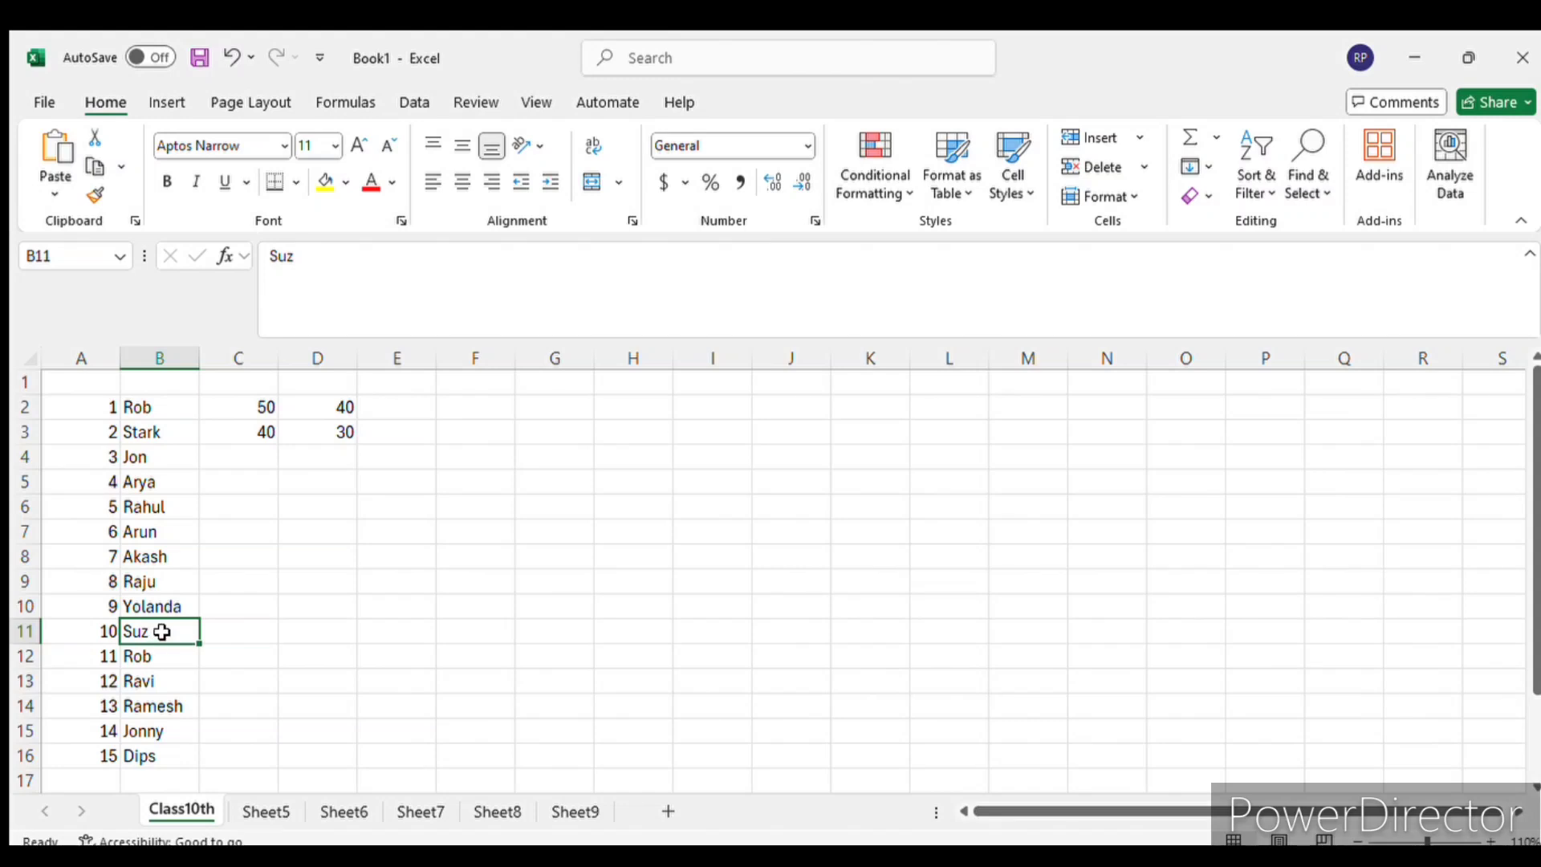
- Edit the existing name in B11 in place, appending "ane", and reselect the cell
double_click(161, 634)
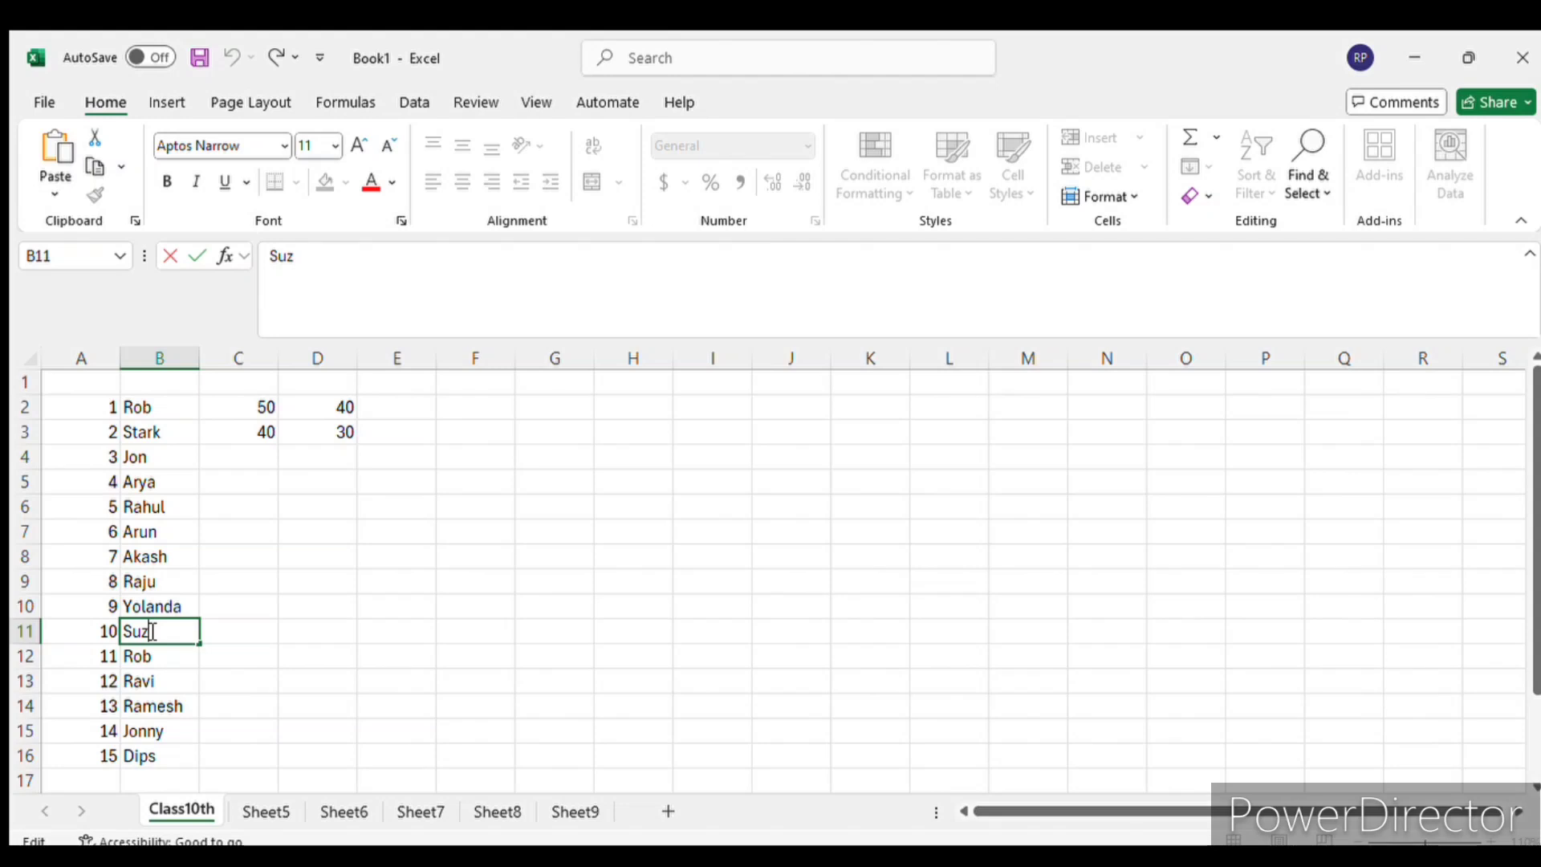
key(Return)
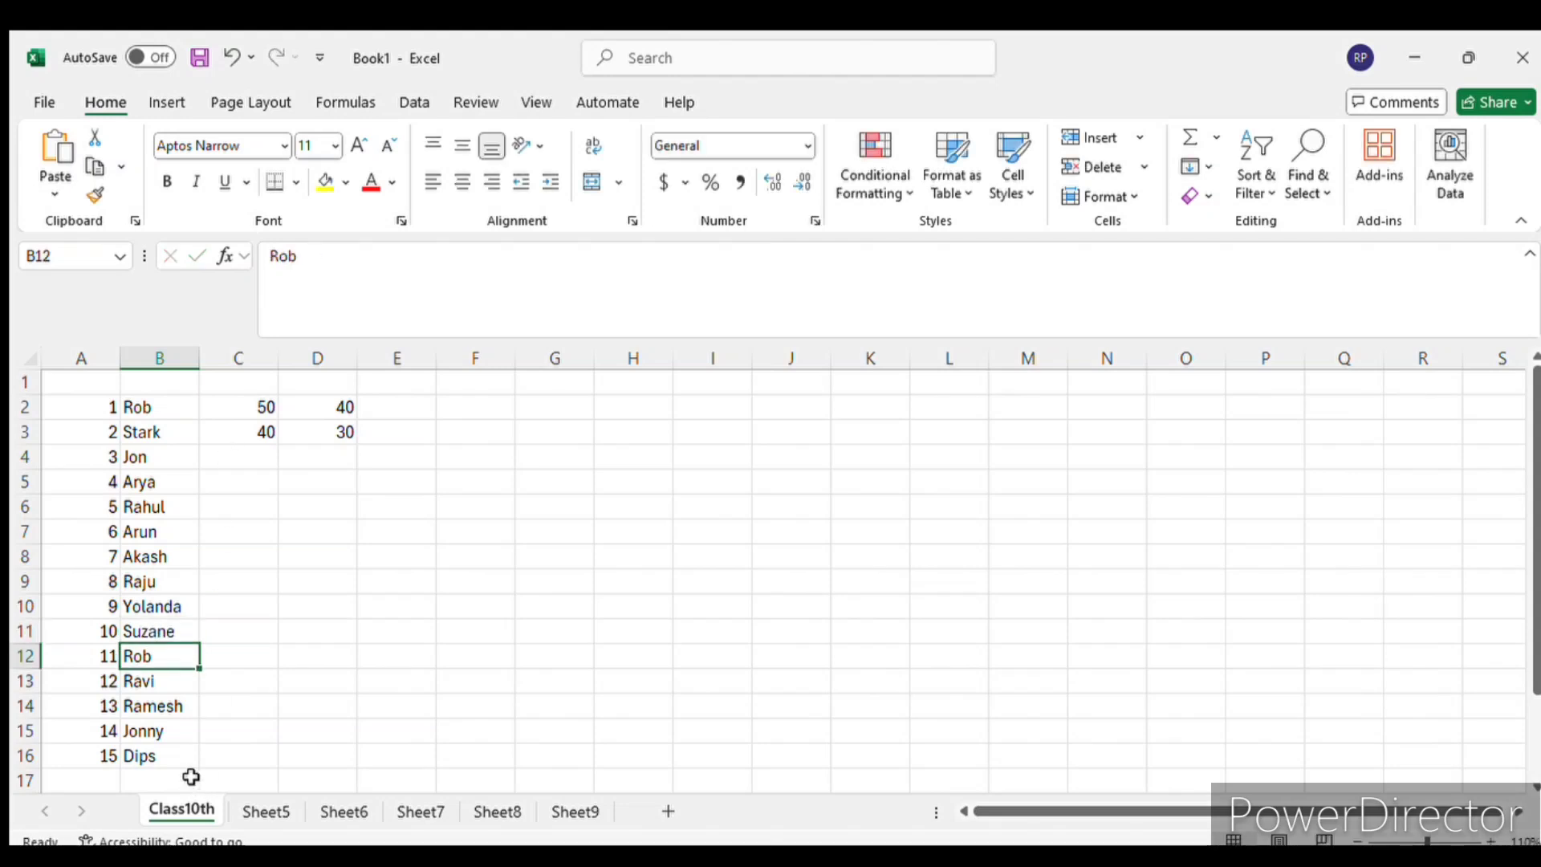
click(157, 625)
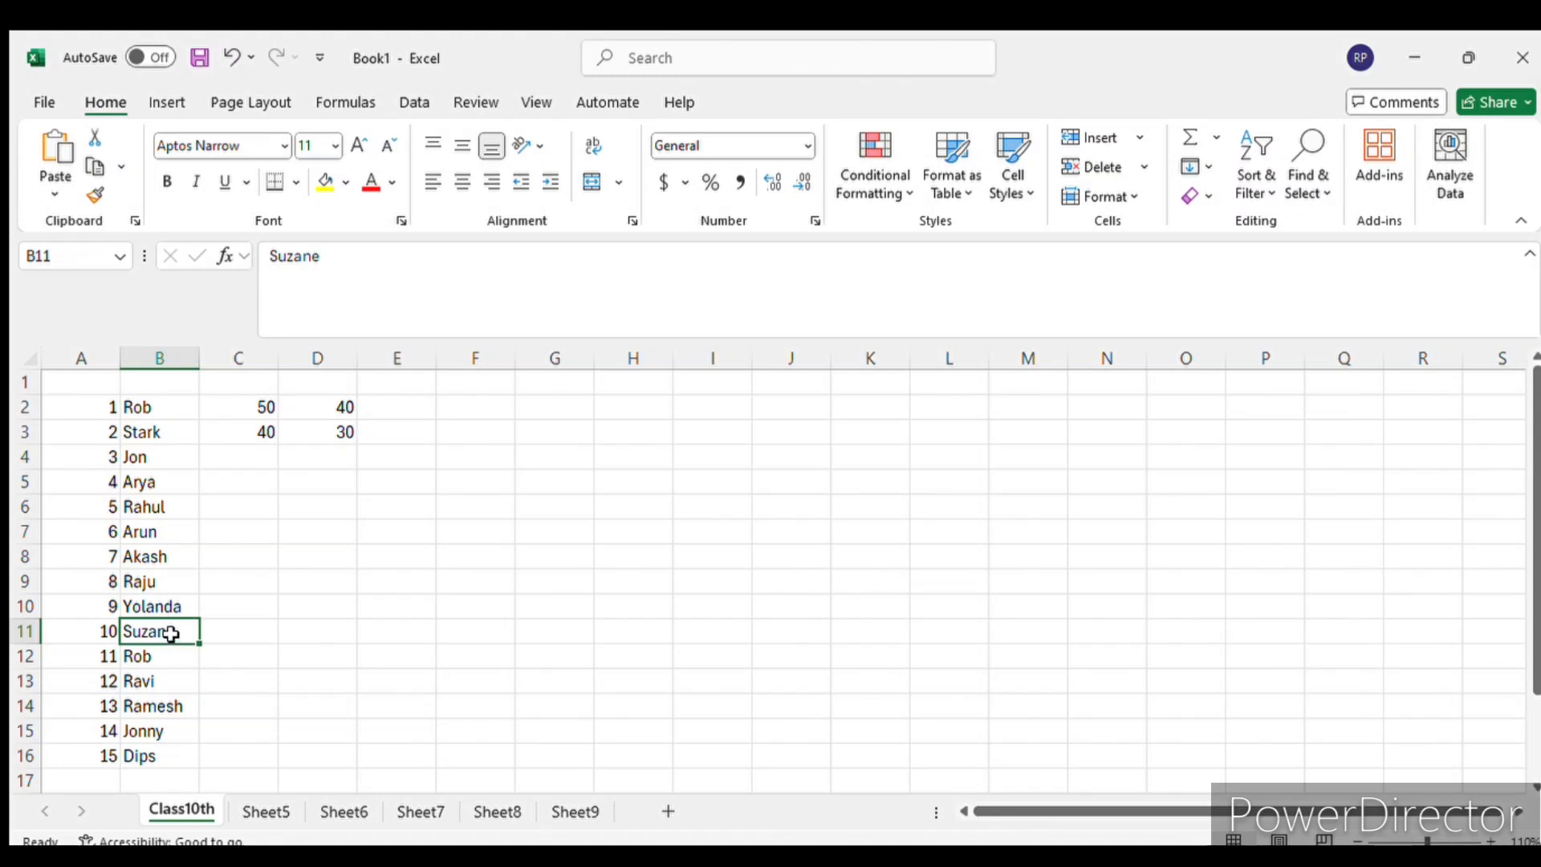
- Select the names in B2, B4 and B3 in turn, then open B2 for editing and leave it
click(158, 408)
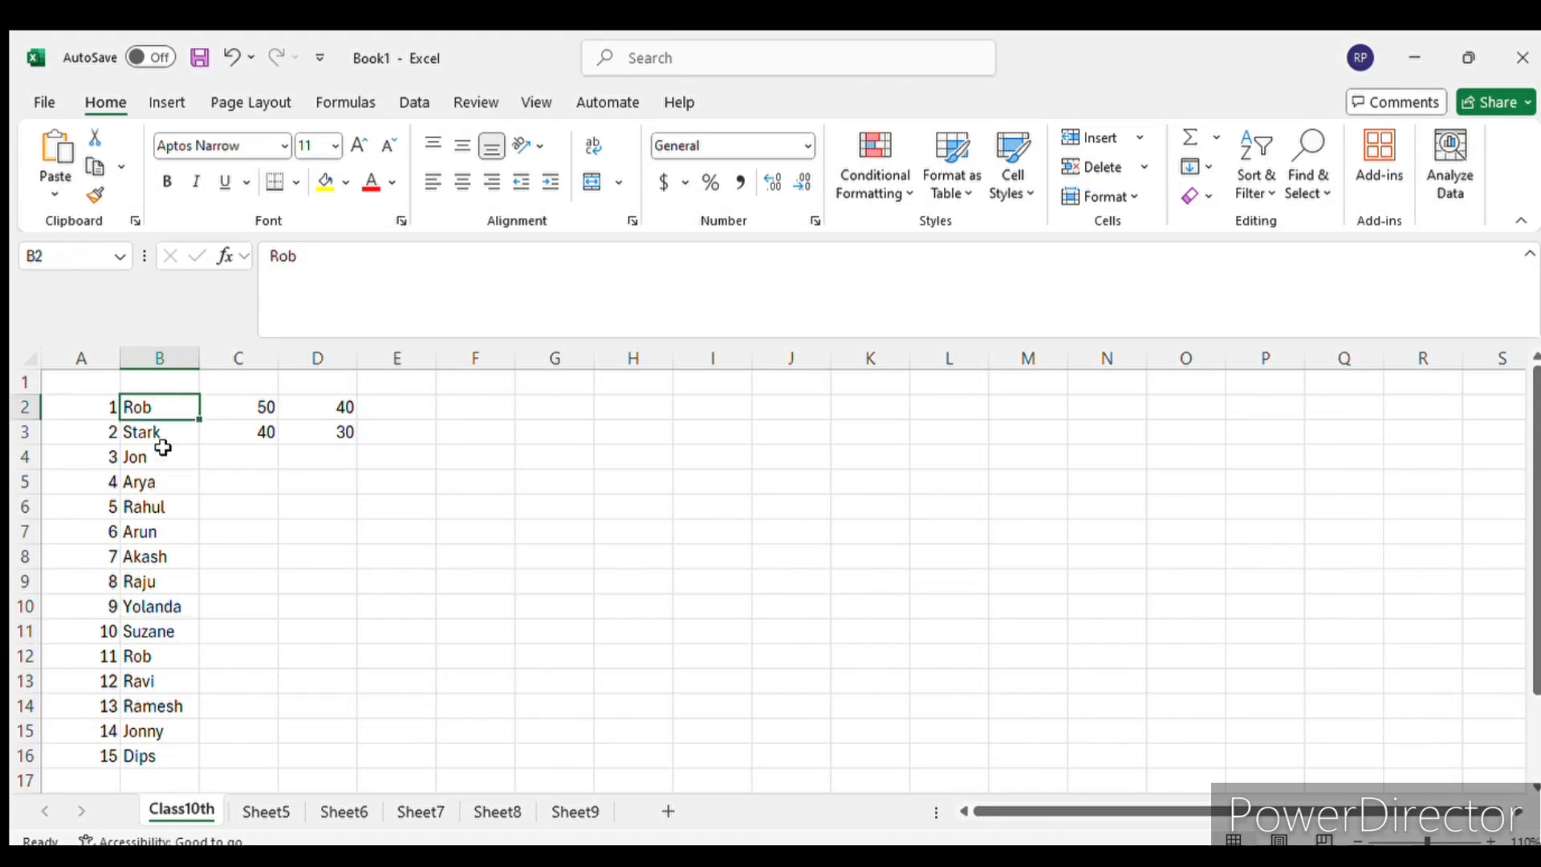
click(158, 454)
click(166, 409)
click(168, 433)
click(167, 408)
double_click(167, 407)
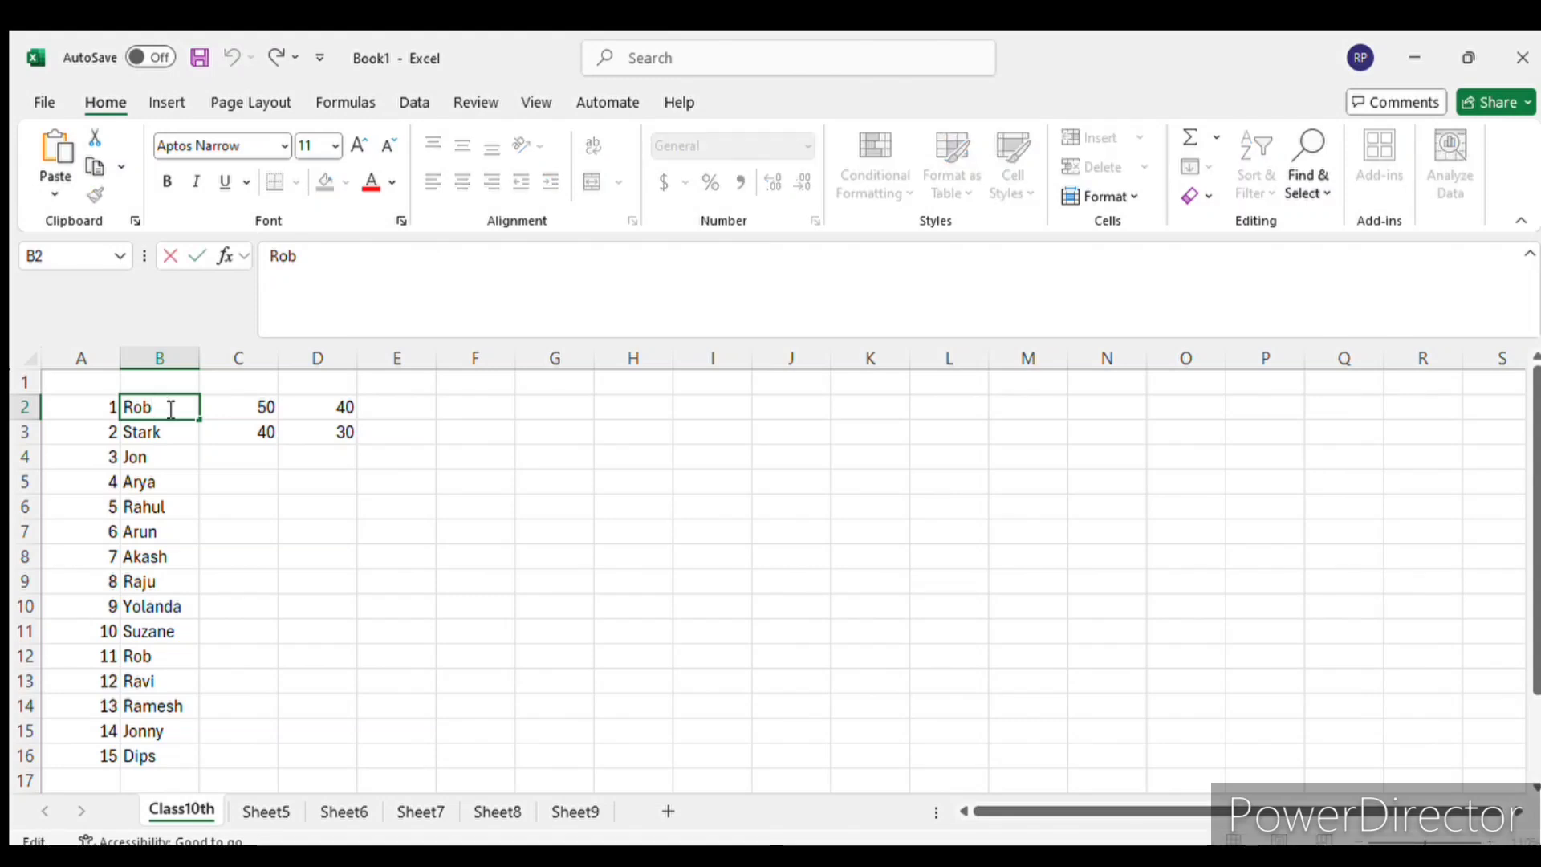
click(245, 554)
- Enter the headers "Roll number" in A1 and "Name" in B1
click(82, 382)
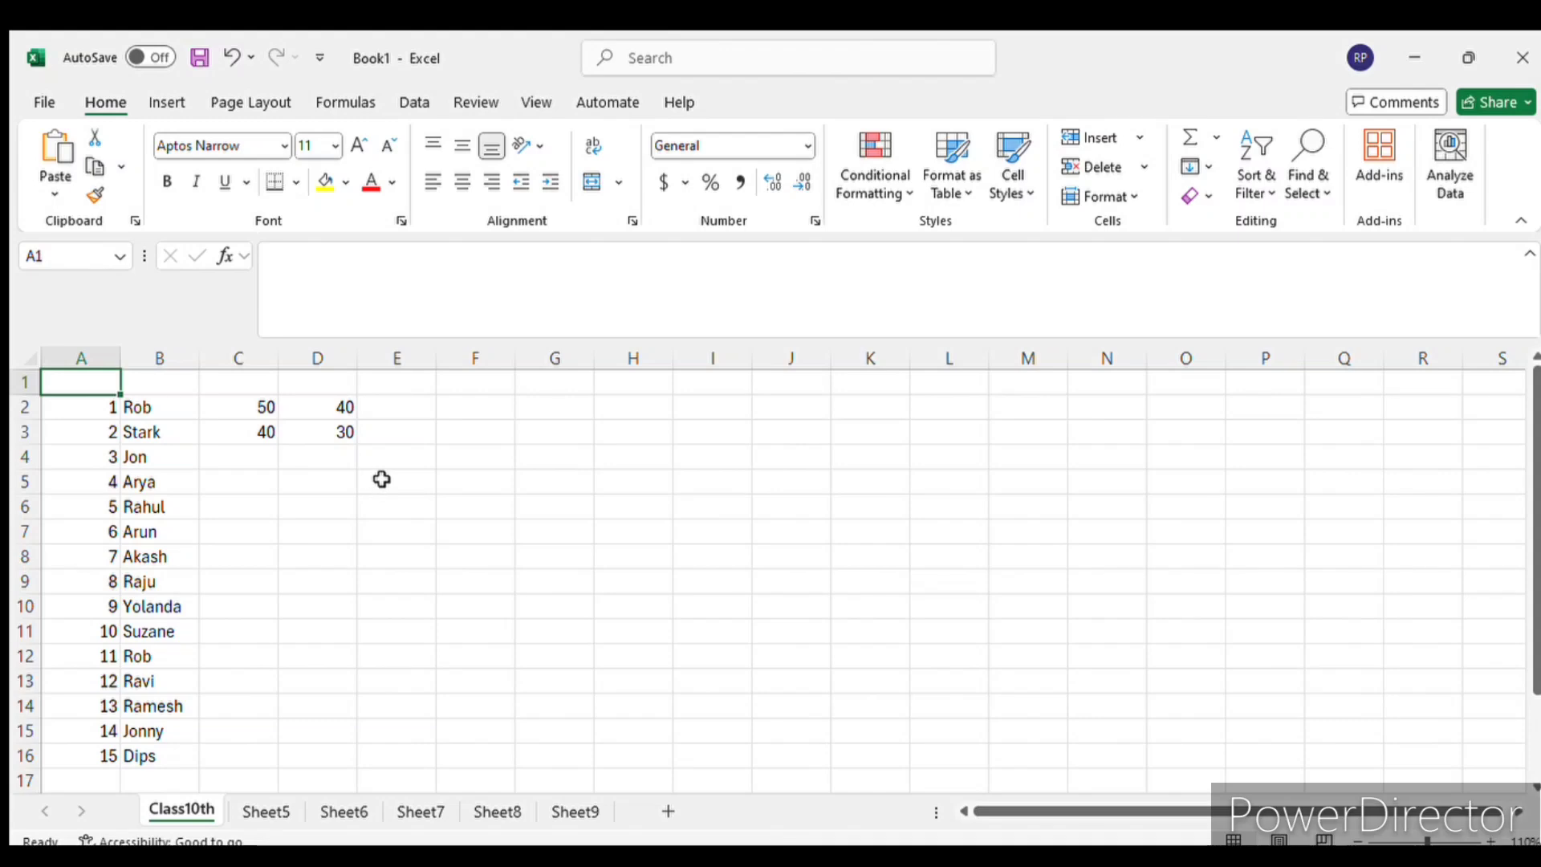
text(Roll)
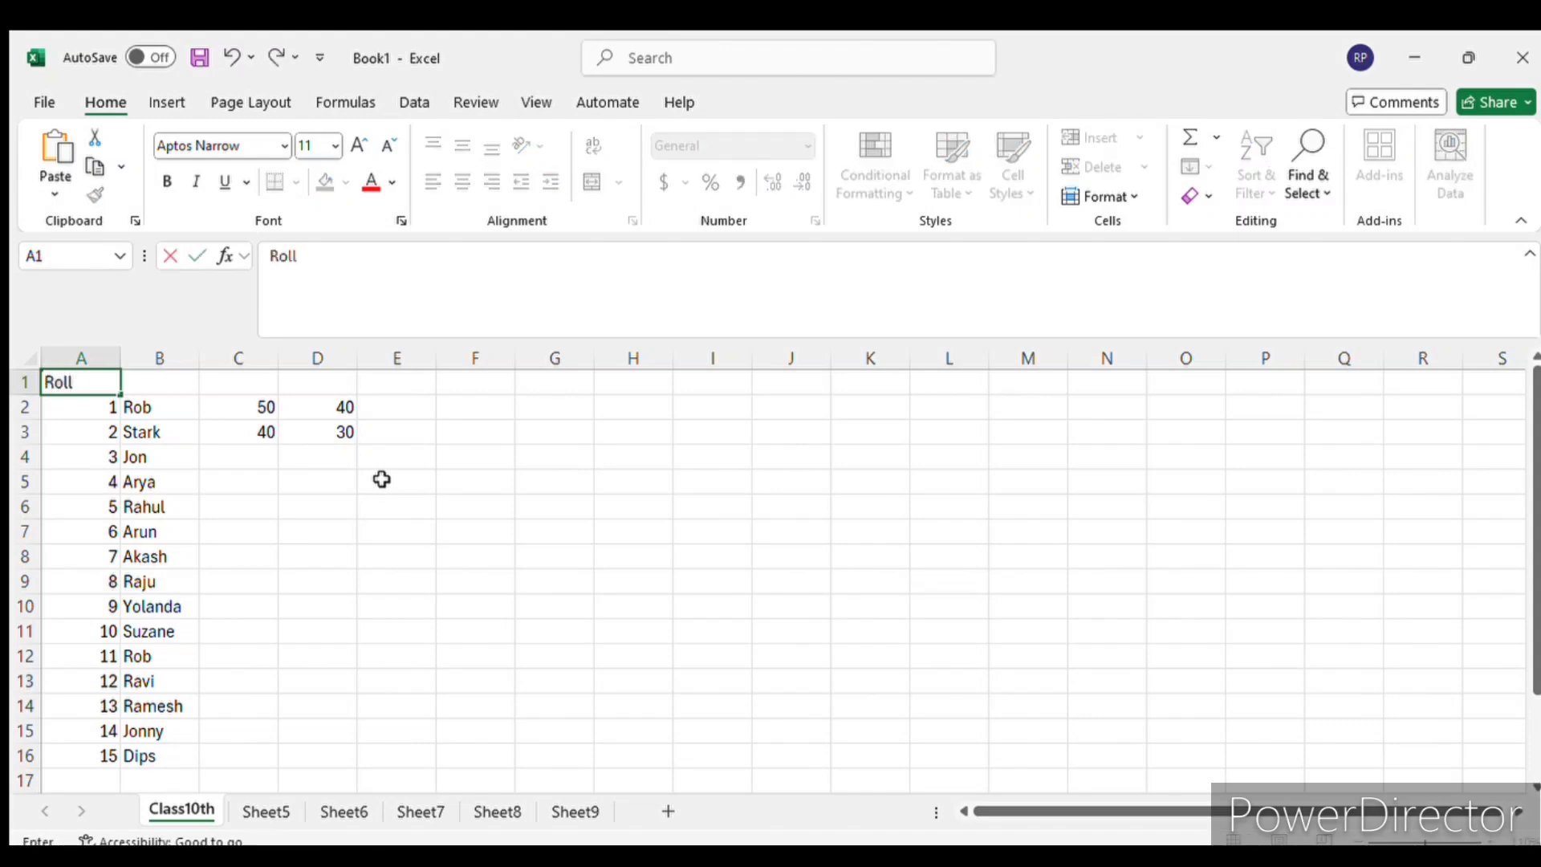
text( number)
key(Return)
key(Up)
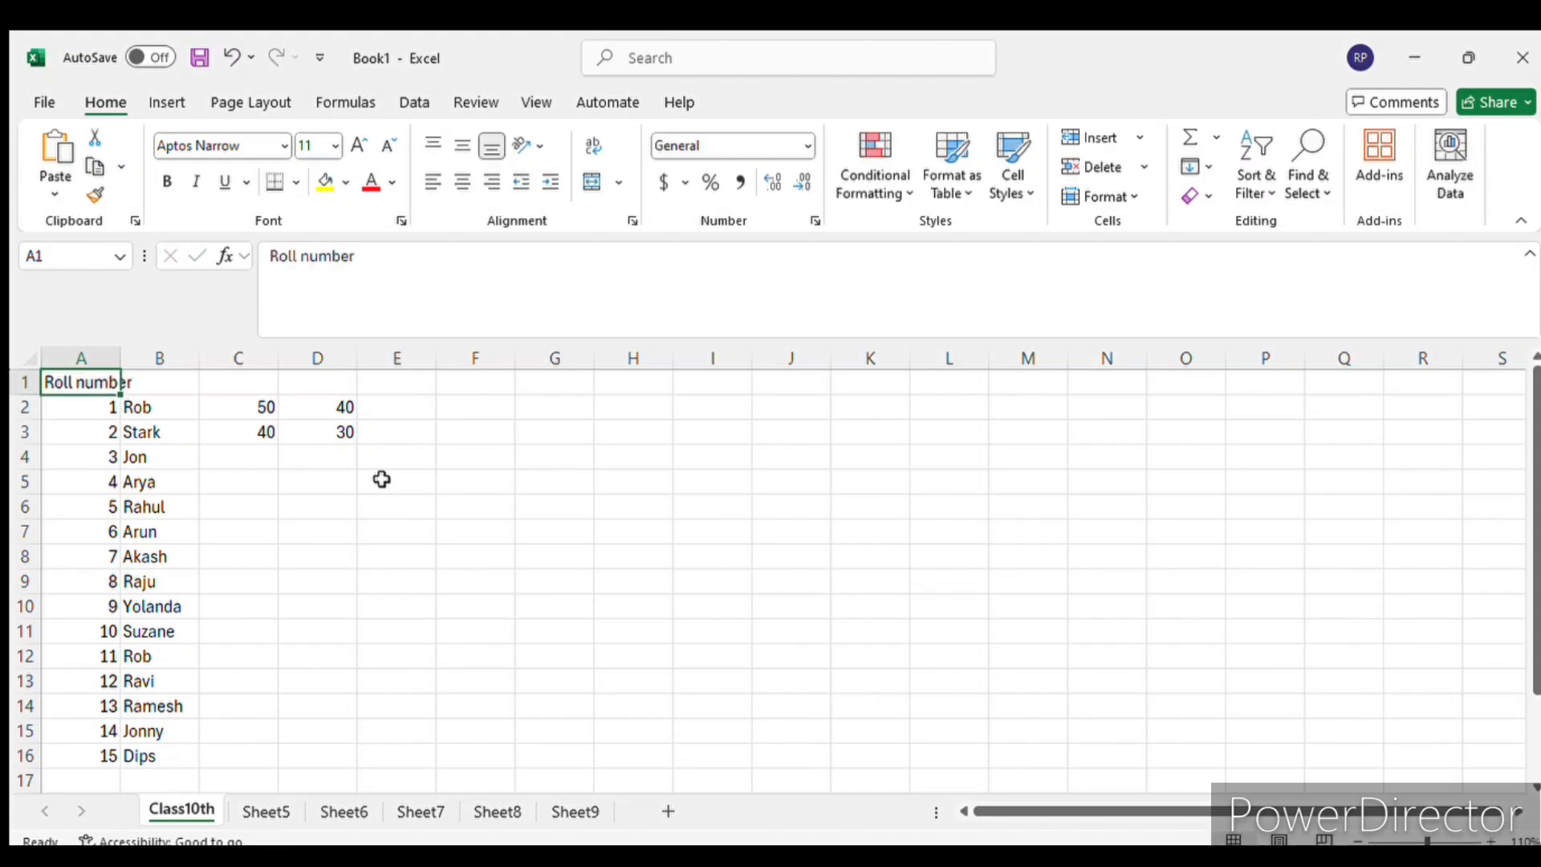
key(Right)
text(Name)
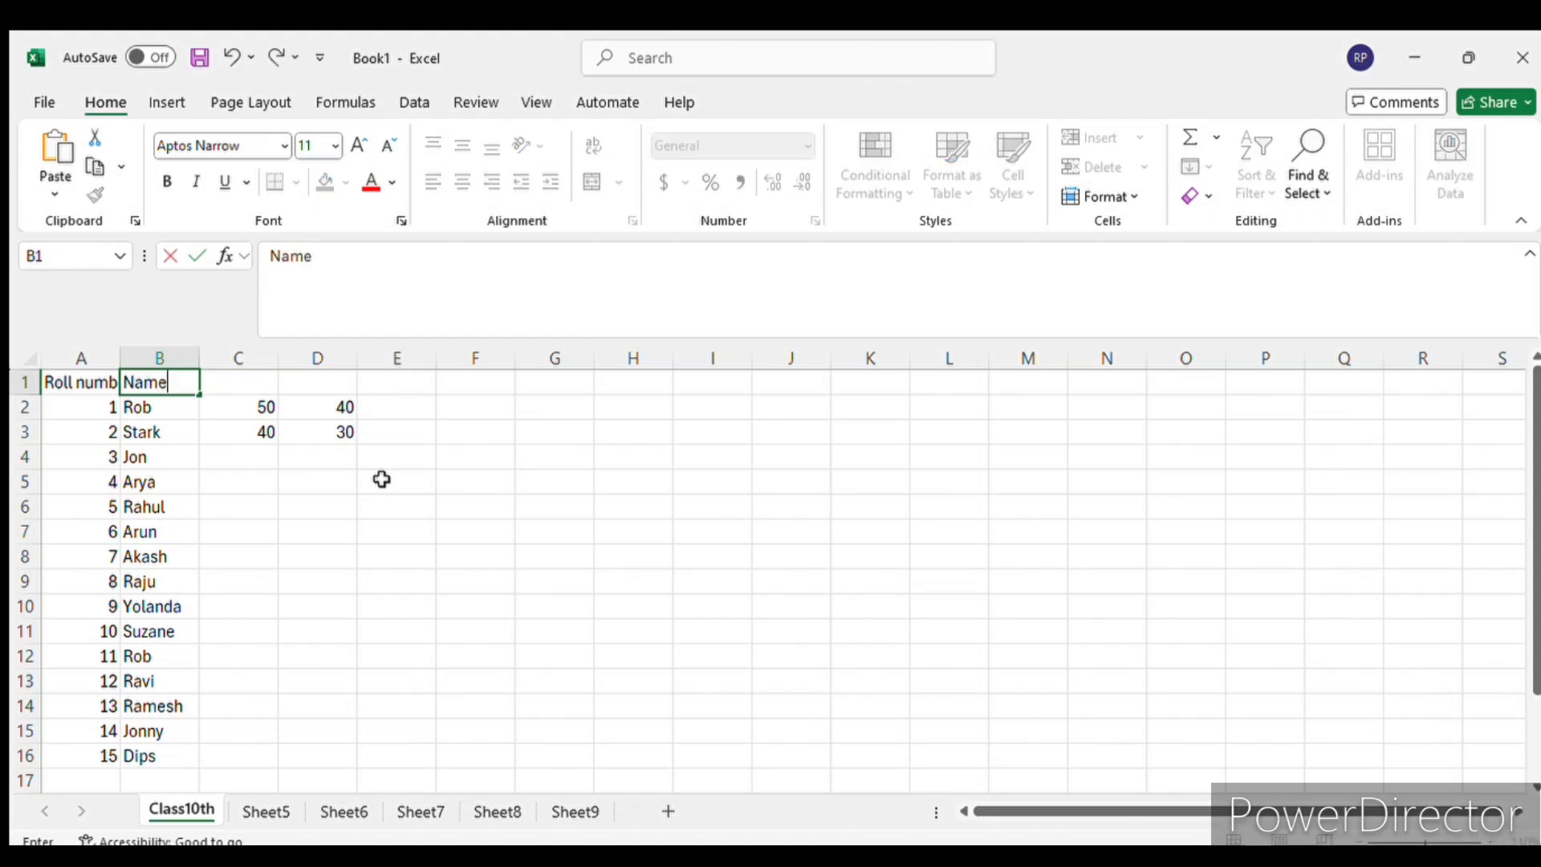
key(Tab)
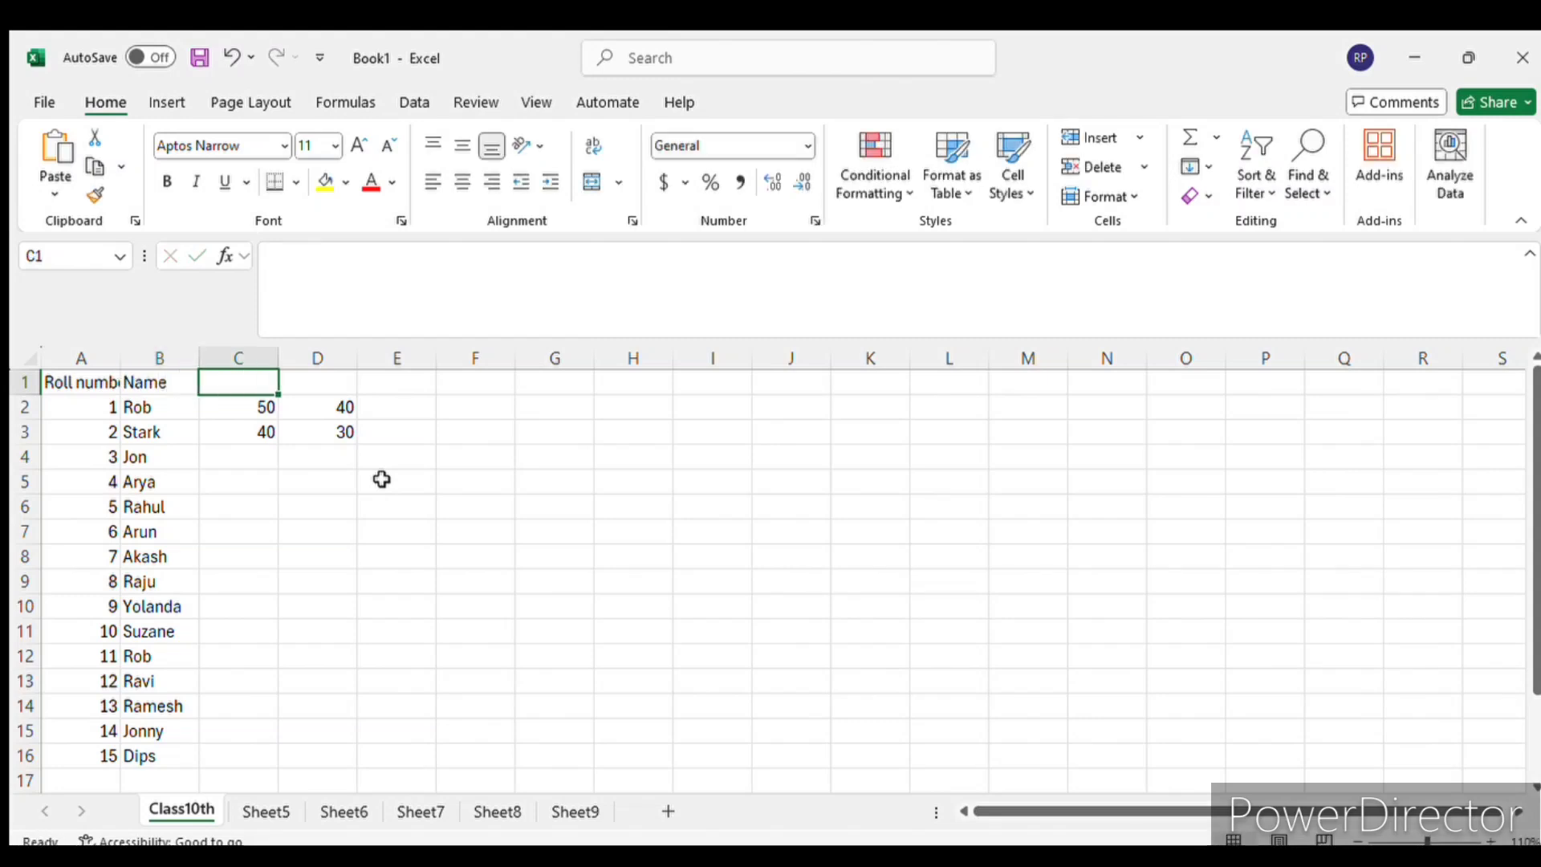
- Enter the subject headers "Science" in C1 and "Mathematics" in D1
text(Scu)
key(BackSpace)
text(i)
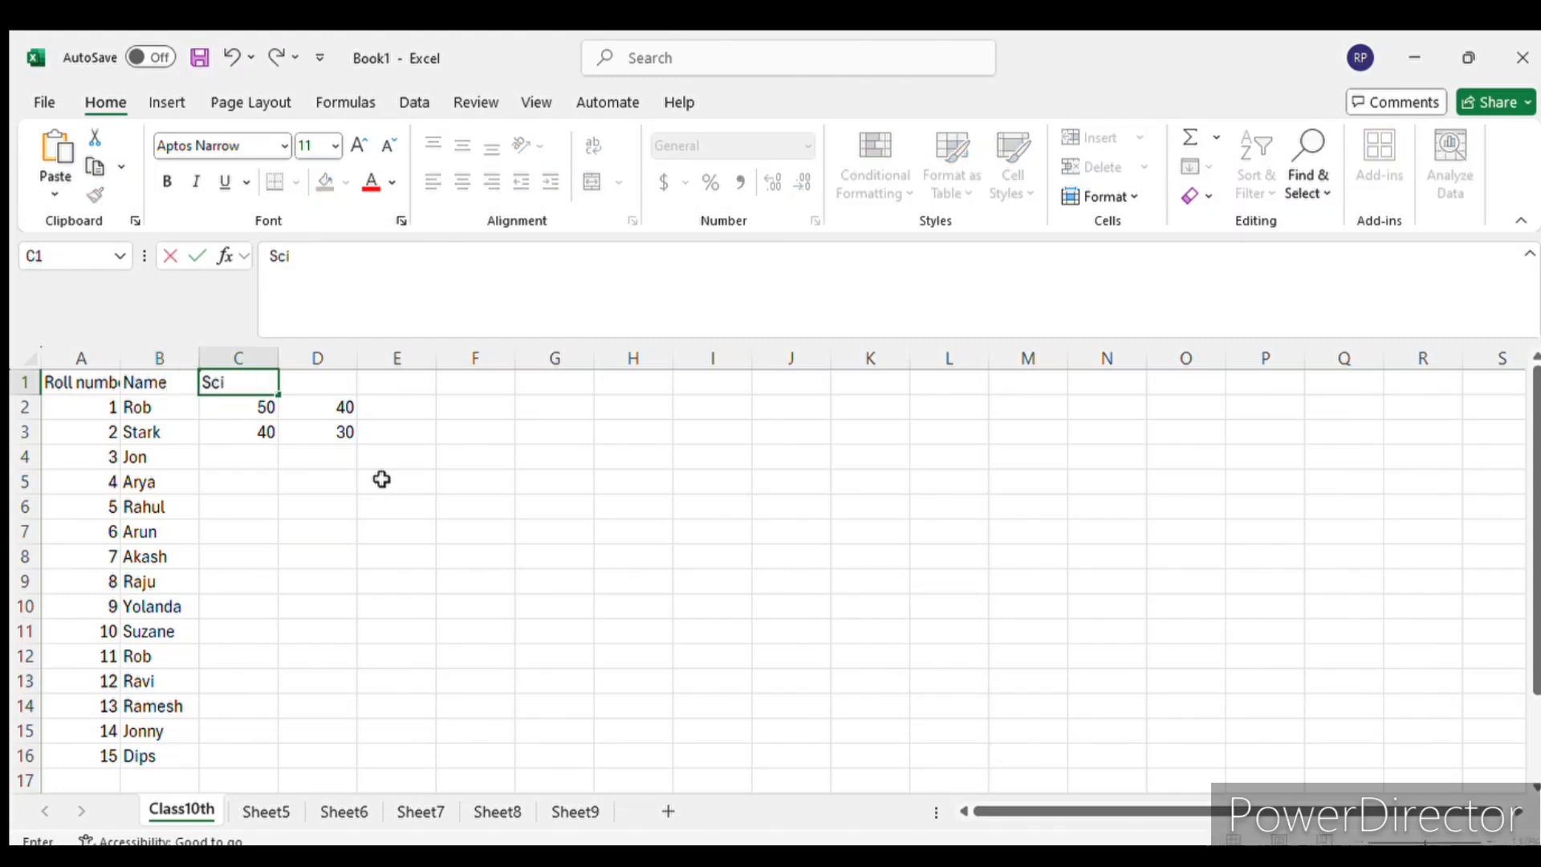
text(ence)
key(Tab)
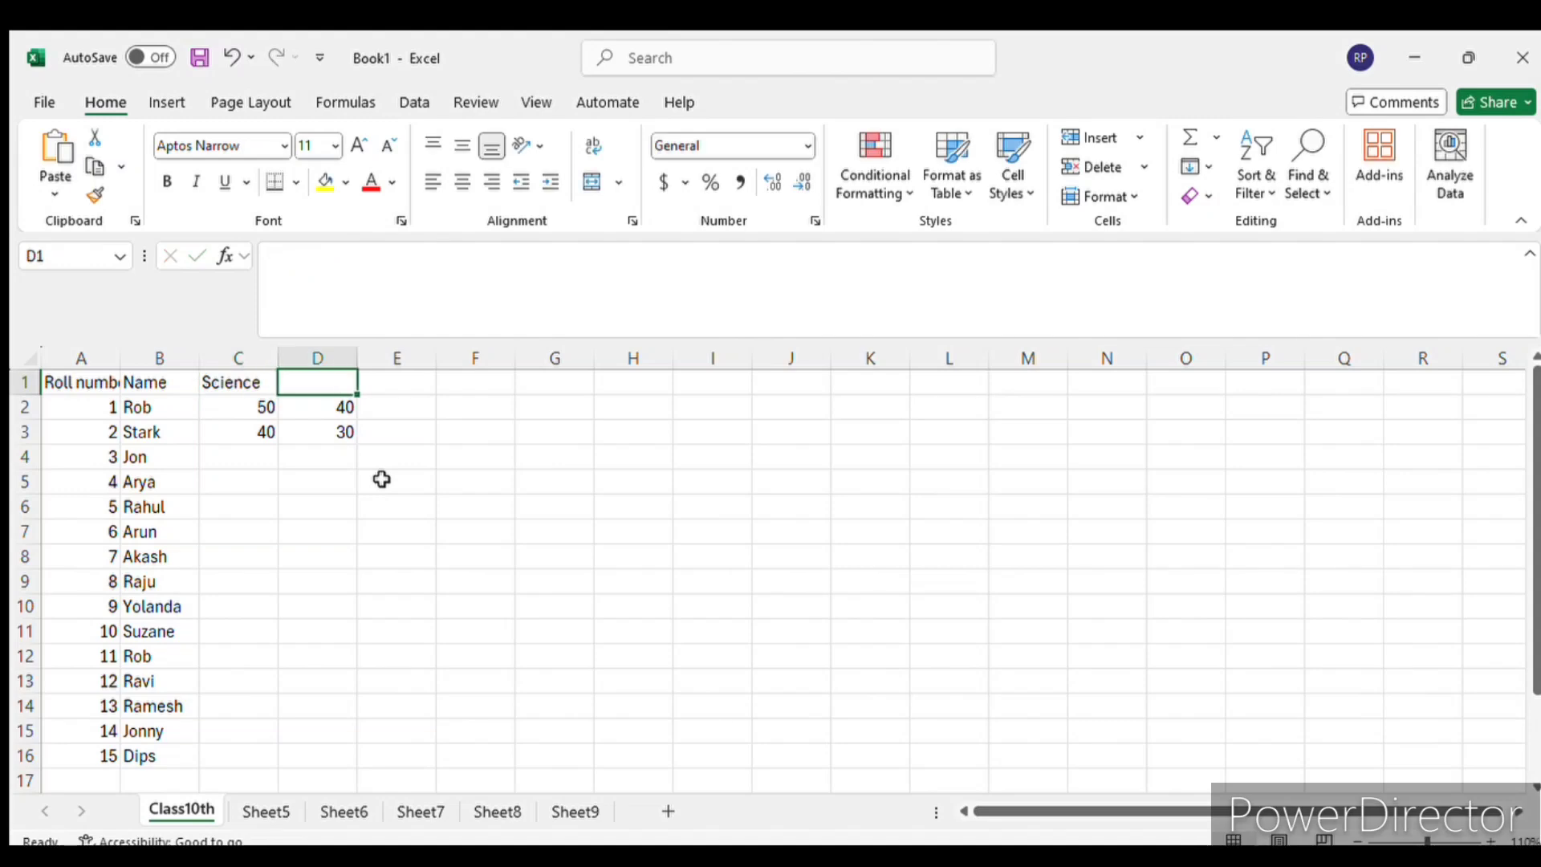
text(Mathematic)
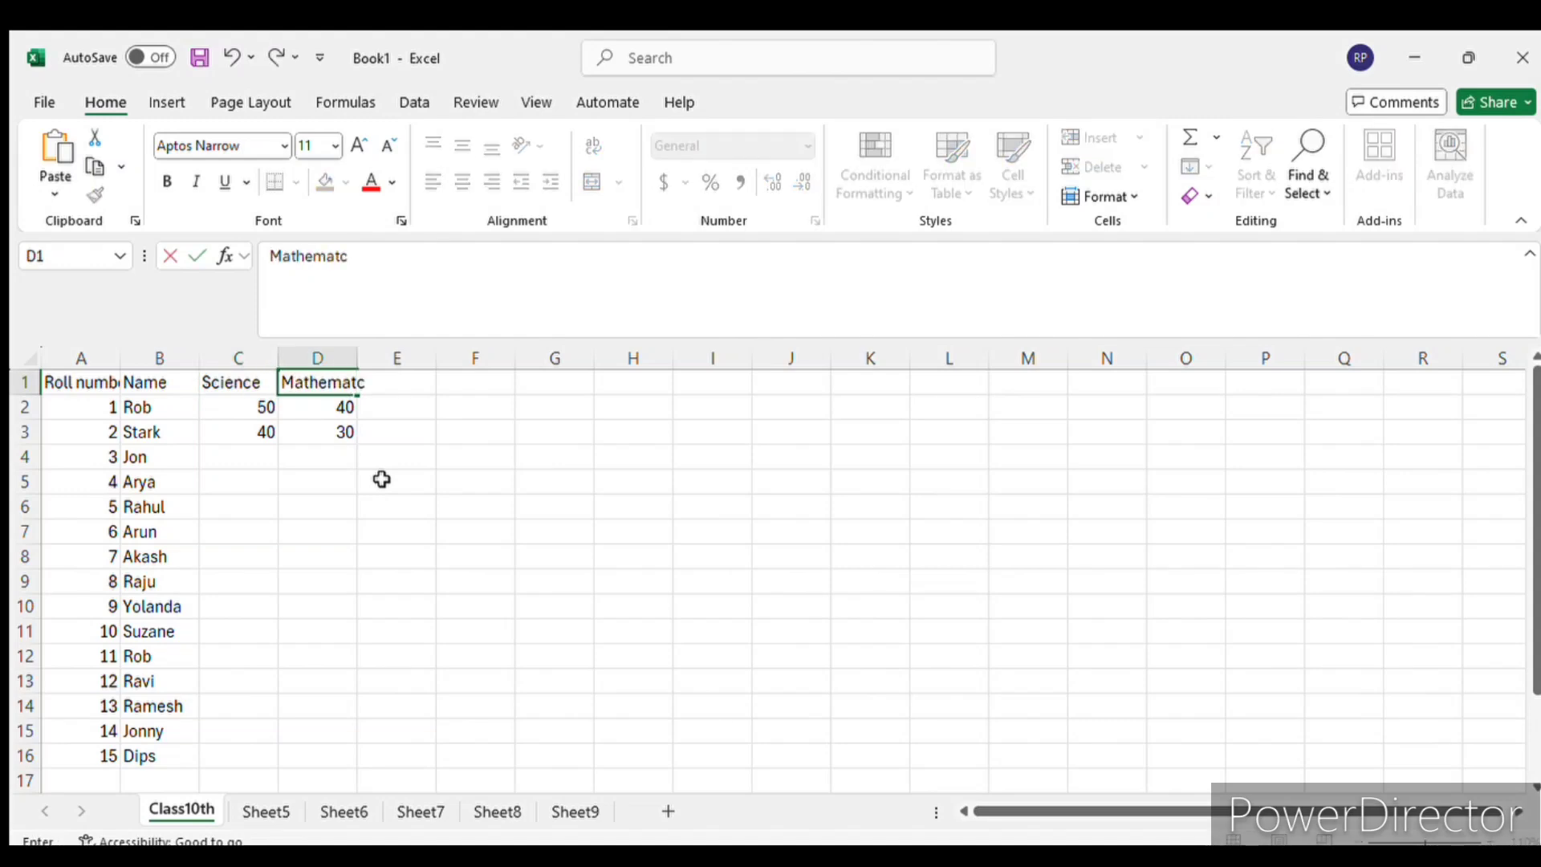
key(BackSpace)
text(ics)
key(Tab)
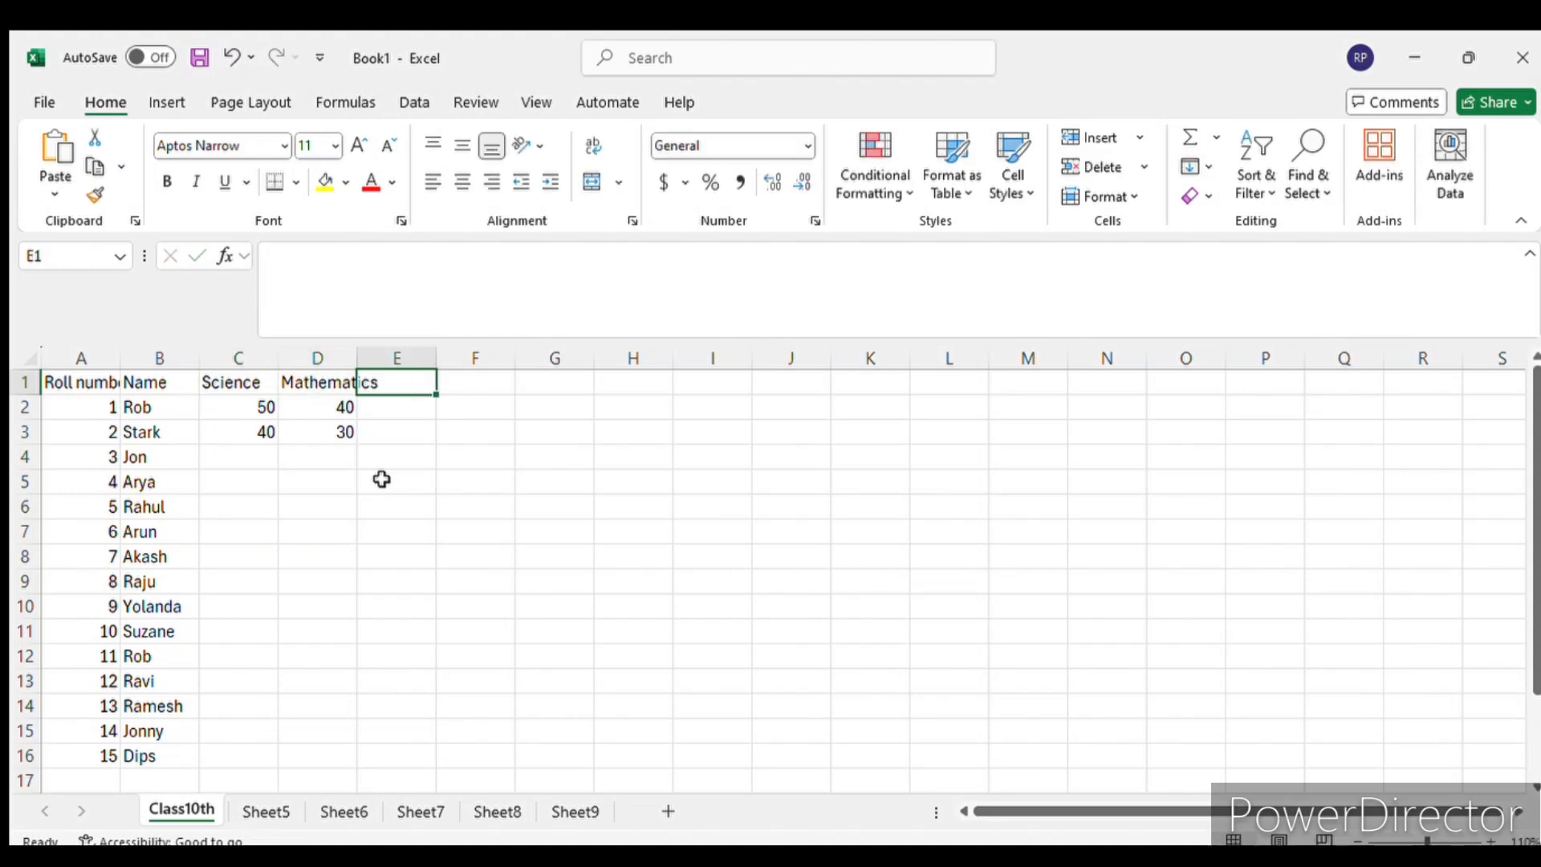
- Enter the subject headers "Social Studies" in E1 and "English" in F1
text(Social)
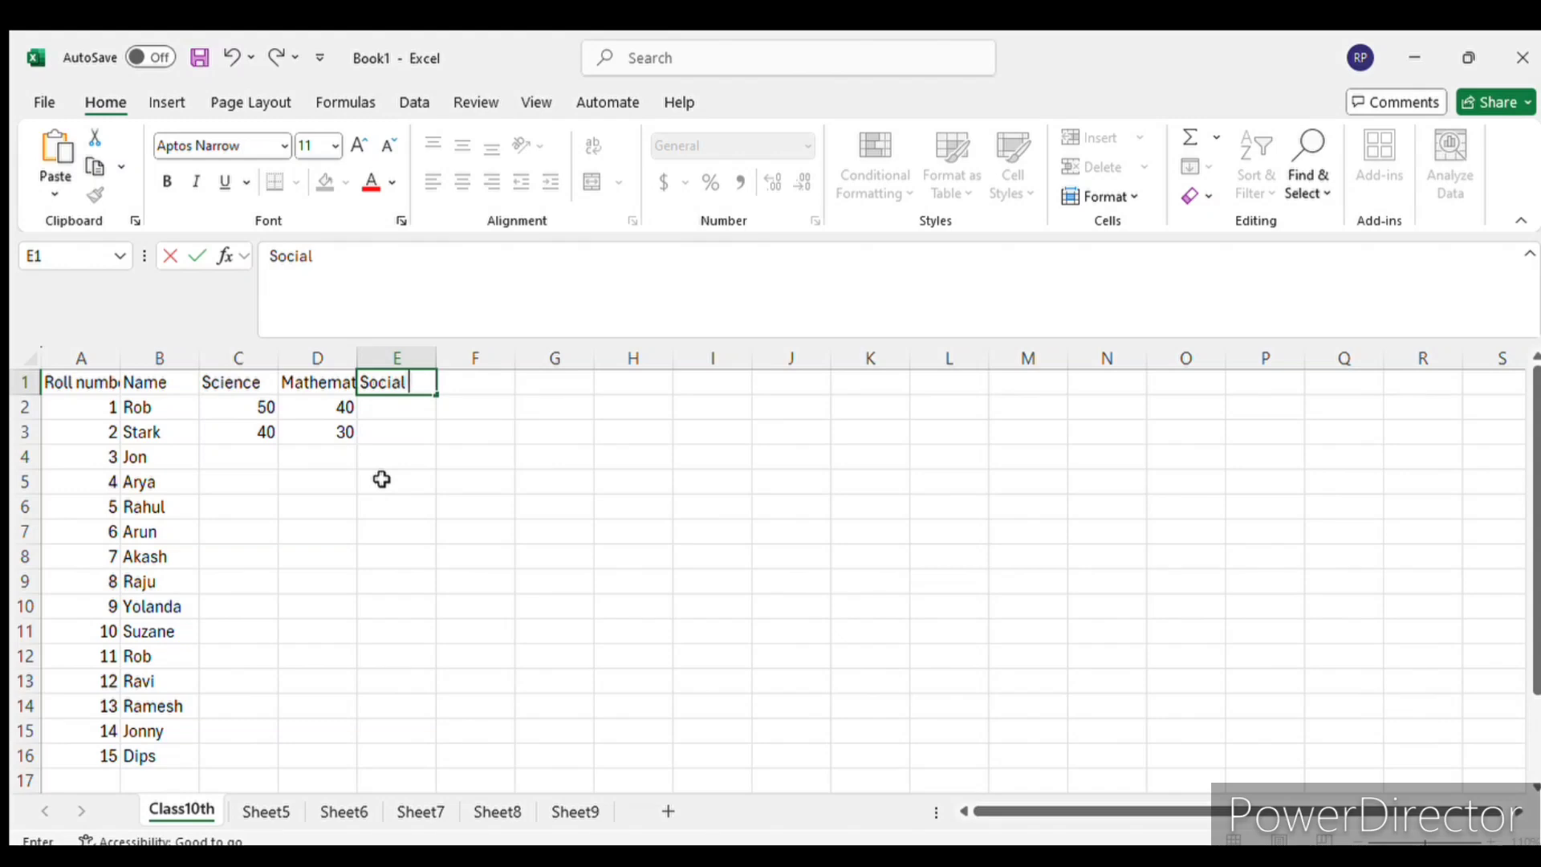
text( Studies)
key(Return)
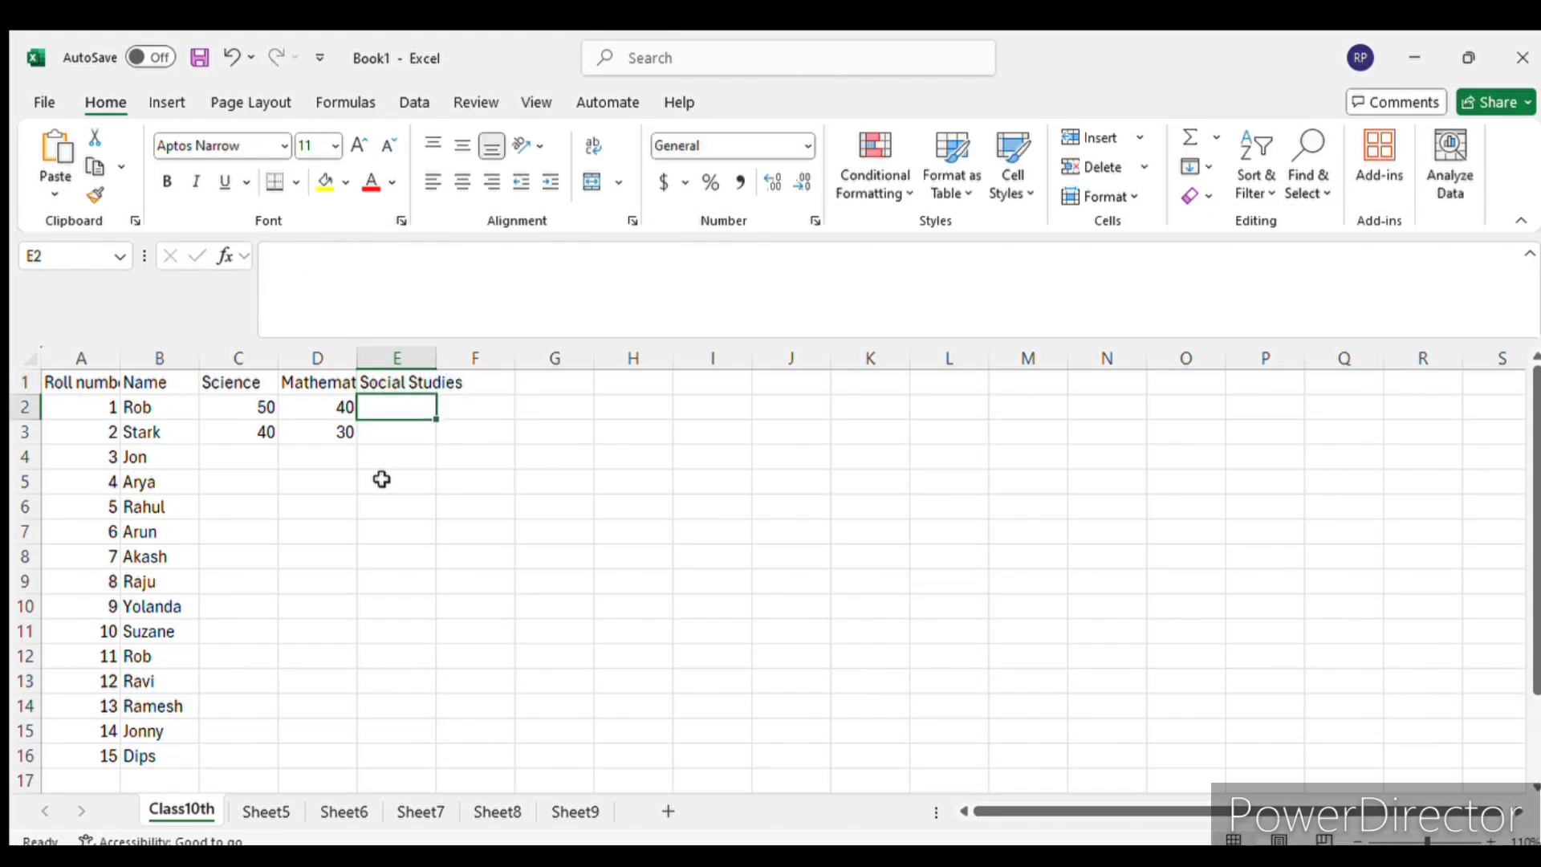
key(Up)
key(Tab)
text(Engl)
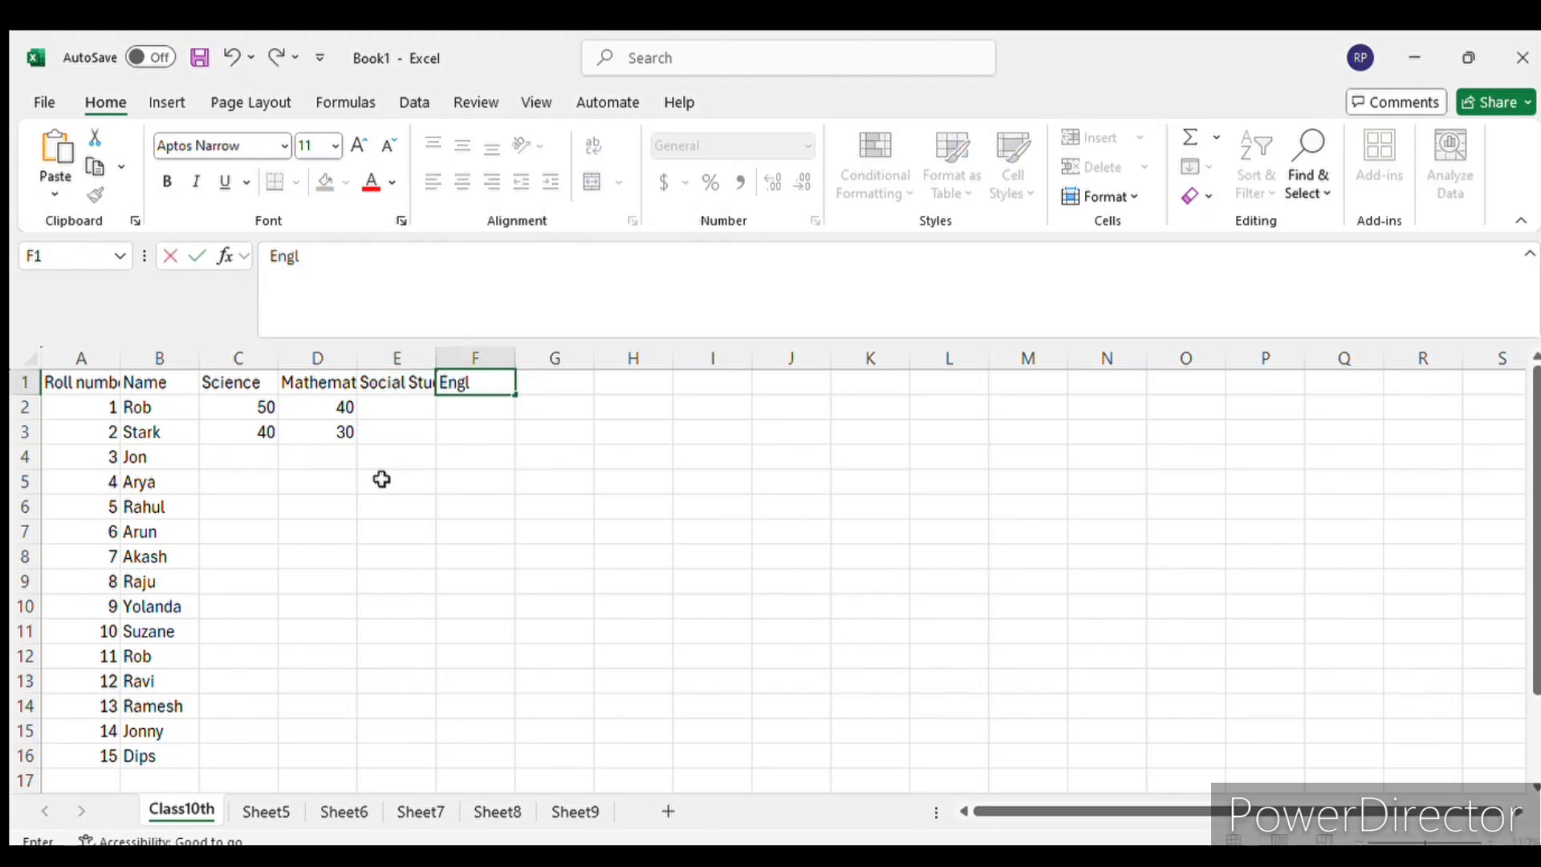
text(ish)
key(Return)
key(Up)
key(Tab)
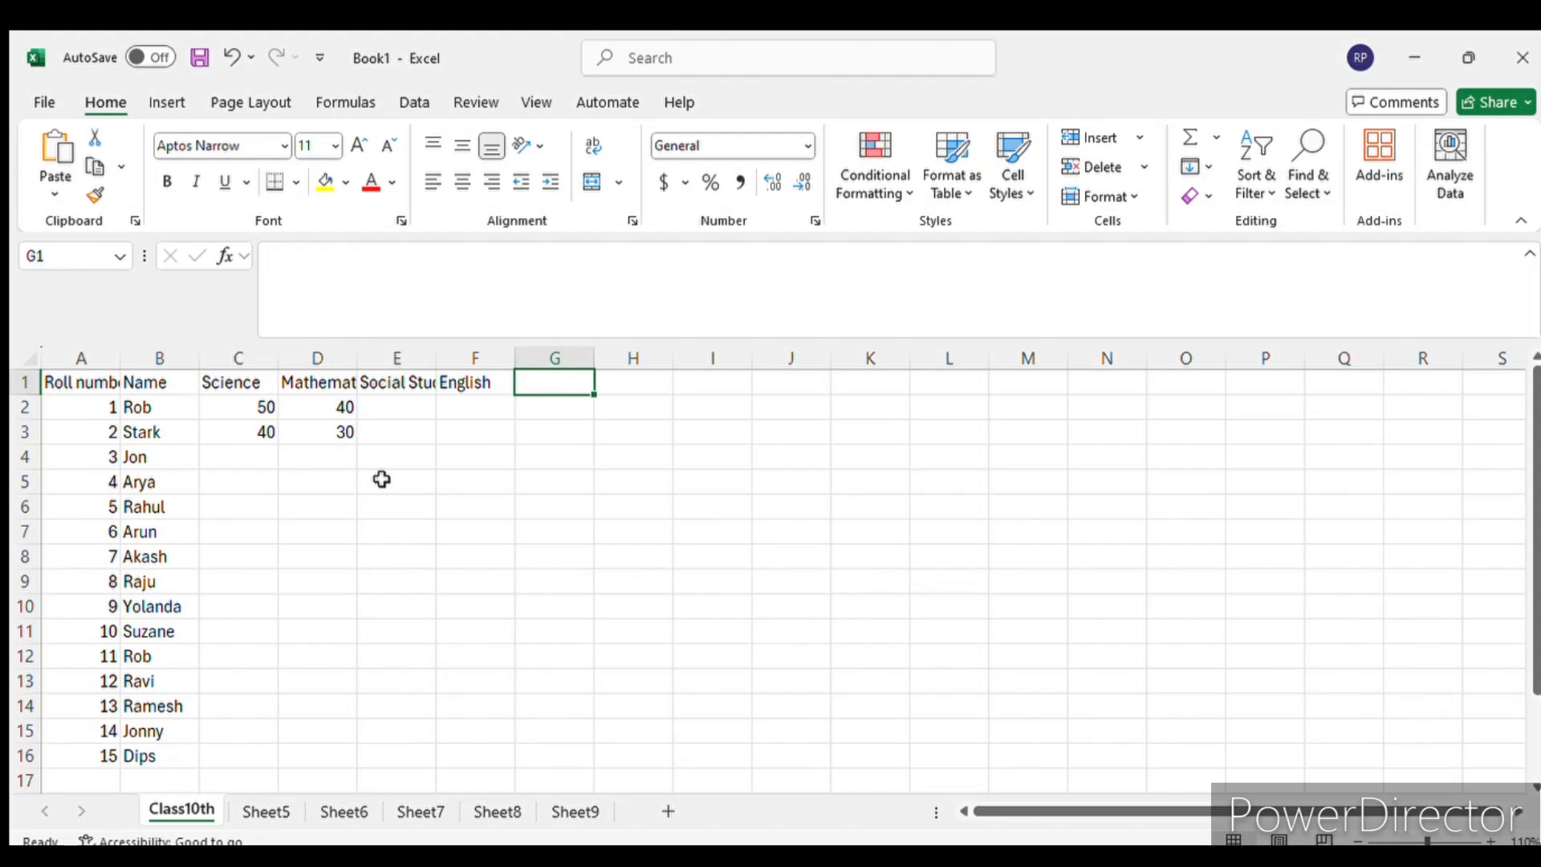
- Enter the header "Total" in G1, after the English column
text(Tota)
text(l)
key(Return)
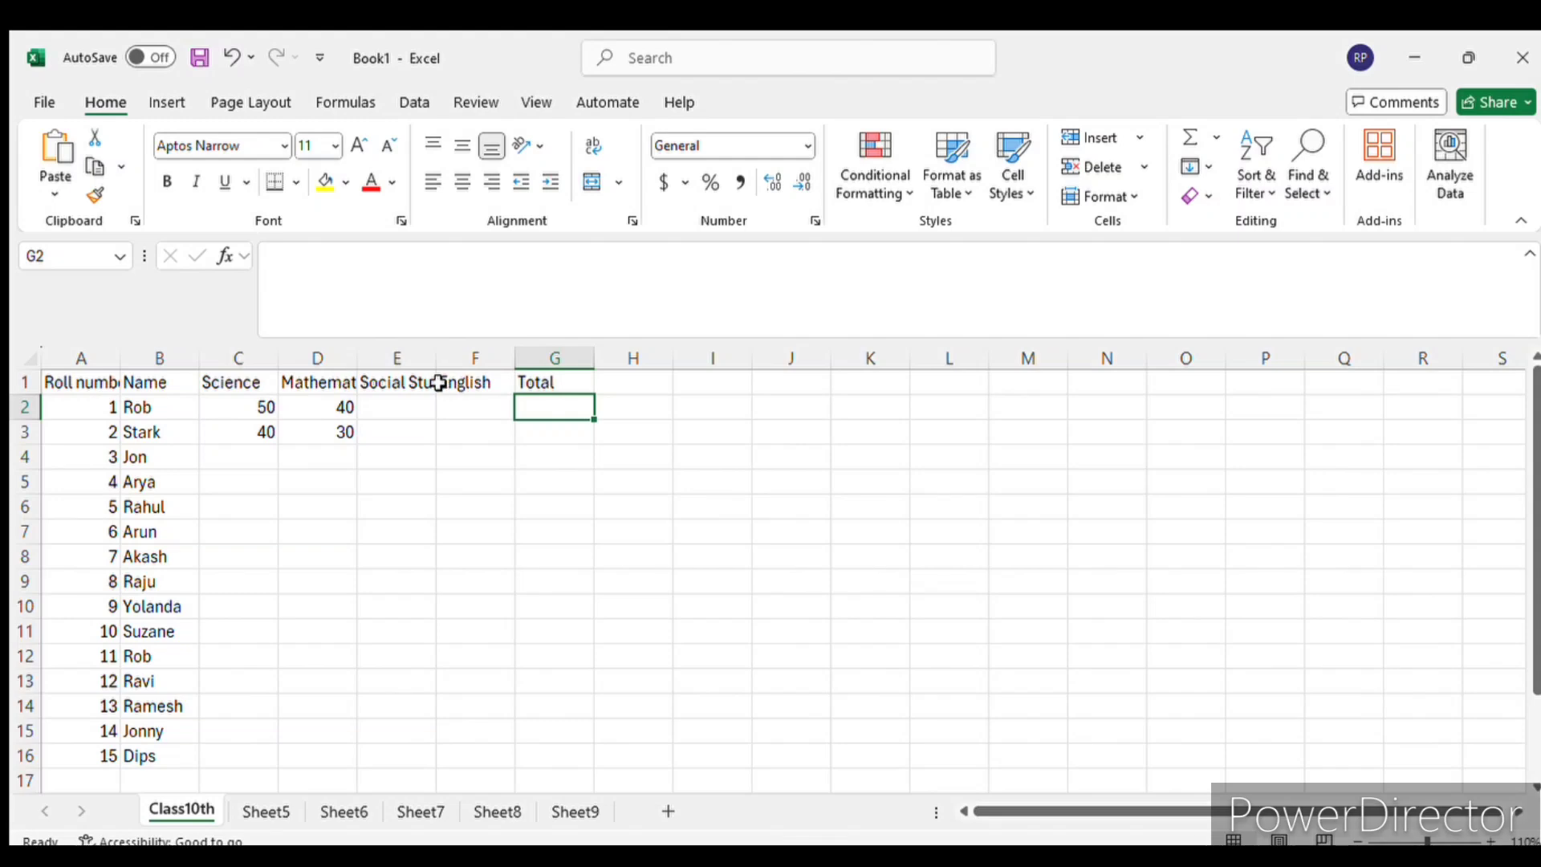
- Select the cut-off Social Studies header in E1 and Roll number header in A1 to check their full text
click(405, 380)
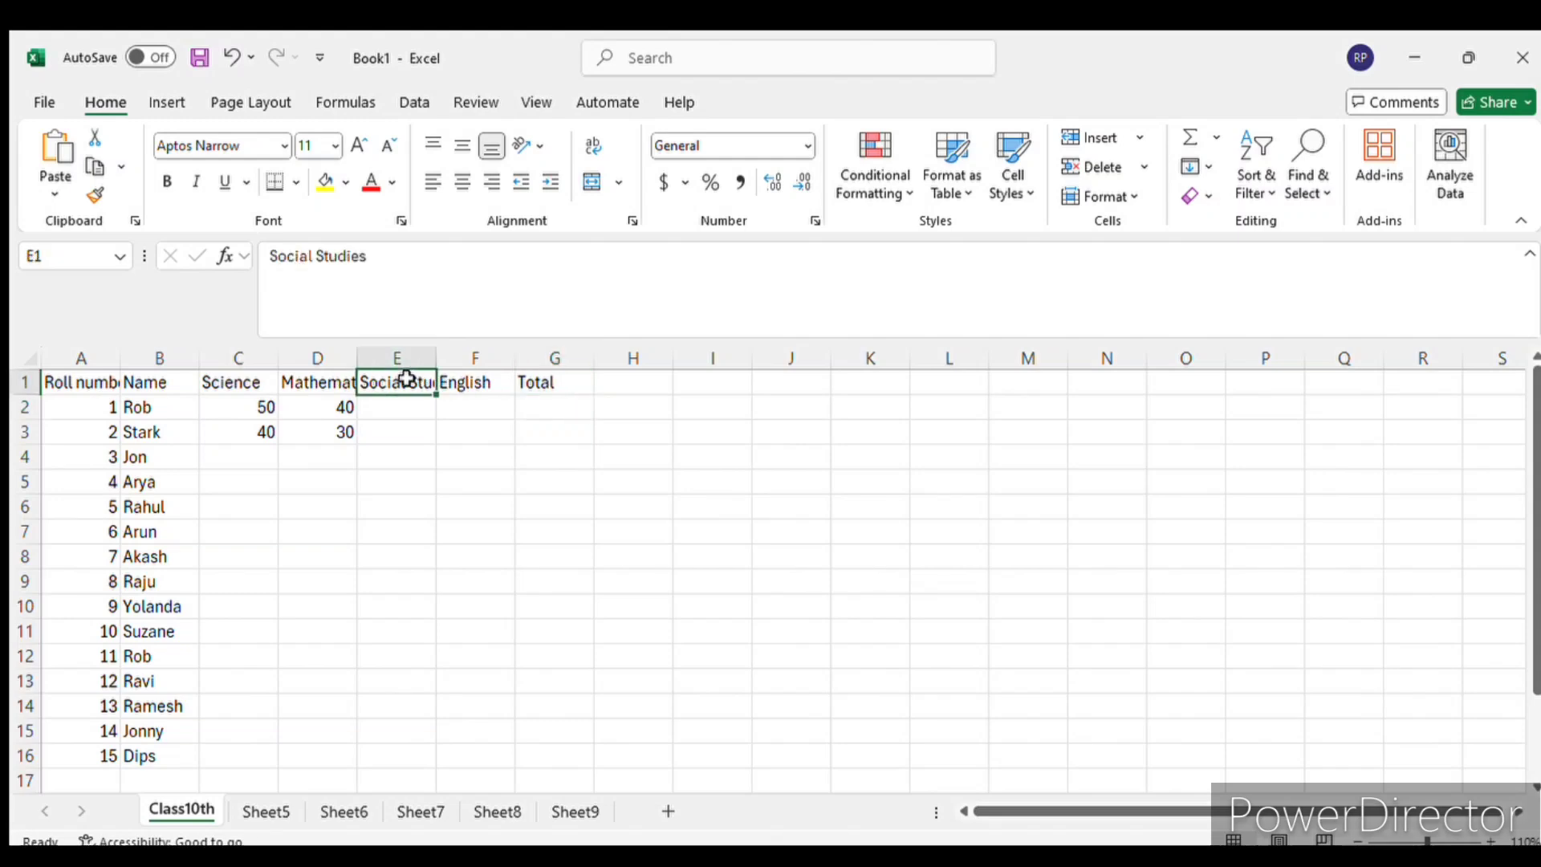
click(440, 461)
click(407, 377)
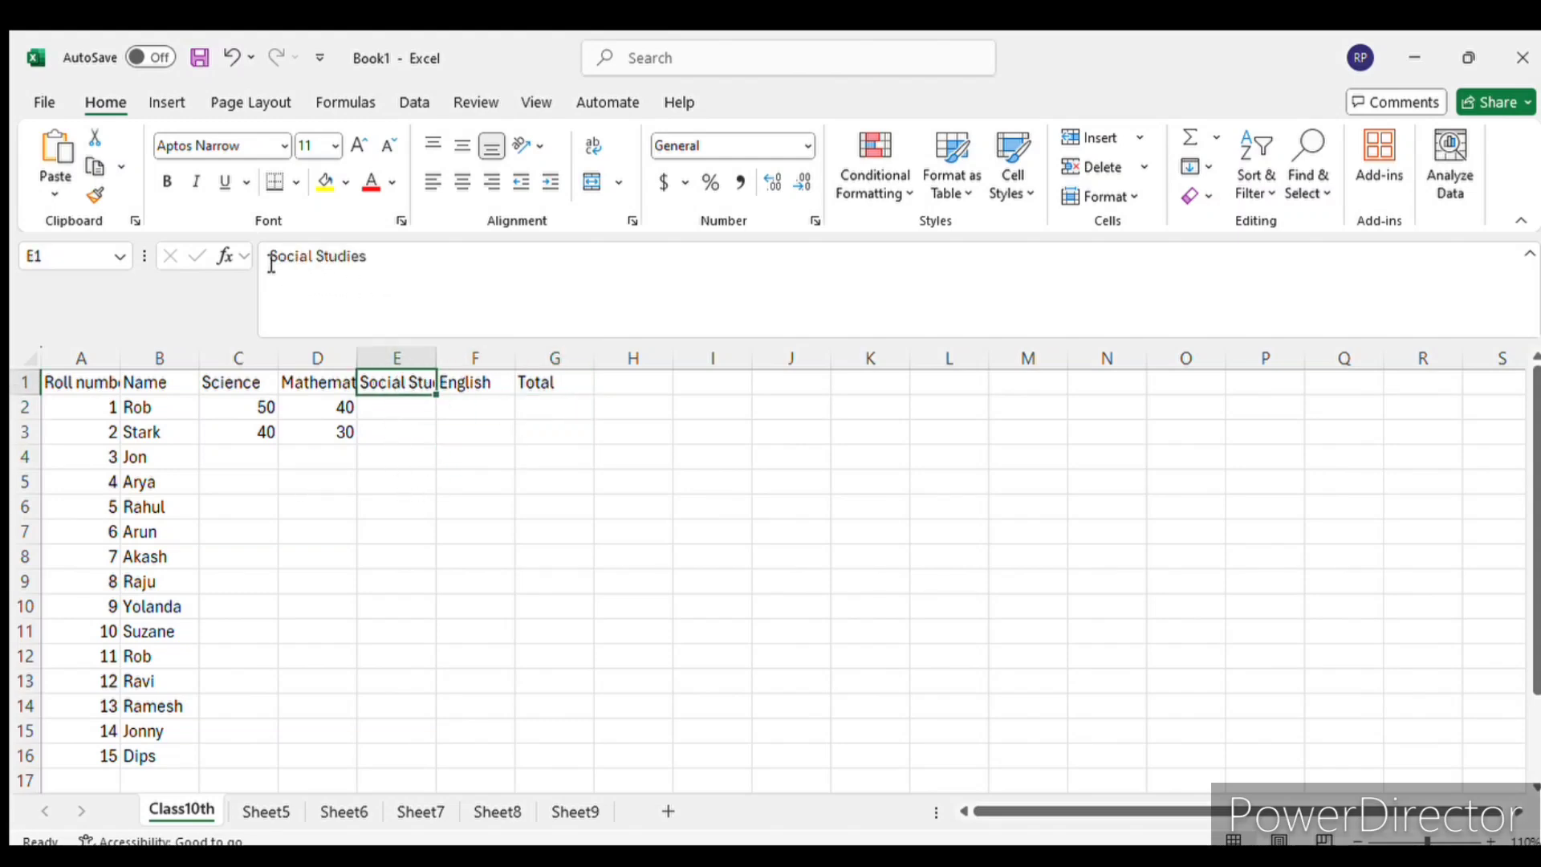
click(411, 501)
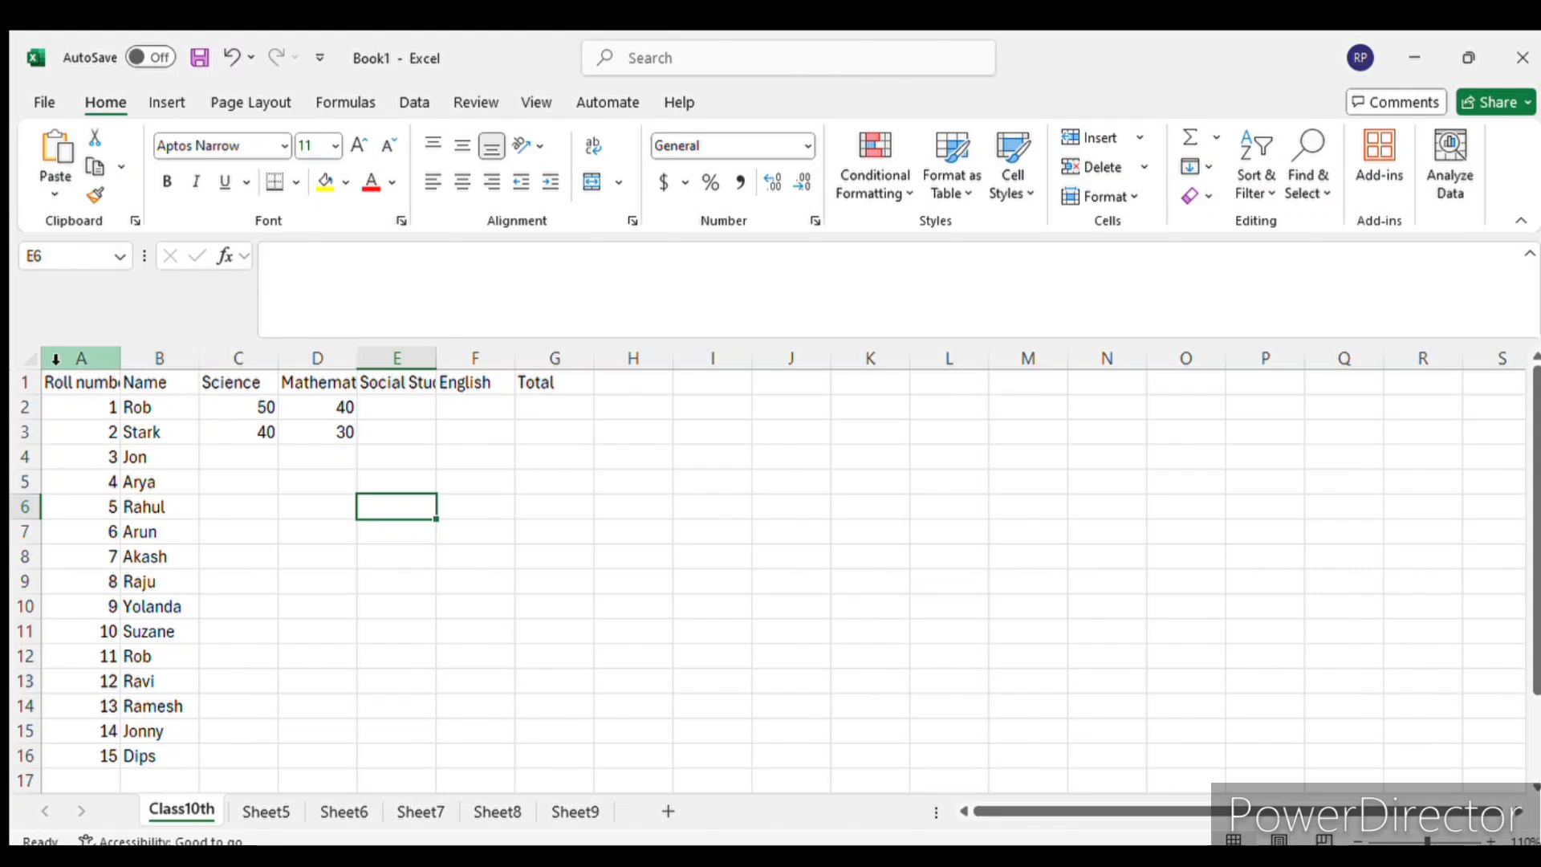
click(80, 382)
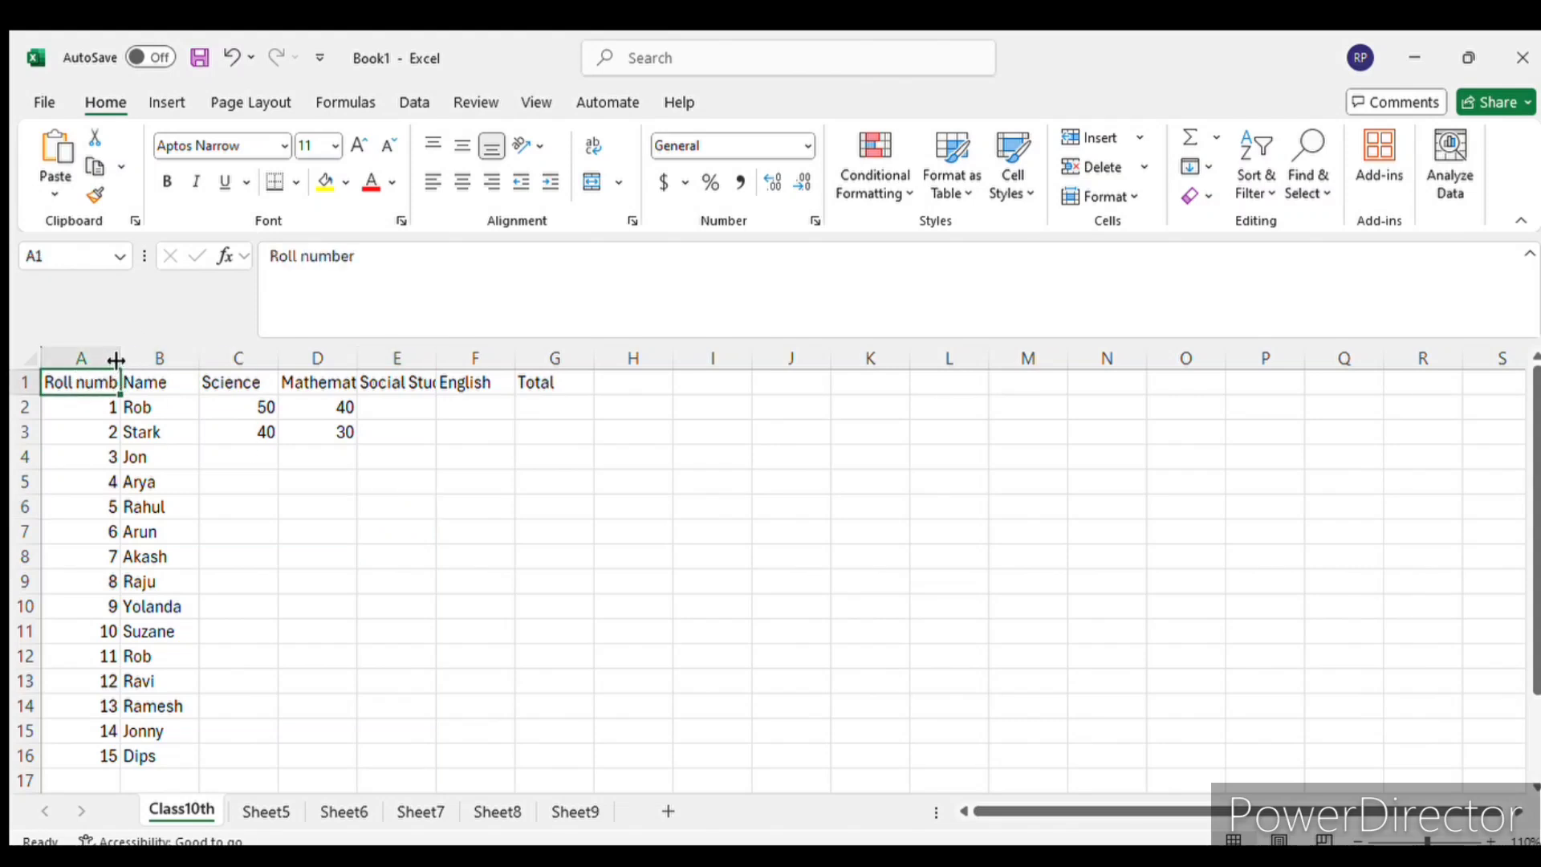
click(92, 457)
click(109, 382)
- Narrow the Roll number column A, widen it far beyond its header, and select A1 again
drag(123, 358, 91, 355)
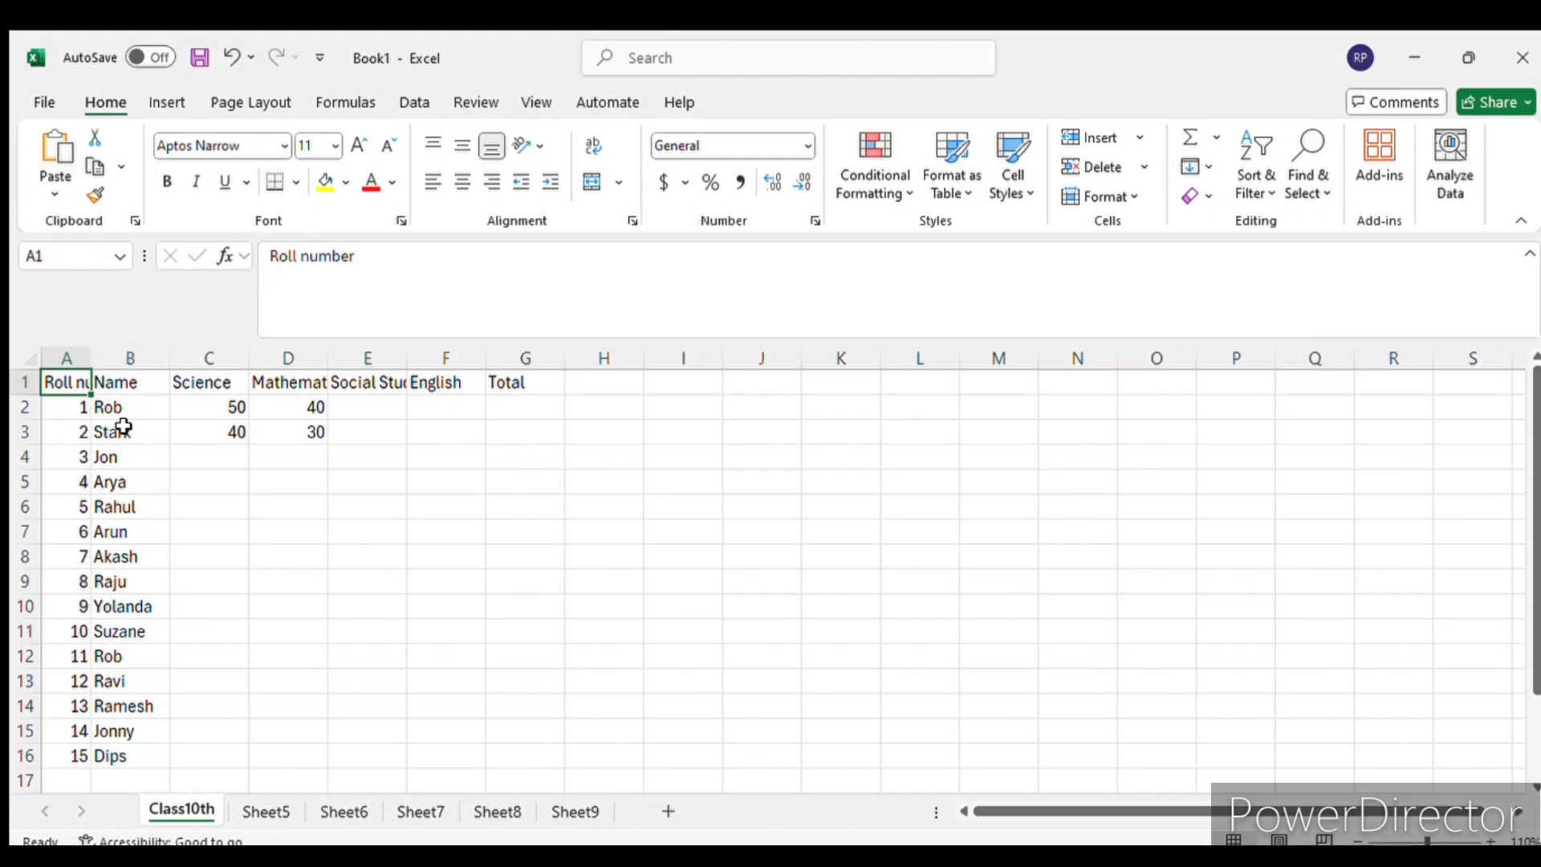
drag(93, 355, 561, 358)
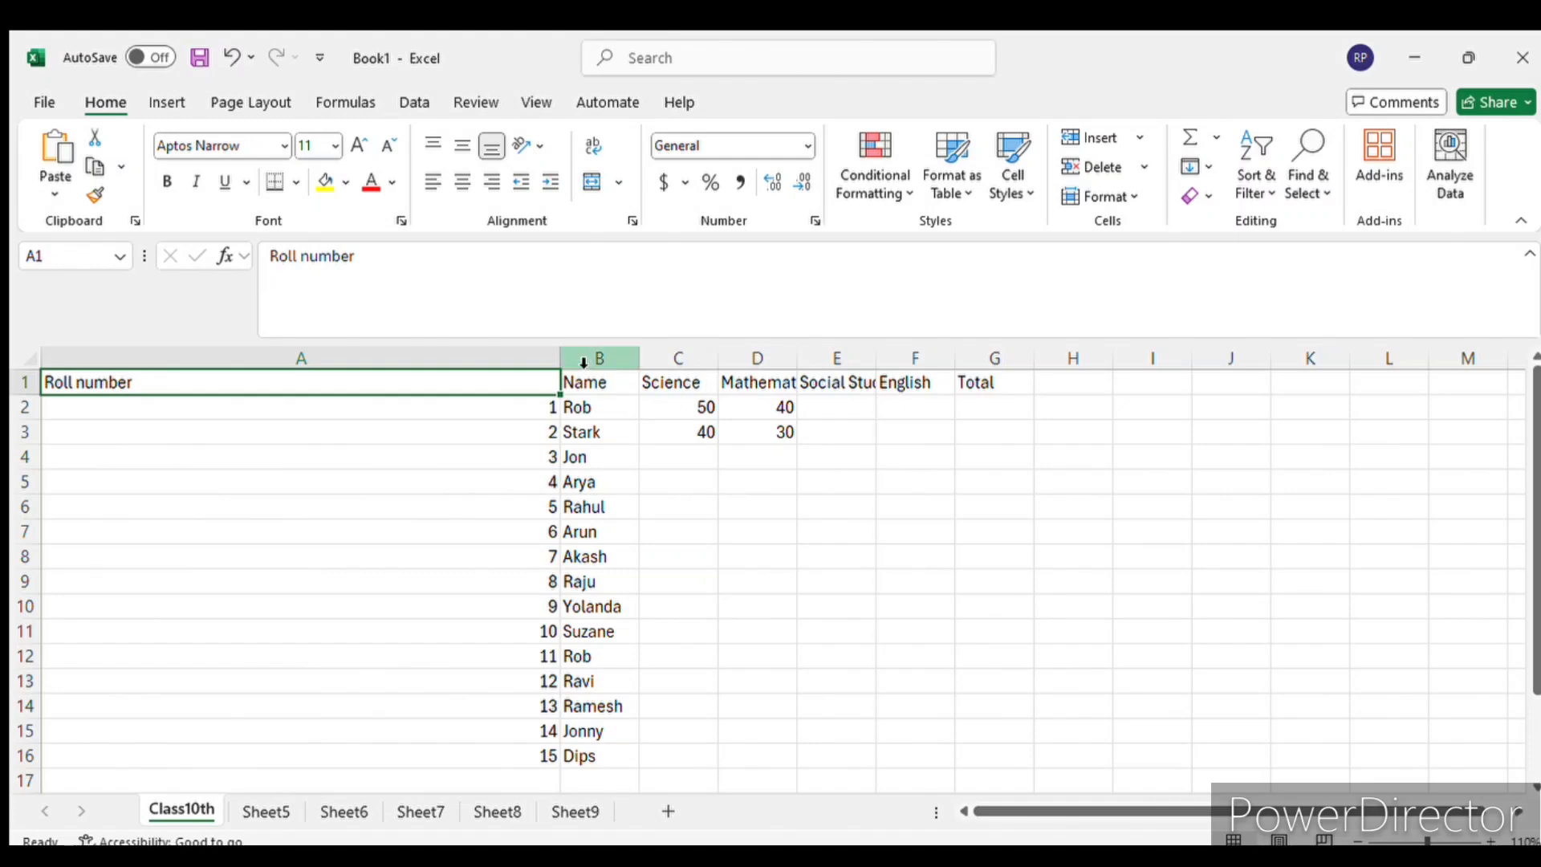
double_click(134, 378)
click(141, 425)
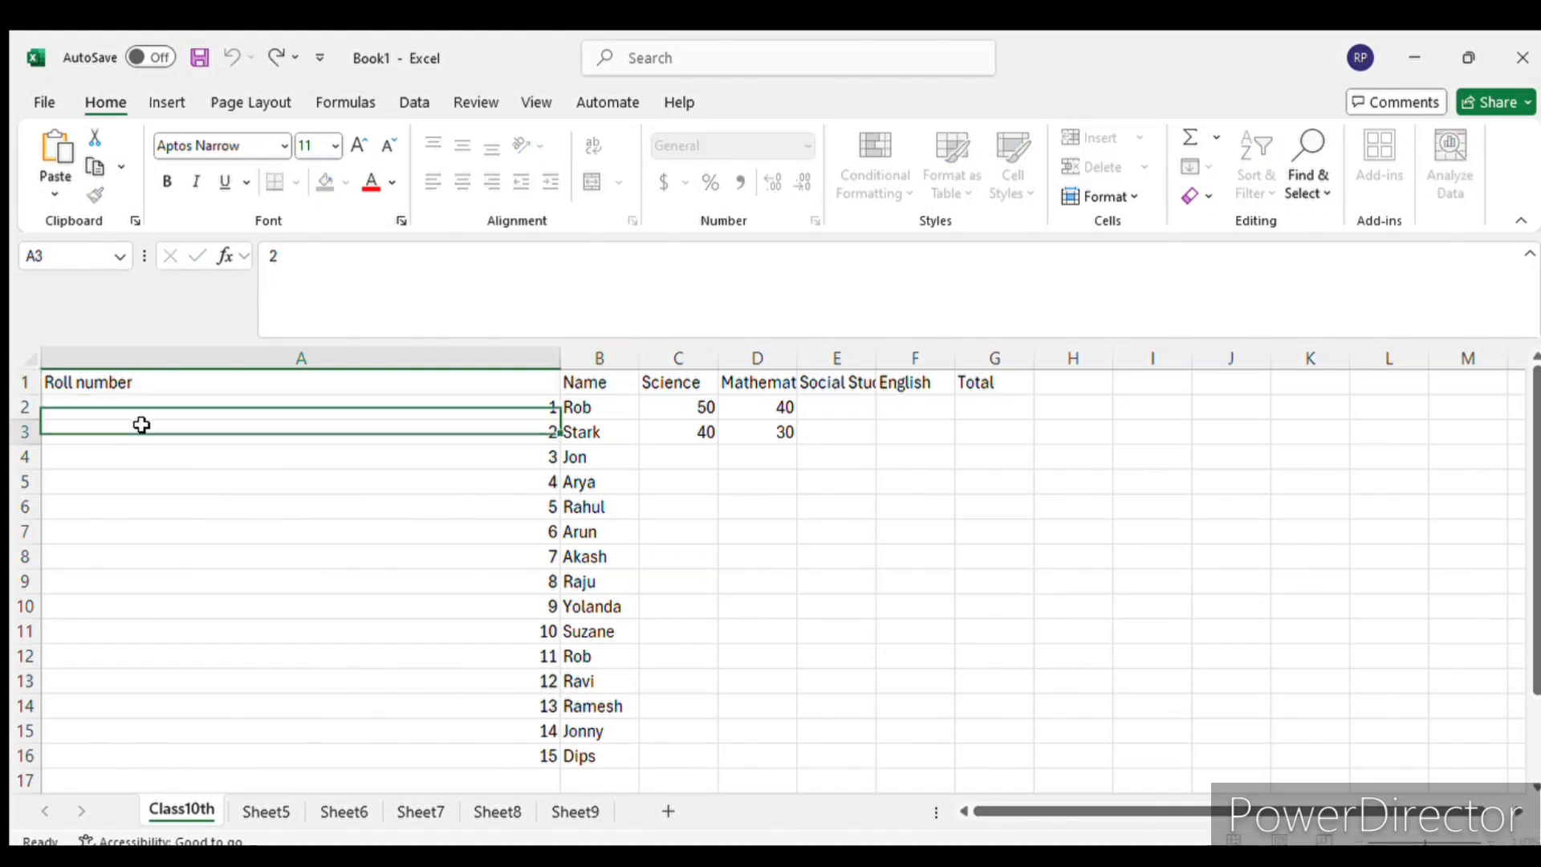
click(141, 379)
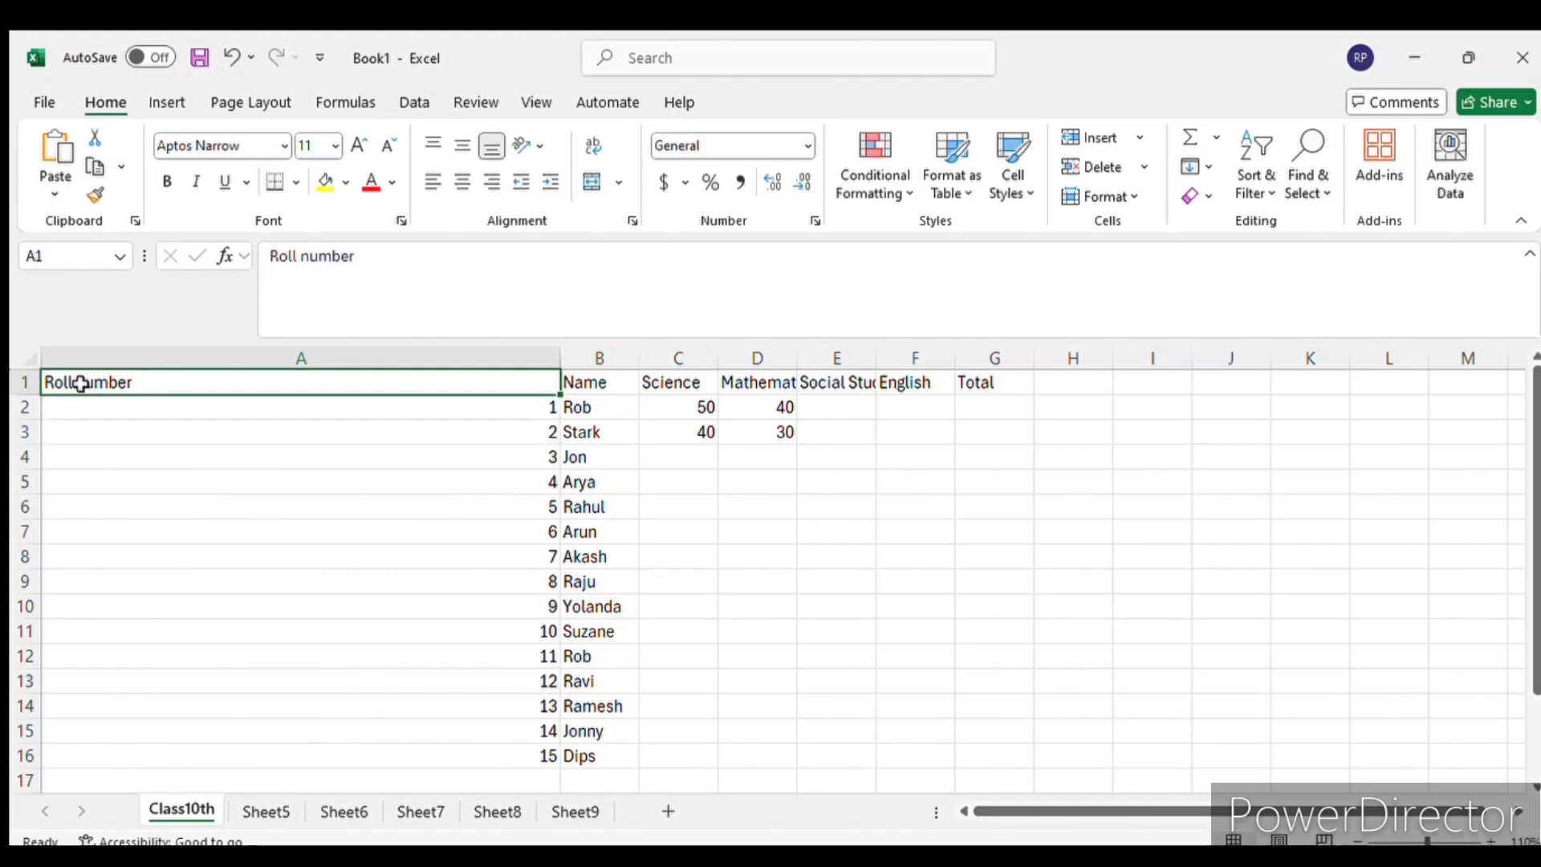
- AutoFit the widths of the Roll number, Mathematics and Social Studies columns to their contents
double_click(560, 356)
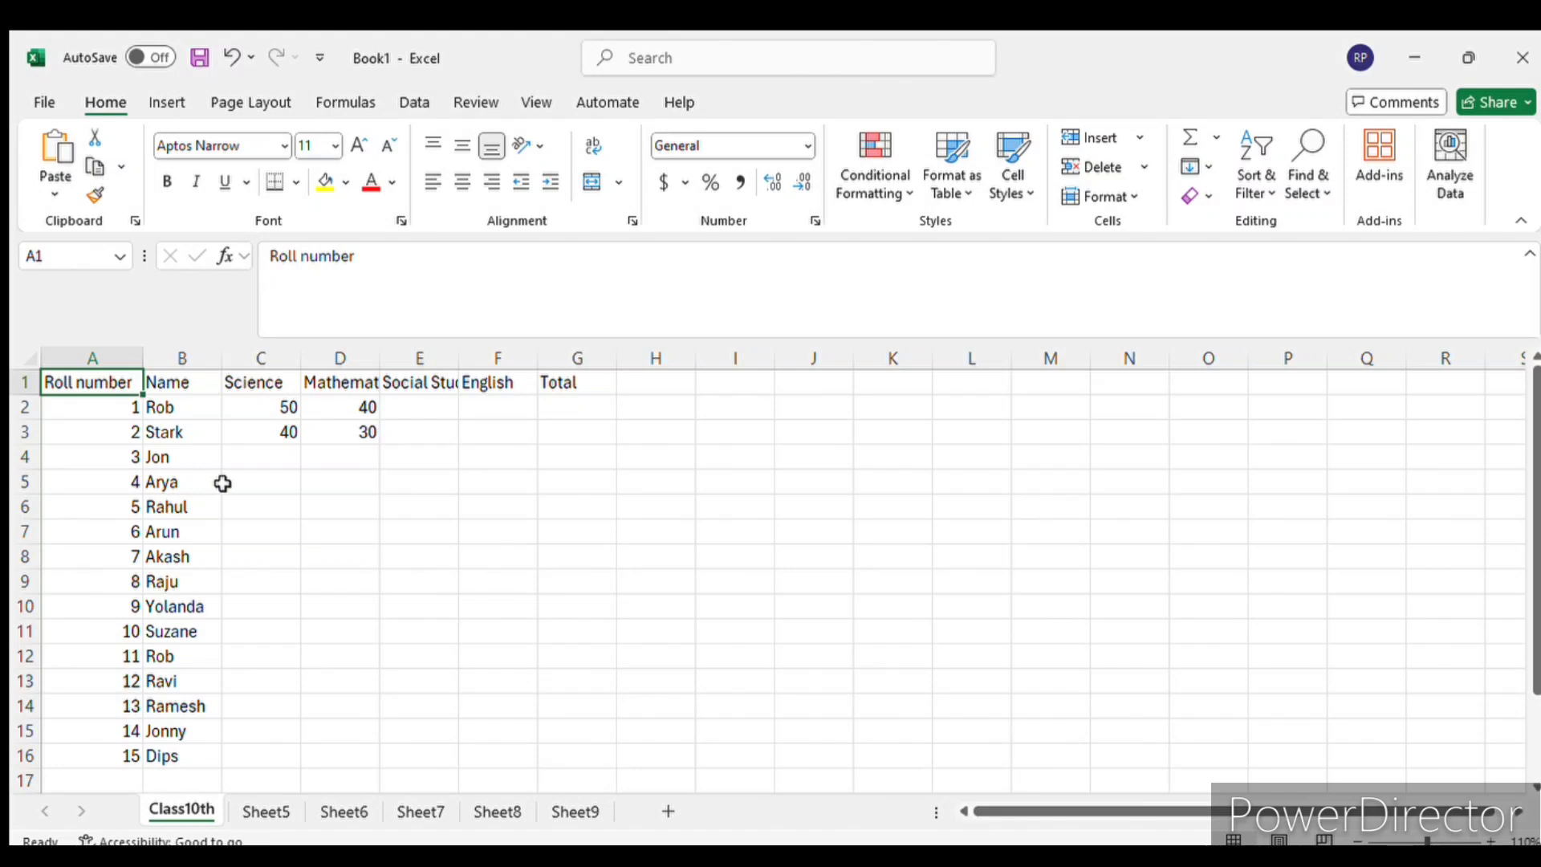
double_click(380, 360)
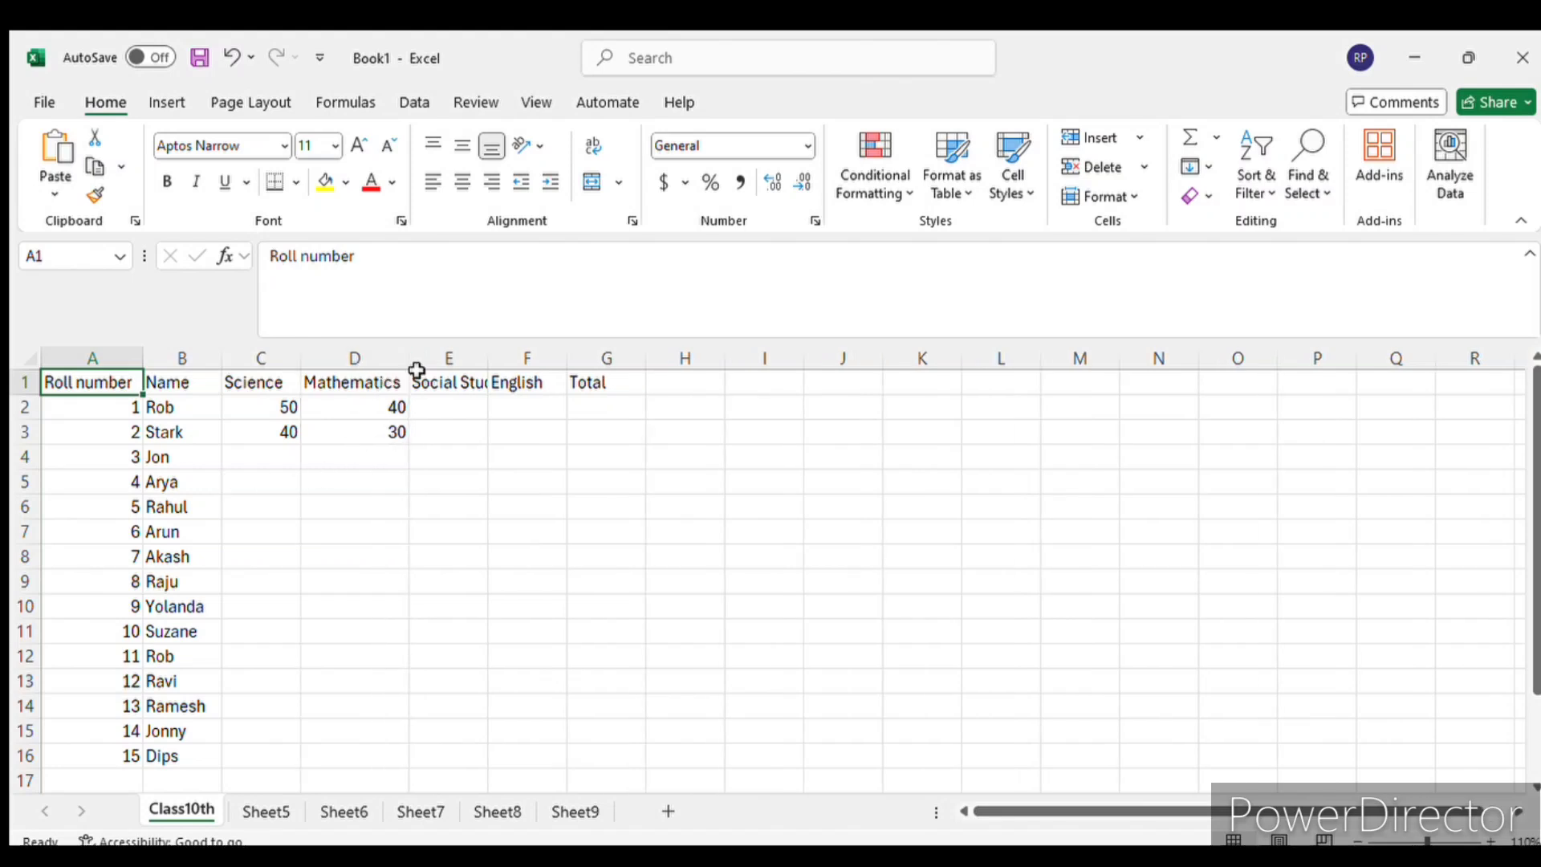
double_click(490, 360)
click(733, 514)
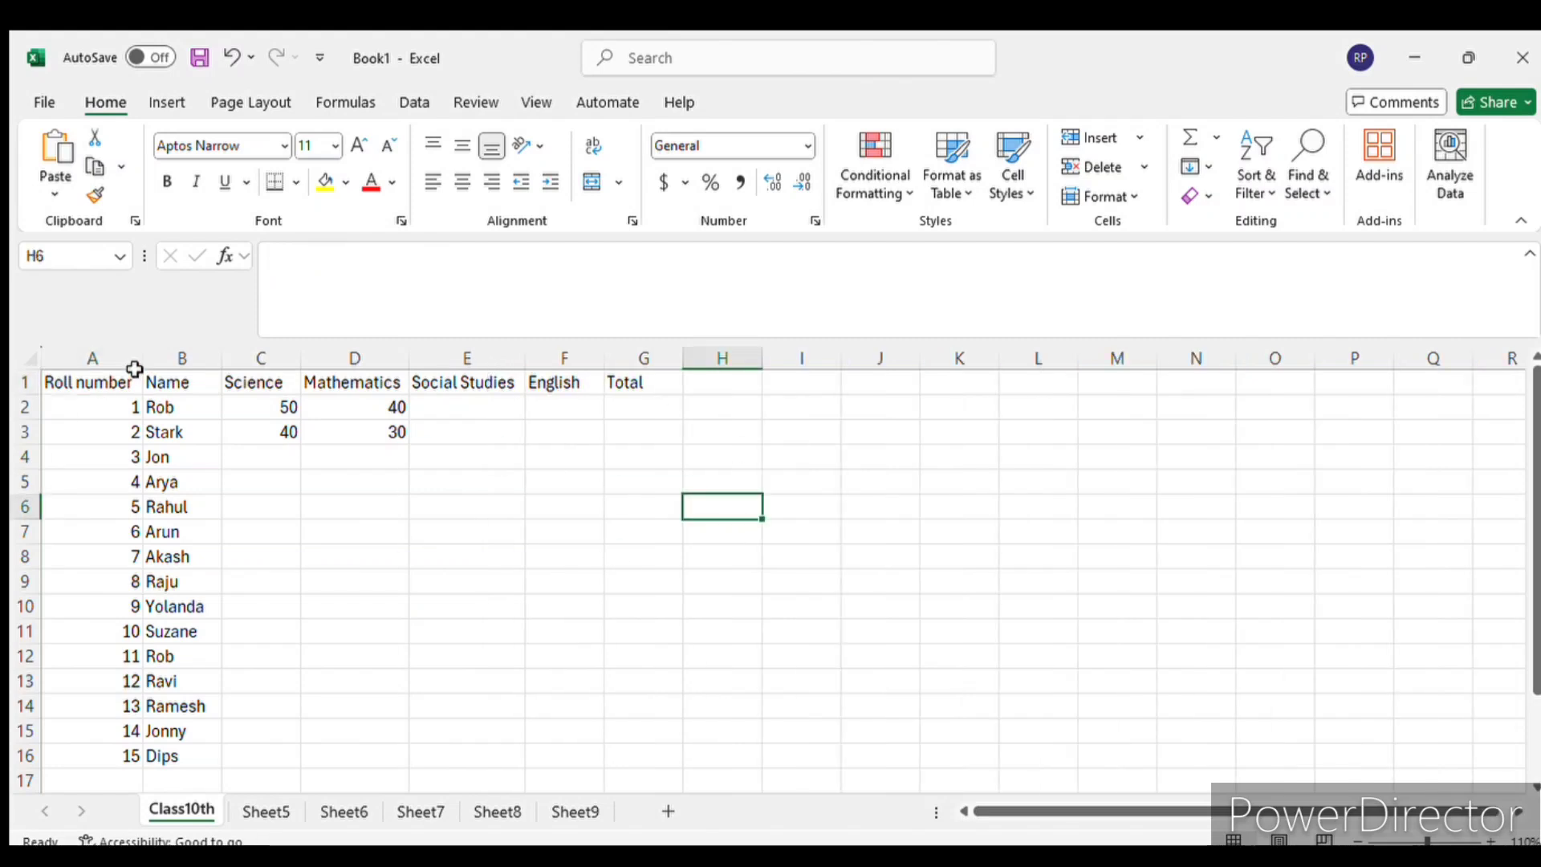
- AutoFit the English column F and make the Total column G slightly wider than its header
drag(112, 381, 775, 759)
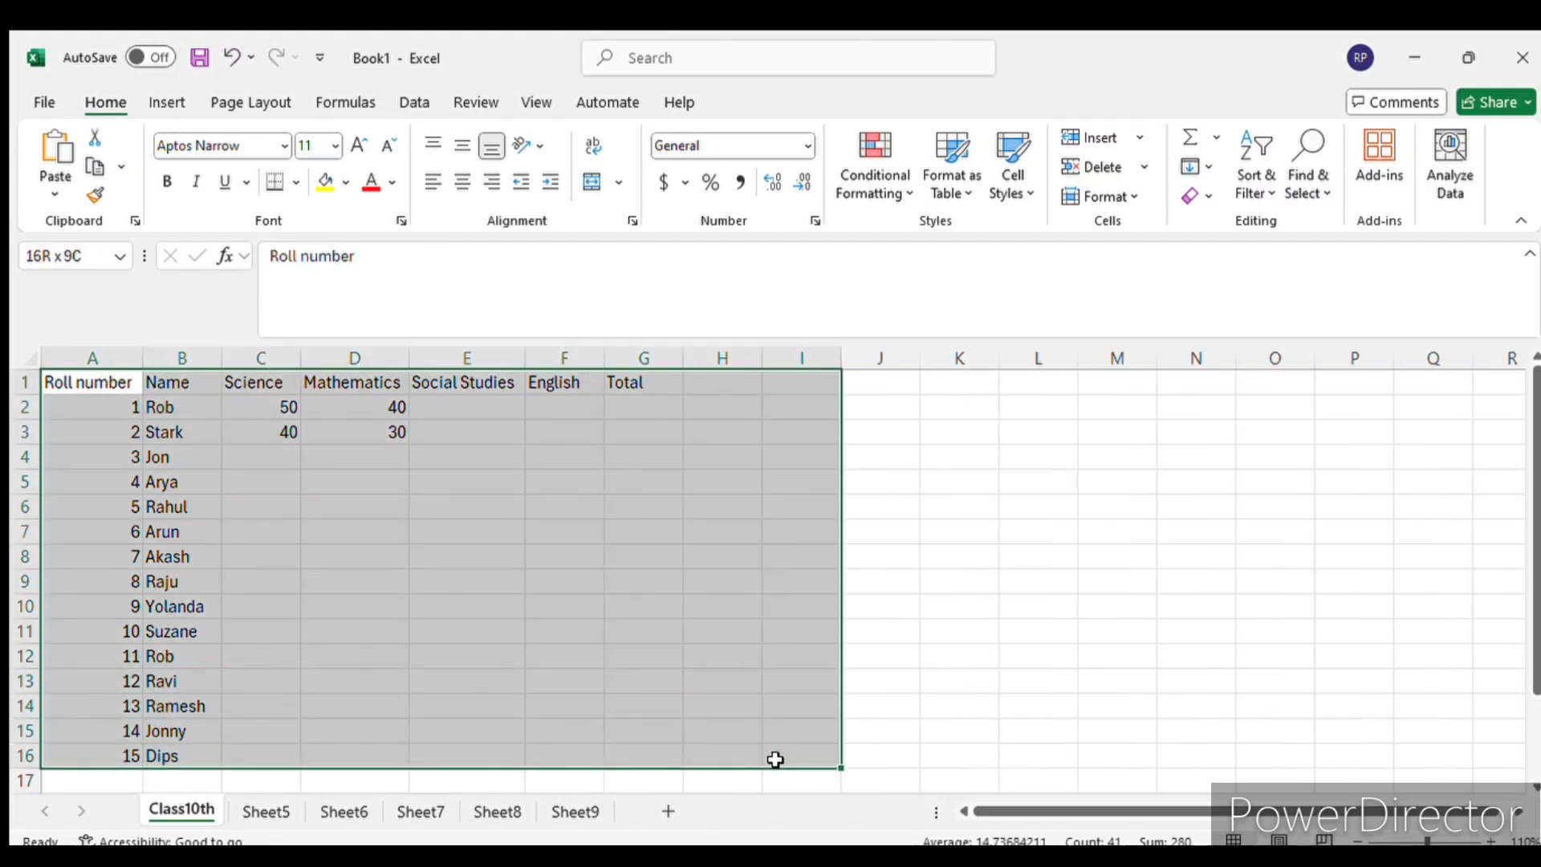
click(769, 632)
double_click(604, 360)
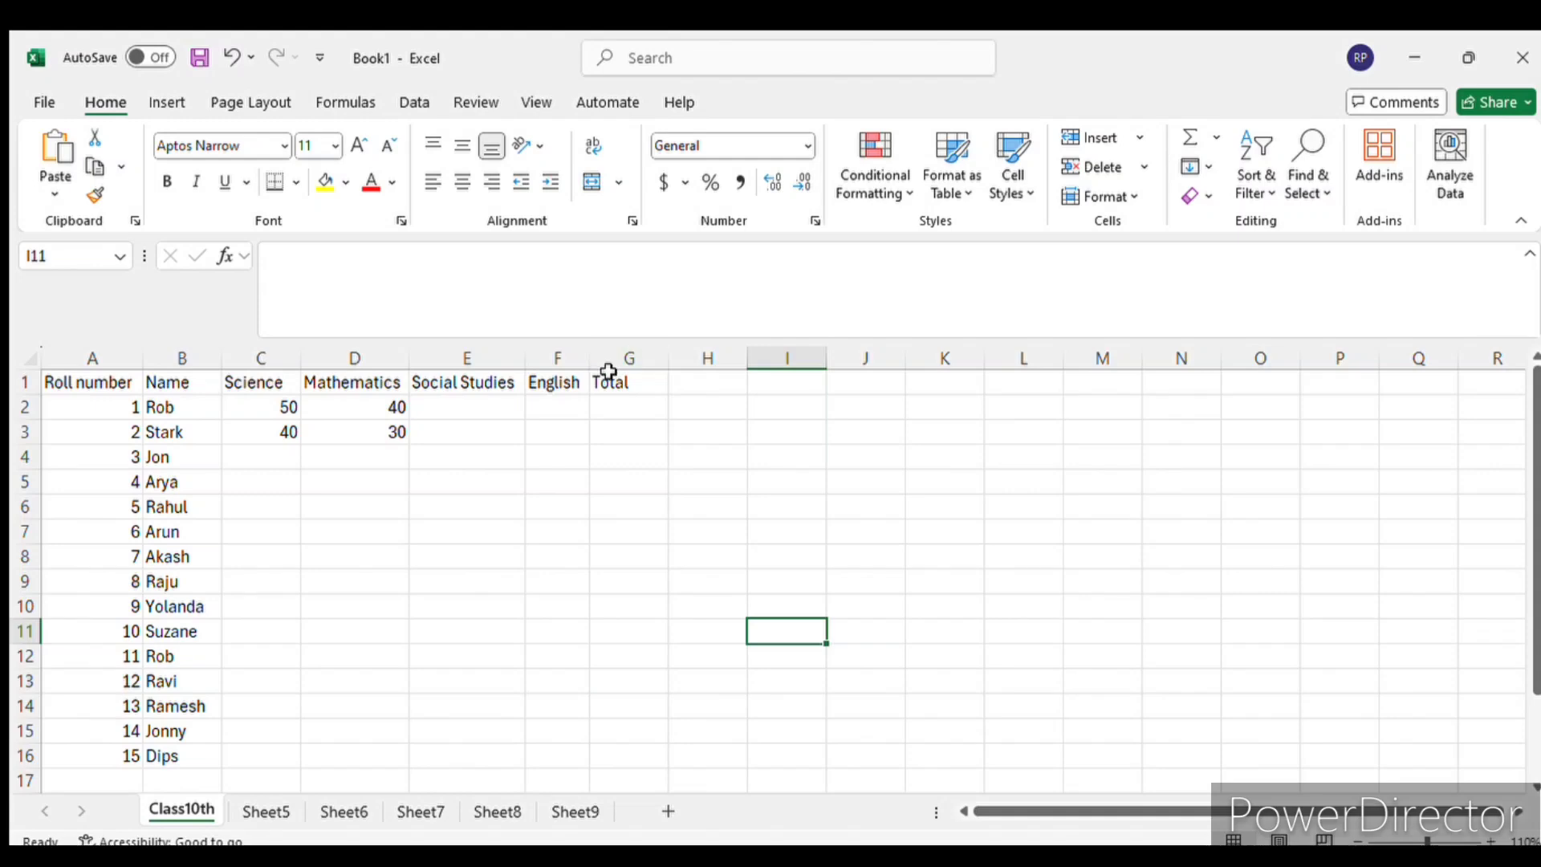
double_click(668, 361)
drag(638, 361, 677, 360)
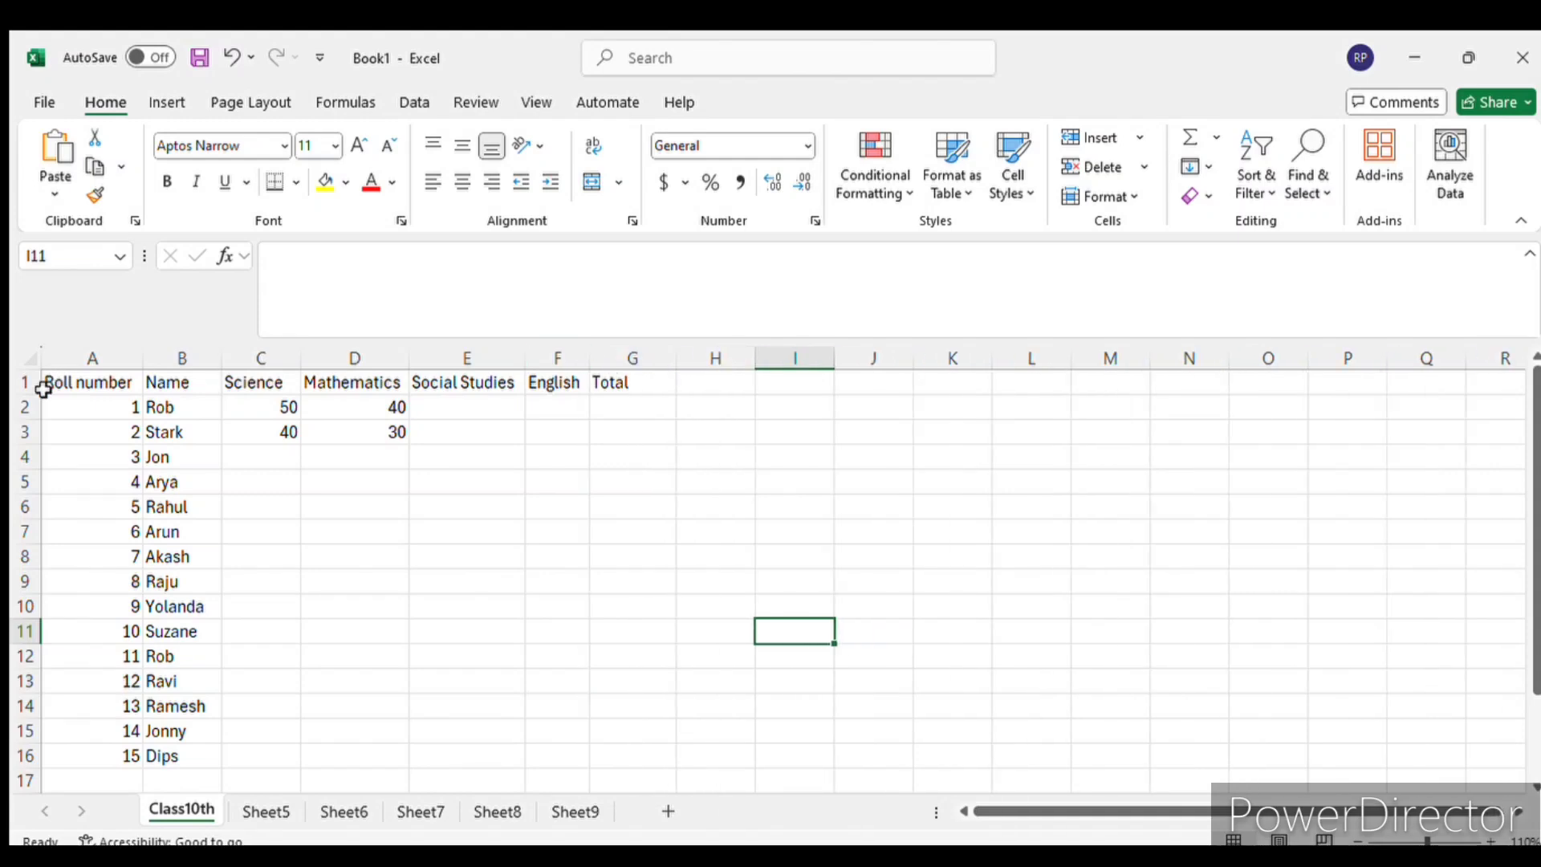
click(575, 606)
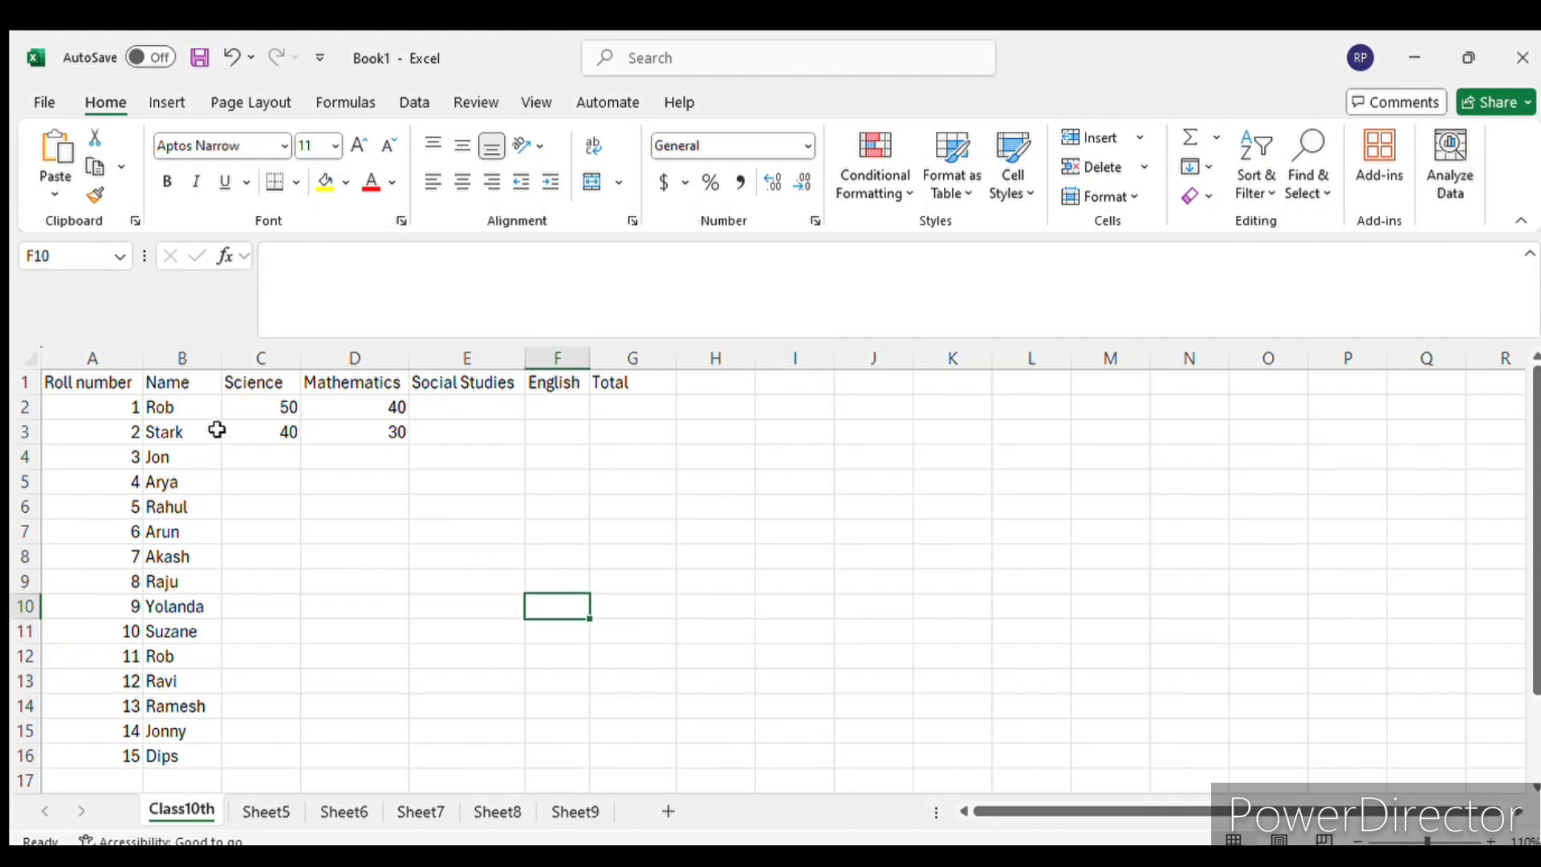
- Insert a blank row above the header row of the marks table
drag(239, 383, 550, 384)
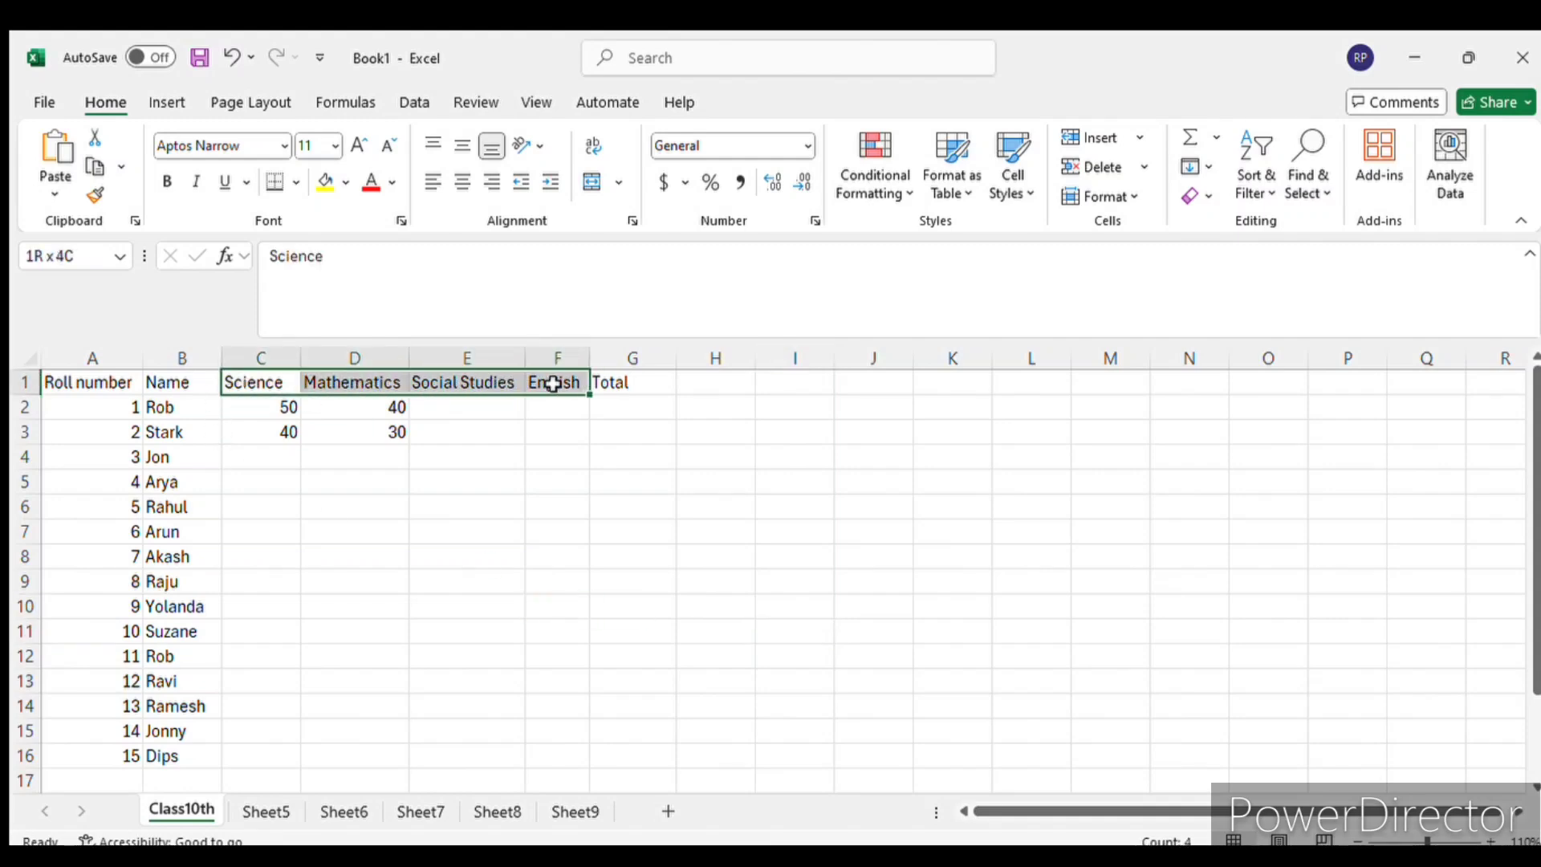
click(29, 385)
key(ctrl+shift+equal)
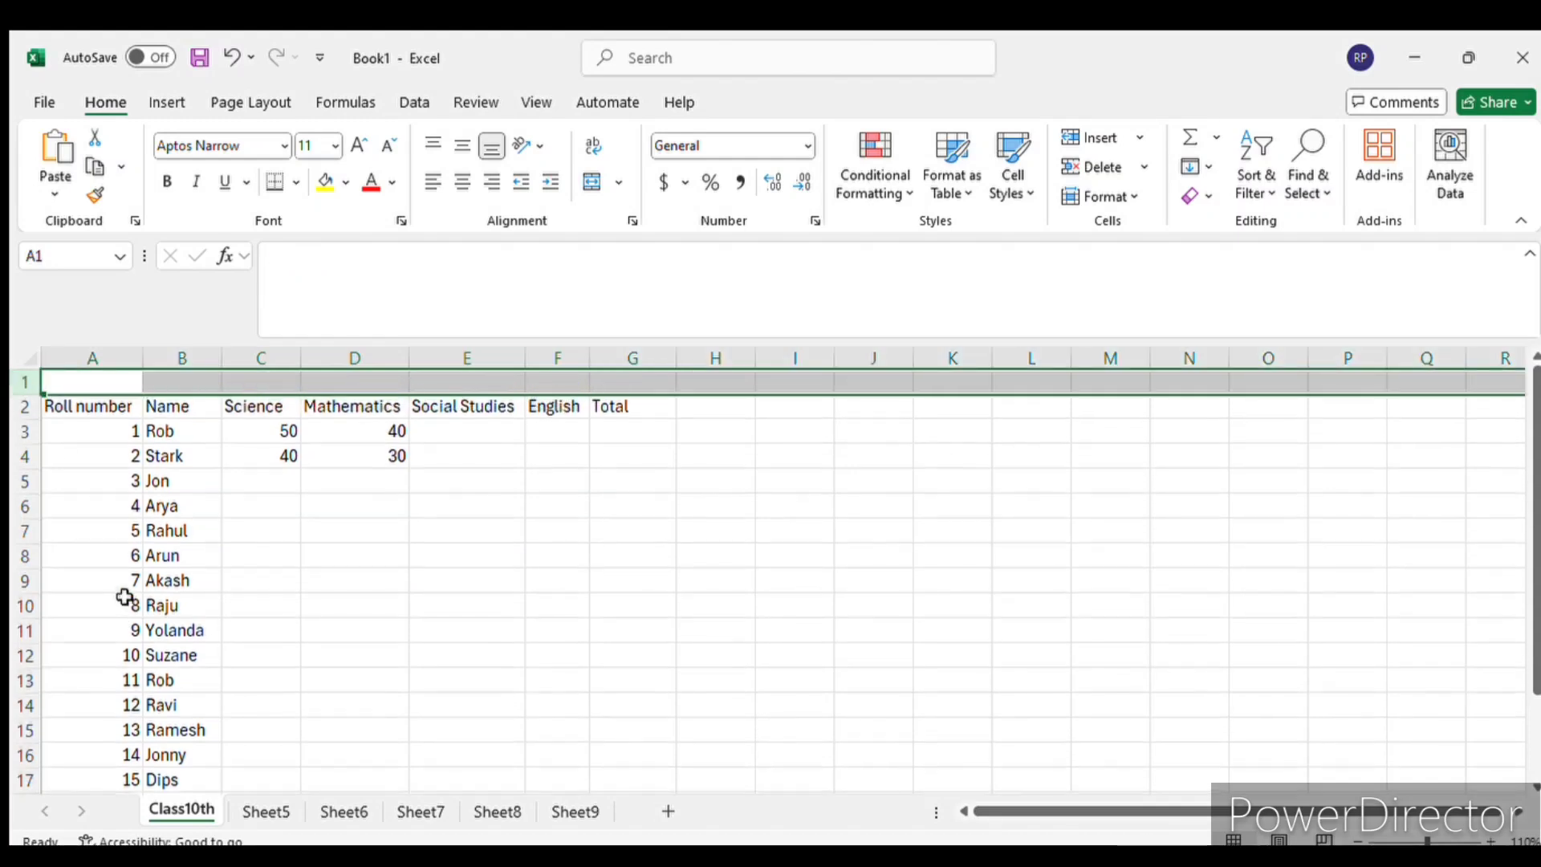
- Enter the heading "Subject" in C1, above the Science header
click(257, 378)
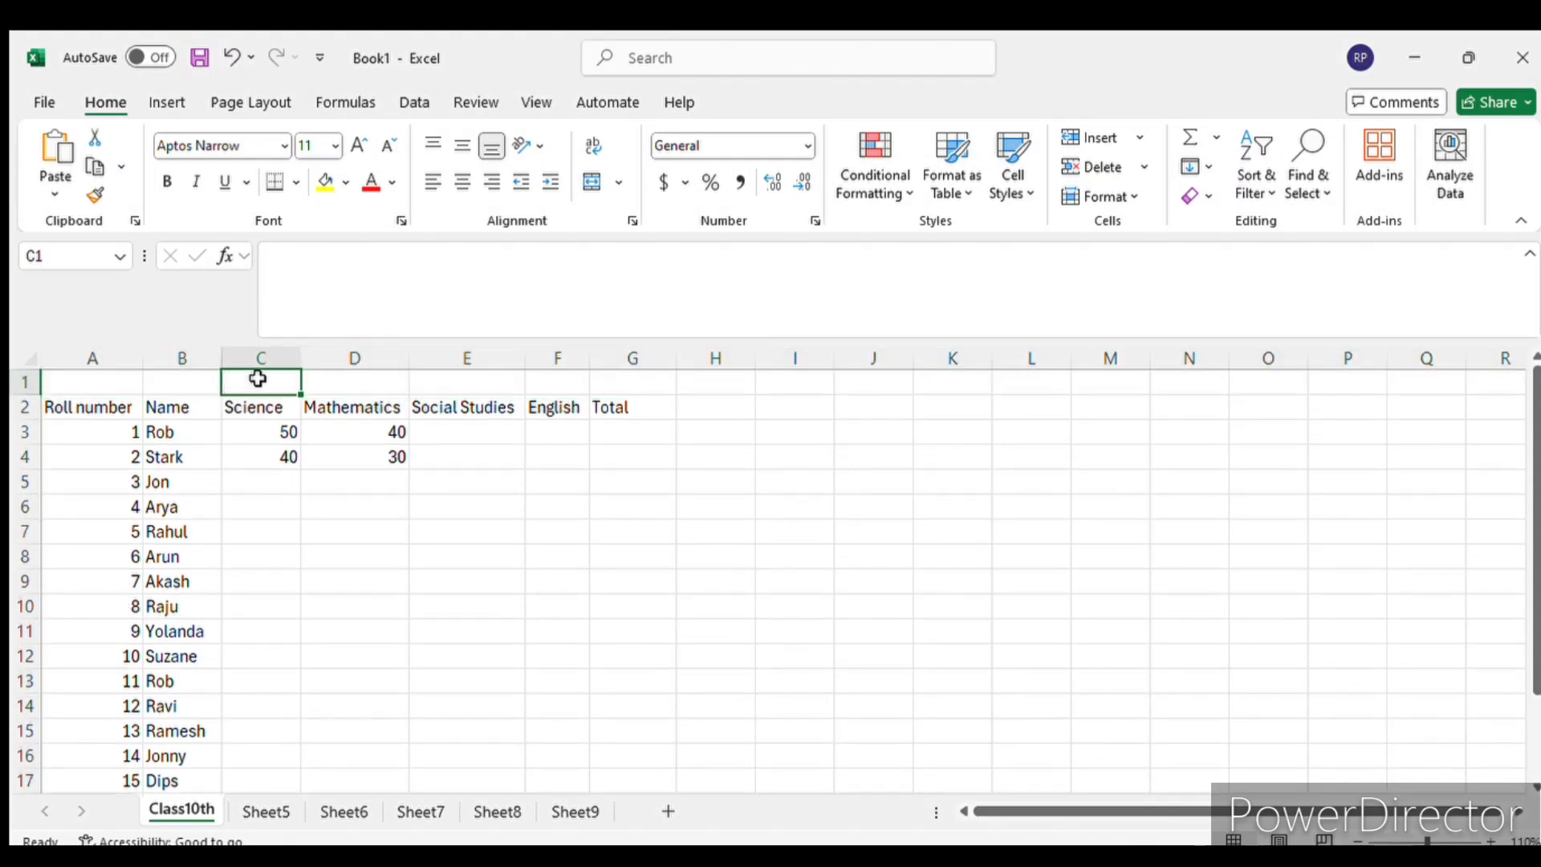
text(Sub)
text(j)
key(BackSpace)
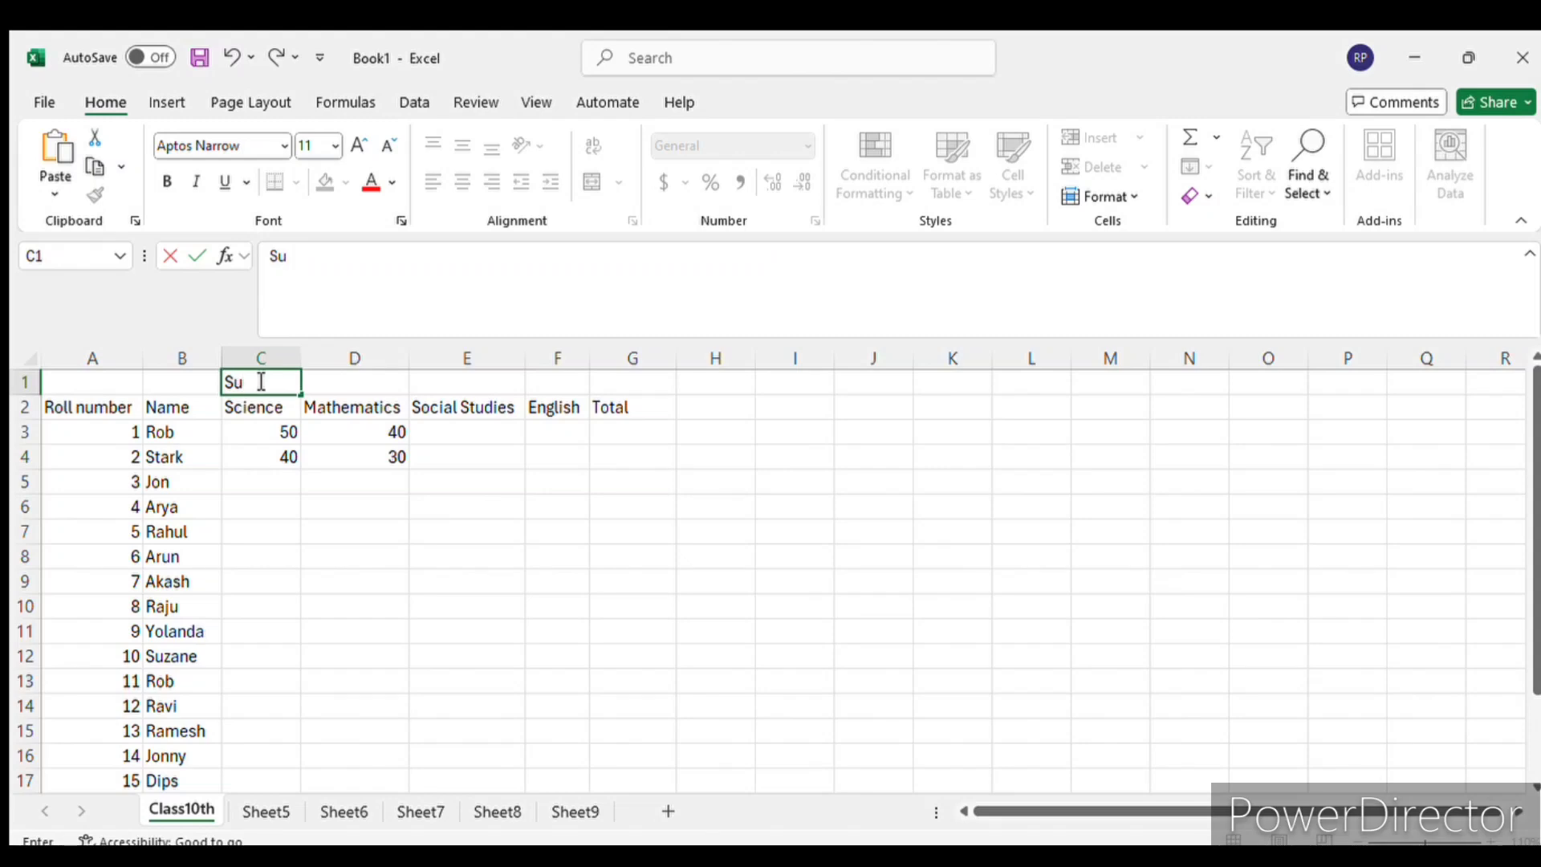
text(bject)
key(Return)
- Merge and center the Subject heading across C1:F1, above the four subject columns
click(257, 379)
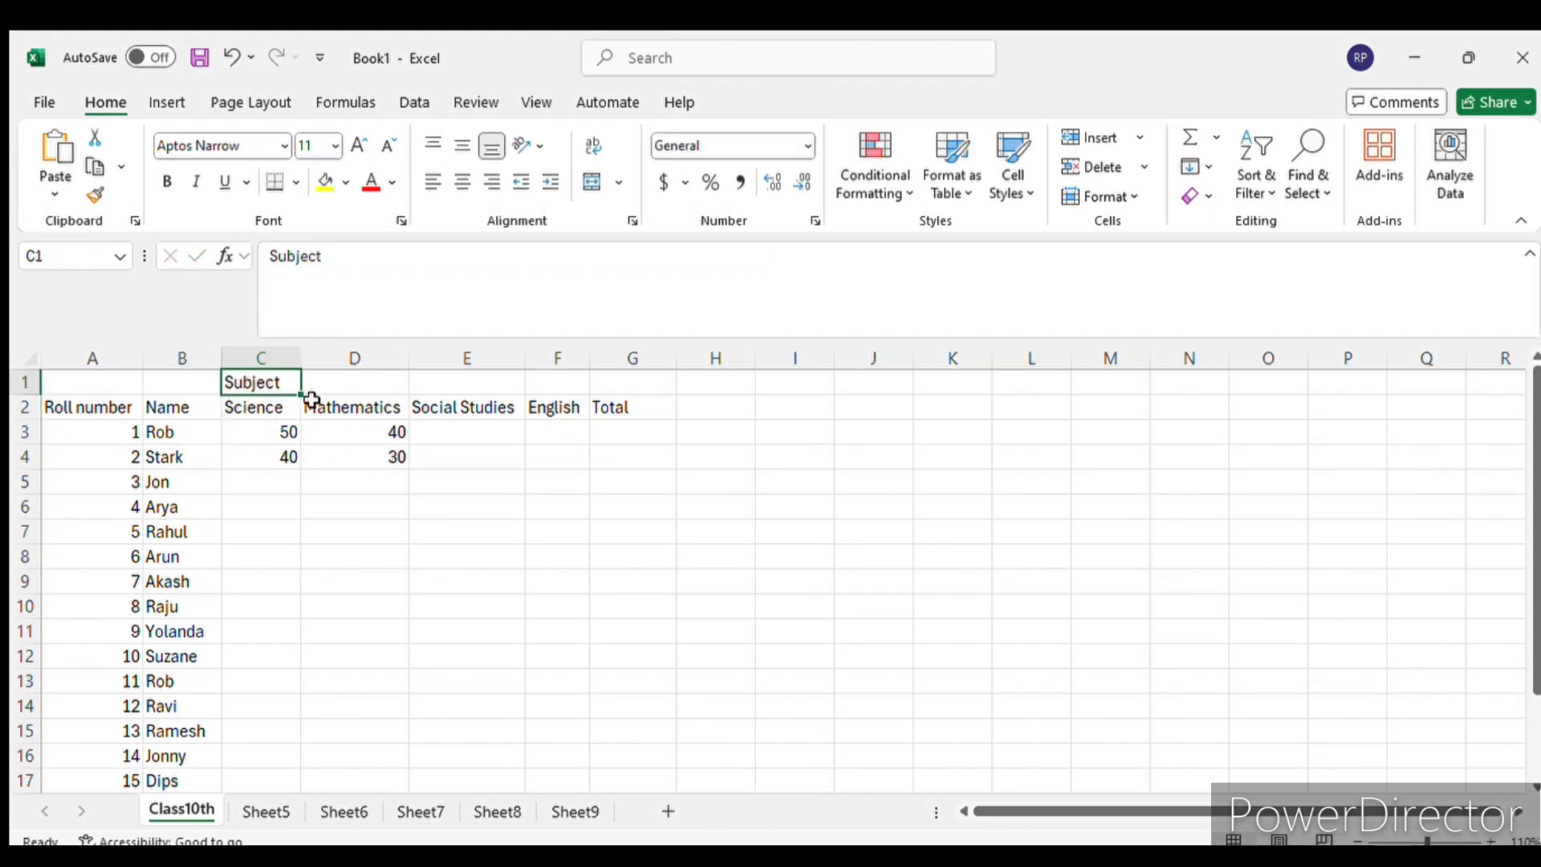
drag(257, 379, 544, 391)
click(261, 386)
click(297, 409)
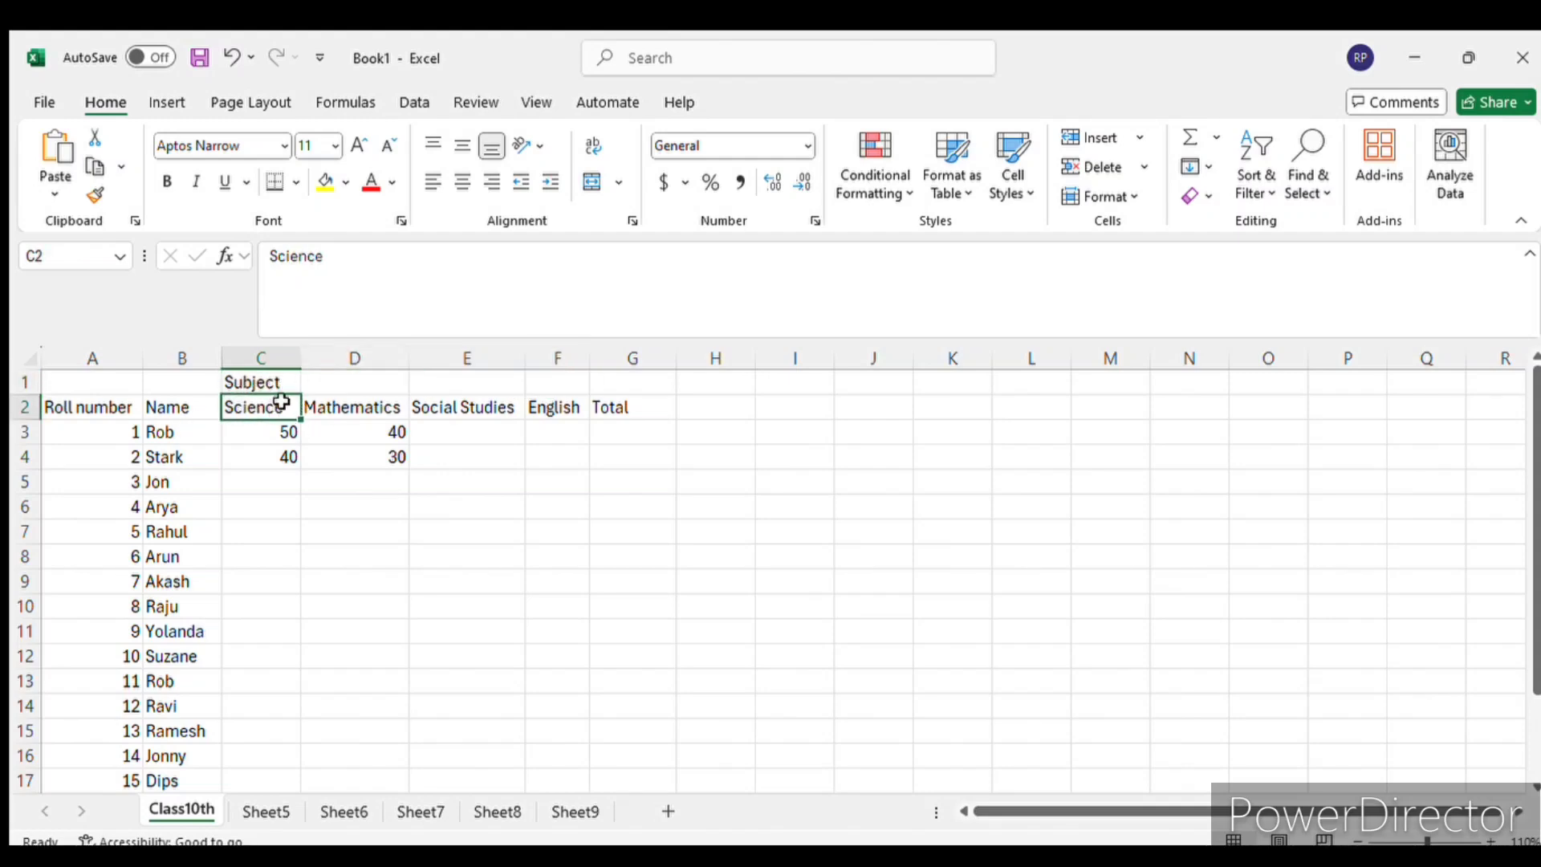
drag(276, 385, 647, 406)
click(305, 408)
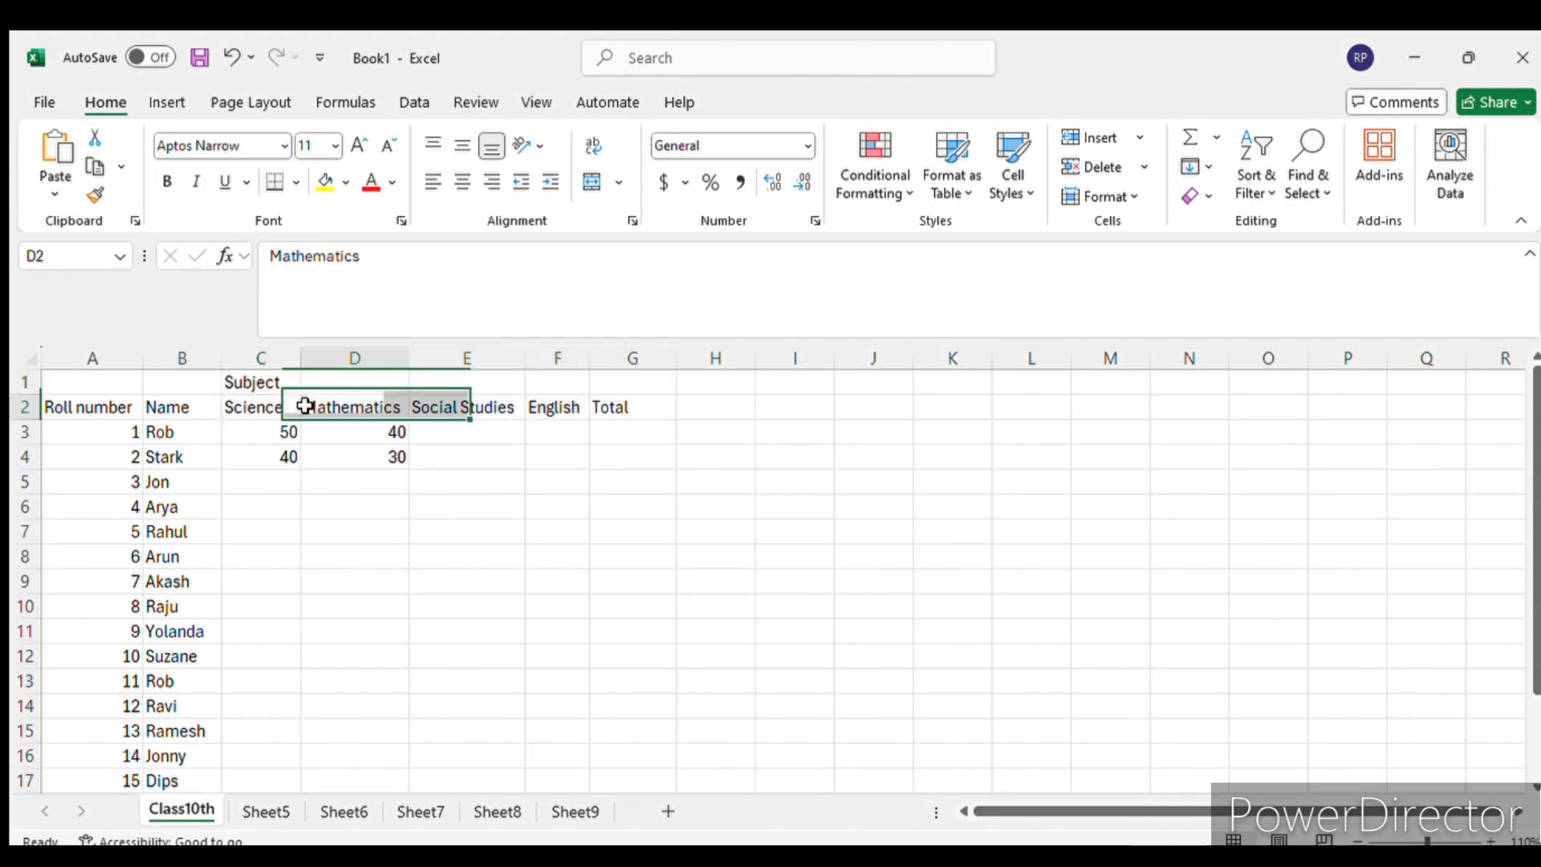
drag(256, 386, 554, 391)
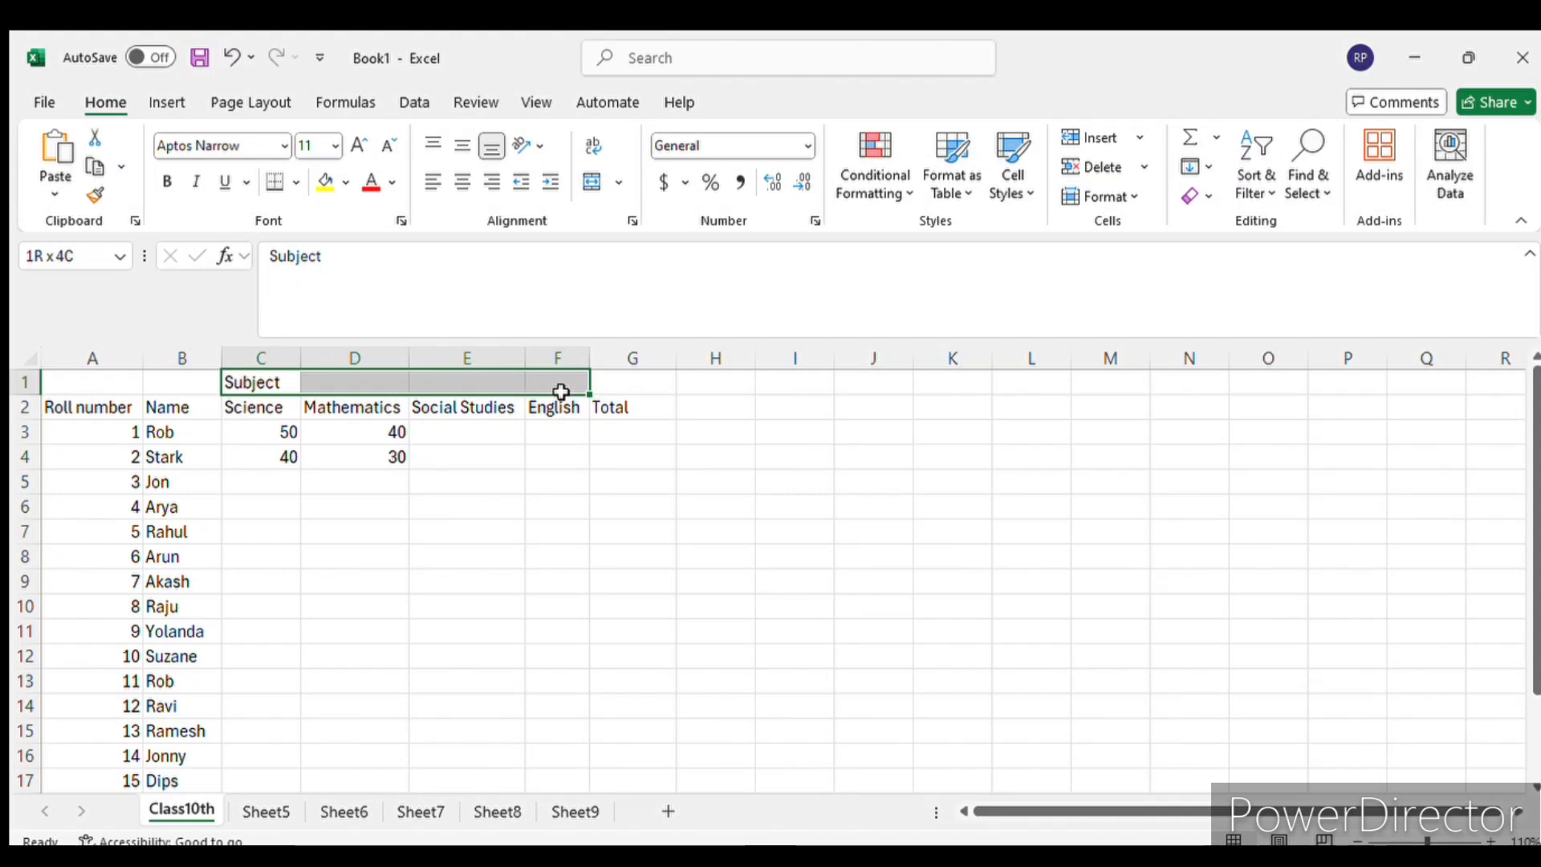
drag(561, 391, 561, 391)
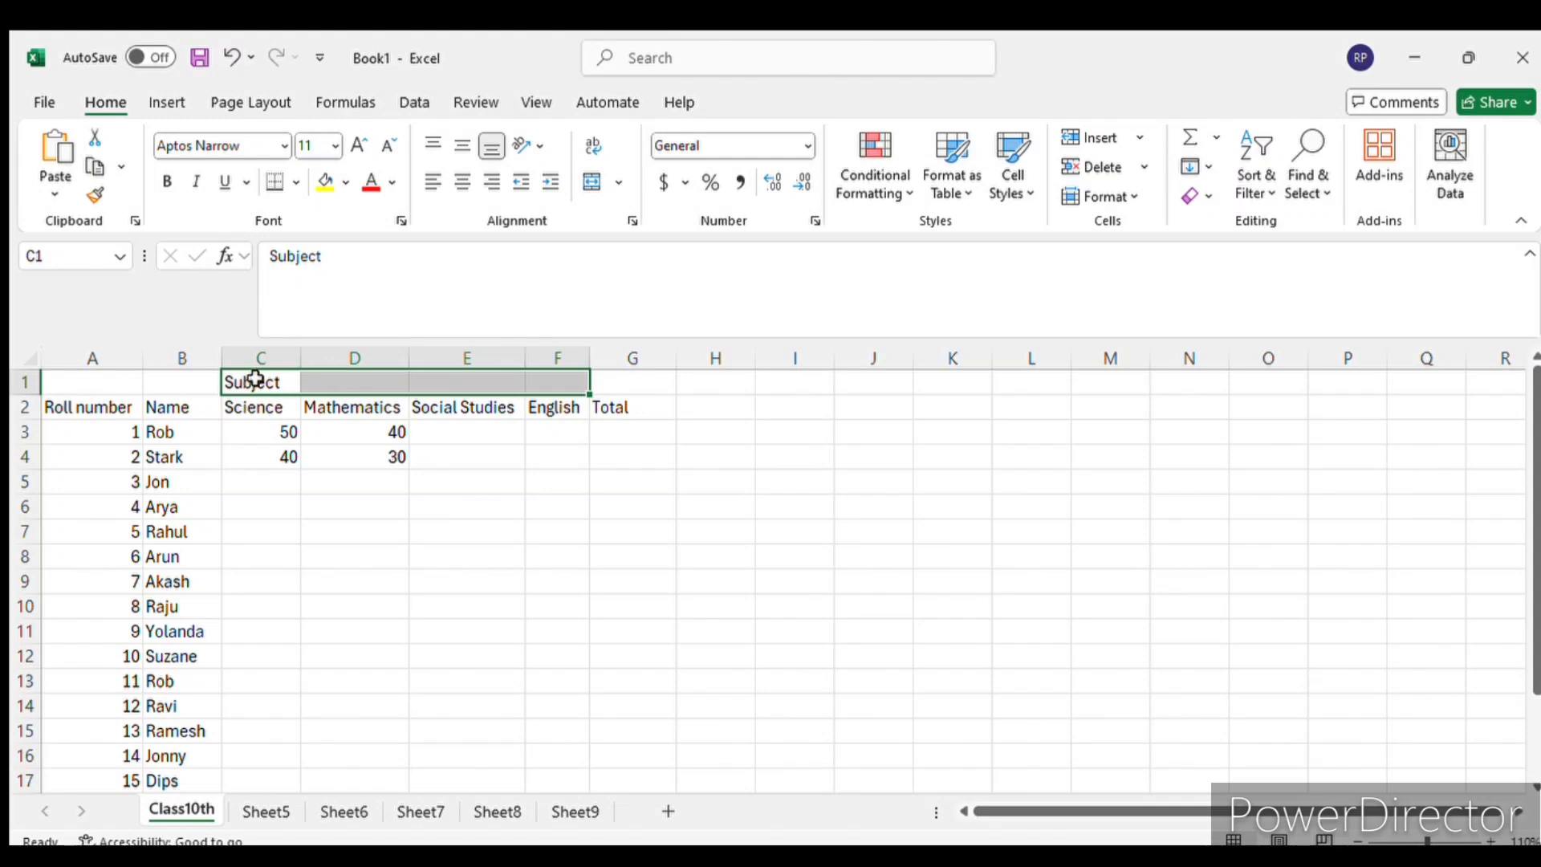
click(584, 184)
click(432, 536)
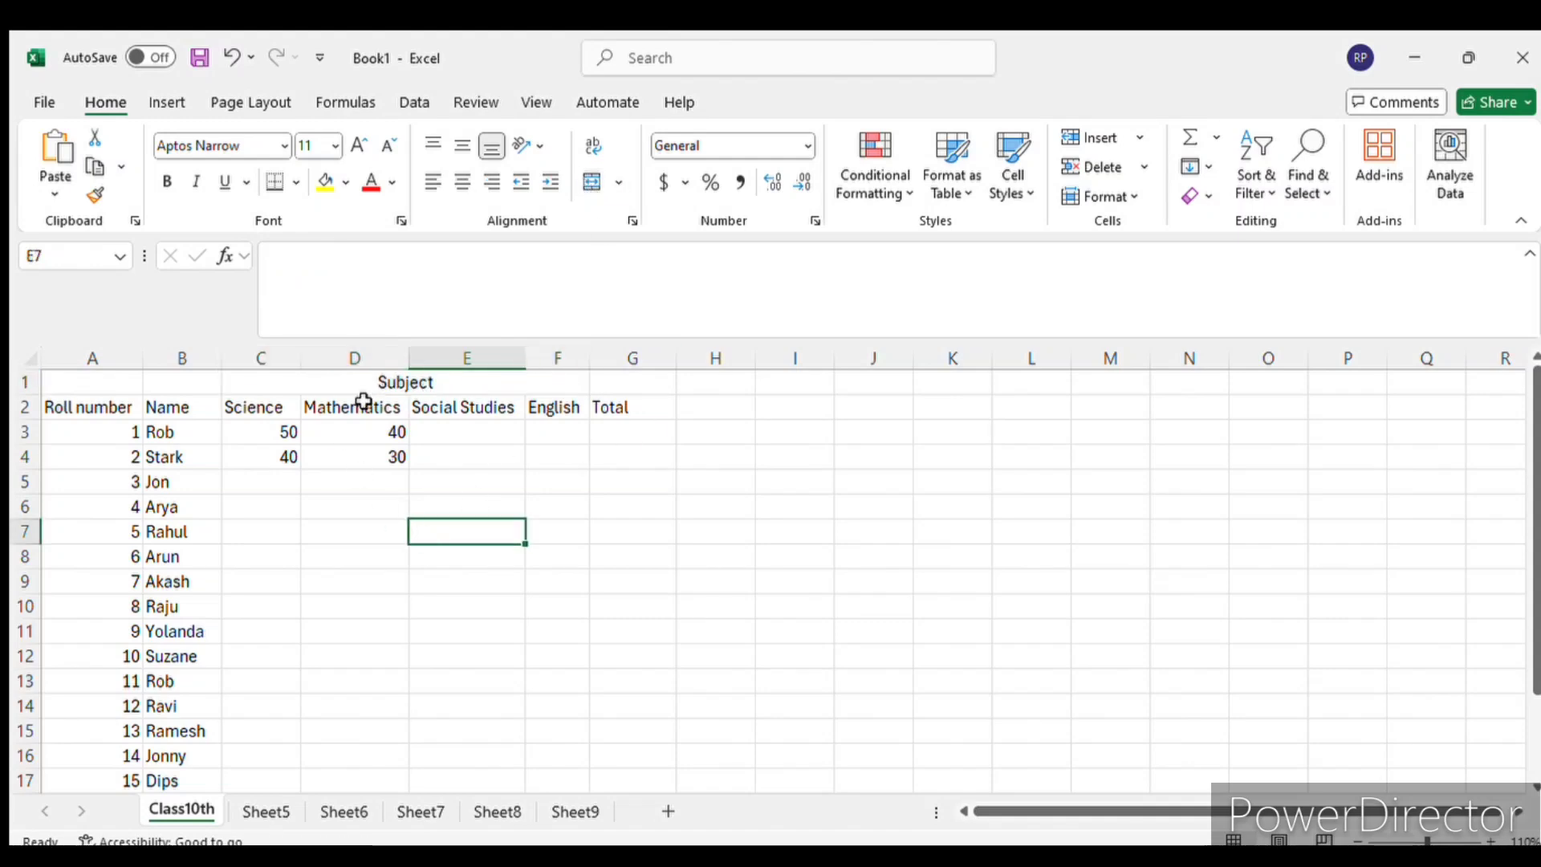
click(375, 381)
click(562, 482)
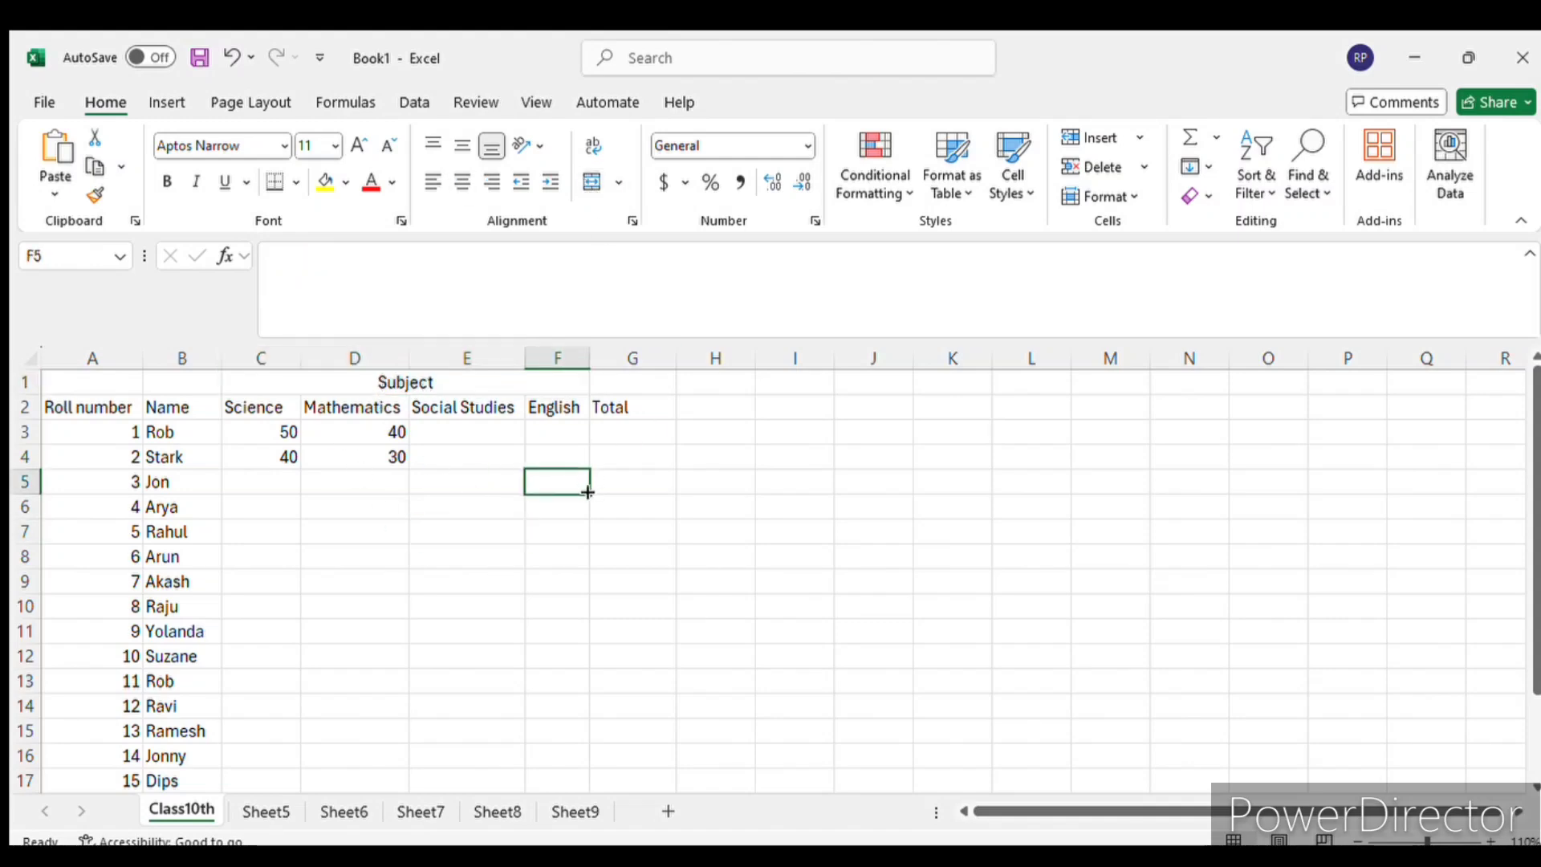
- Enter the Science marks 50, 60 and 20 in C5 to C7 for roll numbers 3 to 5
click(277, 481)
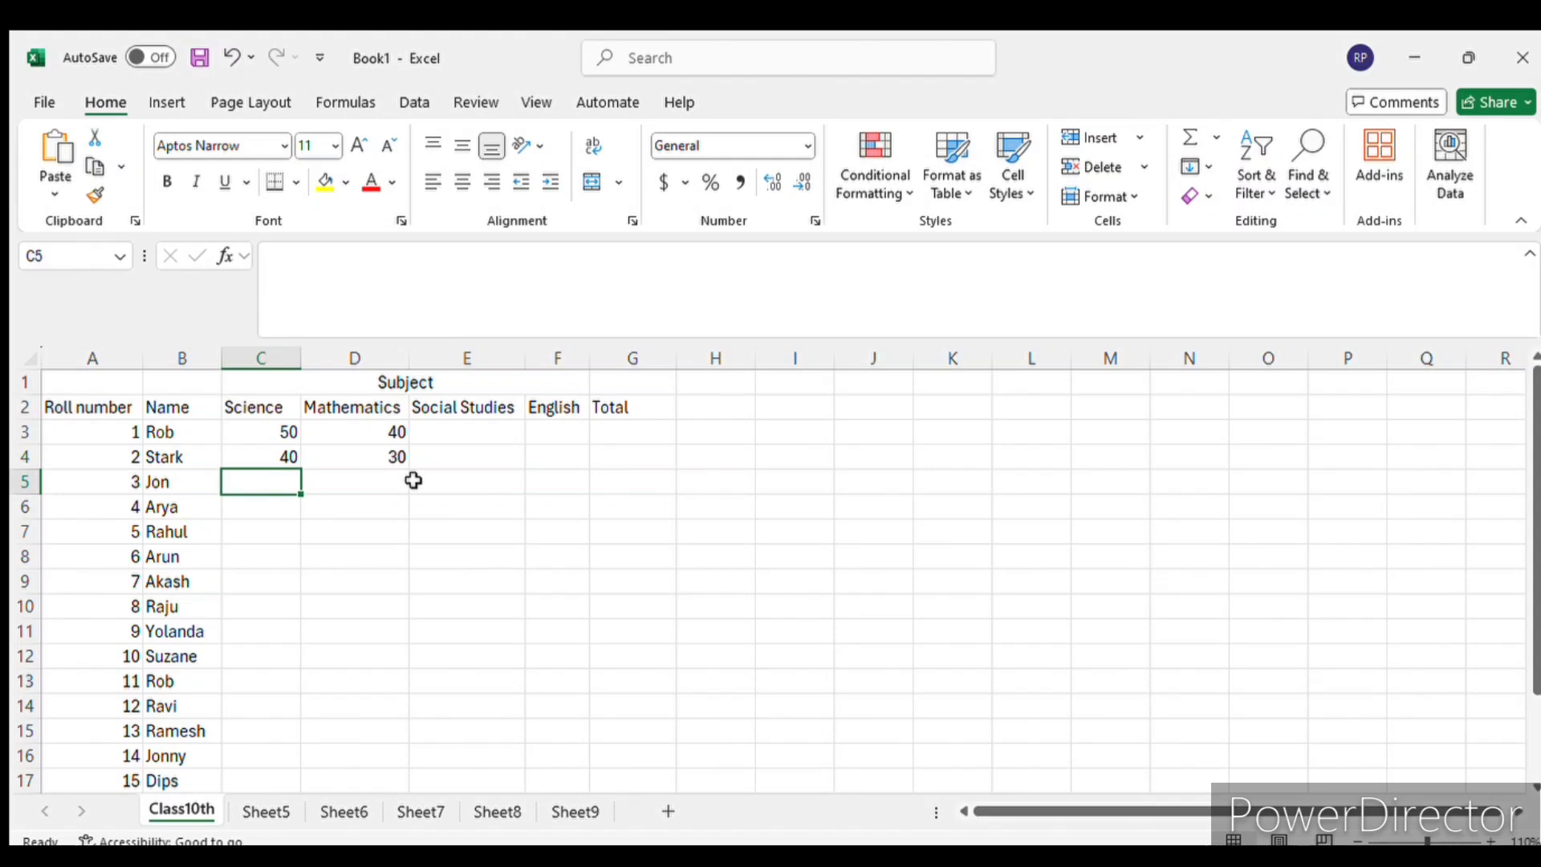
scroll(412, 481, down, 1)
scroll(412, 485, up, 1)
text(50)
key(Return)
text(60)
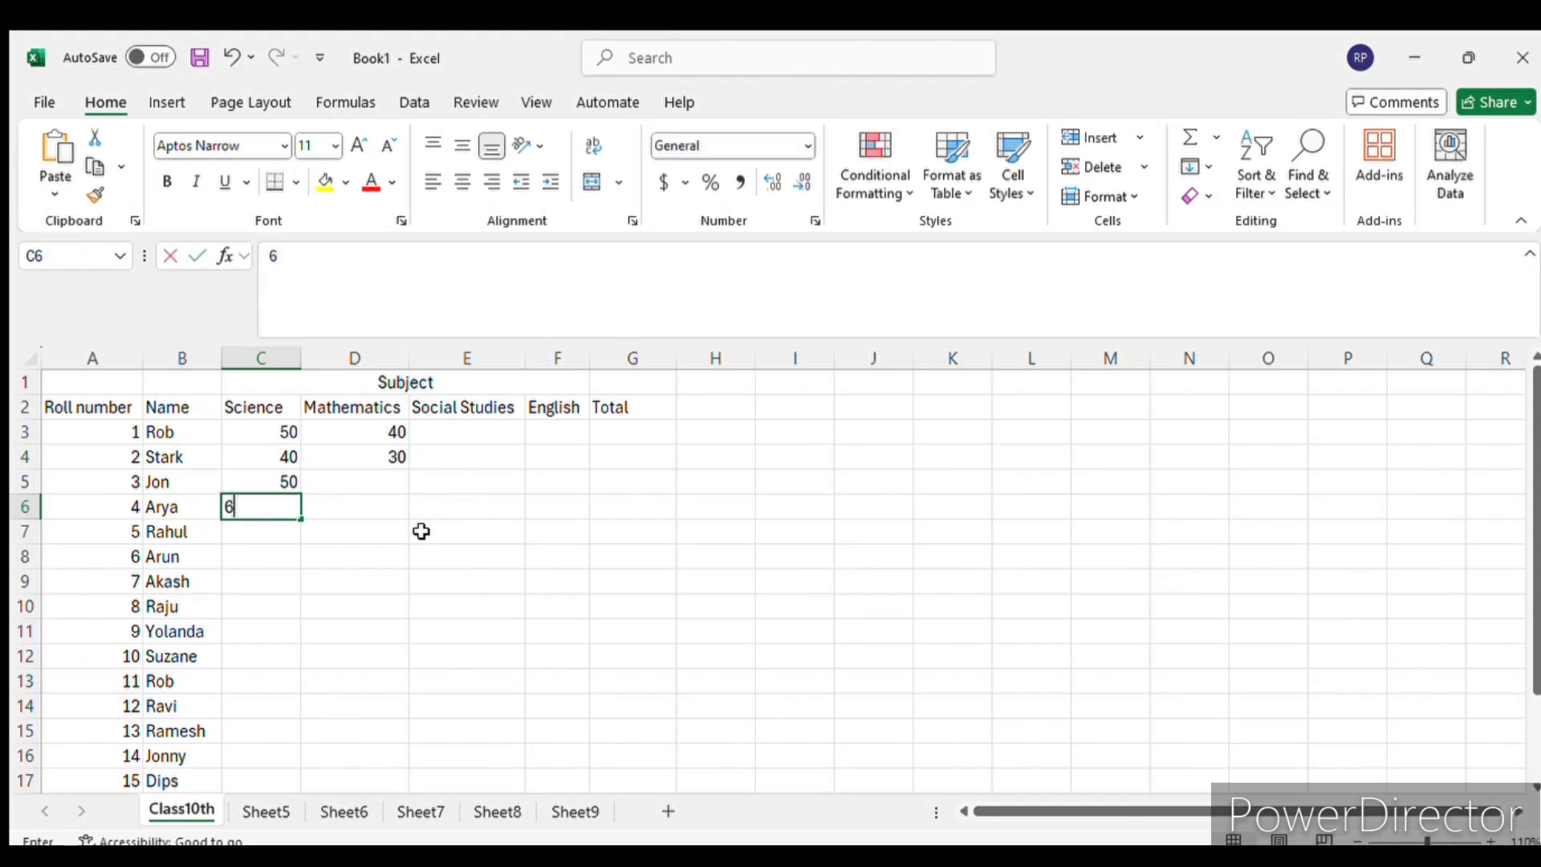
key(Return)
text(20)
key(Return)
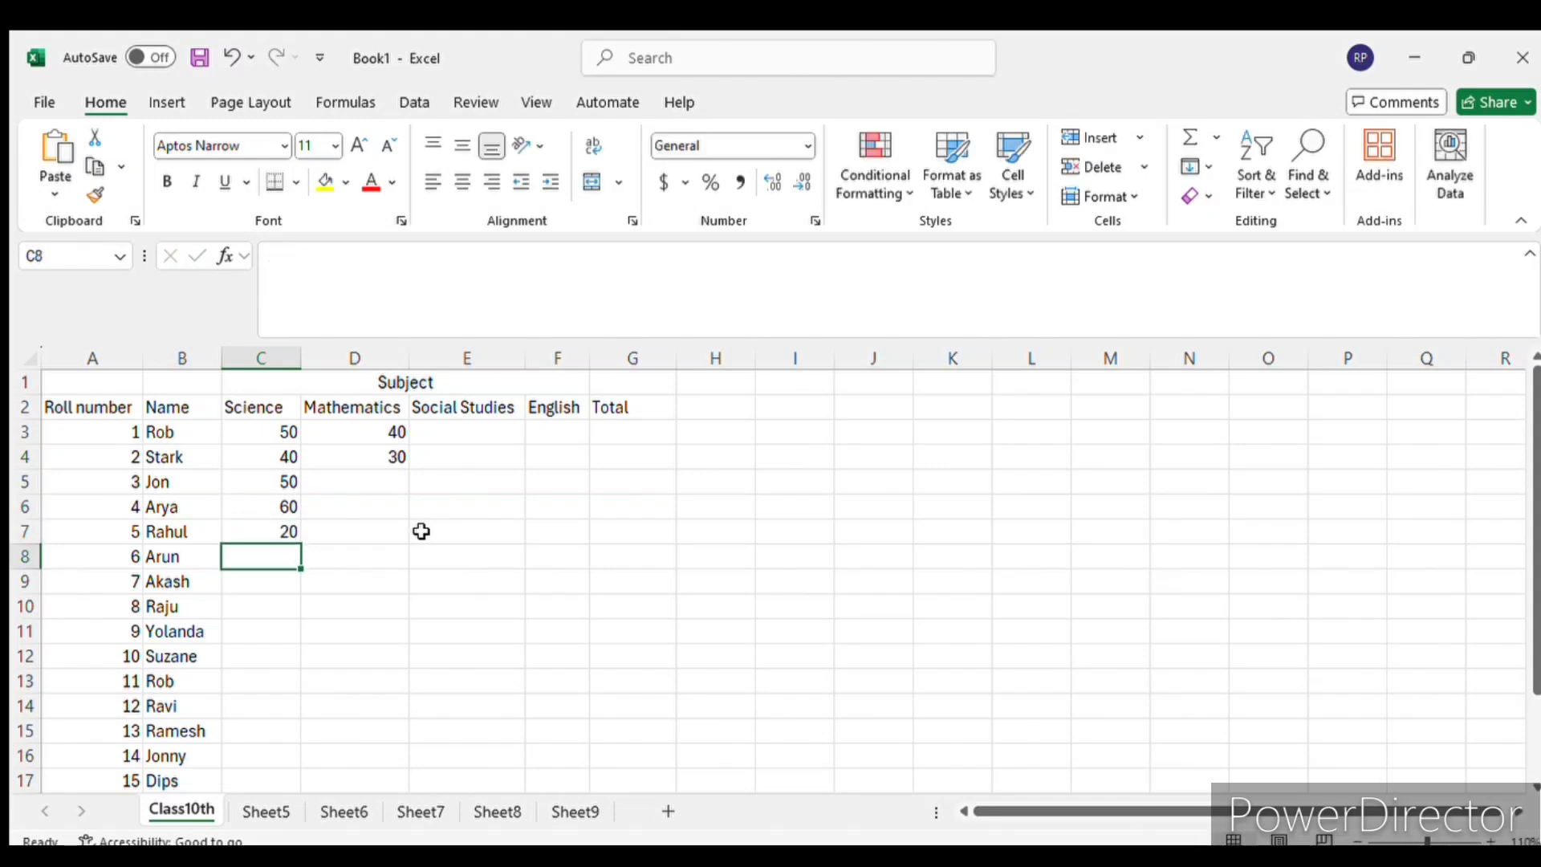
- Enter the Science marks 60, 40, 60 and 100 in C8 to C11 for roll numbers 6 to 9
text(60)
key(Return)
text(40)
key(Return)
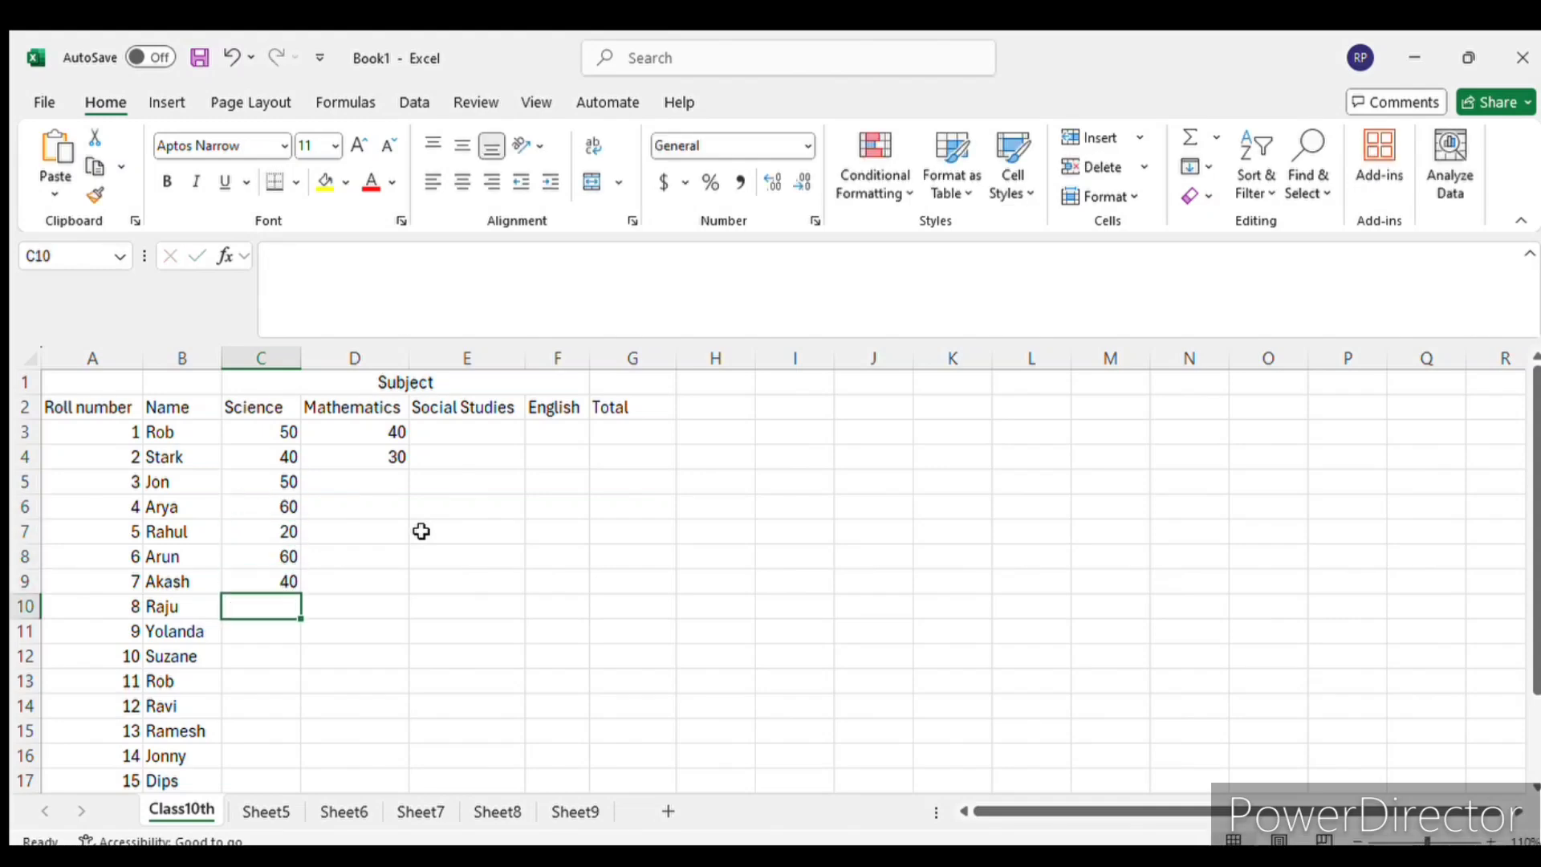
text(60)
key(Return)
text(100)
key(Return)
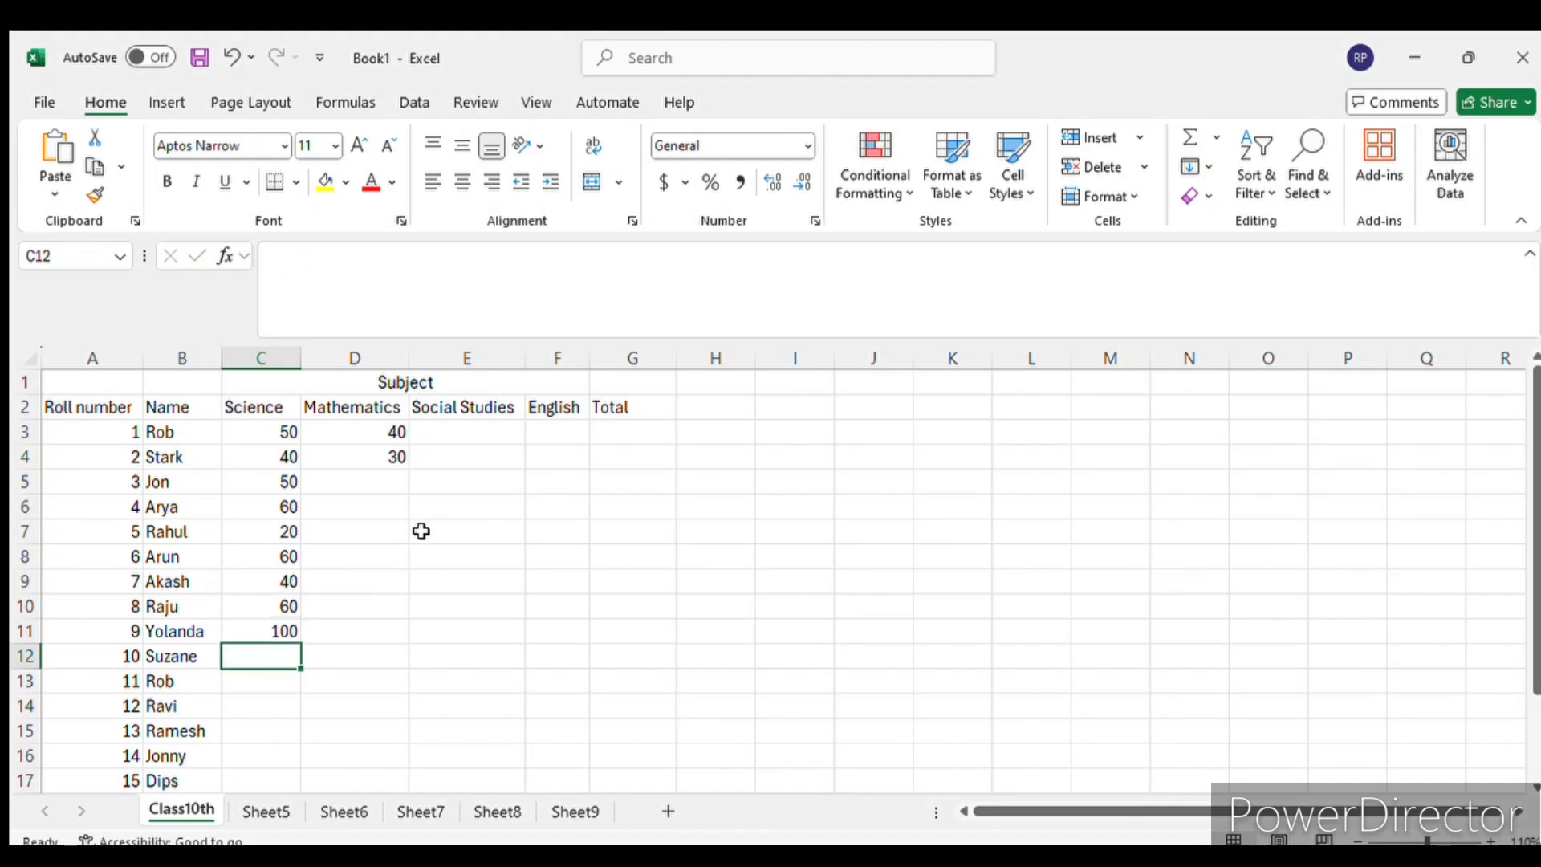
- Enter the Science marks 90, 80, 30 and 40 in C12 to C15 for roll numbers 10 to 13
text(90)
key(Return)
text(80)
key(Return)
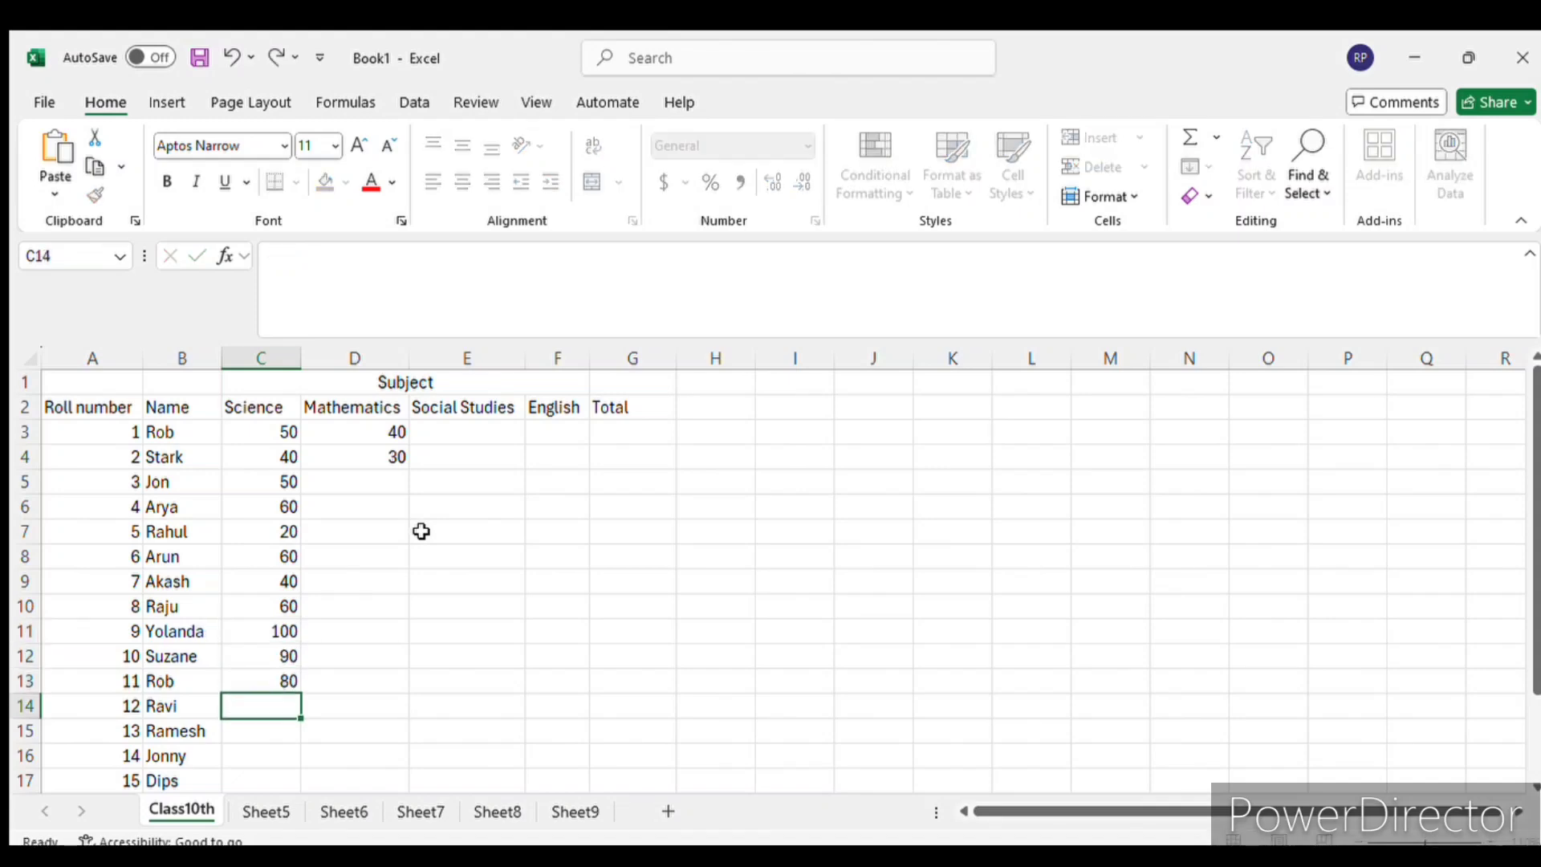
text(30)
key(Return)
text(40)
key(Return)
- Enter the Science marks 20 and 50 in C16 and C17 for roll numbers 14 and 15
text(20)
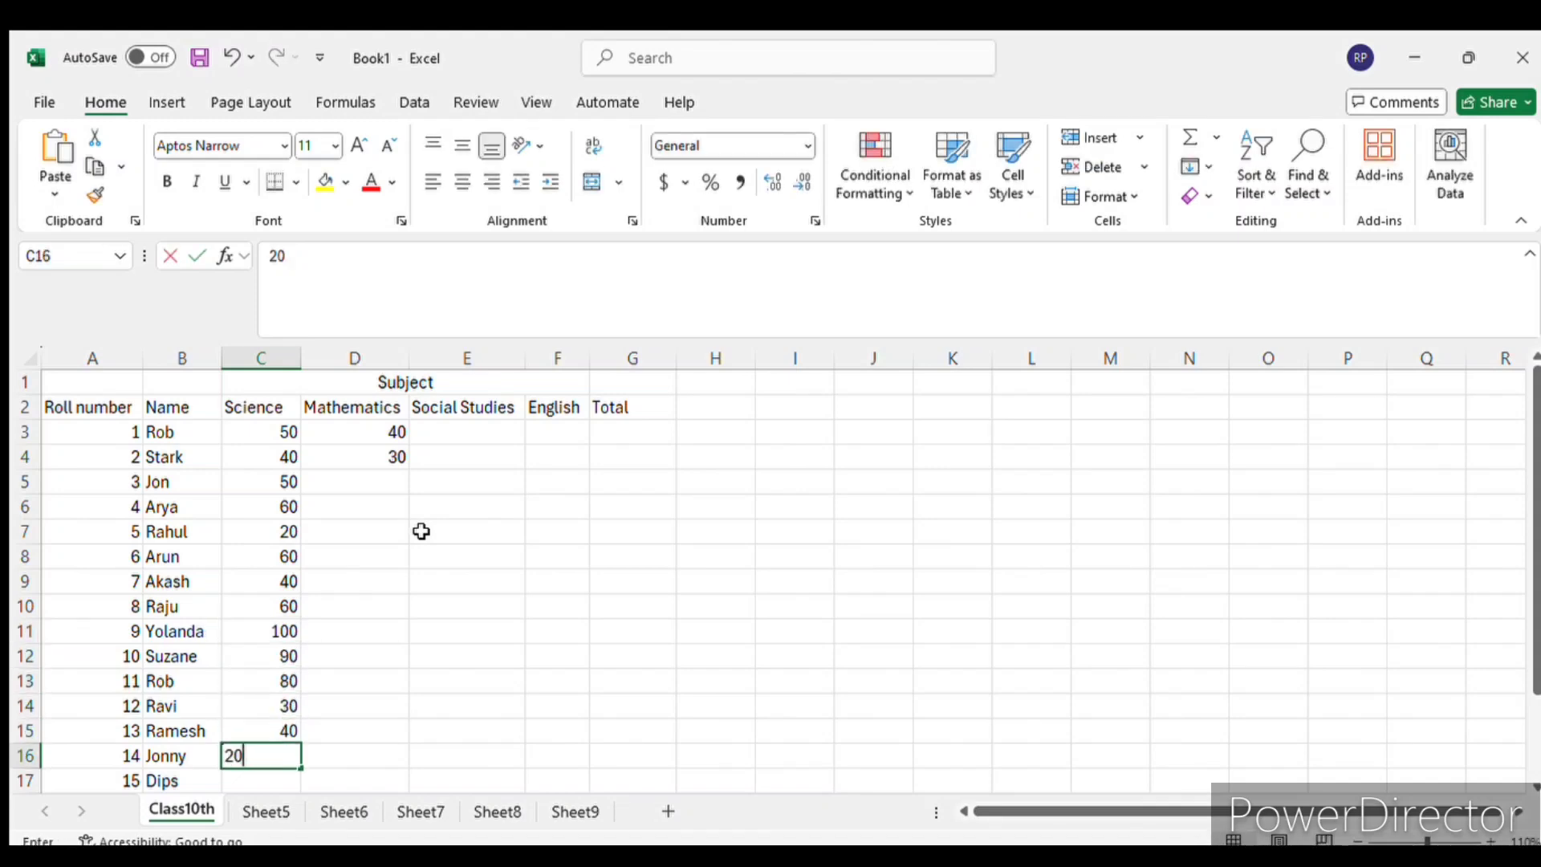
key(Return)
text(50)
key(Return)
text(20)
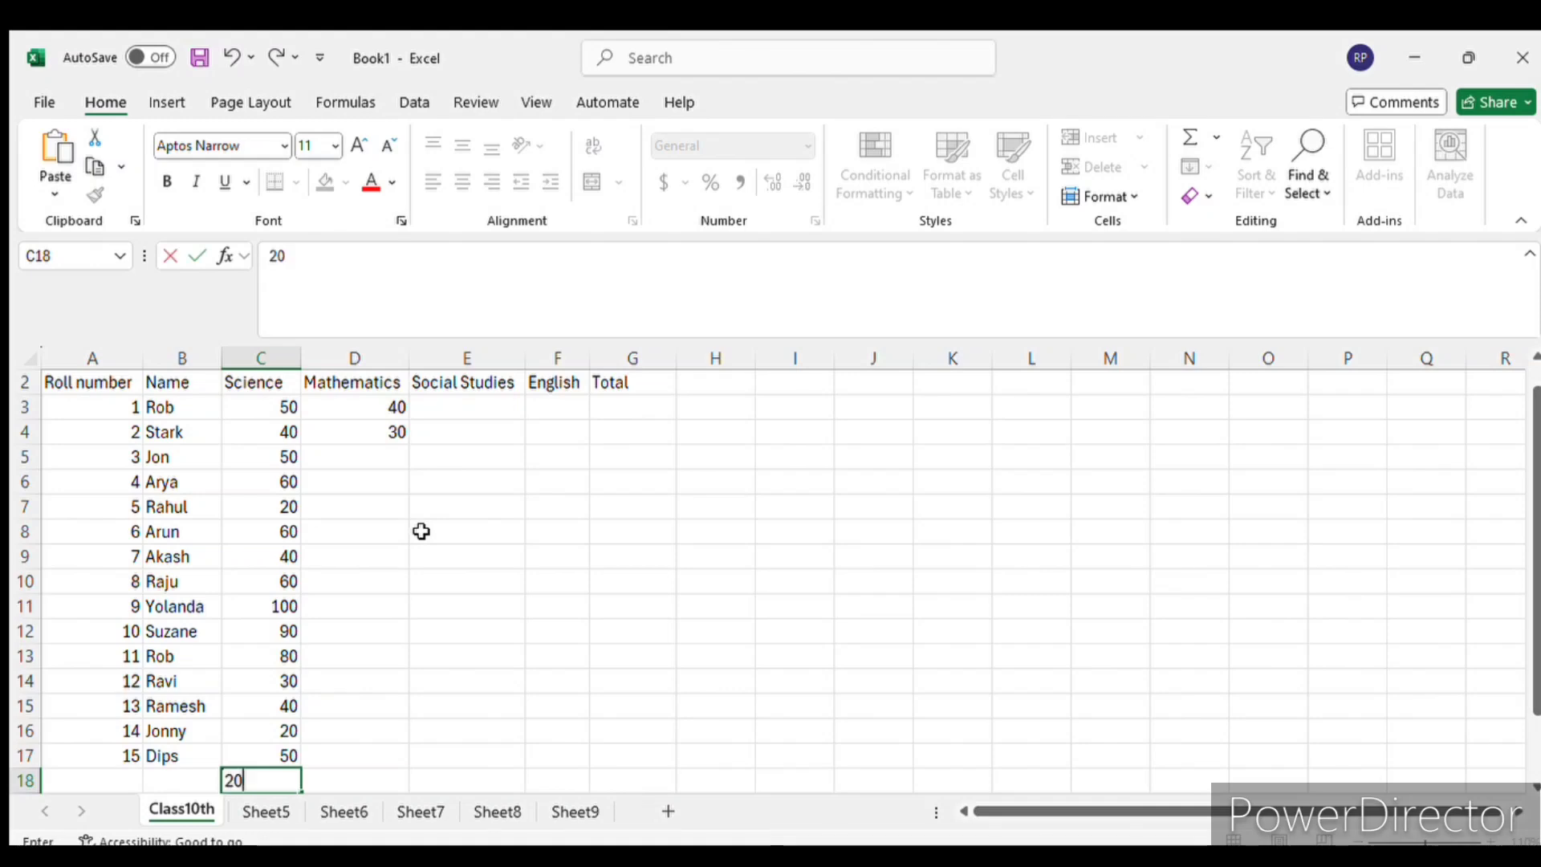
key(Return)
text(40)
key(Return)
key(BackSpace)
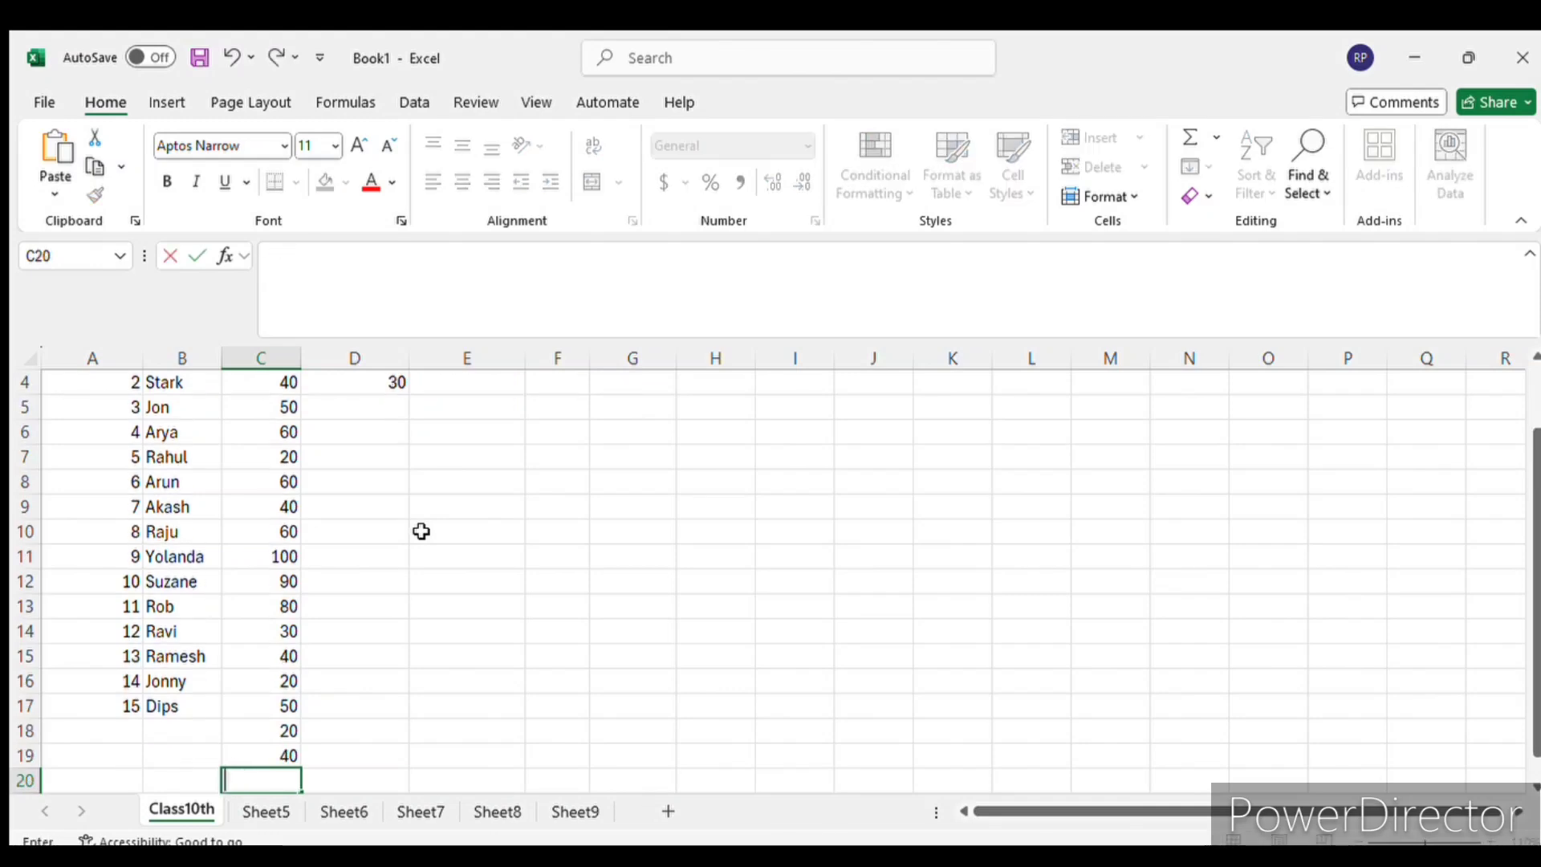
key(Up)
key(Up)
key(shift+Down)
key(Delete)
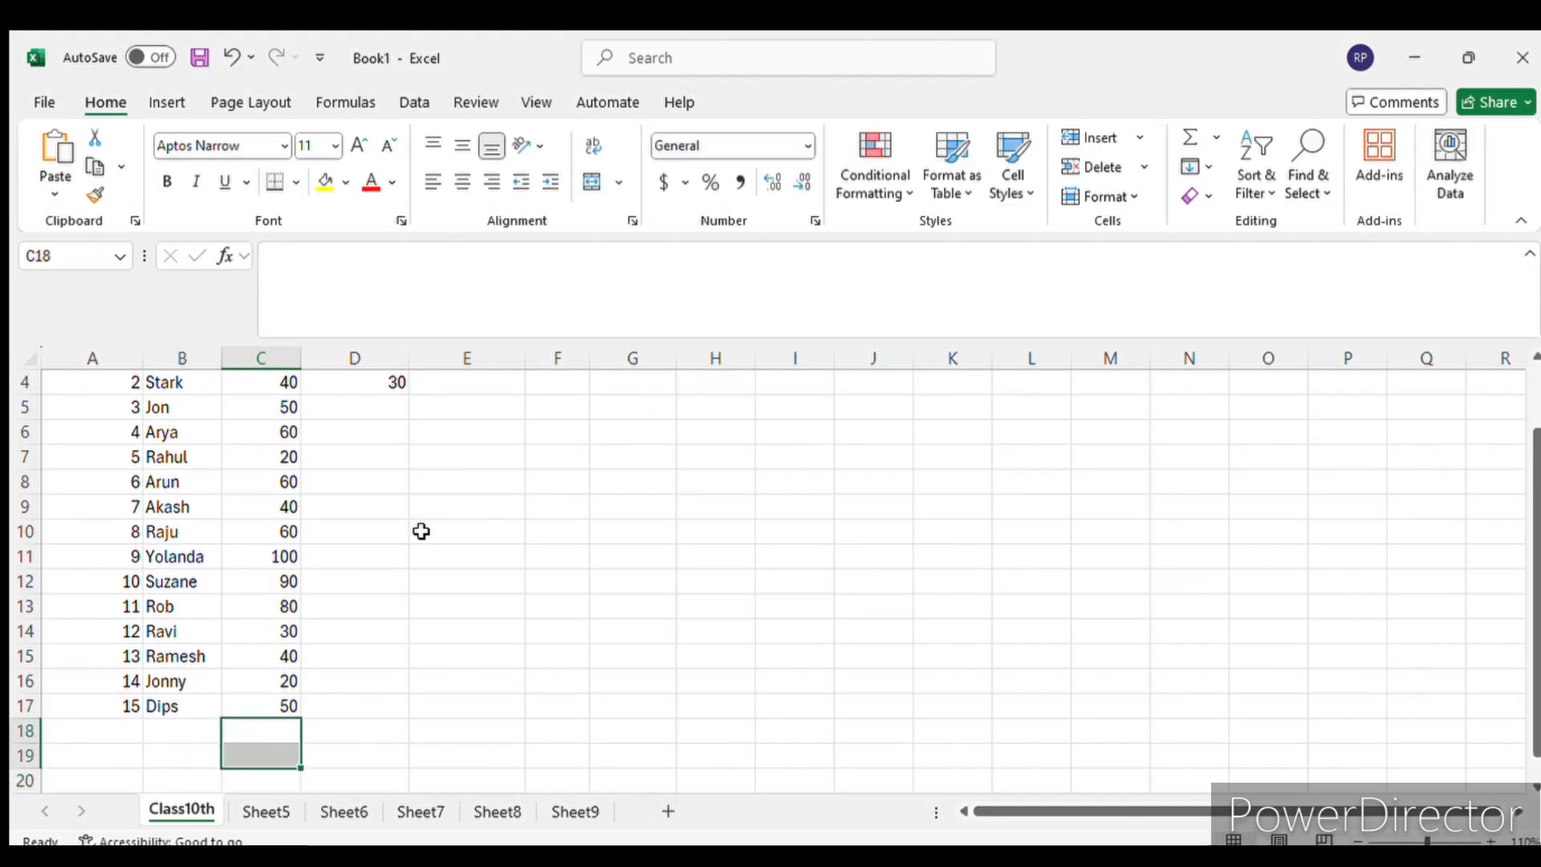
- Enter the Mathematics marks 20, 30 and 40 in D5 to D7 for roll numbers 3 to 5
scroll(421, 531, up, 1)
click(386, 479)
text(20)
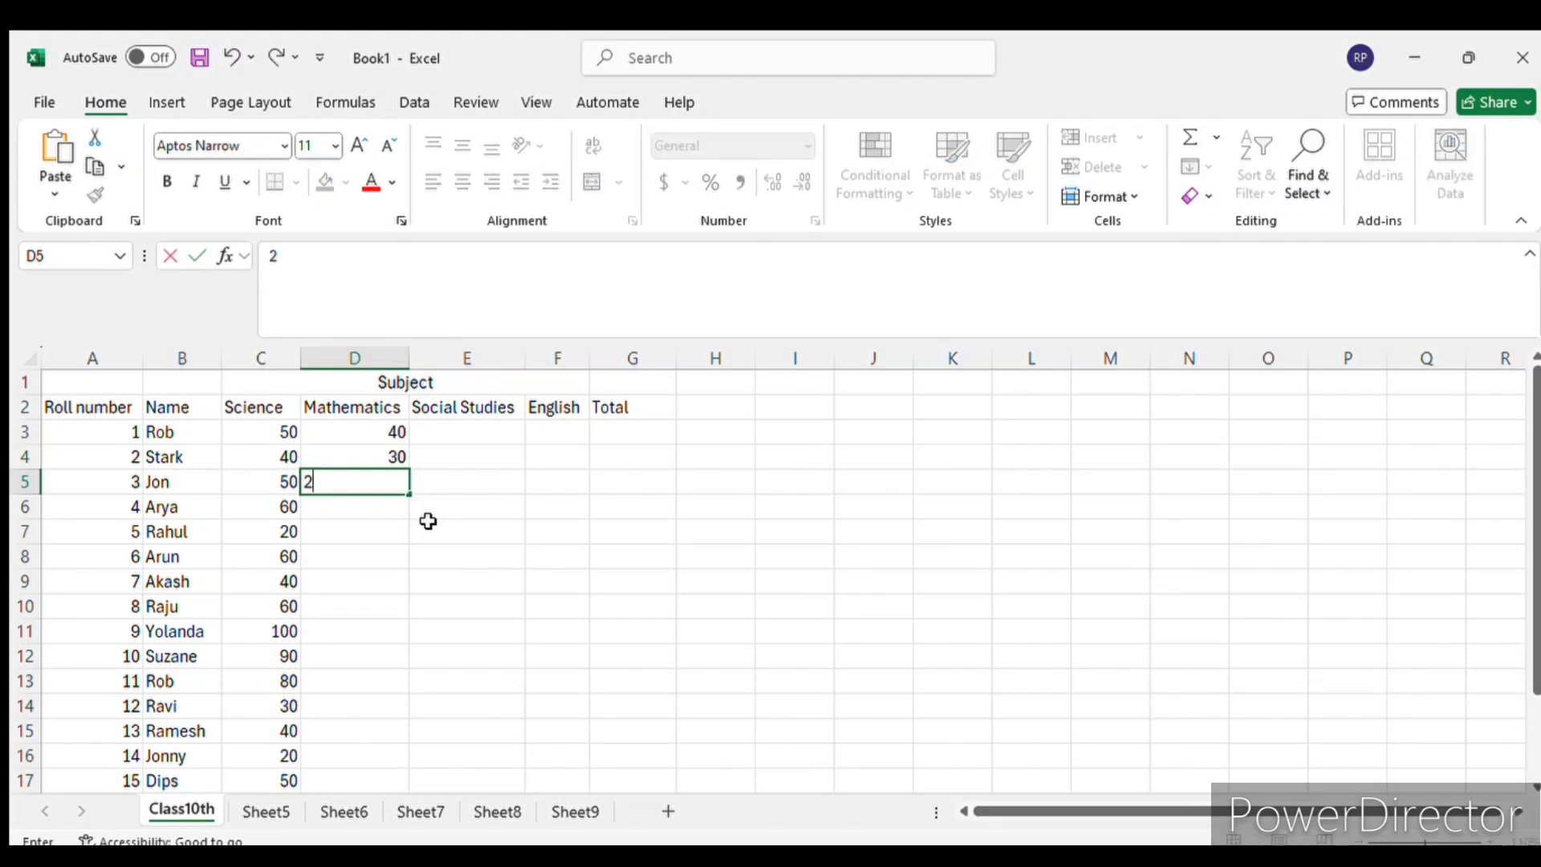
key(Return)
text(30)
key(Return)
text(40)
key(Return)
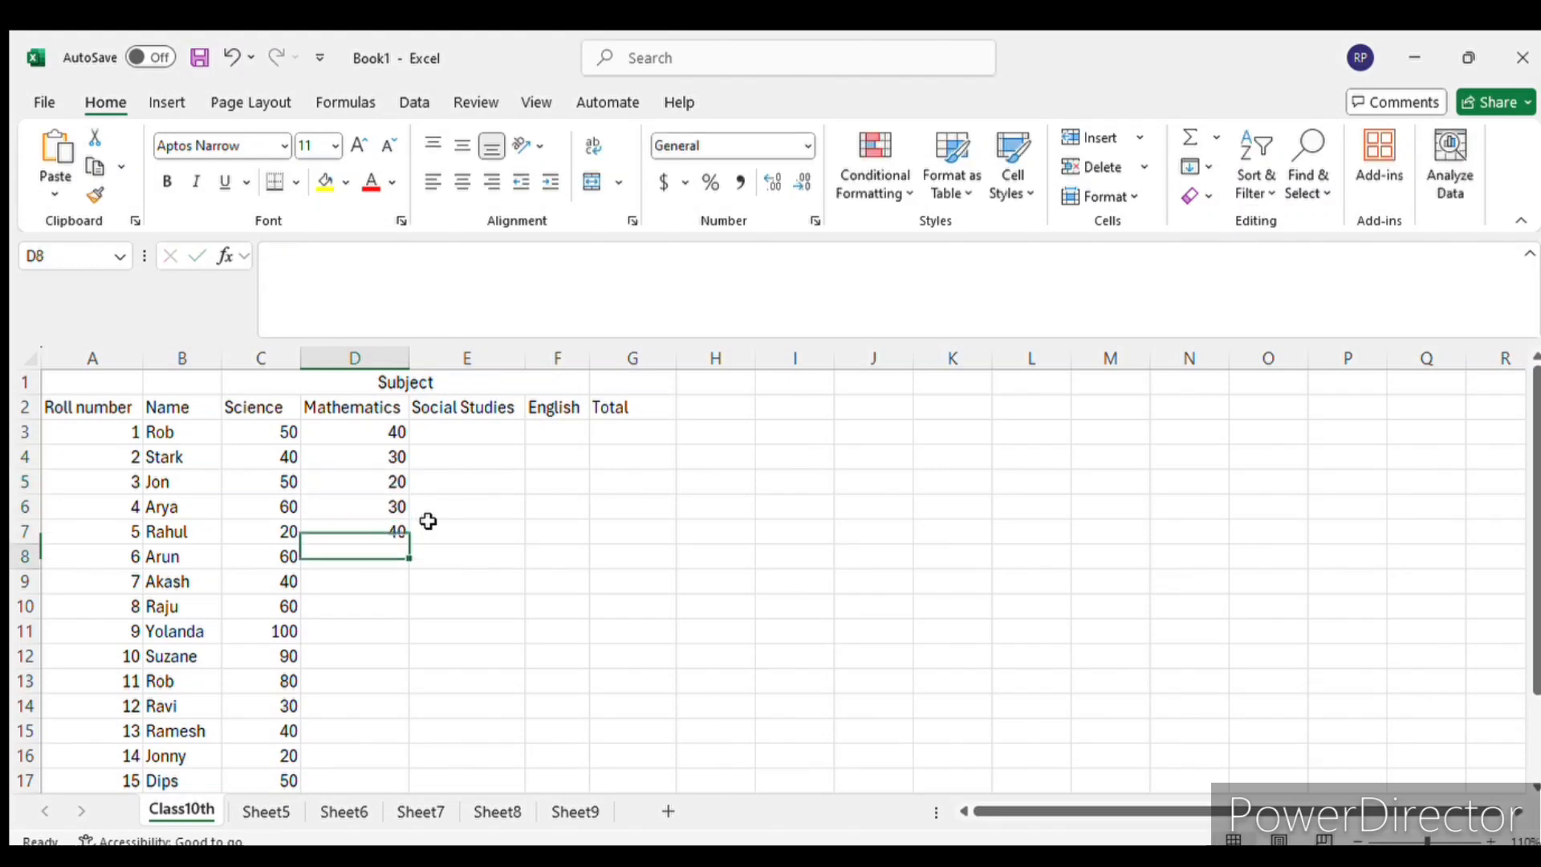
- Enter the Mathematics marks 22, 3 and 55 in D8 to D10 for roll numbers 6 to 8
text(22)
key(Return)
text(3)
key(Return)
text(55)
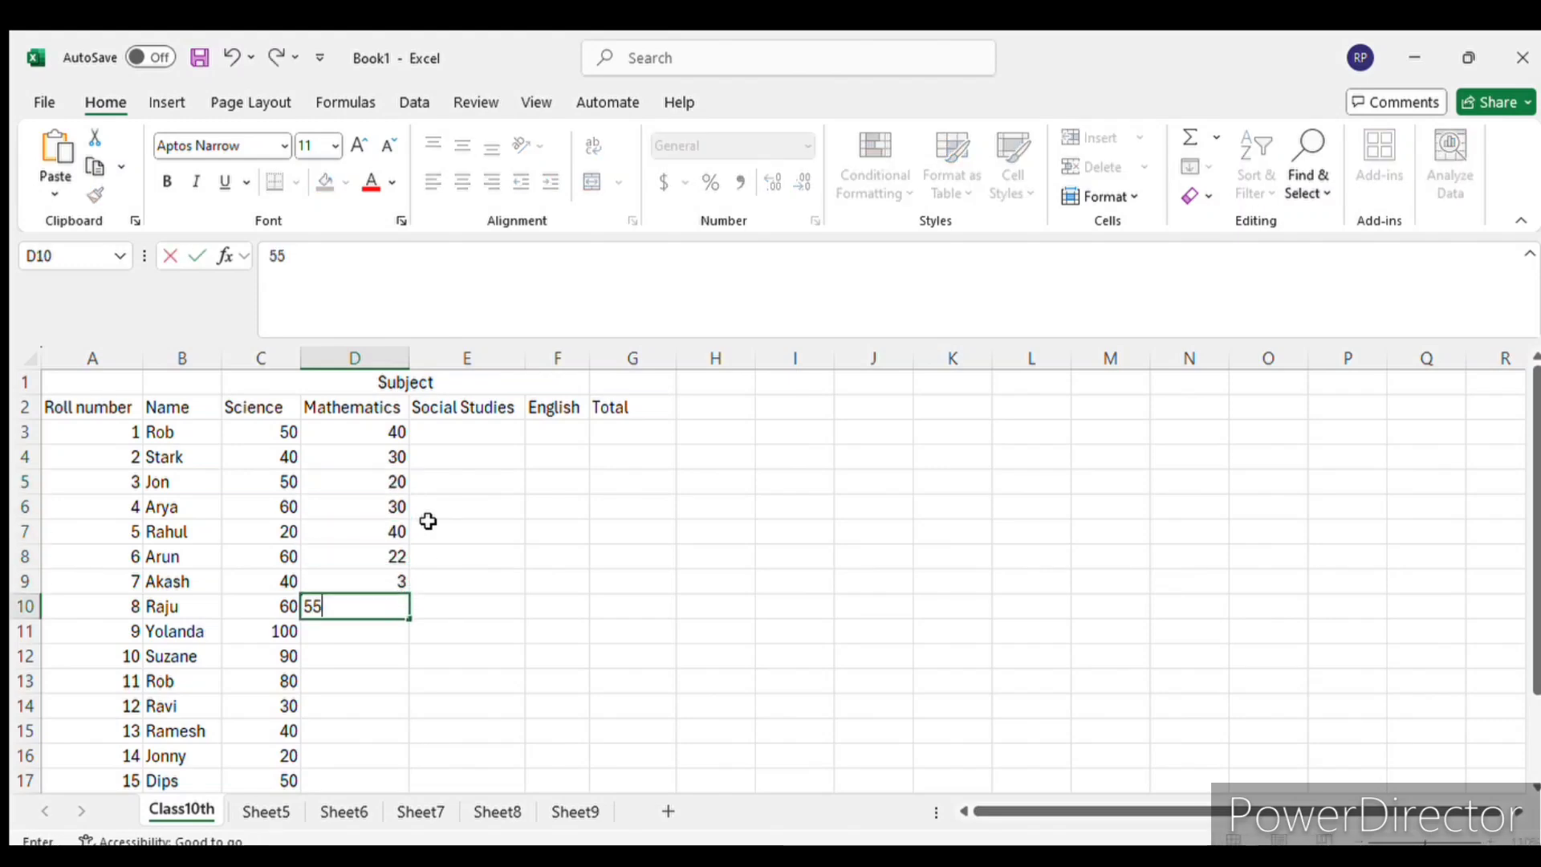
key(Return)
- Enter the Mathematics marks 66, 22, 55 and 33 in D11 to D14 for roll numbers 9 to 12
text(66)
key(Return)
text(22)
key(Return)
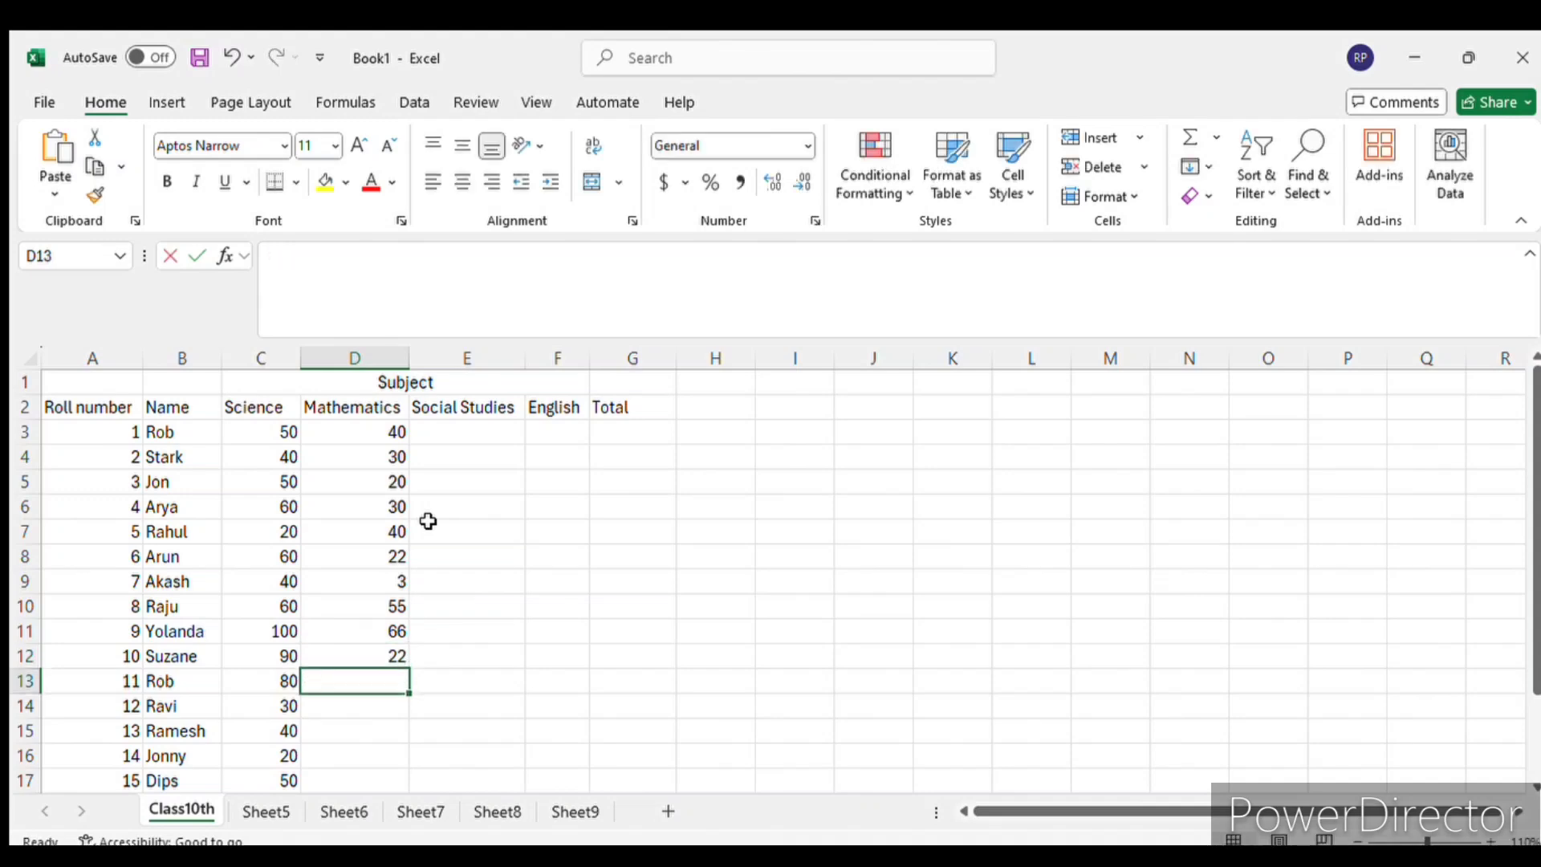
text(55)
key(Return)
text(33)
key(Return)
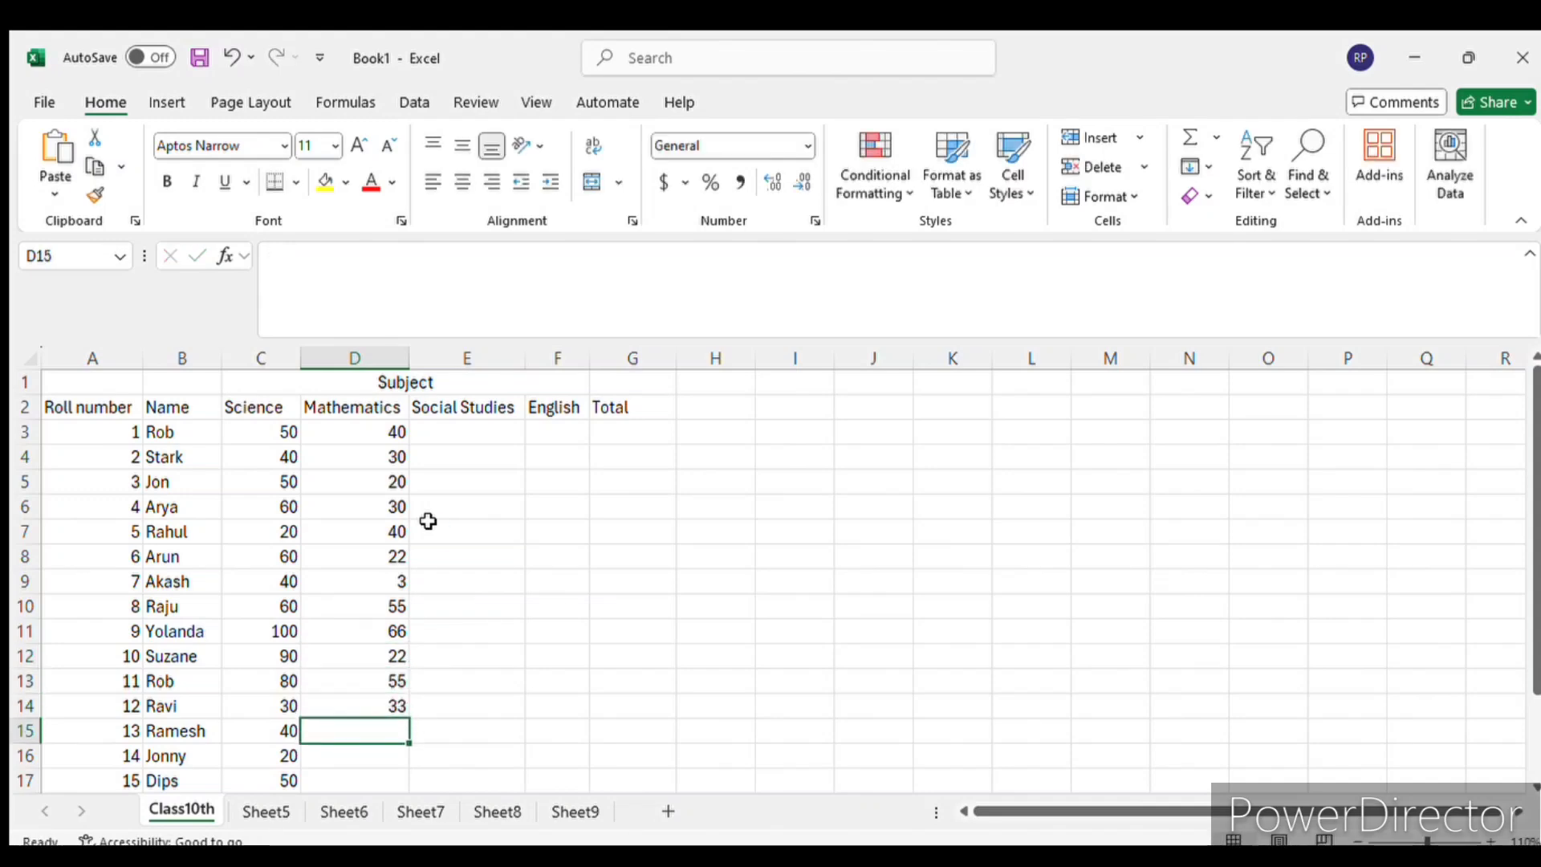
- Enter the Mathematics marks 7, 33 and 22 in D15 to D17 for roll numbers 13 to 15
text(7)
key(Return)
text(3)
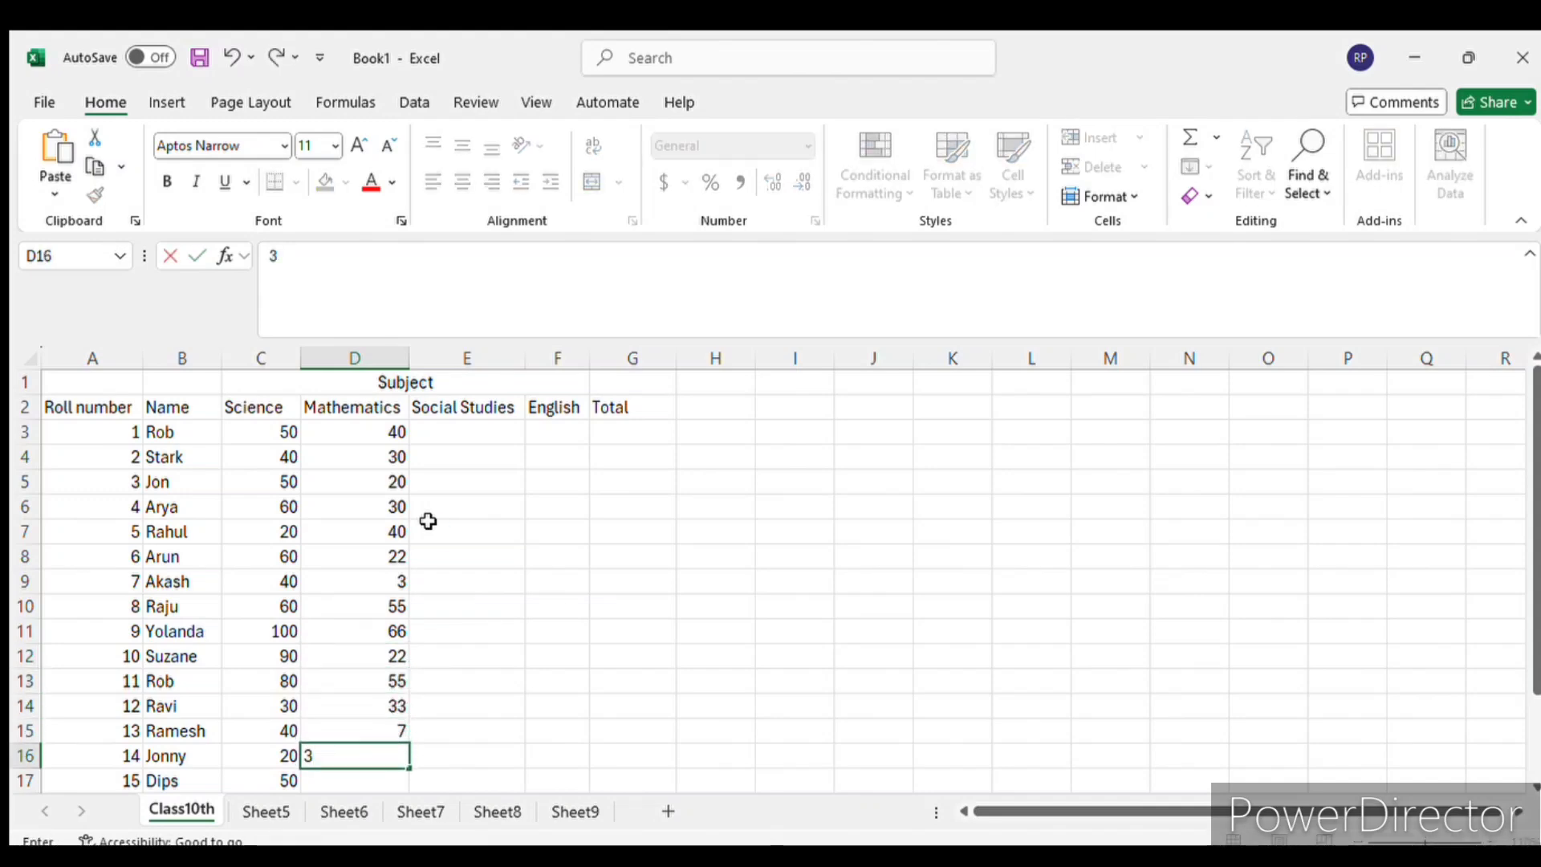
text(3)
key(Return)
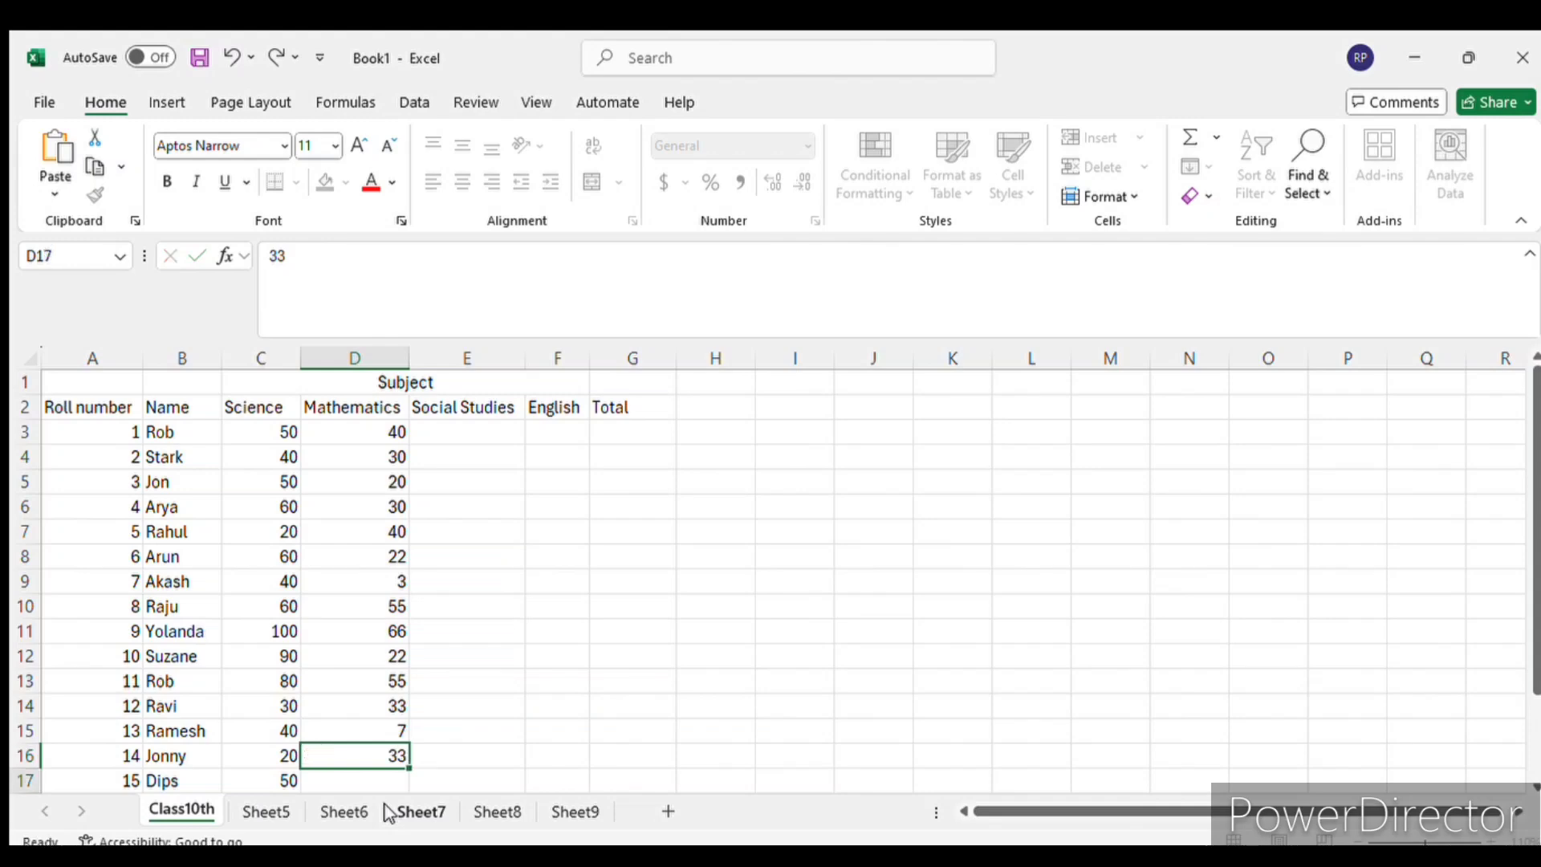
text(22)
key(Return)
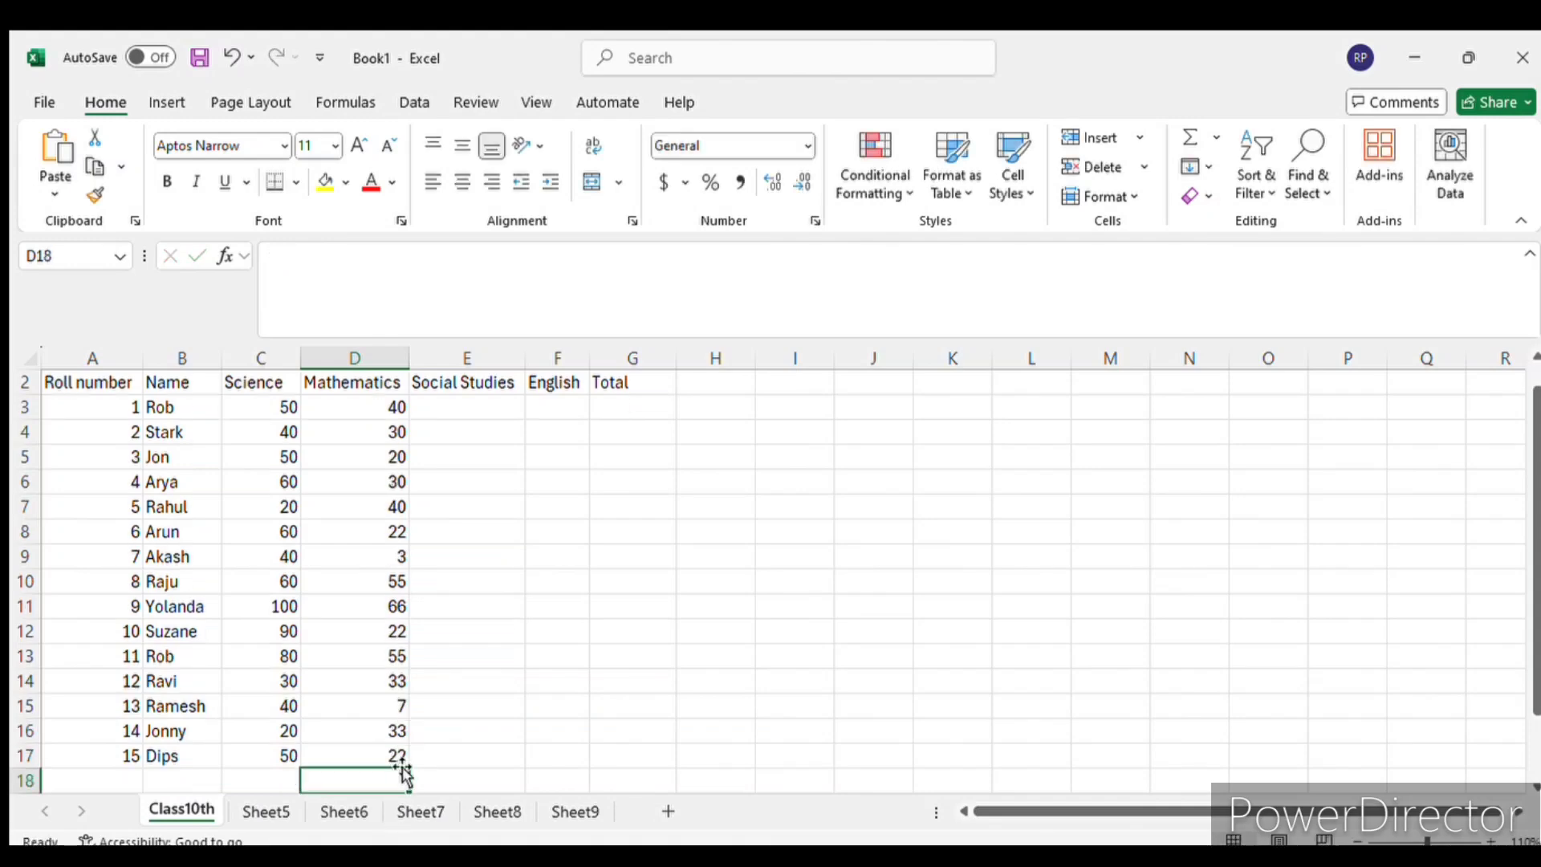
- Enter the Social Studies marks 33, 22 and 75 in E3 to E5 for roll numbers 1 to 3
scroll(458, 403, up, 1)
click(467, 431)
text(33)
key(Return)
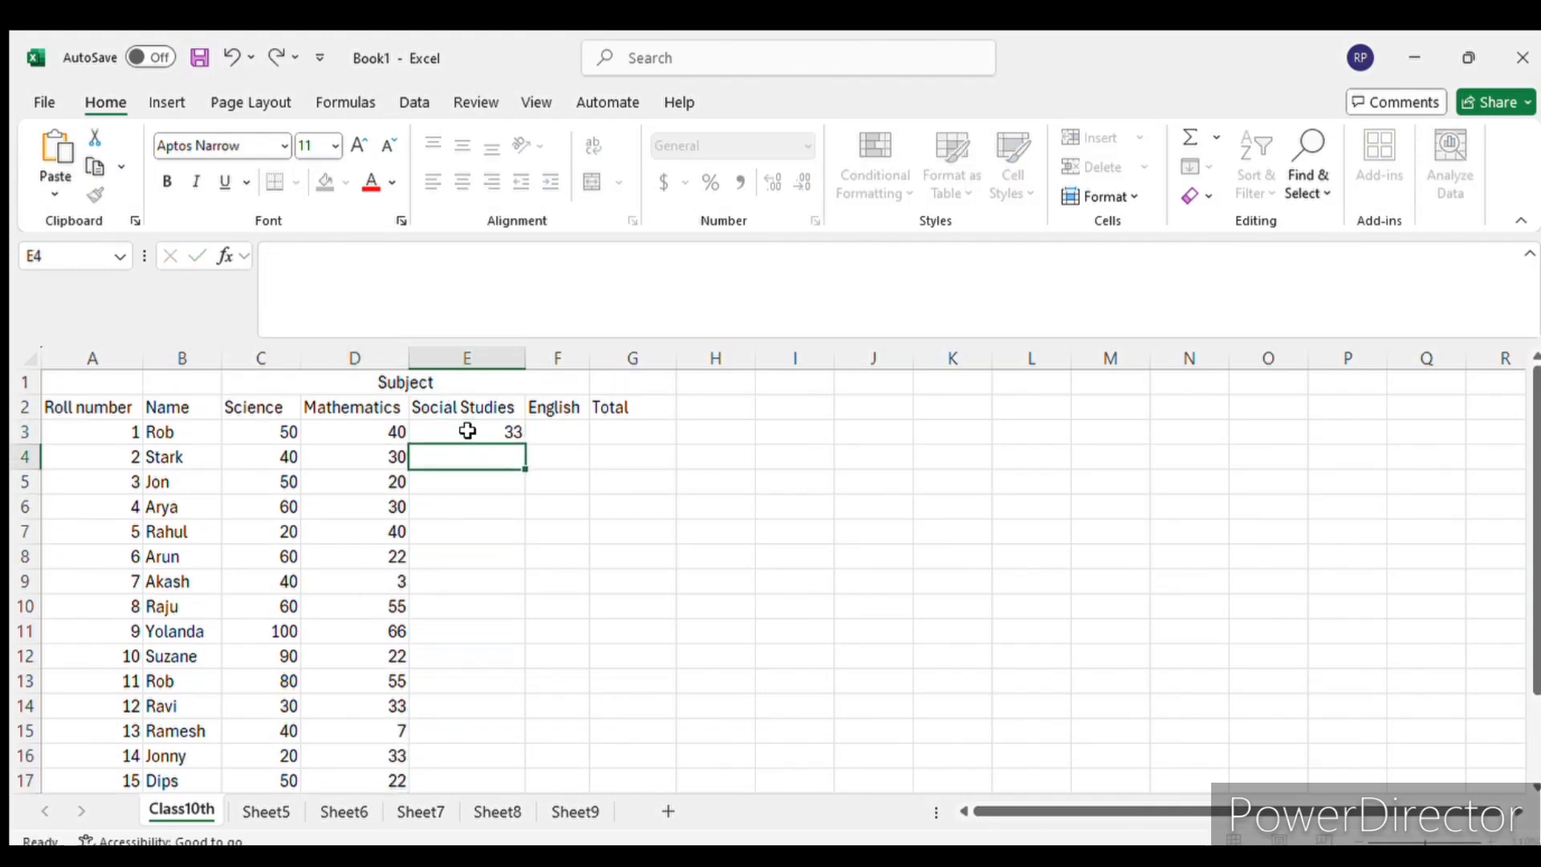
text(22)
key(Return)
text(7)
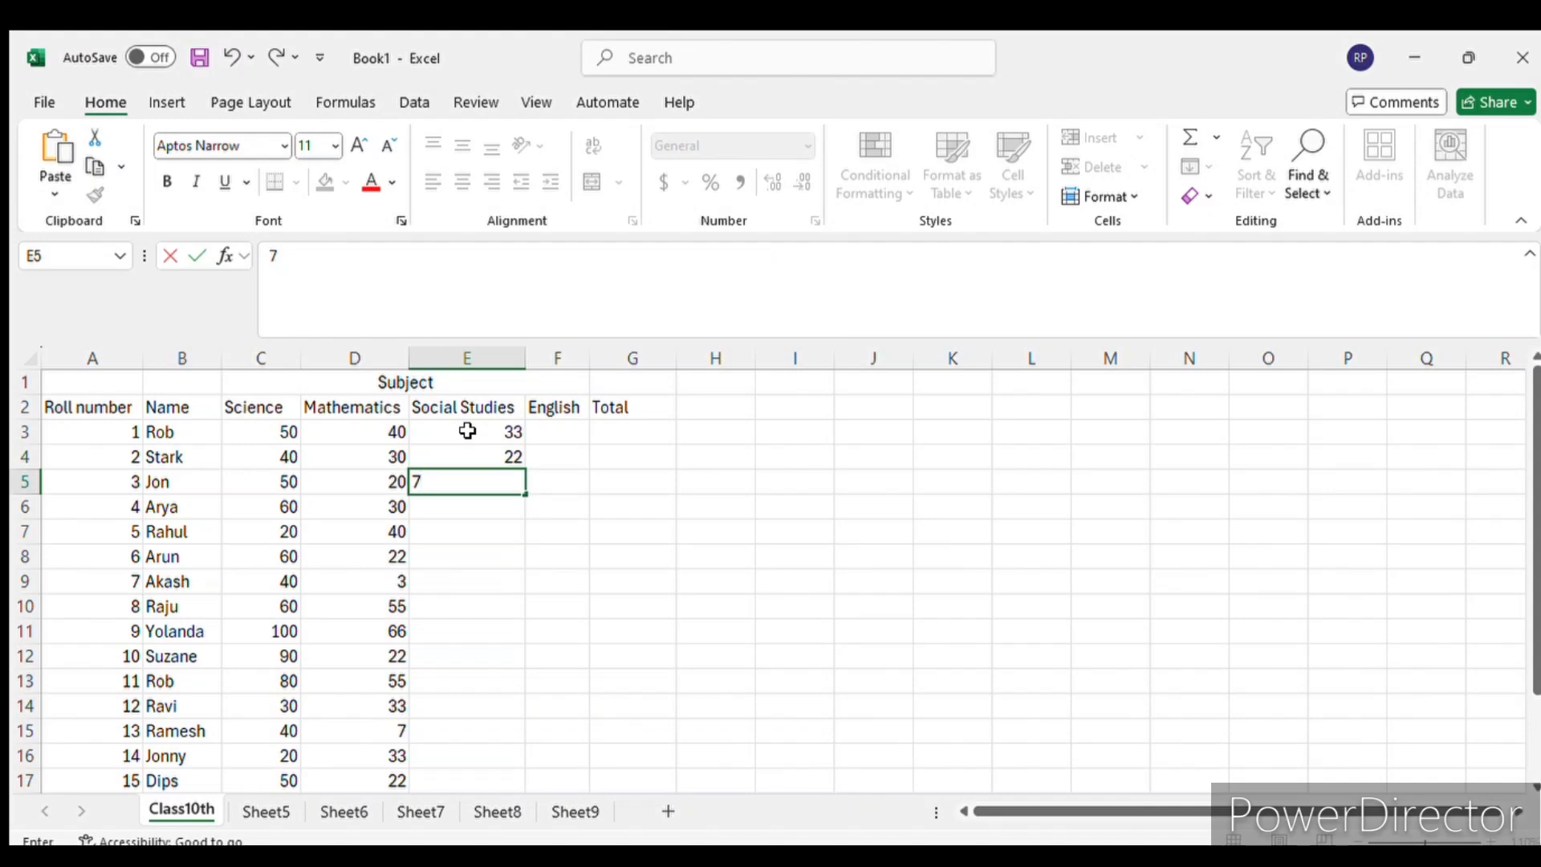
text(5)
key(Return)
- Enter the Social Studies marks 36, 26, 27 and 27 in E6 to E9 for roll numbers 4 to 7
text(36)
key(Return)
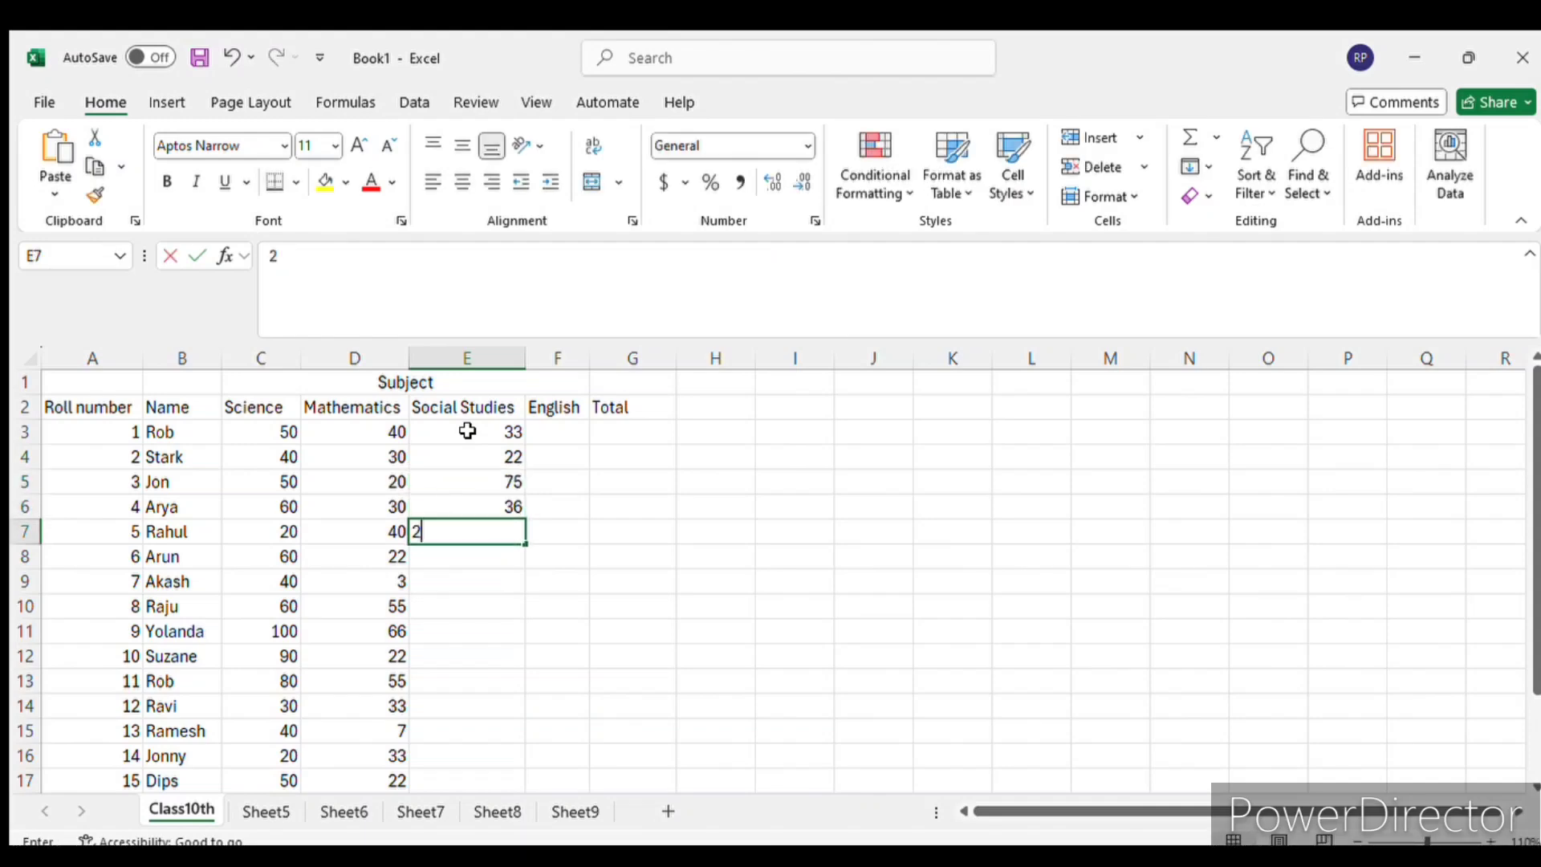
text(26)
key(Return)
text(27)
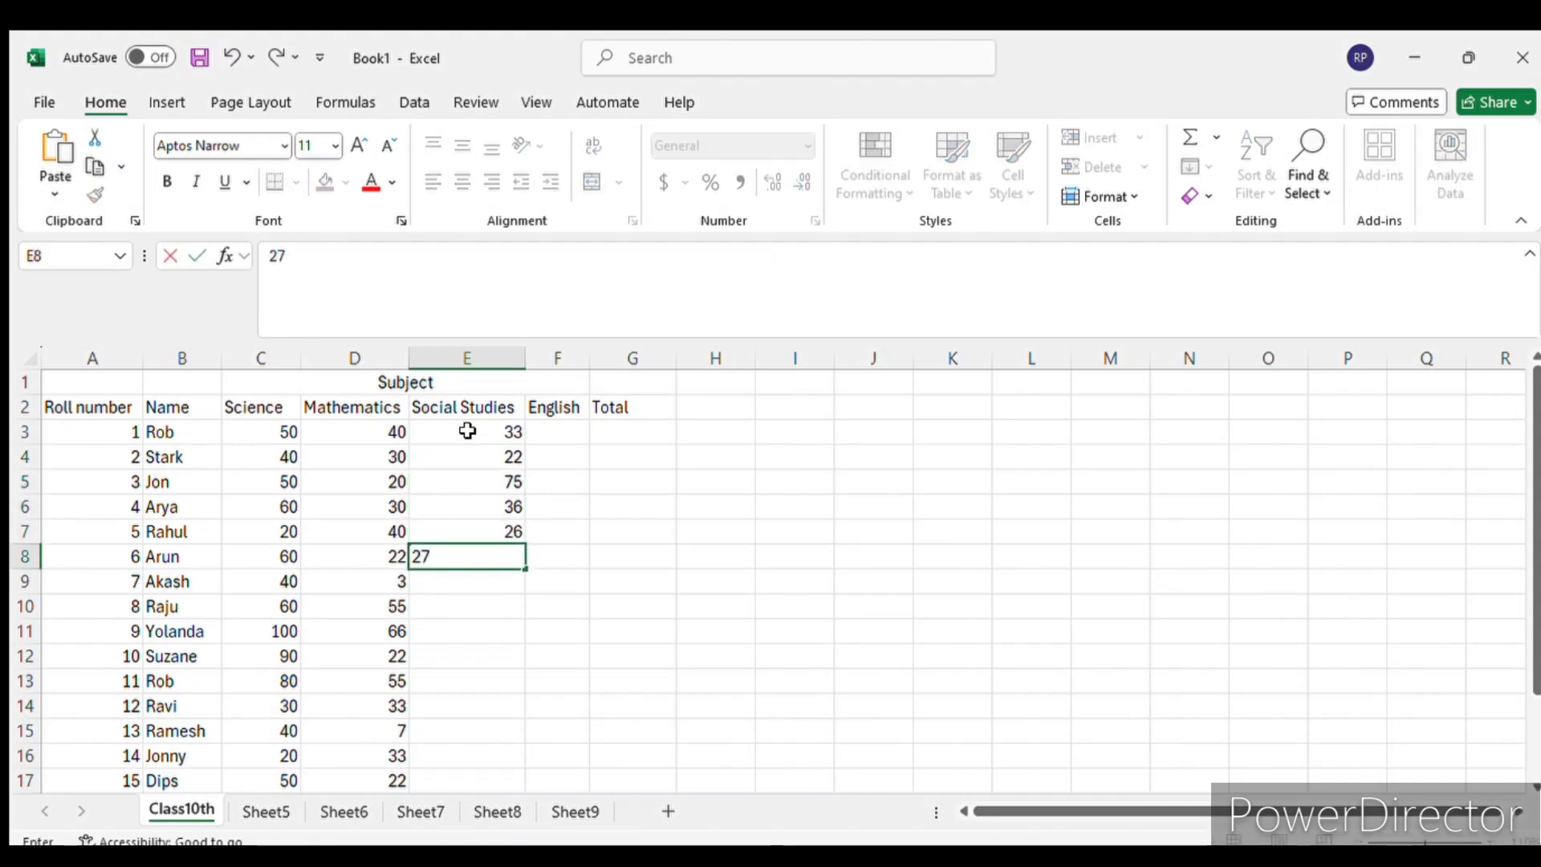
key(Return)
text(27)
key(Return)
- Enter the Social Studies marks 28, 44, 33 and 66 in E10 to E13 for roll numbers 8 to 11
text(28)
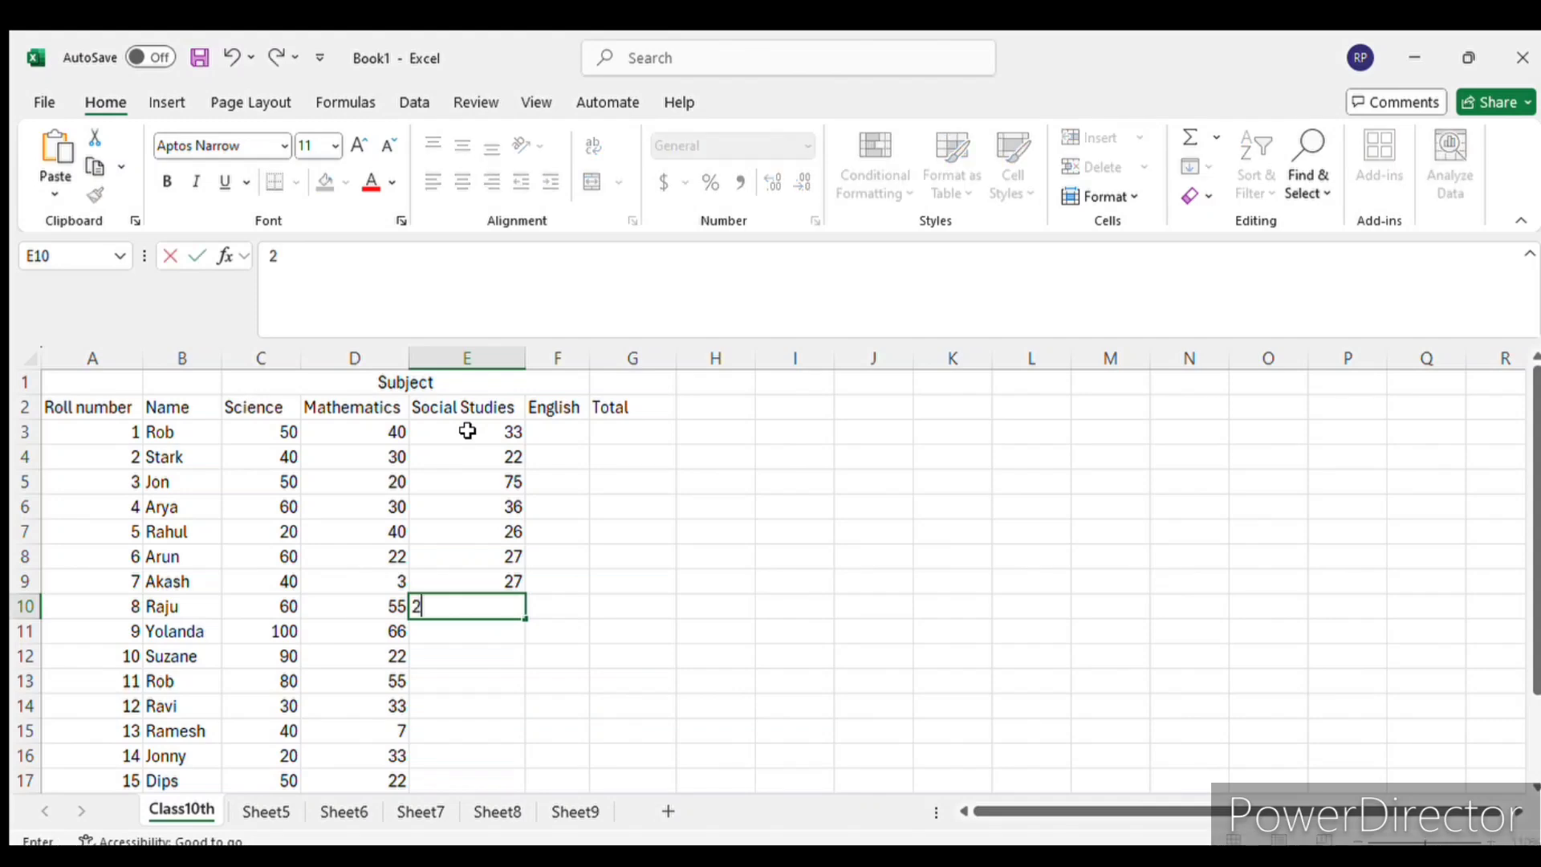
key(Return)
text(44)
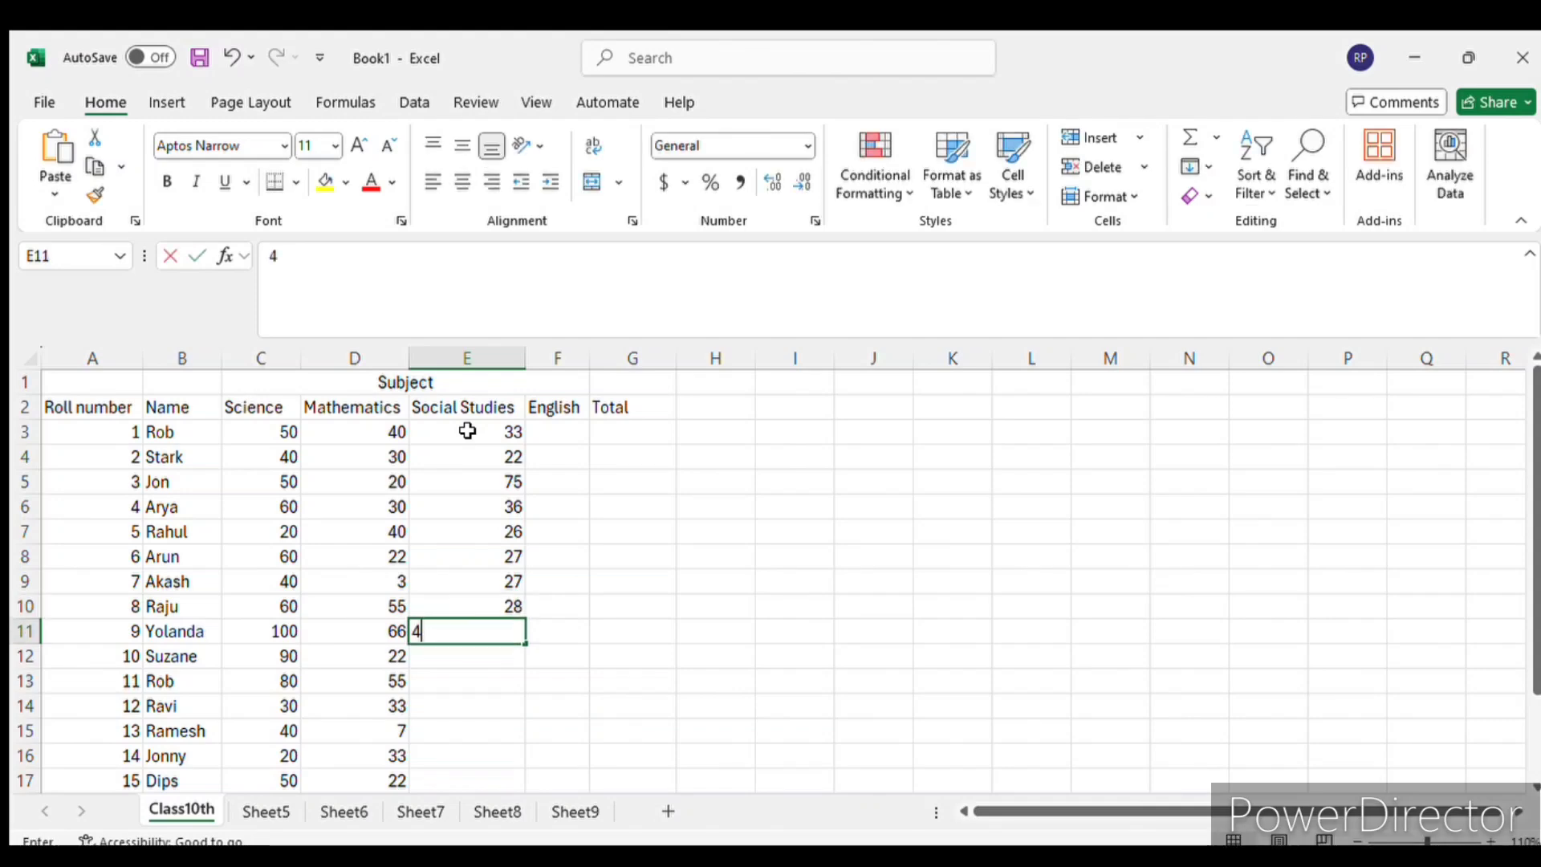
key(Return)
text(66)
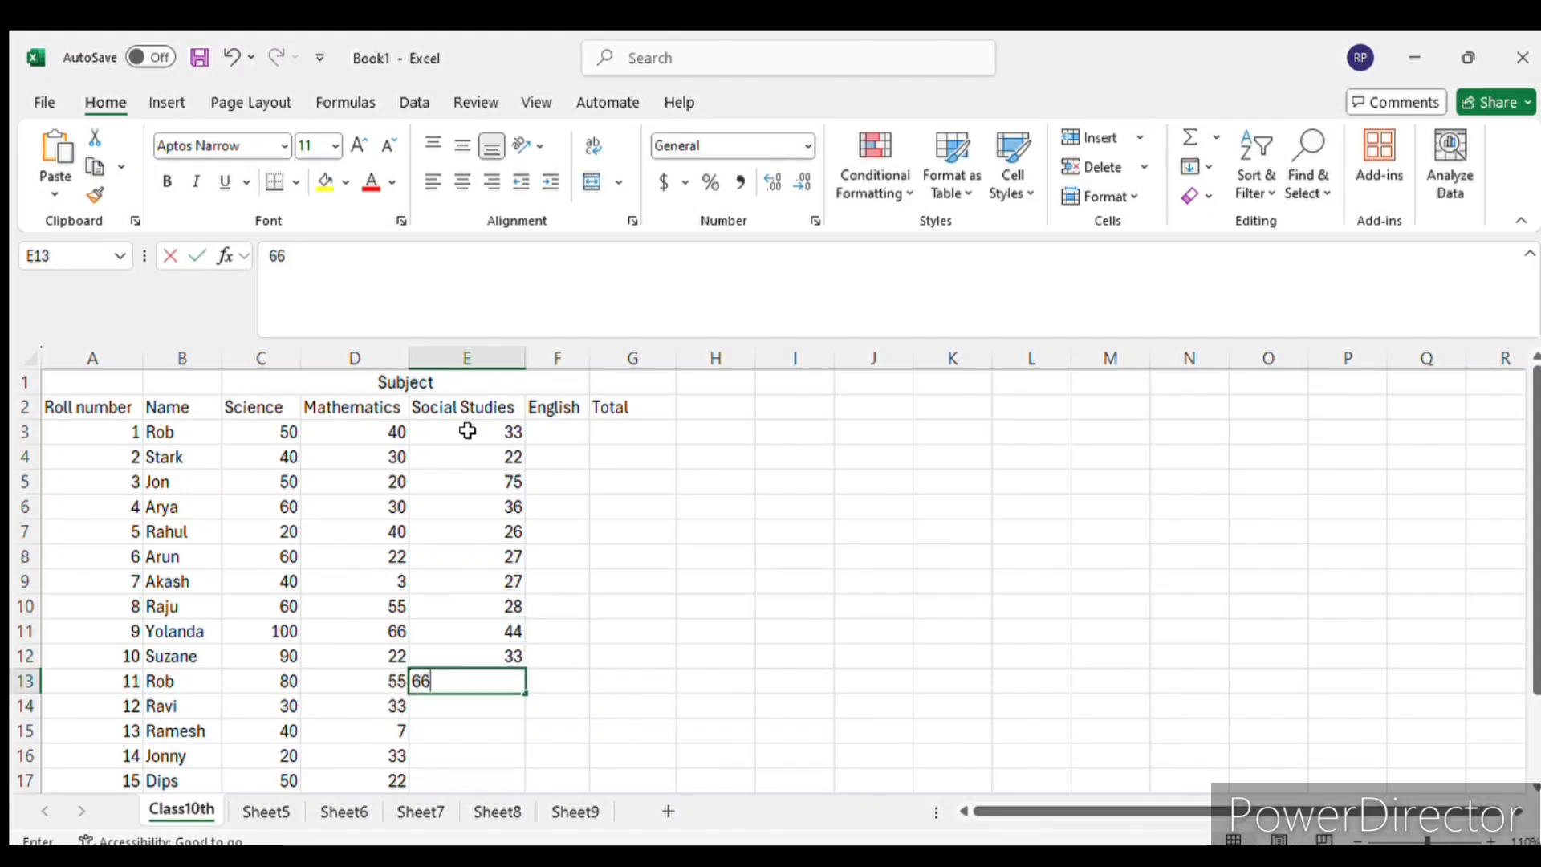
key(Return)
- Enter the Social Studies marks 22, 66, 22 and 33 in E14 to E17 for roll numbers 12 to 15
key(Return)
text(66)
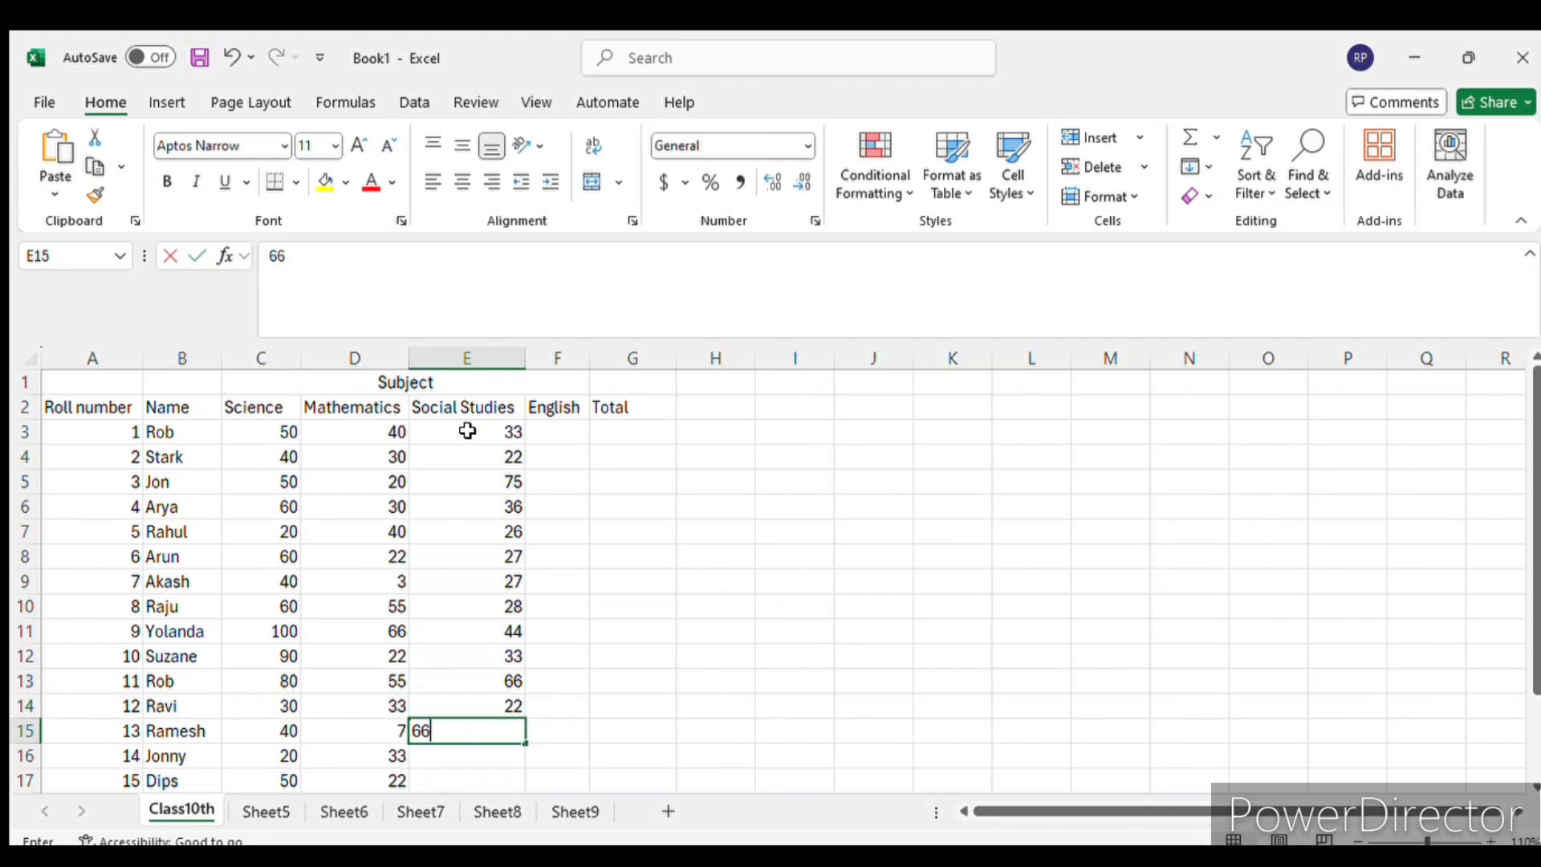
key(Return)
text(22)
key(Return)
text(33)
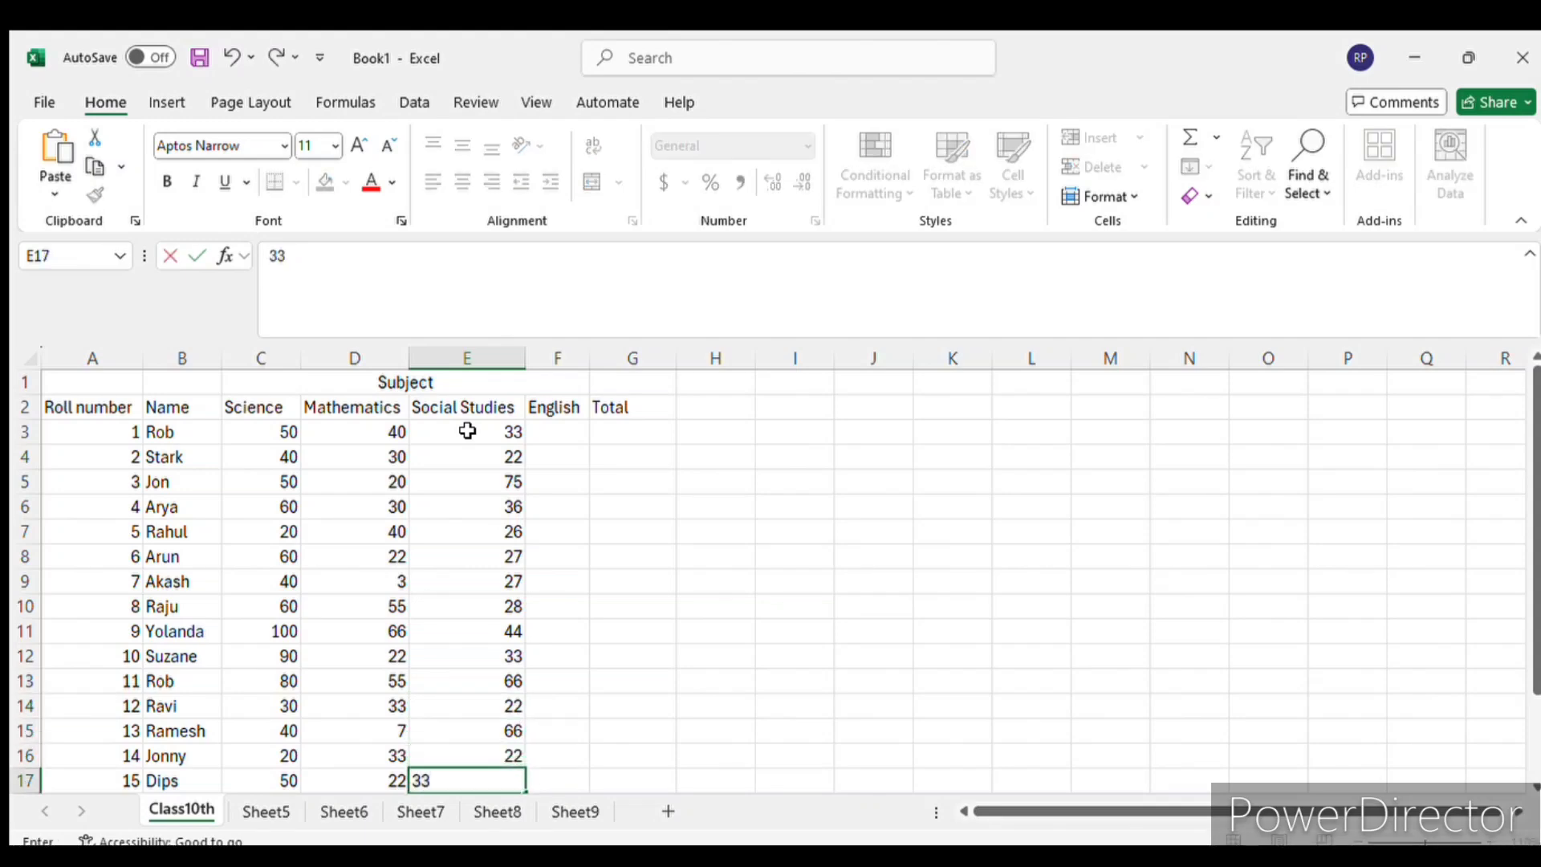
scroll(535, 503, down, 2)
- Enter the English marks 44, 22 and 32 in F3 to F5 for roll numbers 1 to 3
key(Return)
scroll(536, 503, up, 2)
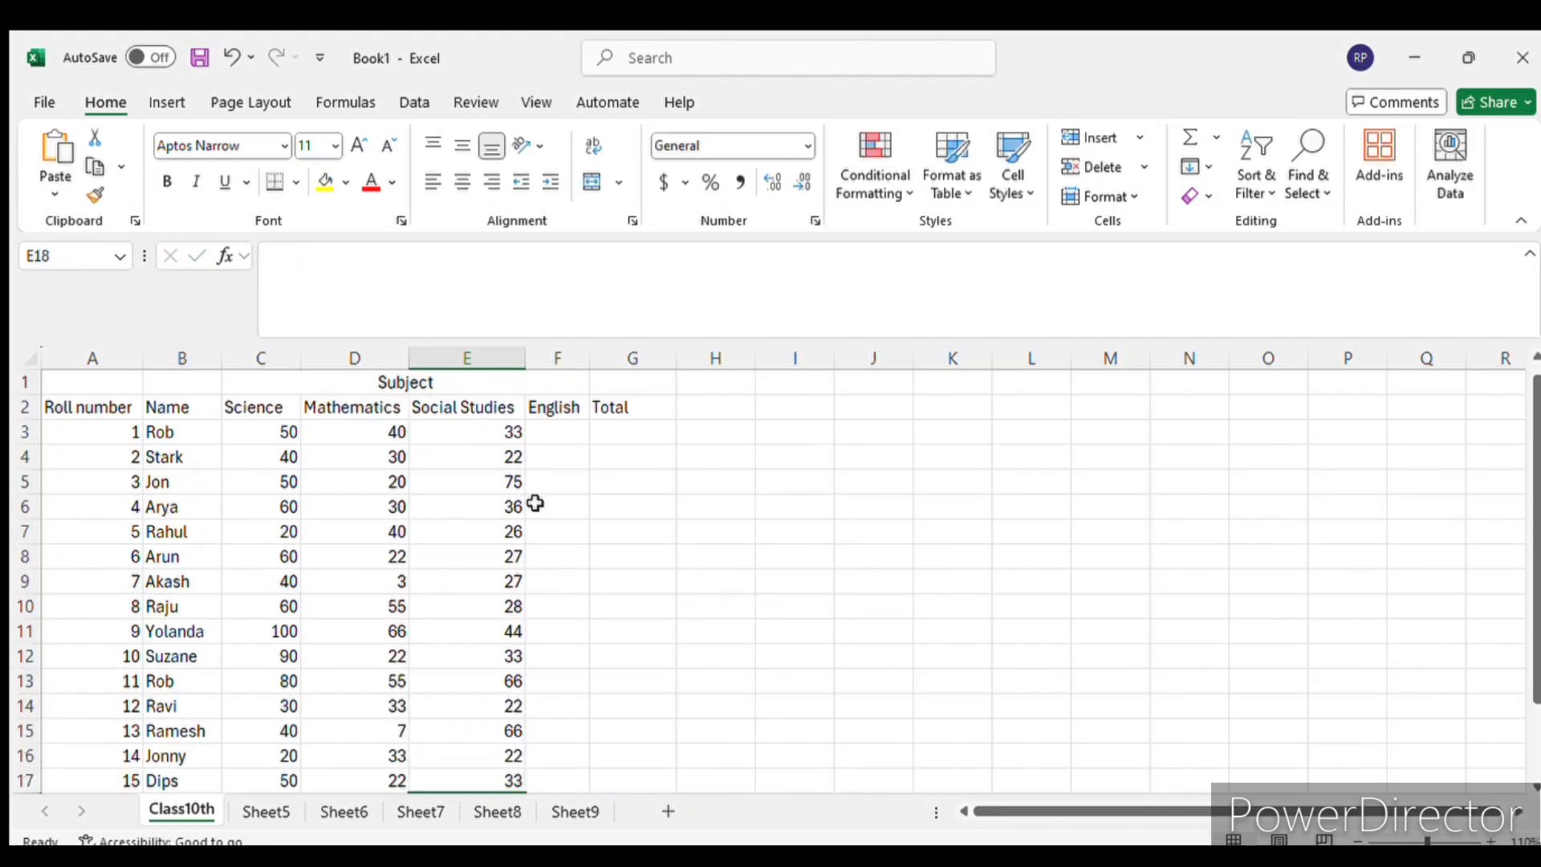
click(566, 432)
text(44)
key(Return)
text(22)
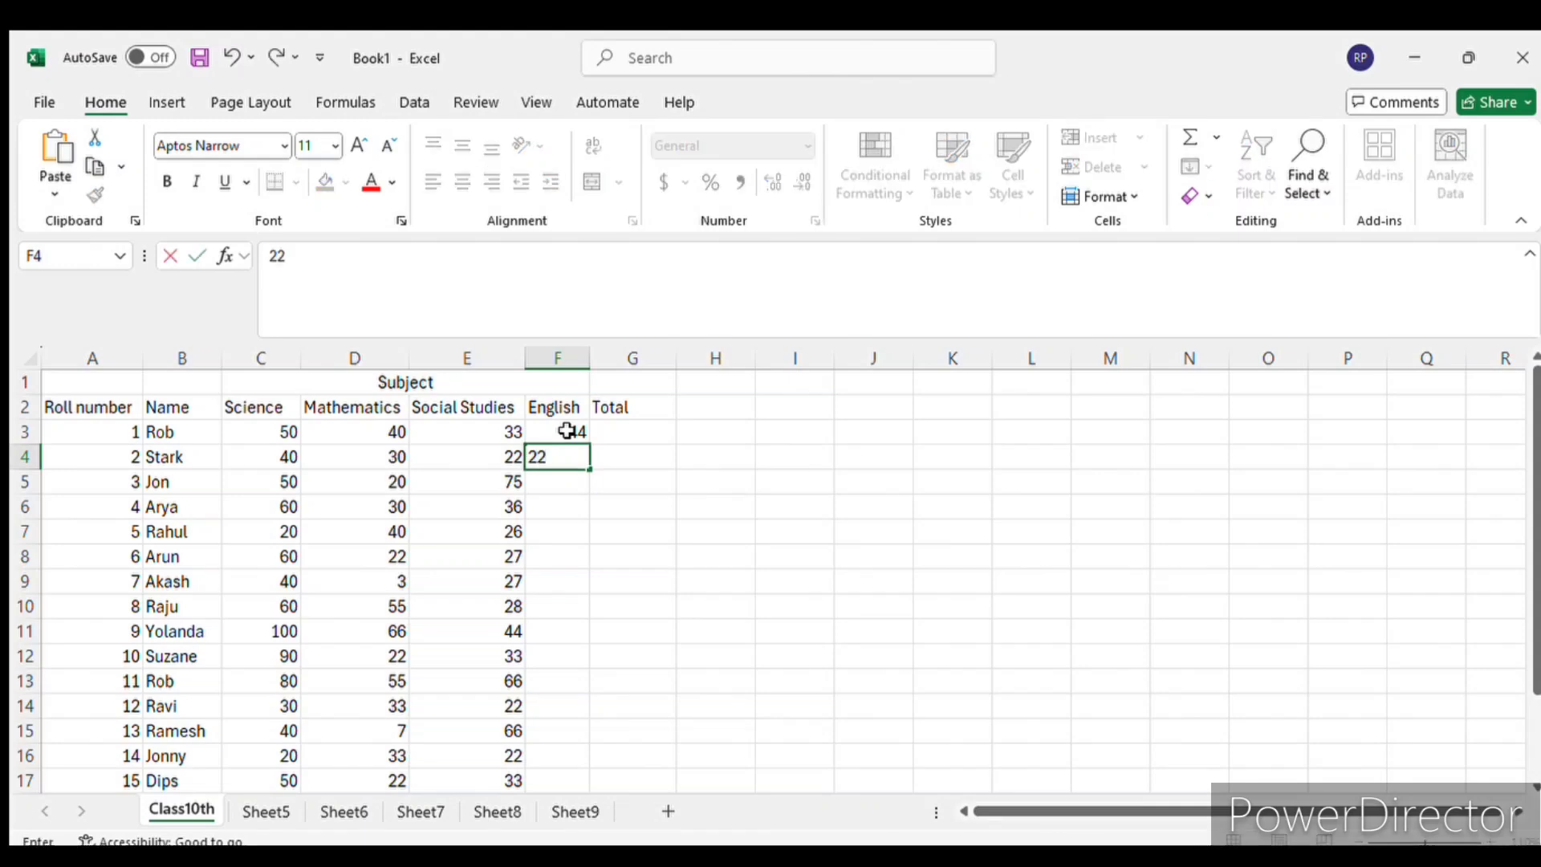
key(Return)
text(32)
- Enter the English marks 14, 63, 26 and 25 in F6 to F9 for roll numbers 4 to 7
key(Return)
text(14)
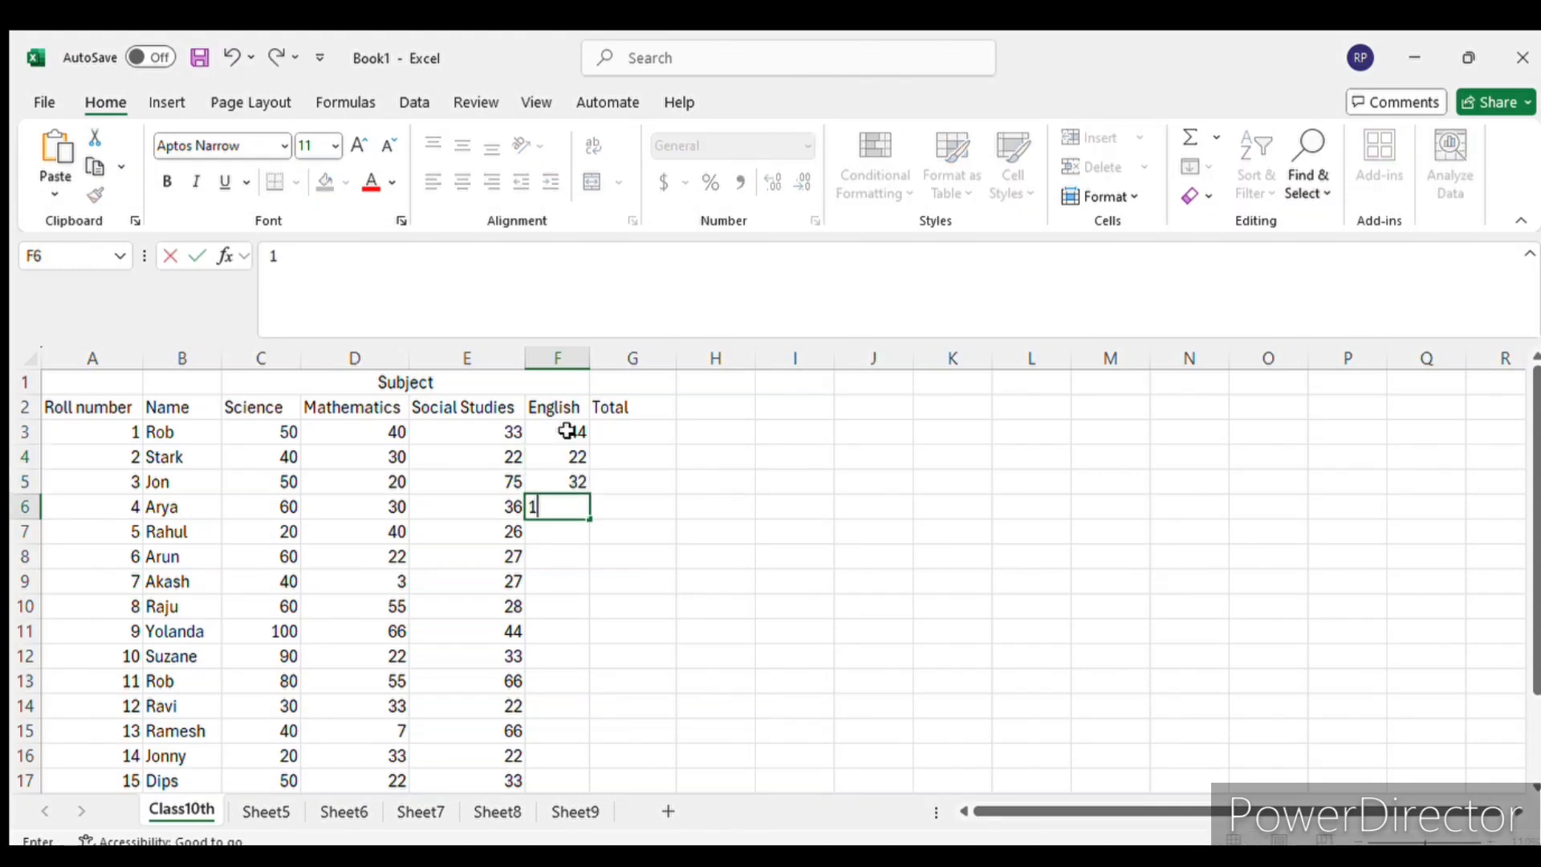
key(Return)
text(63)
key(Return)
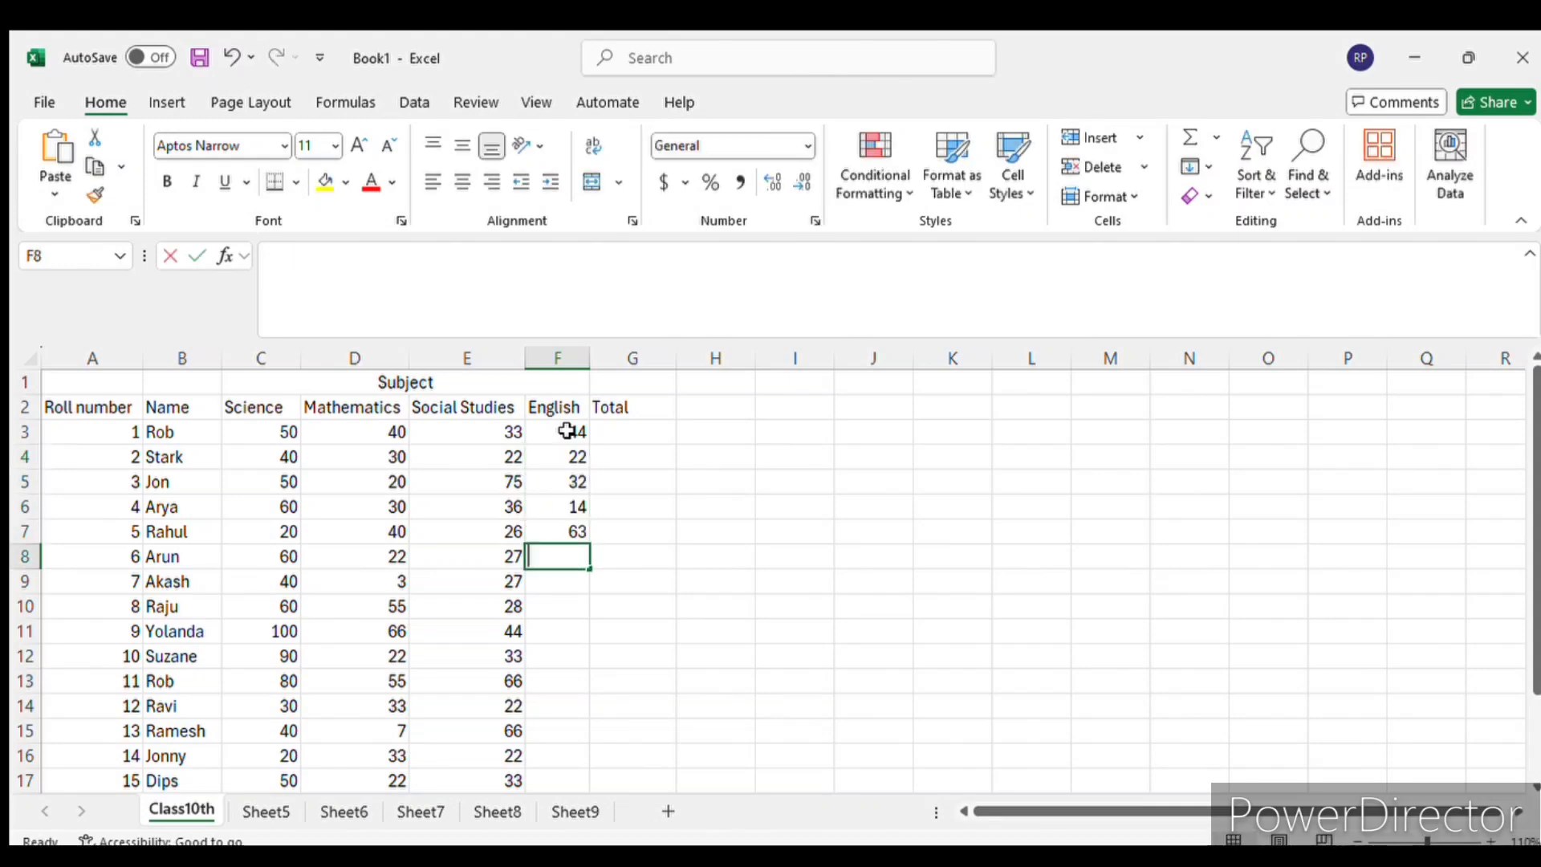
text(26)
key(Return)
text(25)
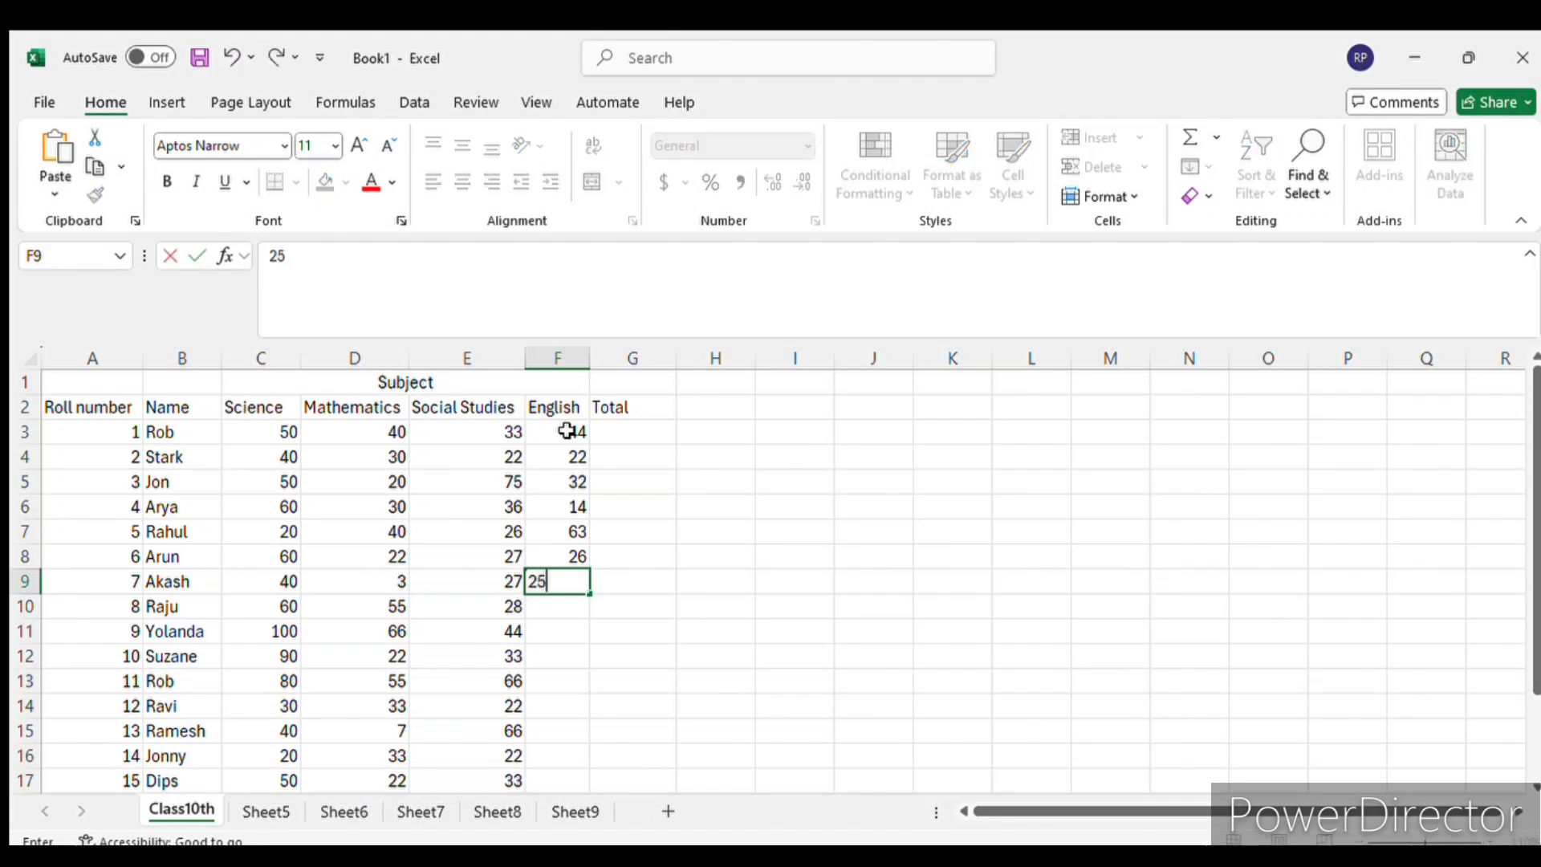
- Enter the English marks 25, 24, 56 and 35 in F10 to F13 for roll numbers 8 to 11
key(Return)
text(25)
key(Return)
text(24)
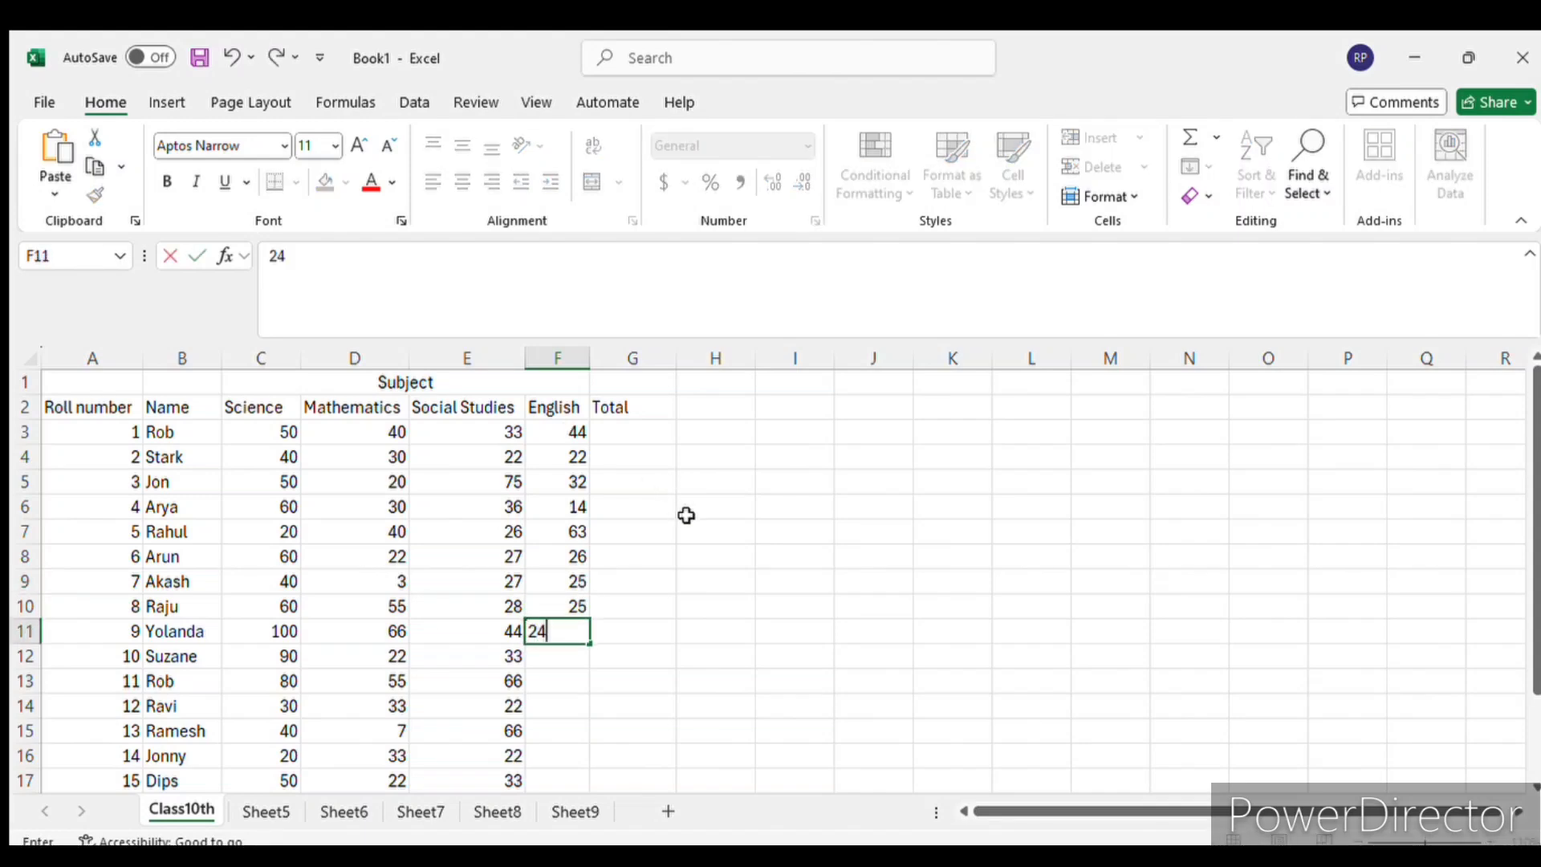
key(Return)
text(56)
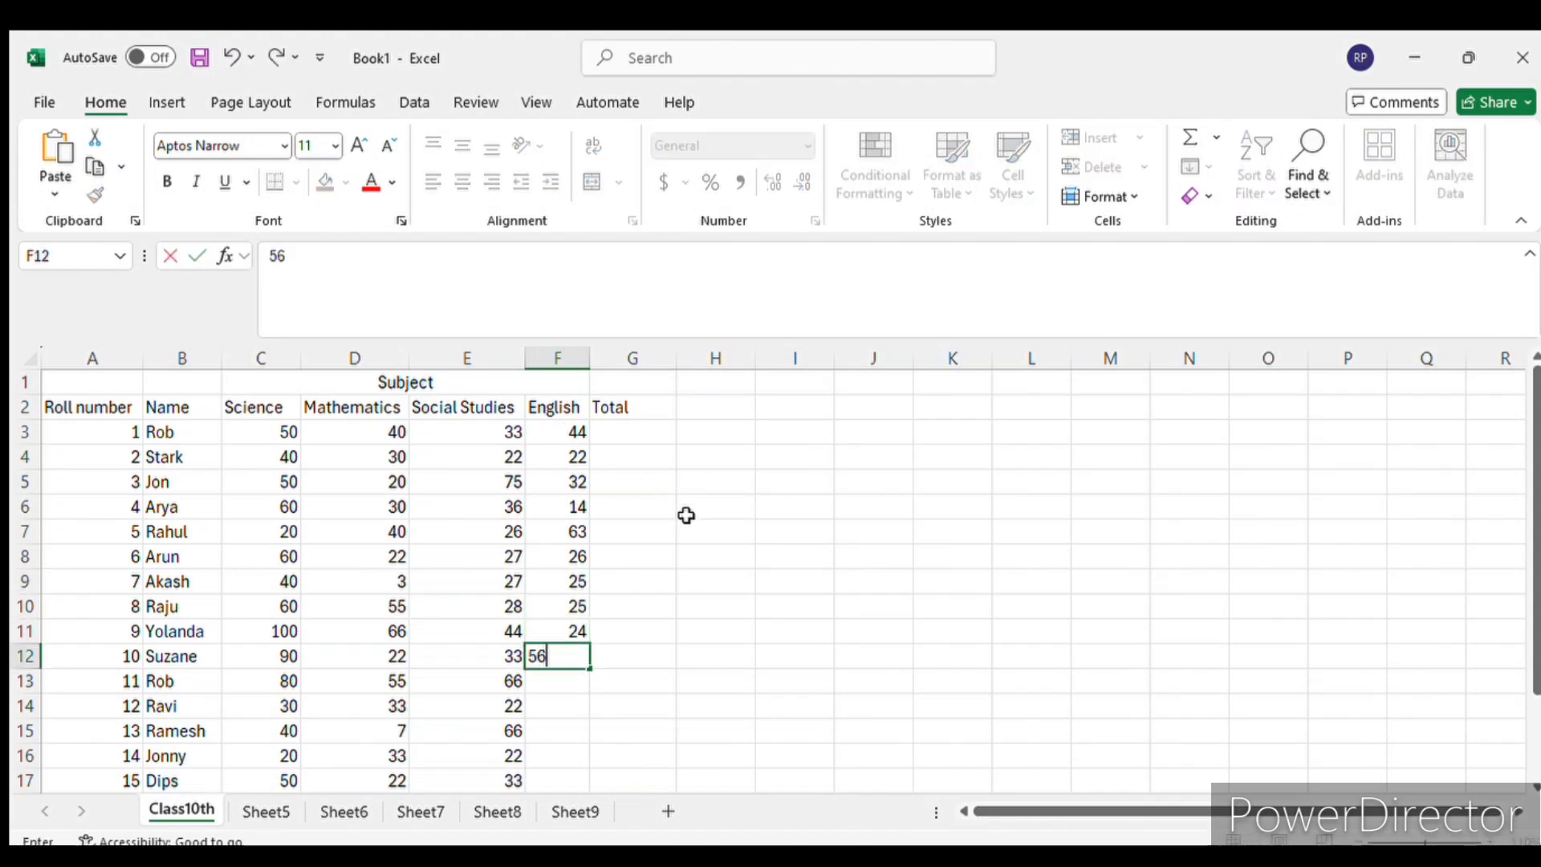
key(Return)
text(35)
- Enter the English marks 22, 33, 53 and 57 in F14 to F17 for roll numbers 12 to 15
key(Return)
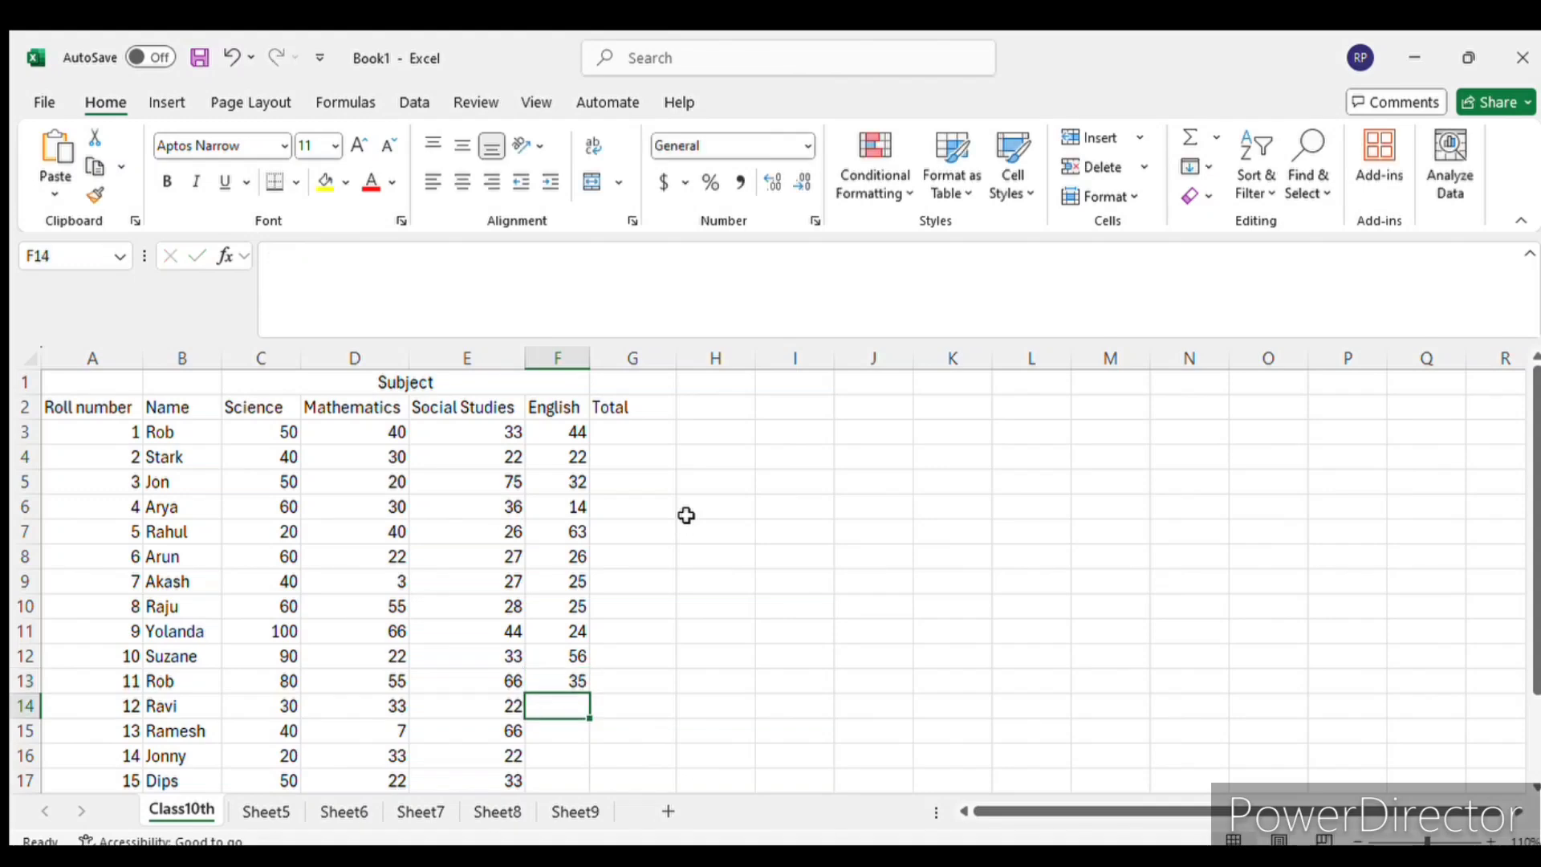
text(22)
key(Return)
text(33)
key(Return)
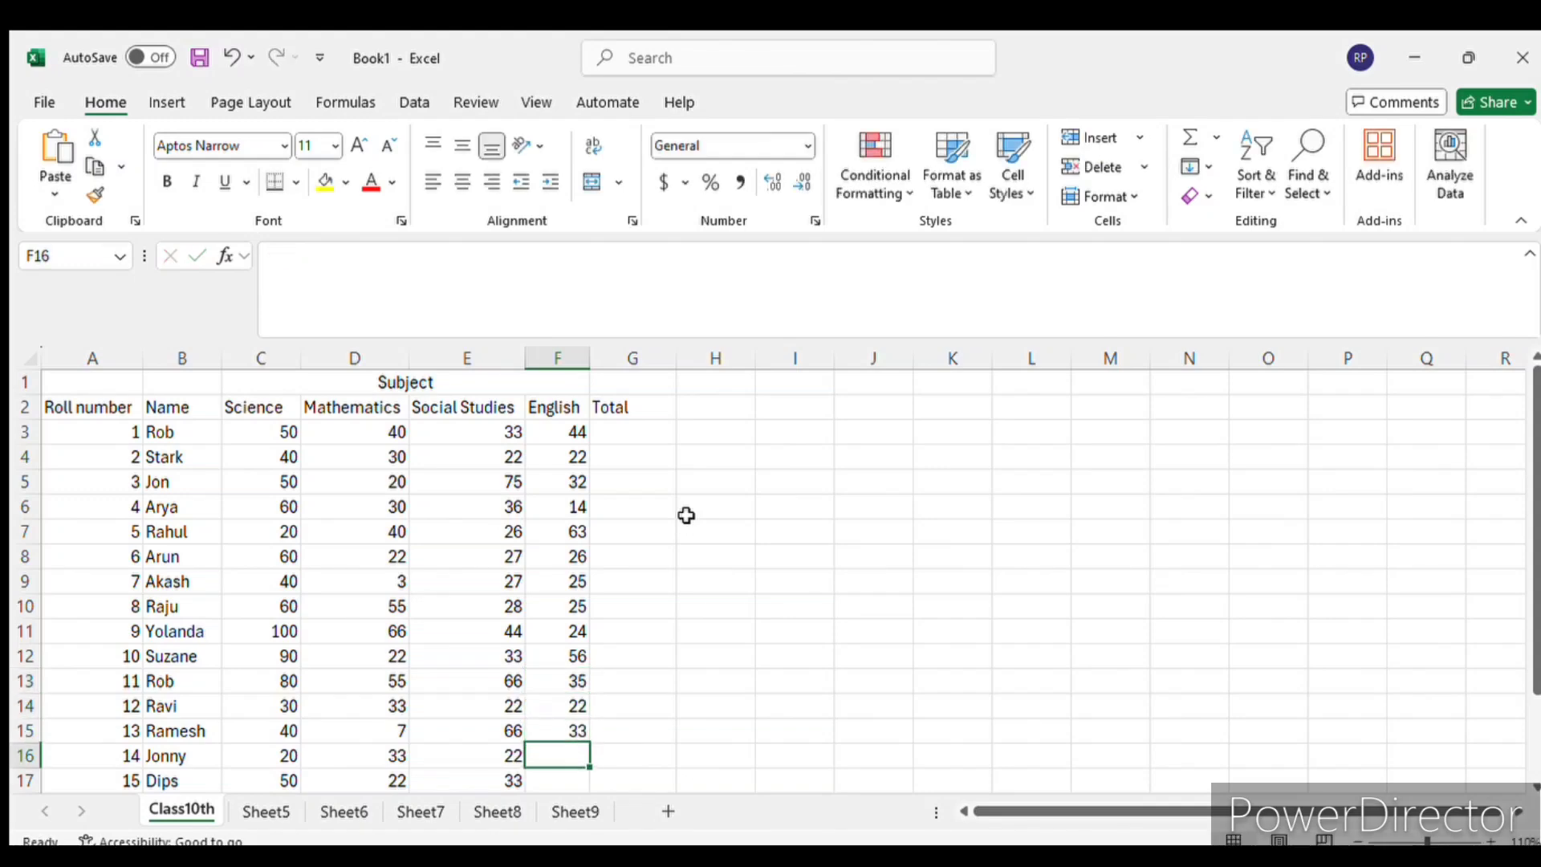
scroll(626, 598, down, 2)
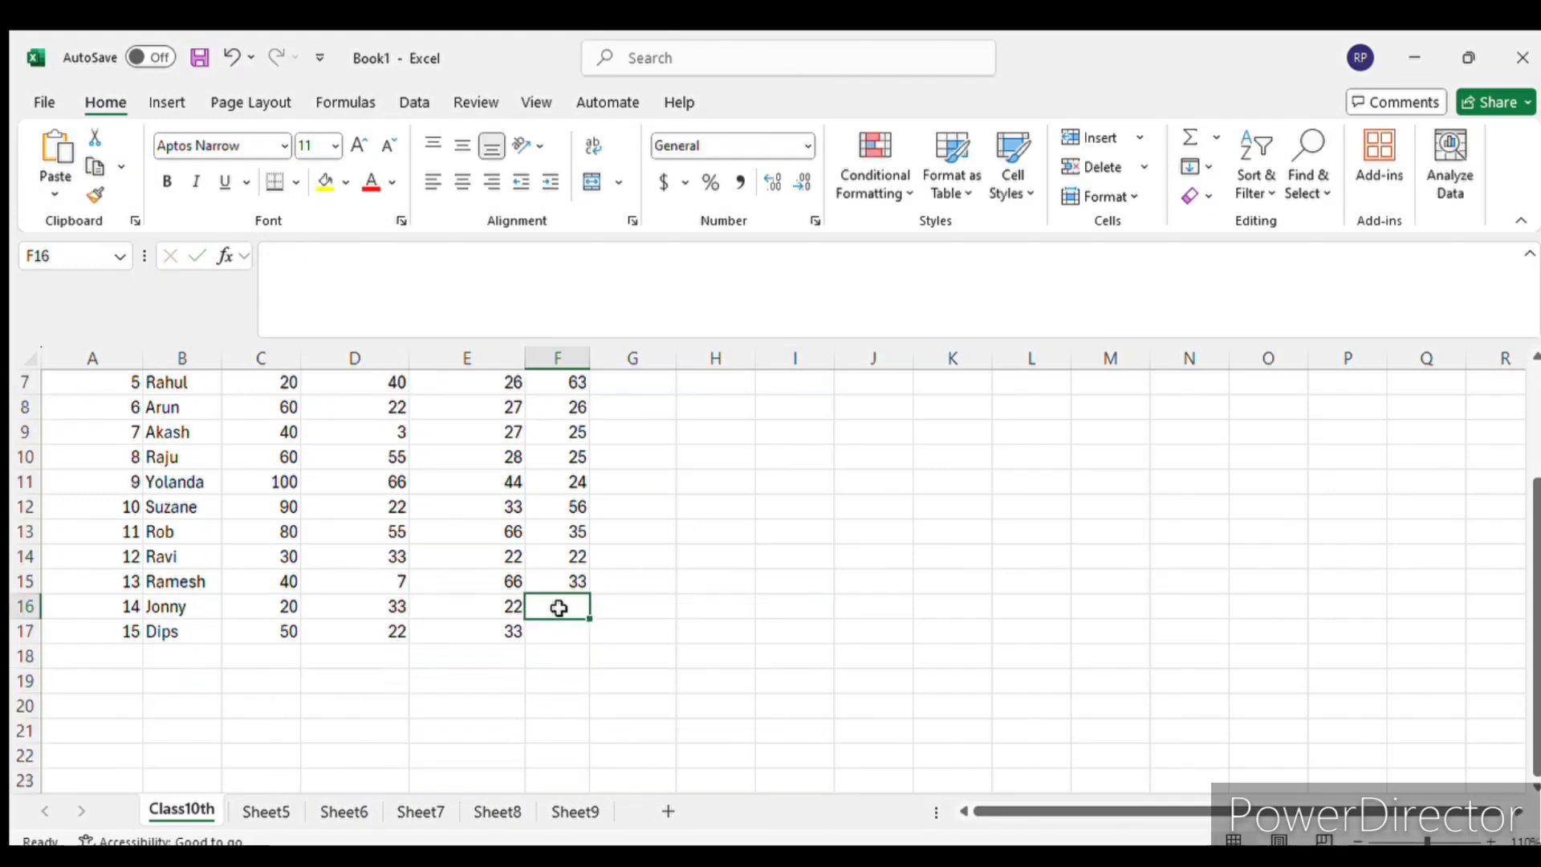
text(53)
key(Return)
text(57)
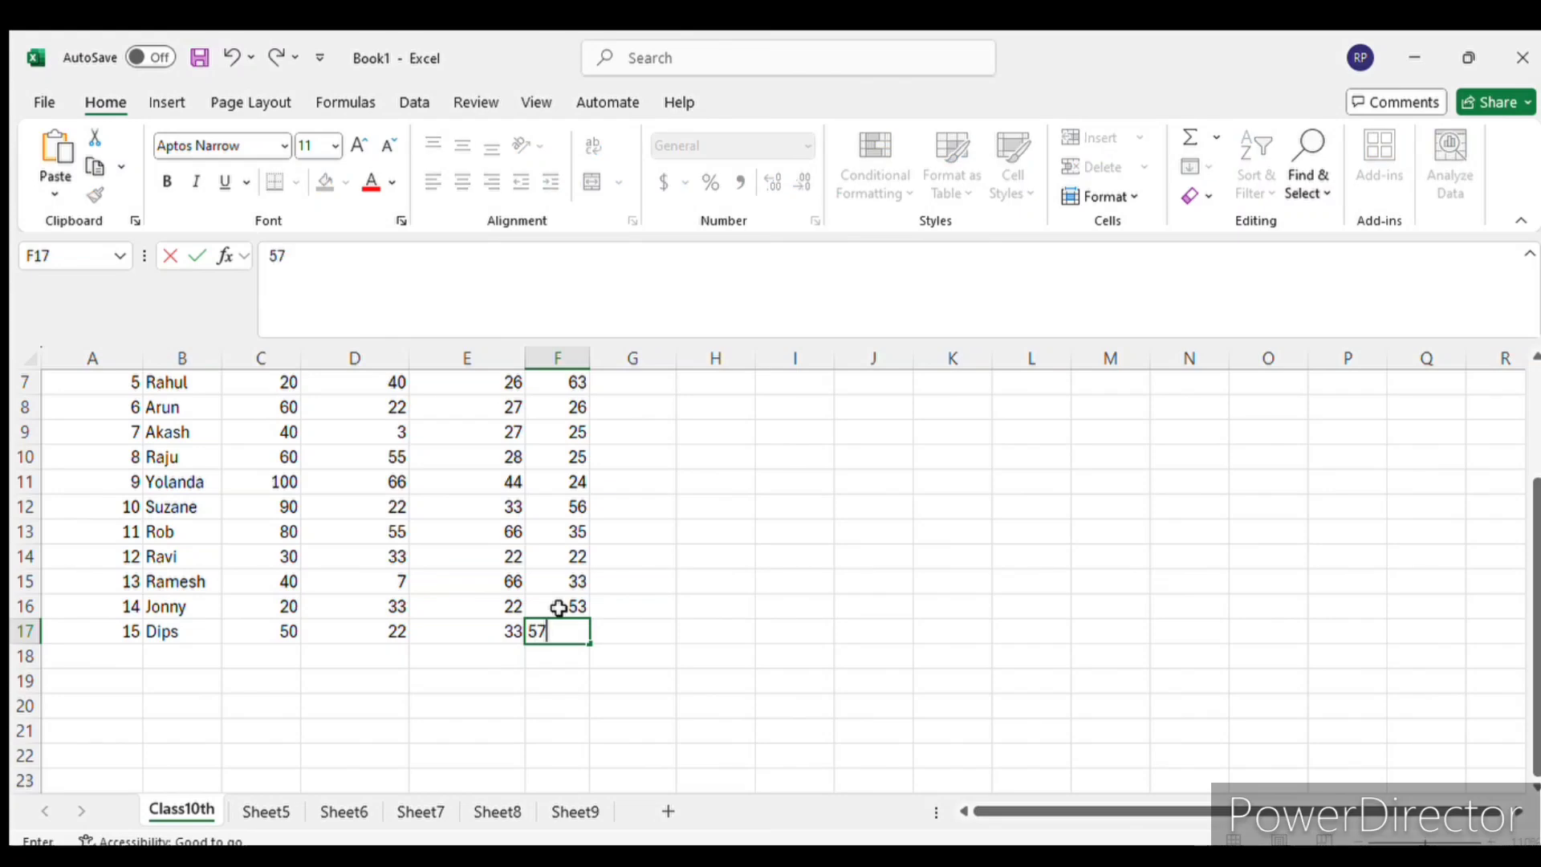
key(Return)
scroll(558, 608, up, 2)
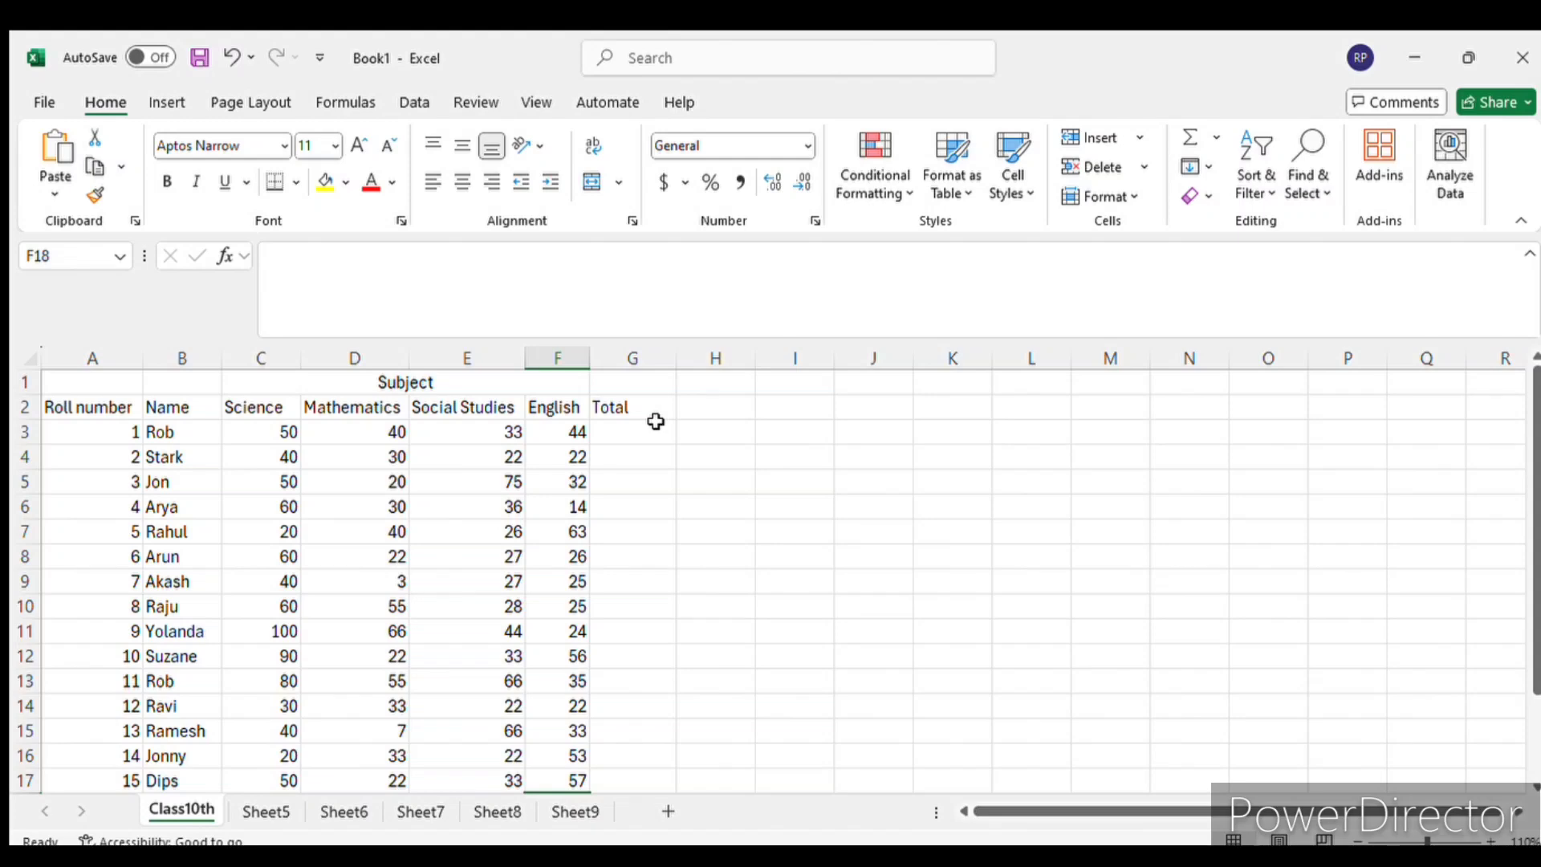
scroll(678, 520, down, 2)
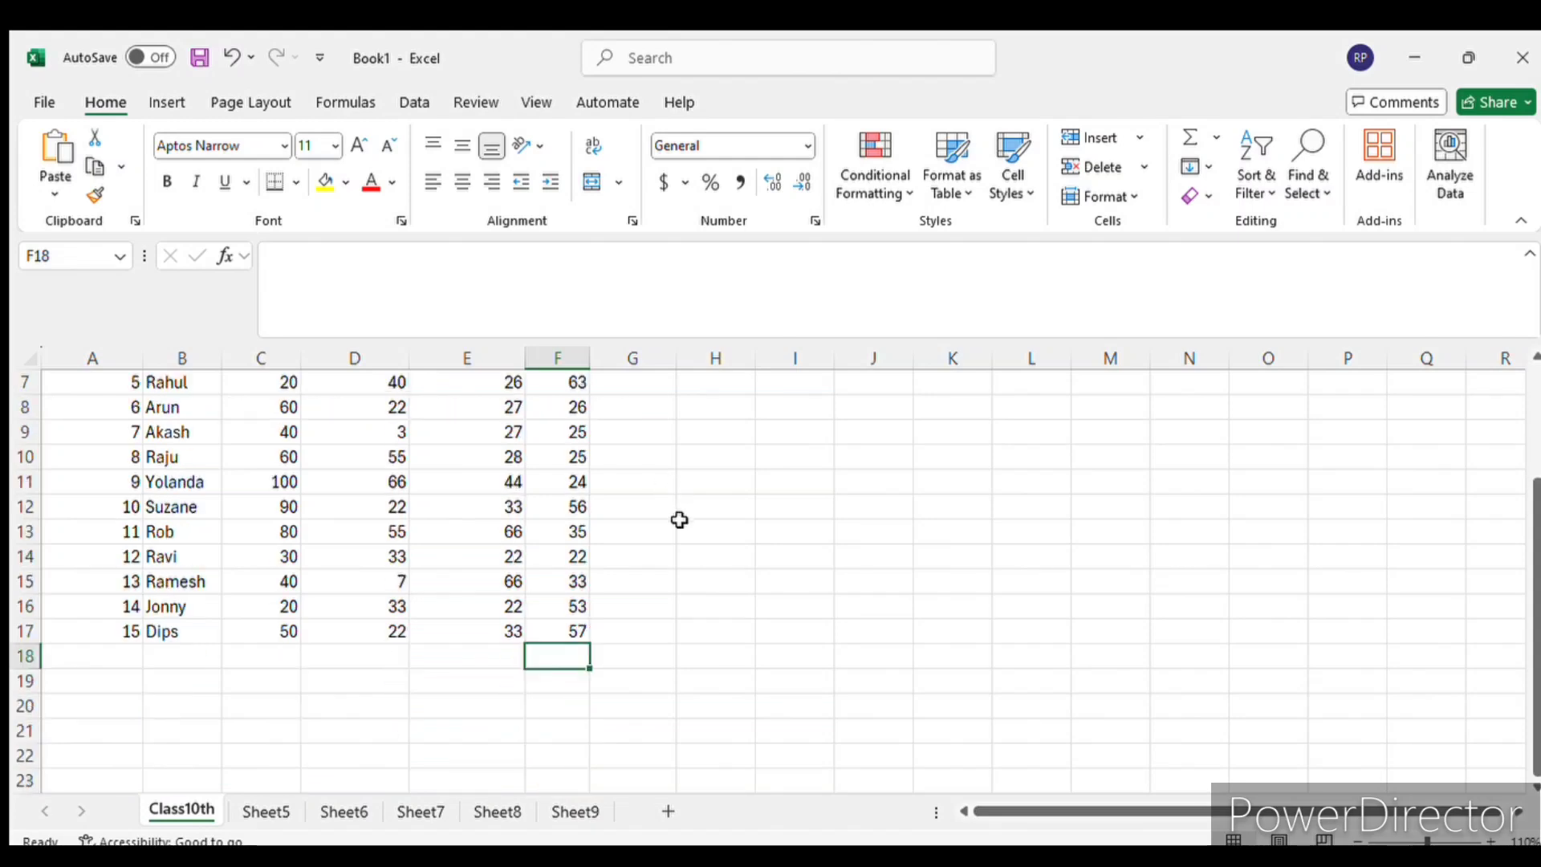
scroll(679, 520, up, 2)
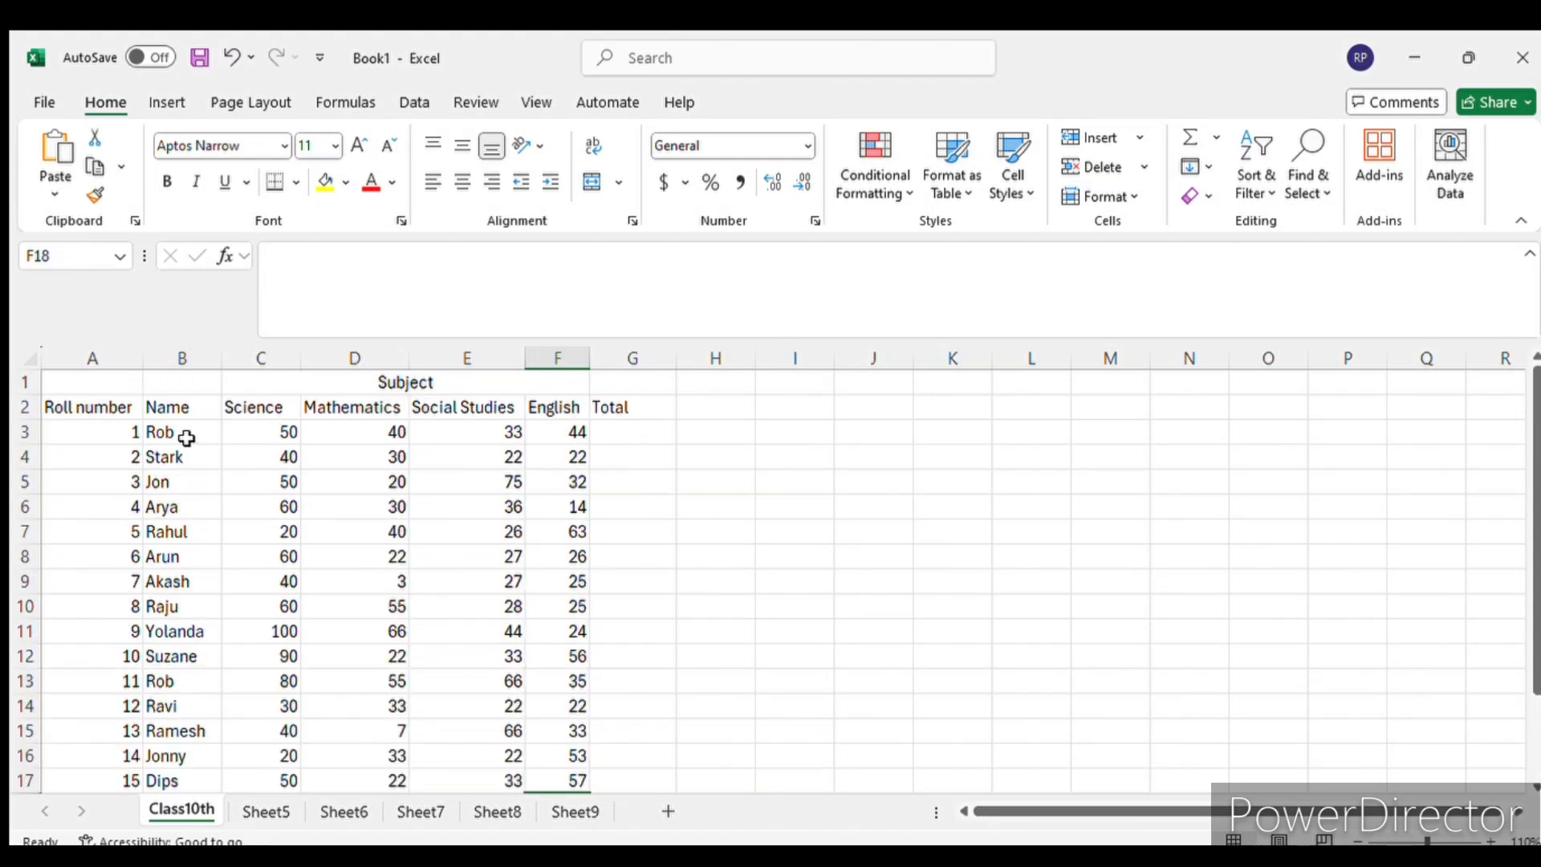
- Examine the marks across all four subjects for roll numbers 1, 4 and 9, and the cells under the Total heading
drag(189, 437, 616, 441)
click(437, 533)
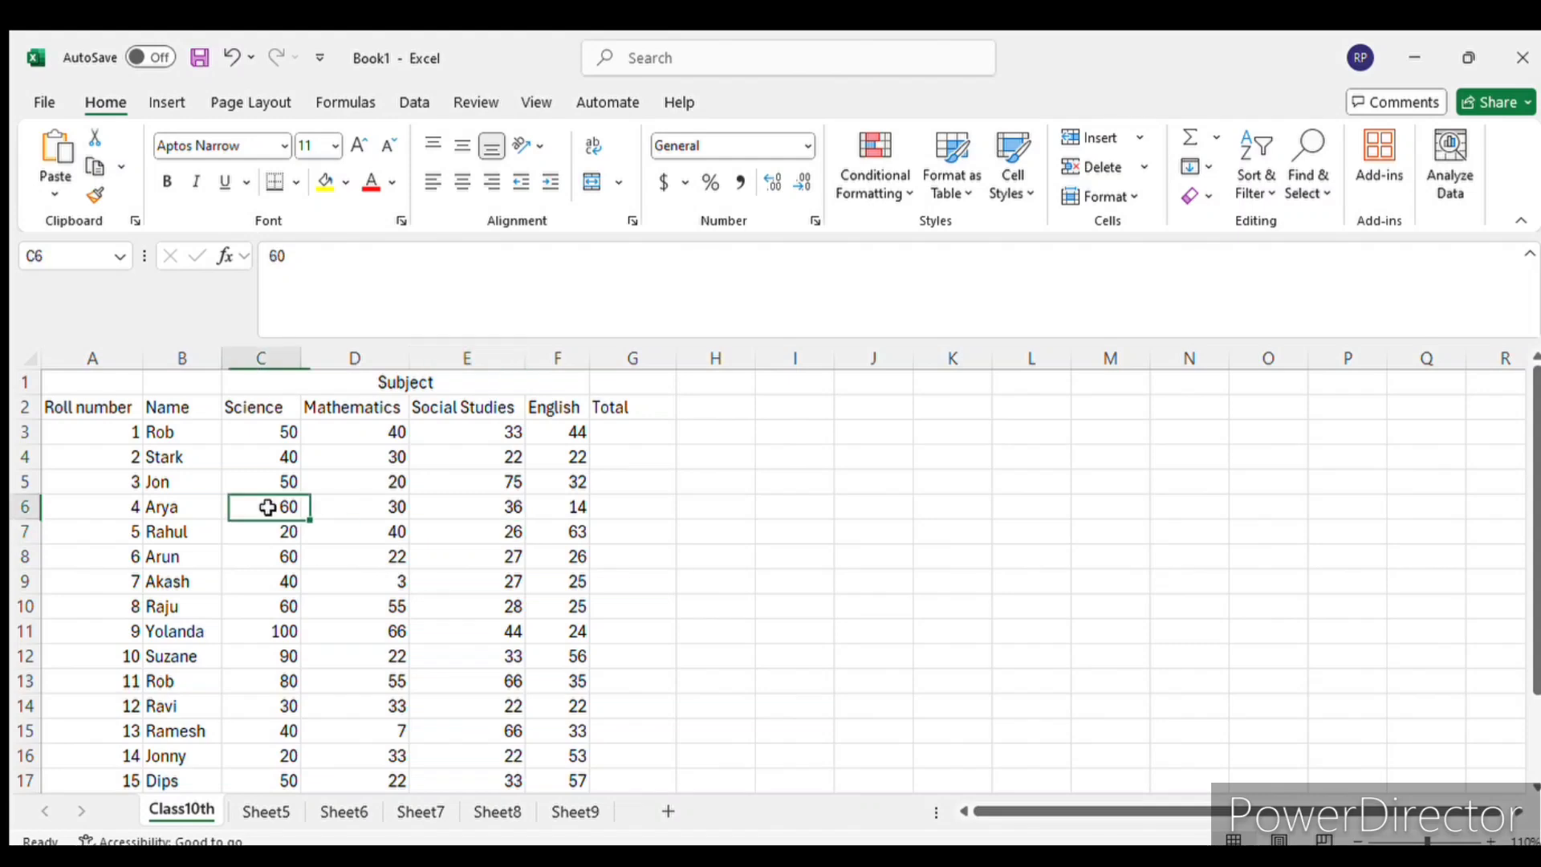
drag(265, 506, 481, 505)
drag(296, 633, 578, 634)
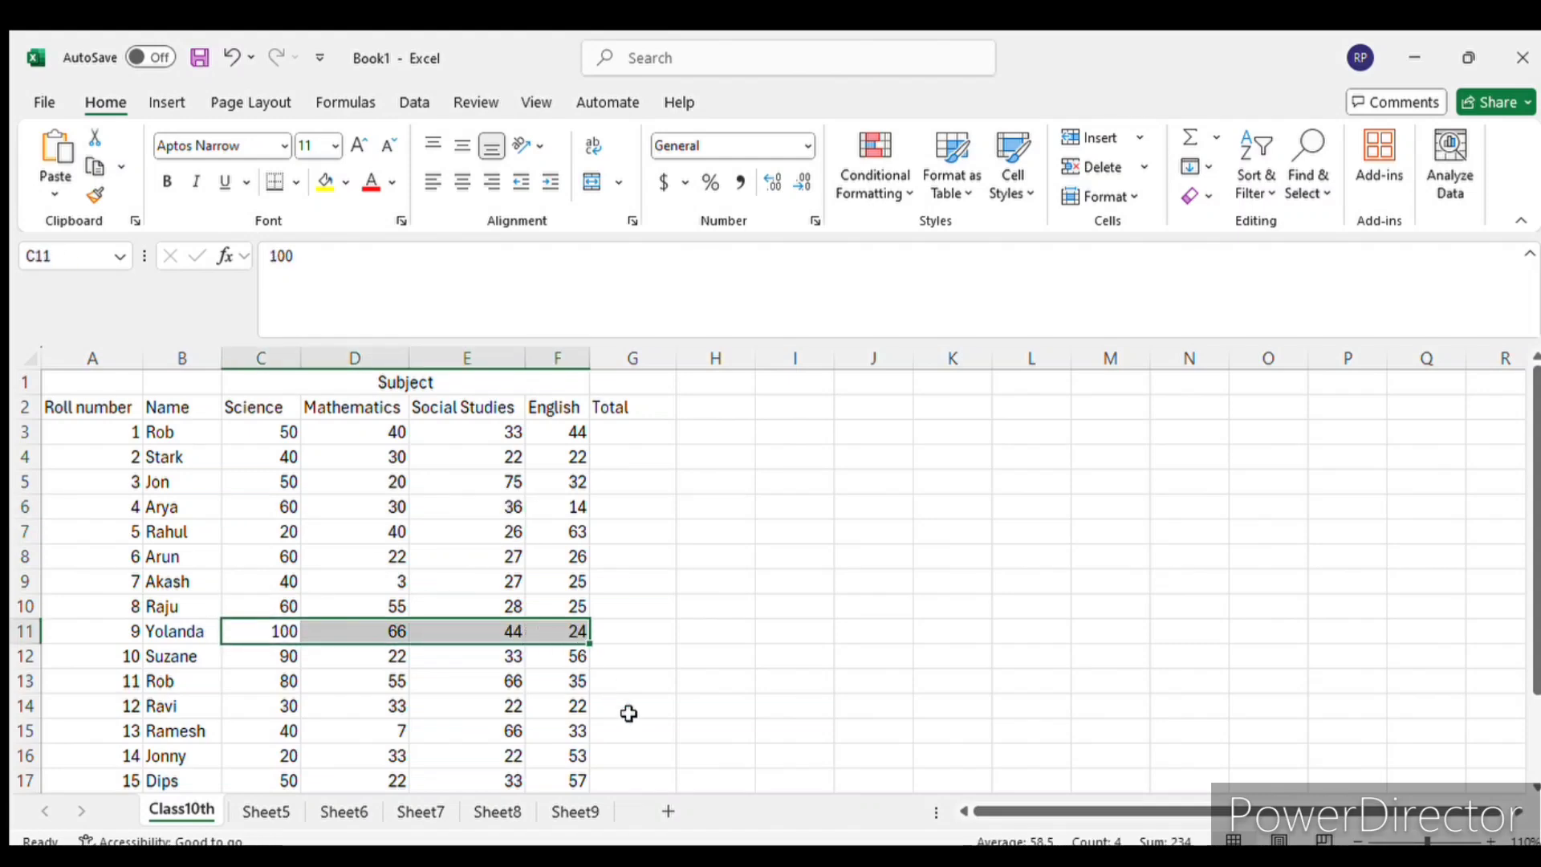
drag(261, 430, 571, 427)
drag(212, 431, 569, 428)
click(630, 424)
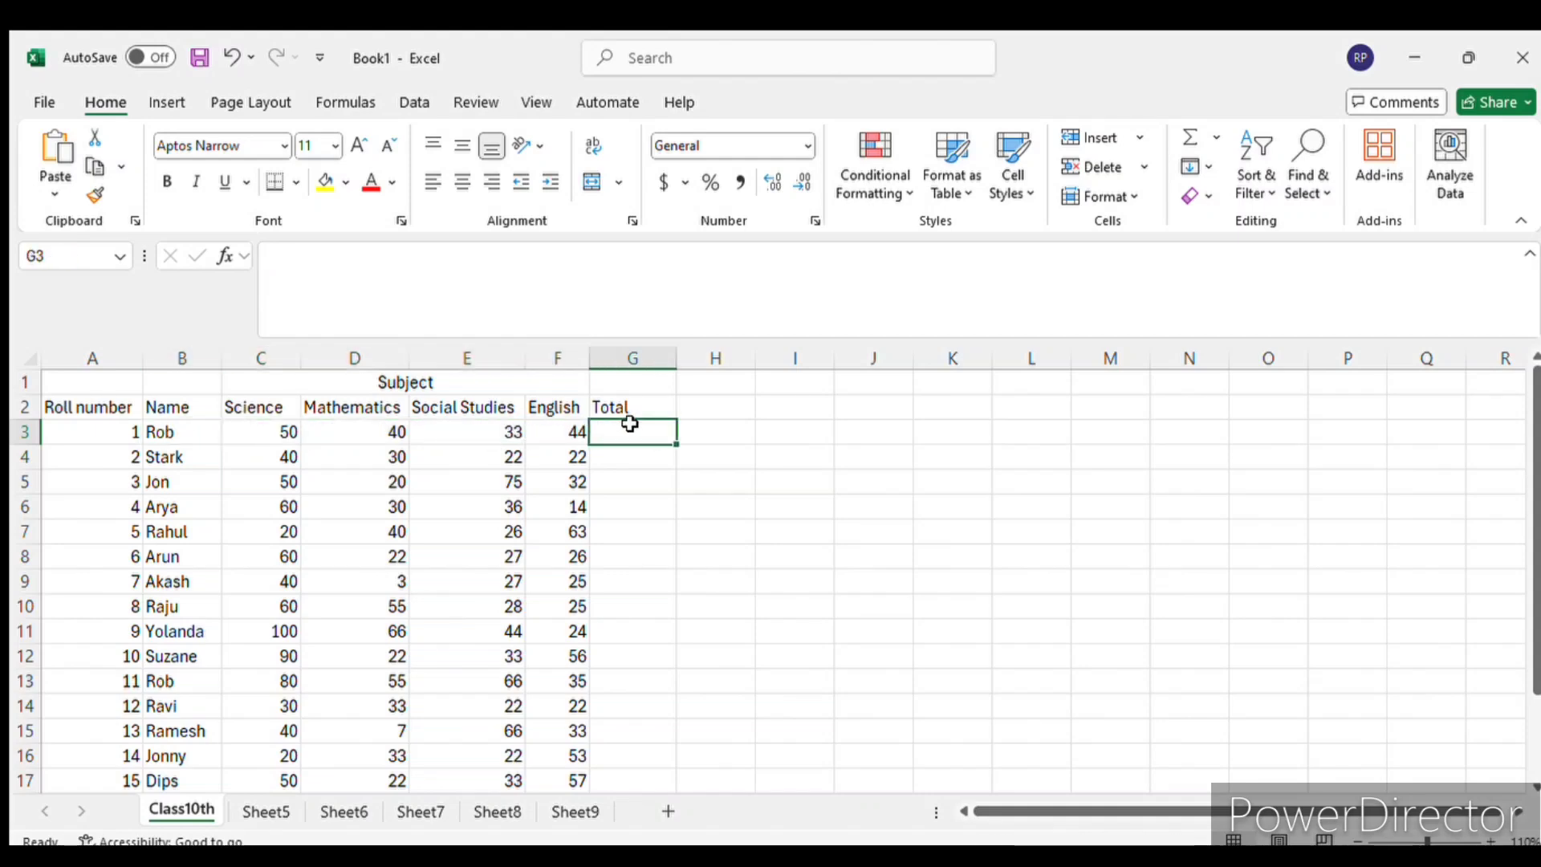
click(641, 479)
click(644, 552)
click(636, 697)
- Enter a SUM formula in G3 over the range C3:F3 to total the four subject marks for roll number 1
click(630, 431)
click(416, 101)
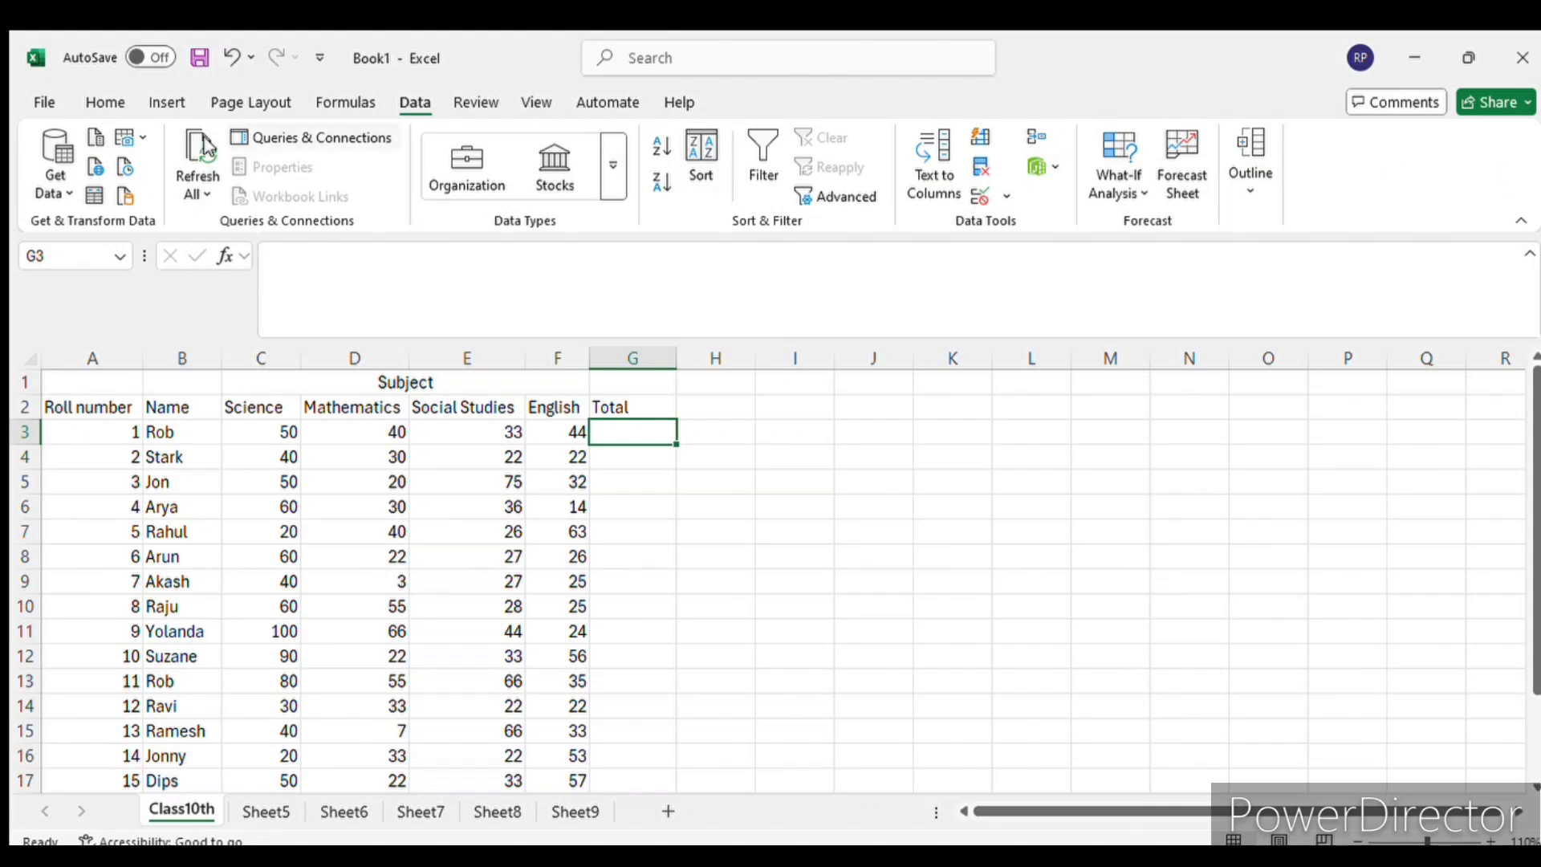
click(103, 102)
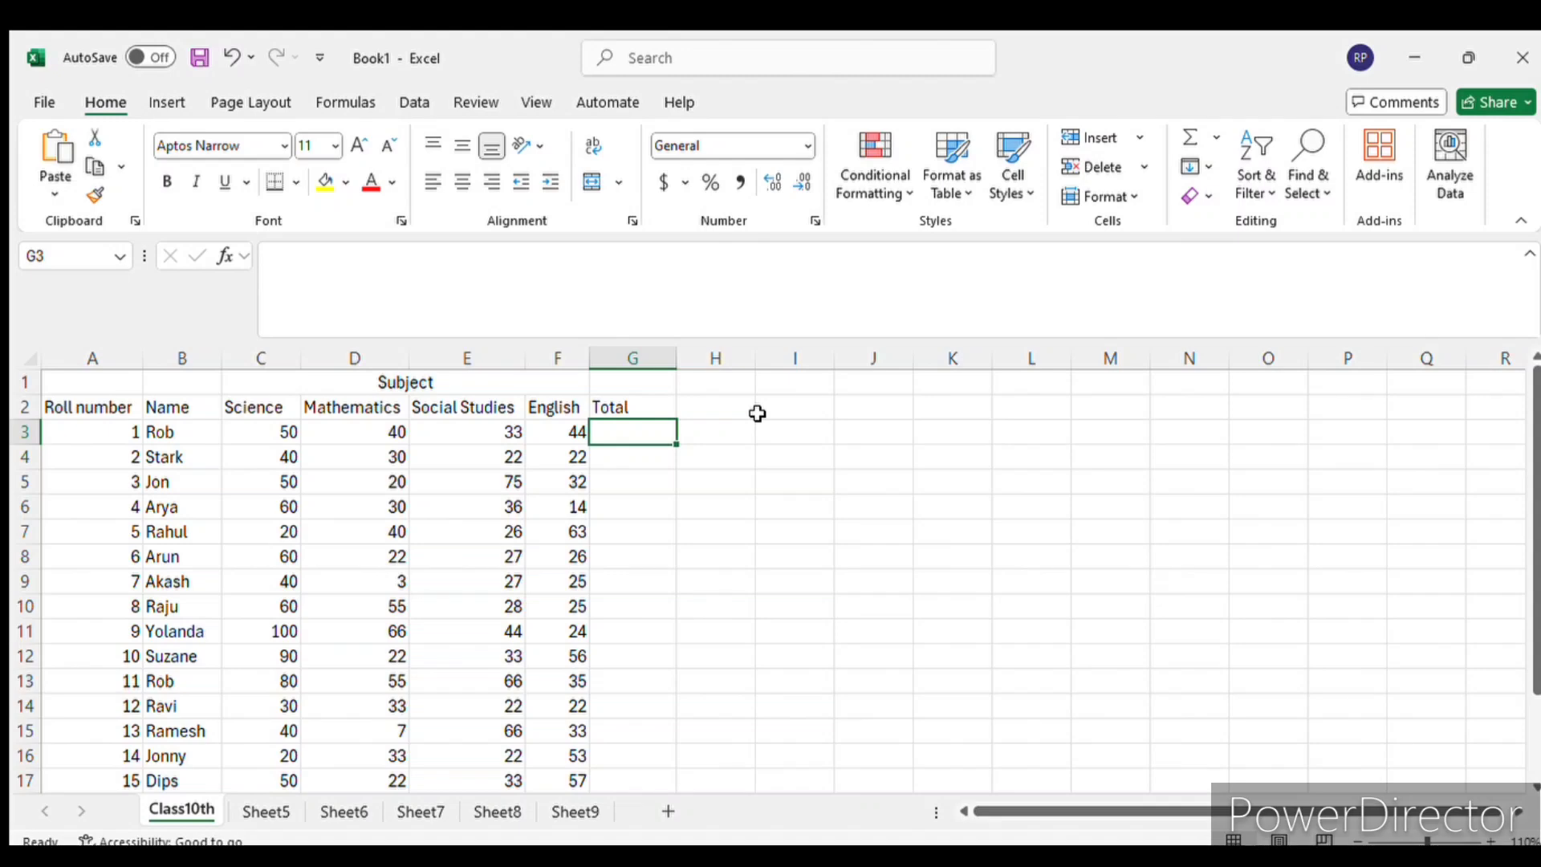
text(=)
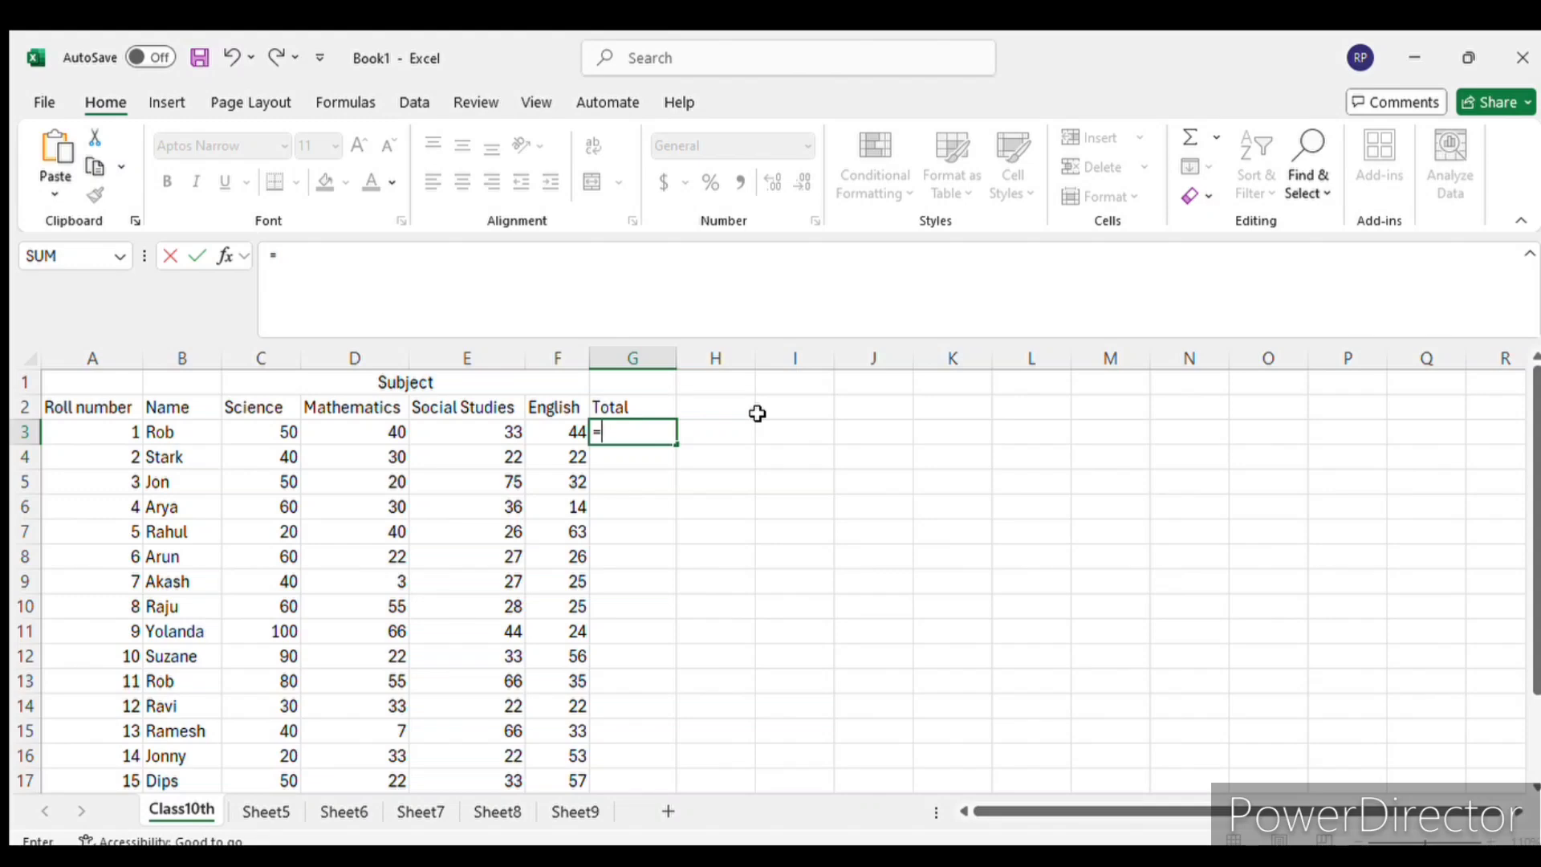
text(sum)
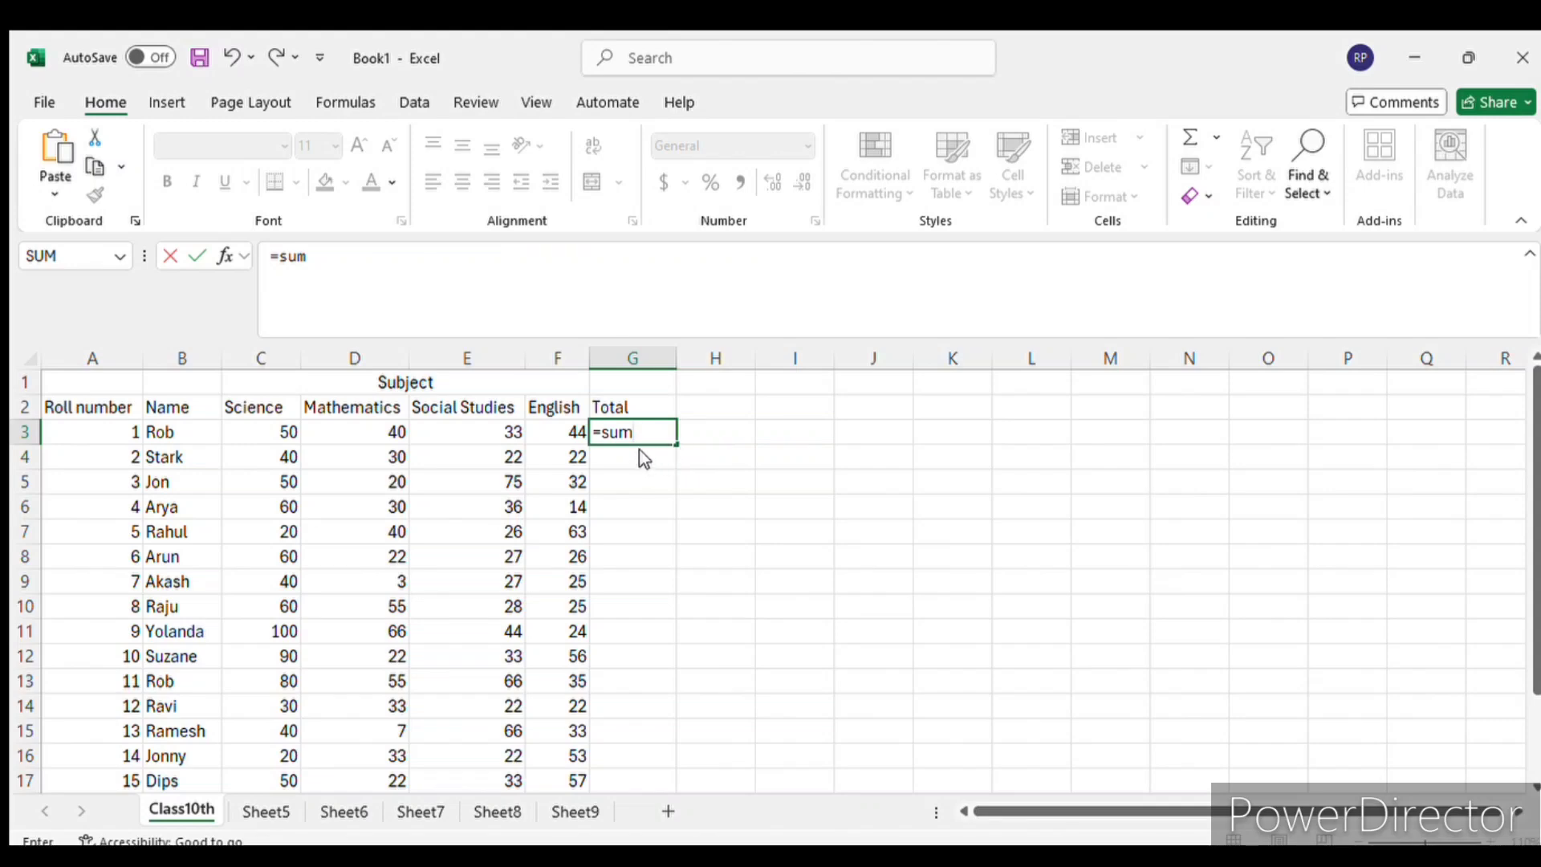
text(()
drag(289, 434, 553, 436)
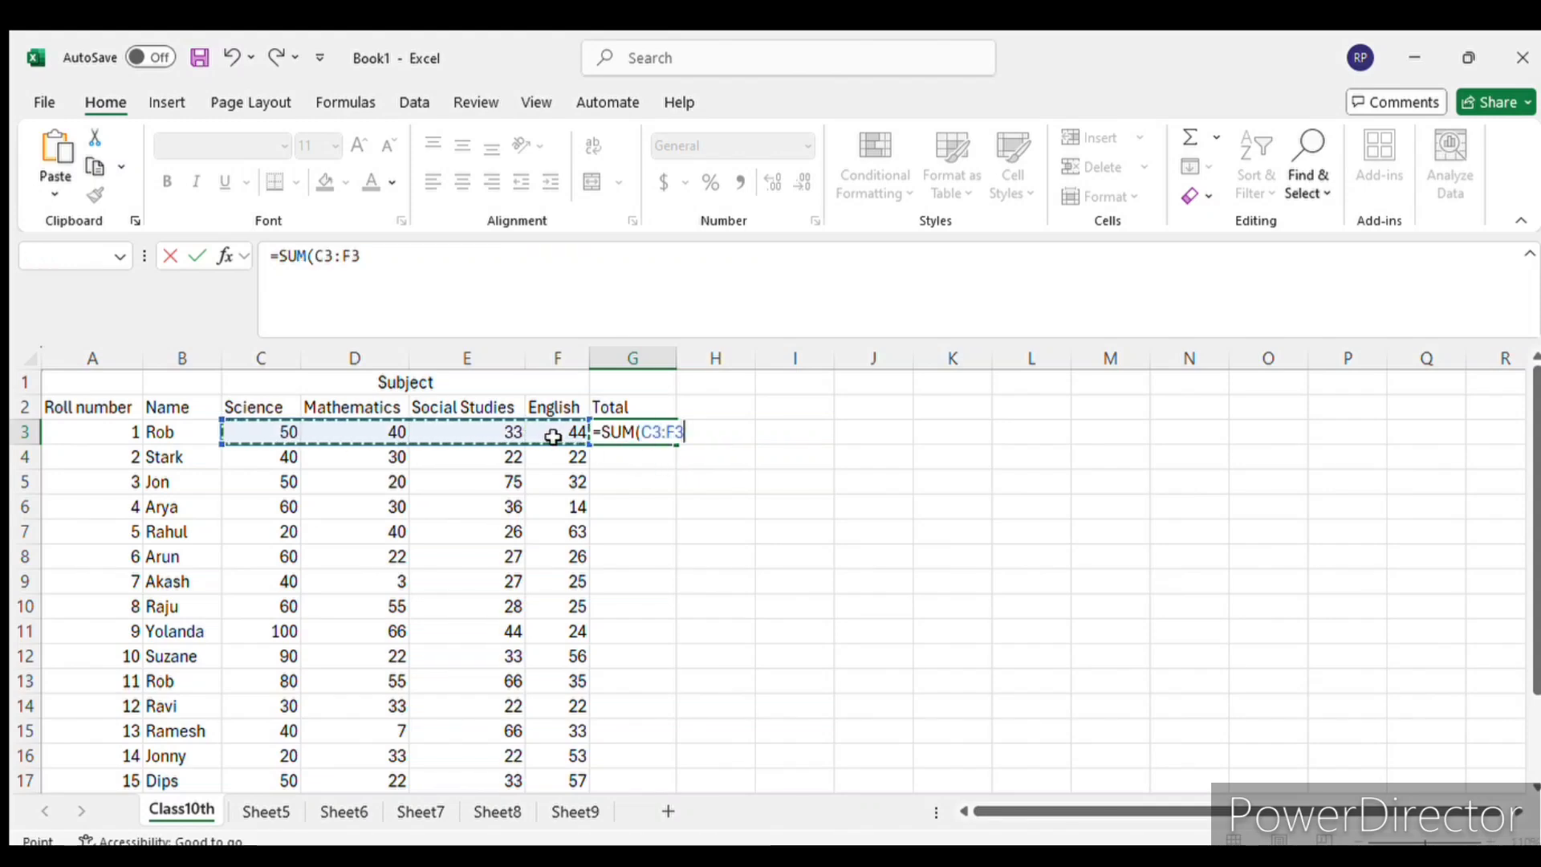
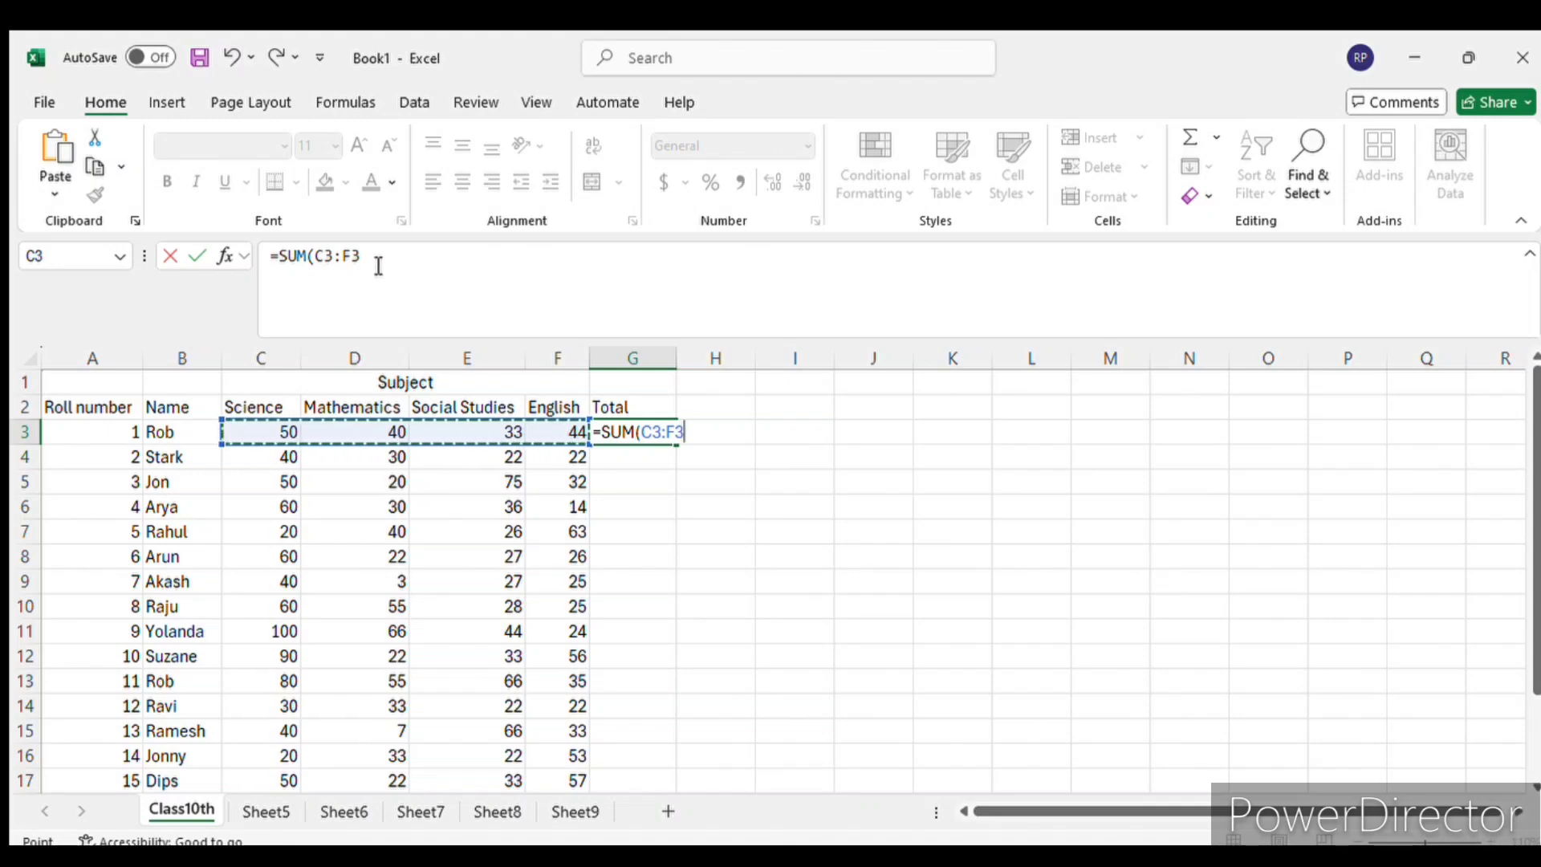
- Complete the formula =SUM(C3:F3) in G3 and inspect it in the cell
key(Return)
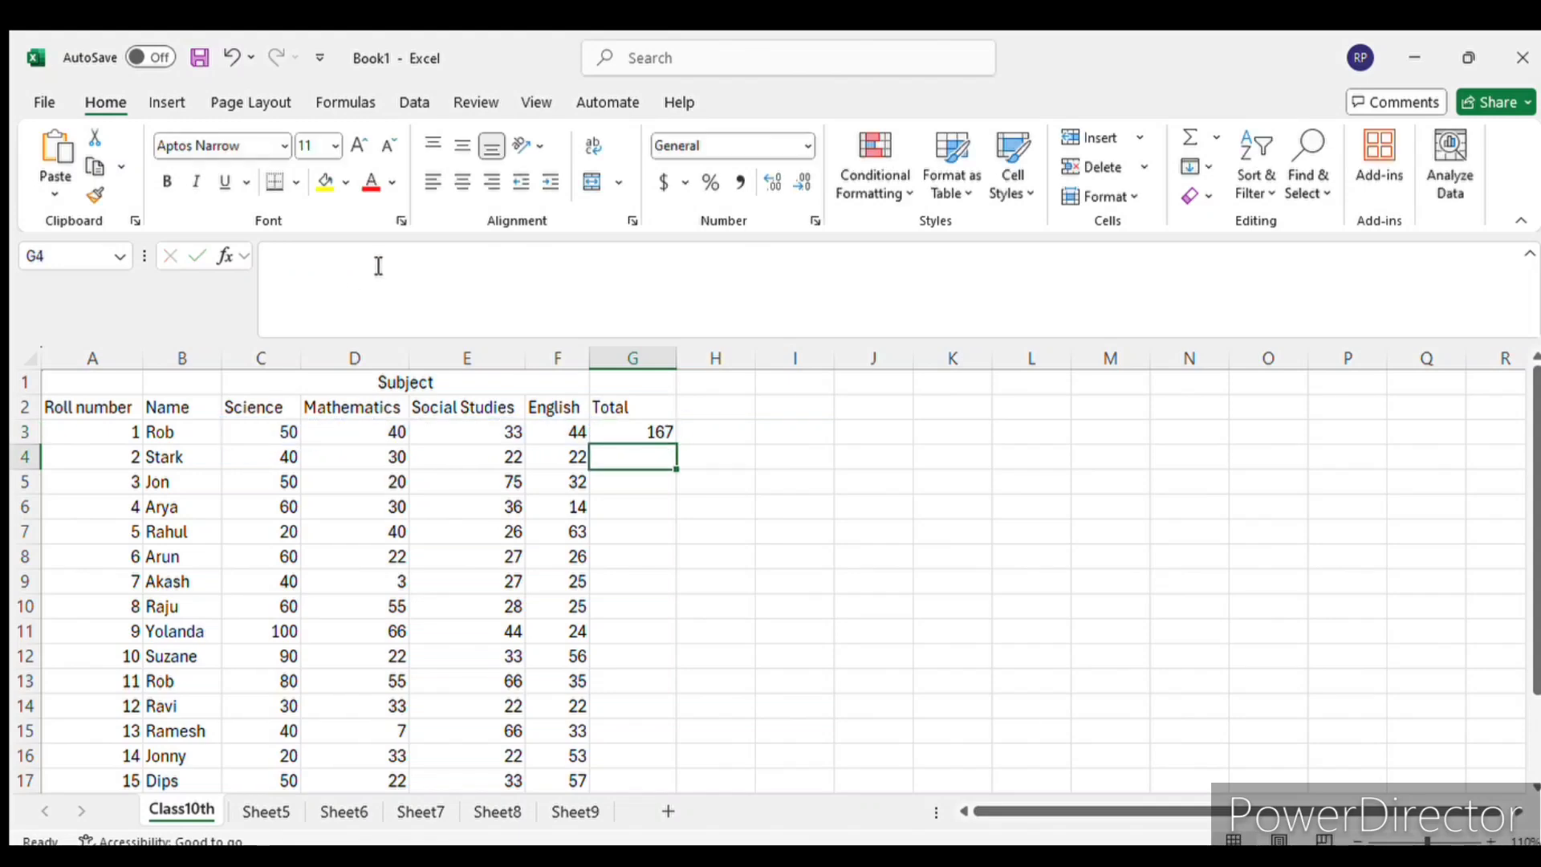
click(664, 431)
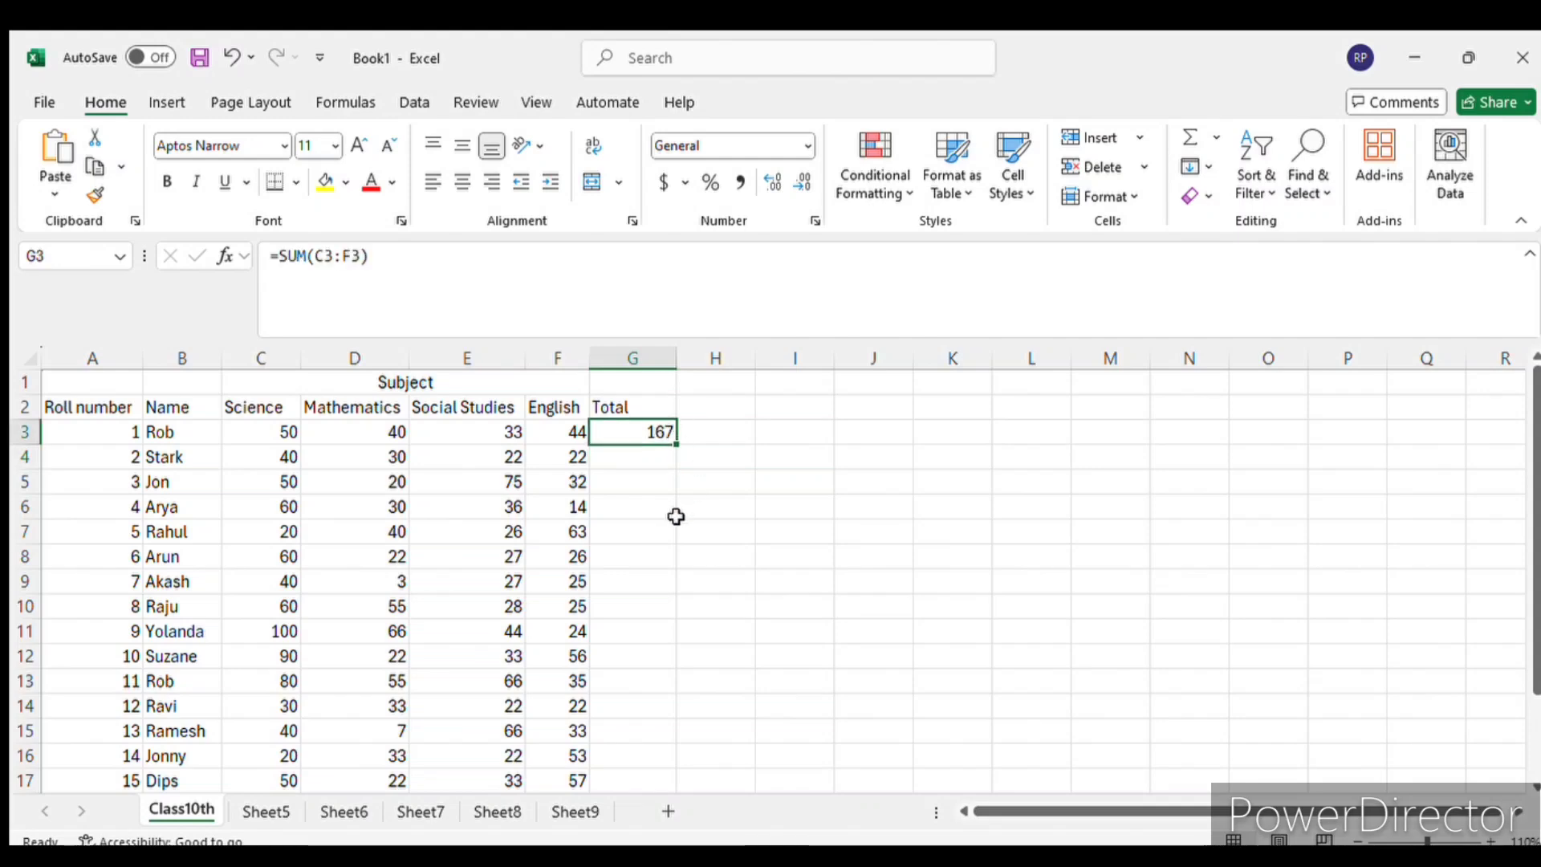
- Examine the Total cells below G3 for the remaining roll numbers, down to 15, against the formula in G3
click(640, 455)
key(Down)
key(Down)
key(Down)
key(Down)
key(Down)
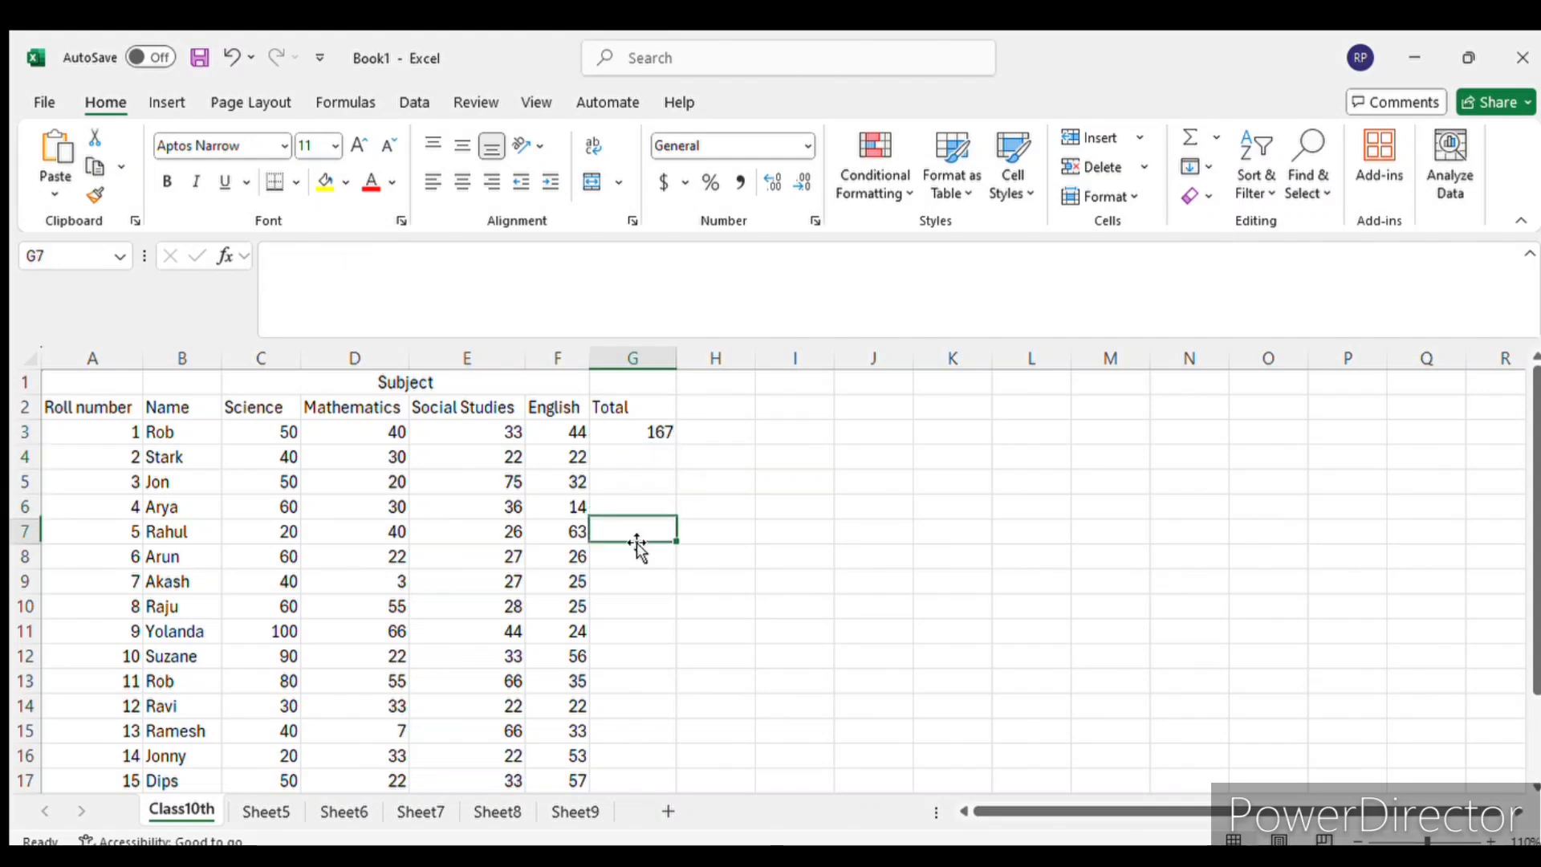
click(657, 679)
scroll(759, 618, down, 2)
scroll(759, 618, up, 2)
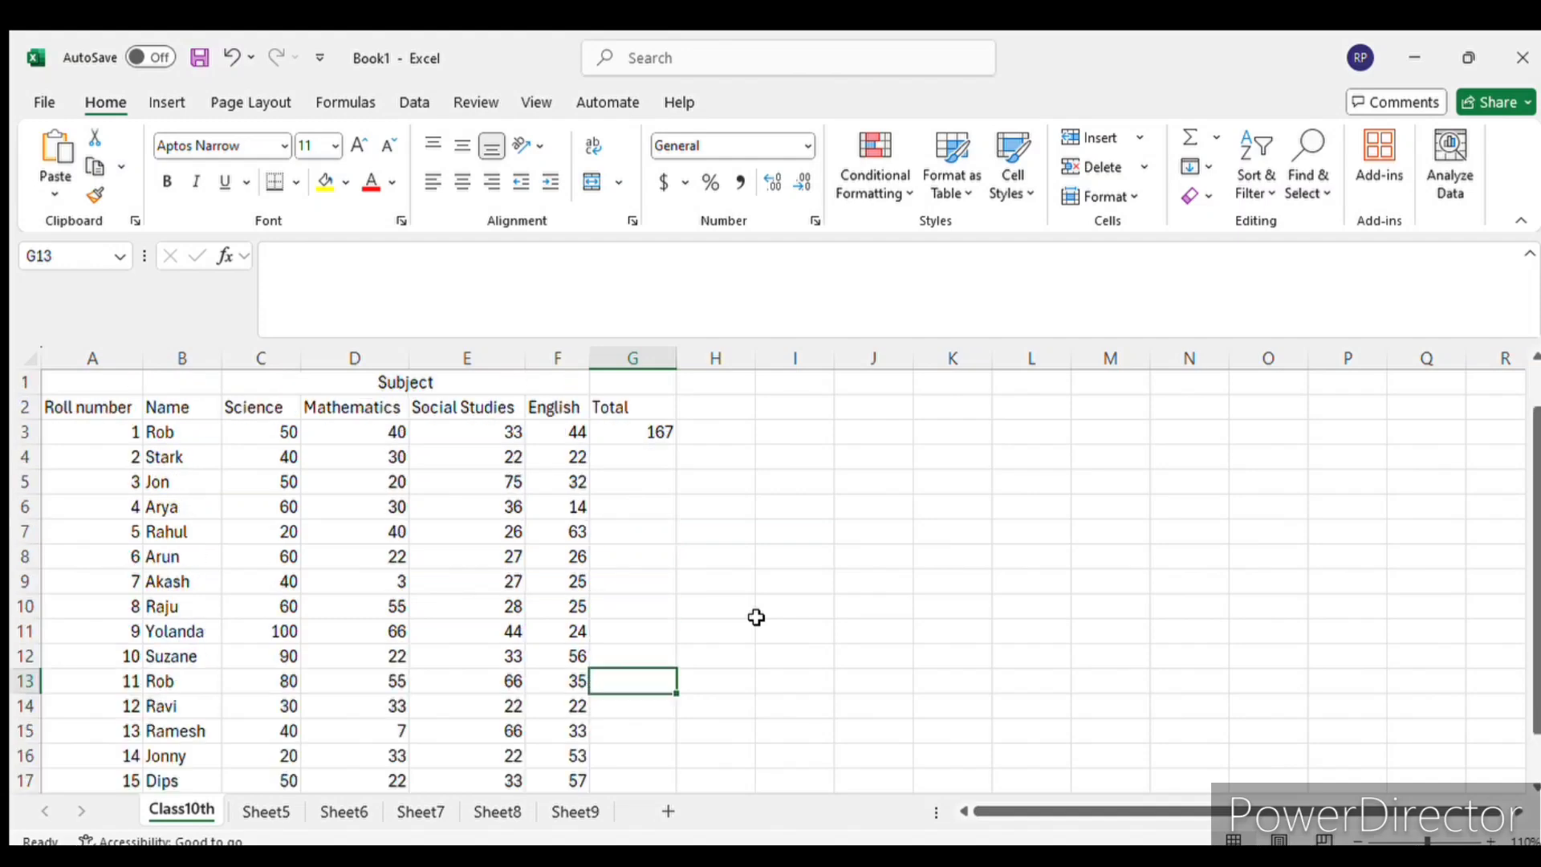
click(602, 434)
drag(97, 437, 89, 564)
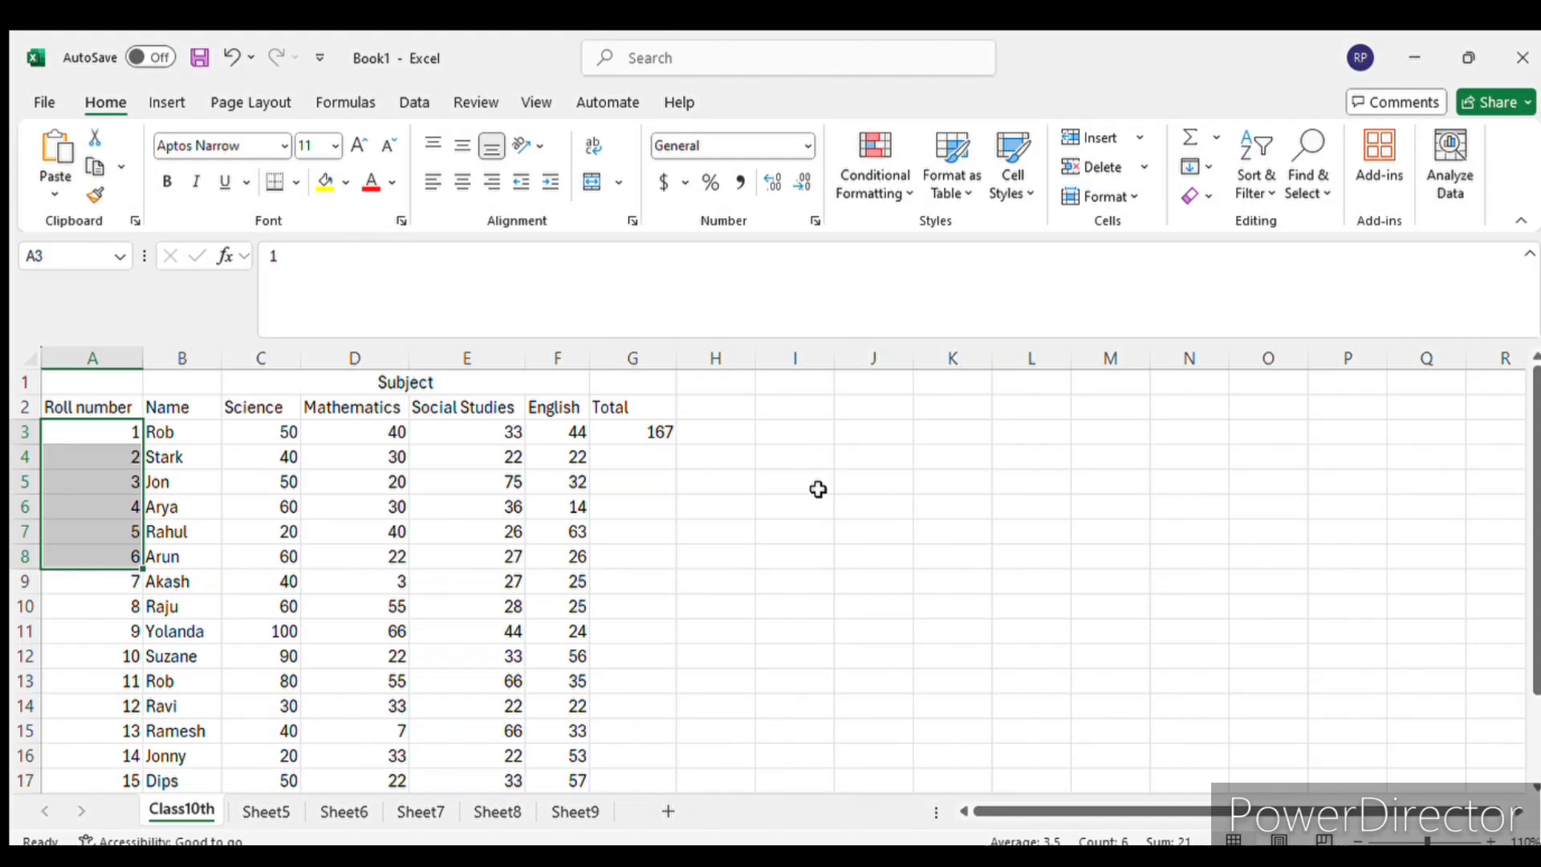
click(652, 432)
scroll(650, 487, down, 2)
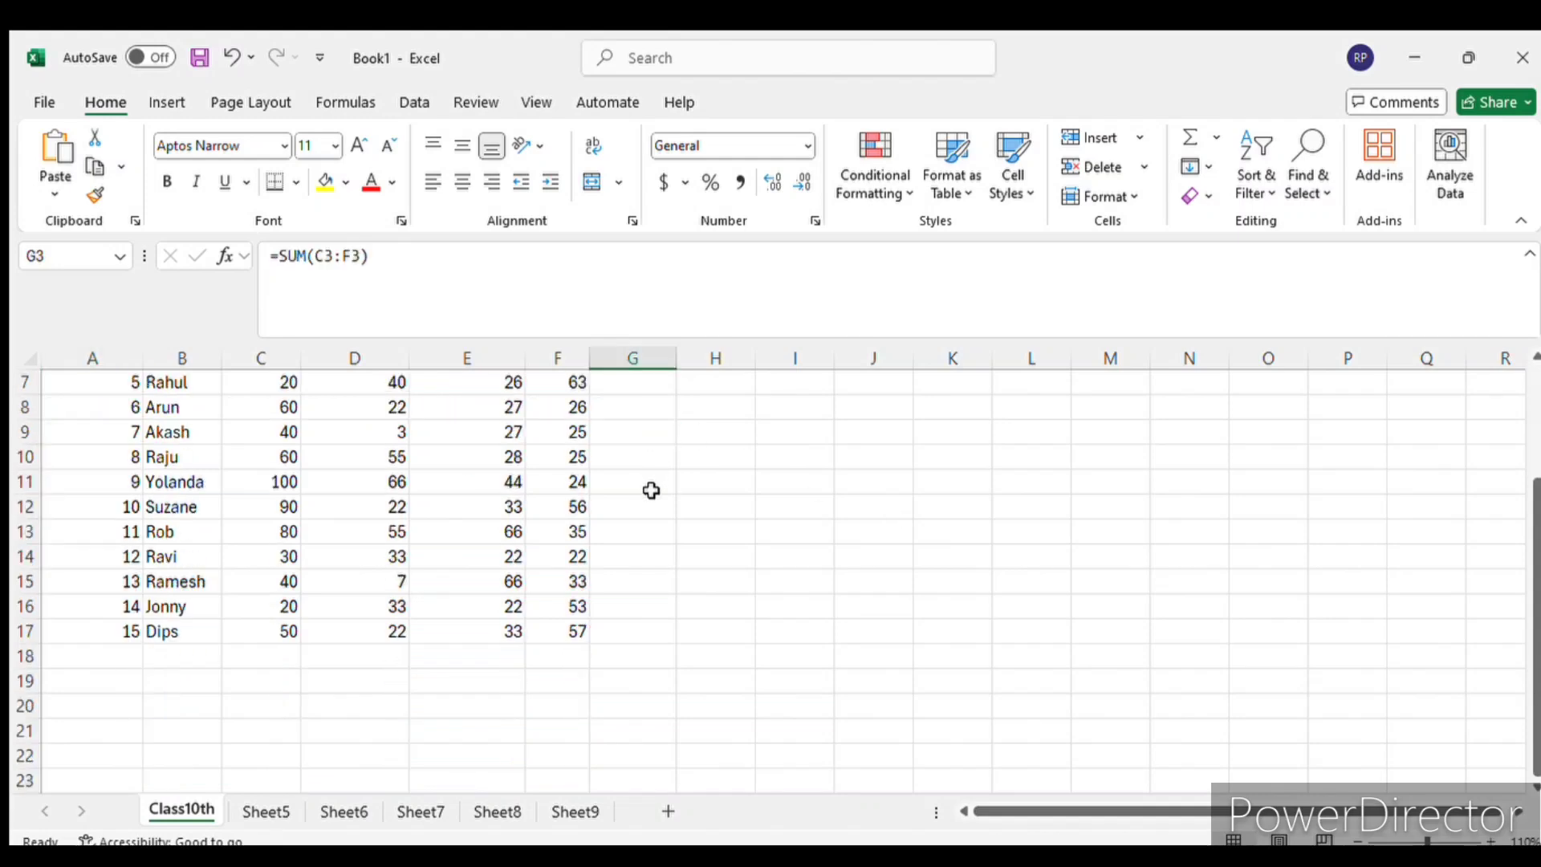
scroll(657, 482, up, 2)
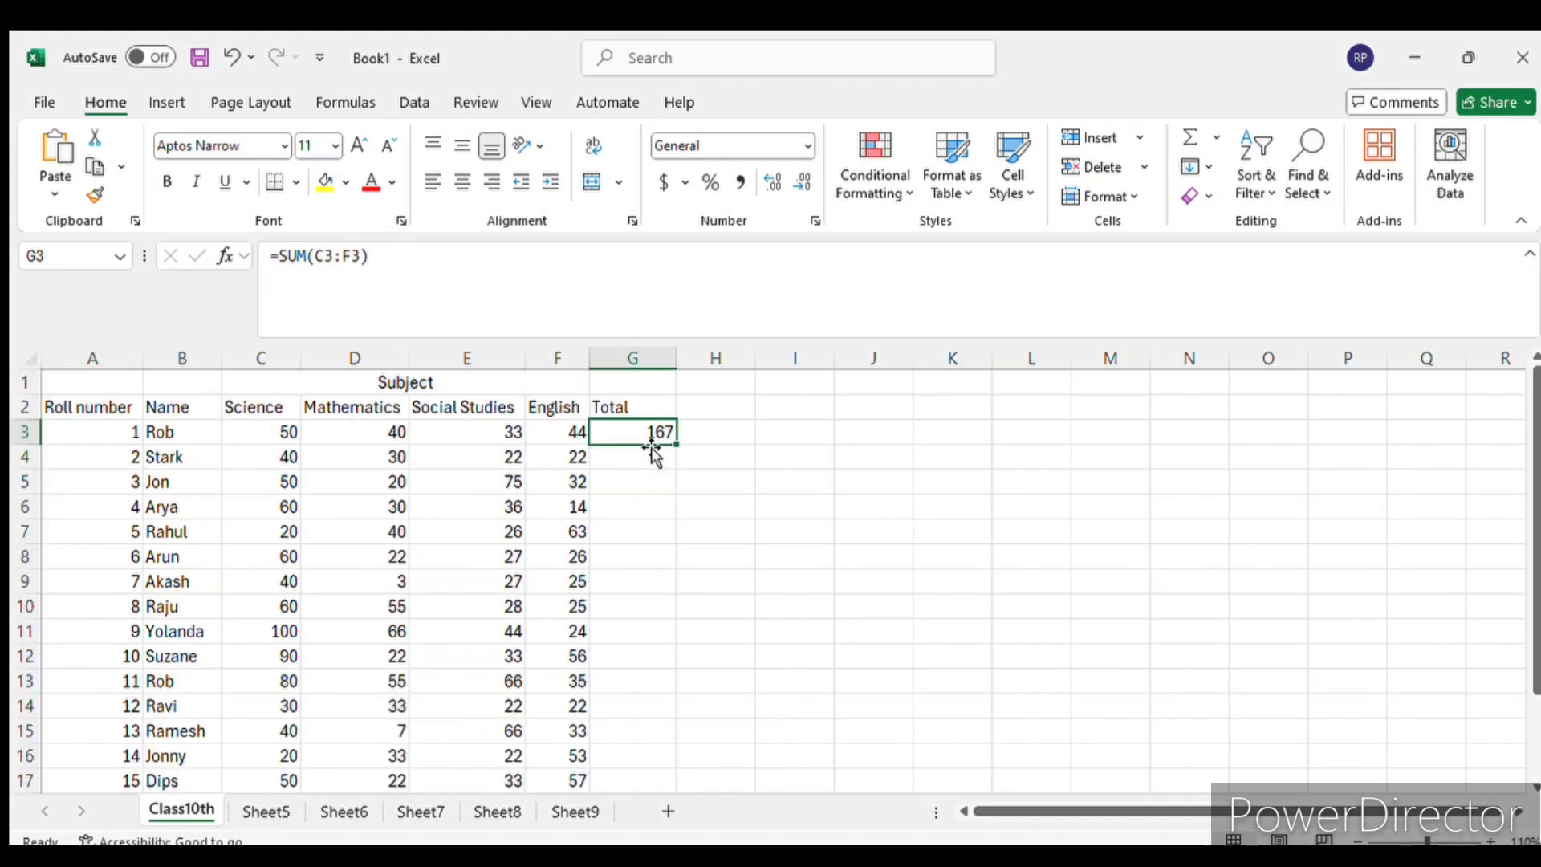
click(670, 479)
click(656, 433)
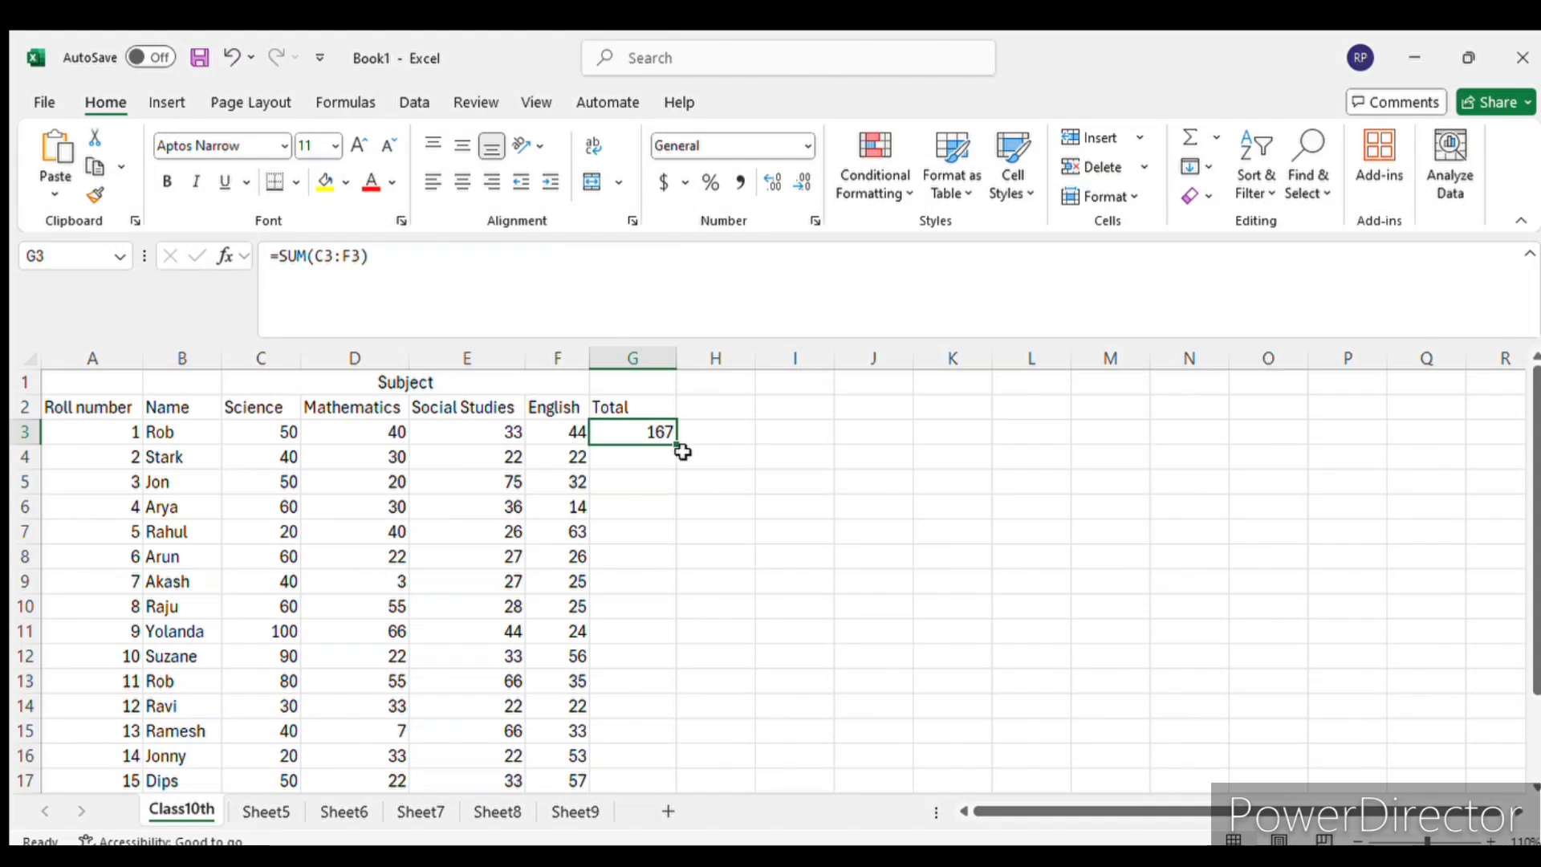
- Try filling the SUM formula from G3 down through G17, and undo the fill
drag(677, 447, 675, 737)
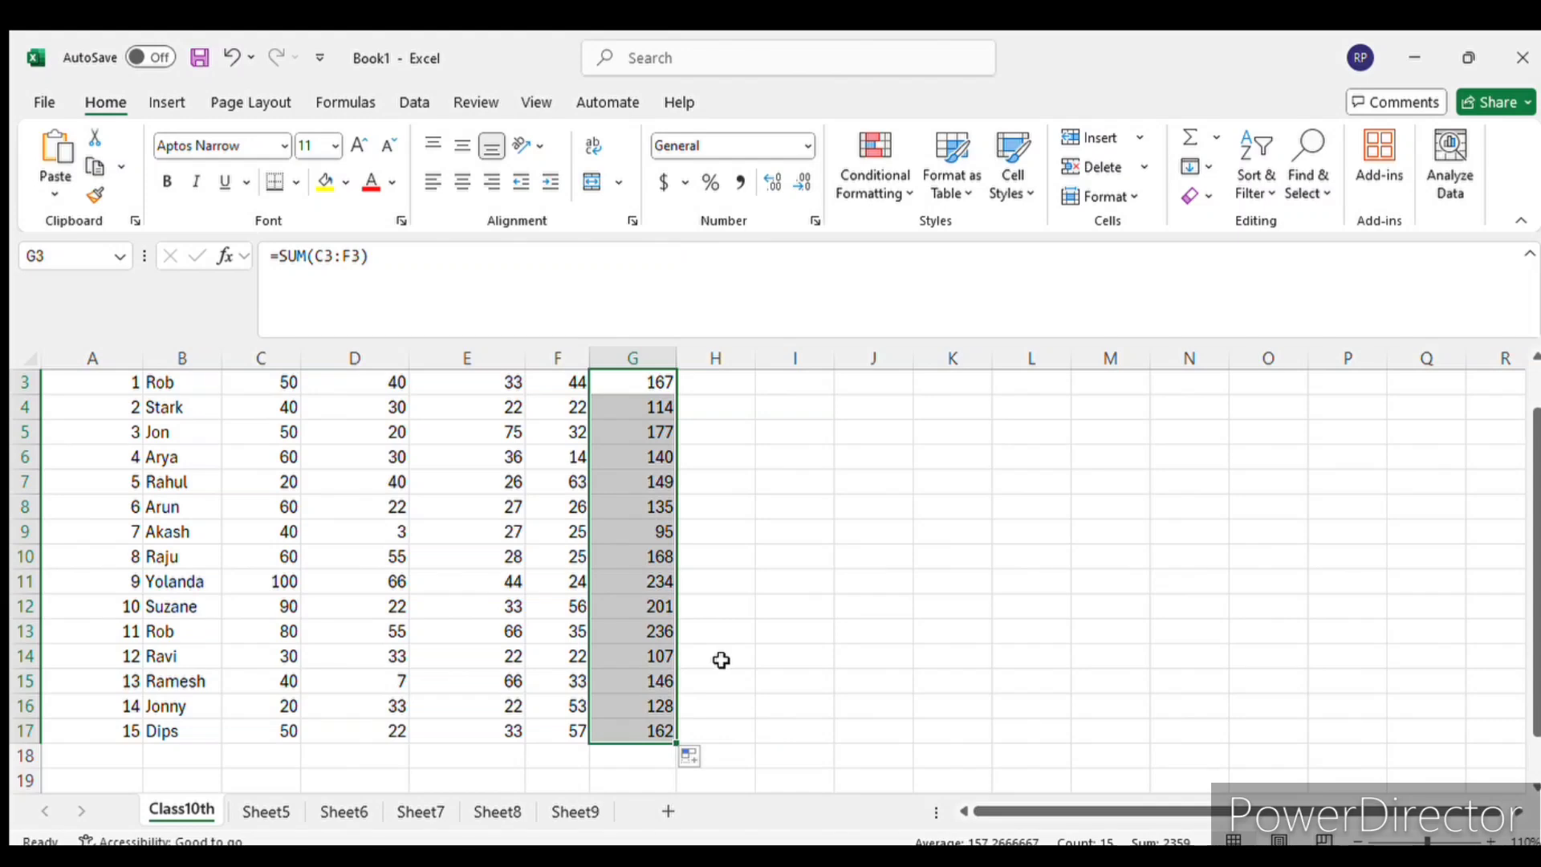
scroll(721, 659, up, 1)
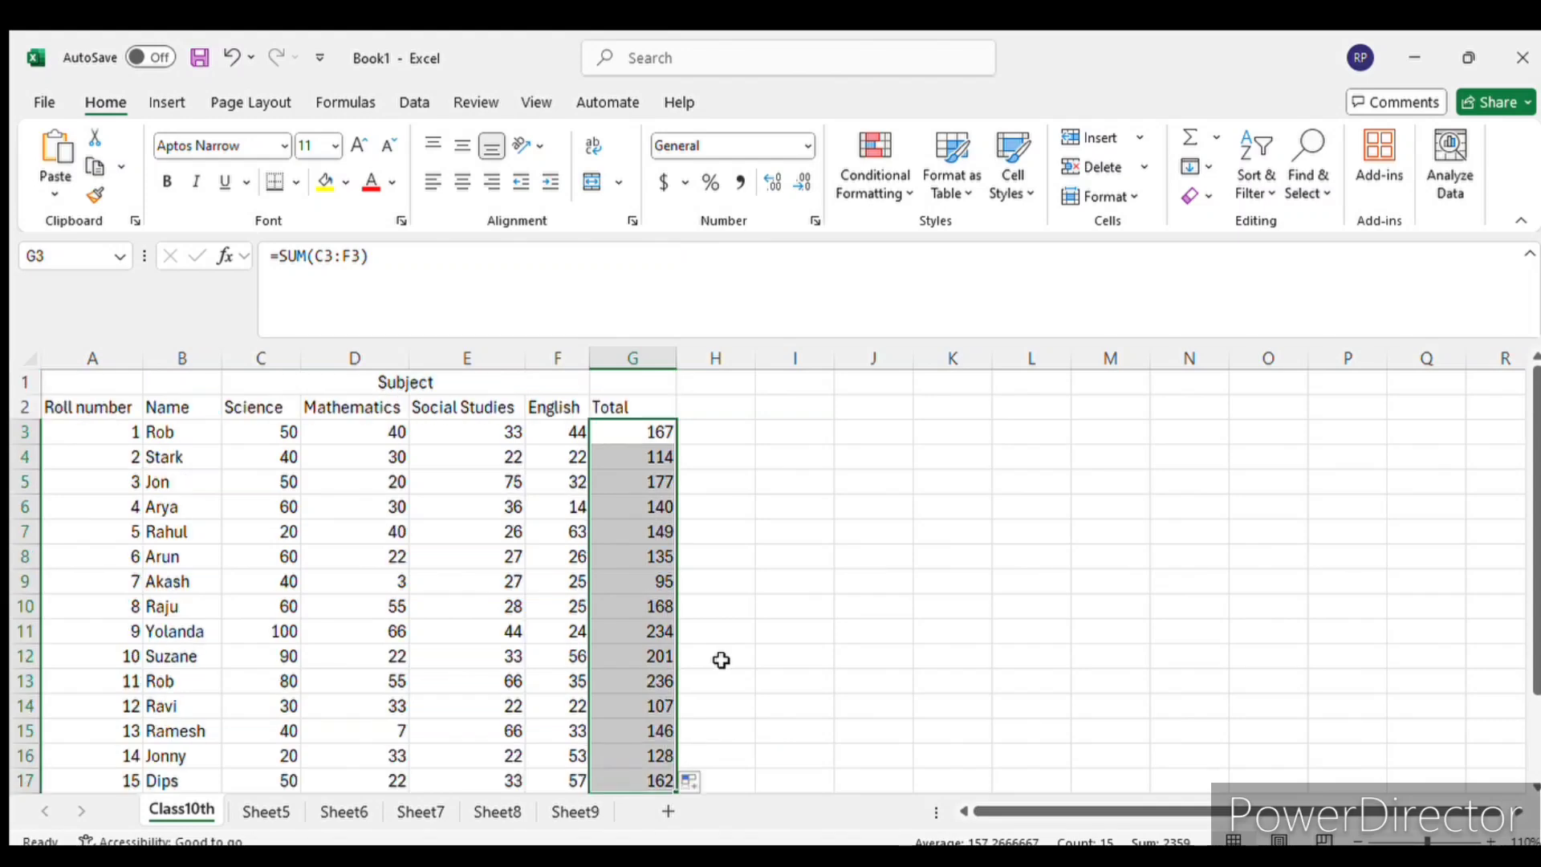
key(ctrl+z)
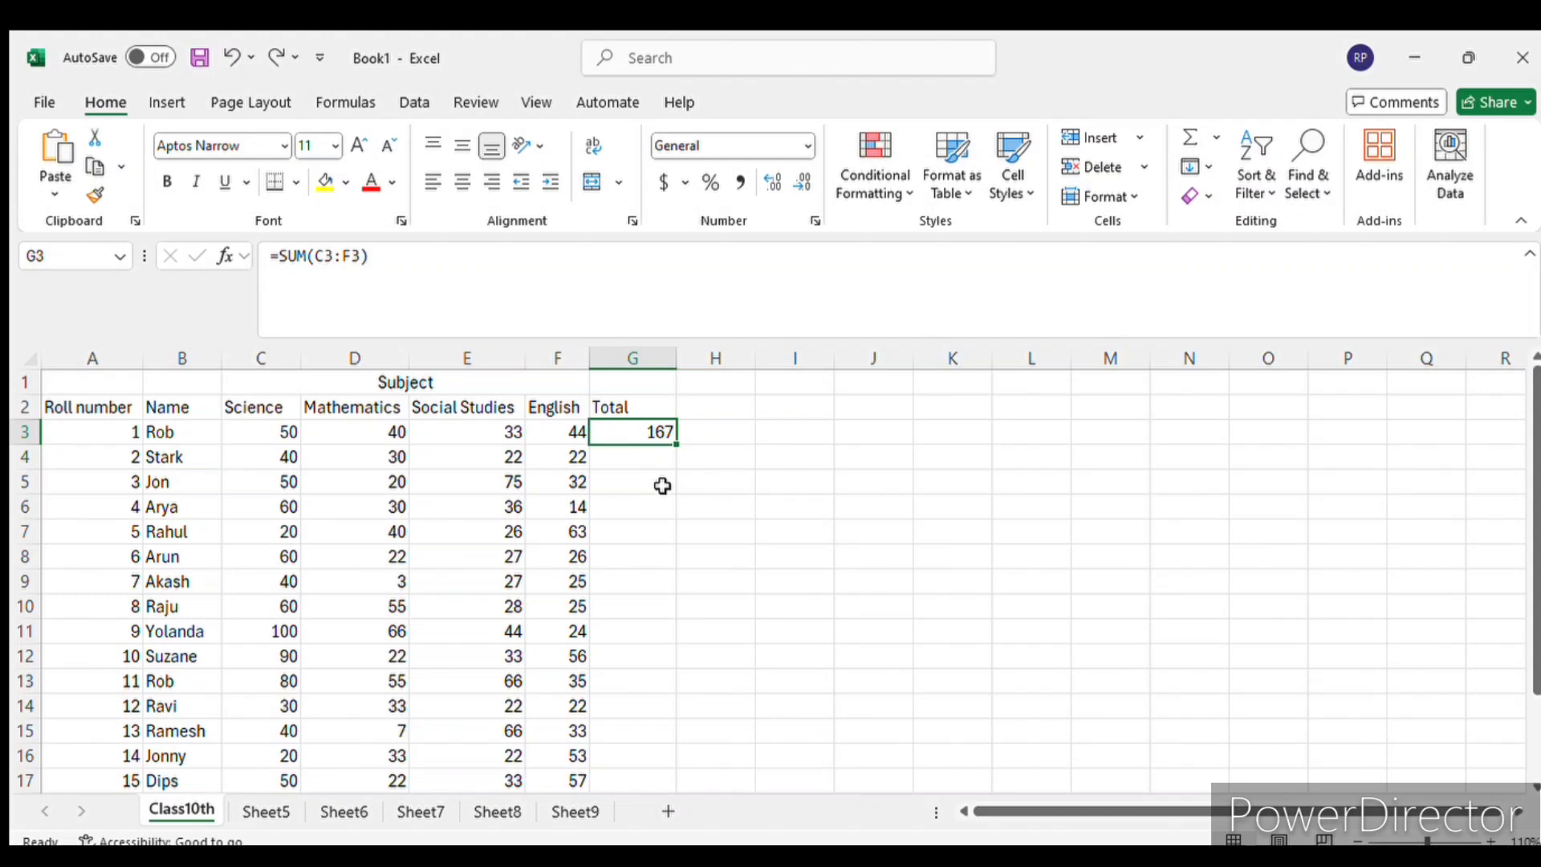
- Autofill the SUM formula from G3 down to G17 and review the totals for all roll numbers
double_click(678, 447)
scroll(681, 458, down, 3)
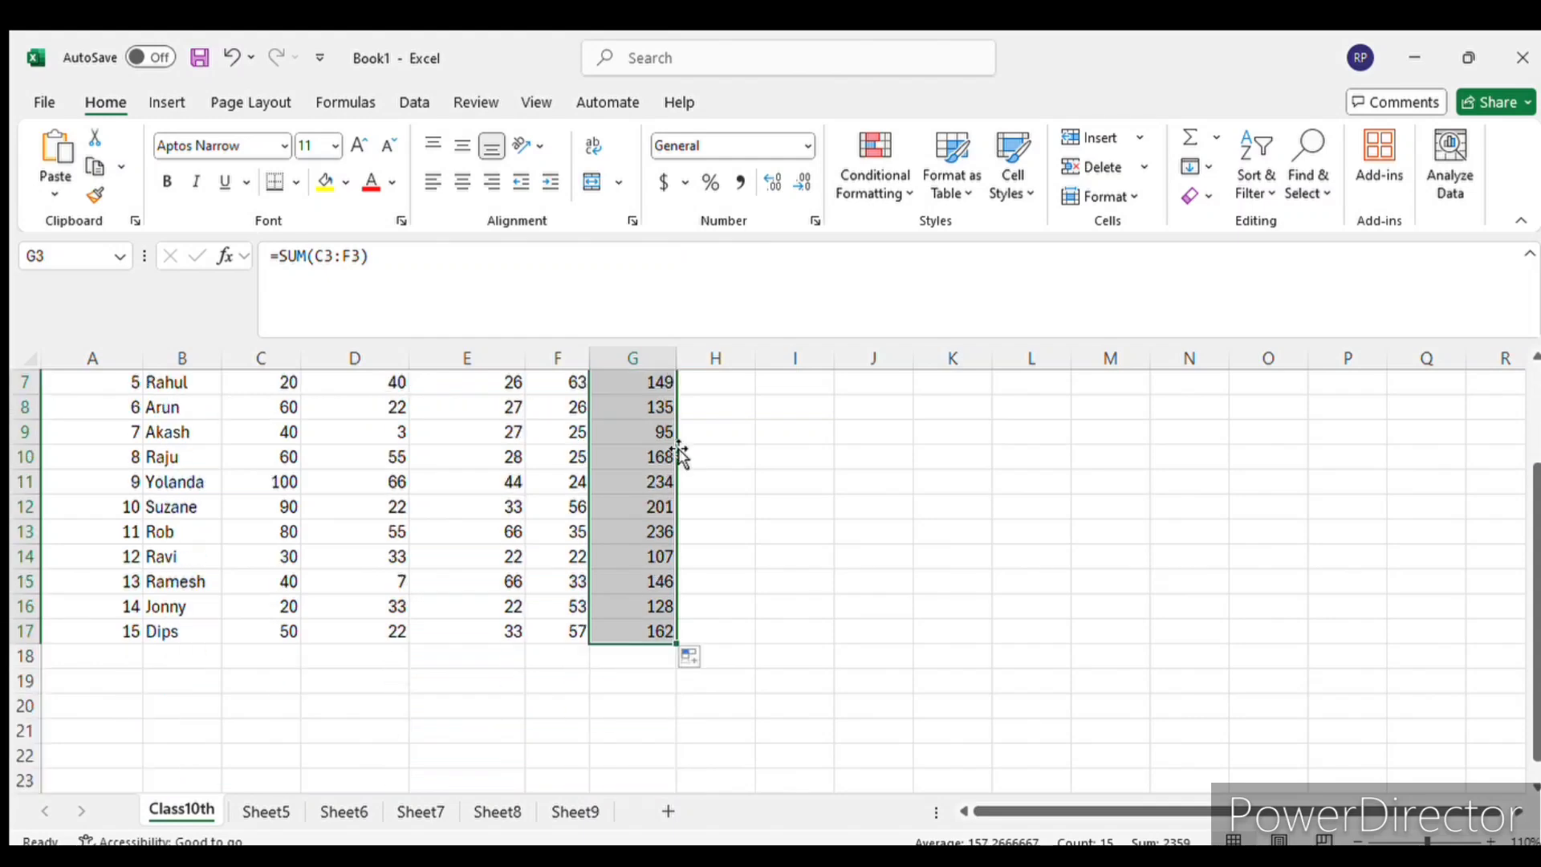
scroll(653, 595, up, 3)
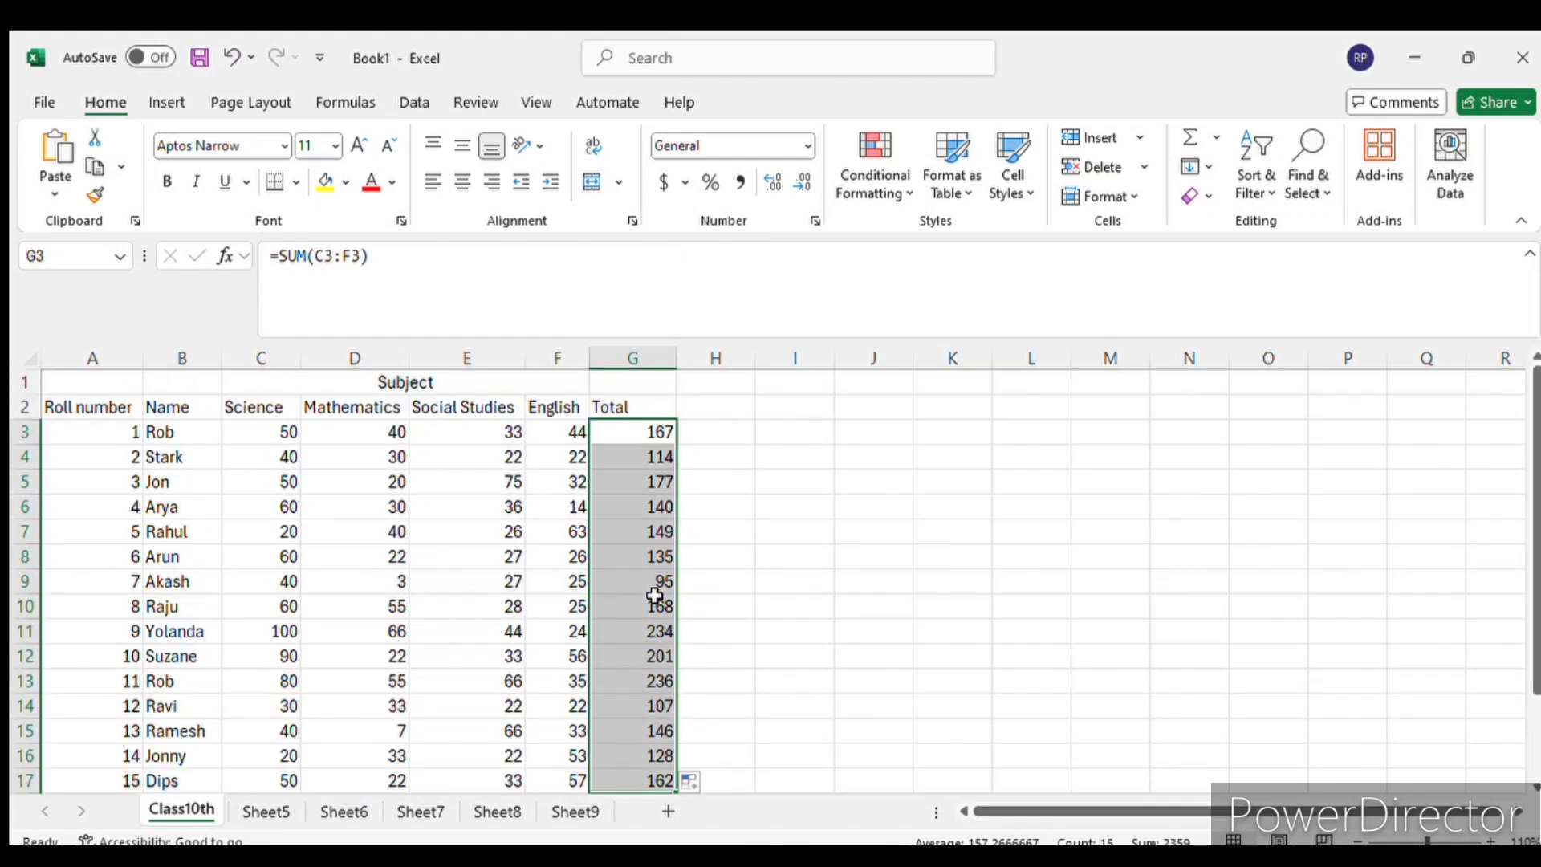
click(867, 458)
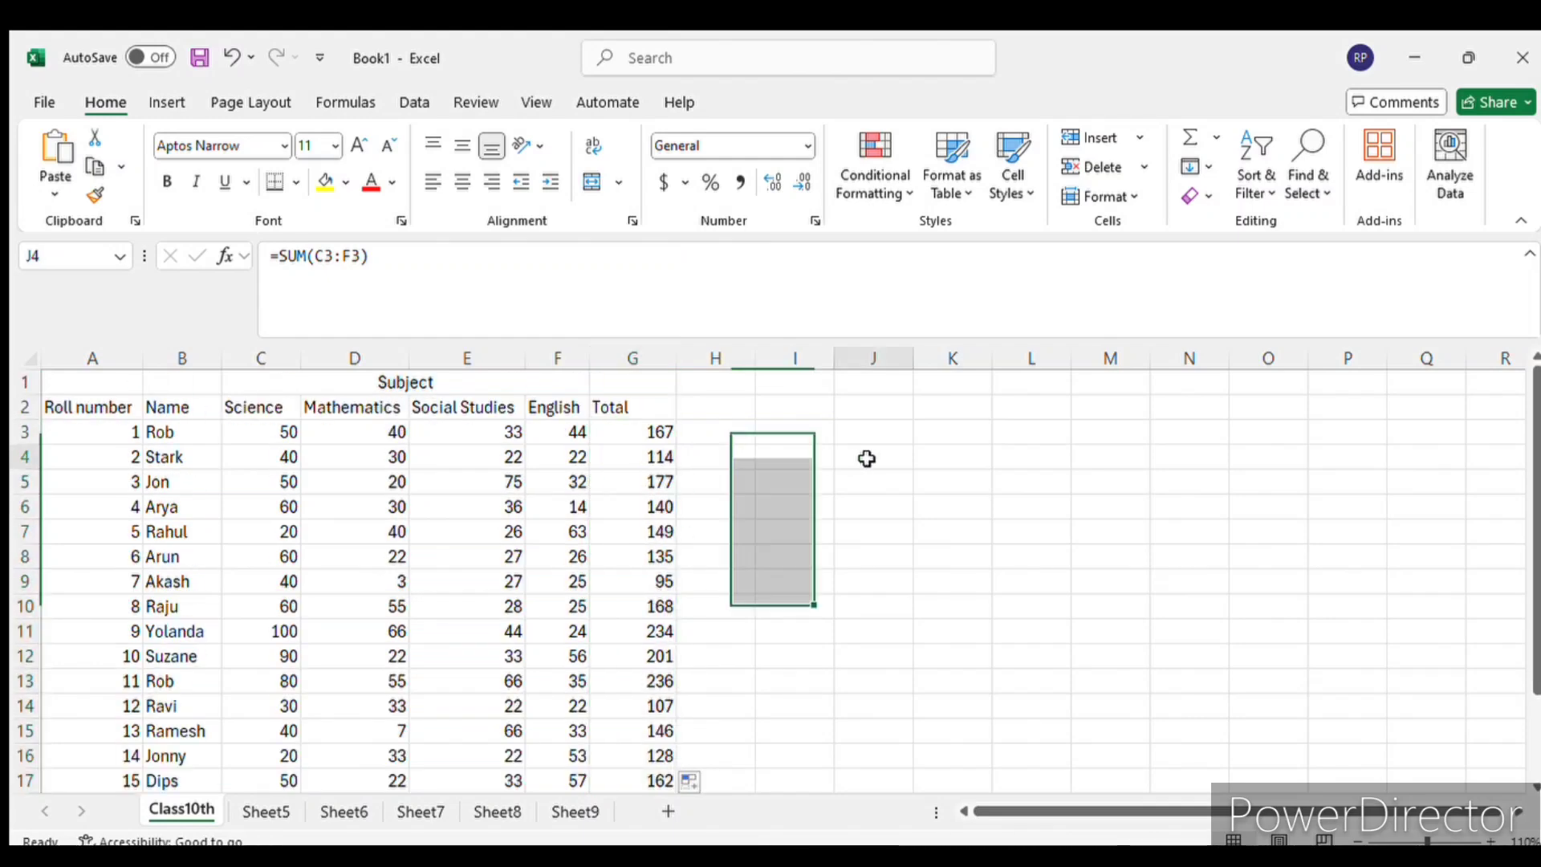
click(631, 431)
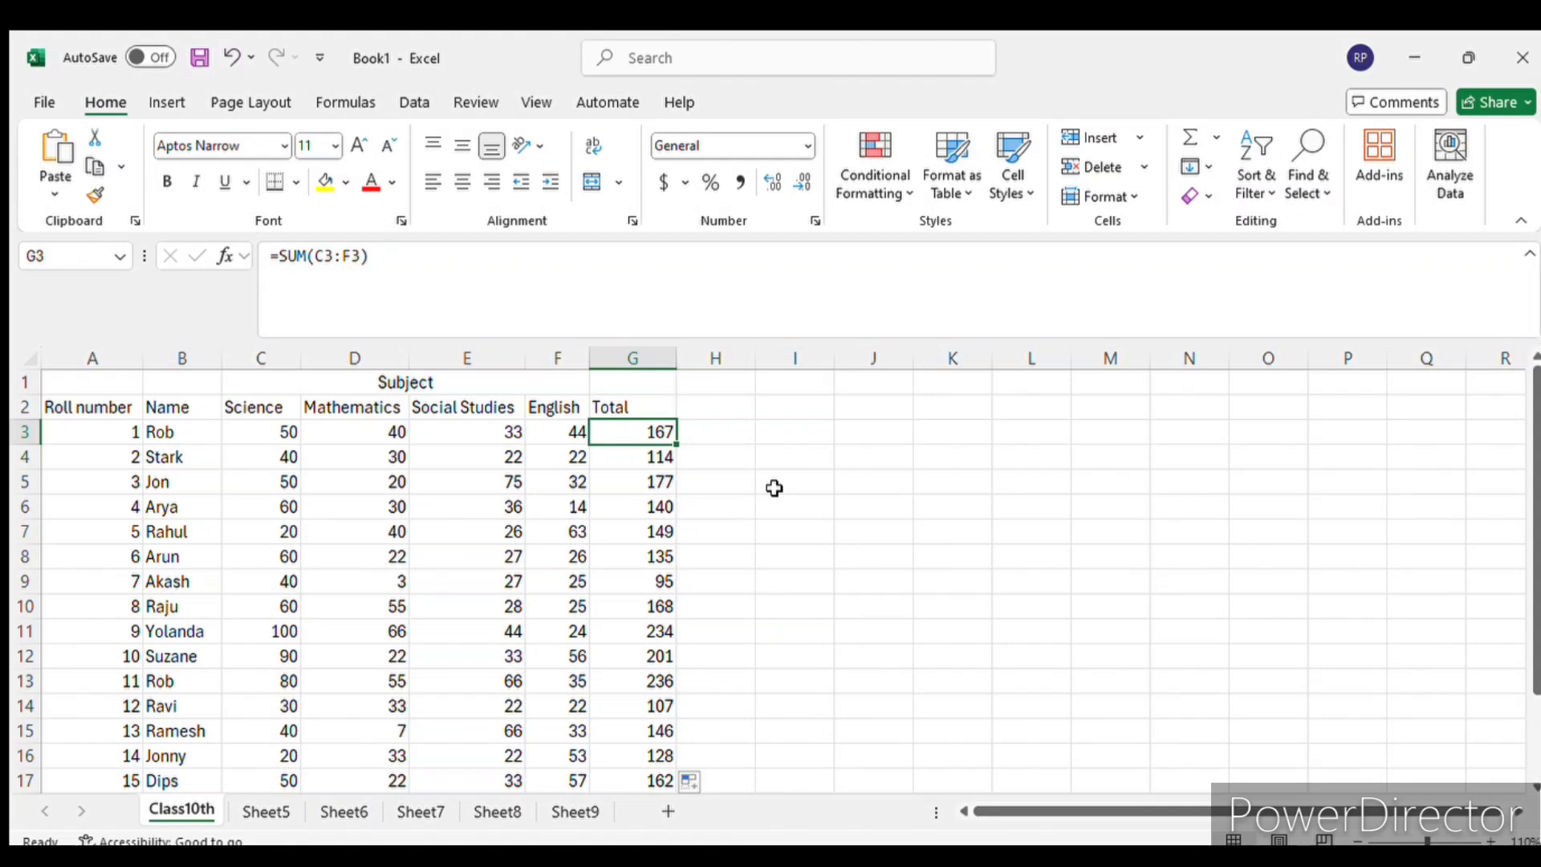
scroll(643, 478, down, 2)
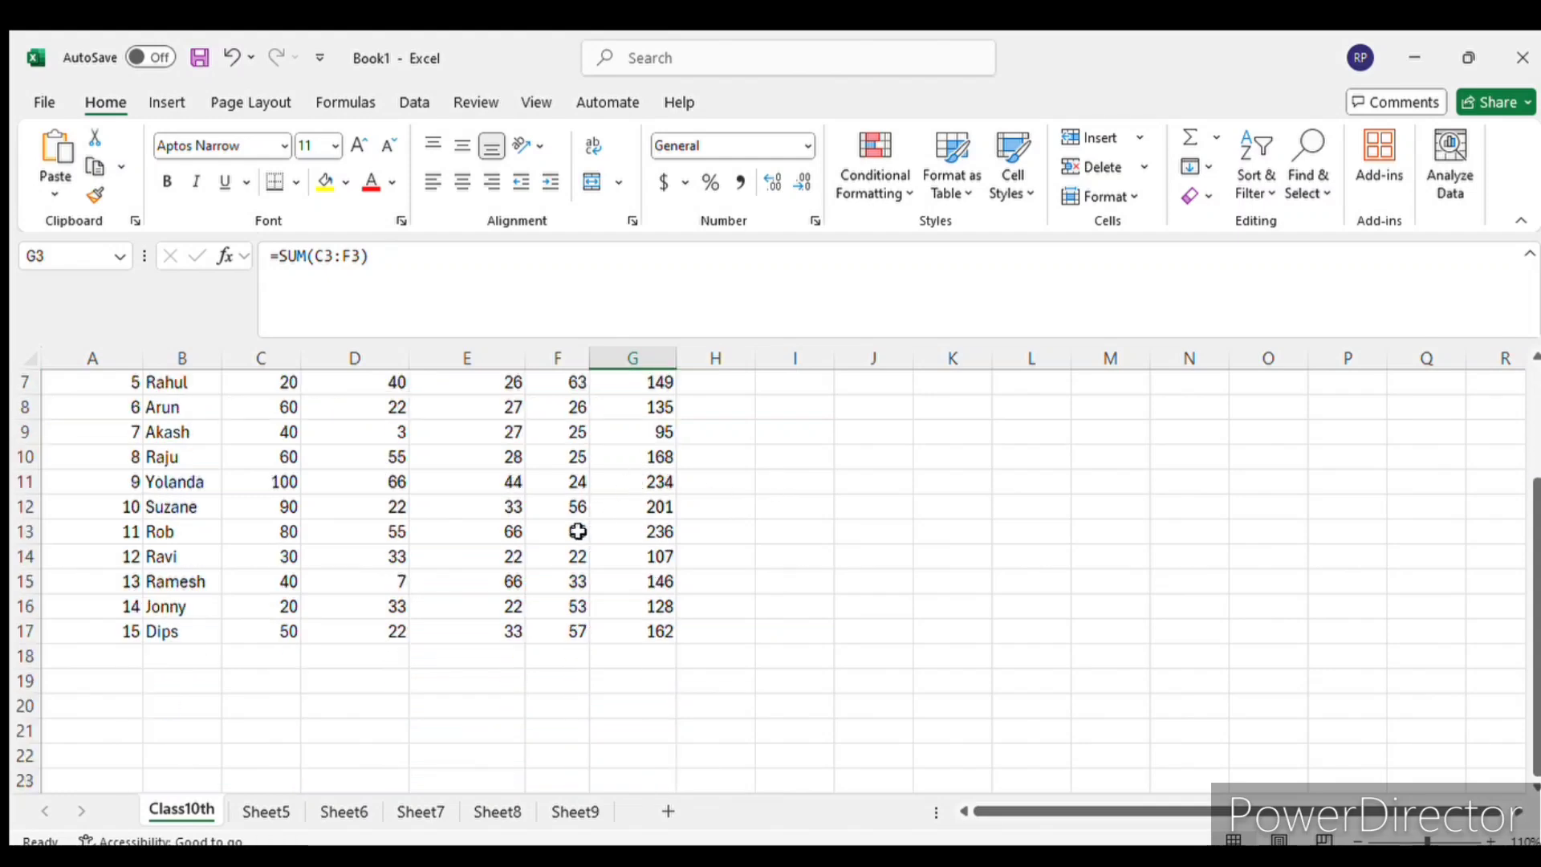
scroll(577, 533, up, 2)
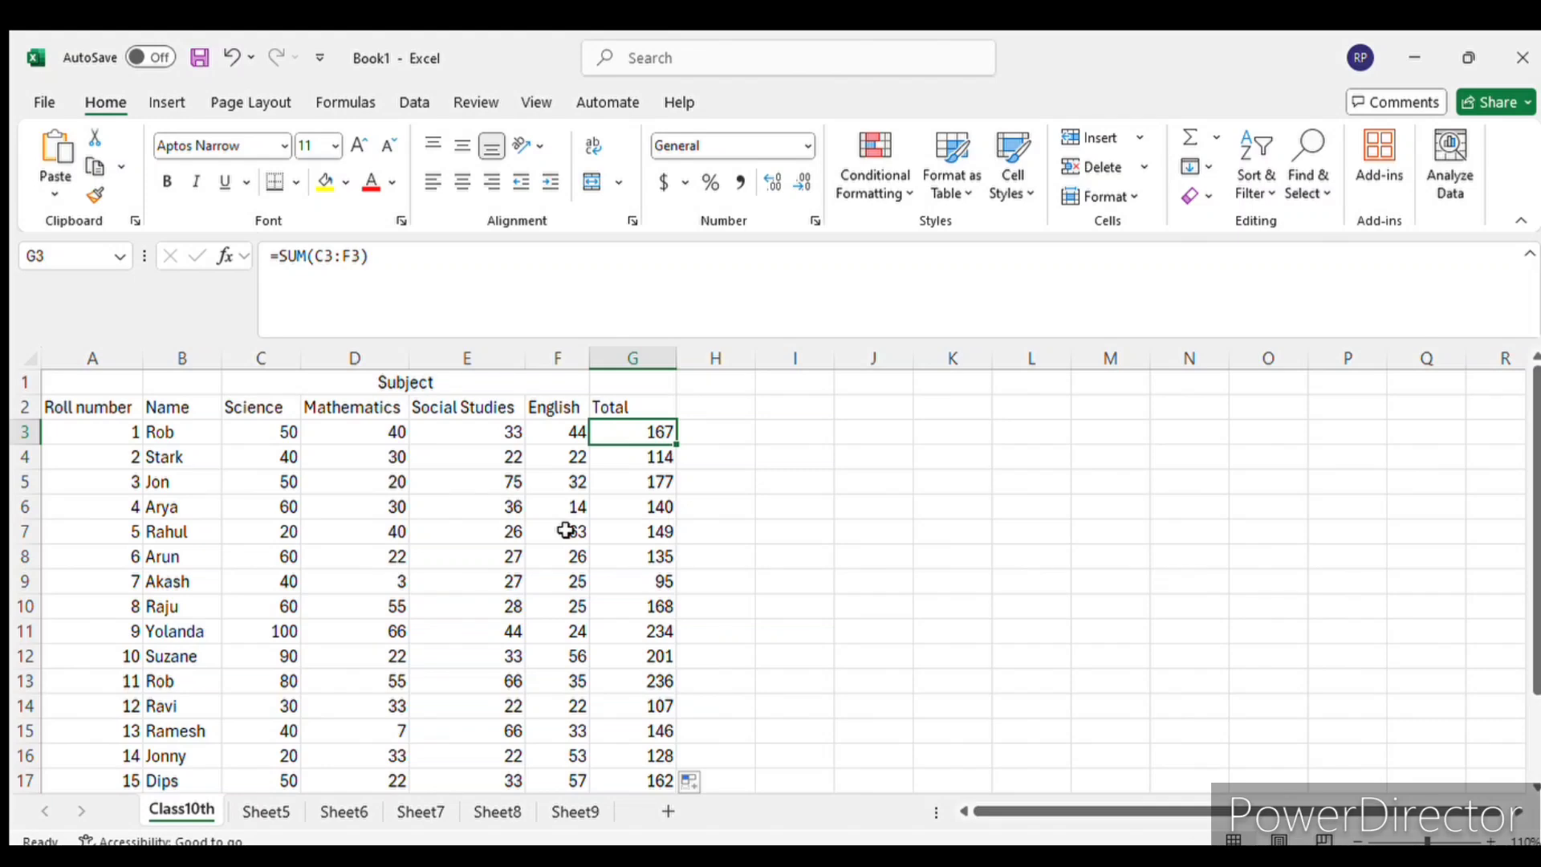
drag(106, 404, 438, 424)
drag(104, 378, 607, 594)
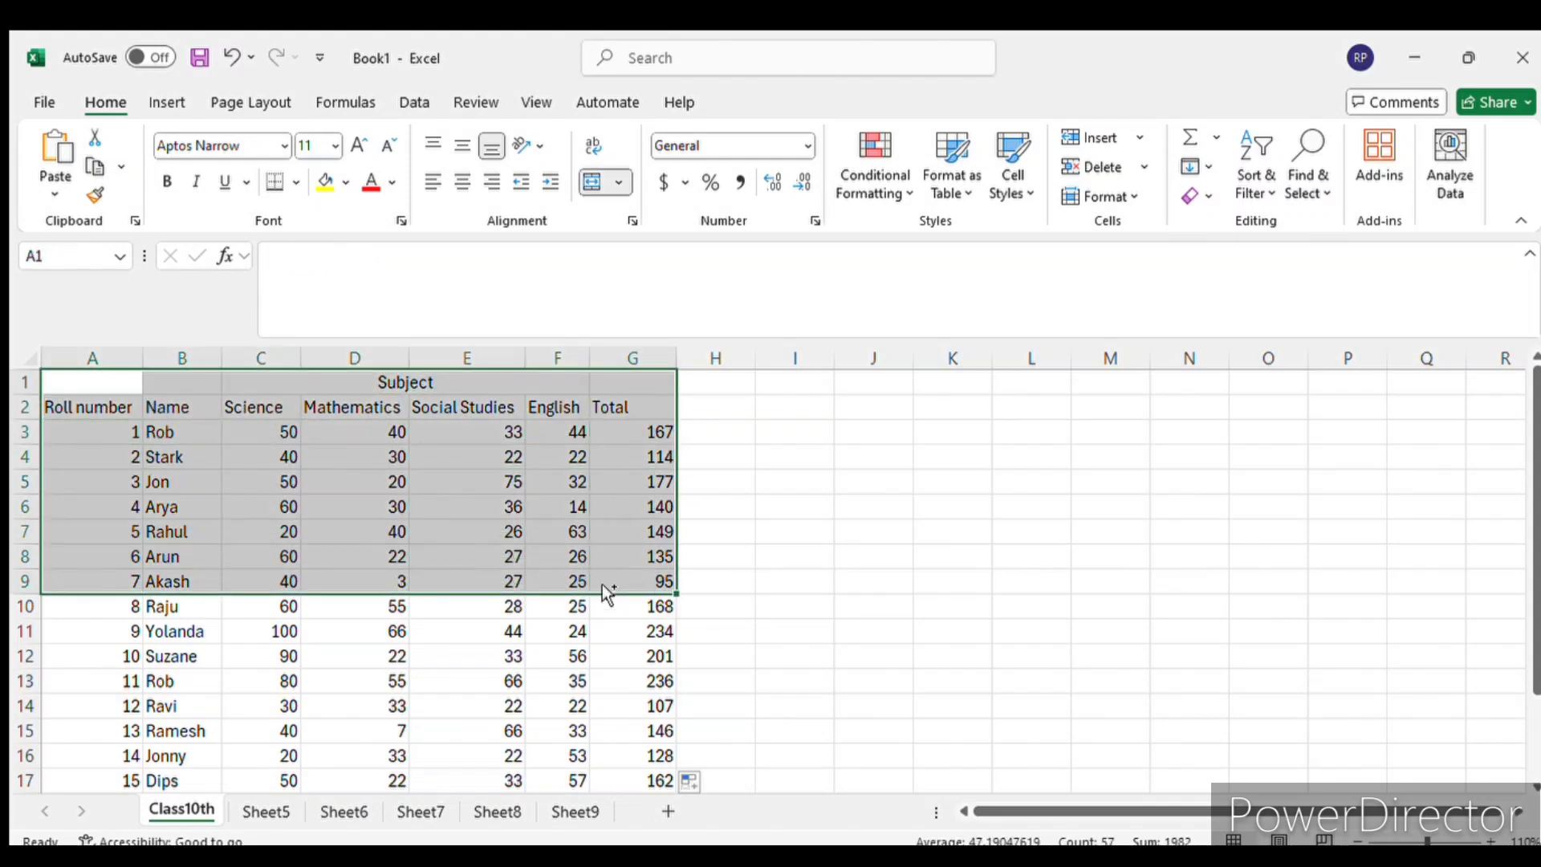
click(965, 572)
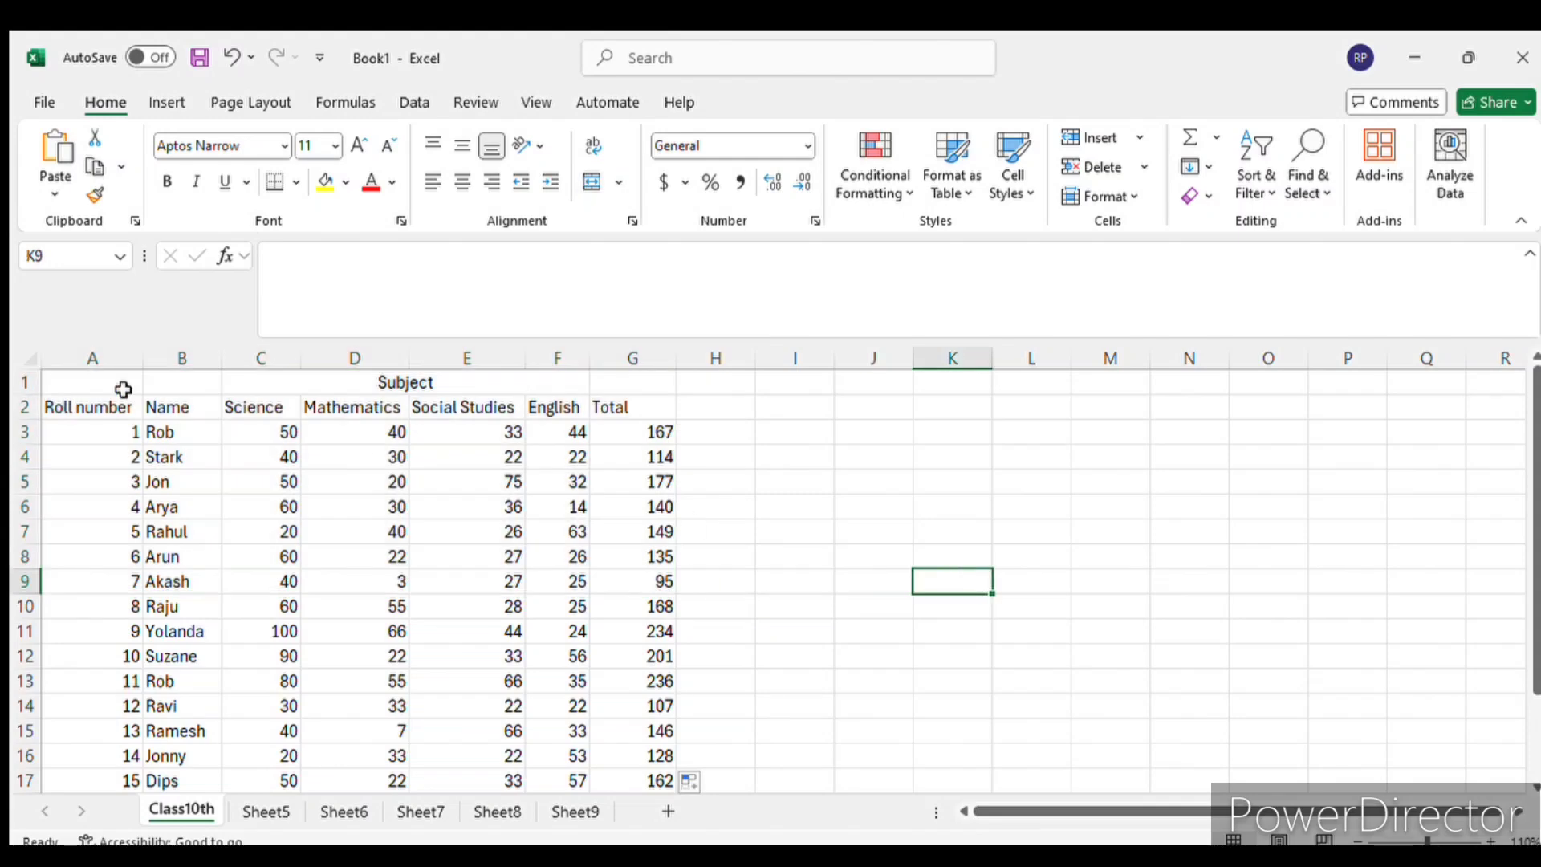
drag(119, 387, 657, 692)
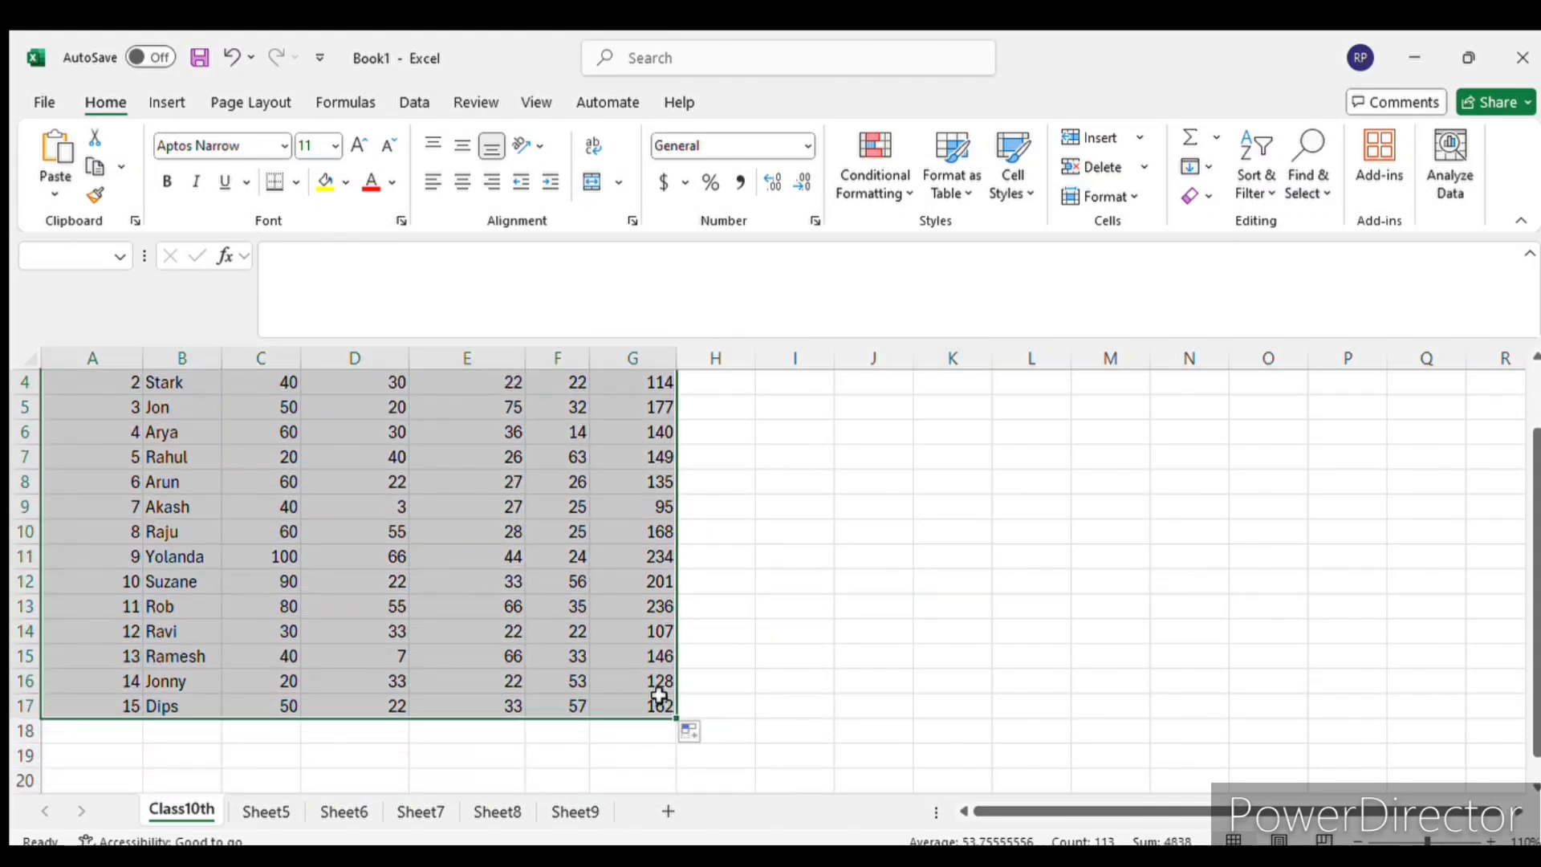
scroll(864, 533, up, 1)
click(844, 502)
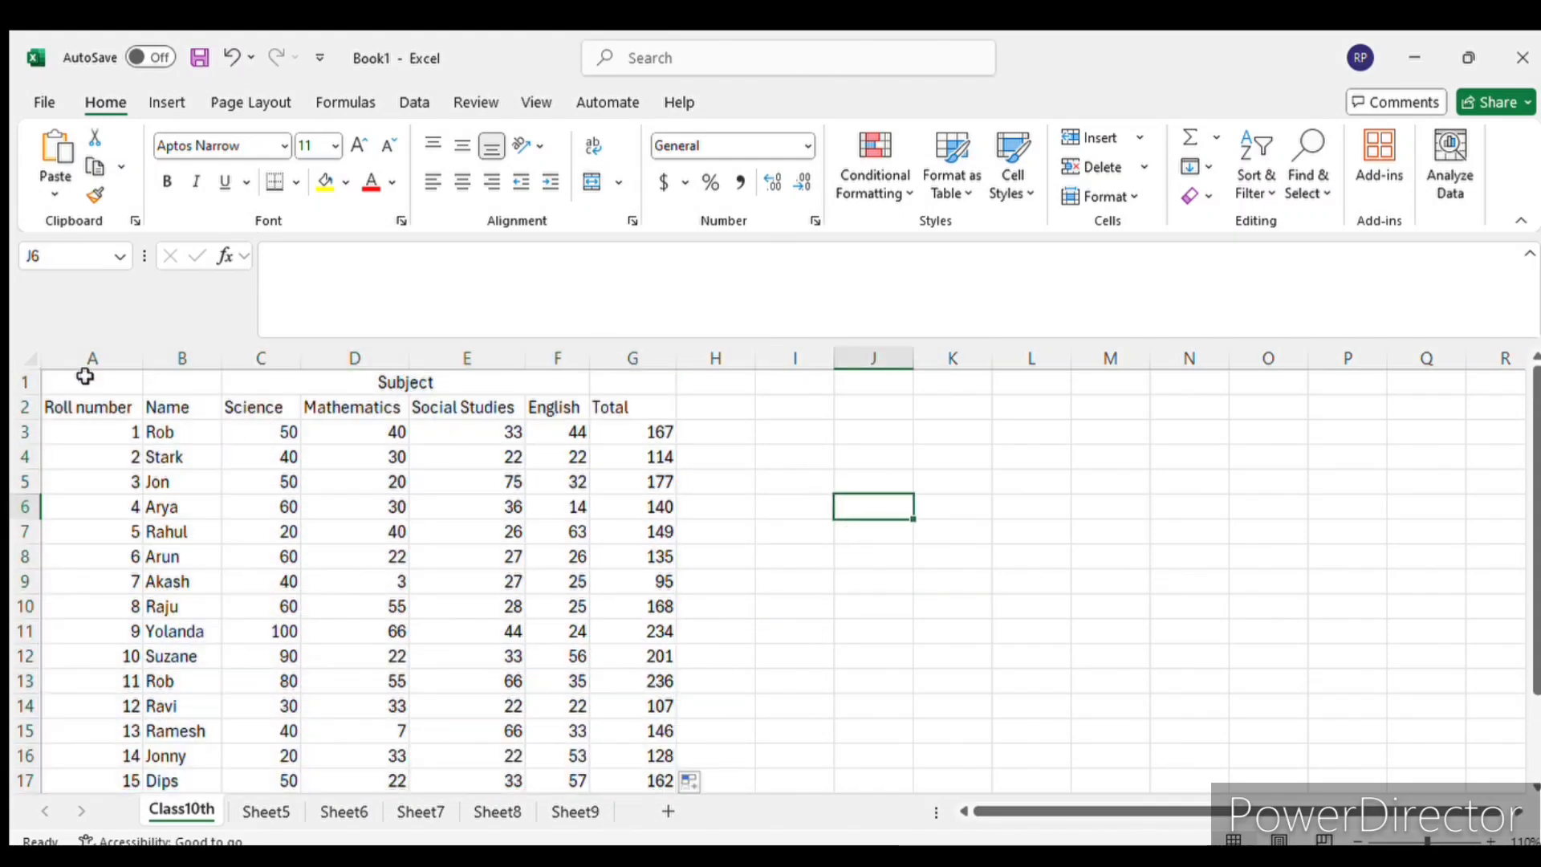
- Apply all borders to the whole marks table, A1 to G17
mouse_move(86, 377)
mouse_down()
mouse_move(481, 499)
mouse_move(585, 482)
mouse_move(638, 428)
mouse_move(653, 374)
mouse_move(80, 383)
mouse_up()
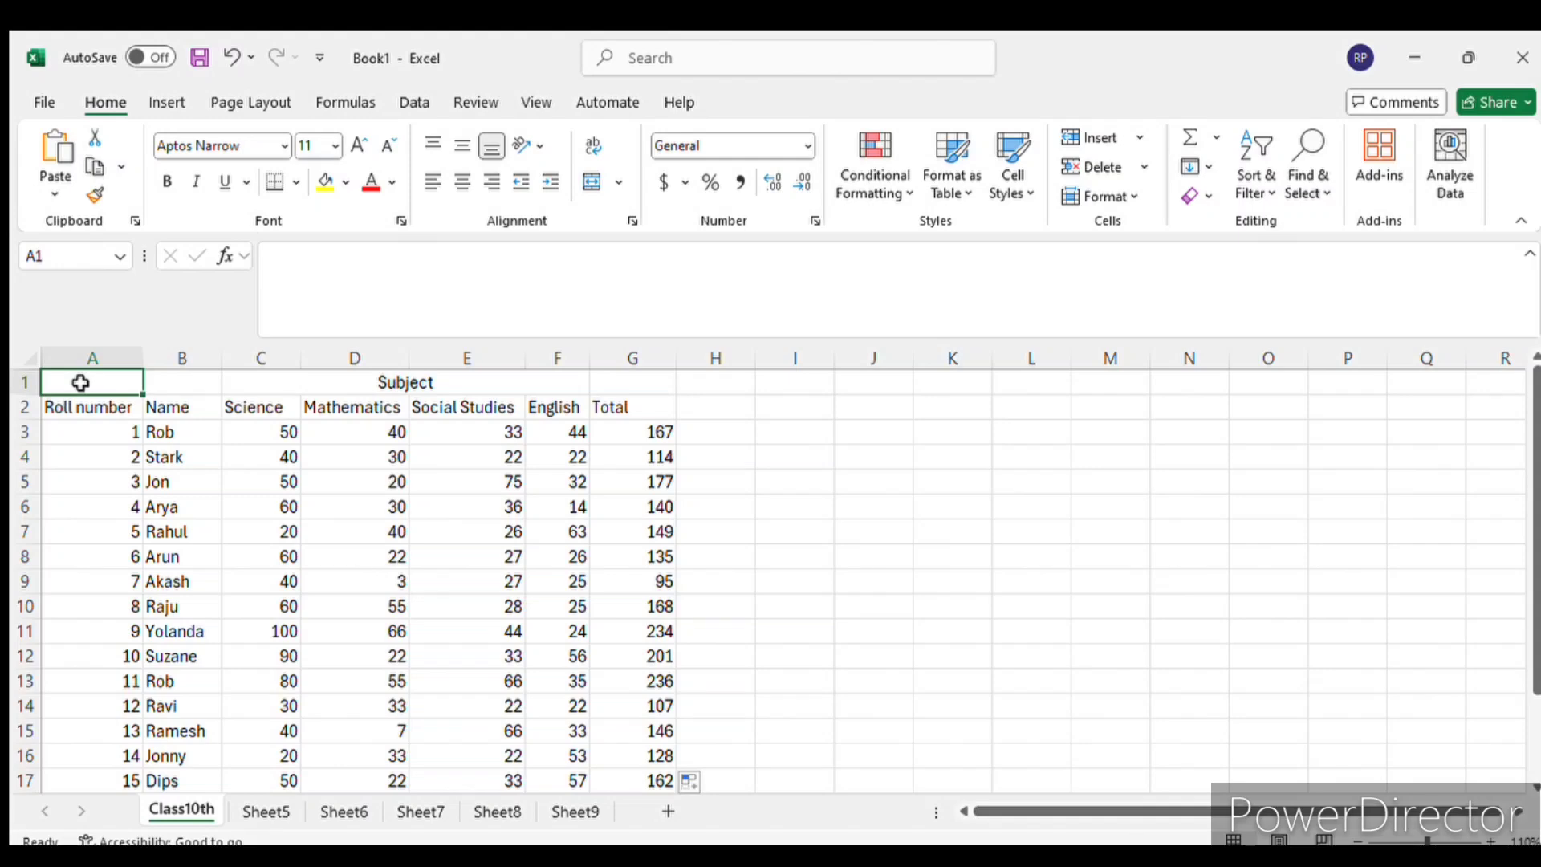
key(shift+Right)
key(shift+Right)
key(shift+Right)
key(shift+Right)
key(shift+Right)
key(shift+Right)
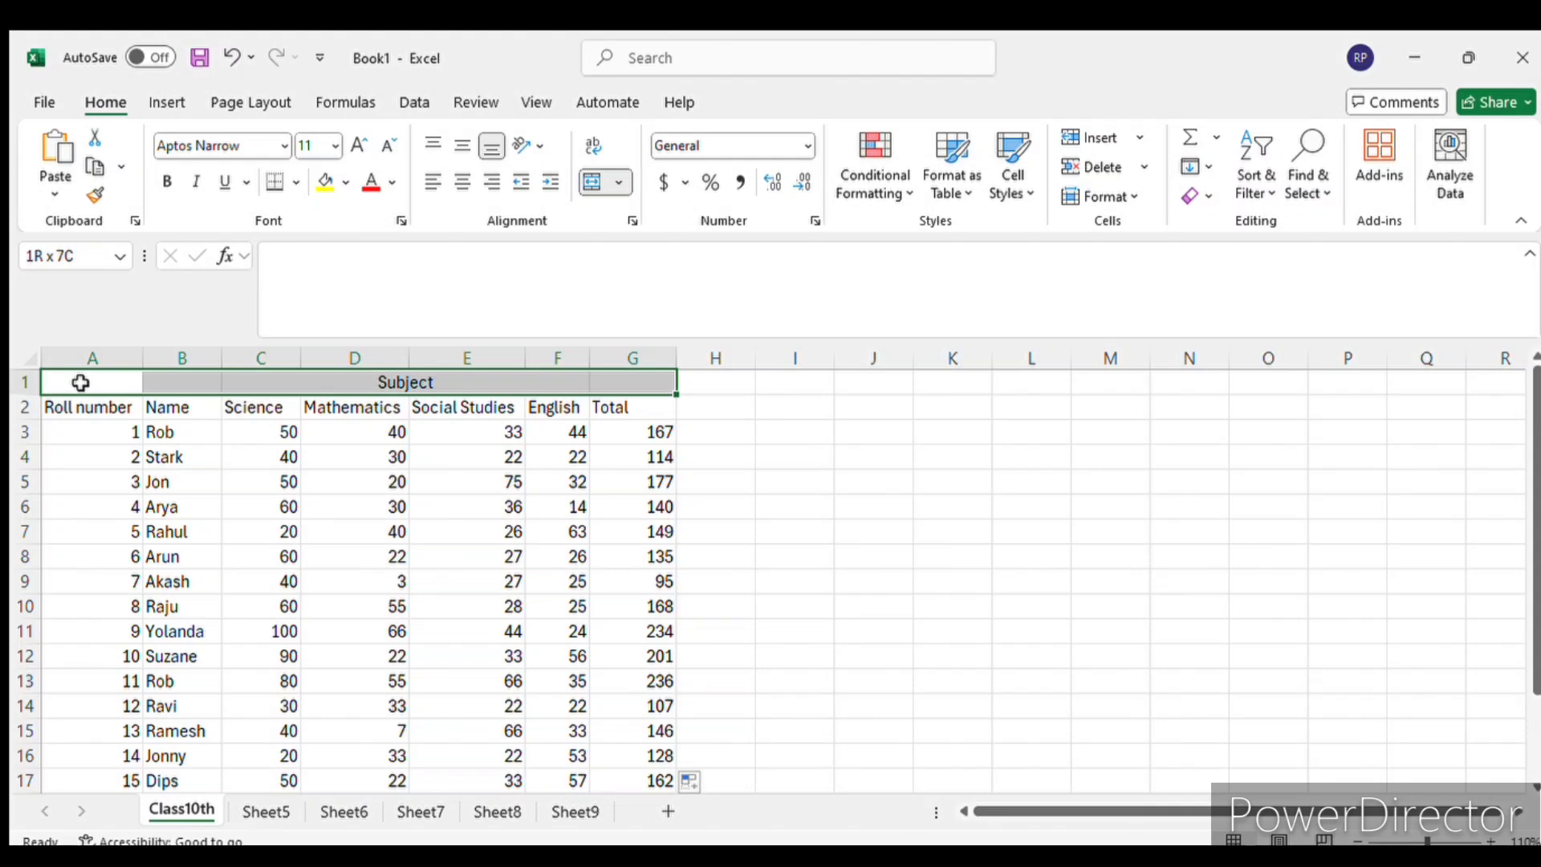
key(shift+Down)
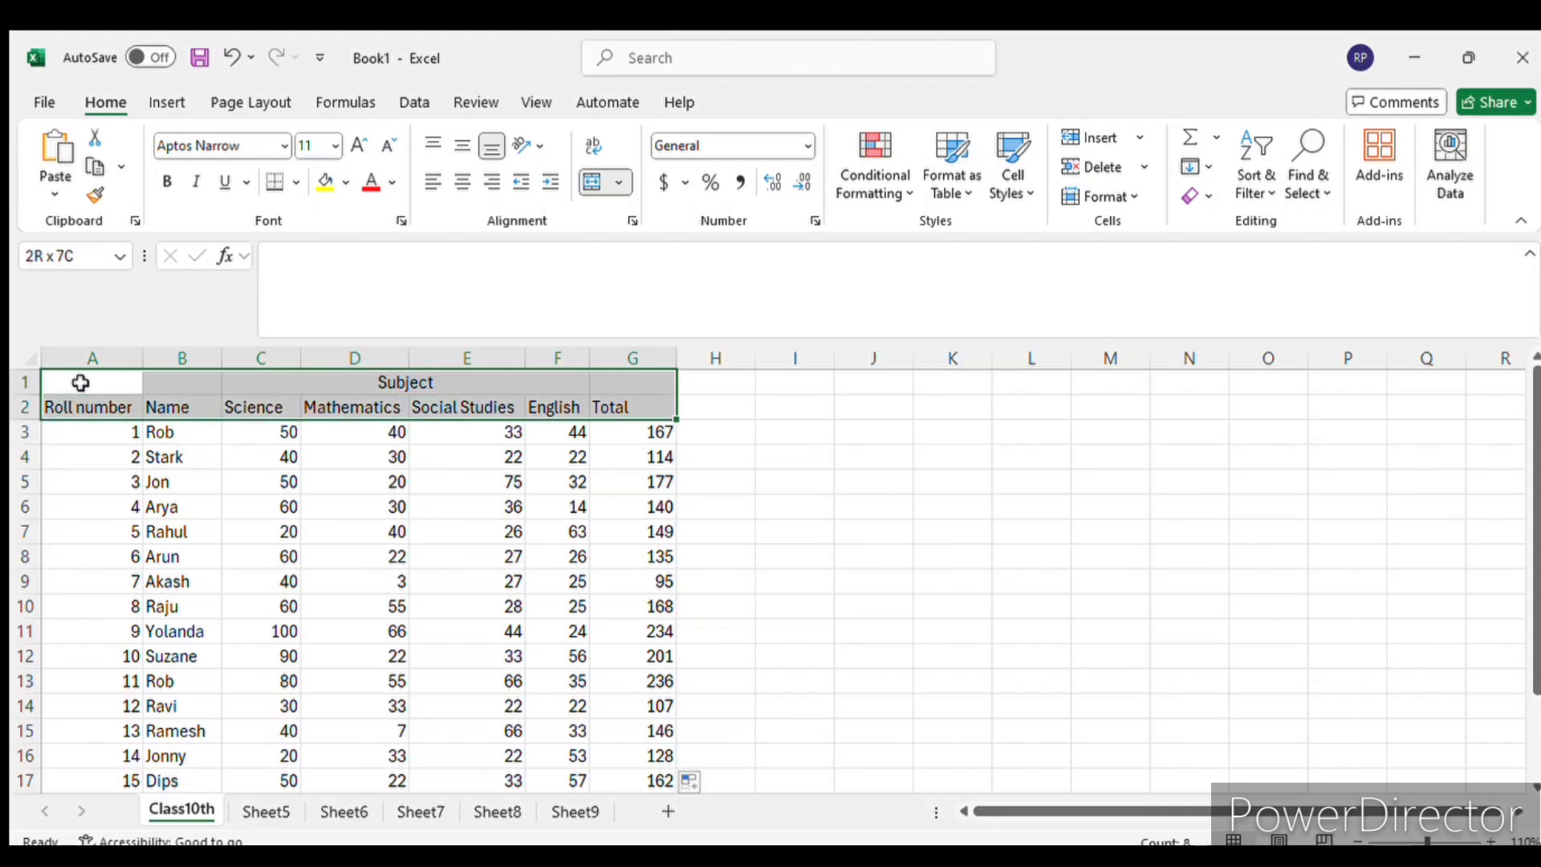
key(ctrl+shift+Down)
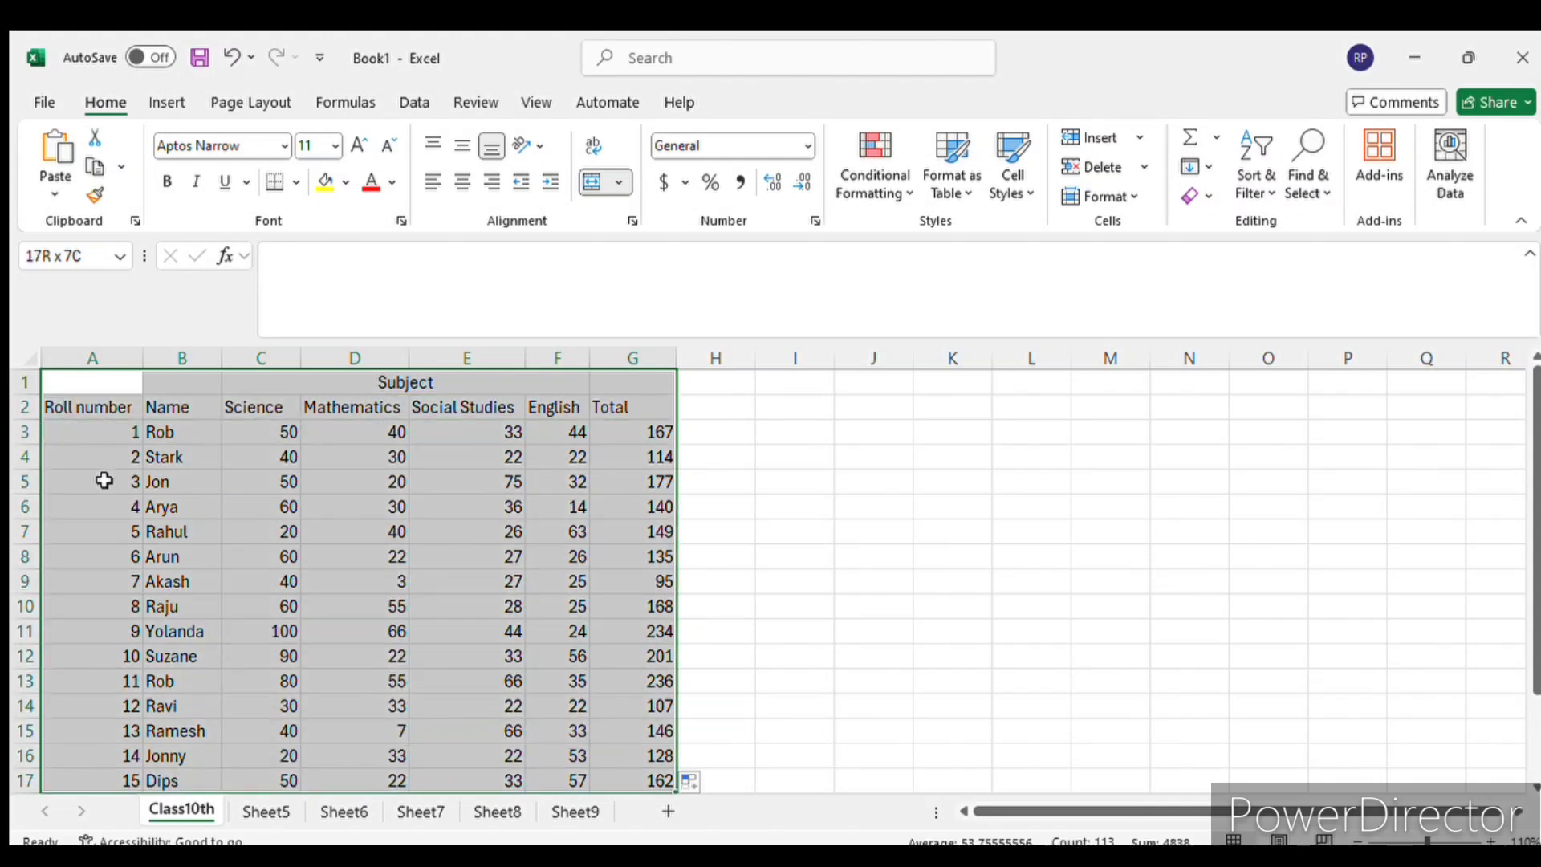
scroll(106, 513, down, 2)
scroll(798, 543, up, 2)
click(294, 187)
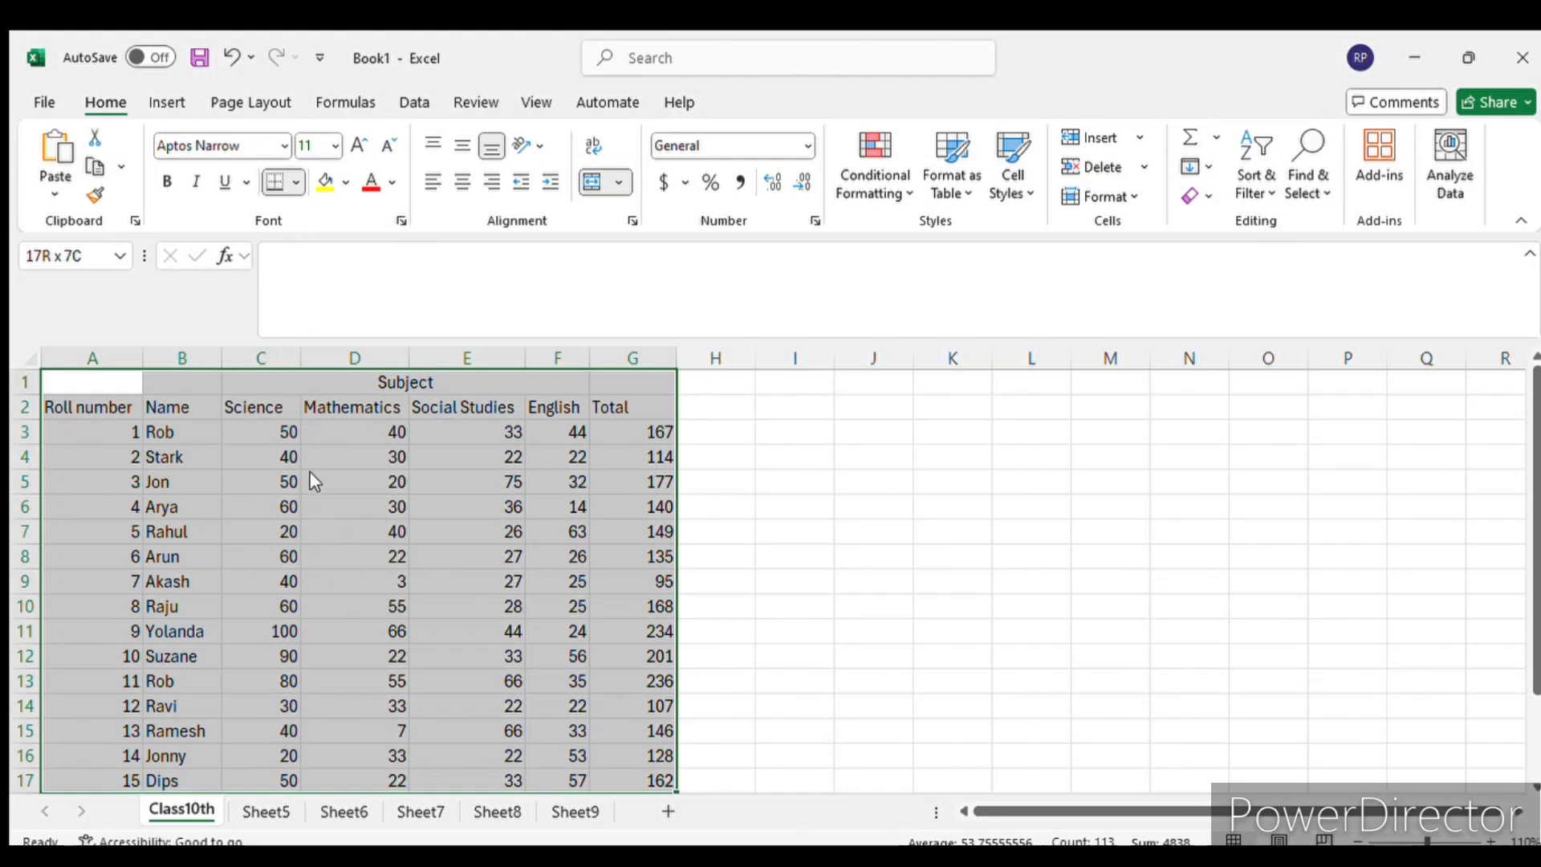
click(321, 398)
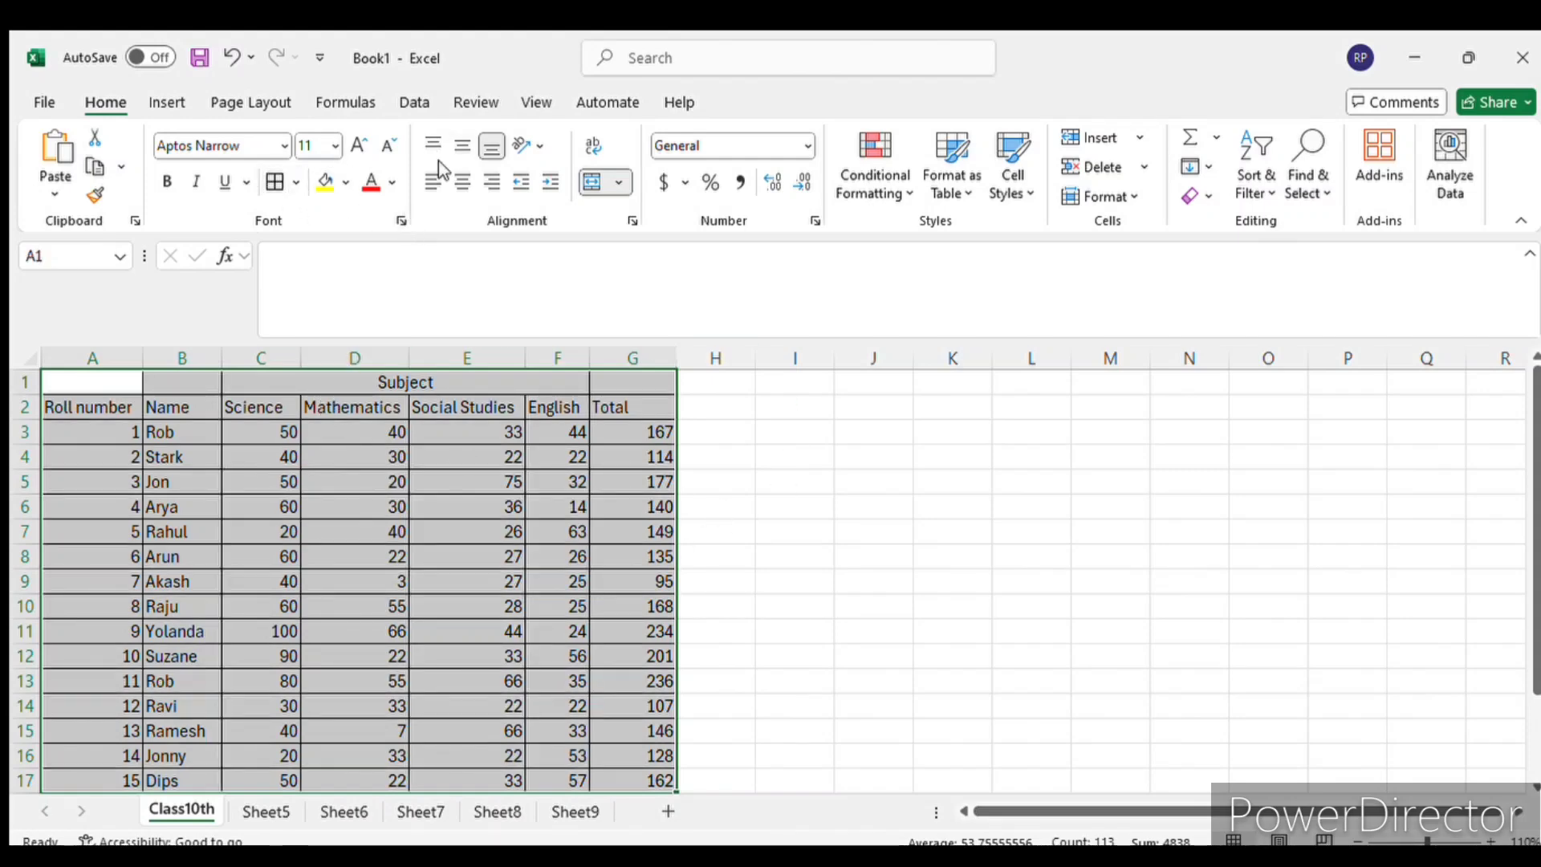
scroll(427, 628, down, 3)
scroll(426, 626, up, 3)
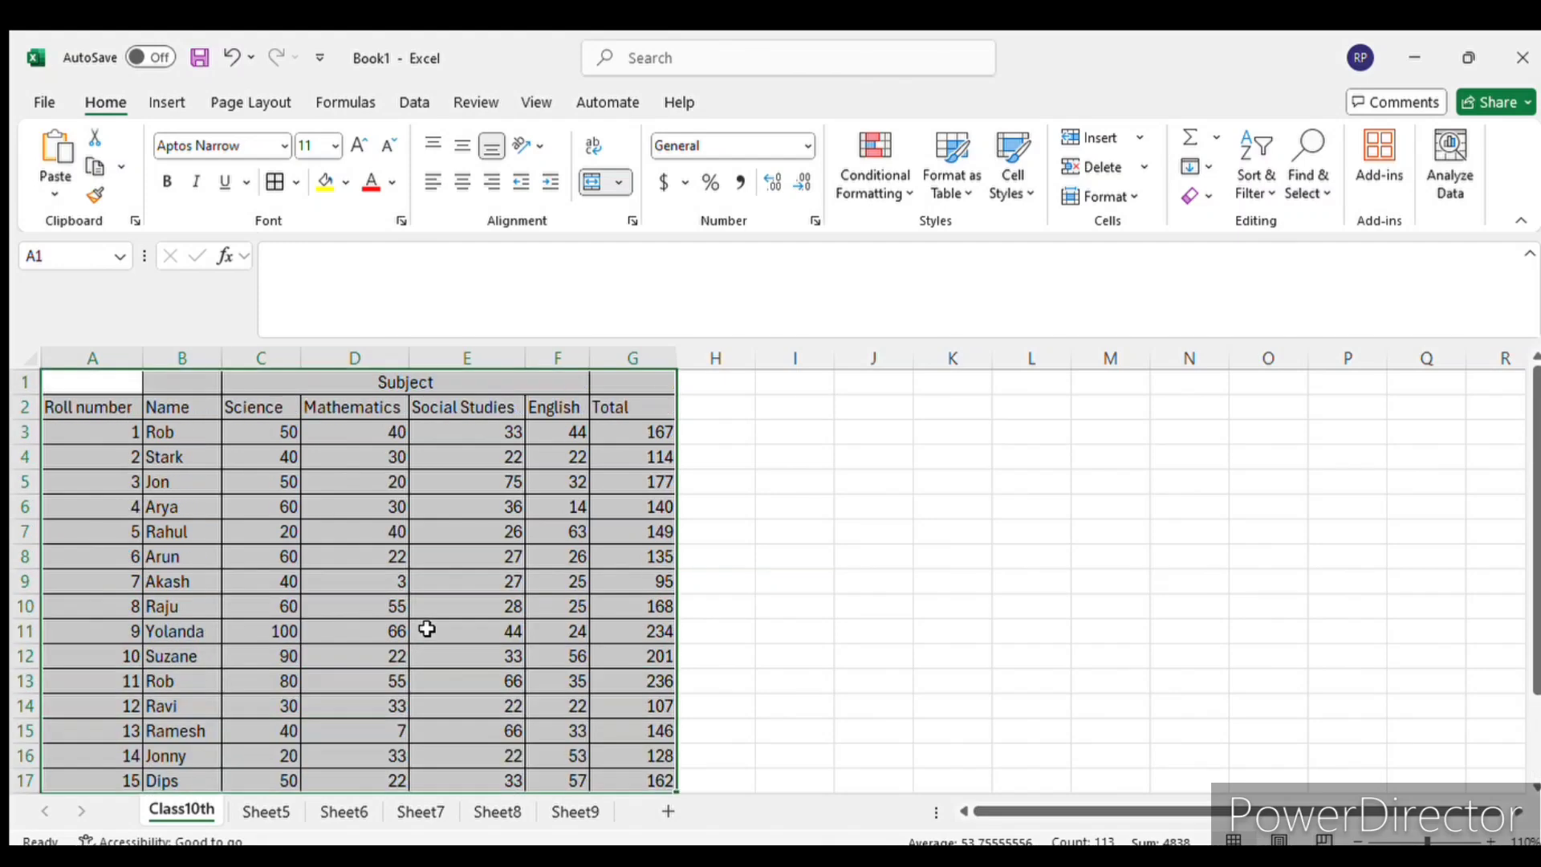
click(948, 522)
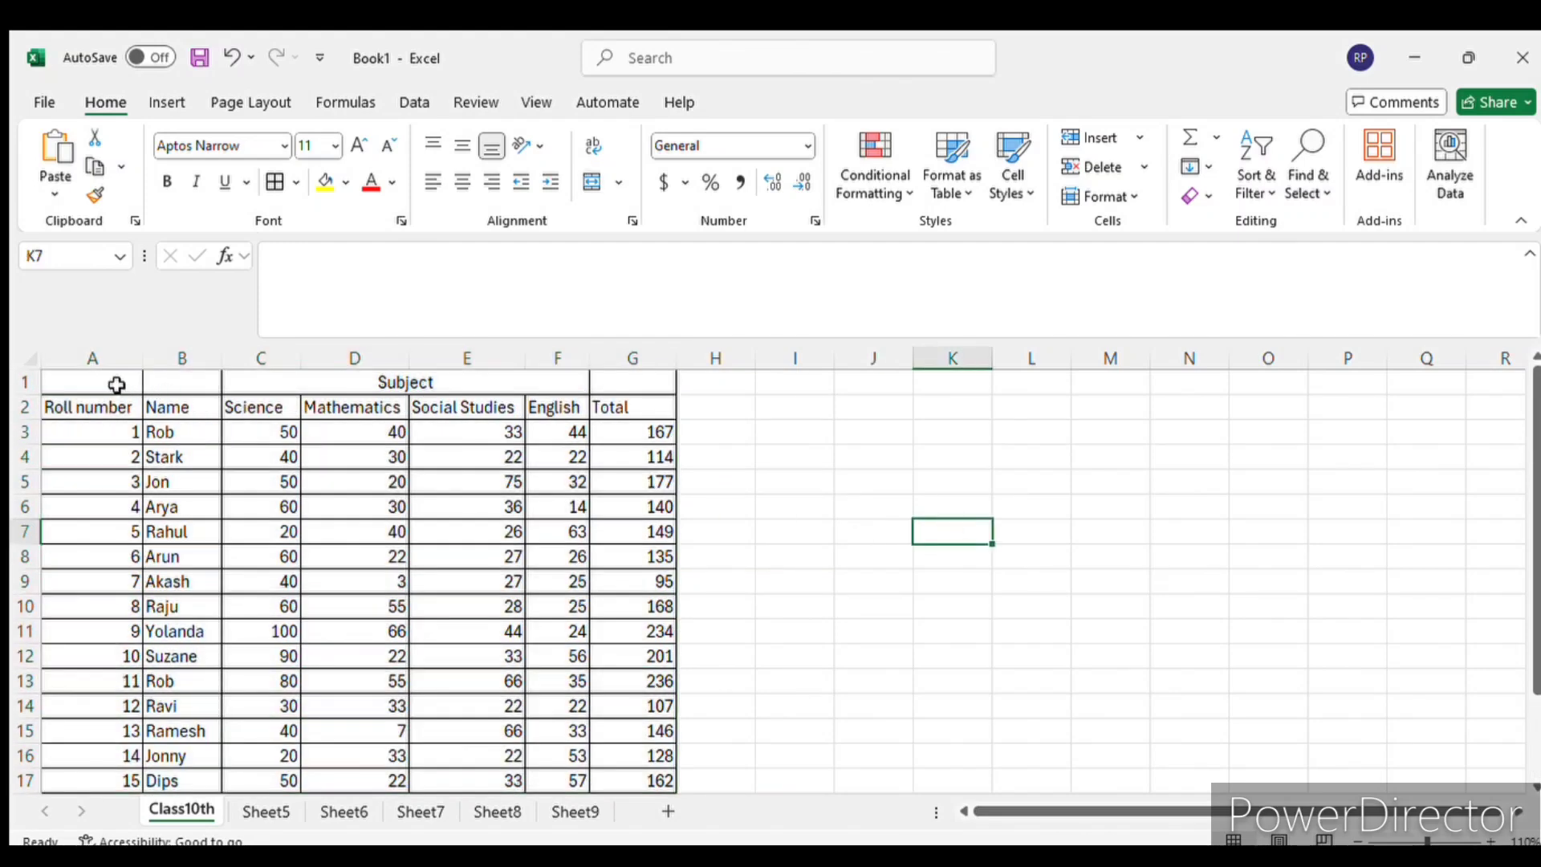
- Middle-align and horizontally centre the contents of the whole marks table, A1 to G17
drag(117, 386, 624, 601)
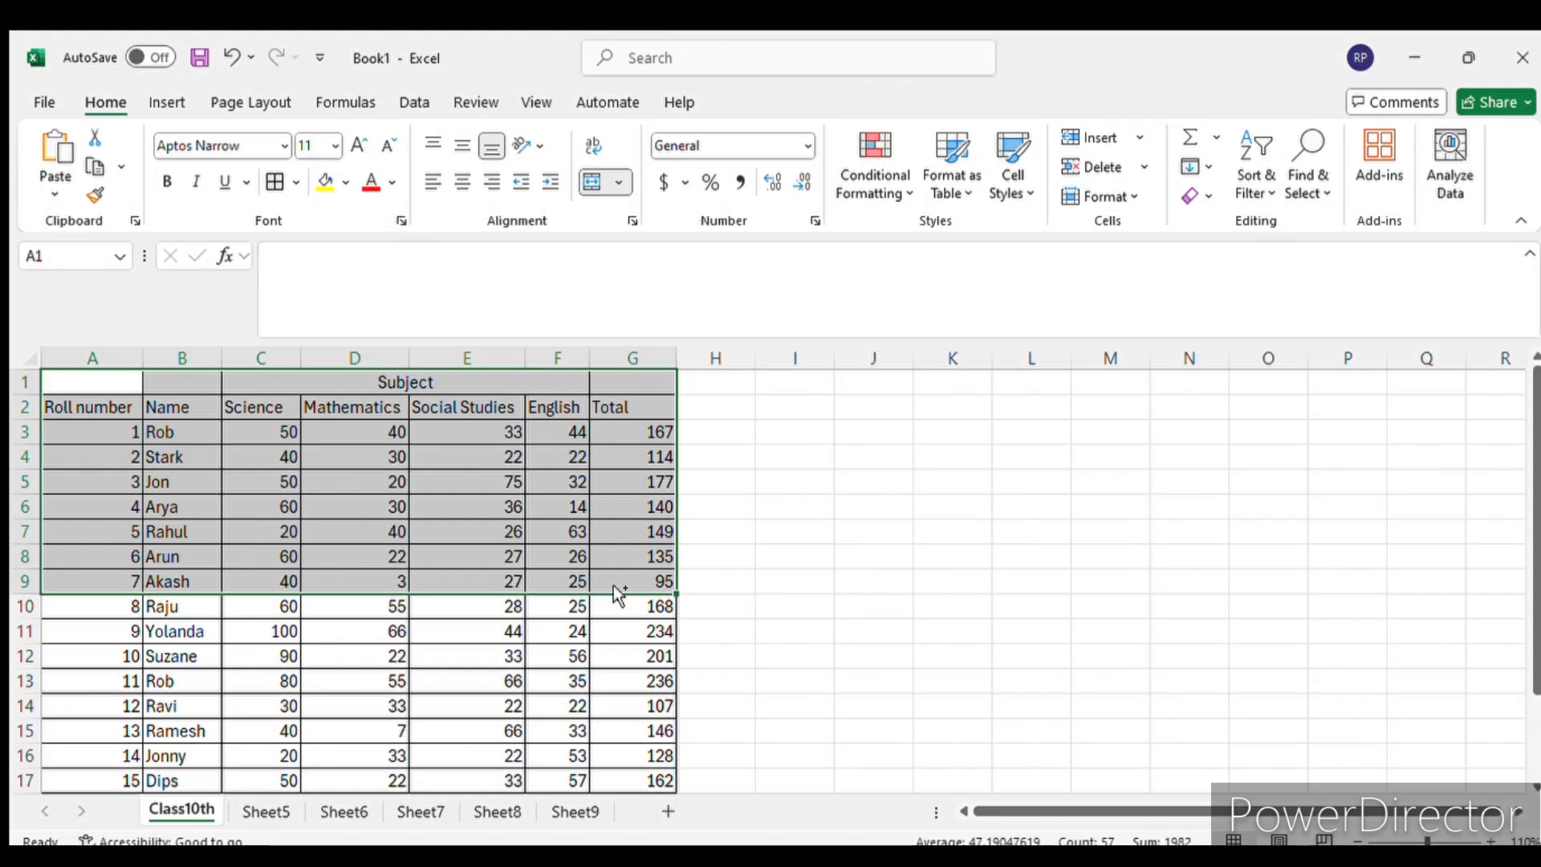
key(ctrl+shift+Down)
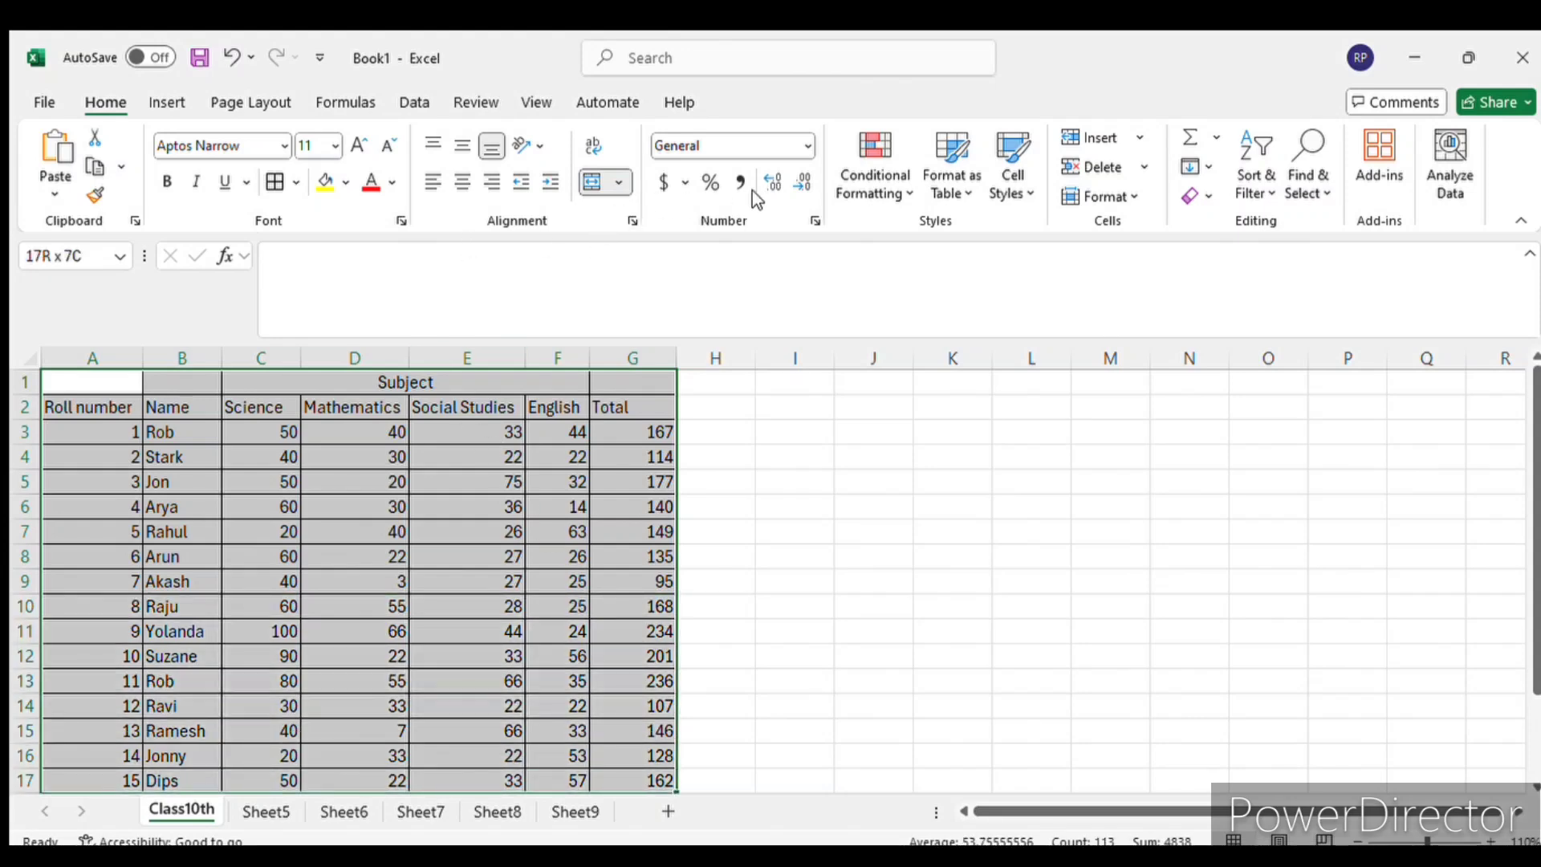
click(461, 145)
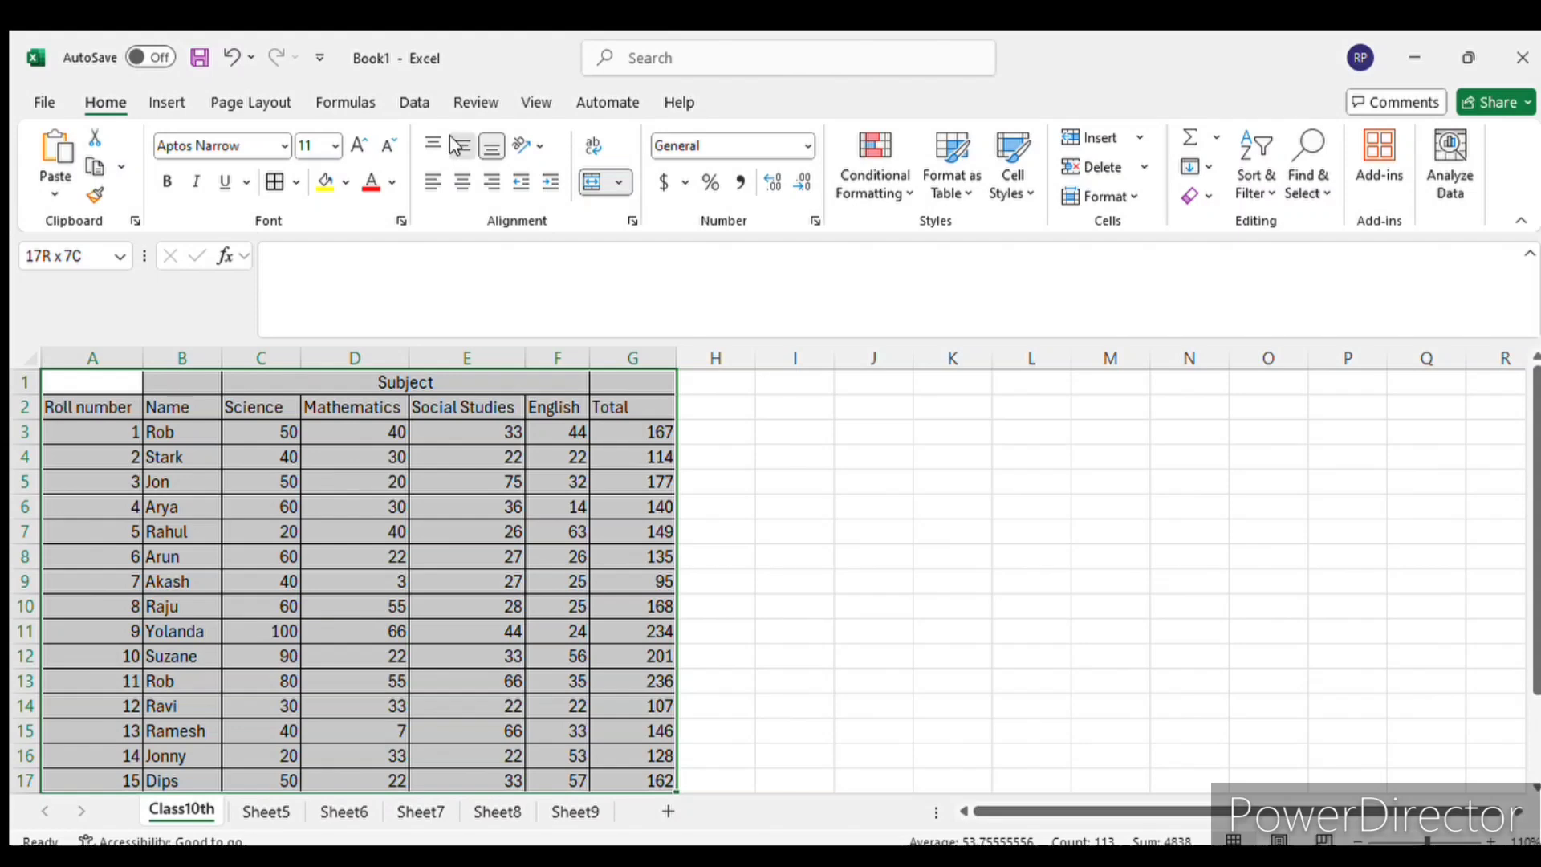
click(463, 183)
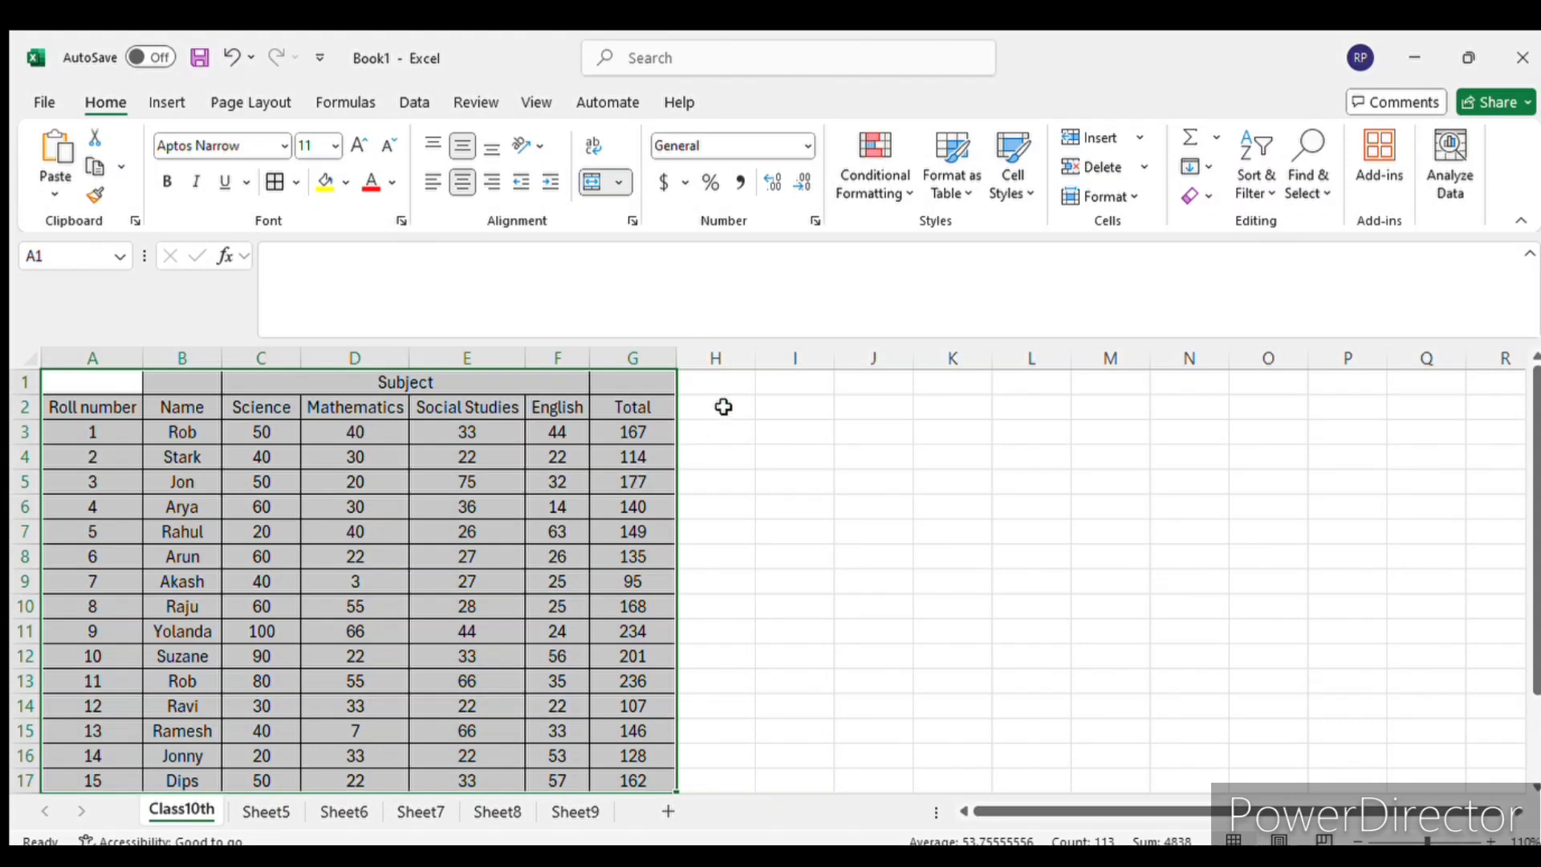
click(261, 506)
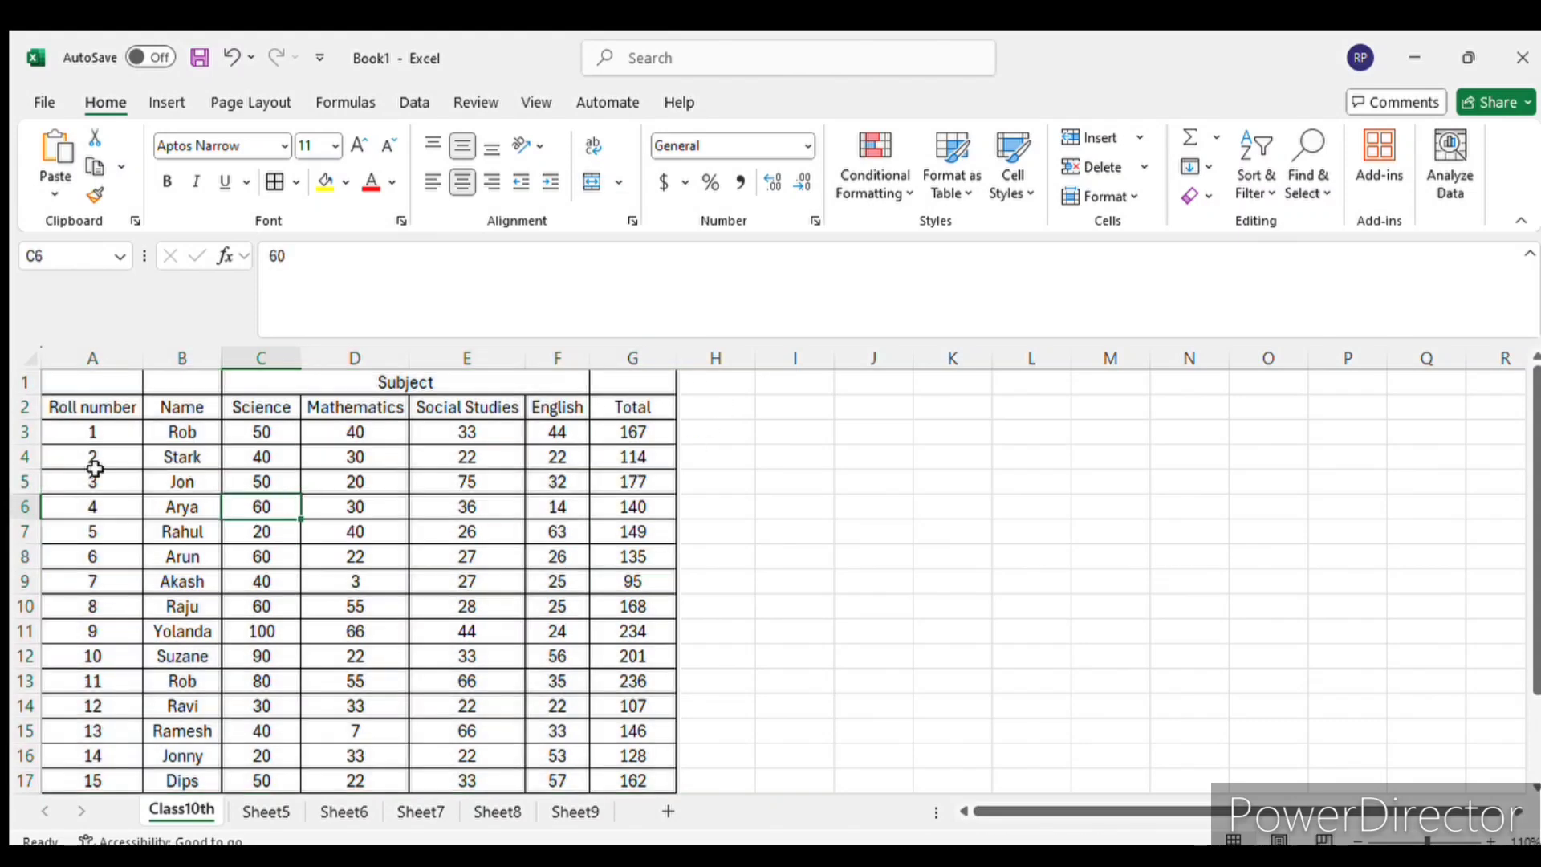
- Increase the height of row 2, the column headings row, to about three times that of the other rows
drag(41, 420, 38, 469)
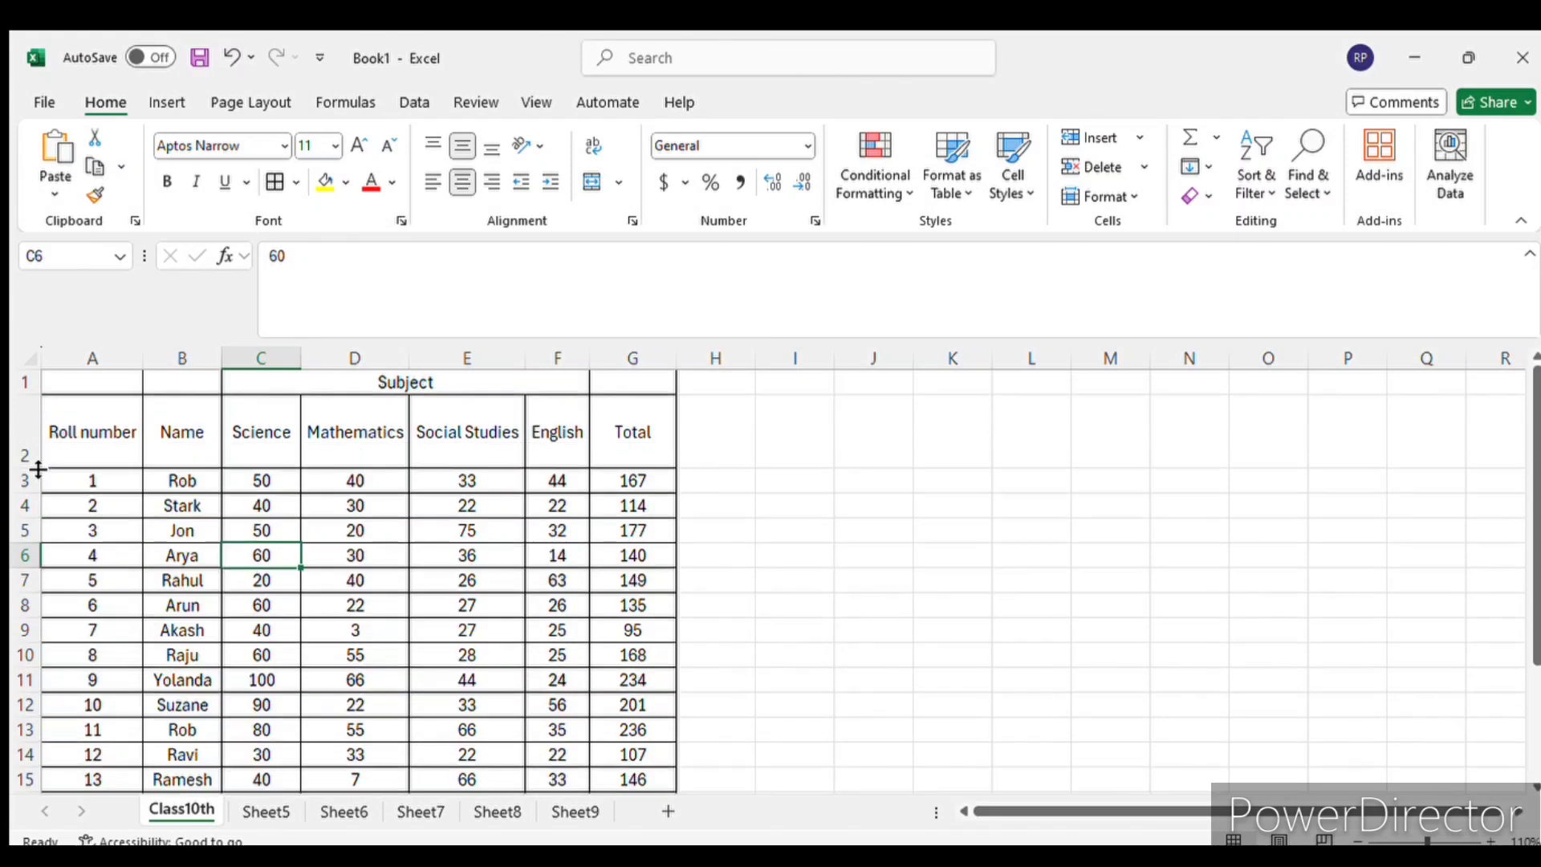
- Try top and bottom vertical alignment on the Roll number heading in A2, ending on middle alignment
click(103, 435)
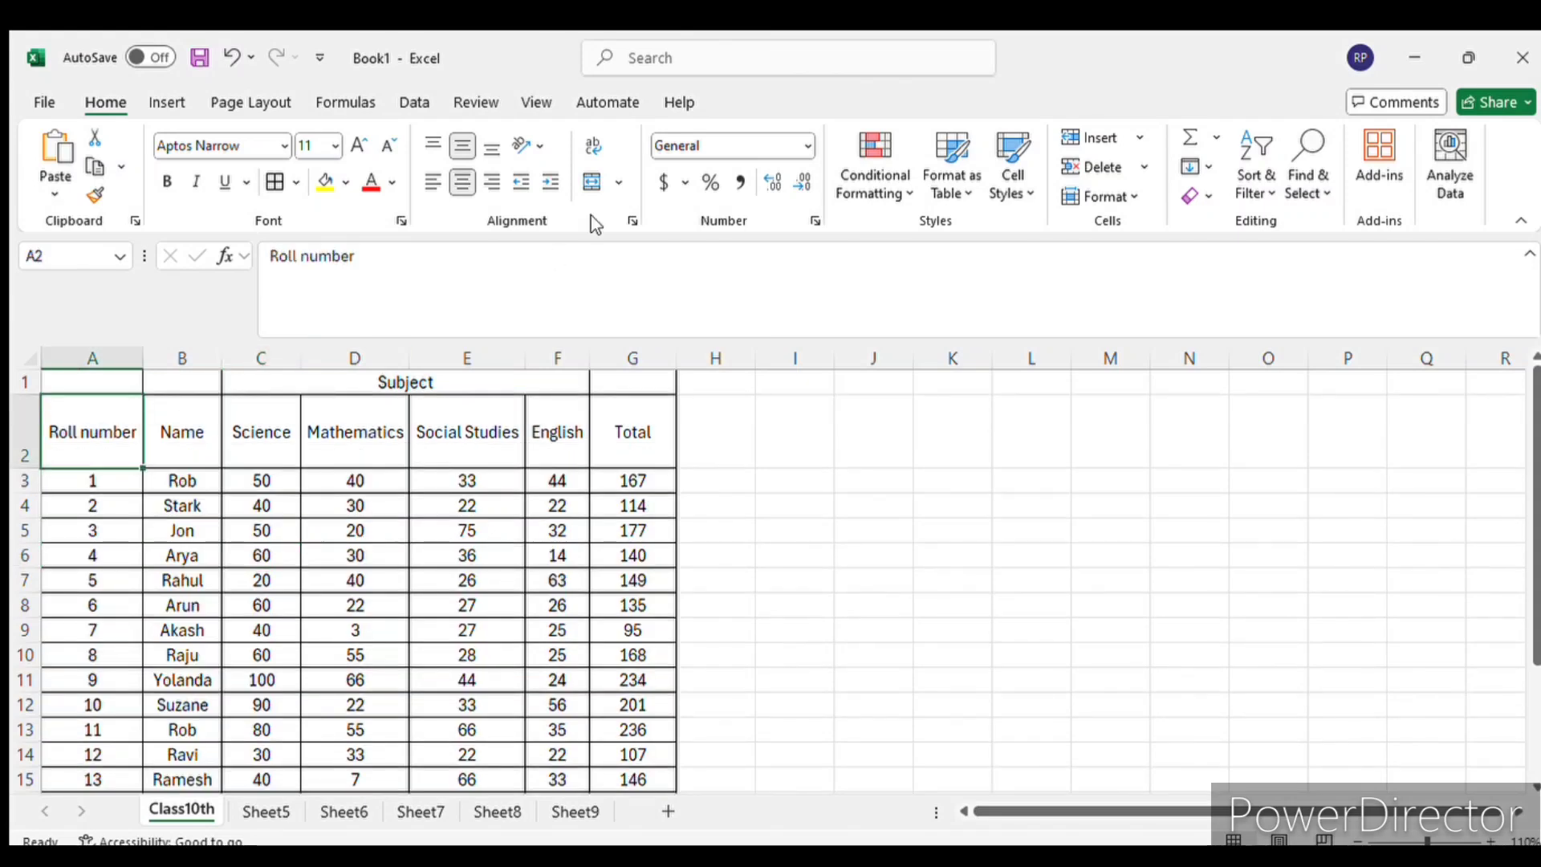
click(425, 145)
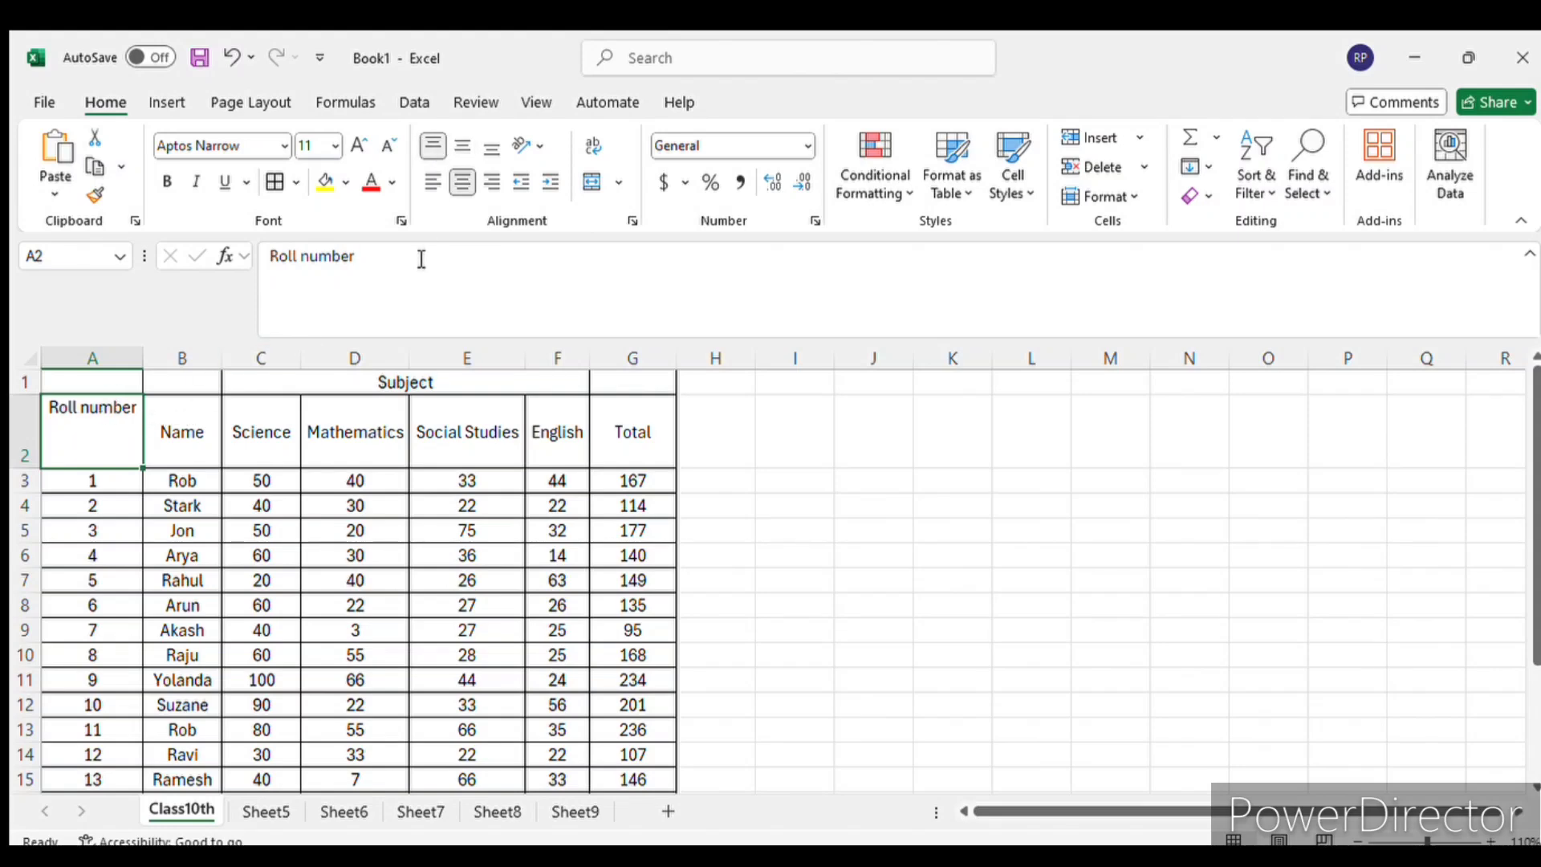
click(462, 145)
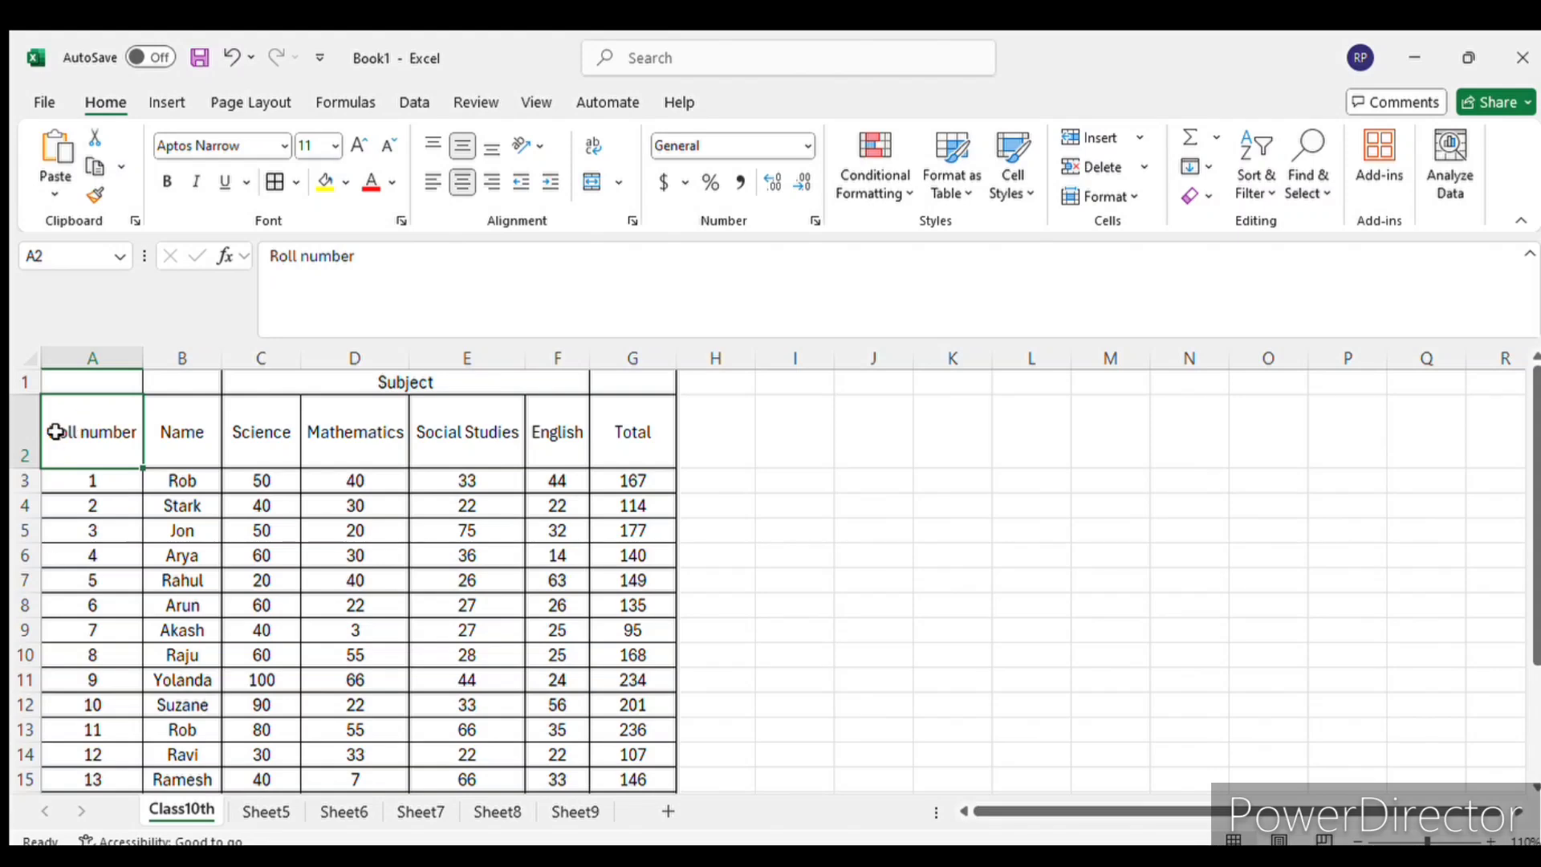
click(492, 145)
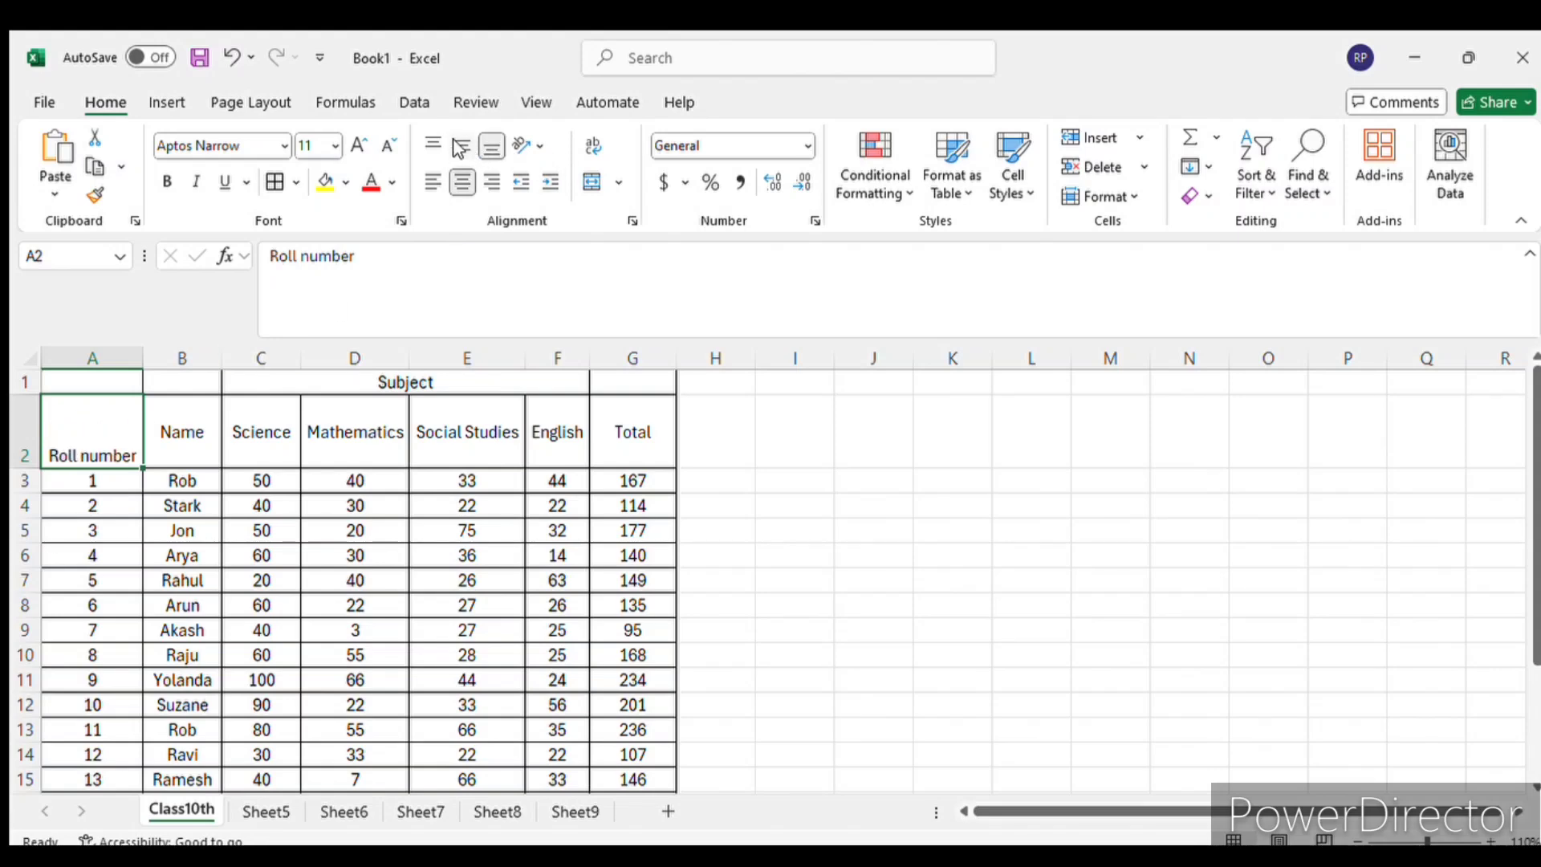
click(461, 146)
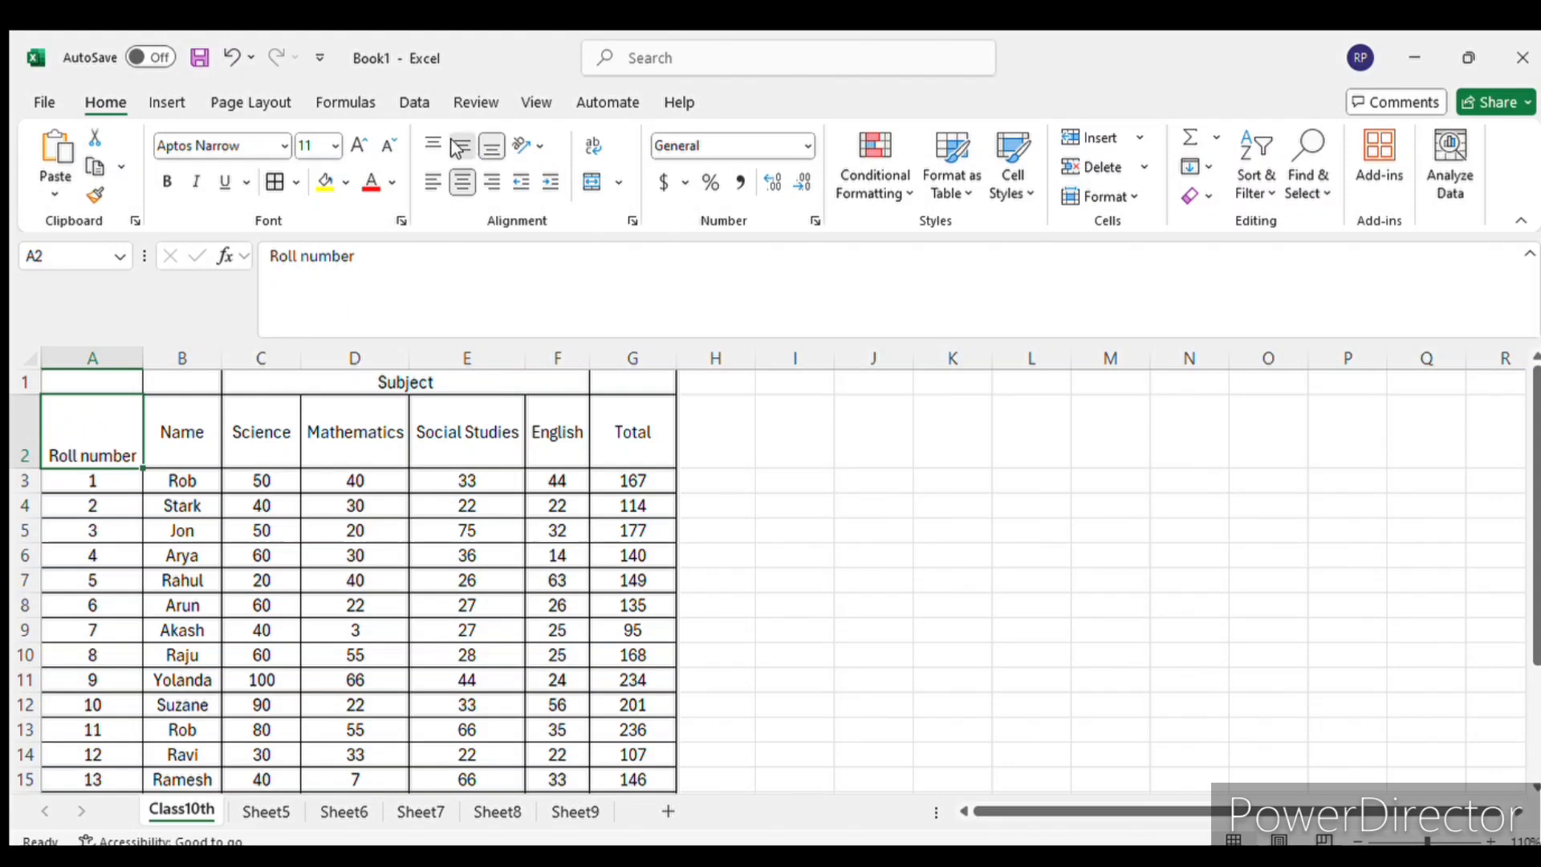
- Try left and right alignment on the Roll number heading in a widened column A, ending centred with the column autofitted
click(427, 184)
drag(143, 358, 333, 358)
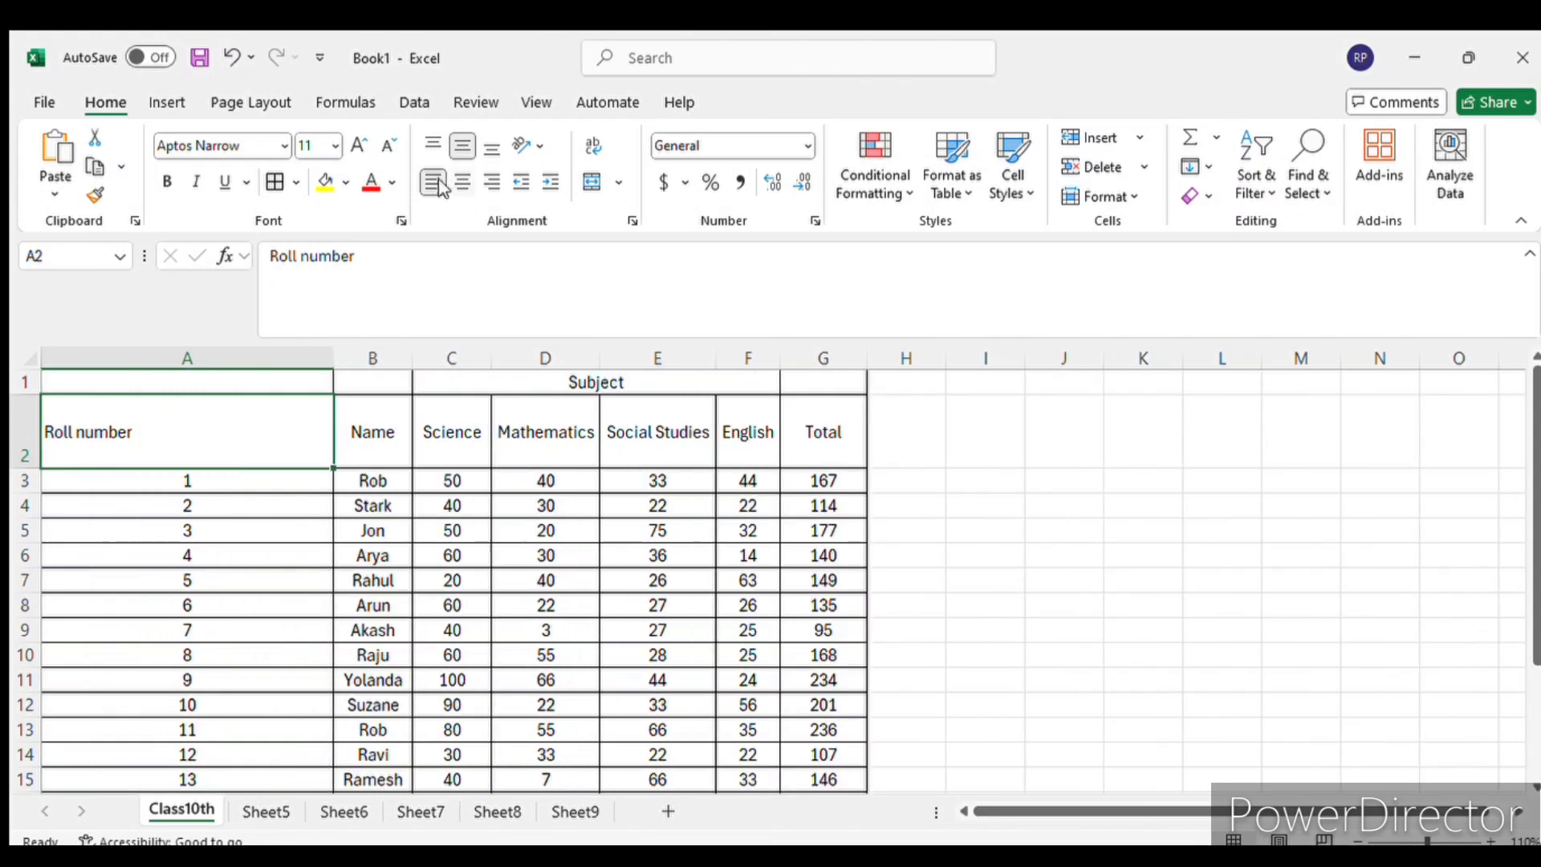
click(463, 183)
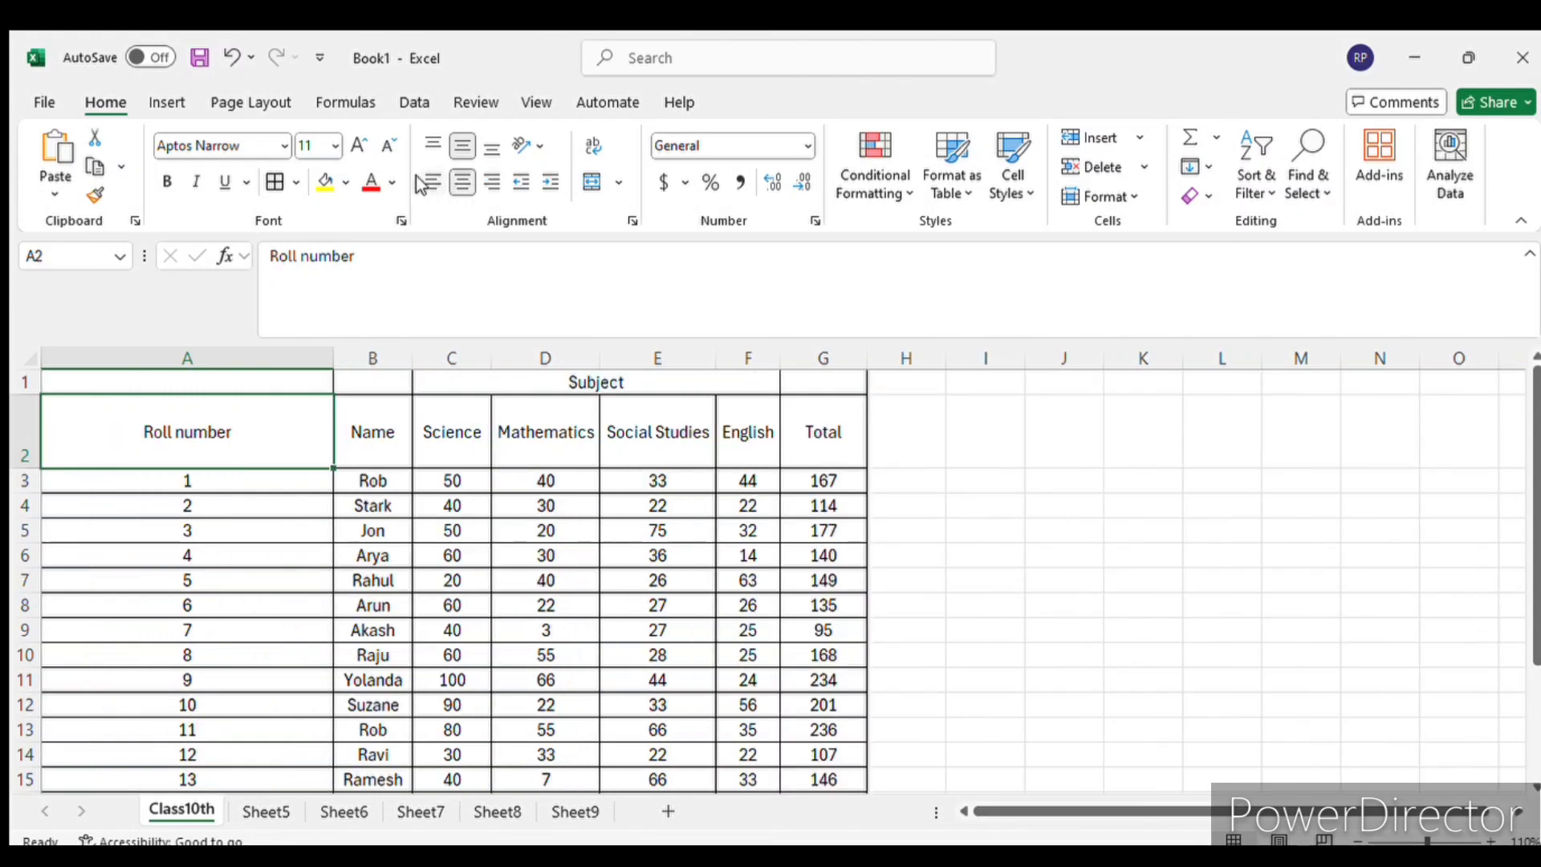
click(422, 183)
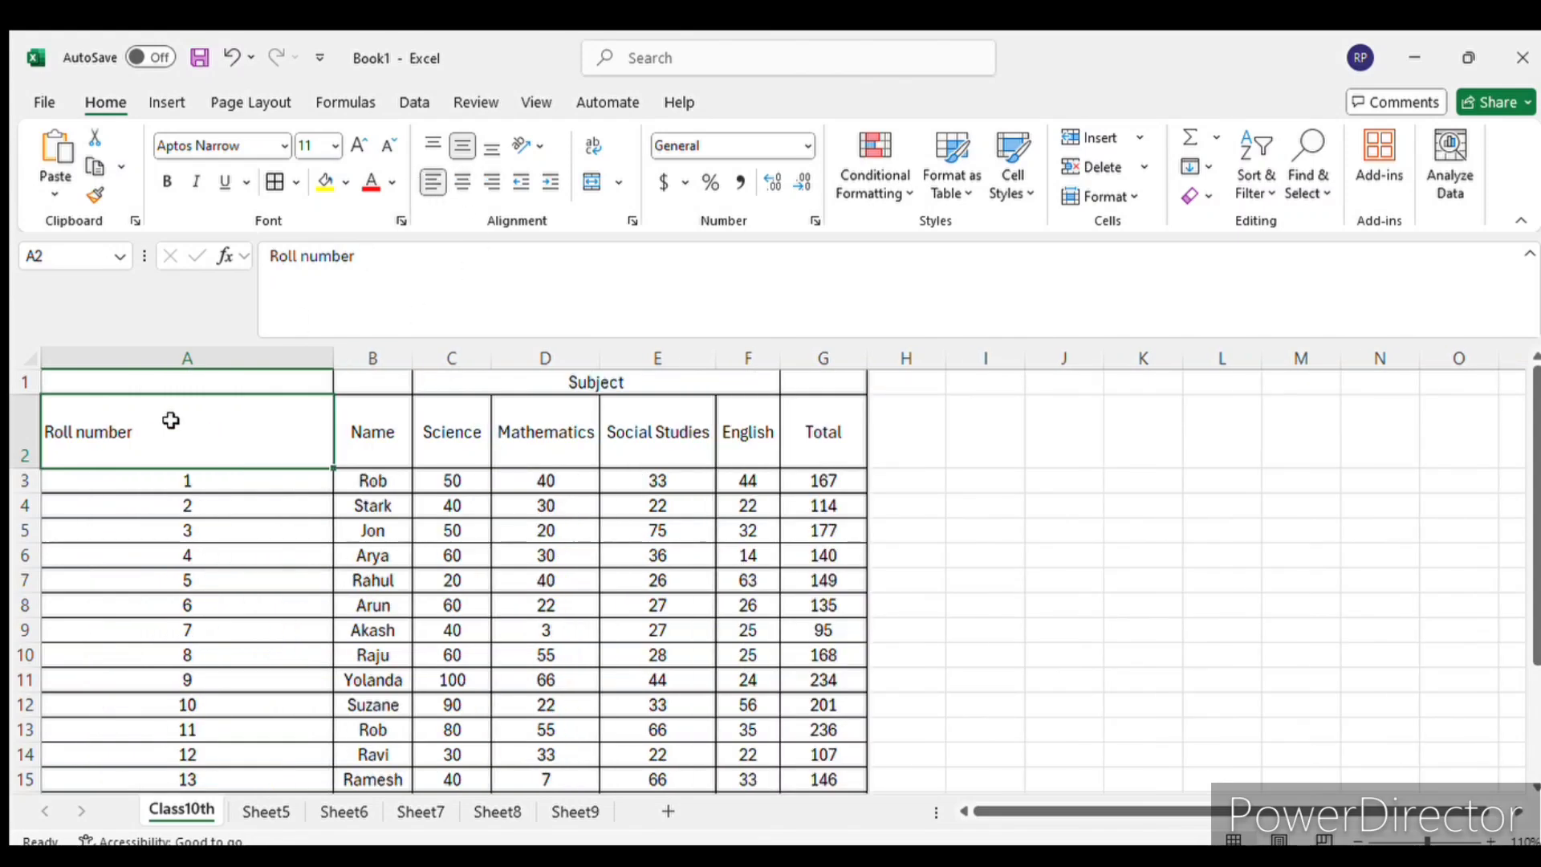
click(467, 183)
click(492, 183)
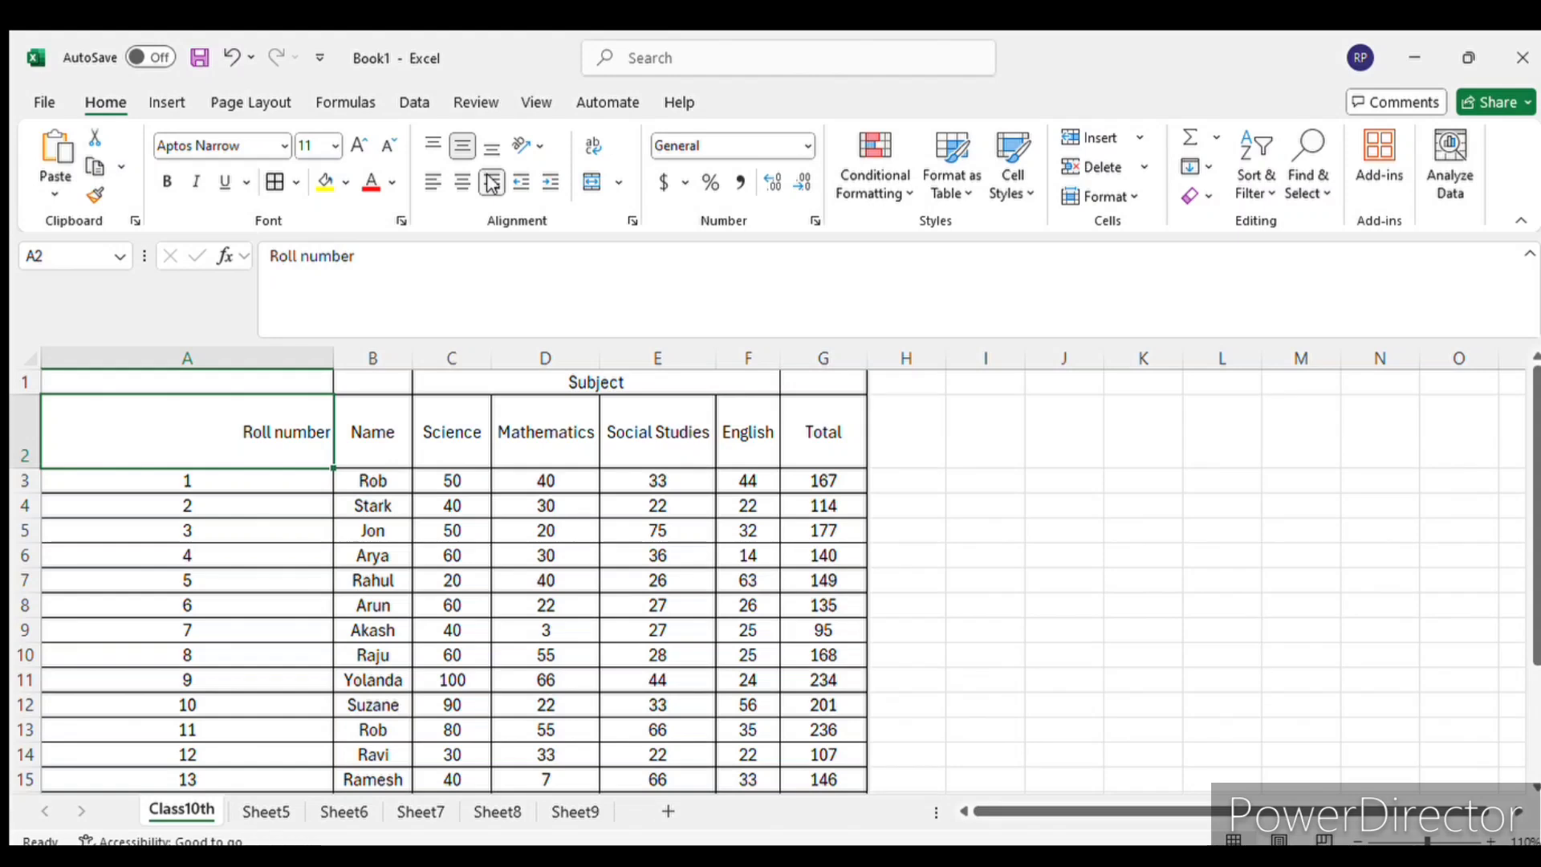
click(463, 182)
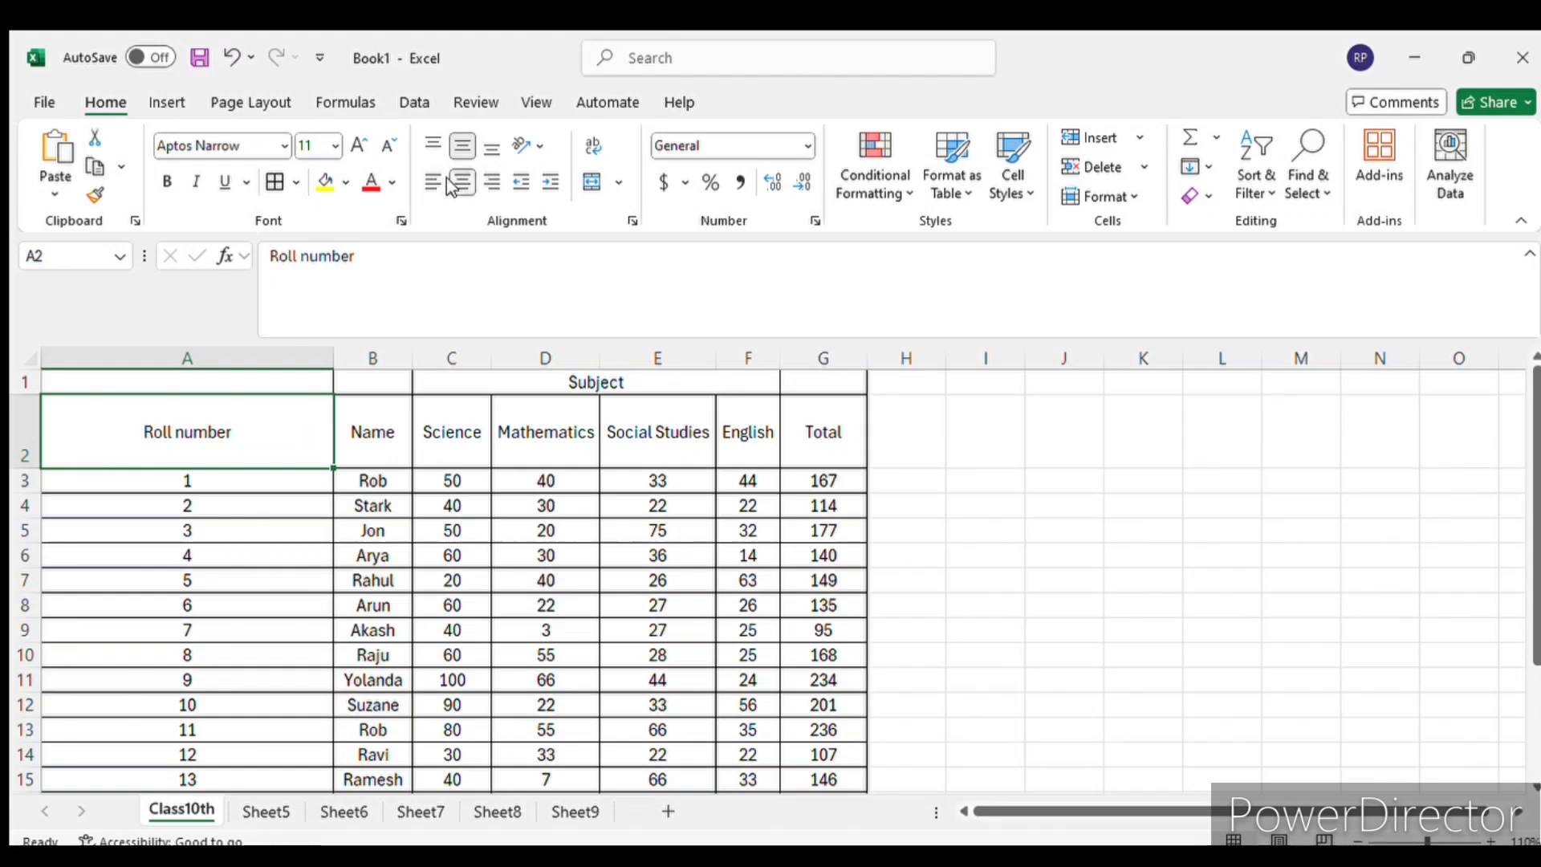
double_click(334, 358)
click(614, 558)
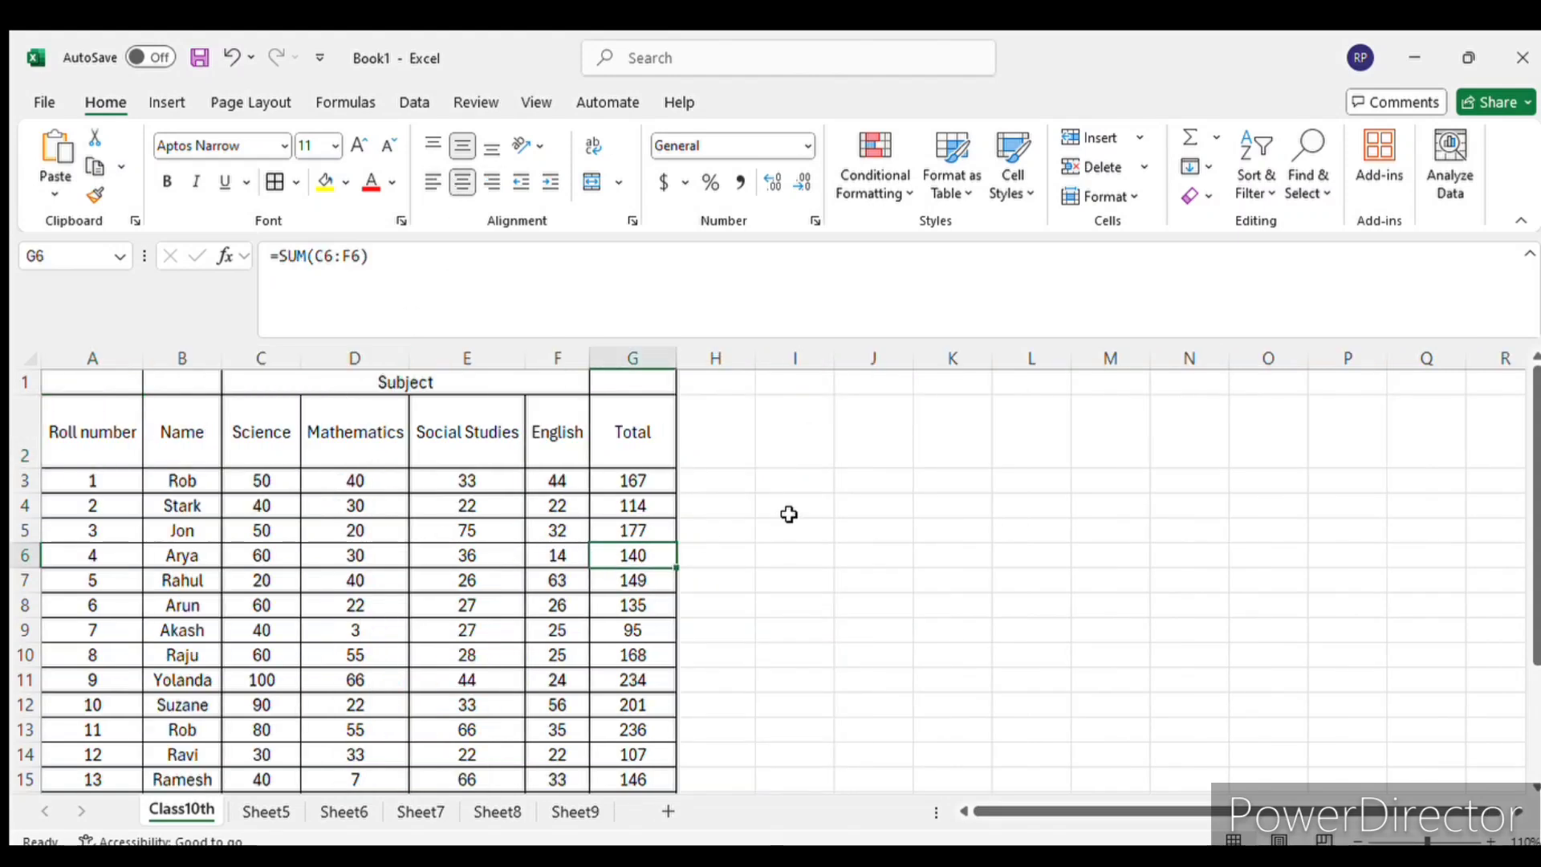
drag(81, 384, 592, 626)
key(ctrl+shift+Down)
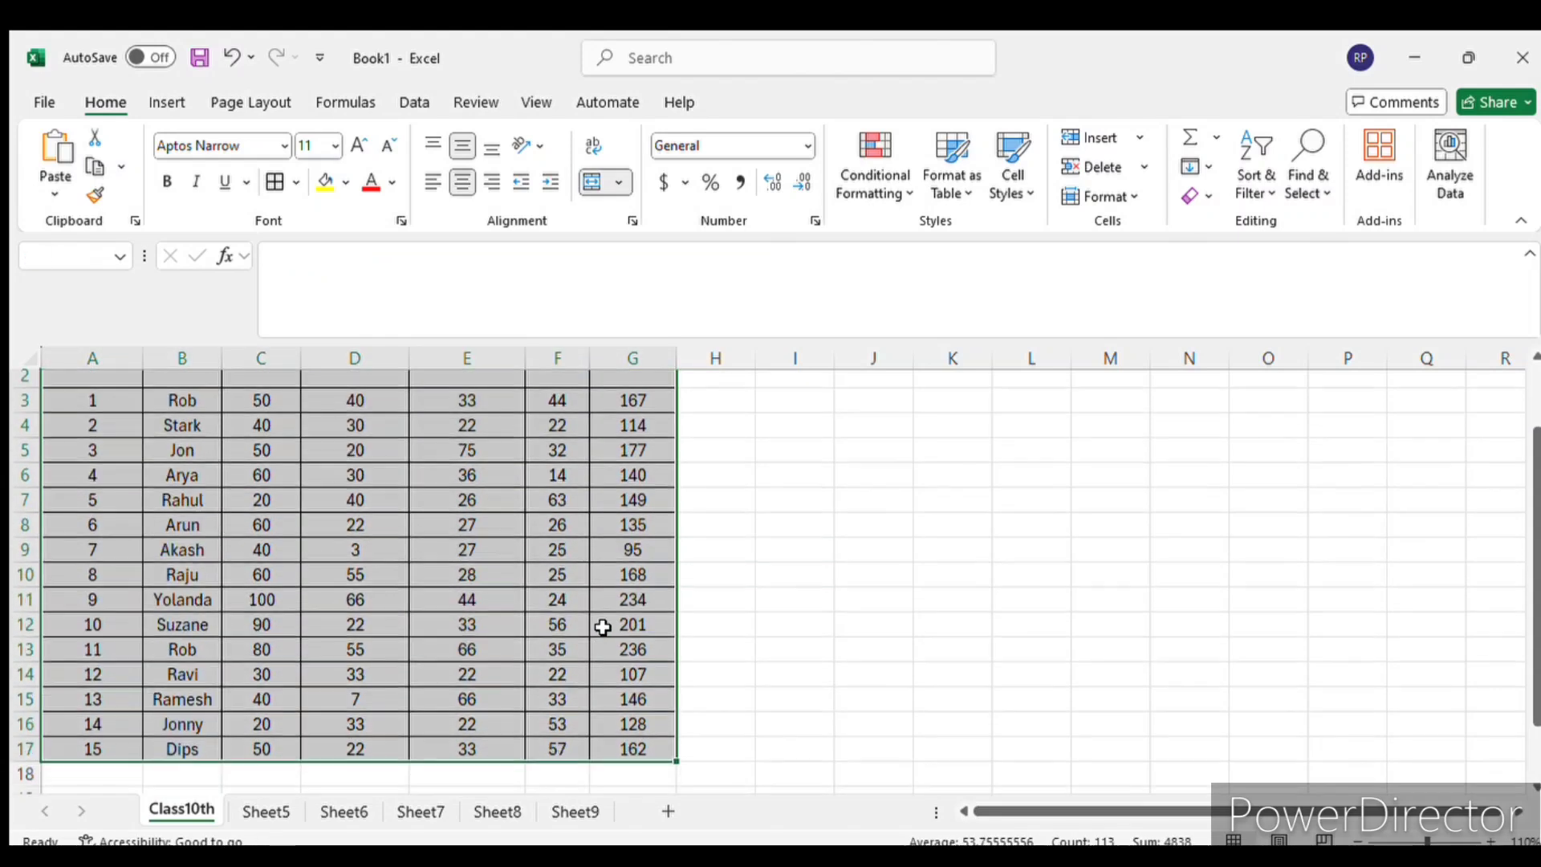
scroll(603, 628, up, 1)
click(464, 607)
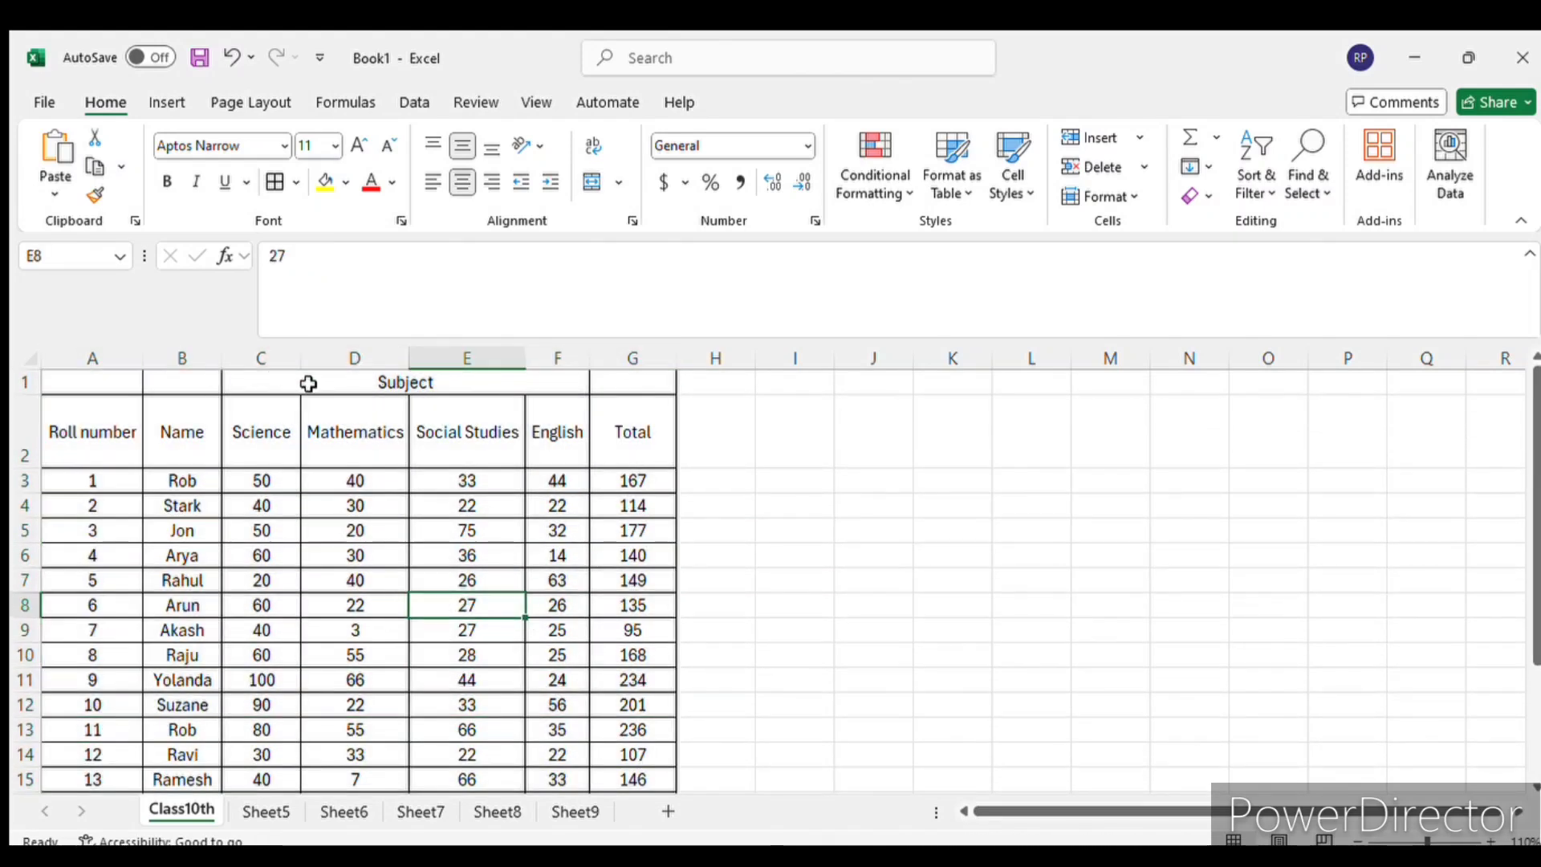
click(484, 384)
drag(484, 384, 484, 411)
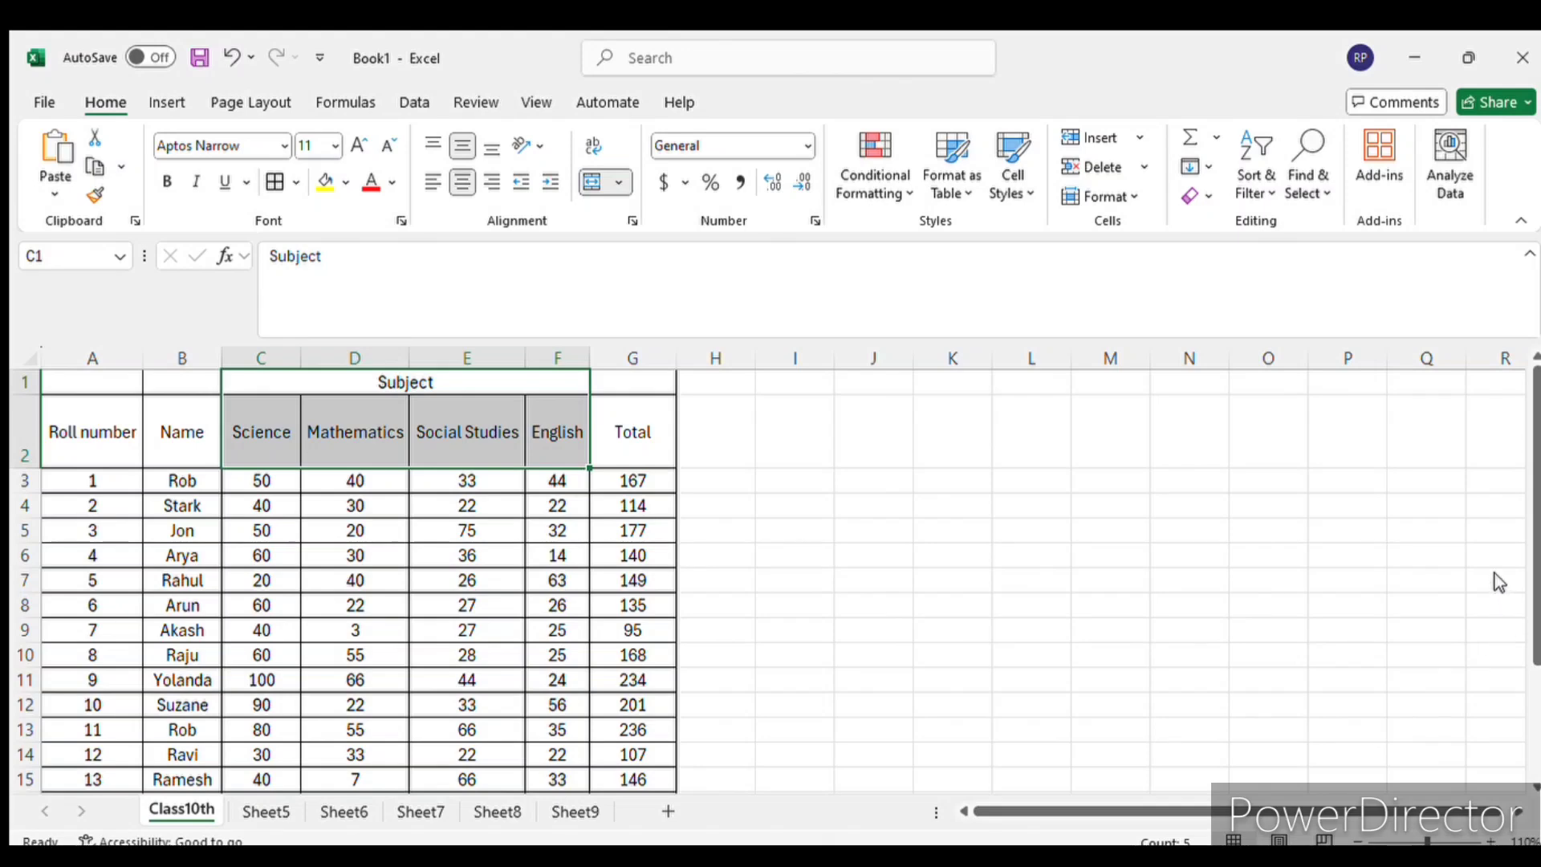
- Merge and centre the Roll number, Name and Total headings over rows 1 and 2: A1:A2, B1:B2 and G1:G2
click(131, 383)
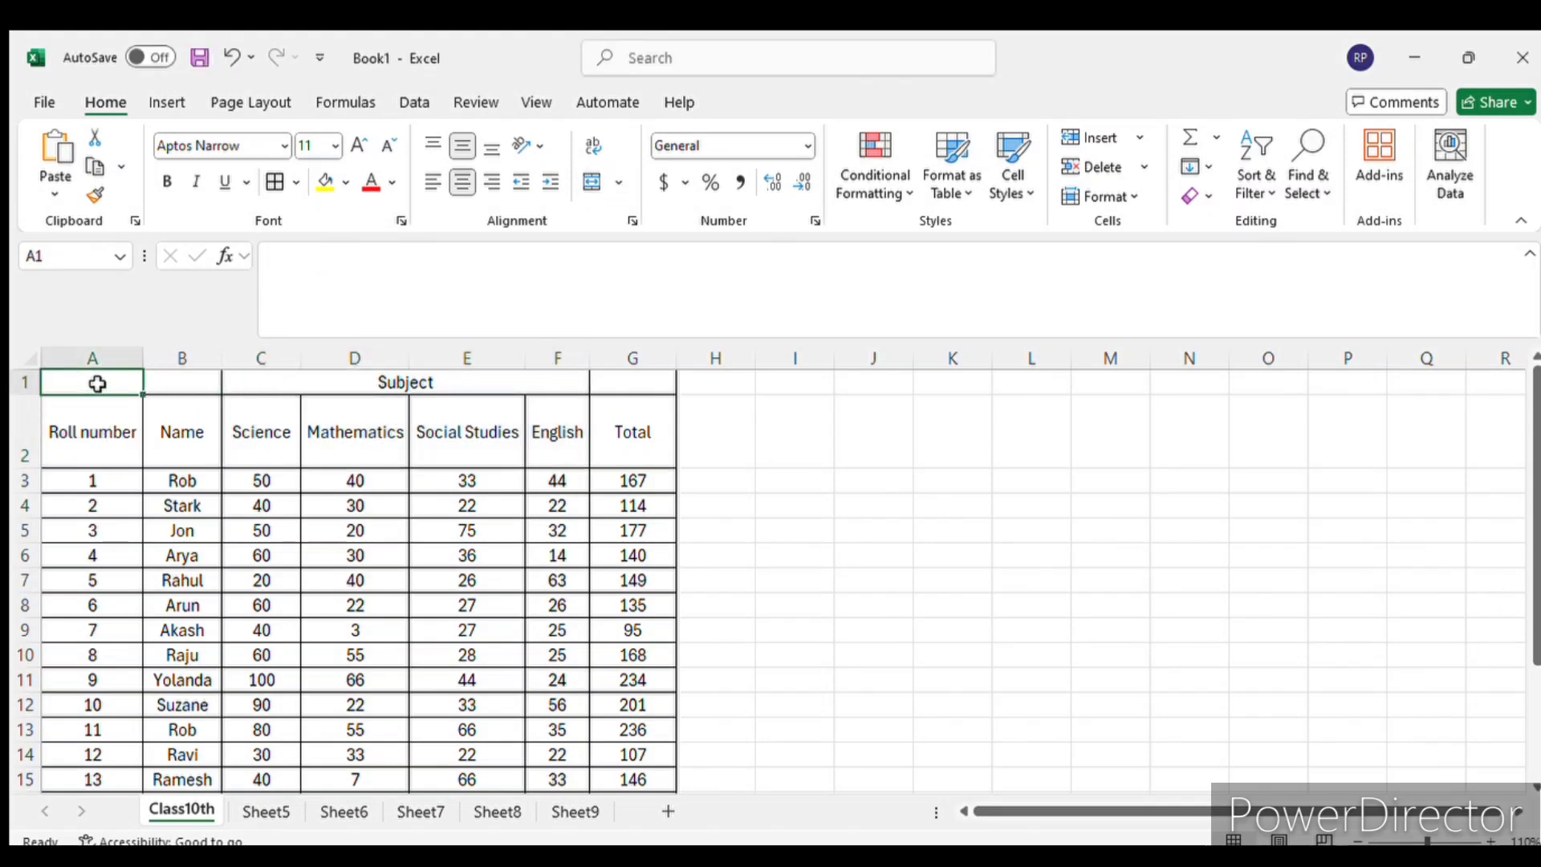
drag(96, 382, 98, 425)
click(592, 183)
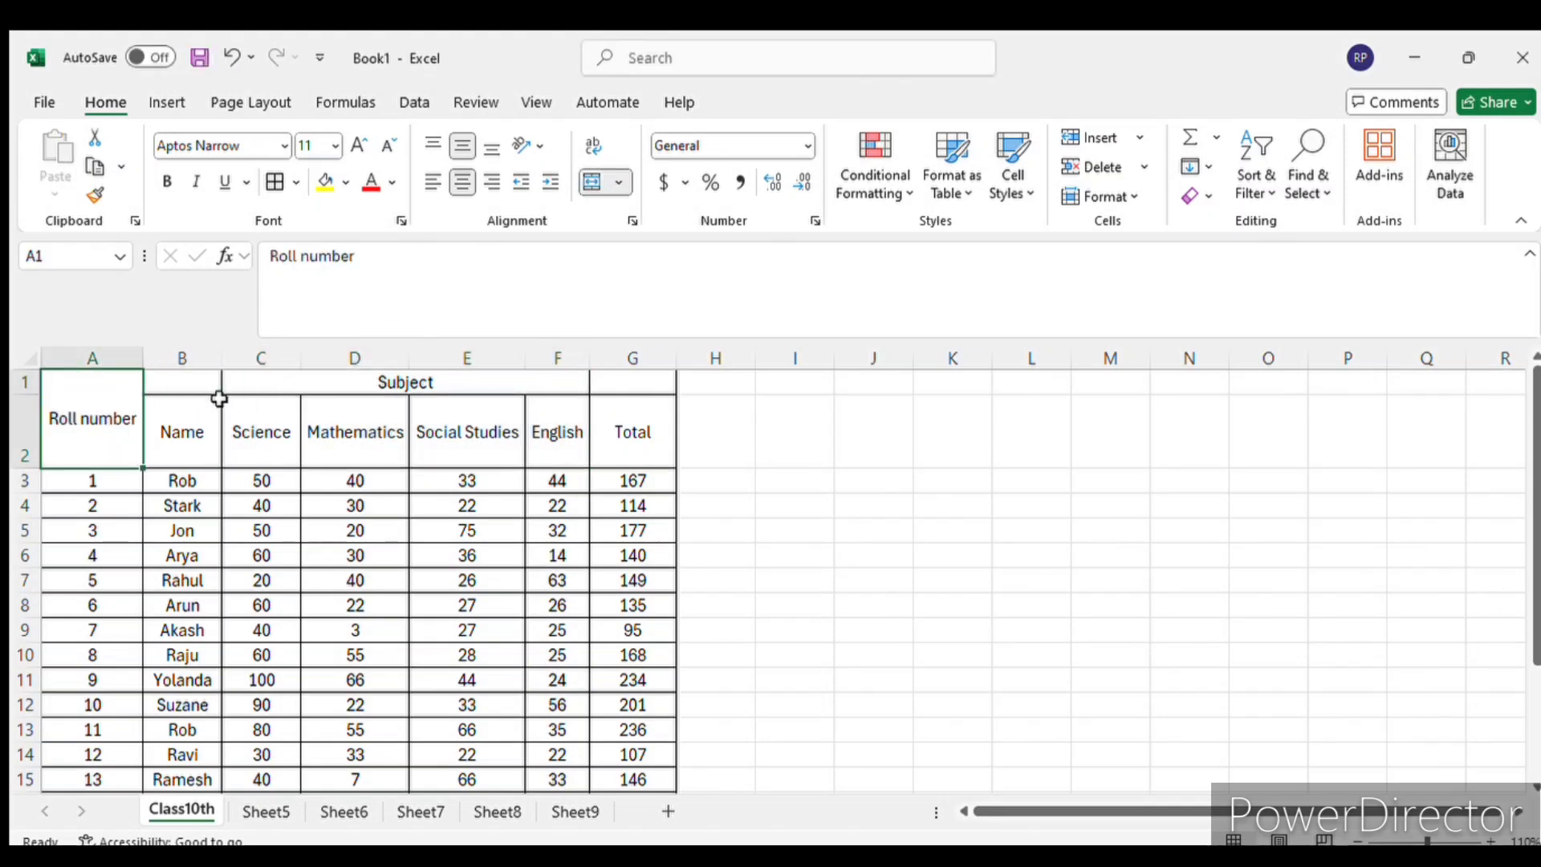
drag(186, 383, 189, 407)
click(591, 183)
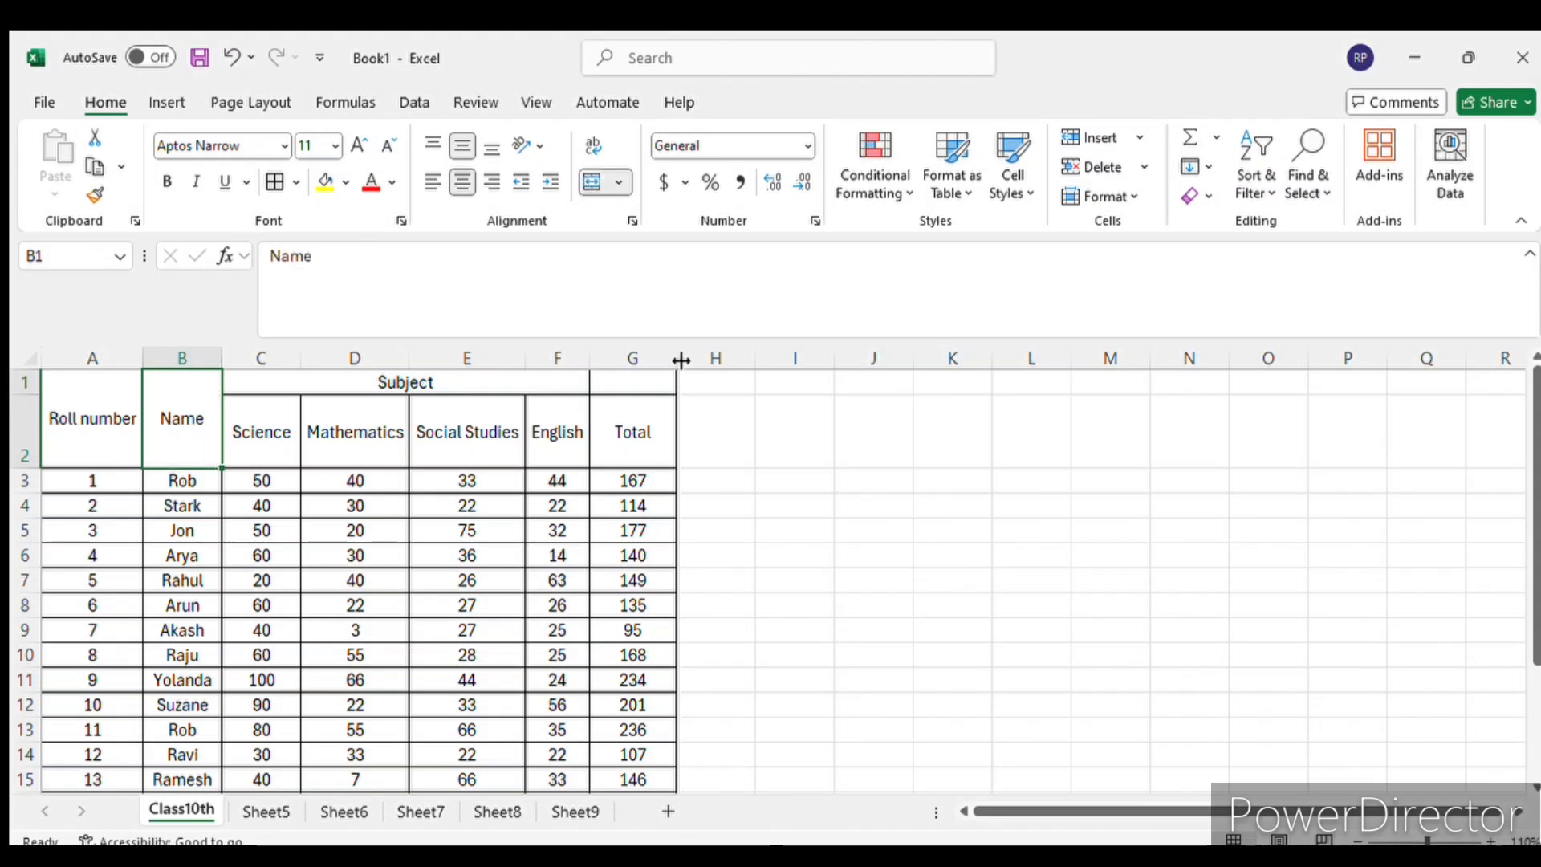
click(566, 578)
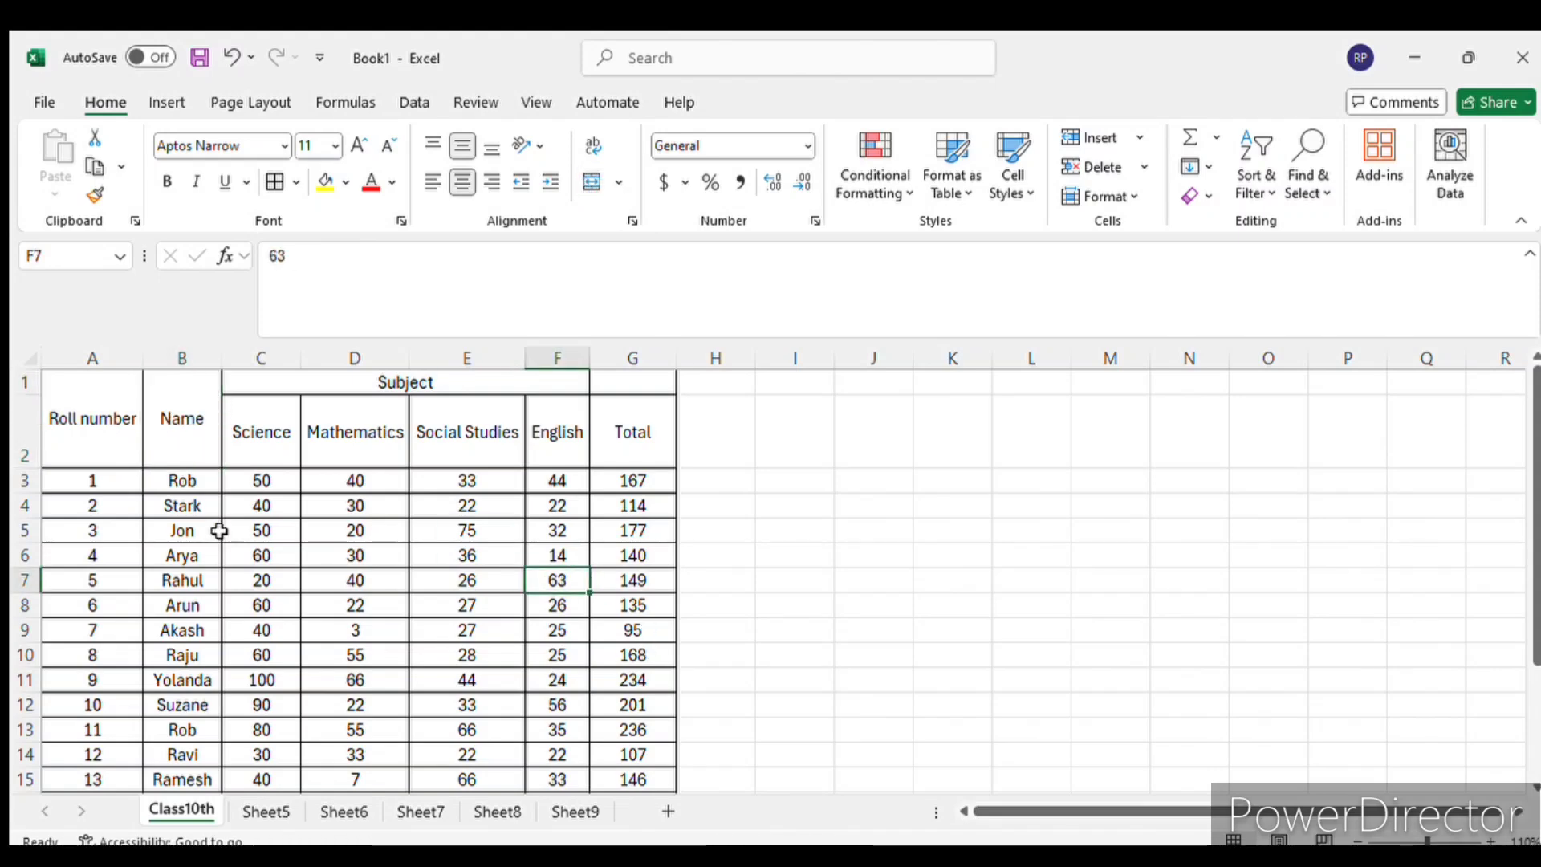
mouse_move(631, 383)
mouse_down()
mouse_move(629, 417)
mouse_move(629, 402)
mouse_up()
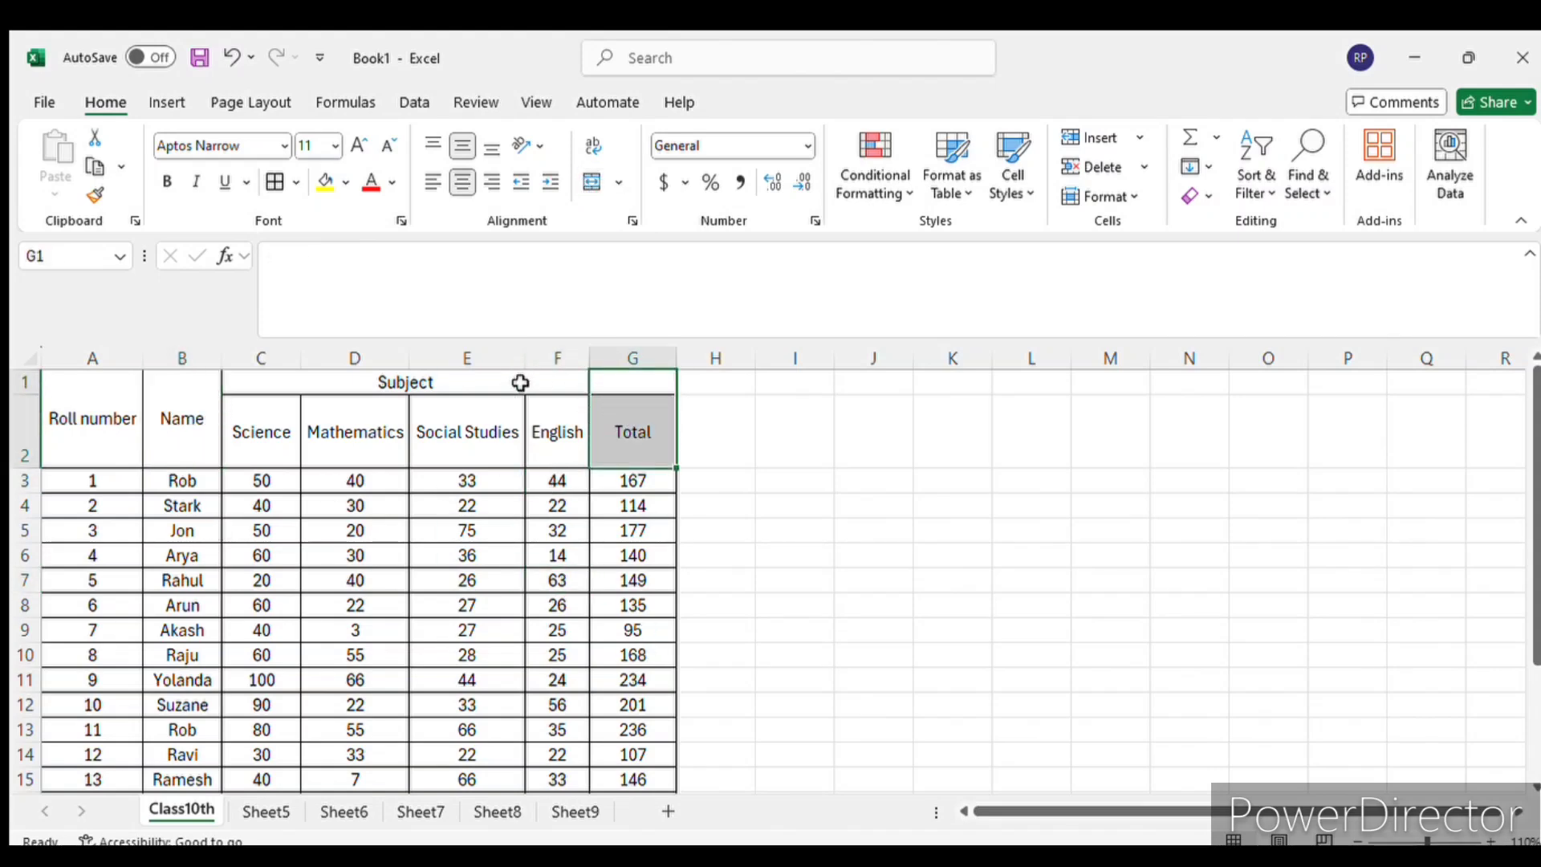
mouse_move(520, 386)
mouse_down()
mouse_move(639, 385)
mouse_move(629, 430)
mouse_up()
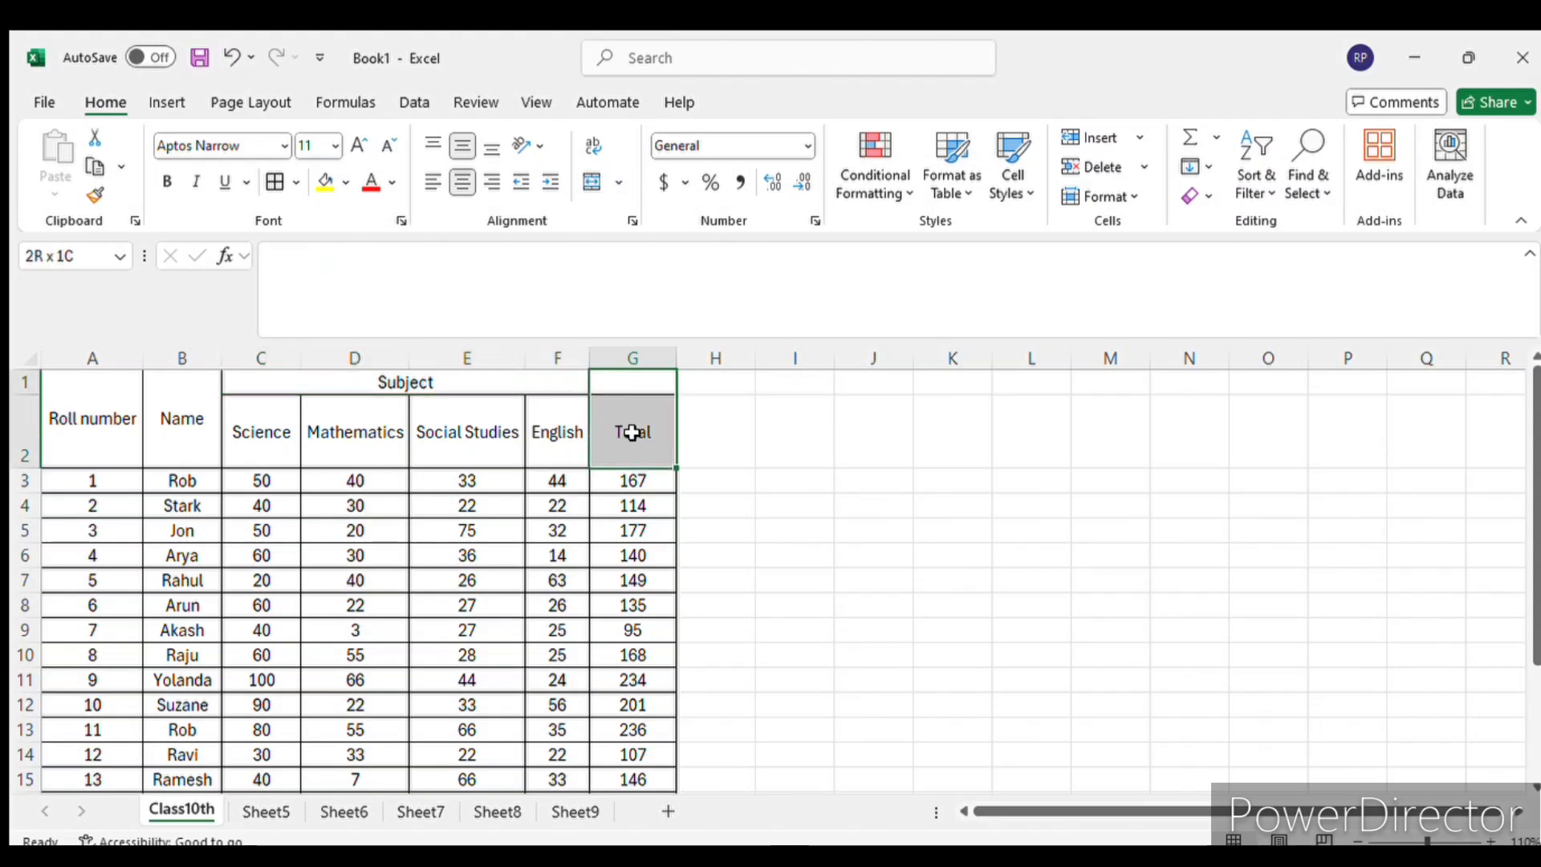
click(578, 172)
click(932, 594)
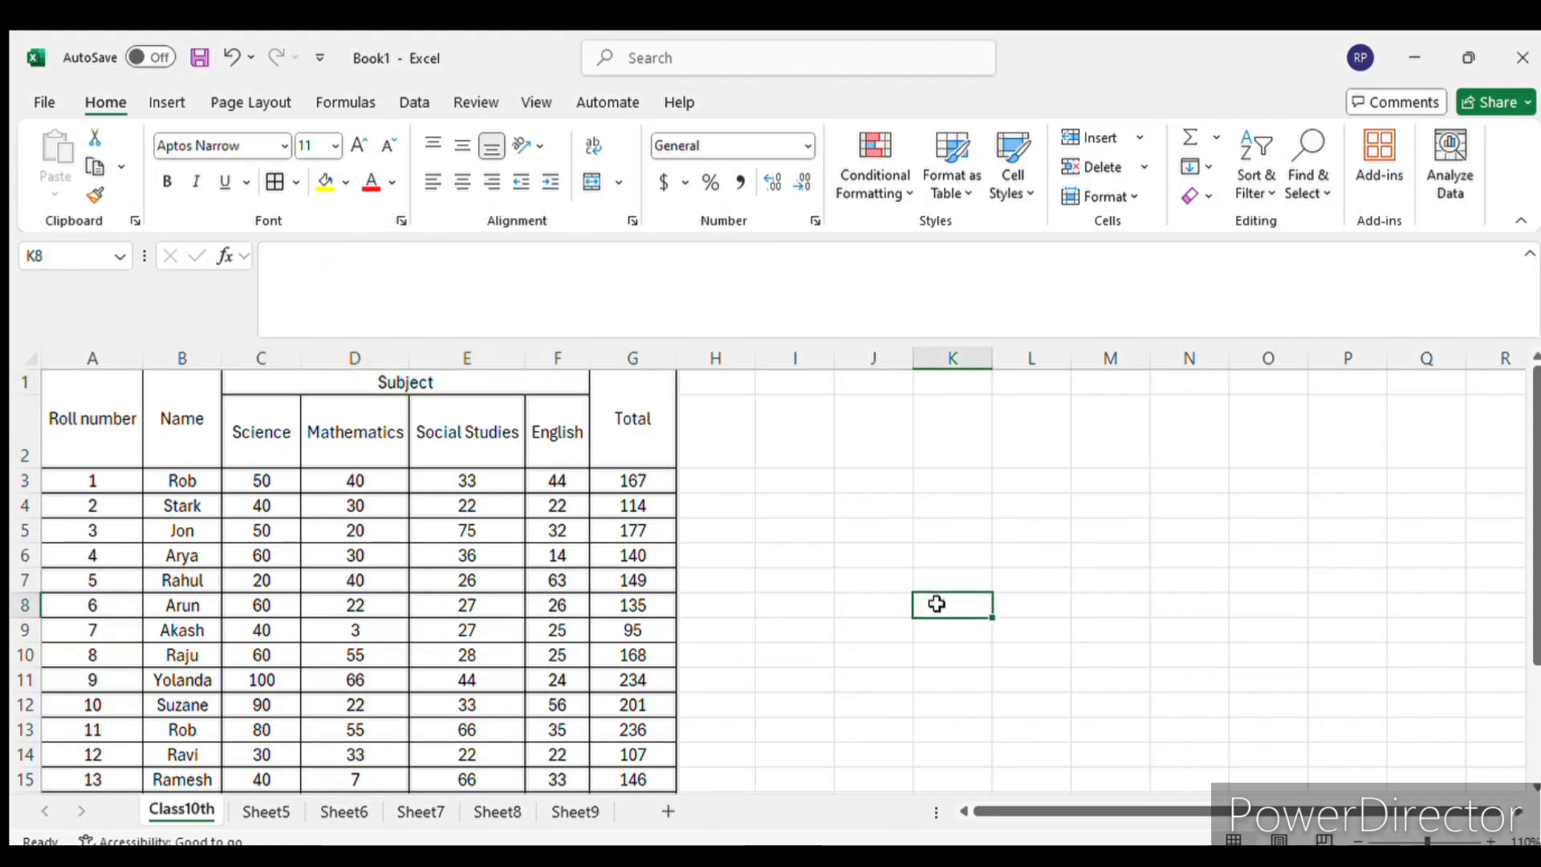
- Fill the heading rows, A1 to G2, with light blue and make their text bold
drag(126, 418, 592, 437)
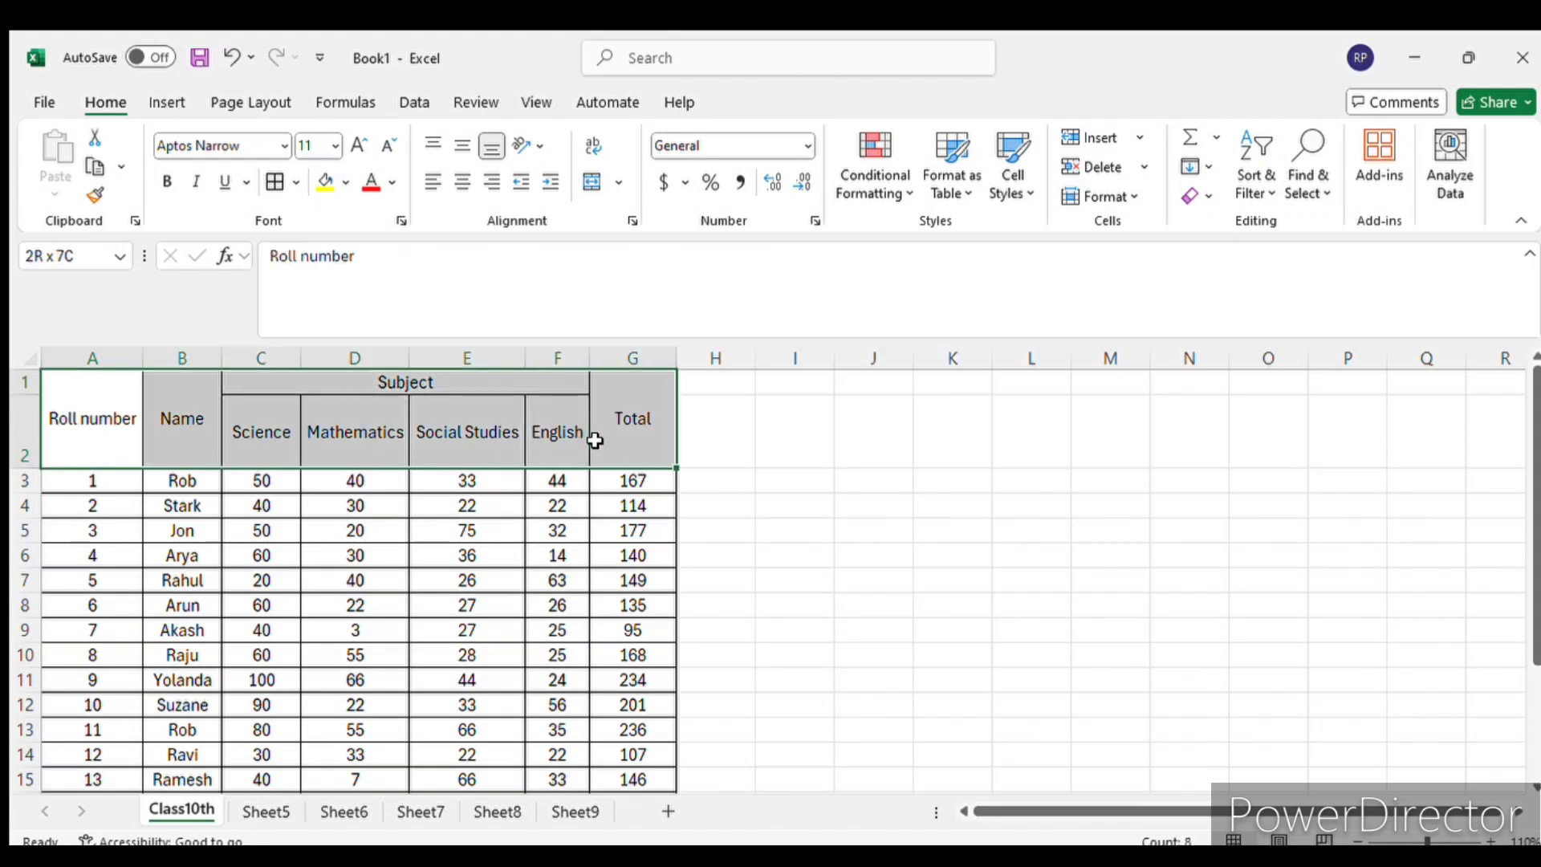
click(323, 182)
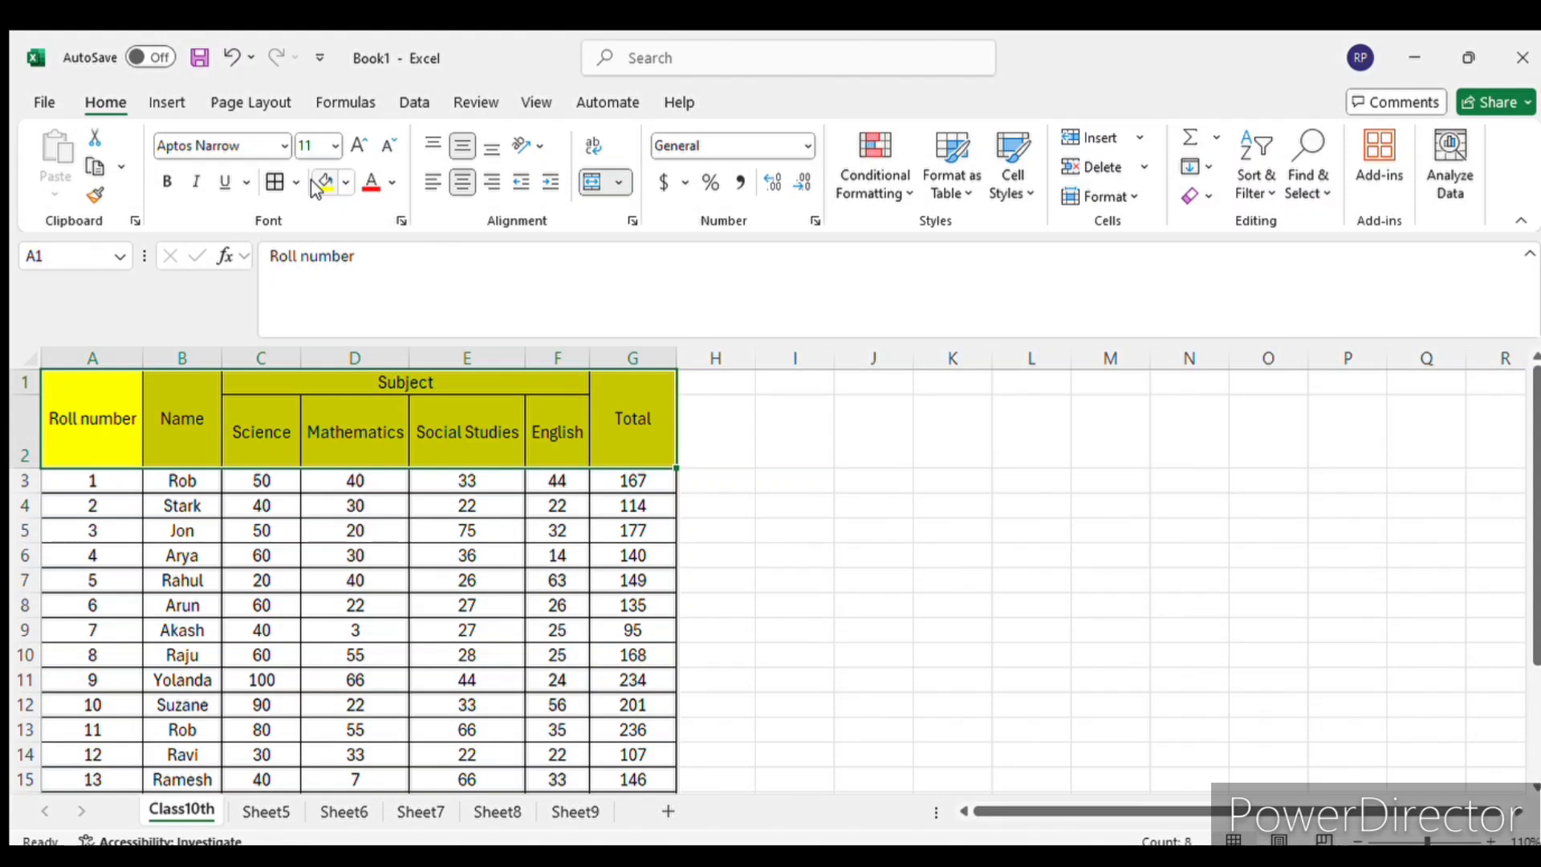
key(ctrl+z)
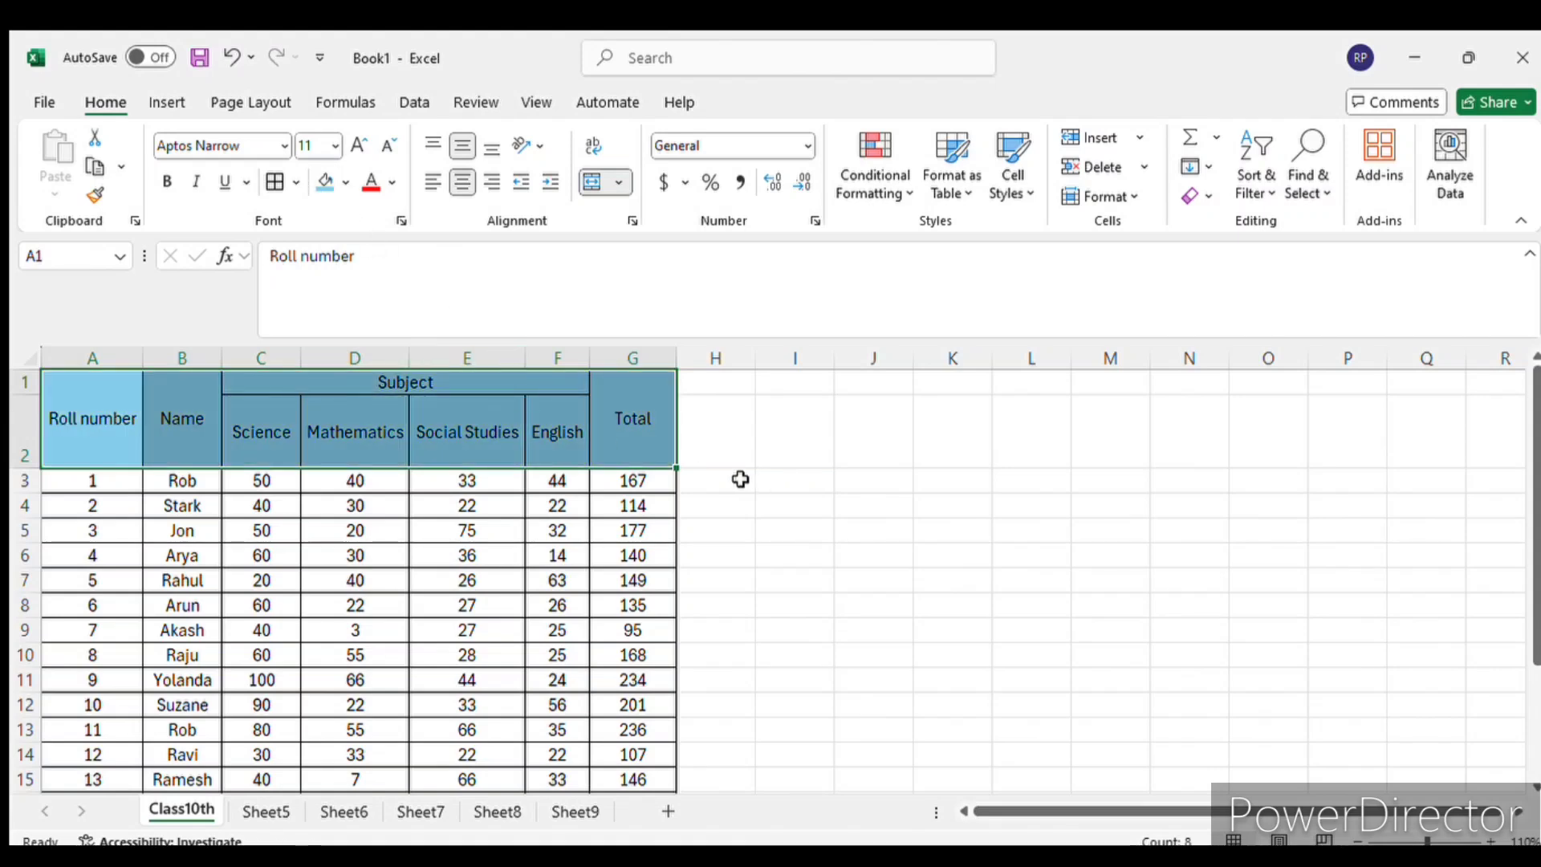
click(167, 181)
click(902, 538)
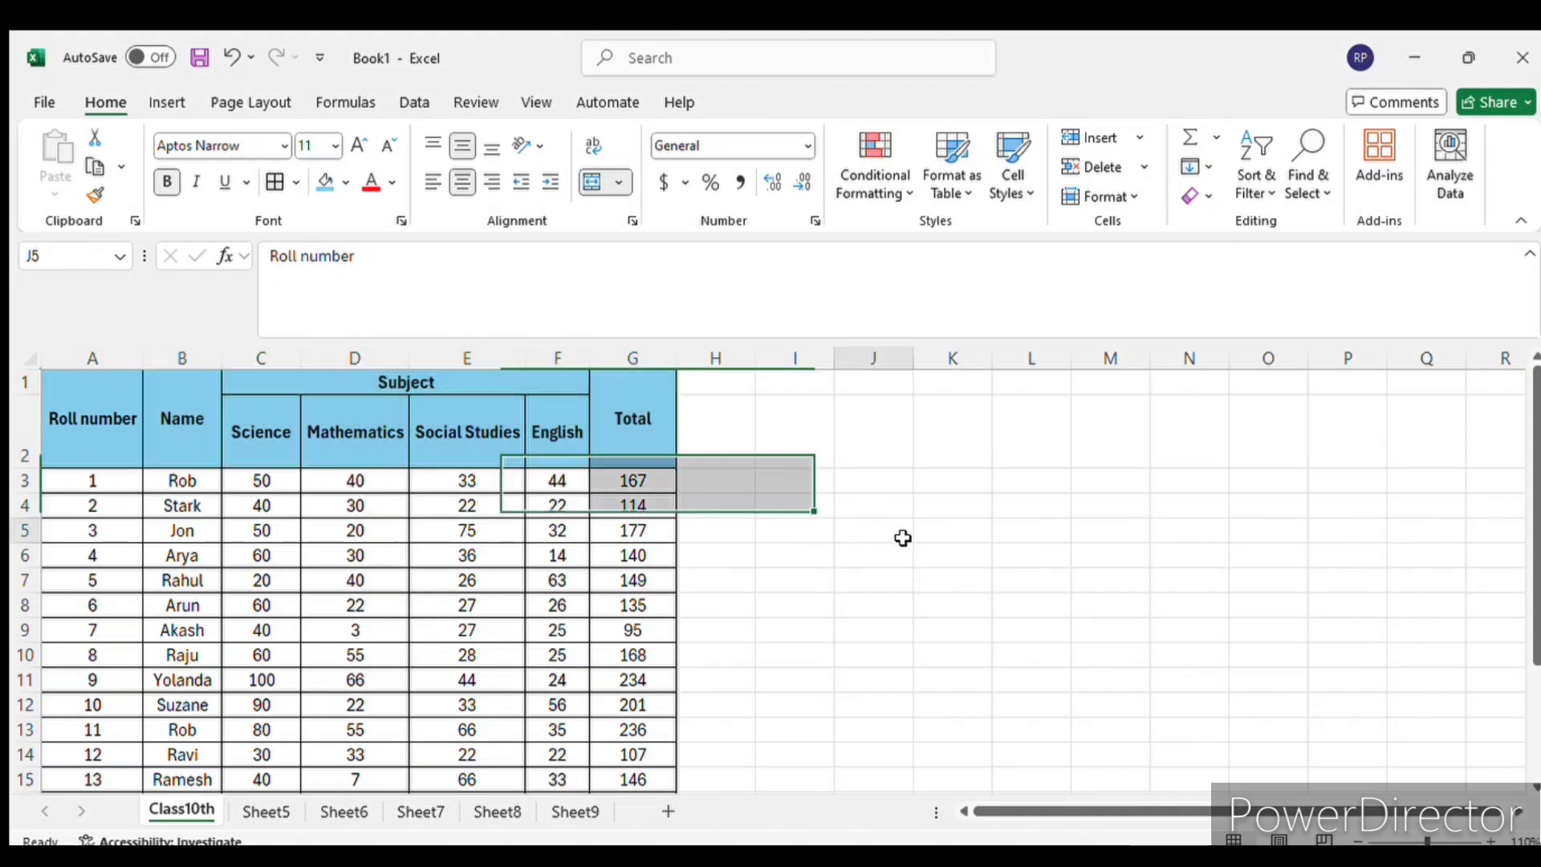
- Widen the Name, Mathematics, Social Studies, English and Total columns so their headings have more room
drag(223, 358, 253, 358)
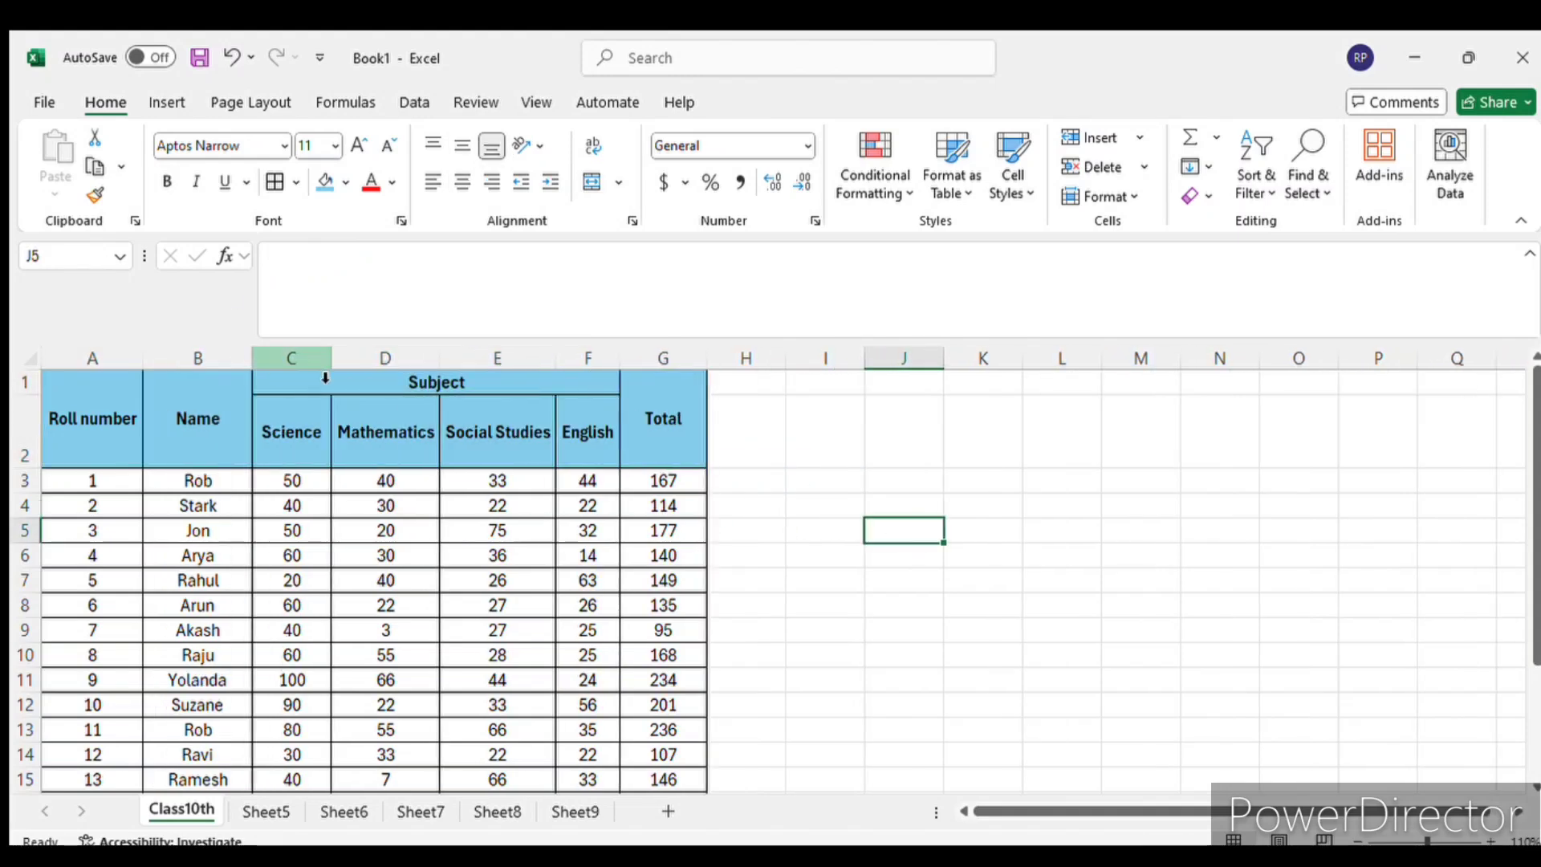
drag(621, 358, 776, 367)
scroll(844, 474, down, 3)
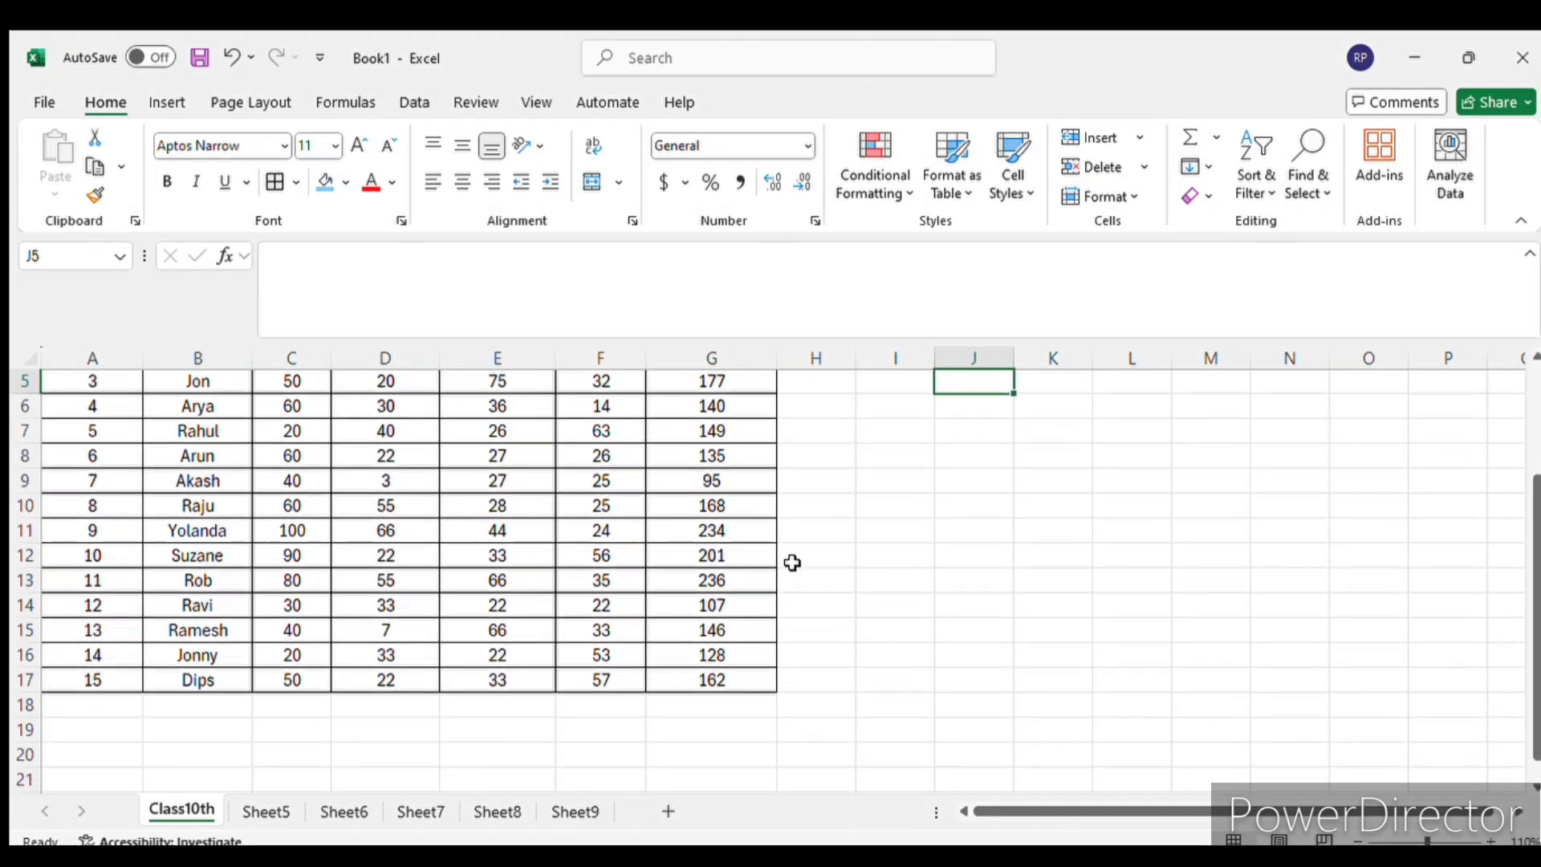
scroll(793, 562, up, 3)
click(743, 580)
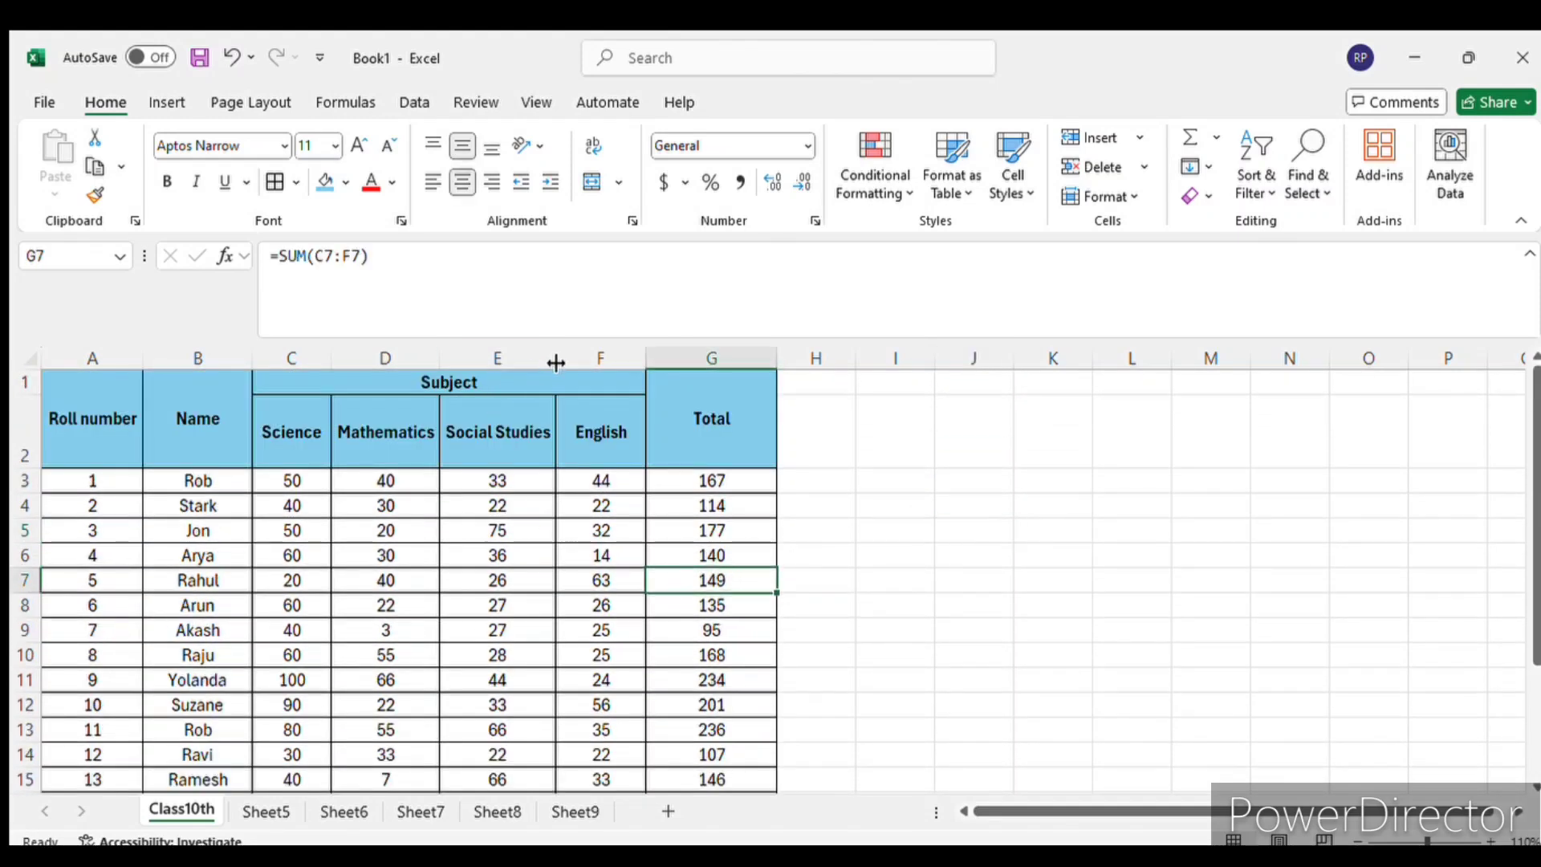
drag(556, 363, 577, 358)
drag(440, 358, 446, 358)
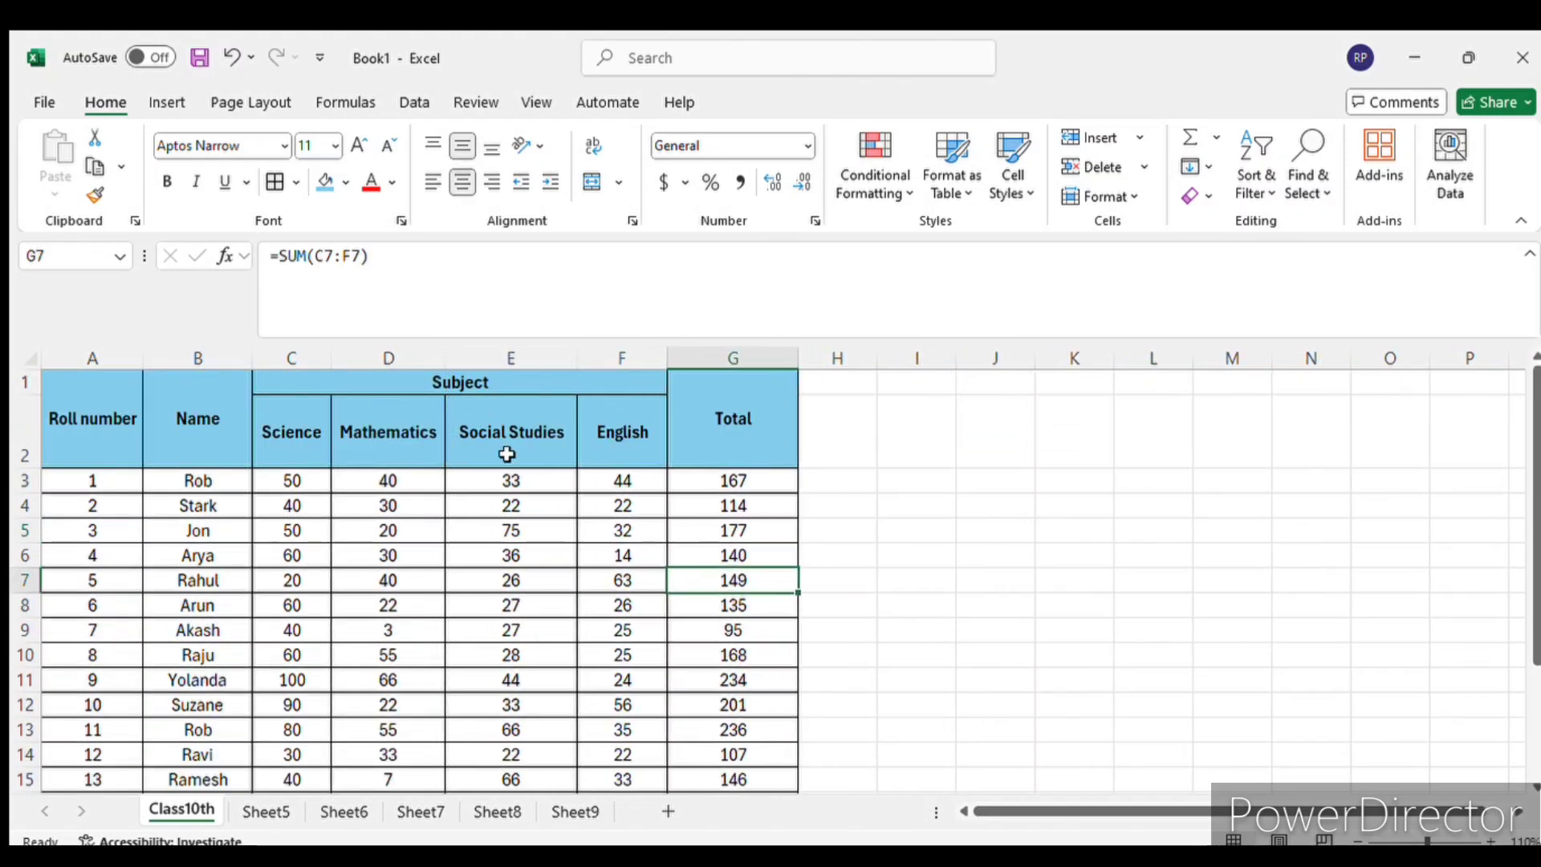
click(506, 454)
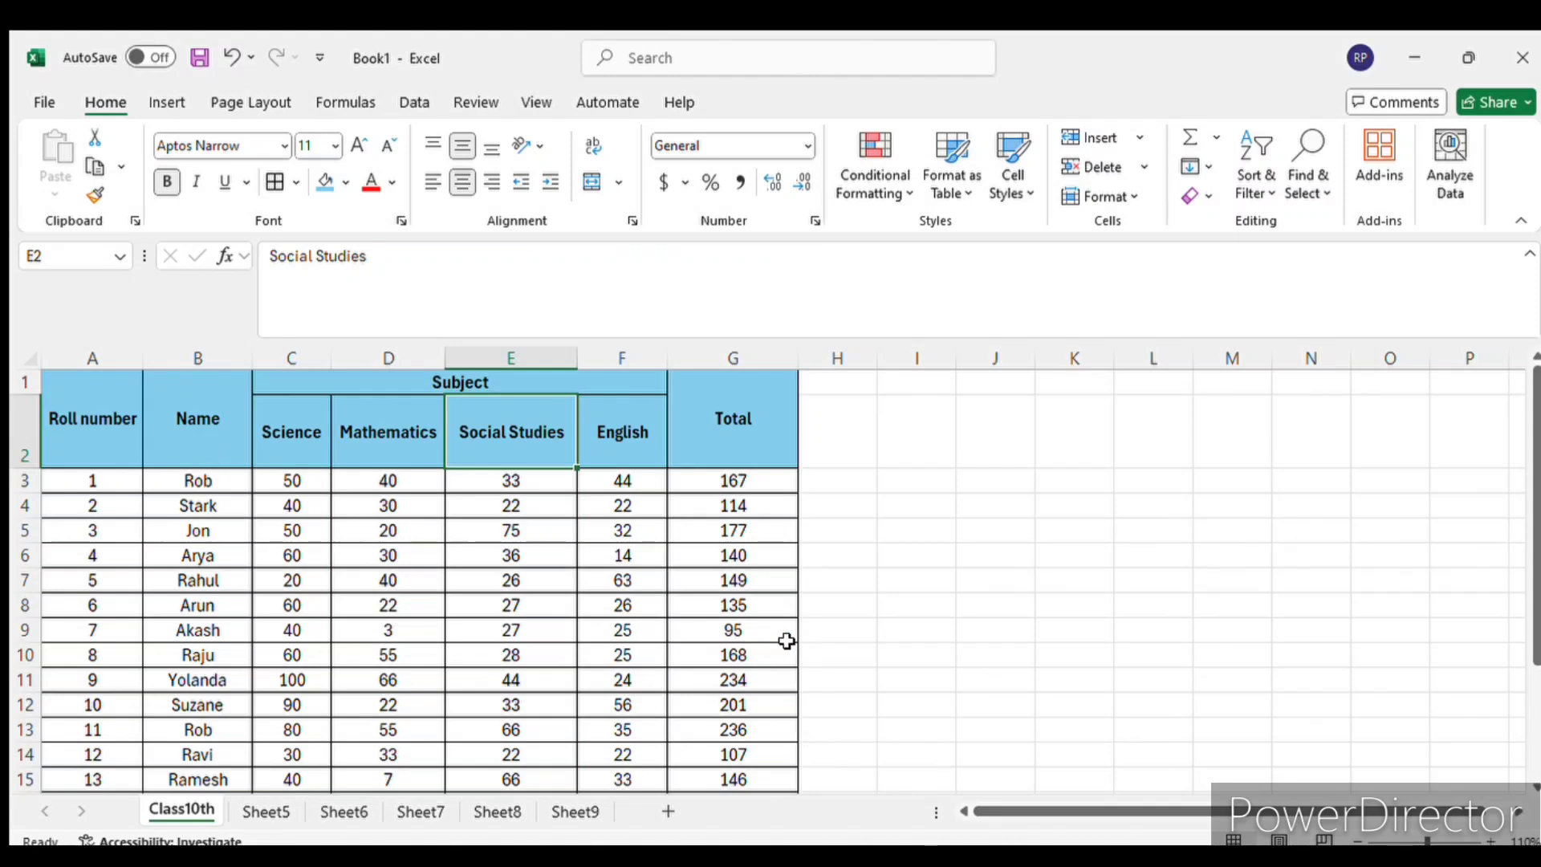
click(746, 562)
scroll(745, 650, down, 1)
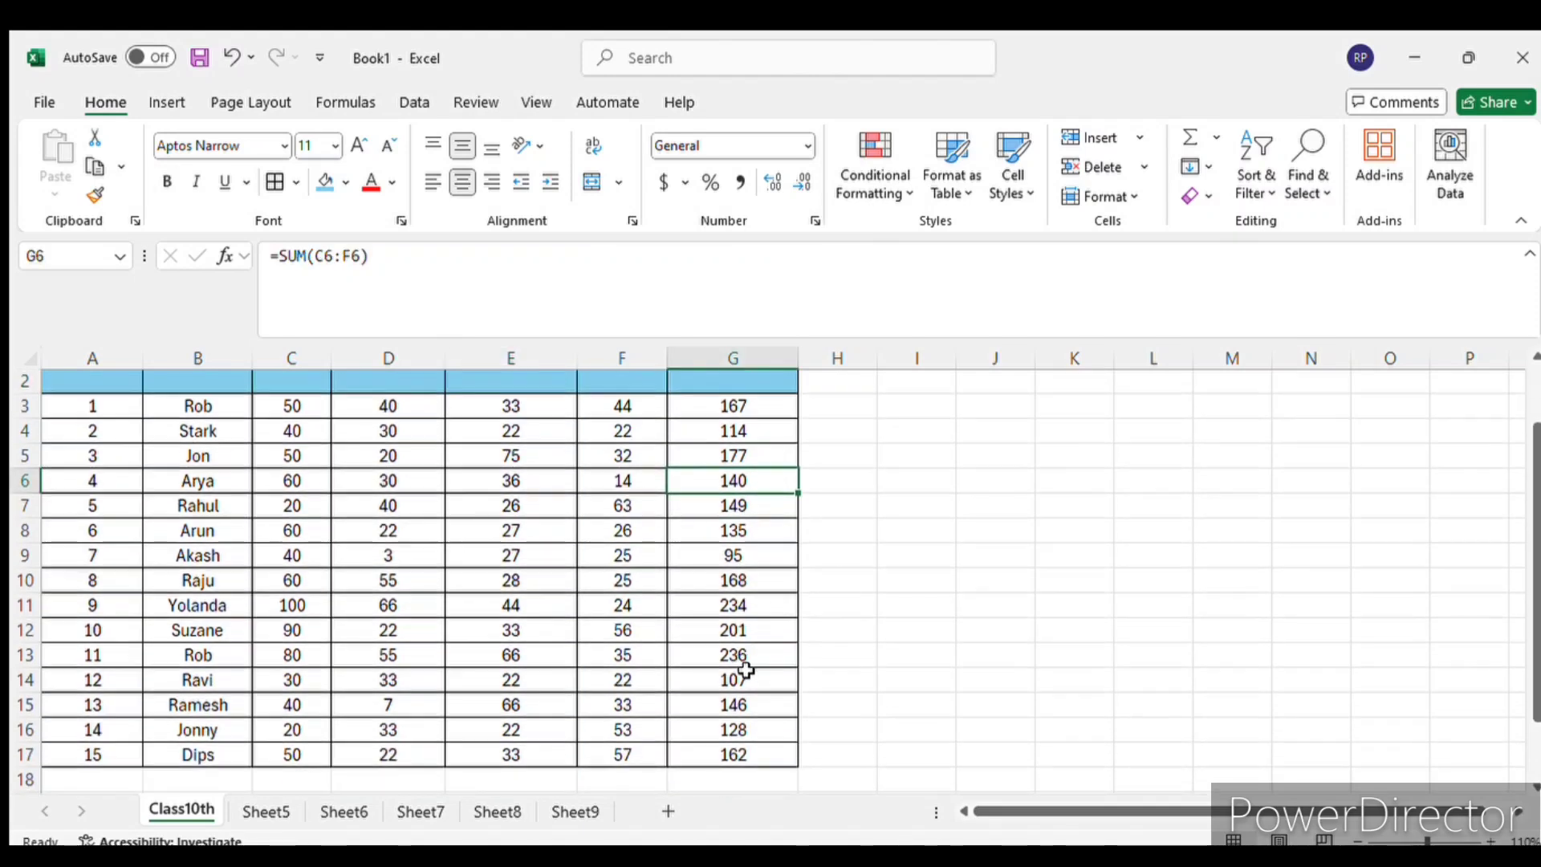
scroll(747, 670, up, 1)
drag(100, 397, 759, 640)
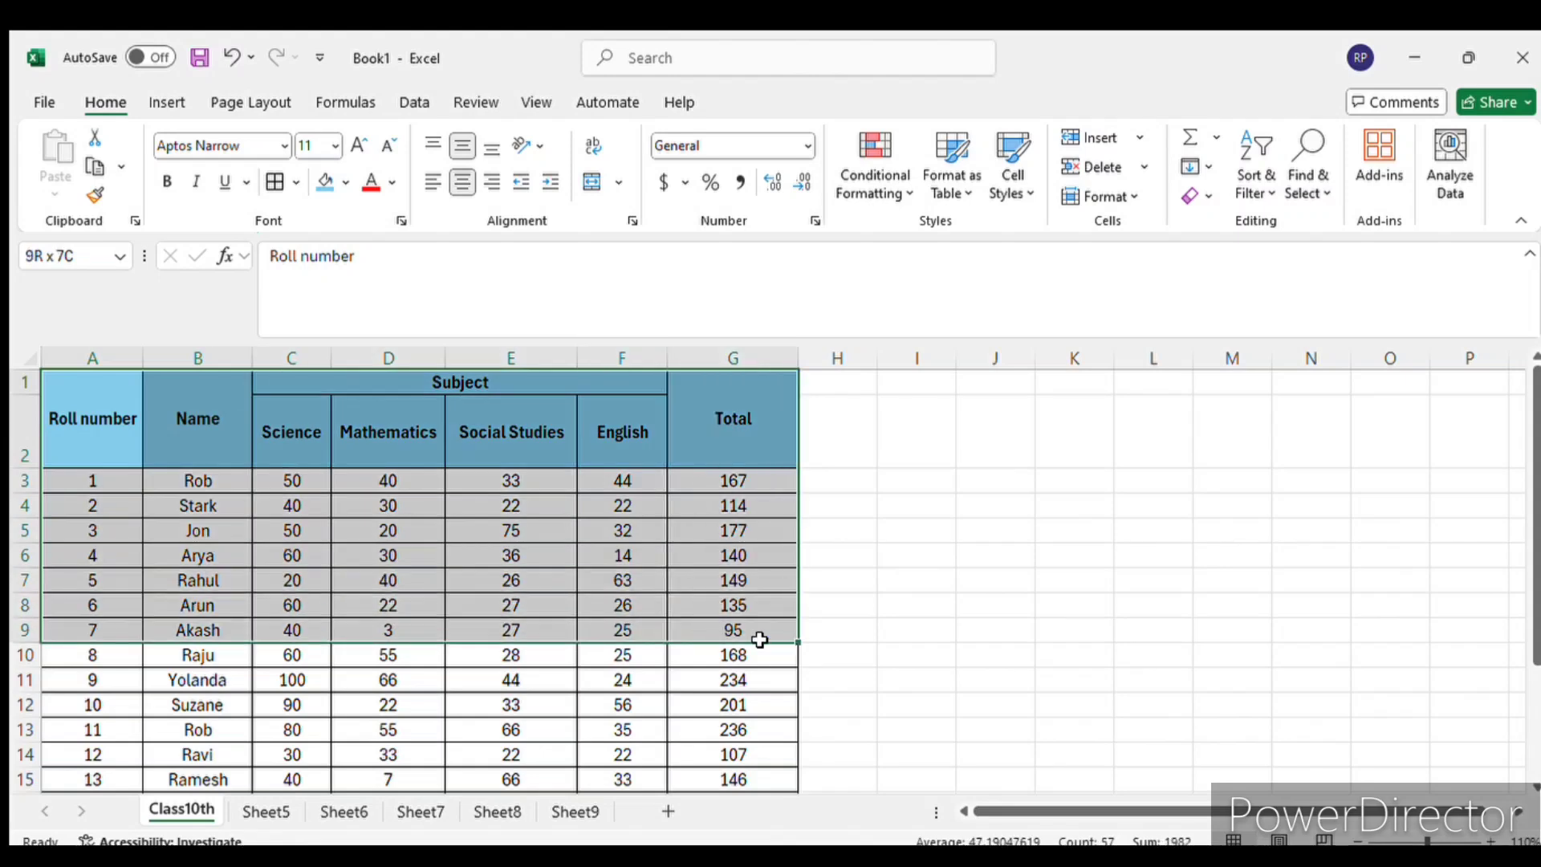
click(694, 700)
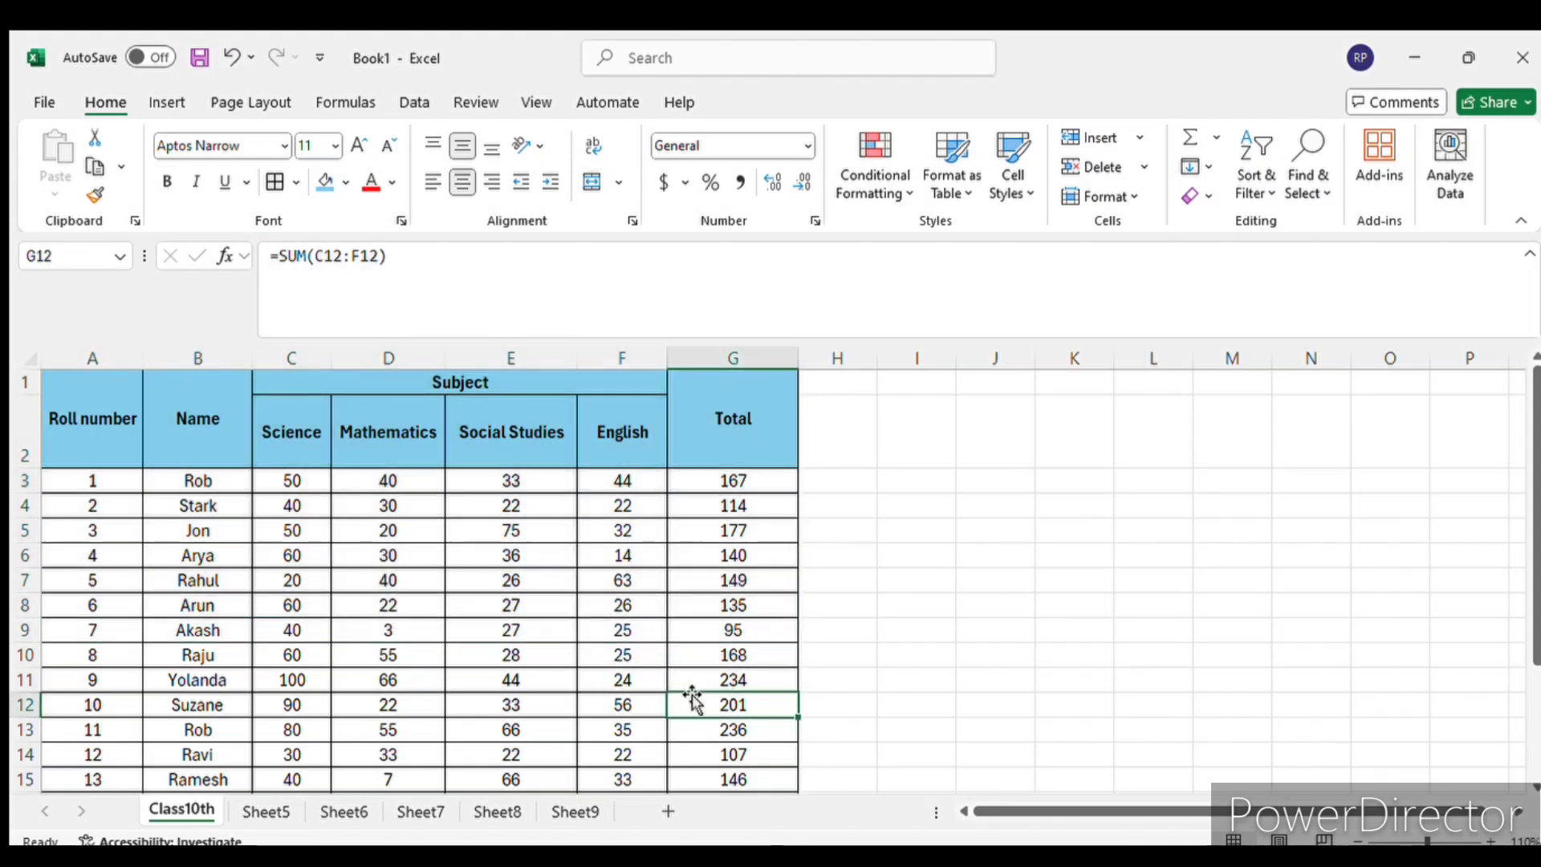